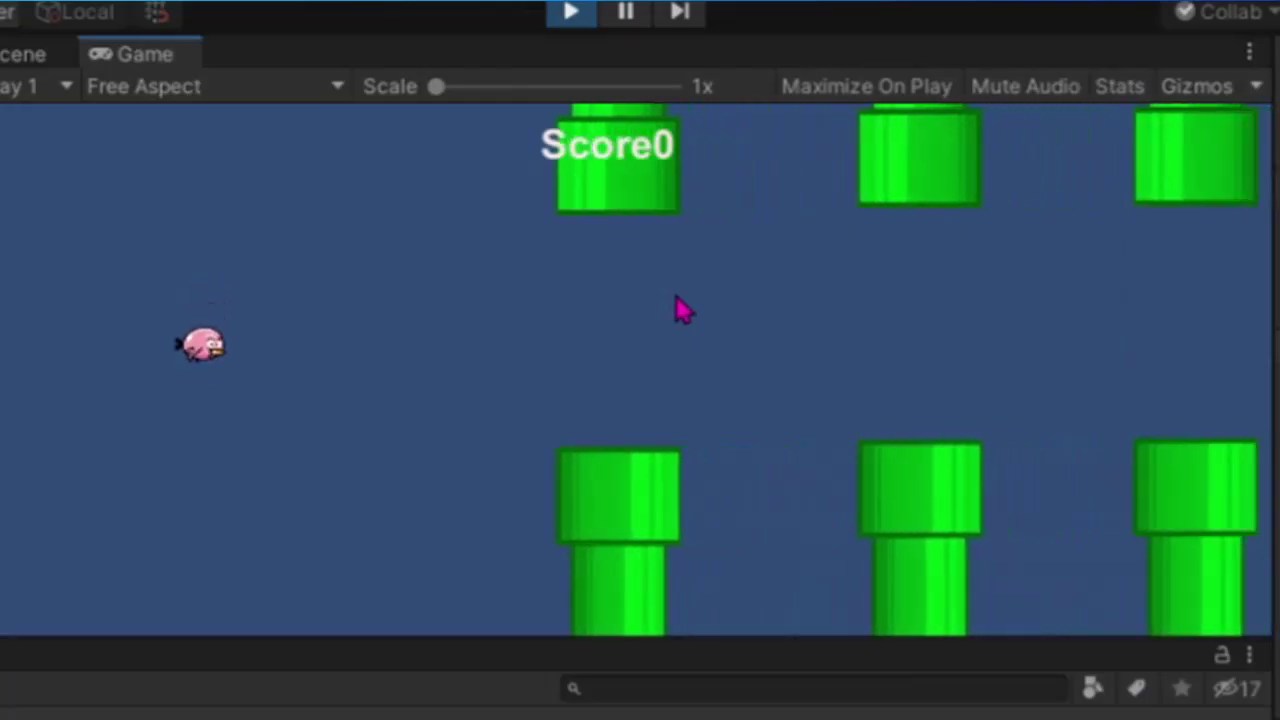
Play the finished Flappy Bird game, flapping the bird up through the pipe gaps.
{"action": "left_click", "coordinate": [678, 298]}
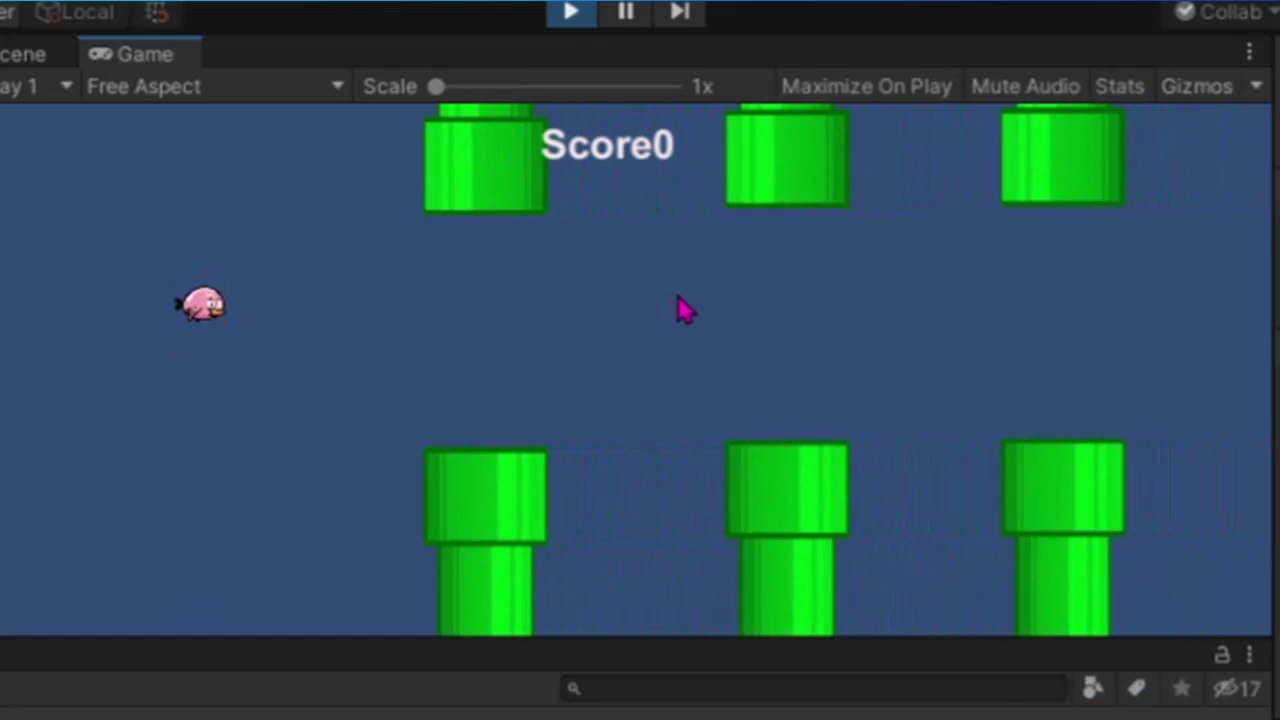
{"action": "left_click", "coordinate": [678, 297]}
{"action": "left_click", "coordinate": [678, 297]}
{"action": "left_click", "coordinate": [678, 297]}
{"action": "left_click", "coordinate": [678, 297]}
{"action": "left_click", "coordinate": [678, 299]}
{"action": "left_click", "coordinate": [676, 301]}
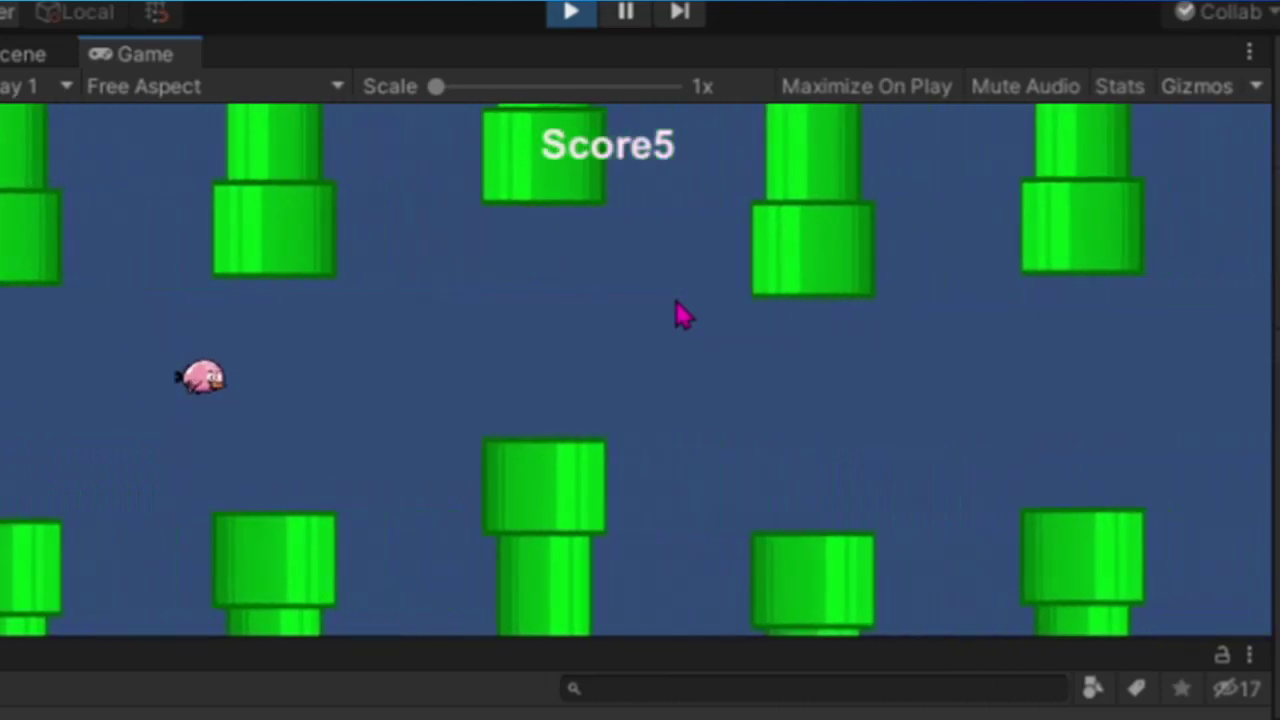
{"action": "left_click", "coordinate": [676, 302]}
{"action": "left_click", "coordinate": [676, 302]}
{"action": "left_click", "coordinate": [676, 303]}
{"action": "left_click", "coordinate": [676, 306]}
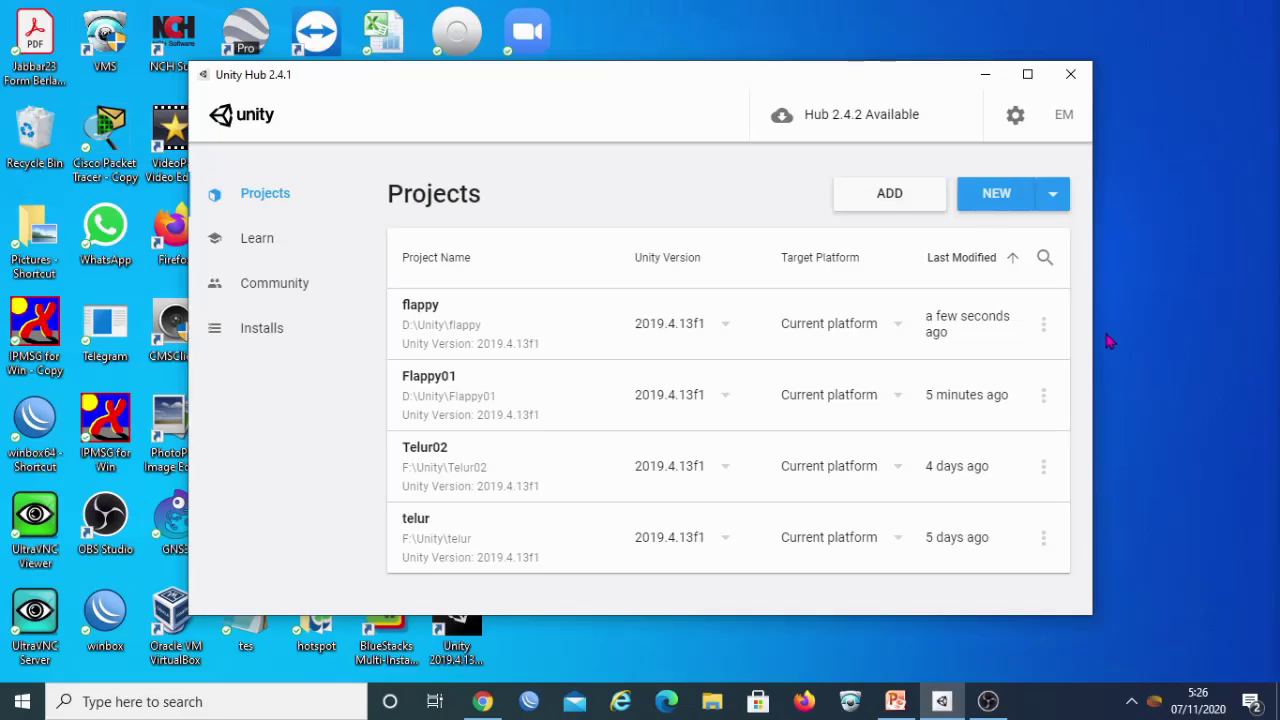
Create a new 2D project named flappyBird in D:\Unity from Unity Hub.
{"action": "left_click", "coordinate": [1000, 198]}
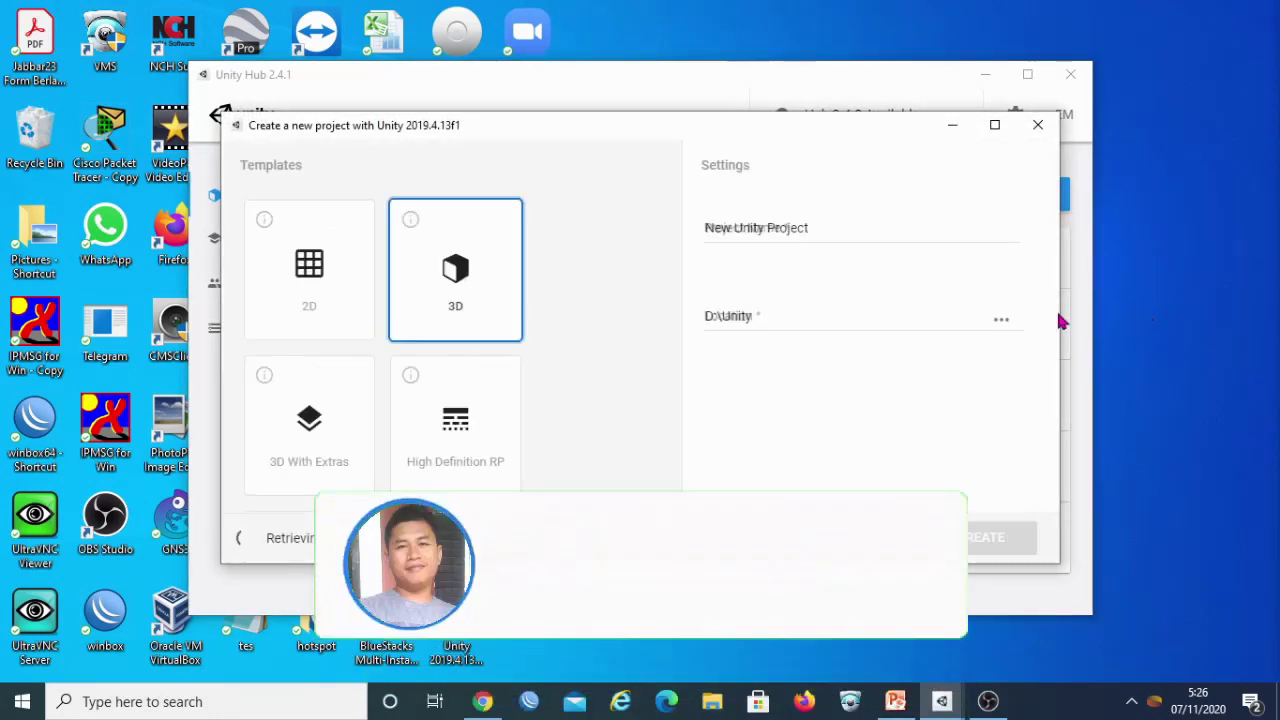
{"action": "left_click", "coordinate": [343, 254]}
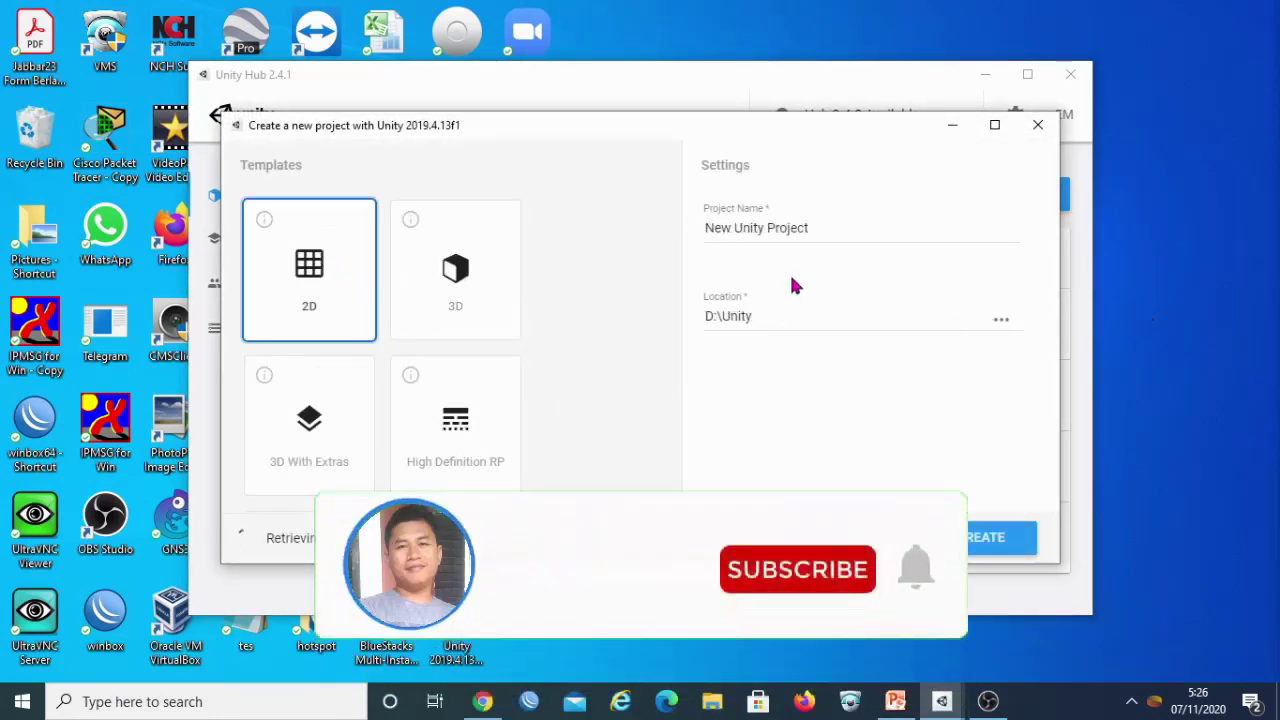
{"action": "left_click", "coordinate": [840, 229]}
{"action": "left_click_drag", "start_coordinate": [840, 229], "coordinate": [690, 238]}
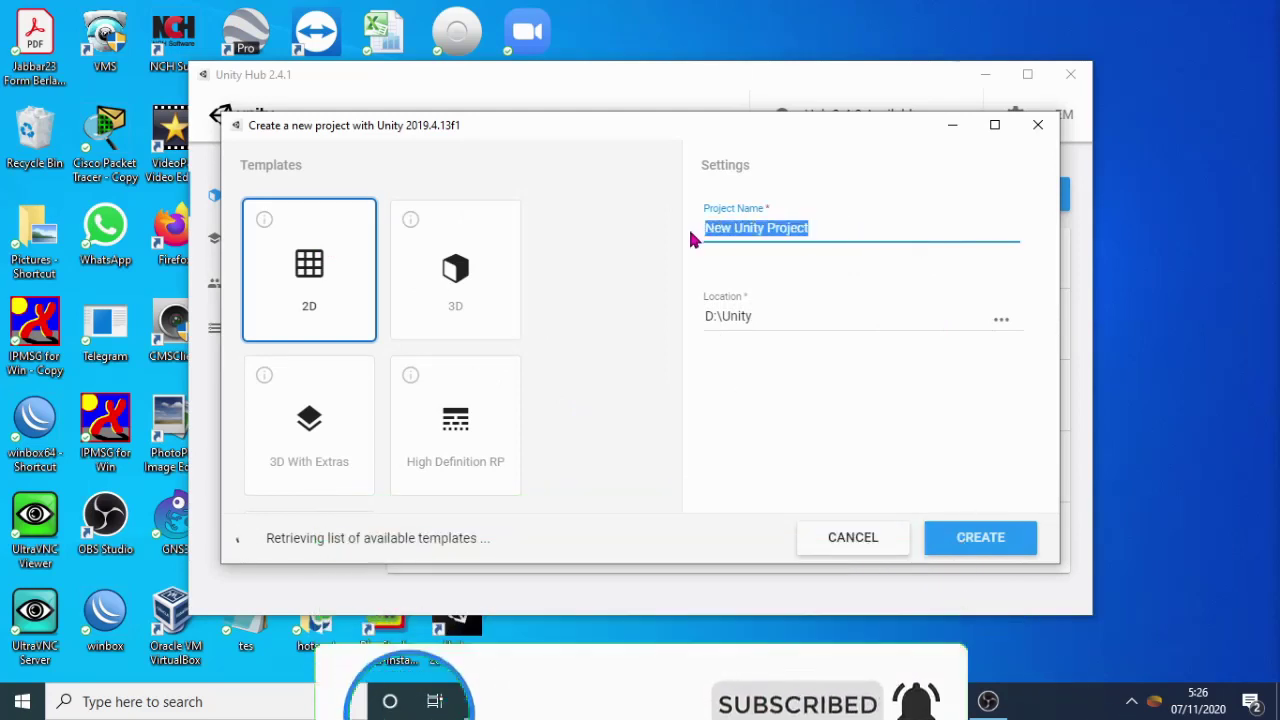
{"action": "type", "text": "flappyBird"}
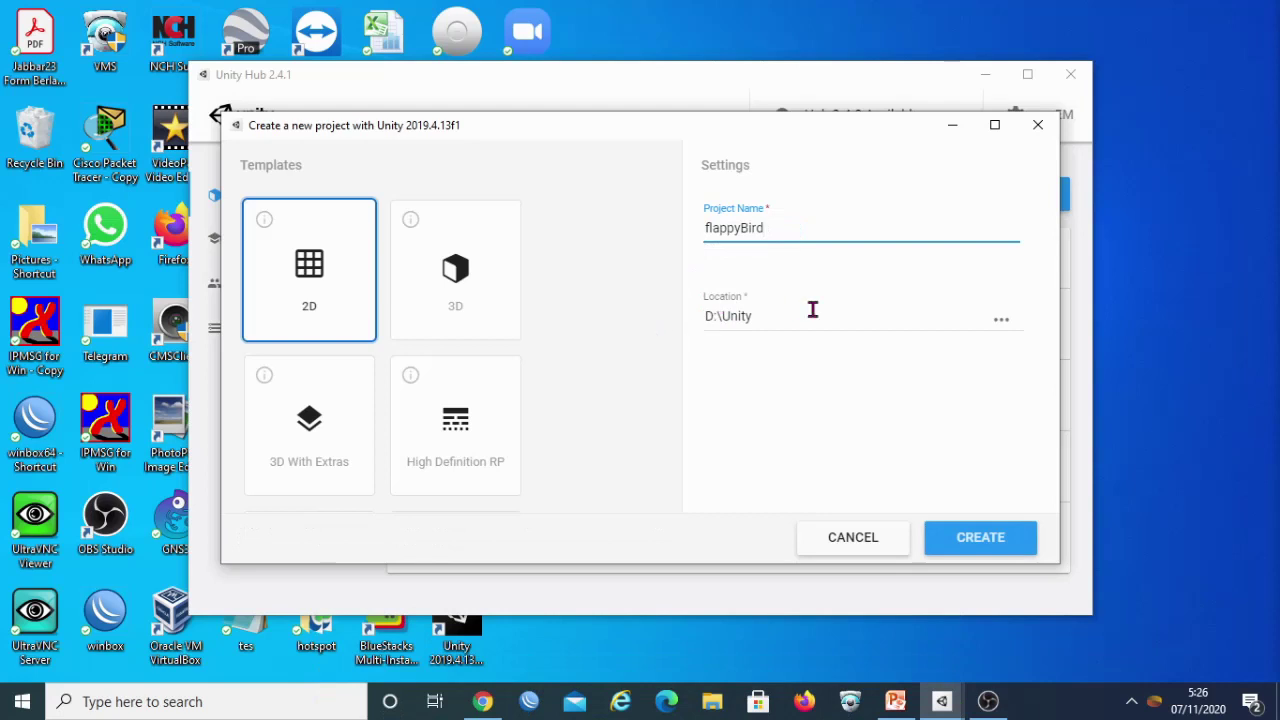
{"action": "left_click", "coordinate": [975, 539]}
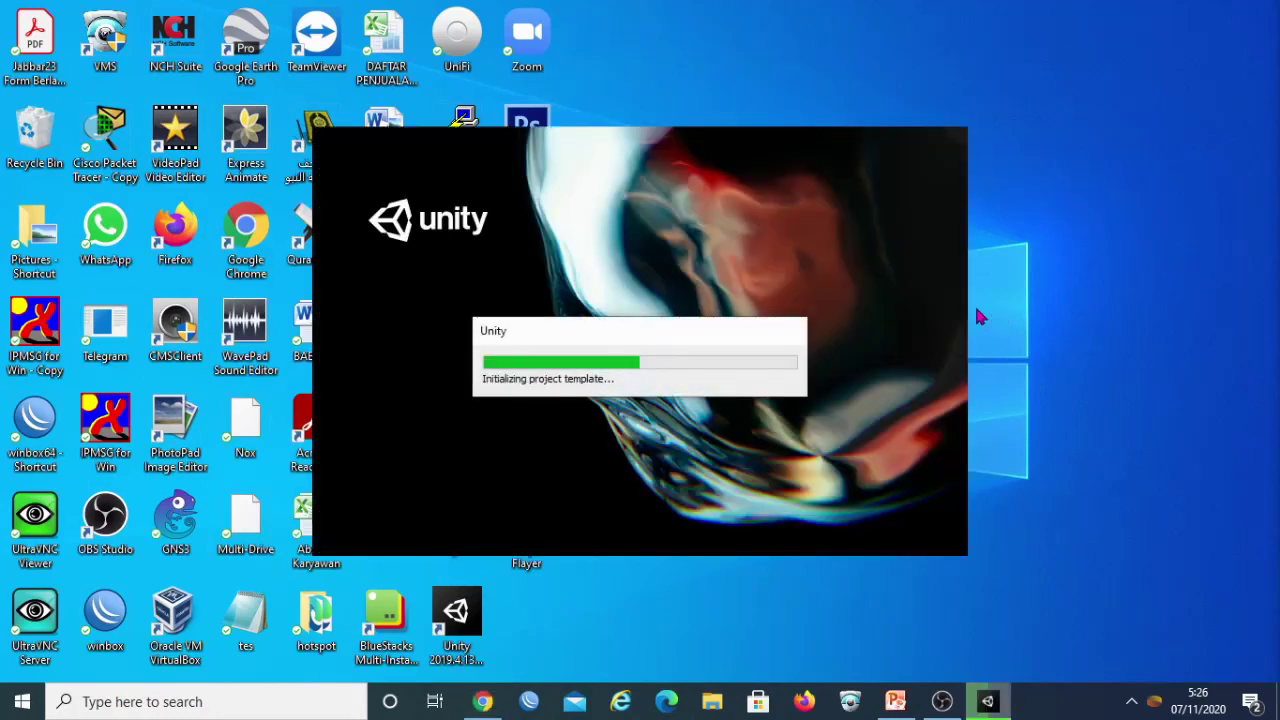
Open File Explorer and navigate to the D:\Unity\image folder.
{"action": "left_click", "coordinate": [729, 702]}
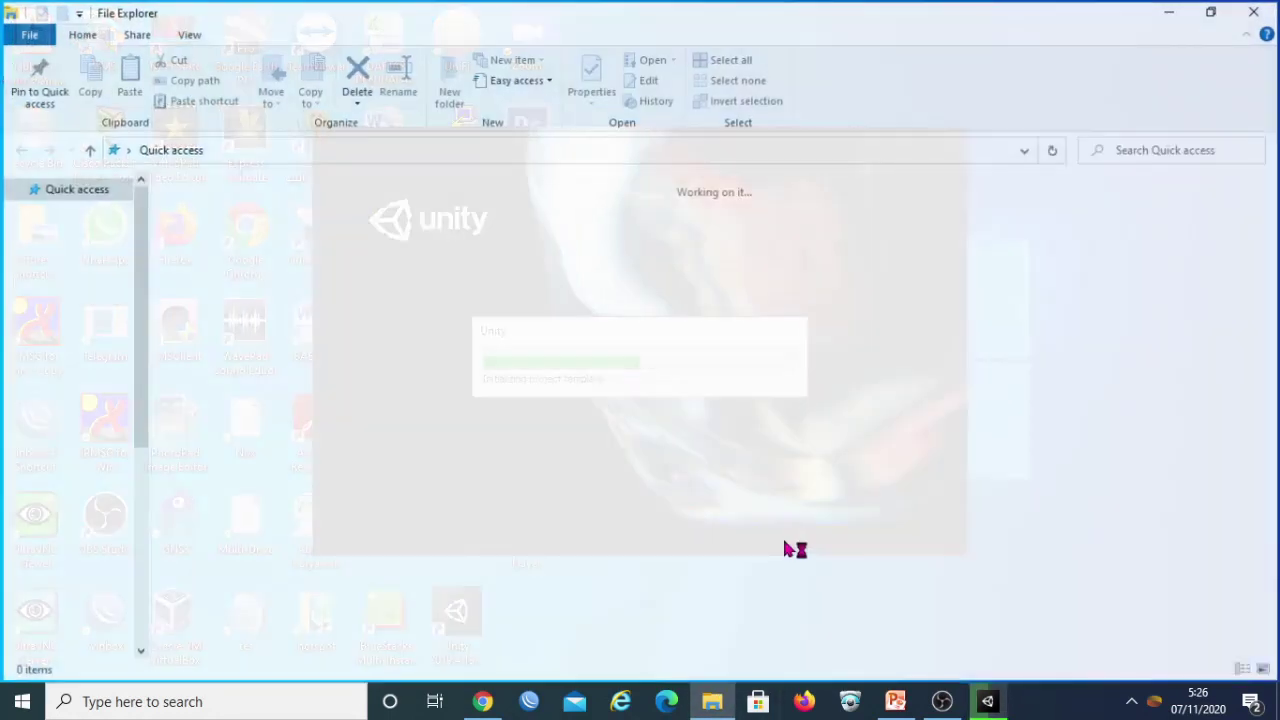
{"action": "scroll", "coordinate": [135, 352], "scroll_direction": "down", "scroll_amount": 1}
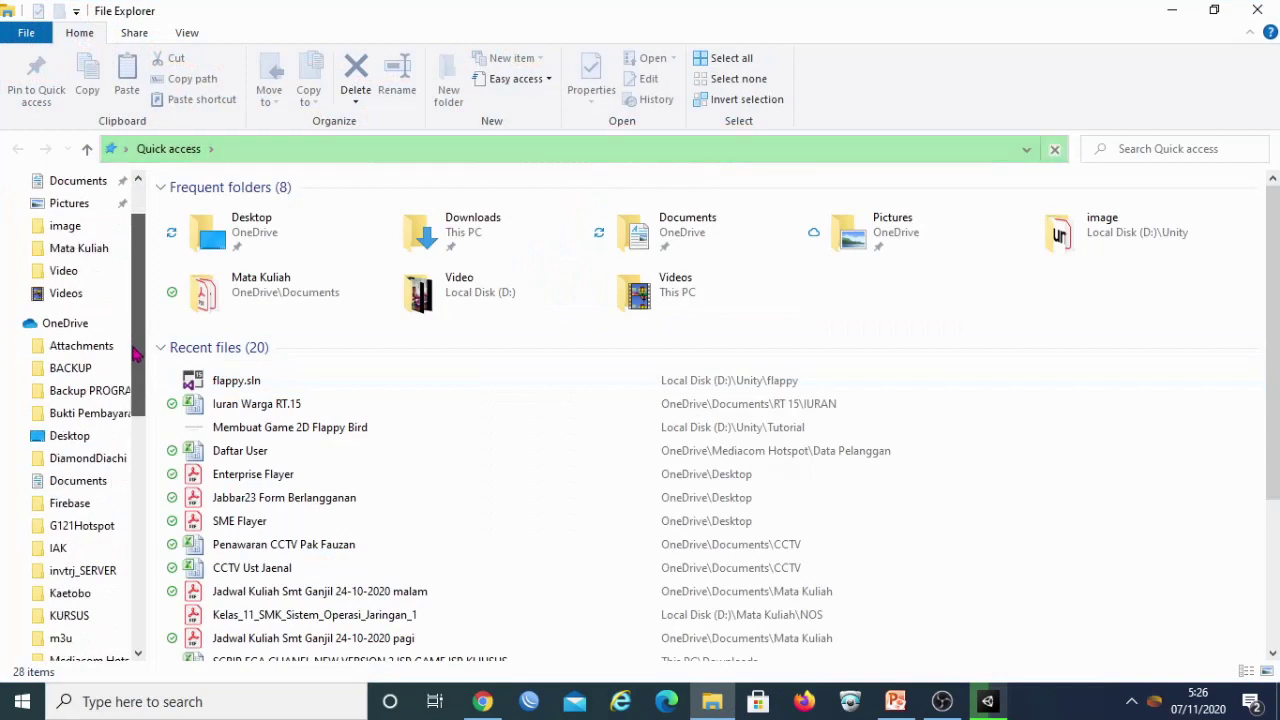
{"action": "scroll", "coordinate": [130, 350], "scroll_direction": "down", "scroll_amount": 3}
{"action": "scroll", "coordinate": [125, 400], "scroll_direction": "up", "scroll_amount": 3}
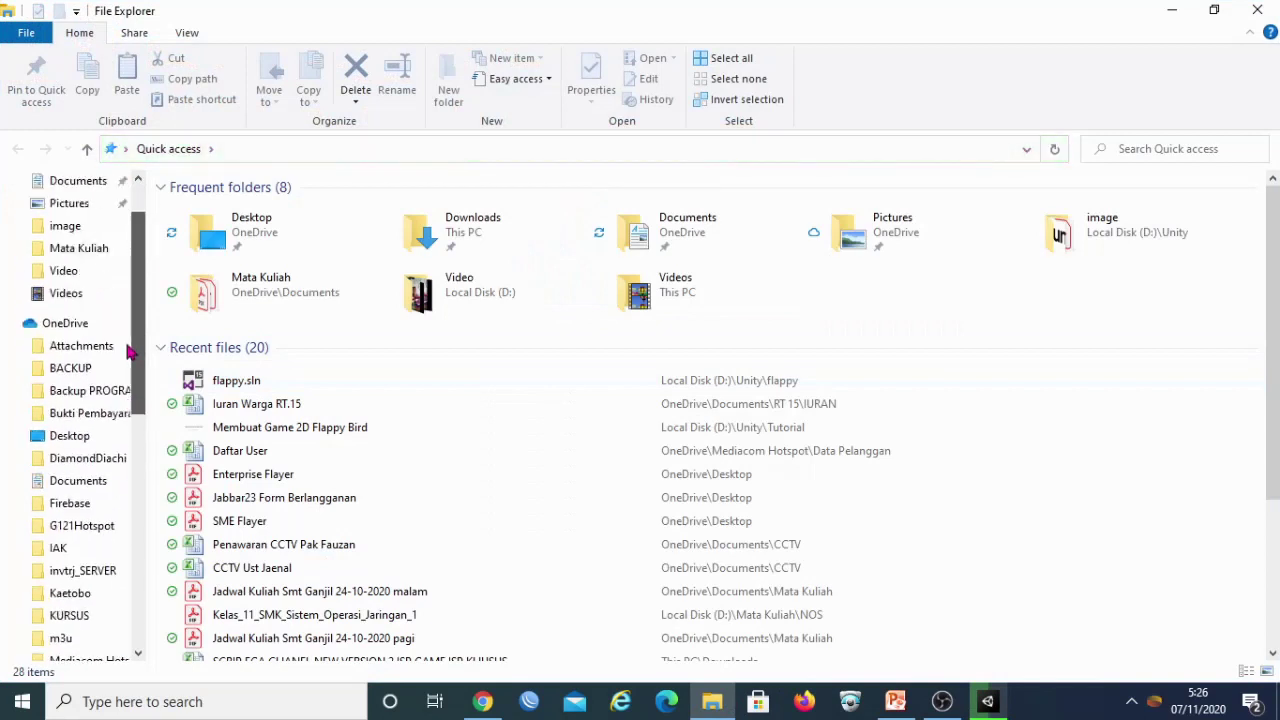
{"action": "scroll", "coordinate": [128, 350], "scroll_direction": "down", "scroll_amount": 2}
{"action": "scroll", "coordinate": [128, 380], "scroll_direction": "up", "scroll_amount": 3}
{"action": "scroll", "coordinate": [126, 450], "scroll_direction": "down", "scroll_amount": 4}
{"action": "scroll", "coordinate": [122, 500], "scroll_direction": "down", "scroll_amount": 2}
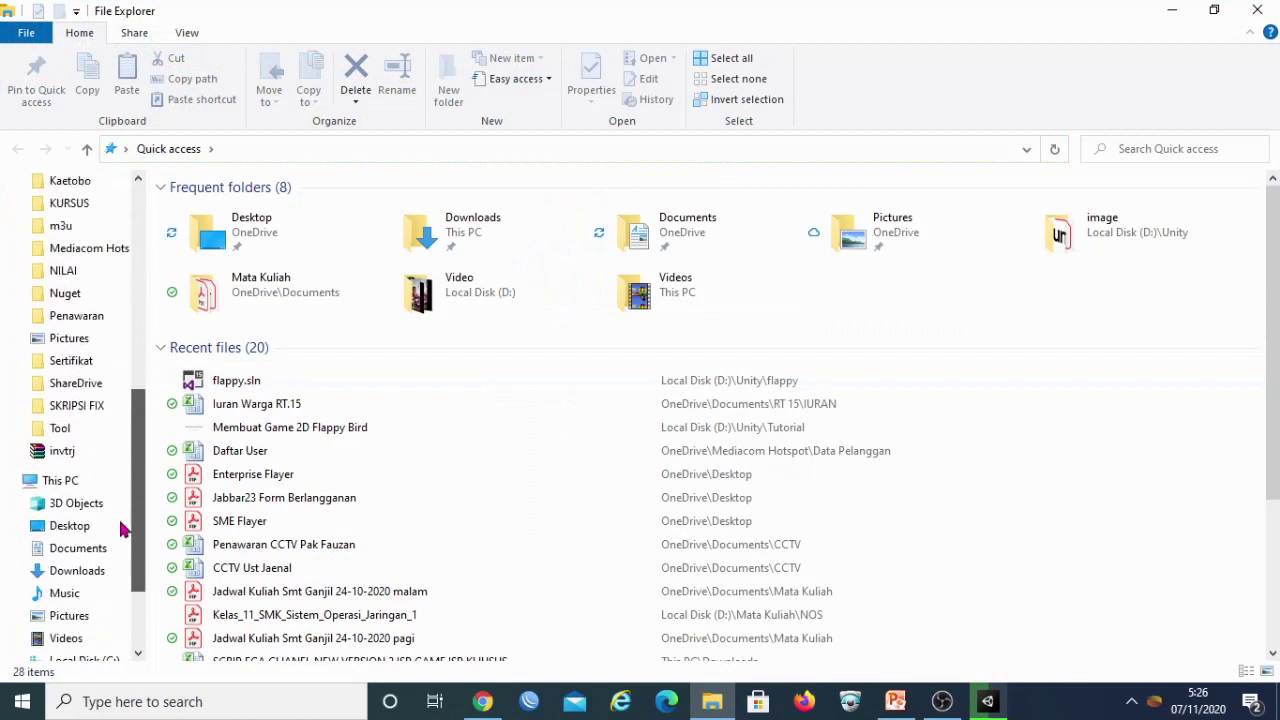
{"action": "scroll", "coordinate": [122, 531], "scroll_direction": "down", "scroll_amount": 1}
{"action": "scroll", "coordinate": [123, 557], "scroll_direction": "down", "scroll_amount": 1}
{"action": "scroll", "coordinate": [123, 571], "scroll_direction": "down", "scroll_amount": 1}
{"action": "scroll", "coordinate": [110, 580], "scroll_direction": "down", "scroll_amount": 1}
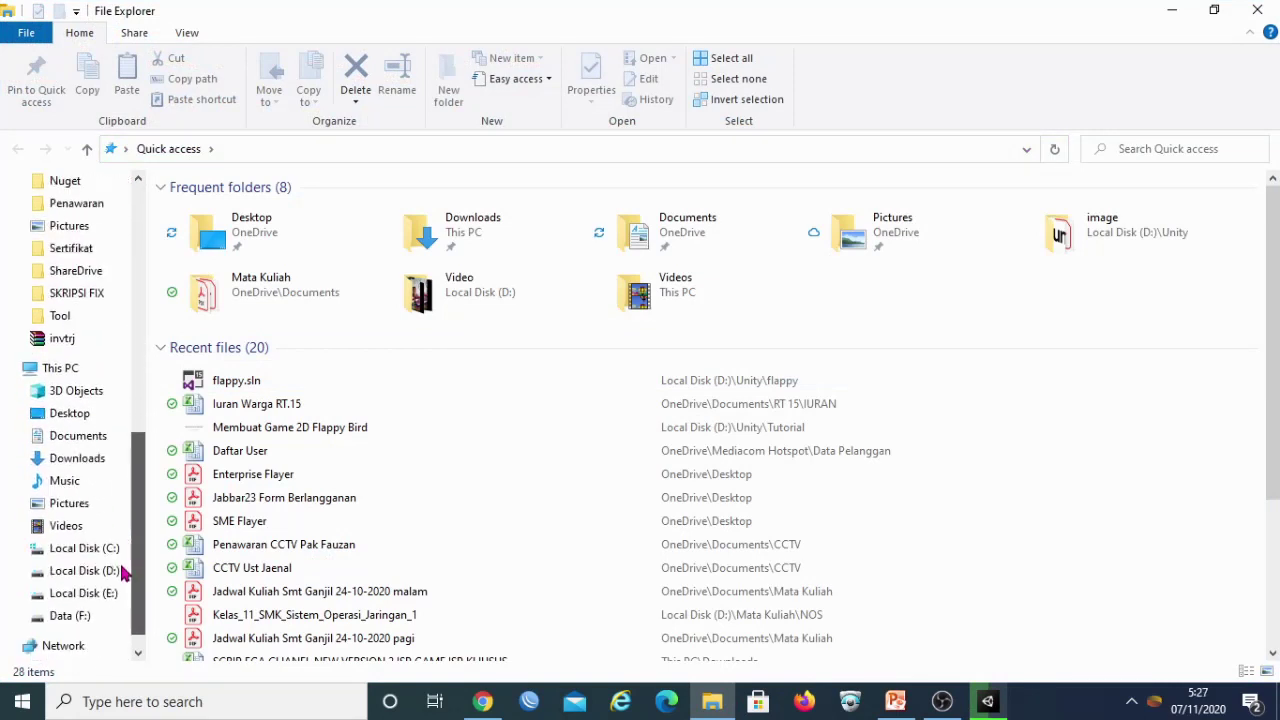
{"action": "left_click", "coordinate": [110, 572]}
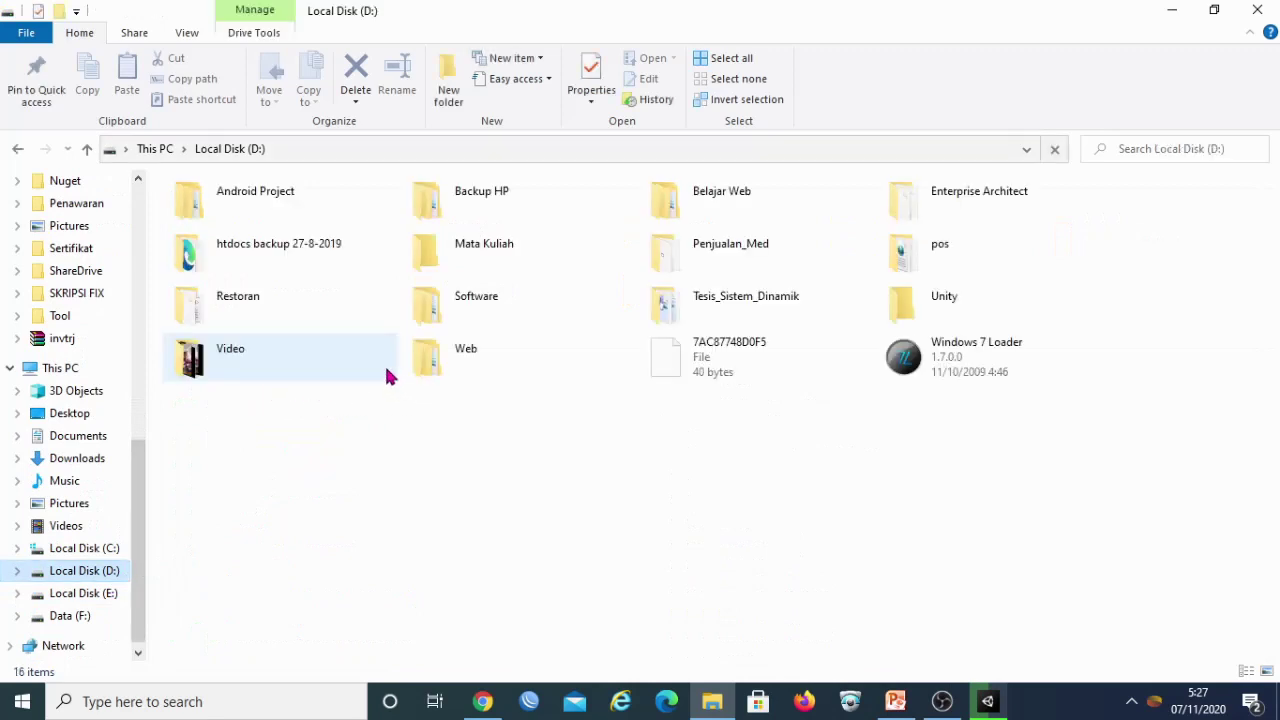
{"action": "double_click", "coordinate": [937, 298]}
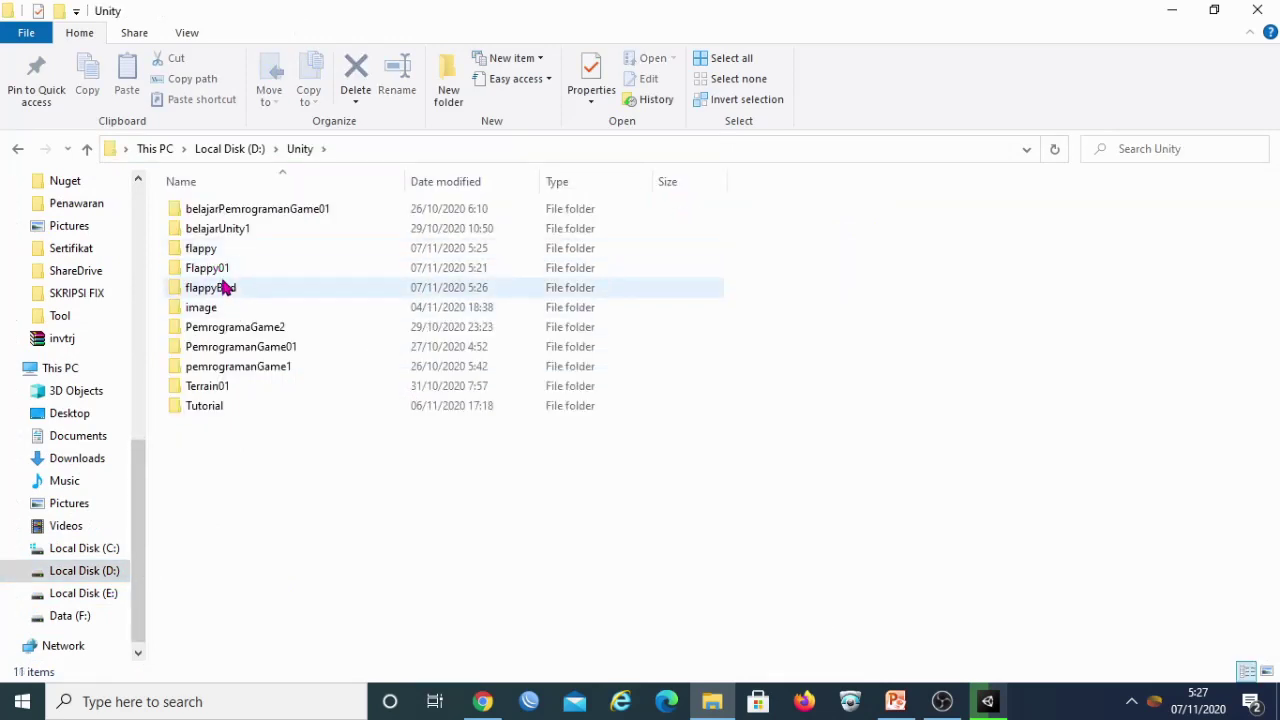
{"action": "double_click", "coordinate": [308, 305]}
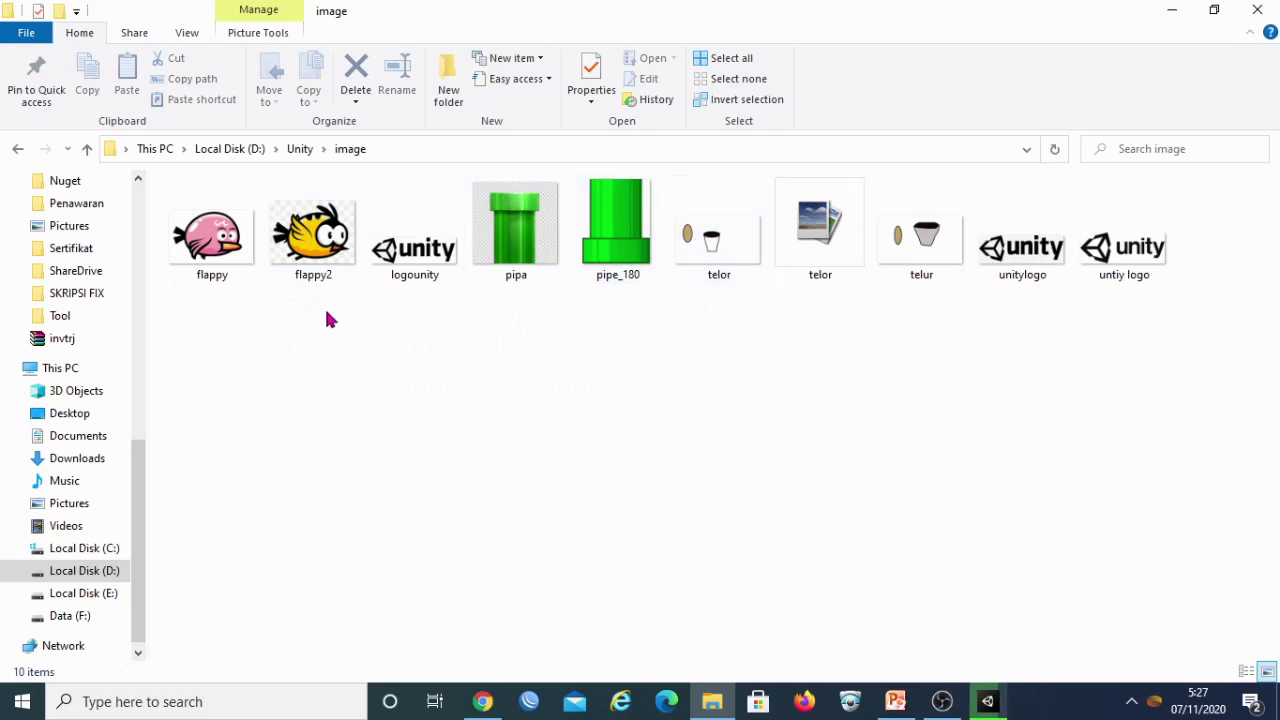
Look over the flappy, flappy2 and pipe_180 sprite images, then bring Unity to the front.
{"action": "left_click", "coordinate": [212, 262]}
{"action": "left_click", "coordinate": [329, 263]}
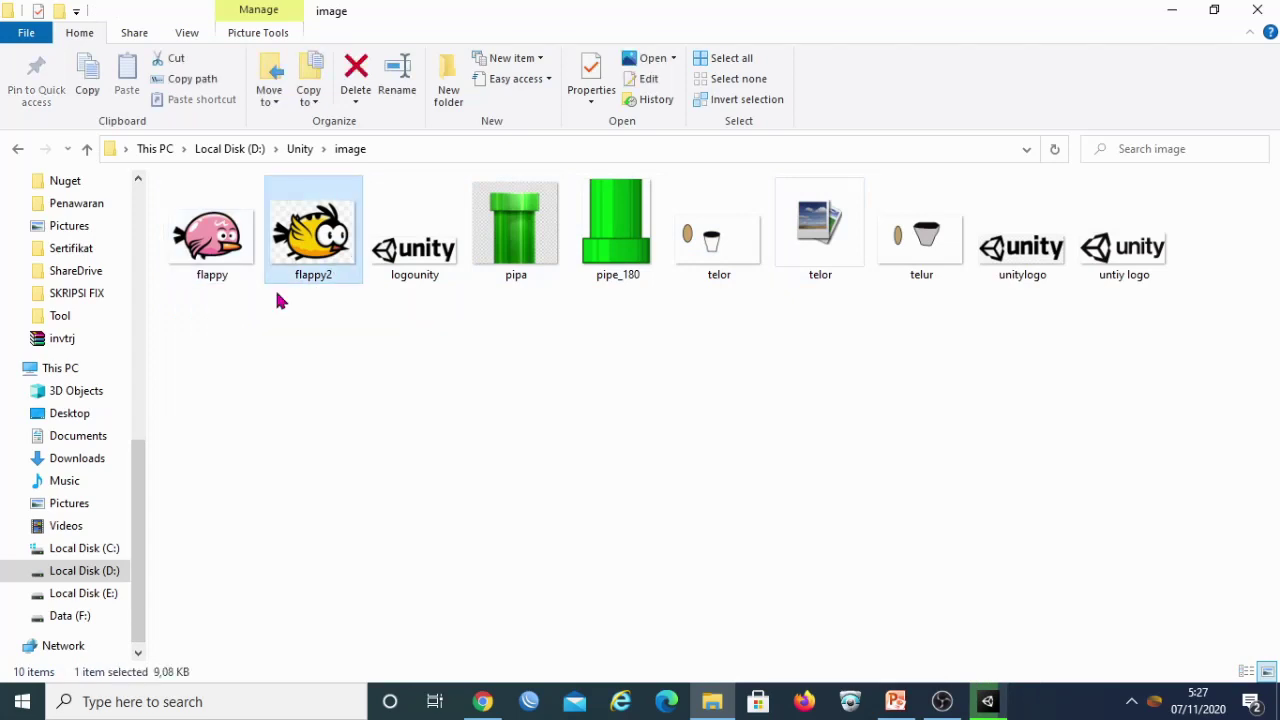
{"action": "left_click", "coordinate": [222, 258]}
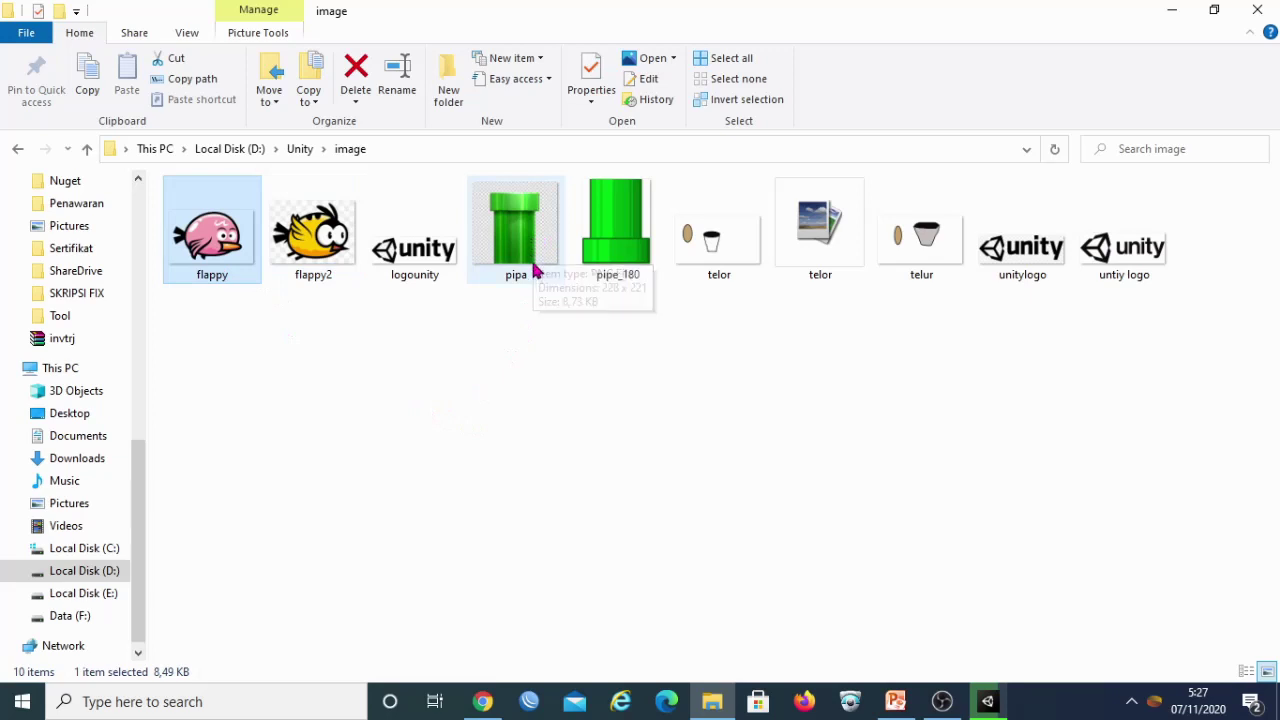
{"action": "left_click", "coordinate": [622, 268]}
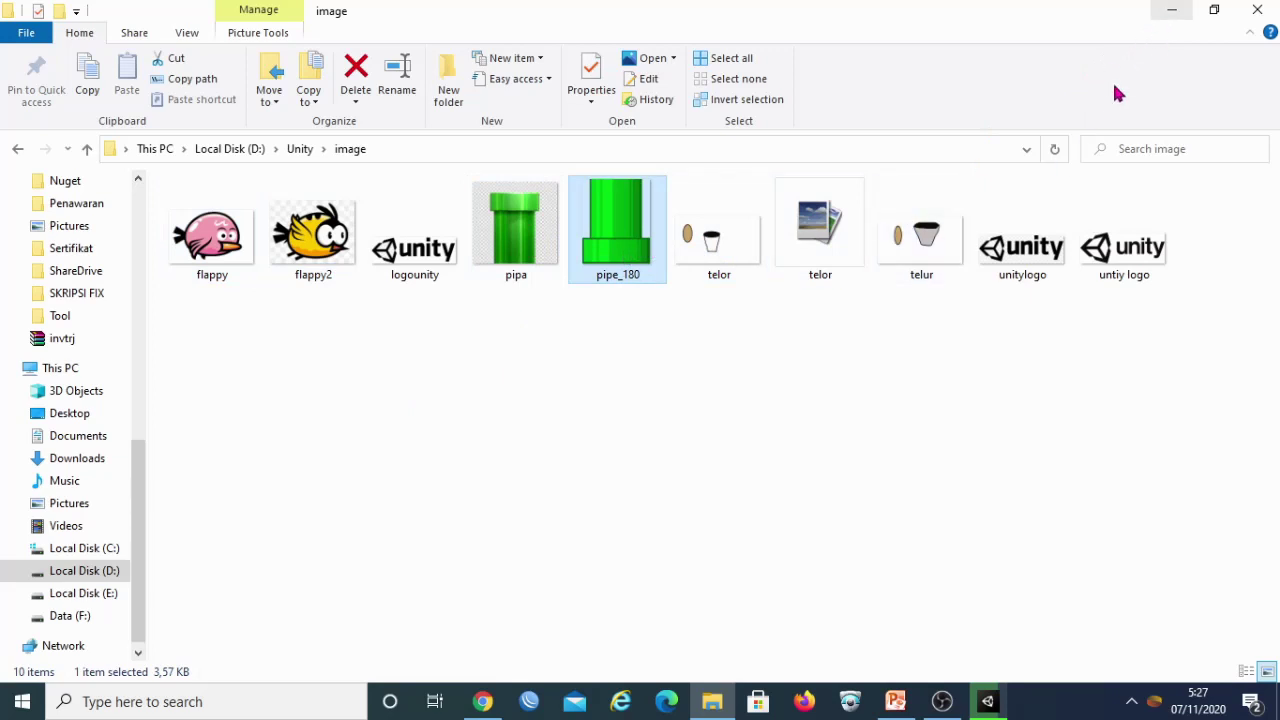
{"action": "left_click", "coordinate": [987, 702]}
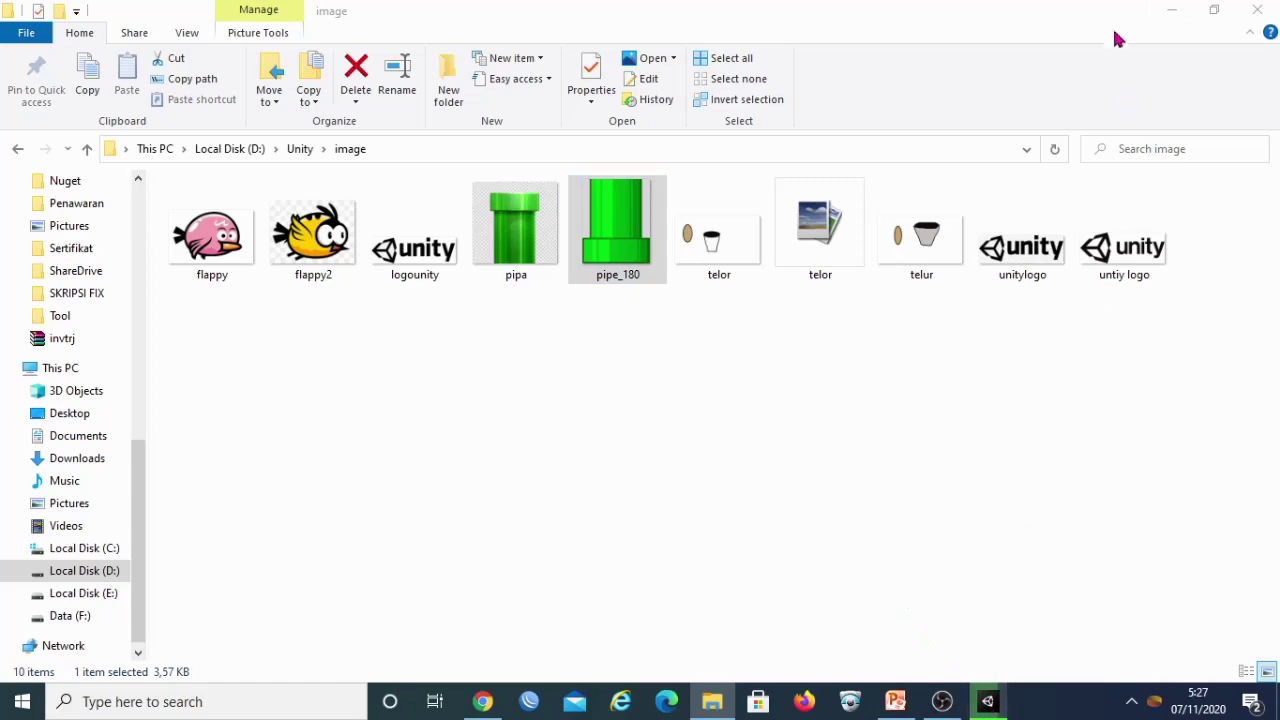
{"action": "left_click", "coordinate": [1168, 12]}
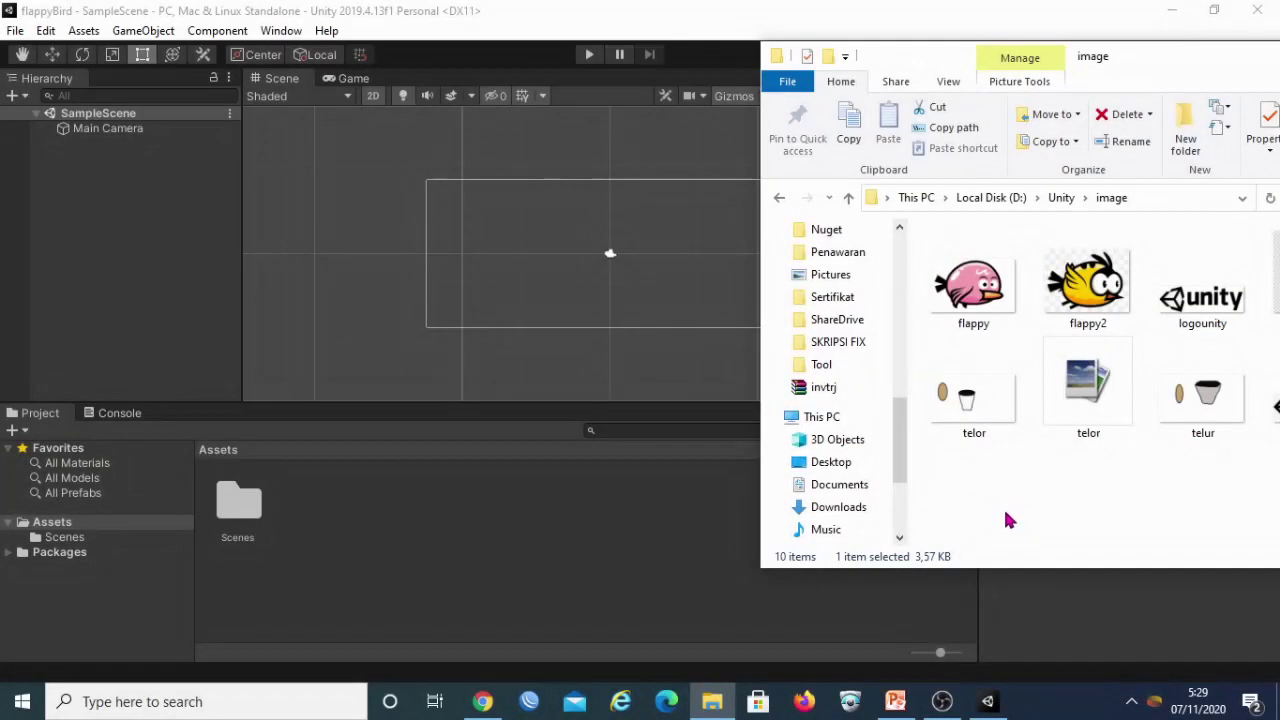
Drag the flappy, pipa and pipe_180 images from Explorer into the Project's Assets.
{"action": "mouse_move", "coordinate": [1189, 60]}
{"action": "left_mouse_down"}
{"action": "mouse_move", "coordinate": [1150, 48]}
{"action": "mouse_move", "coordinate": [1183, 42]}
{"action": "left_mouse_up"}
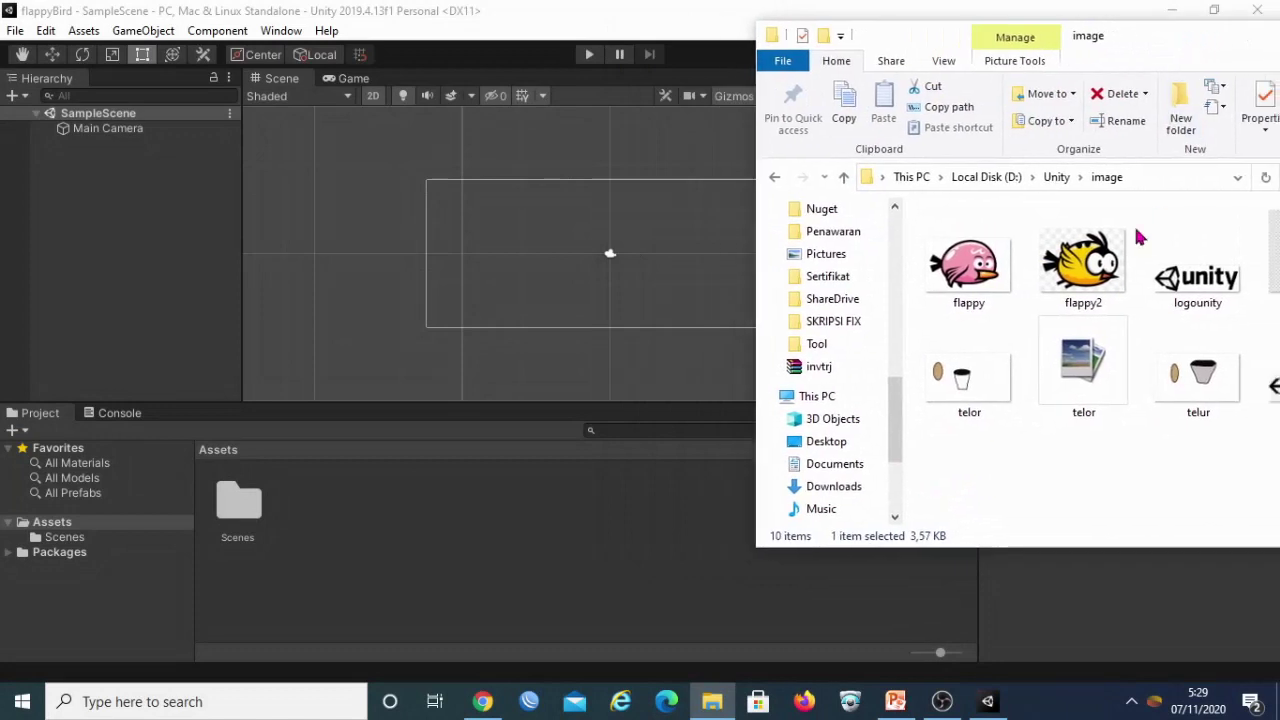
{"action": "left_click", "coordinate": [980, 266]}
{"action": "left_click_drag", "start_coordinate": [978, 266], "coordinate": [394, 531]}
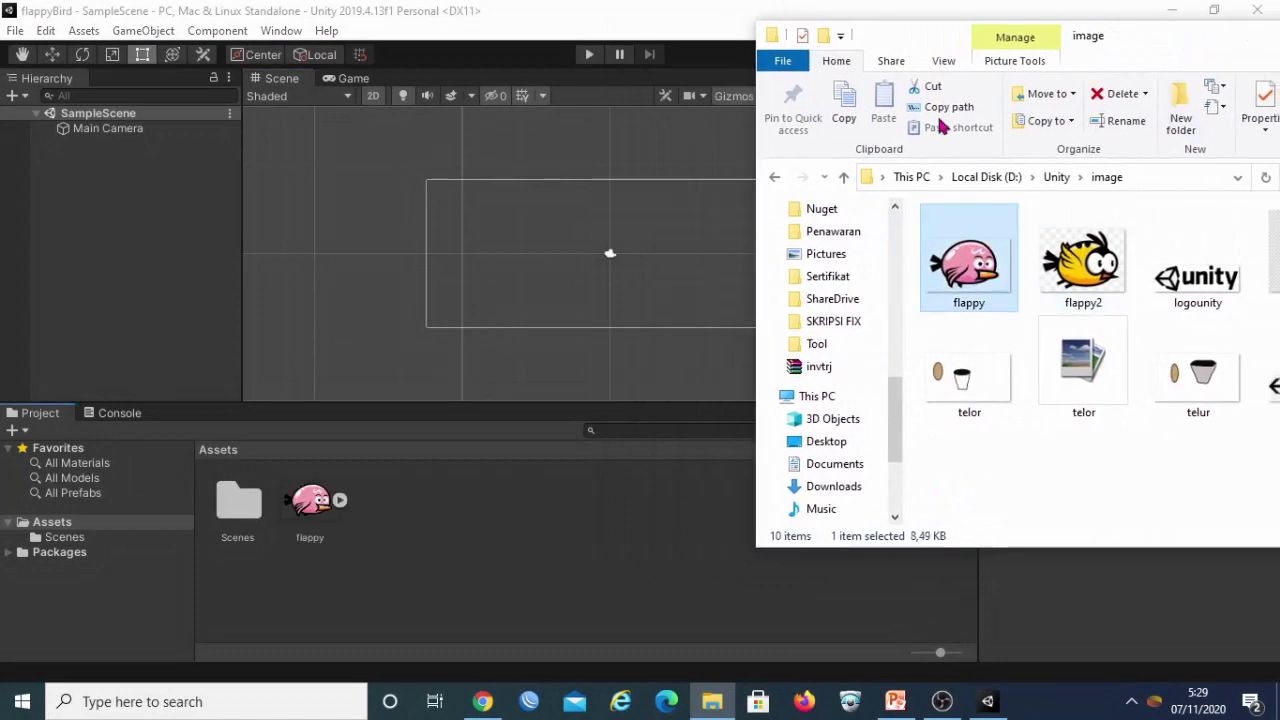
{"action": "left_click_drag", "start_coordinate": [1185, 43], "coordinate": [1027, 67]}
{"action": "left_click_drag", "start_coordinate": [1155, 283], "coordinate": [443, 493]}
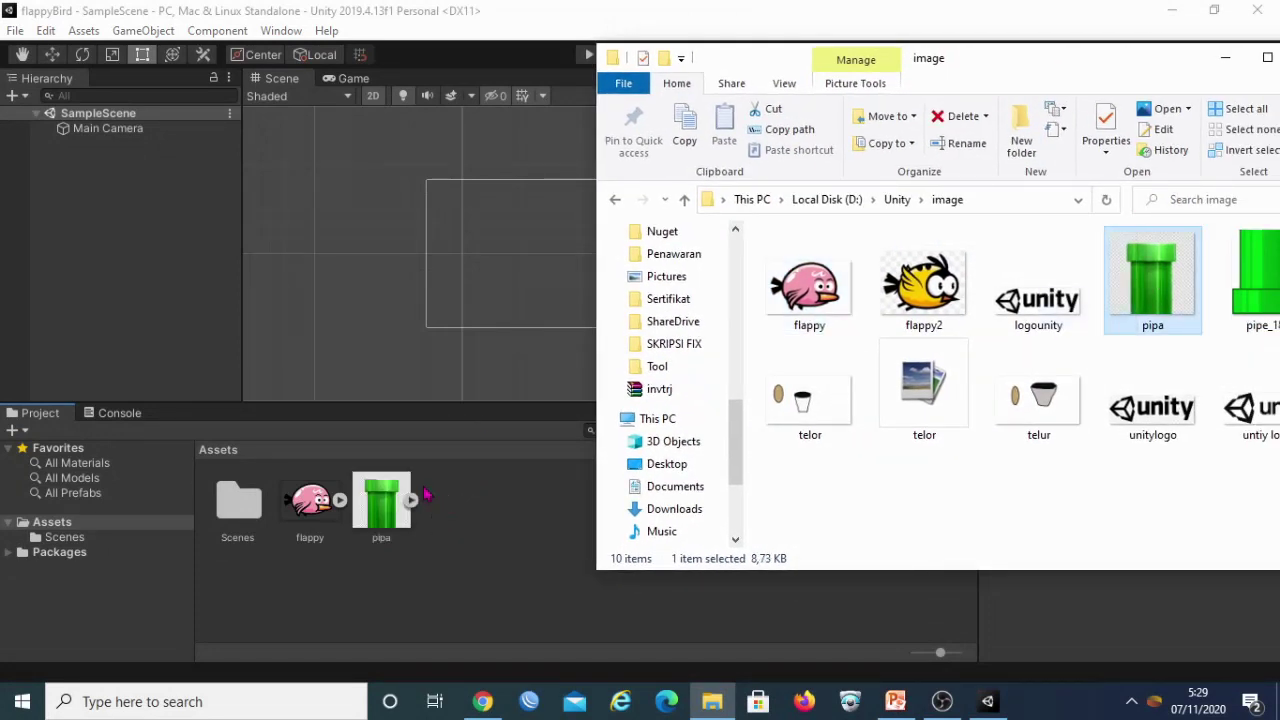
{"action": "left_click_drag", "start_coordinate": [1255, 285], "coordinate": [488, 535]}
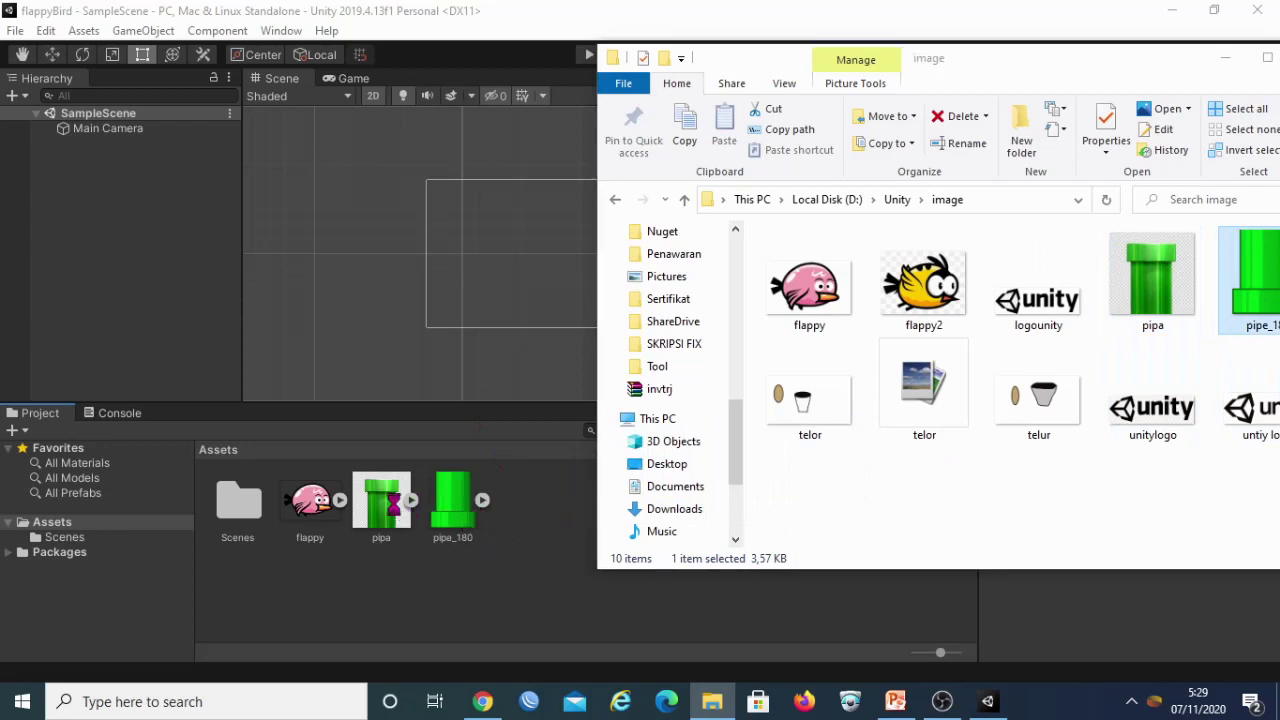
Delete the pipa asset from Assets.
{"action": "left_click", "coordinate": [394, 503]}
{"action": "right_click", "coordinate": [394, 503]}
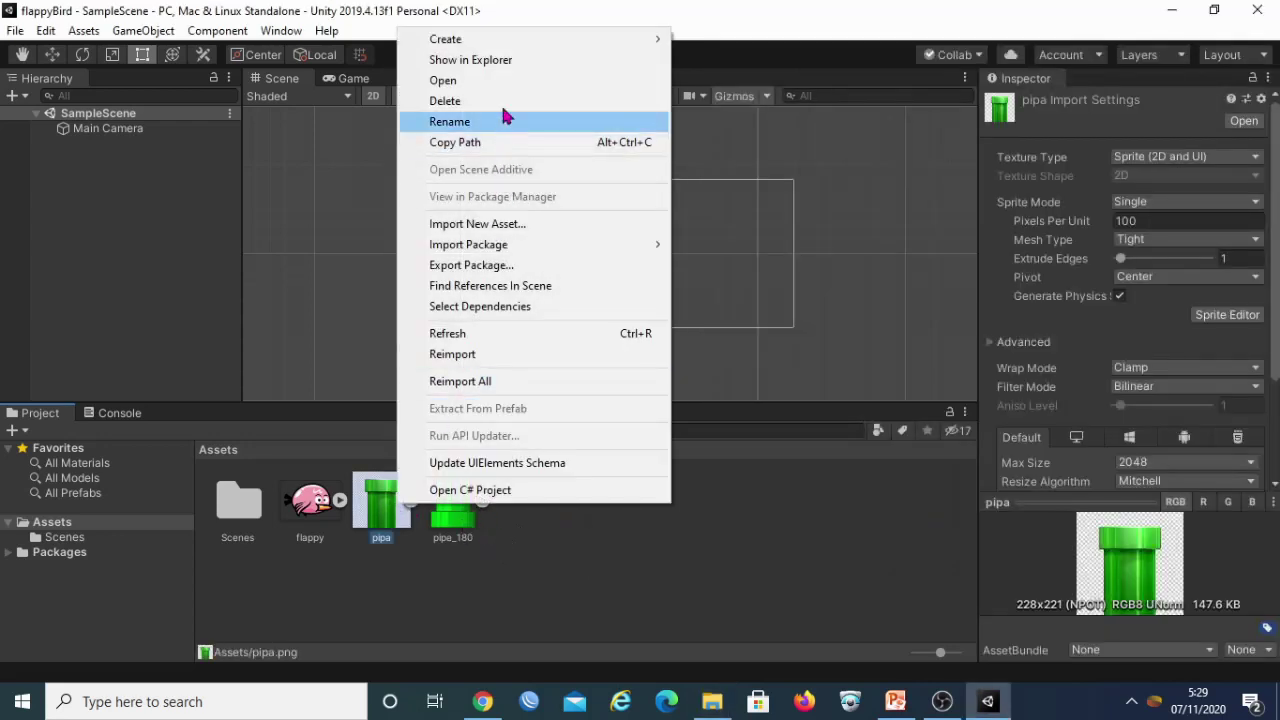
{"action": "left_click", "coordinate": [500, 101]}
{"action": "left_click", "coordinate": [682, 388]}
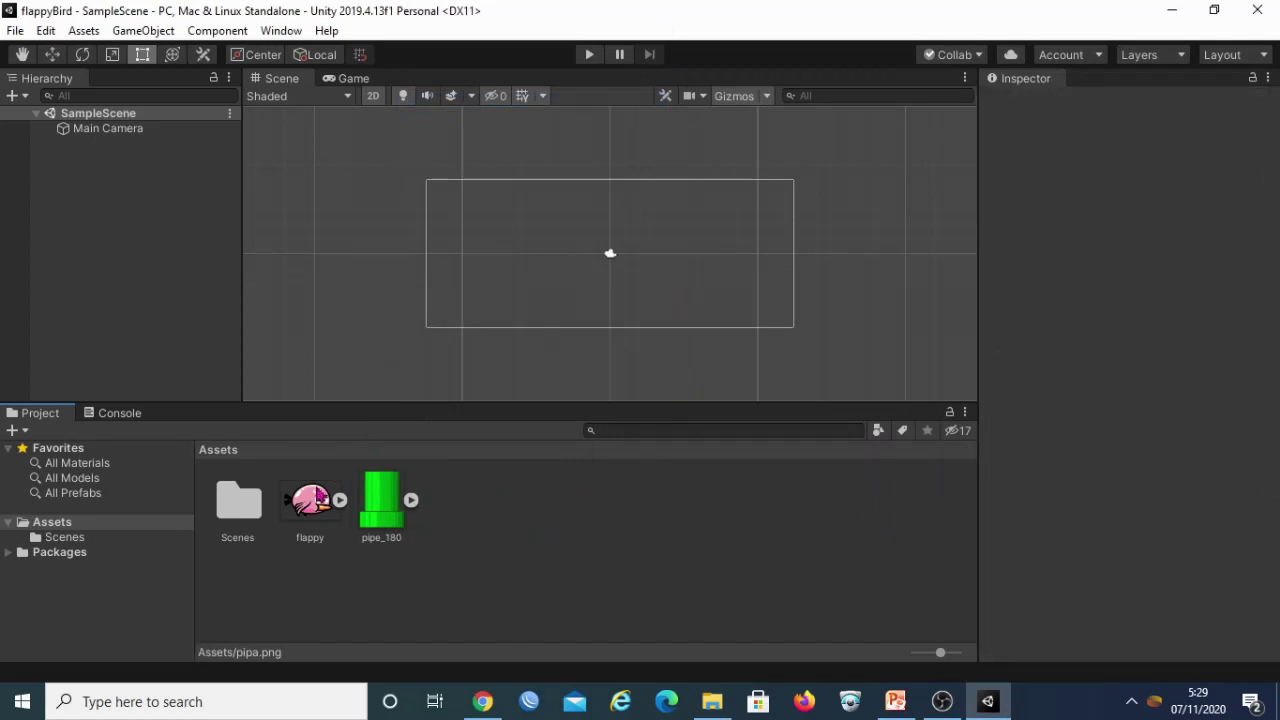
Place flappy and pipe_180 in the scene, pipe left of the frame, bird at -6.9, -1.18.
{"action": "left_click_drag", "start_coordinate": [310, 500], "coordinate": [508, 302]}
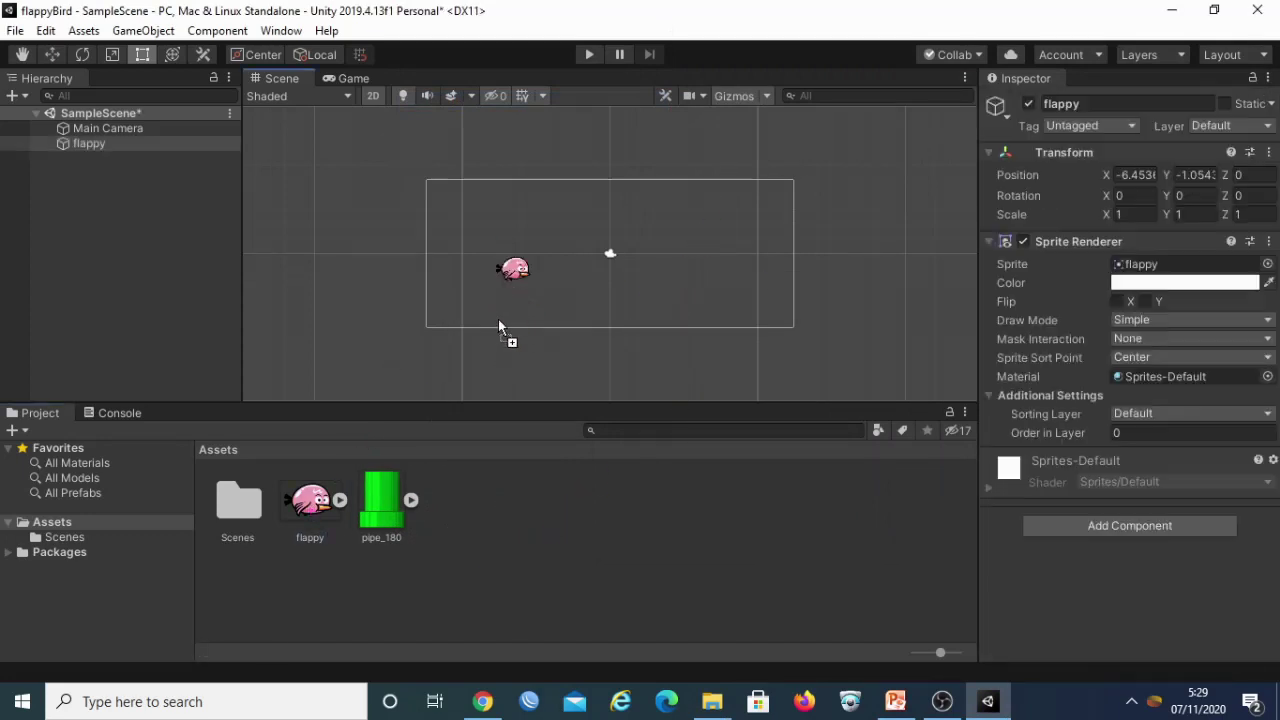
{"action": "mouse_move", "coordinate": [381, 500]}
{"action": "left_mouse_down"}
{"action": "mouse_move", "coordinate": [632, 355]}
{"action": "mouse_move", "coordinate": [698, 263]}
{"action": "left_mouse_up"}
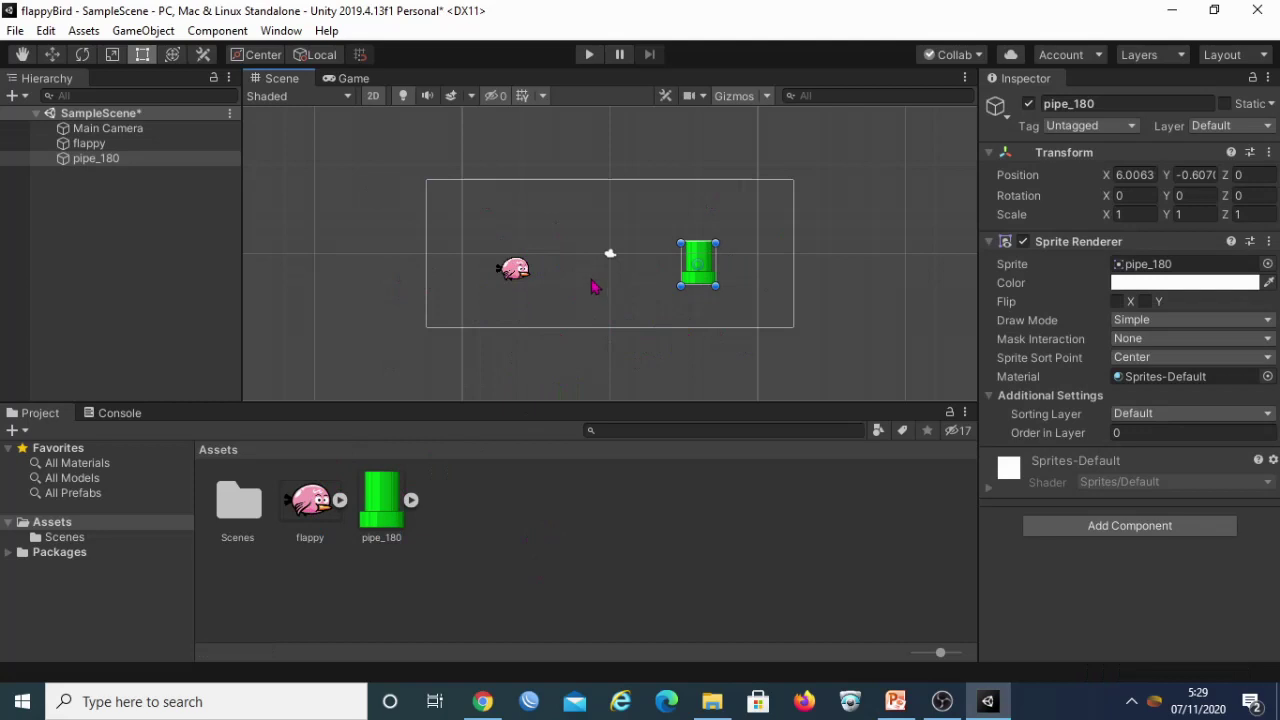
{"action": "mouse_move", "coordinate": [697, 280]}
{"action": "left_mouse_down"}
{"action": "mouse_move", "coordinate": [602, 310]}
{"action": "mouse_move", "coordinate": [376, 288]}
{"action": "left_mouse_up"}
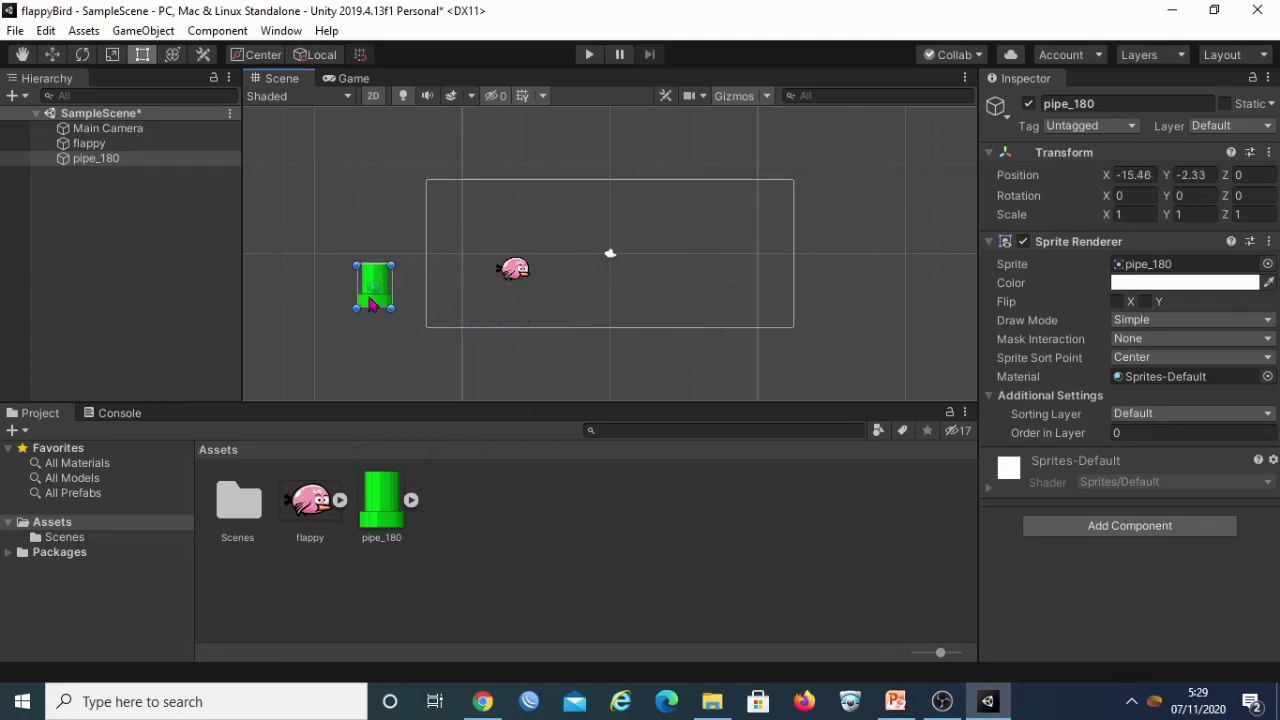
{"action": "left_click", "coordinate": [519, 277]}
{"action": "left_click", "coordinate": [519, 277]}
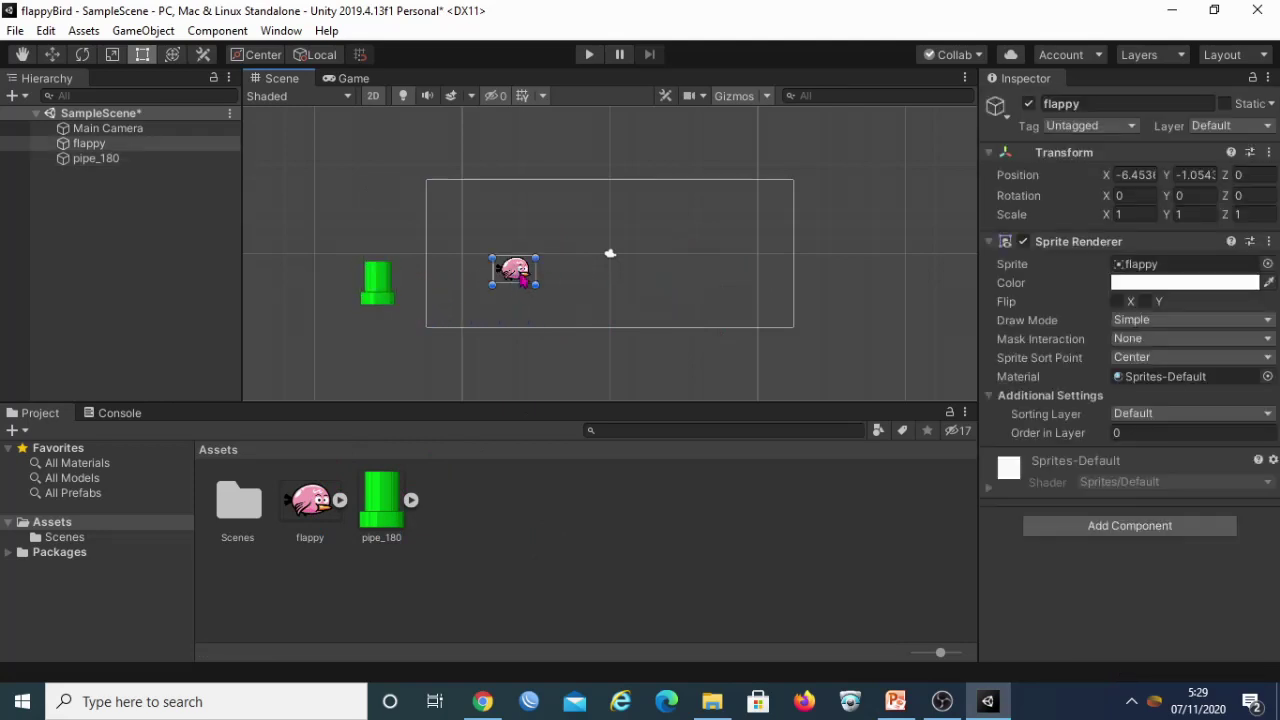
{"action": "left_click_drag", "start_coordinate": [521, 280], "coordinate": [500, 284]}
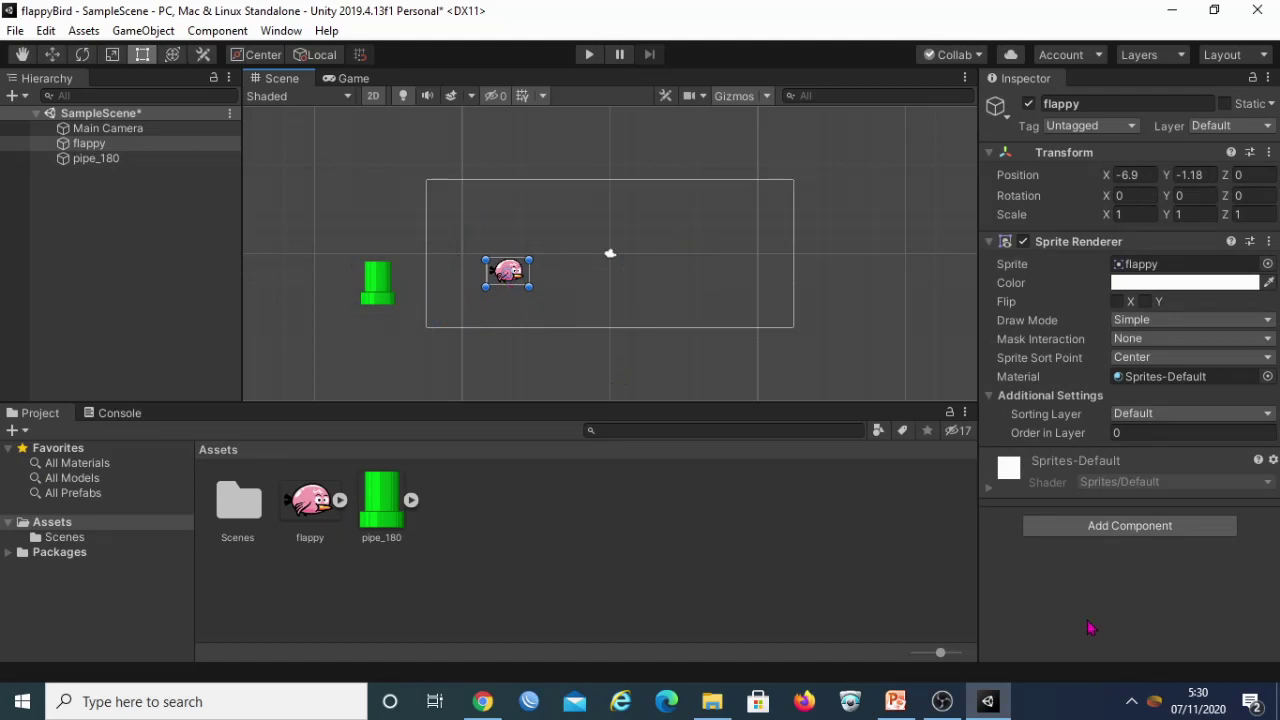
Add a Rigidbody 2D component to the flappy bird.
{"action": "left_click", "coordinate": [1130, 525]}
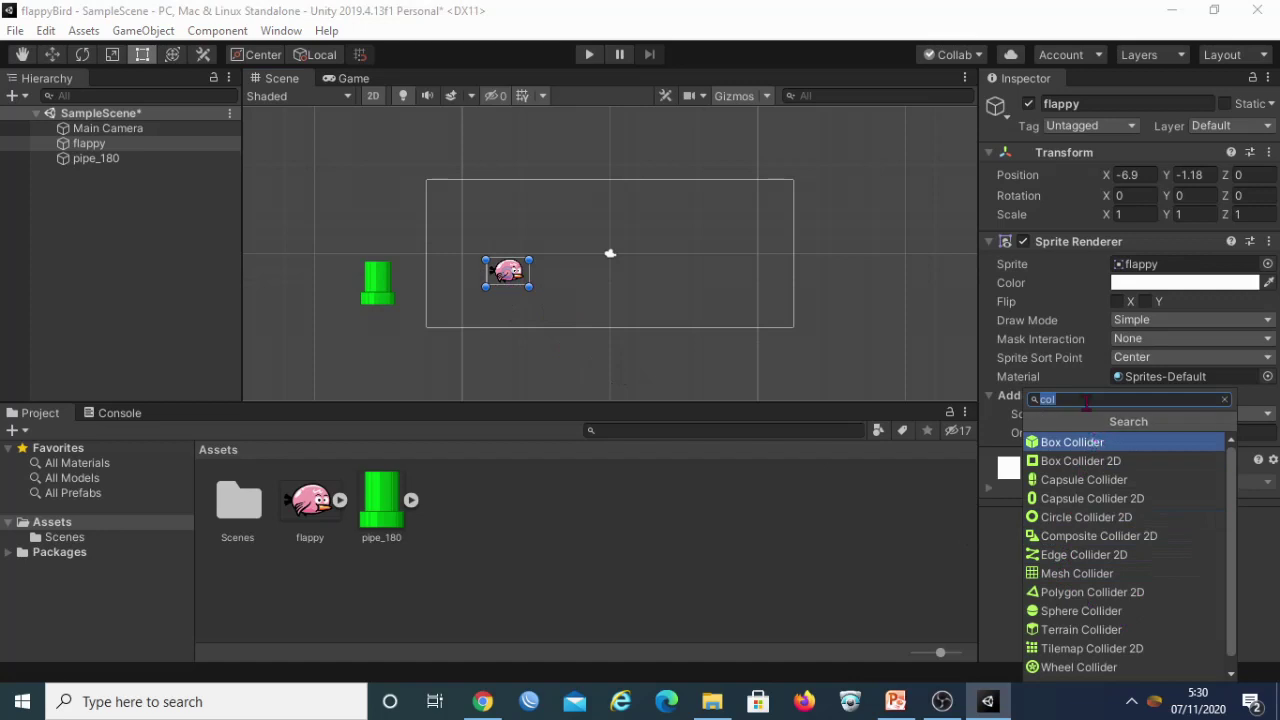
{"action": "type", "text": "ri"}
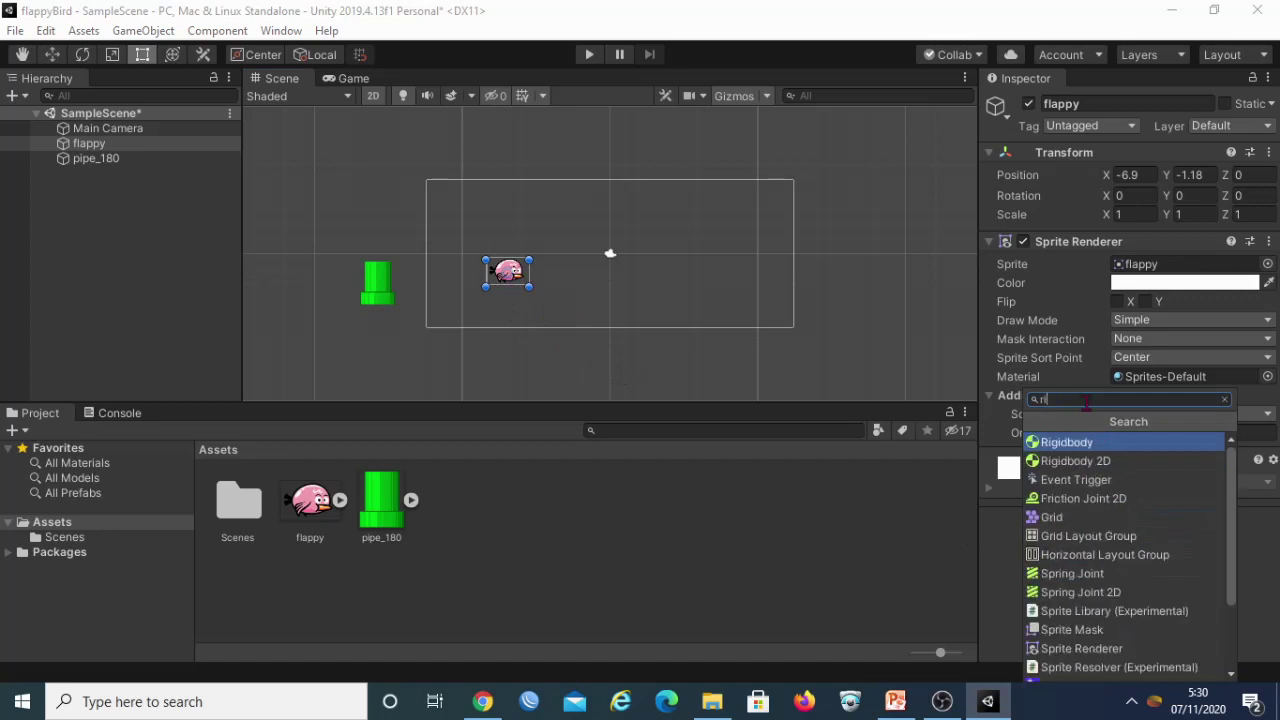
{"action": "left_click", "coordinate": [1097, 461]}
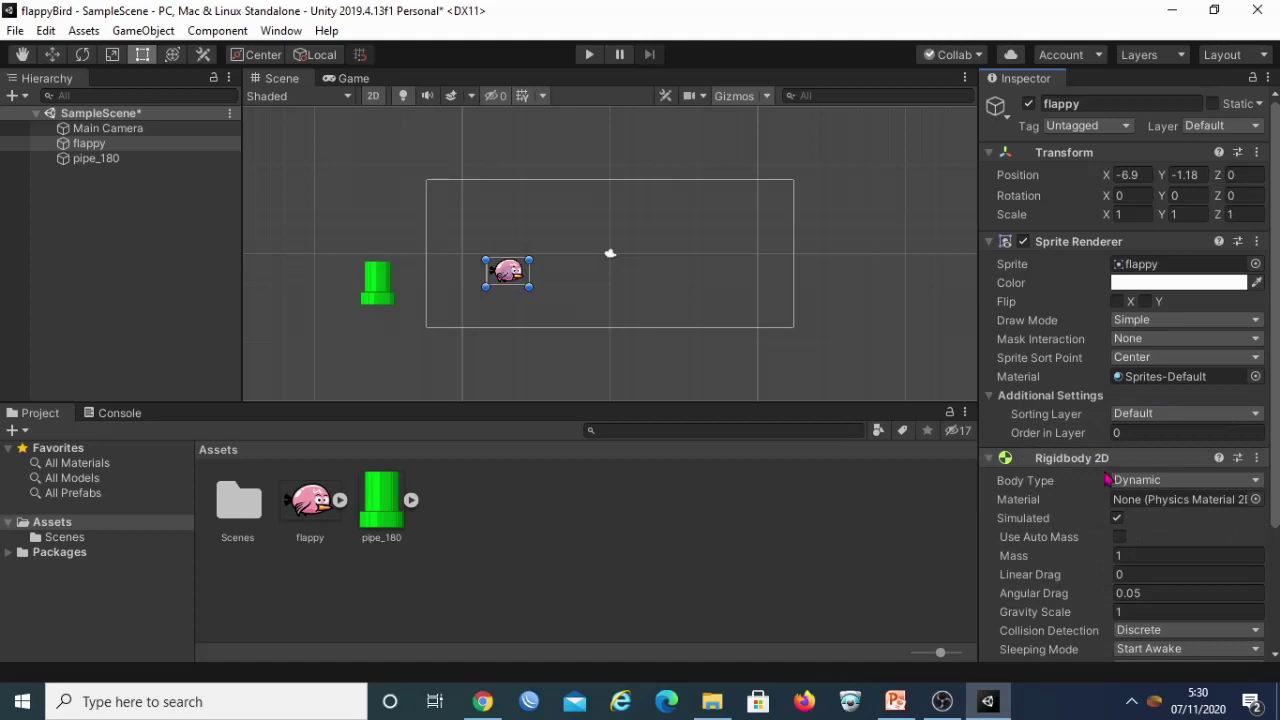
{"action": "left_click_drag", "start_coordinate": [1274, 470], "coordinate": [1266, 609]}
Add a Box Collider 2D component to the bird, undoing an accidental resize.
{"action": "left_click", "coordinate": [1158, 647]}
{"action": "type", "text": "r"}
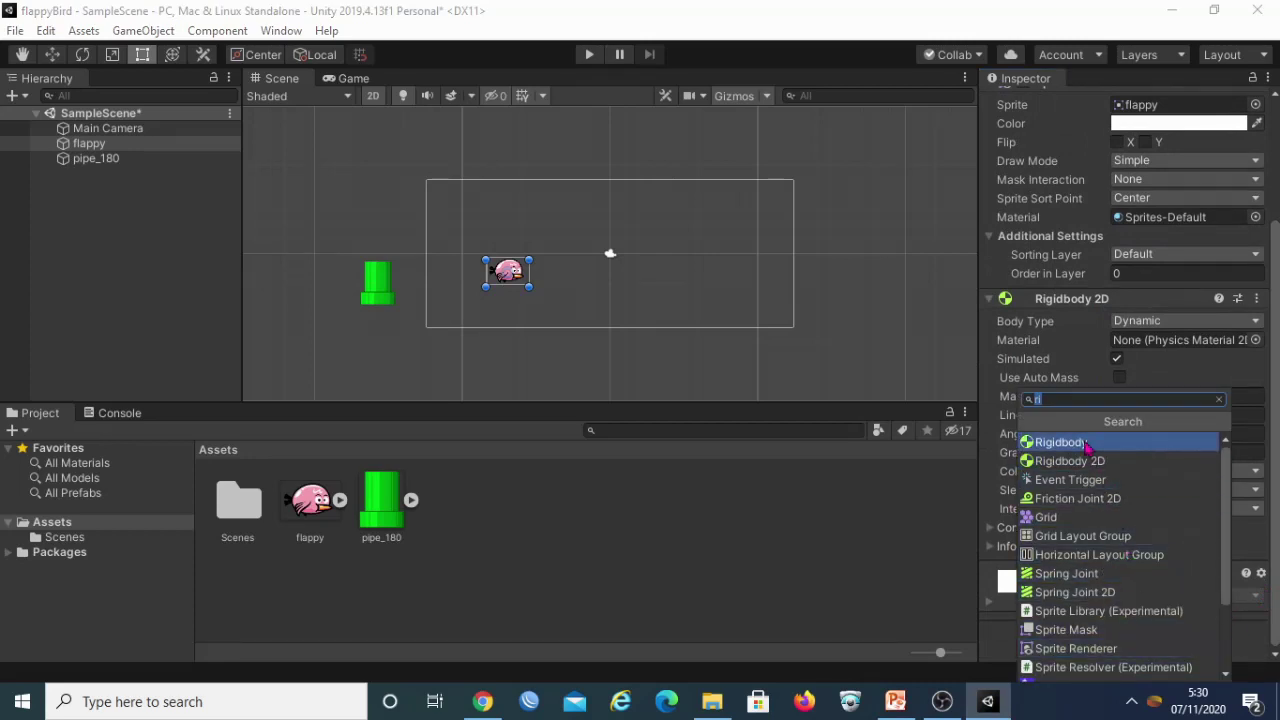
{"action": "key", "text": "BackSpace"}
{"action": "type", "text": "coll"}
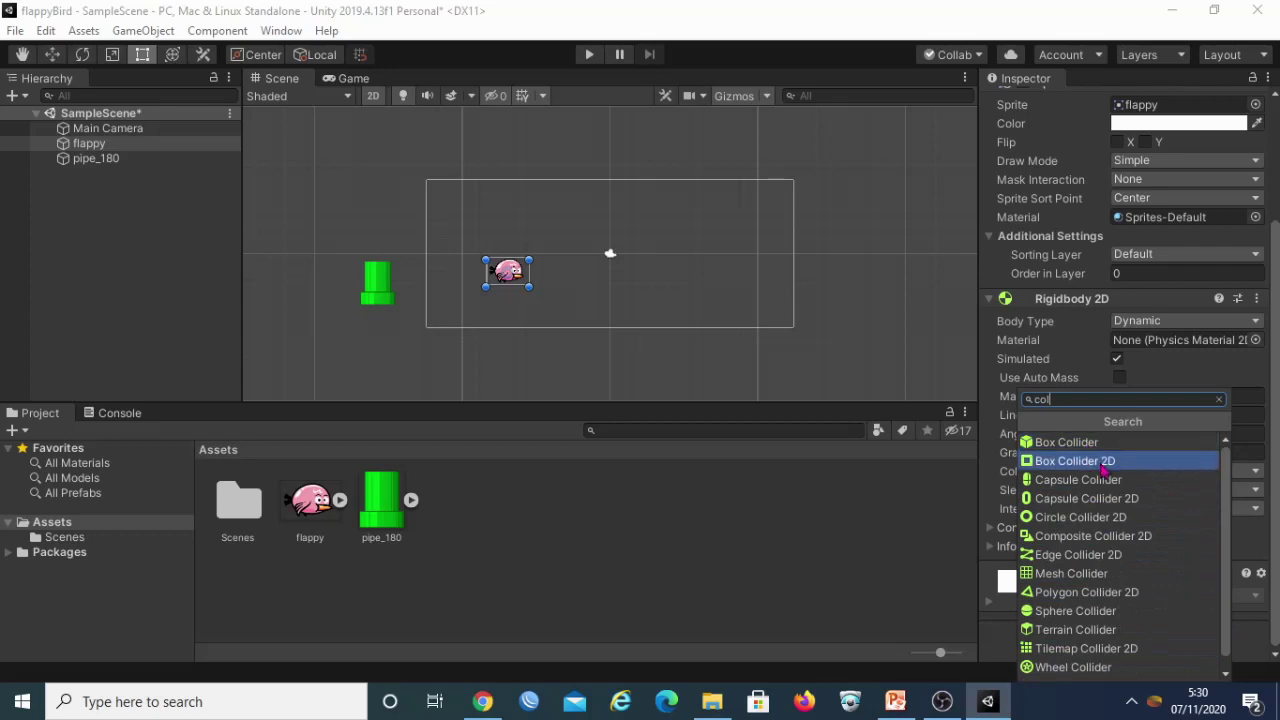
{"action": "left_click", "coordinate": [1100, 466]}
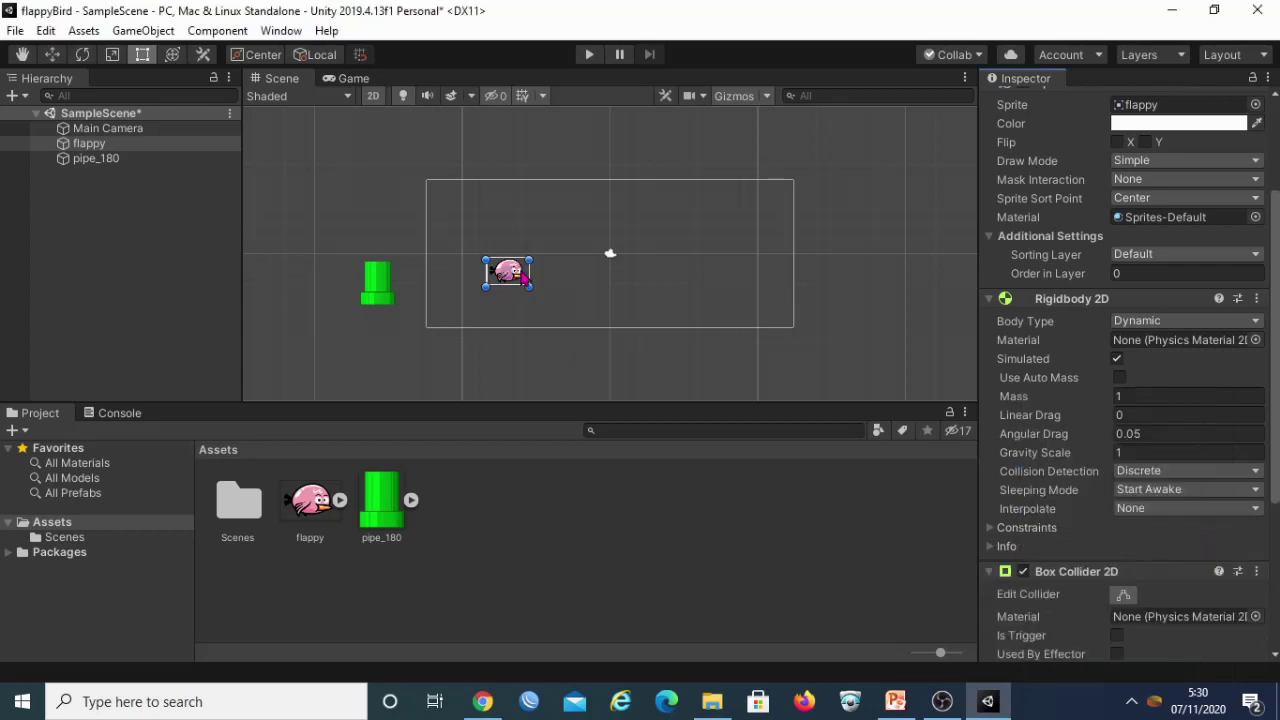
{"action": "left_click_drag", "start_coordinate": [531, 264], "coordinate": [526, 263]}
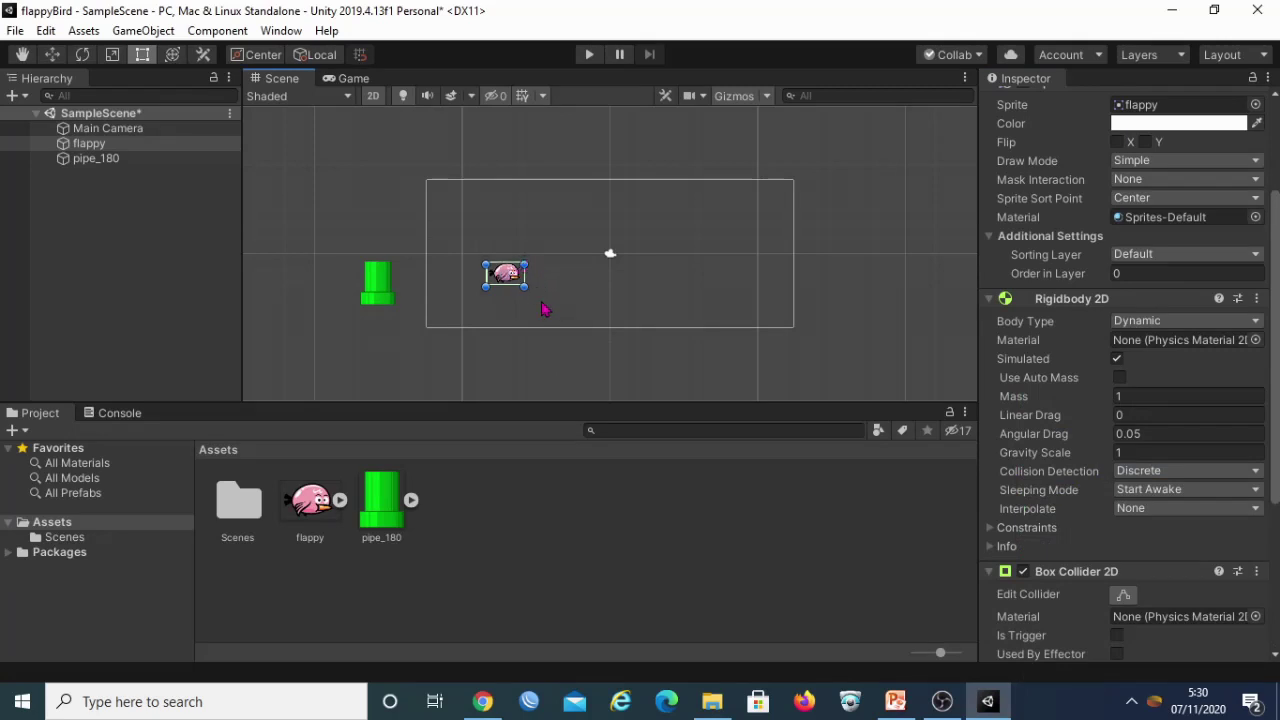
{"action": "key", "text": "ctrl+z"}
{"action": "key", "text": "ctrl+z"}
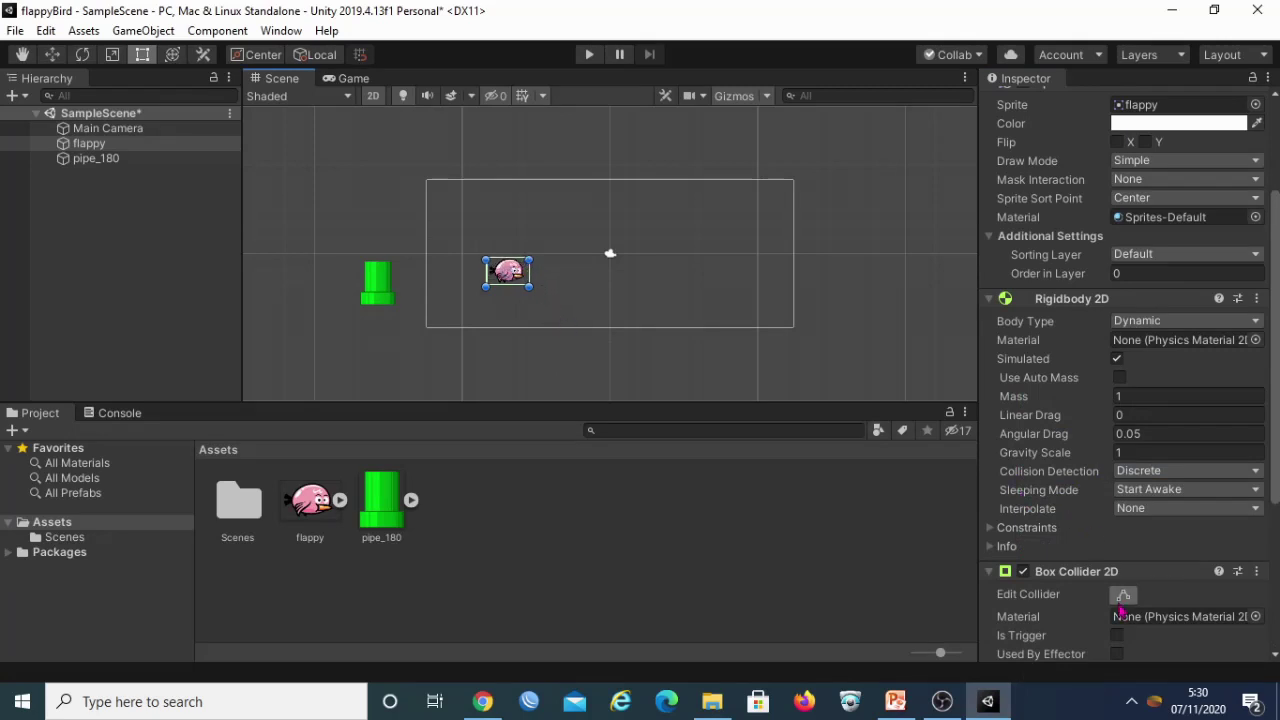
Trim the collider's top and bottom edges to fit the bird sprite.
{"action": "left_click", "coordinate": [1123, 596]}
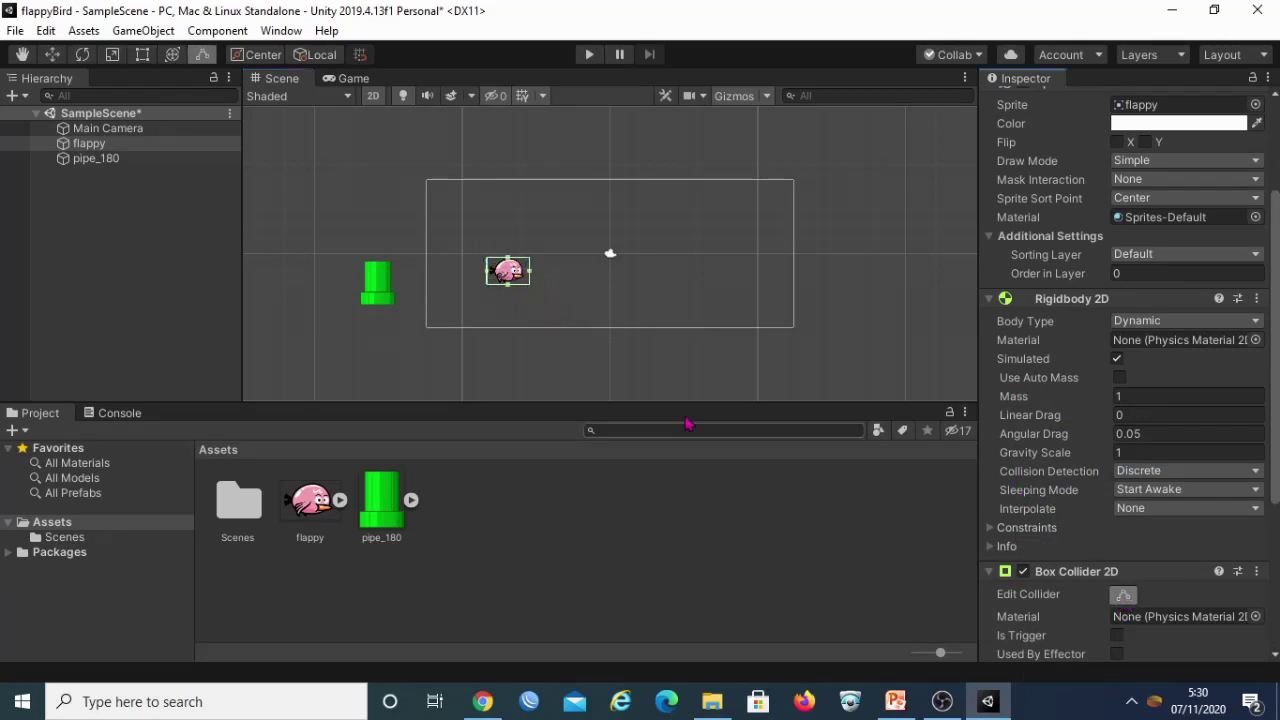
{"action": "left_click", "coordinate": [510, 292]}
{"action": "left_click_drag", "start_coordinate": [508, 287], "coordinate": [522, 272]}
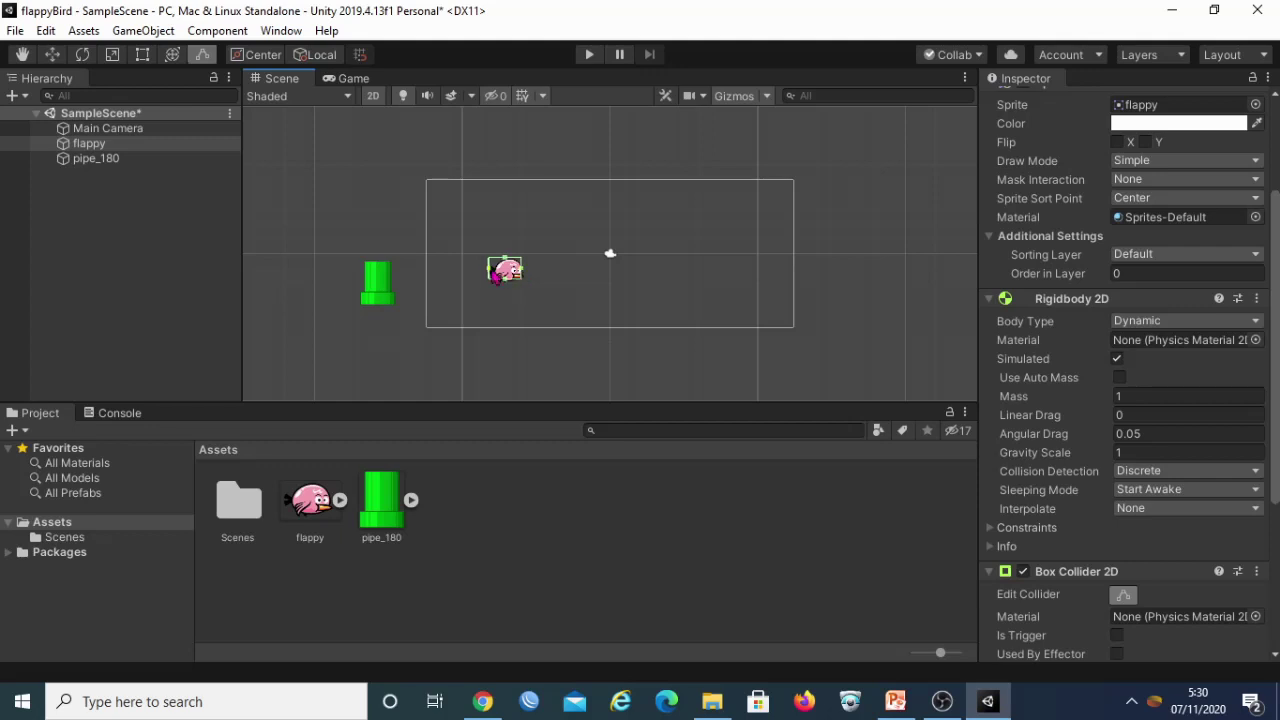
{"action": "left_click_drag", "start_coordinate": [507, 256], "coordinate": [507, 259]}
{"action": "left_click", "coordinate": [800, 361]}
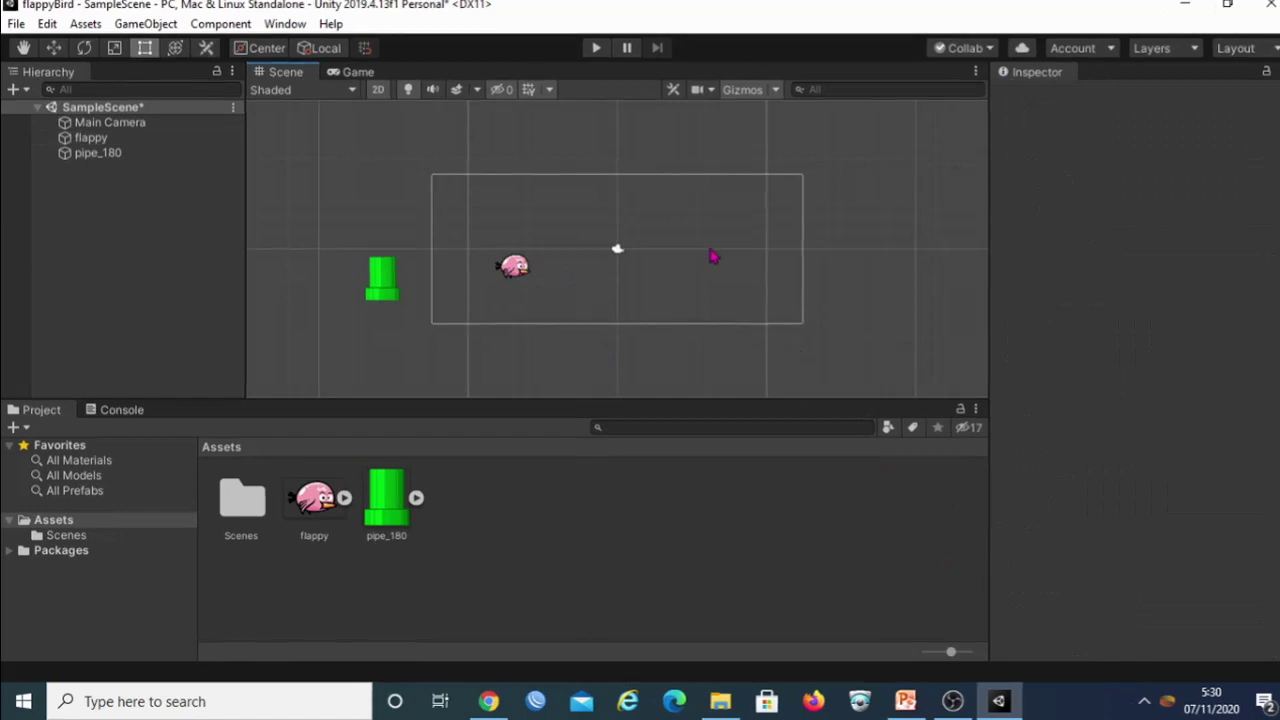
{"action": "left_click", "coordinate": [595, 48]}
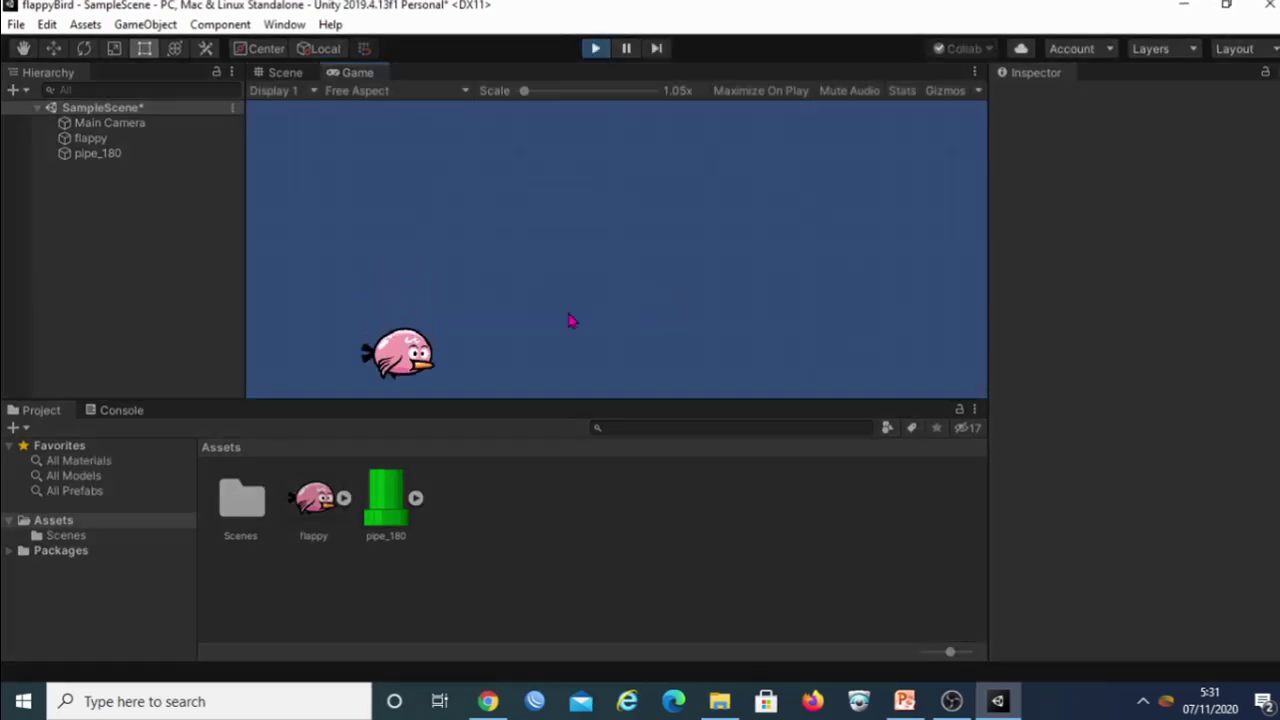
{"action": "left_click", "coordinate": [595, 49]}
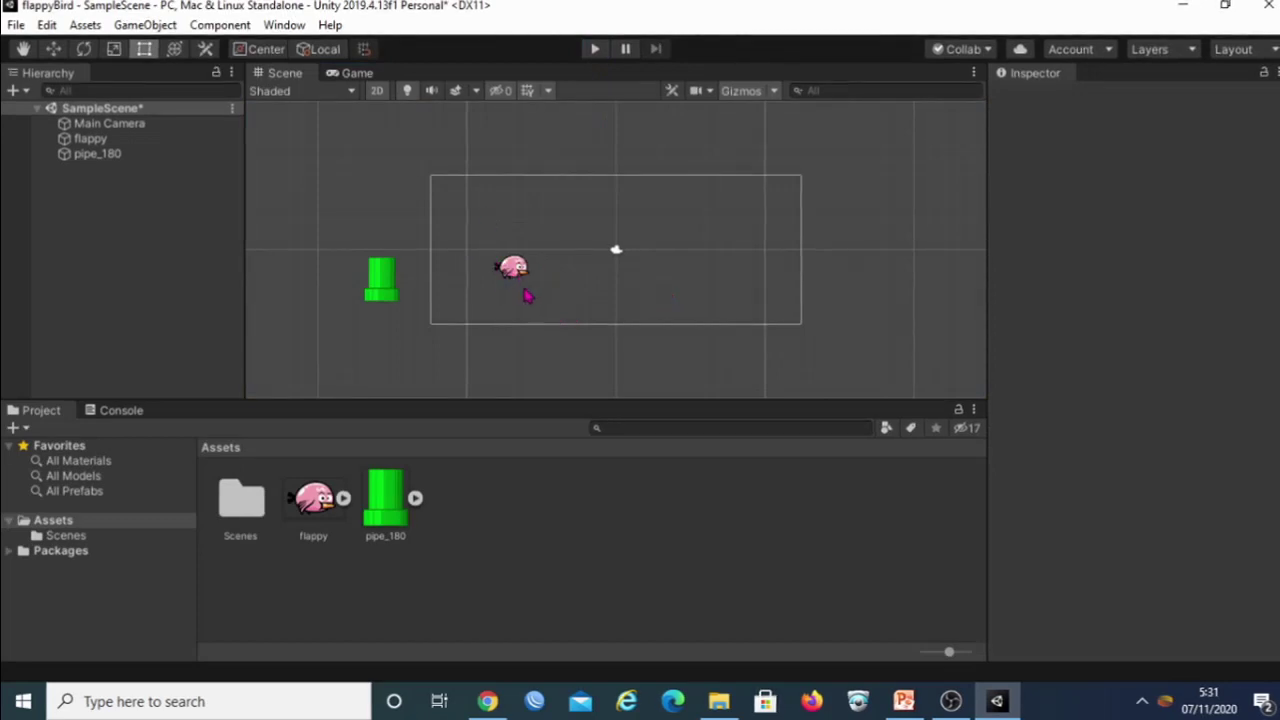
{"action": "left_click", "coordinate": [518, 268]}
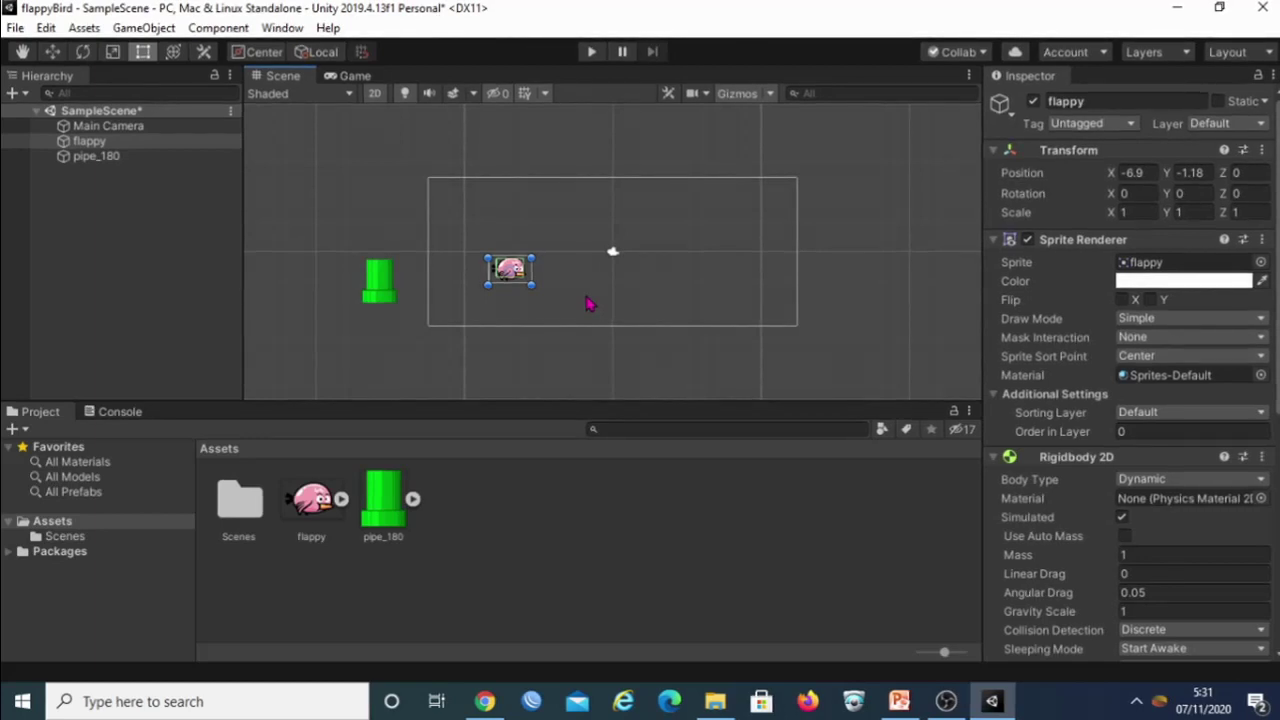
{"action": "left_click", "coordinate": [588, 304]}
{"action": "left_click", "coordinate": [502, 278]}
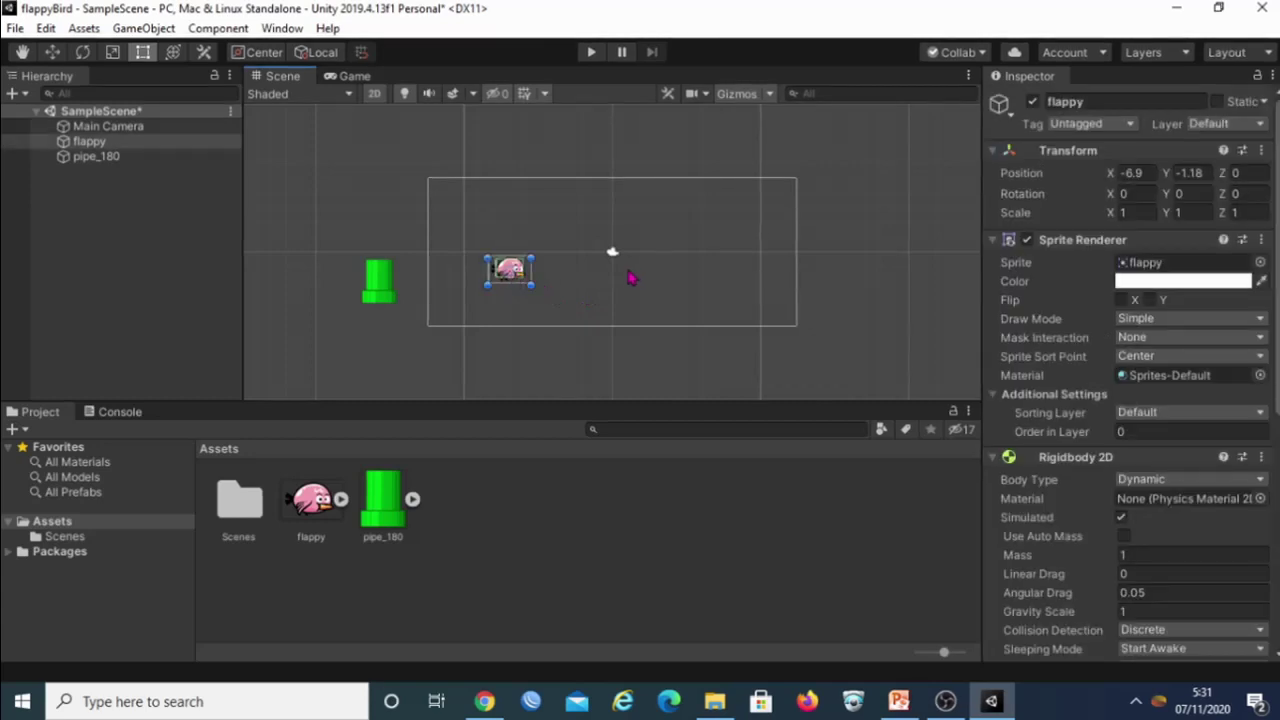
{"action": "left_click", "coordinate": [617, 290]}
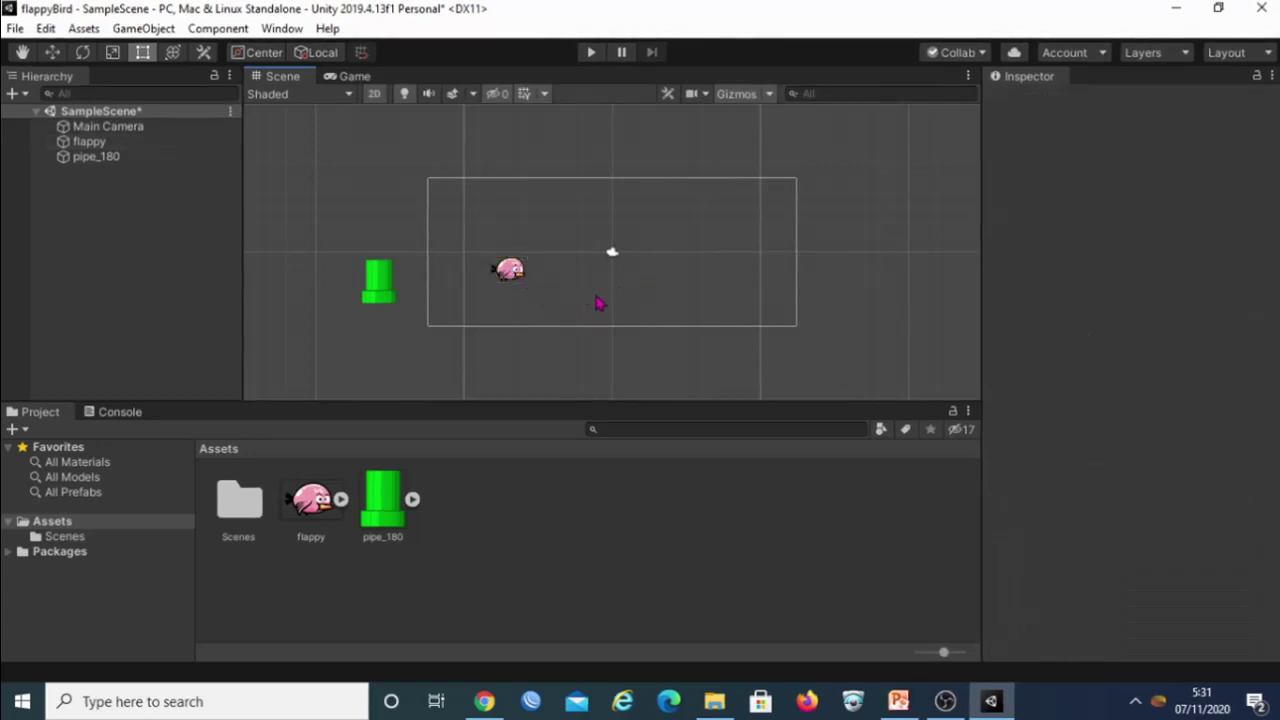
Attach a new C# script named playerMovement to the flappy bird via Add Component.
{"action": "left_click", "coordinate": [508, 272]}
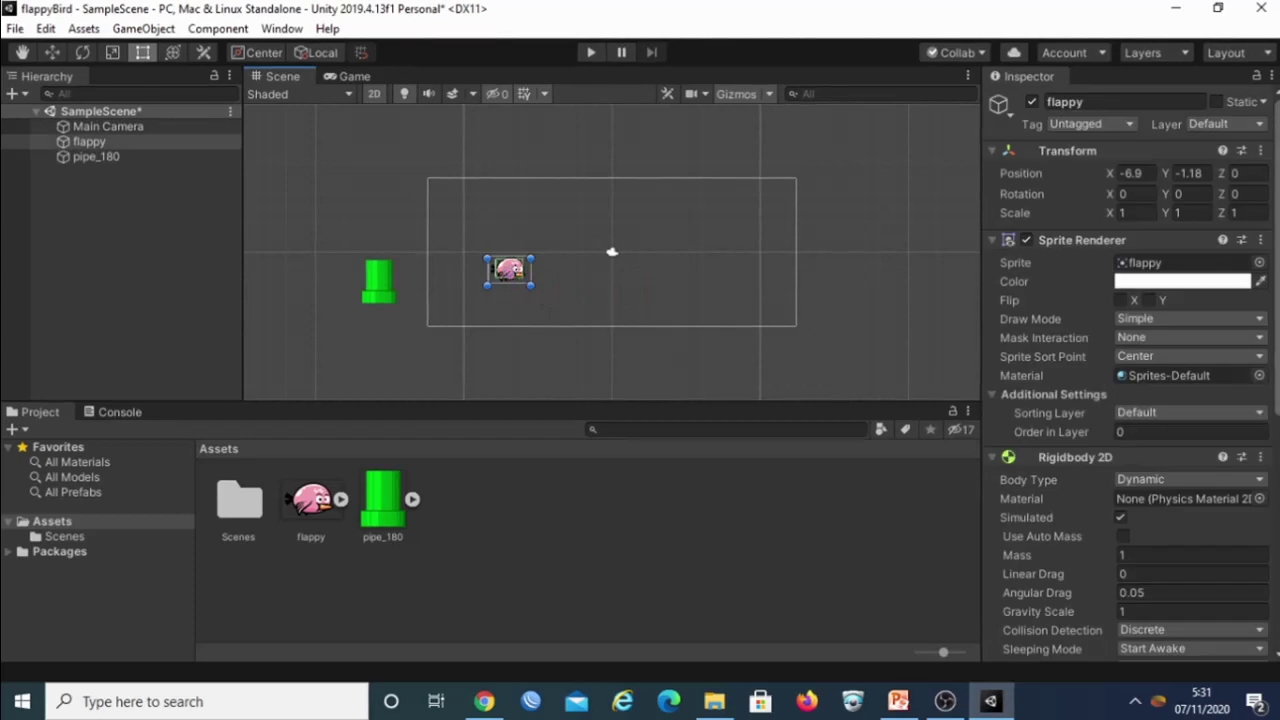
{"action": "scroll", "coordinate": [1270, 580], "scroll_direction": "down", "scroll_amount": 5}
{"action": "scroll", "coordinate": [1270, 580], "scroll_direction": "down", "scroll_amount": 3}
{"action": "left_click", "coordinate": [1125, 634]}
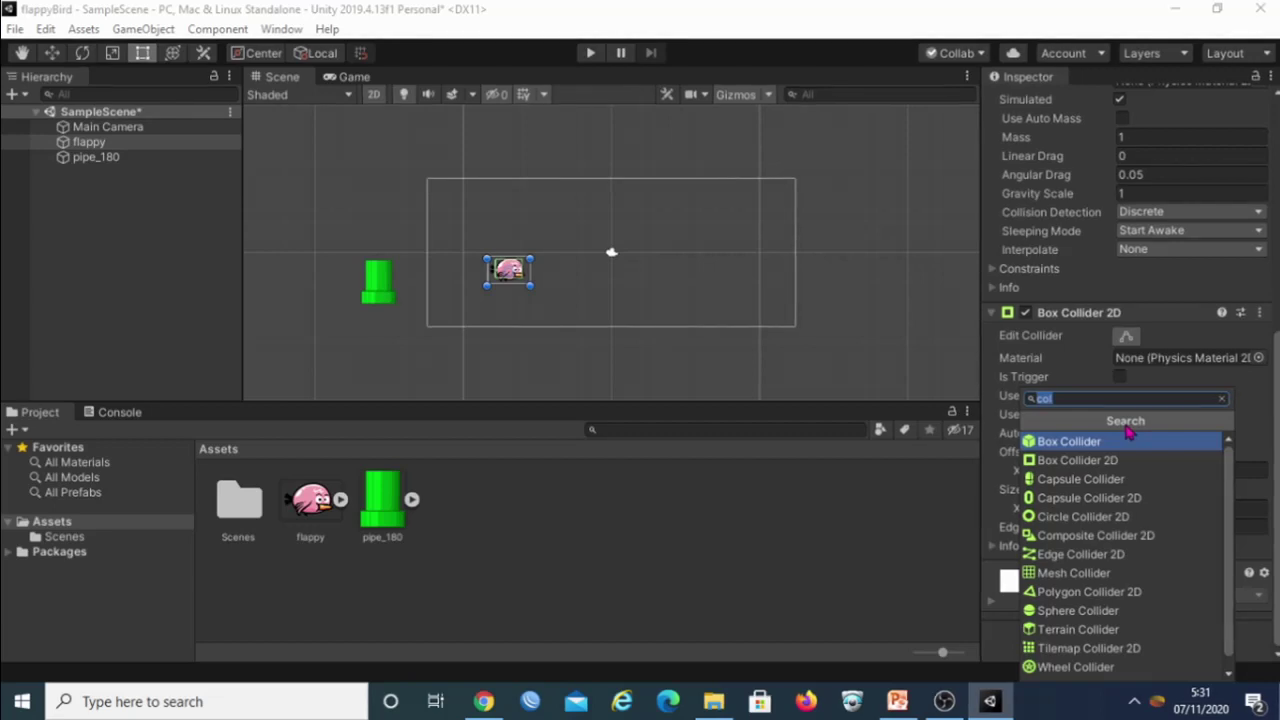
{"action": "type", "text": "p"}
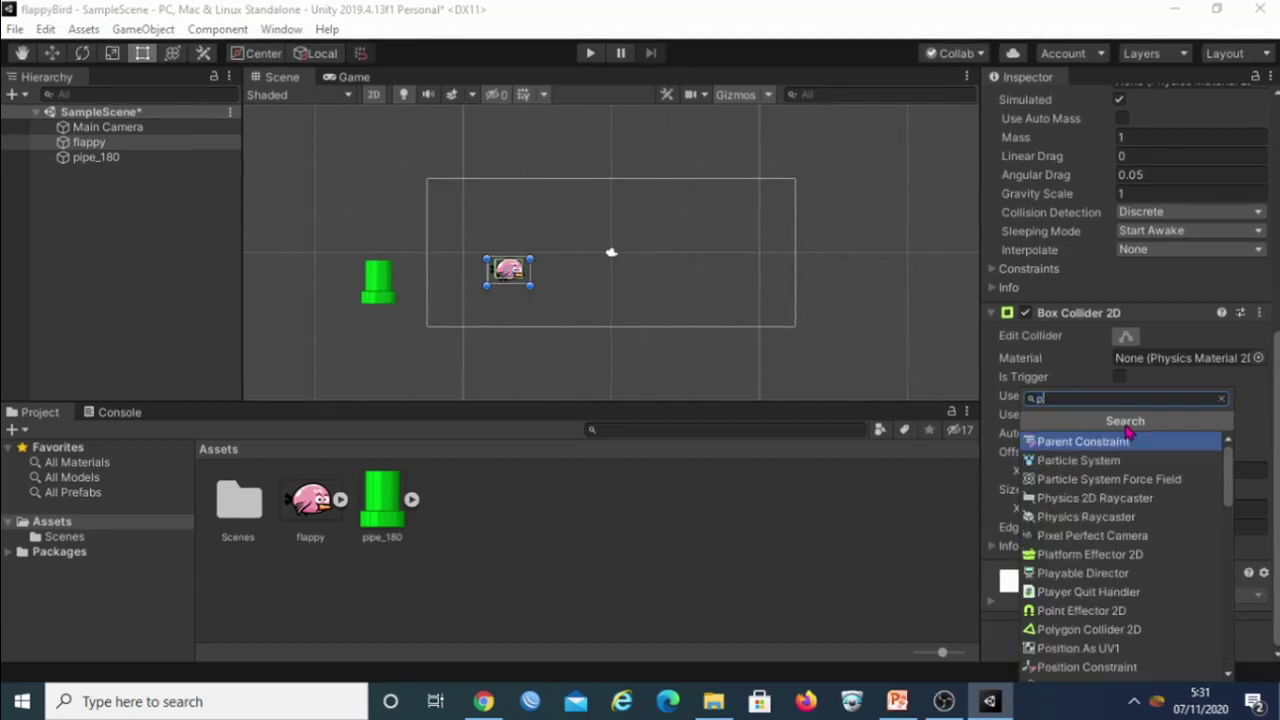
{"action": "type", "text": "layerM"}
{"action": "key", "text": "BackSpace"}
{"action": "key", "text": "BackSpace"}
{"action": "type", "text": "ment"}
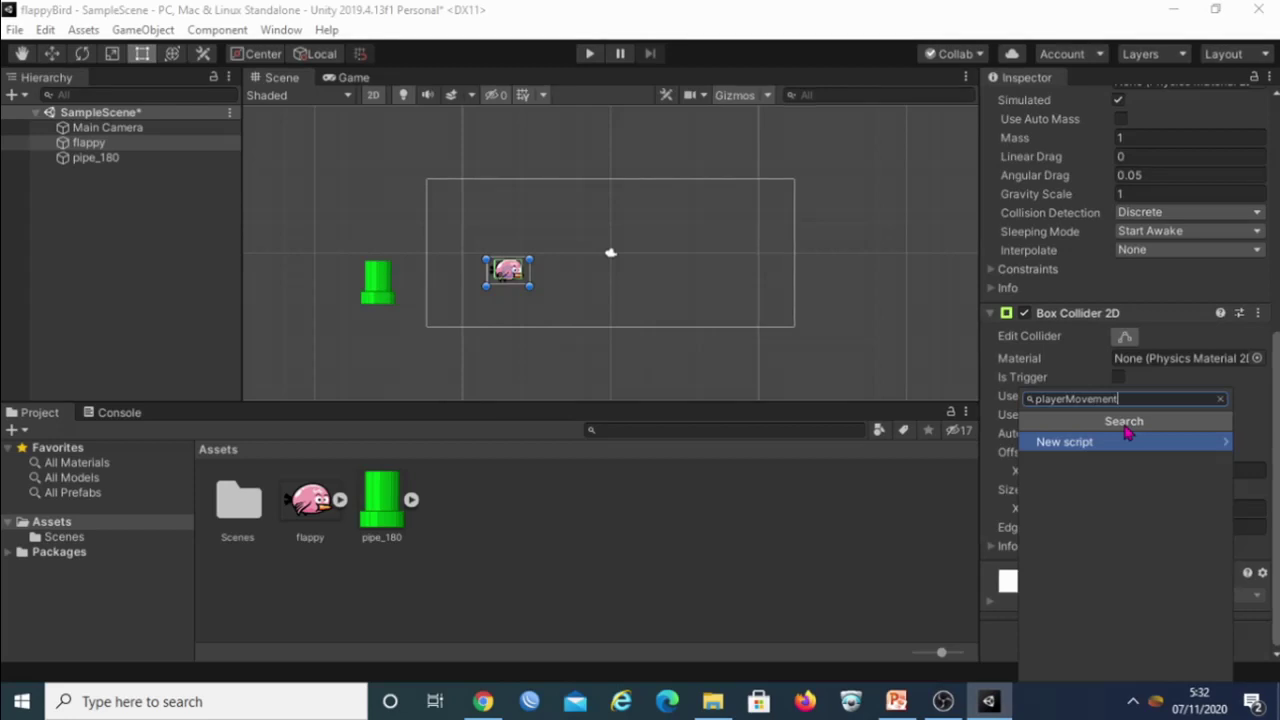
{"action": "left_click", "coordinate": [1105, 442]}
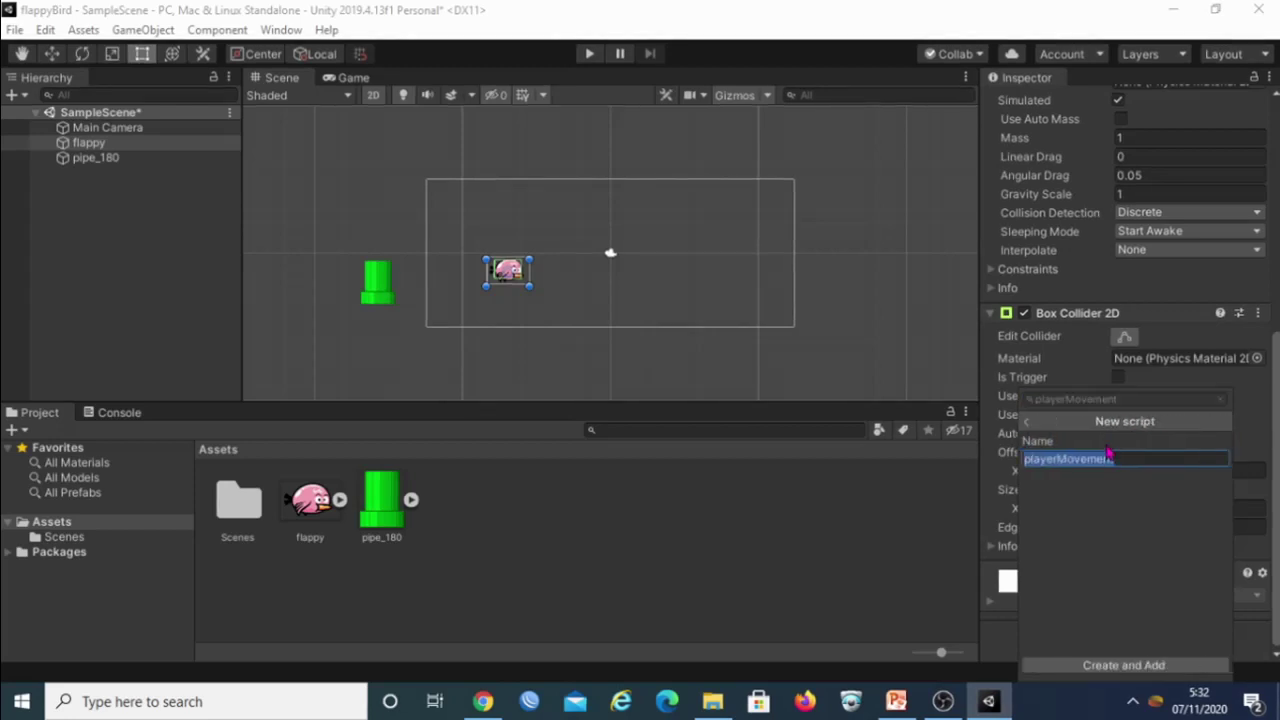
{"action": "left_click", "coordinate": [1162, 663]}
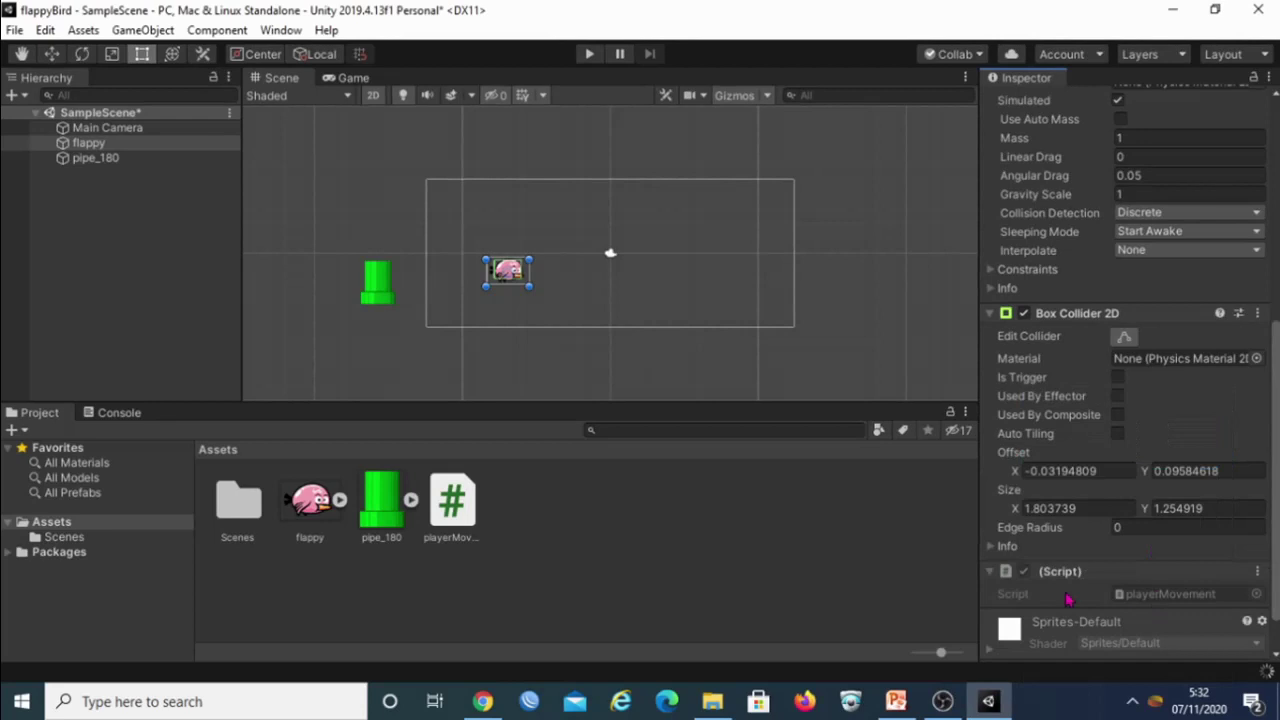
{"action": "left_click", "coordinate": [455, 505]}
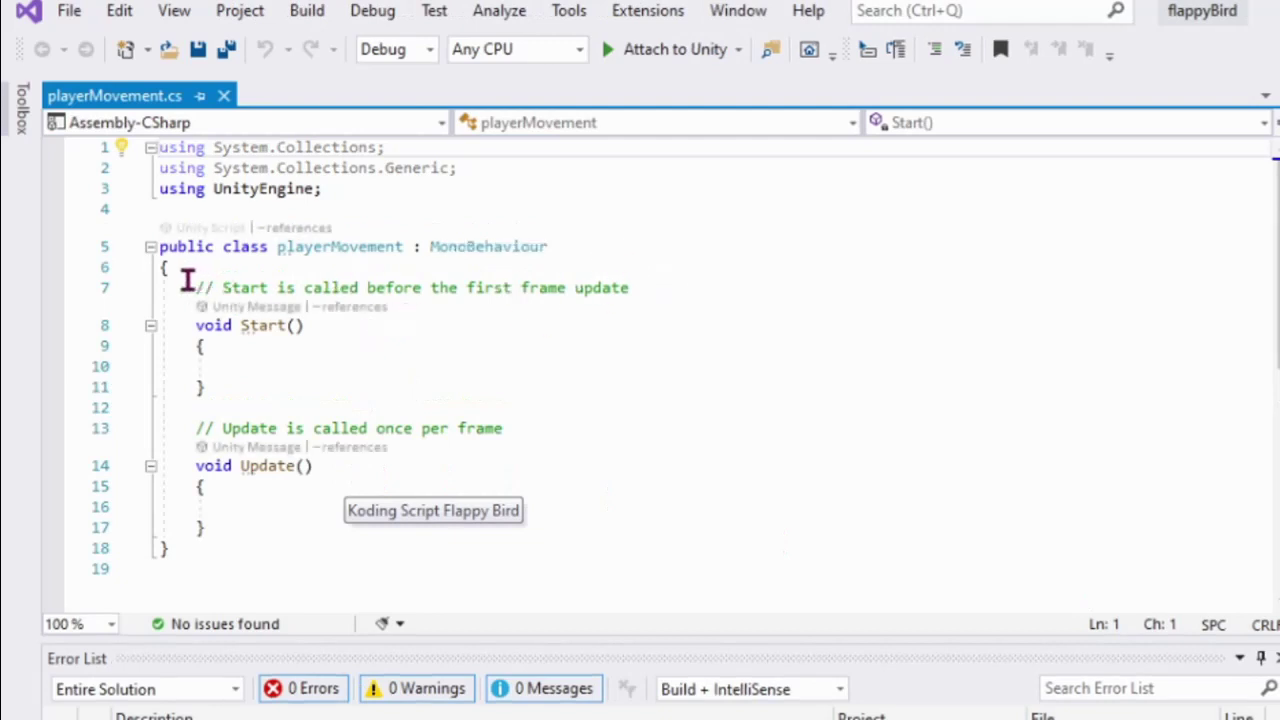
Replace the Start comment with fields 'Rigidbody2D Rb;' and 'public float jumpForce;'.
{"action": "left_click_drag", "start_coordinate": [189, 285], "coordinate": [691, 287]}
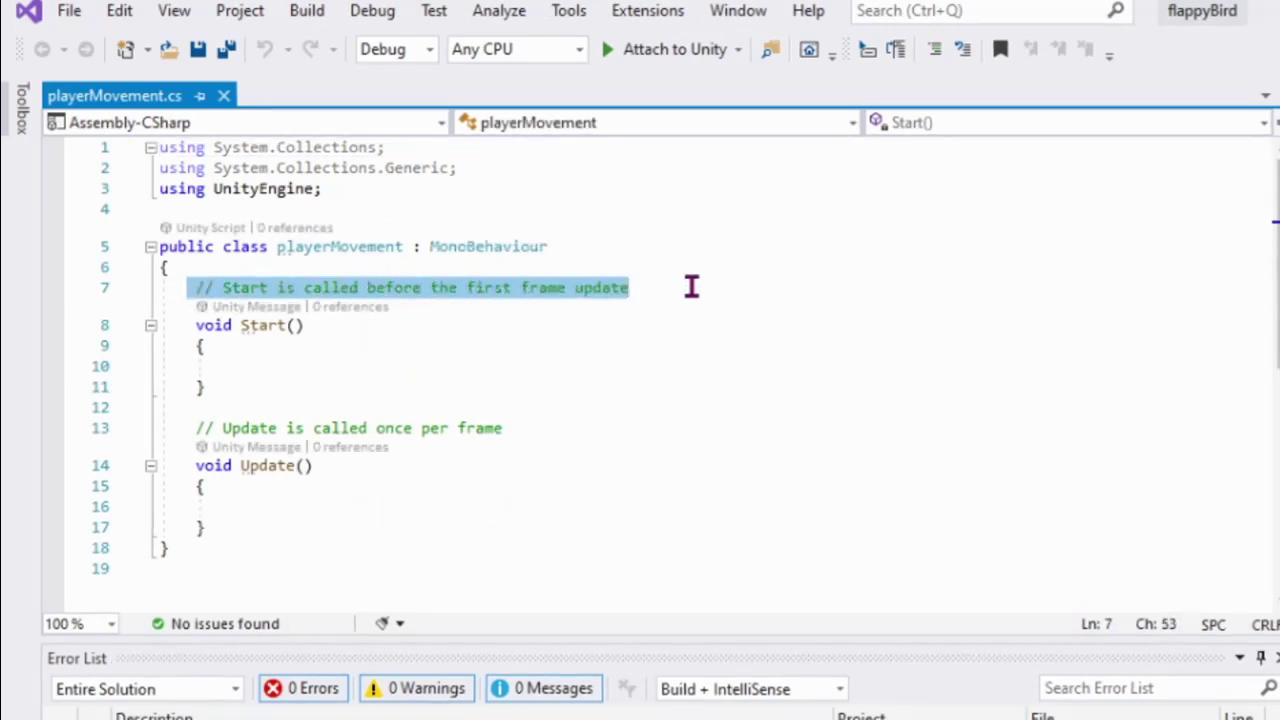
{"action": "key", "text": "BackSpace"}
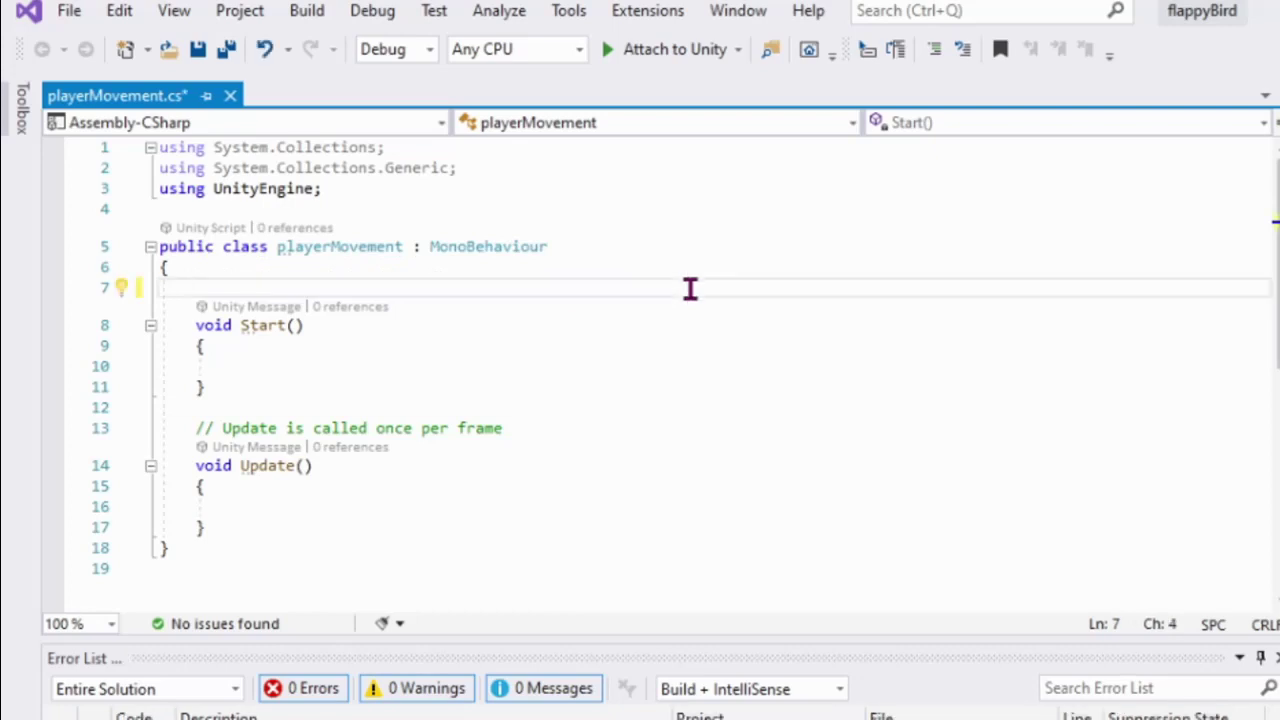
{"action": "type", "text": "Rig"}
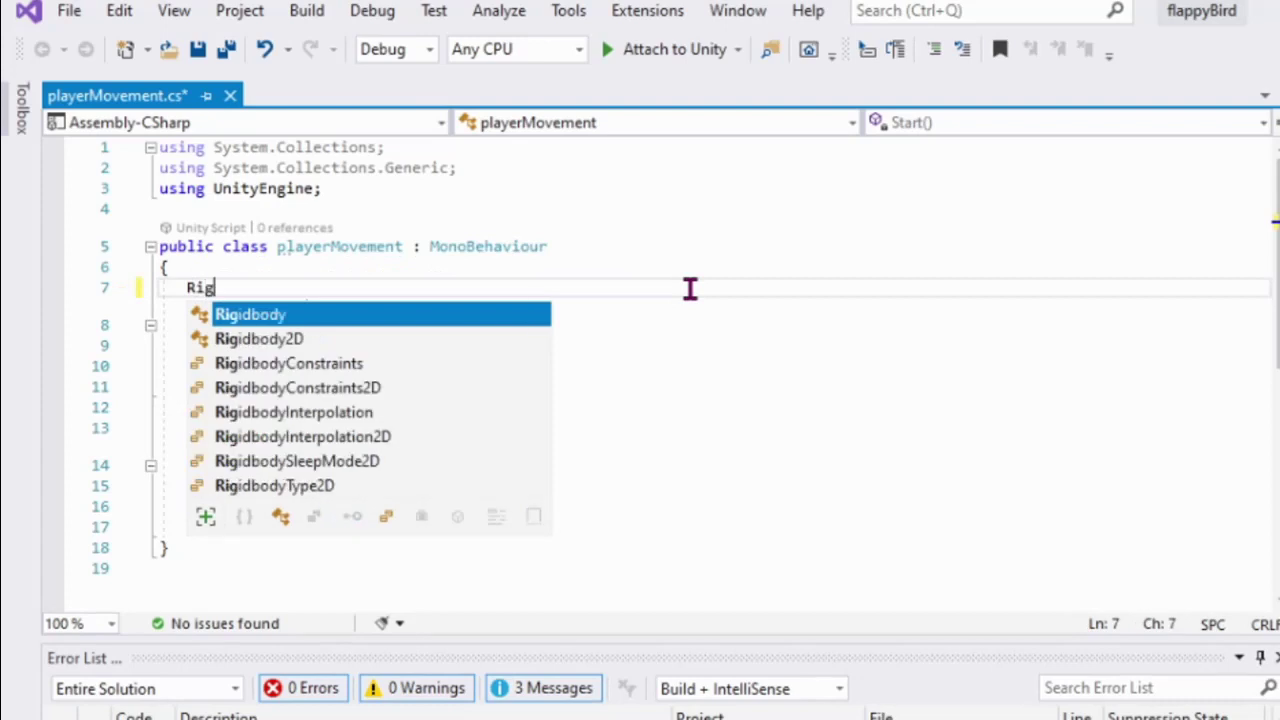
{"action": "key", "text": "Down"}
{"action": "key", "text": "Tab"}
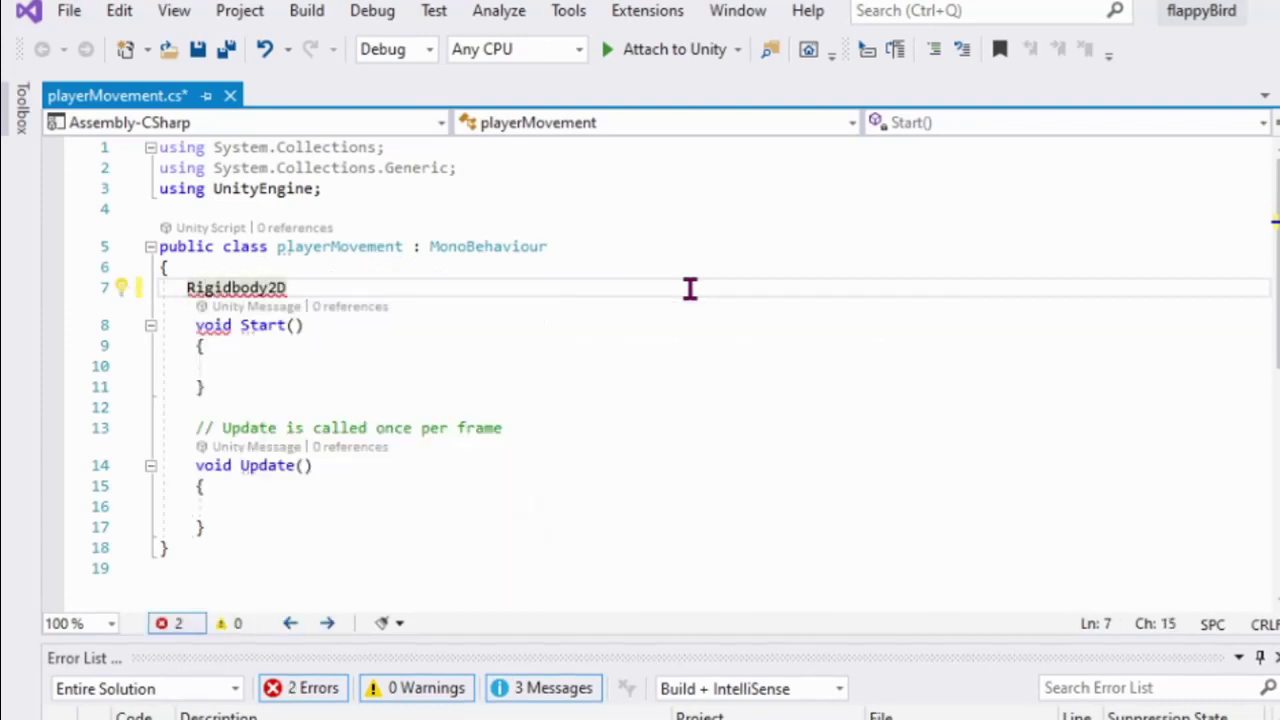
{"action": "type", "text": " R"}
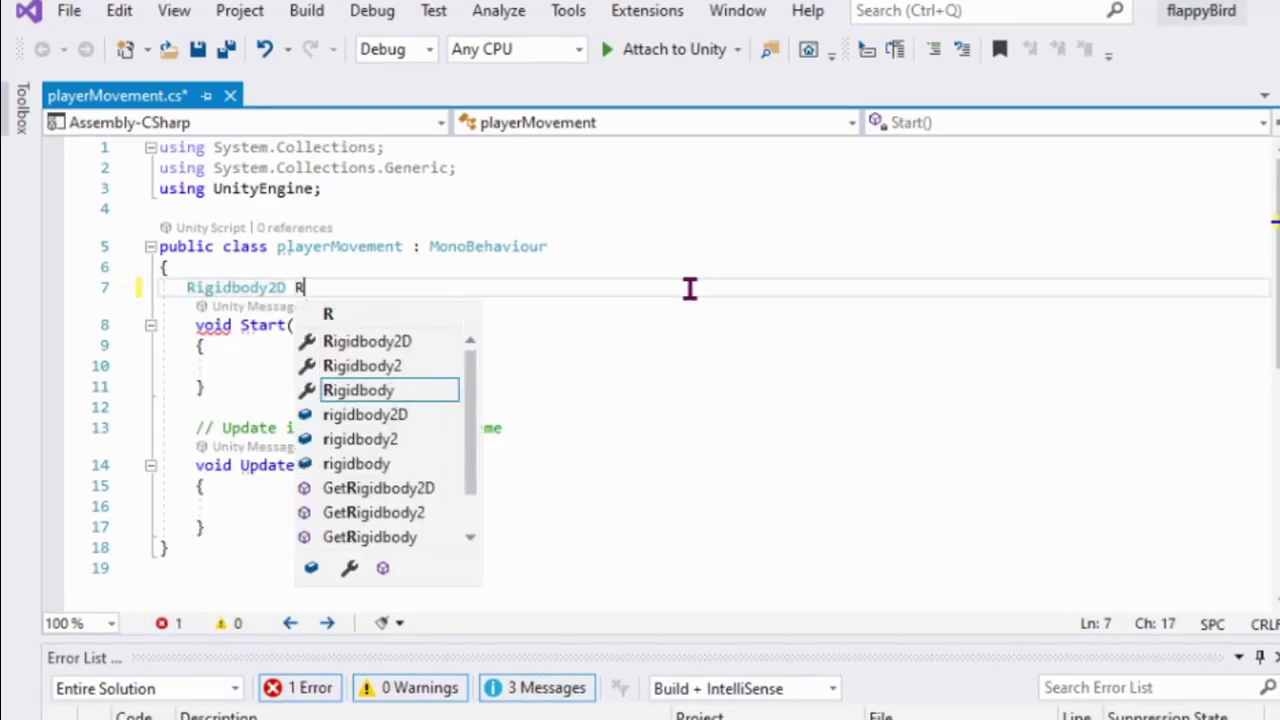
{"action": "type", "text": "b"}
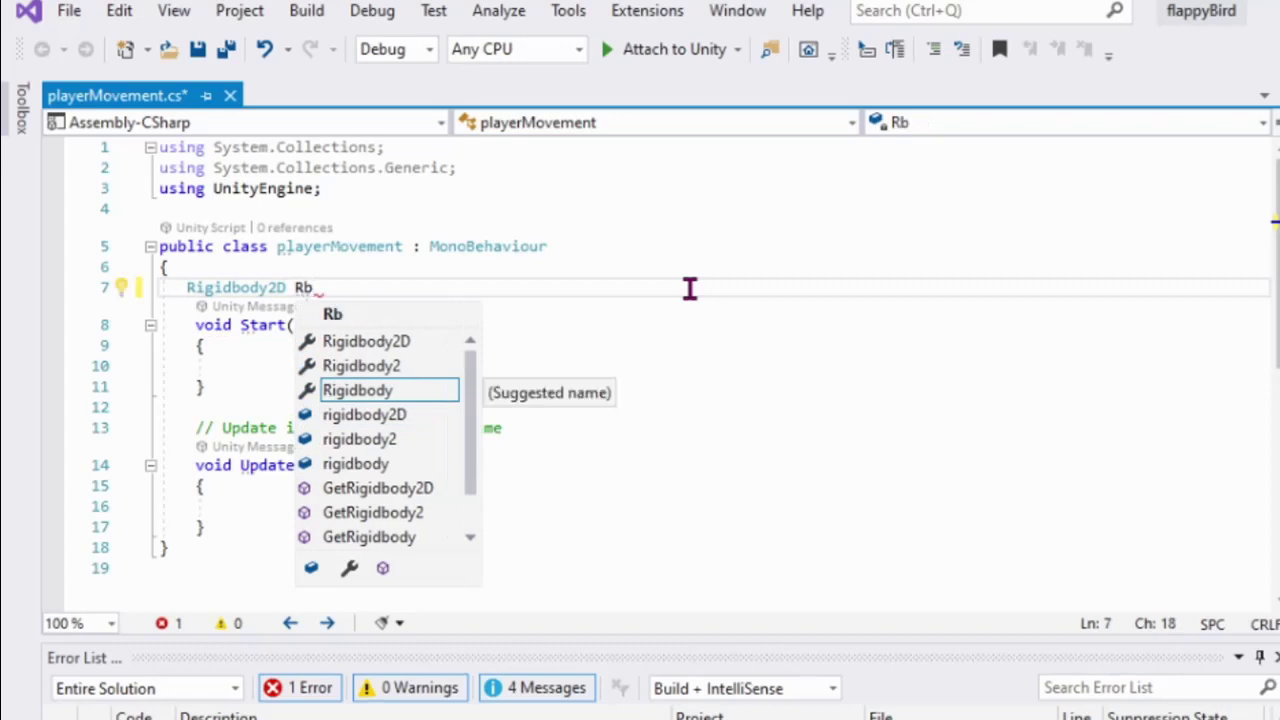
{"action": "type", "text": ";"}
{"action": "key", "text": "Return"}
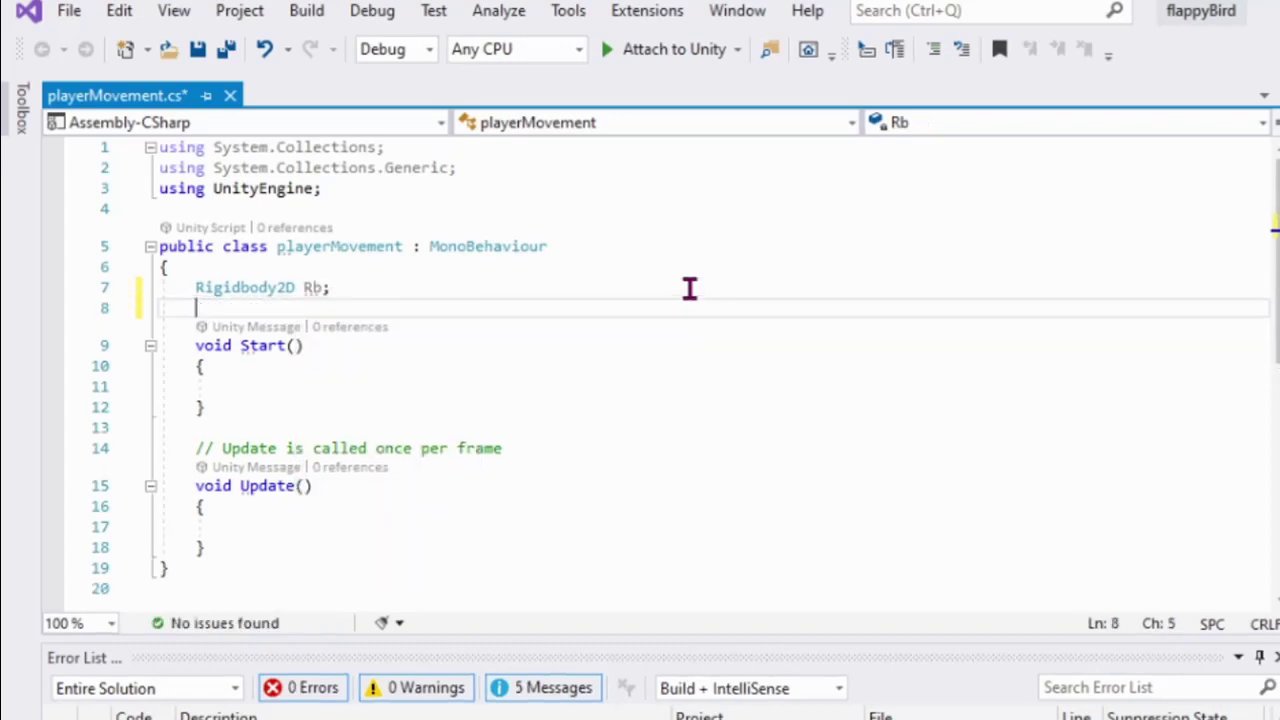
{"action": "type", "text": "pu"}
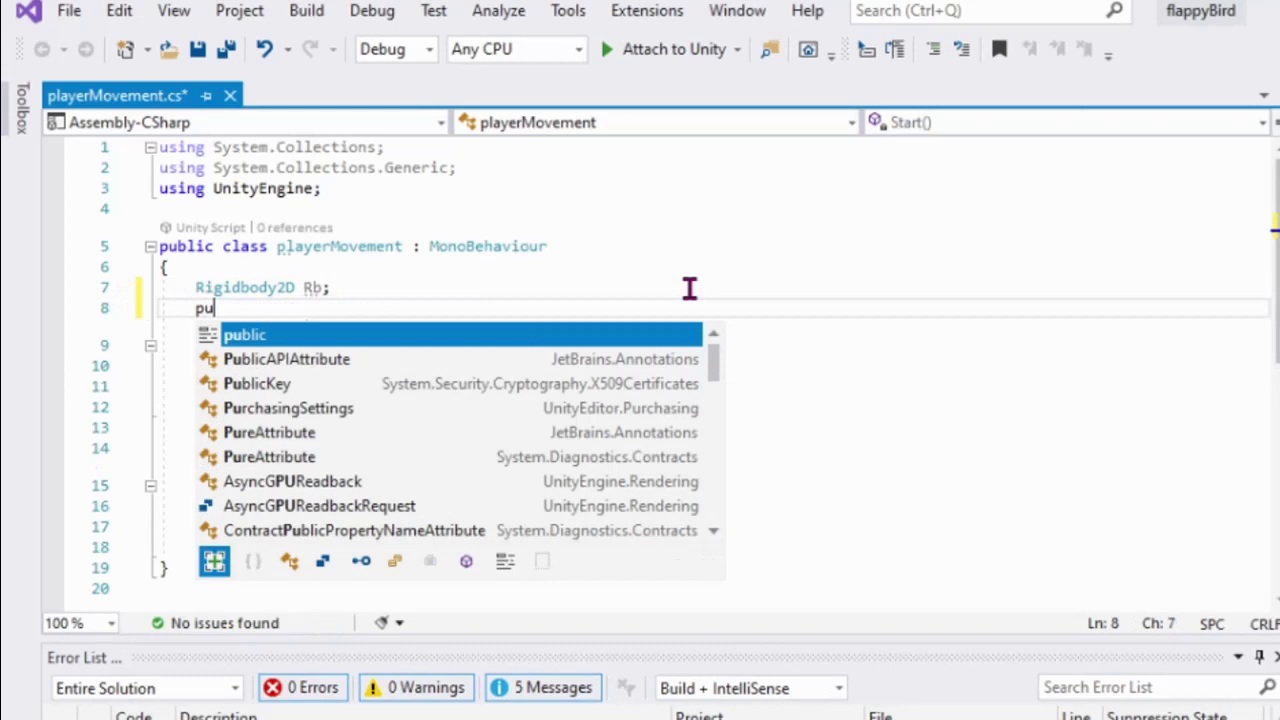
{"action": "key", "text": "Tab"}
{"action": "type", "text": "f"}
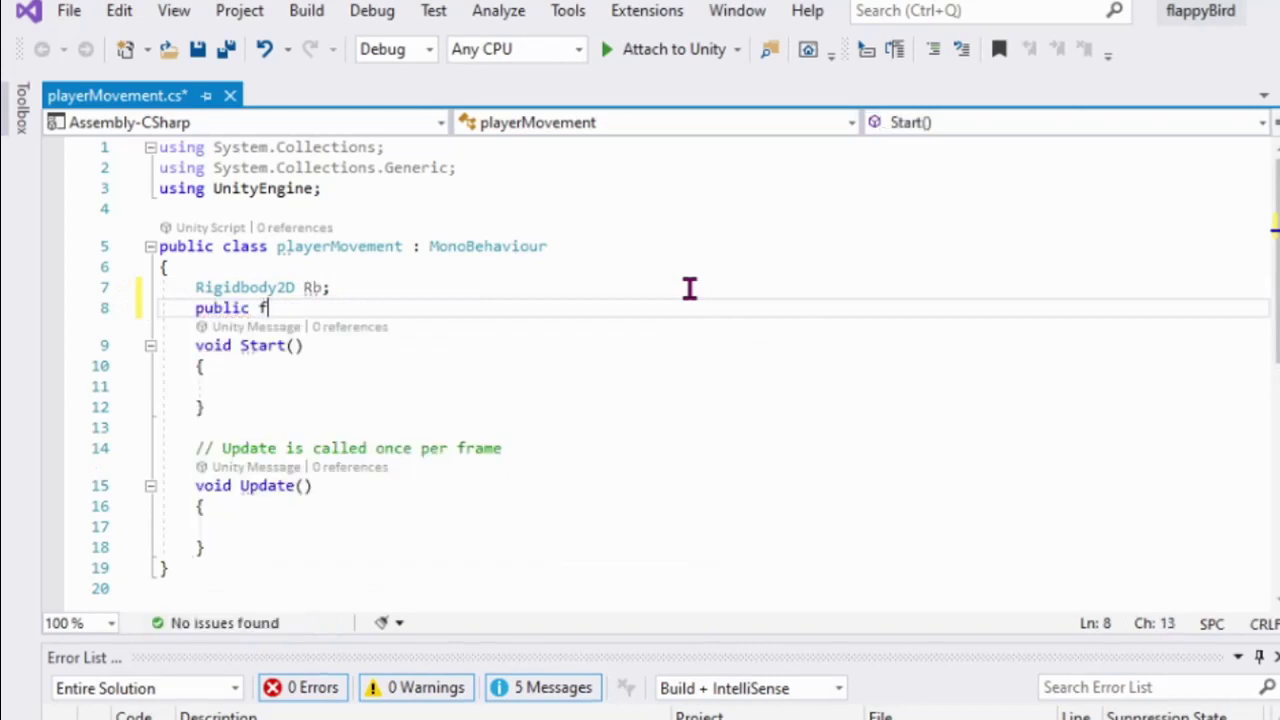
{"action": "type", "text": "lo"}
{"action": "key", "text": "Tab"}
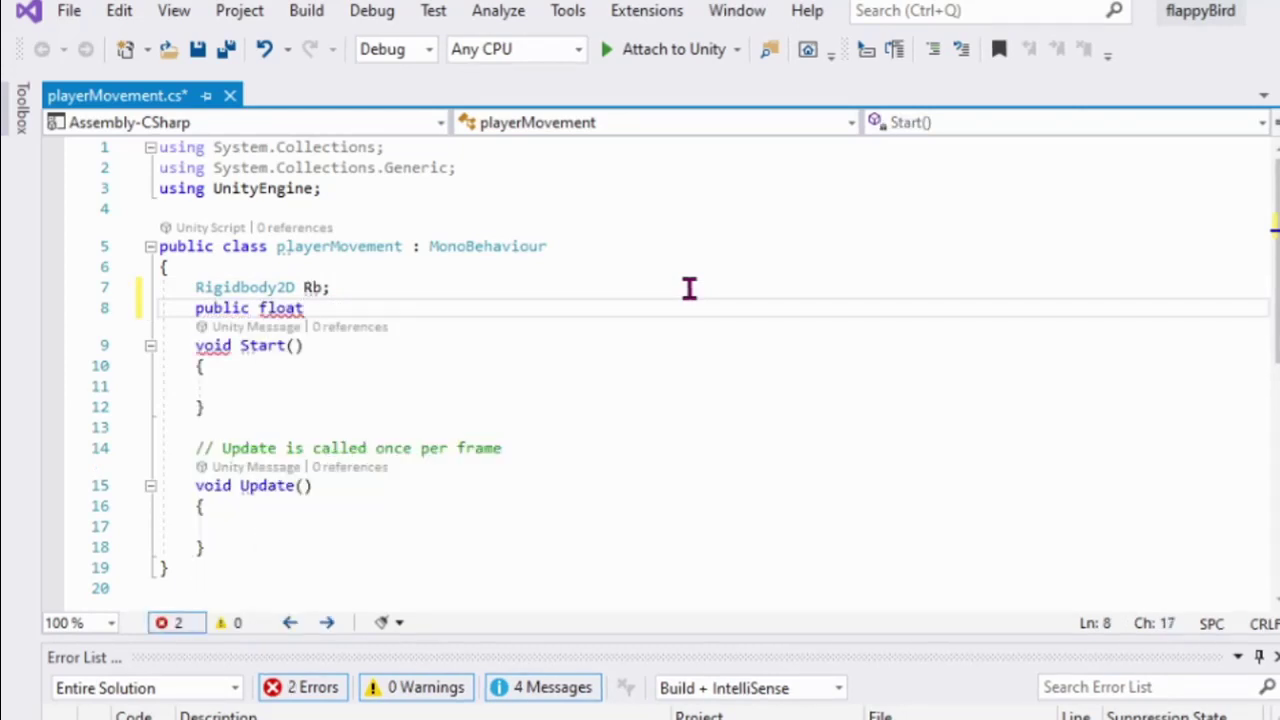
{"action": "type", "text": "jum"}
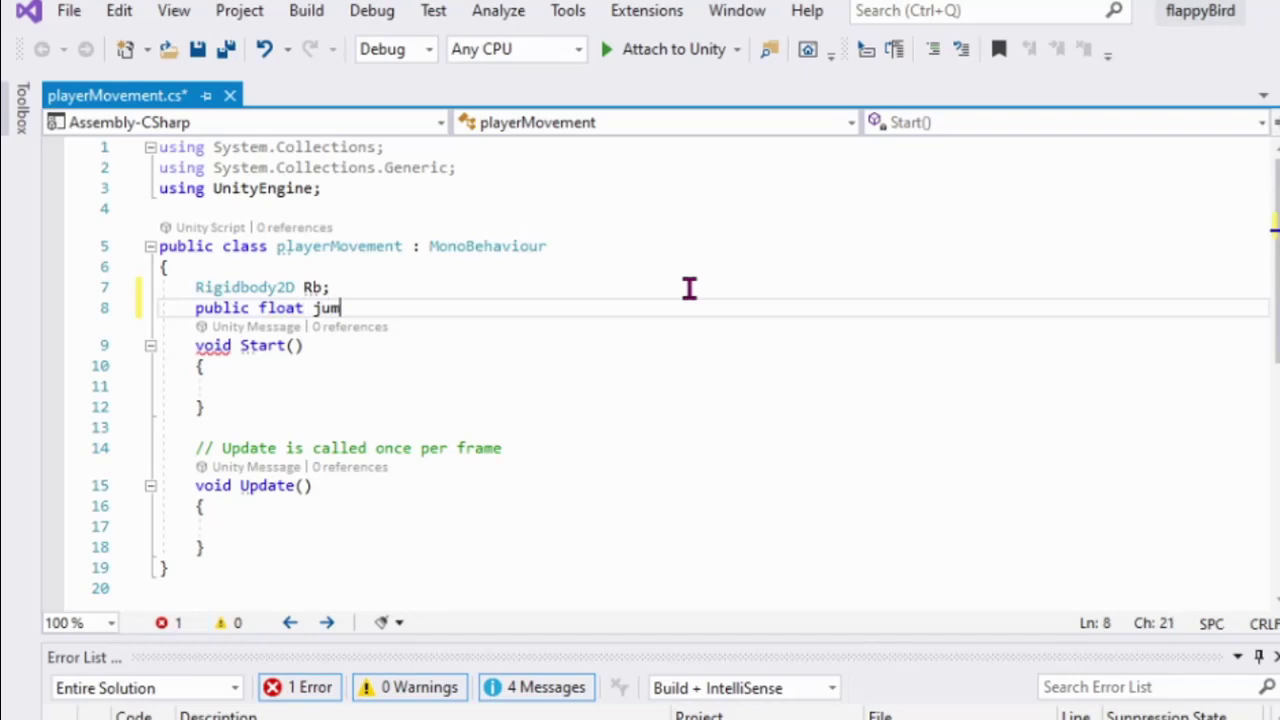
{"action": "type", "text": "pForce;"}
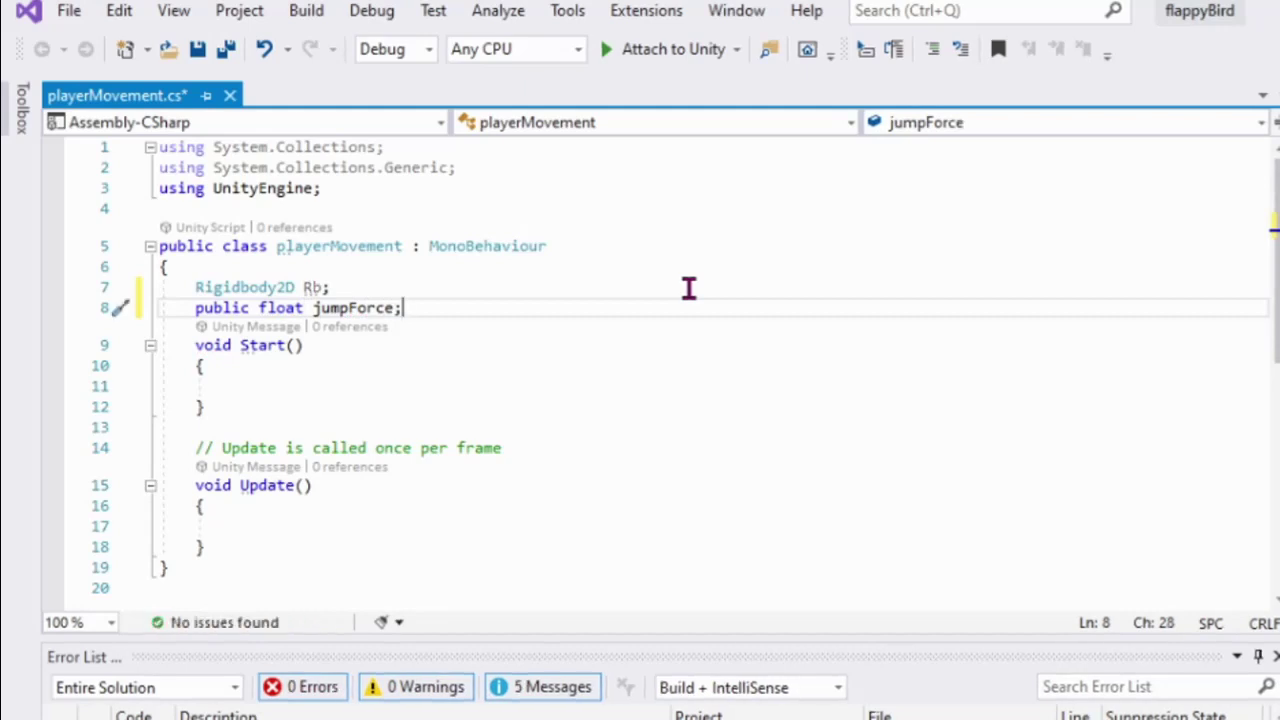
Write 'Rb = GetComponent<Rigidbody2D>();' inside Start().
{"action": "key", "text": "Down"}
{"action": "key", "text": "Down"}
{"action": "key", "text": "Down"}
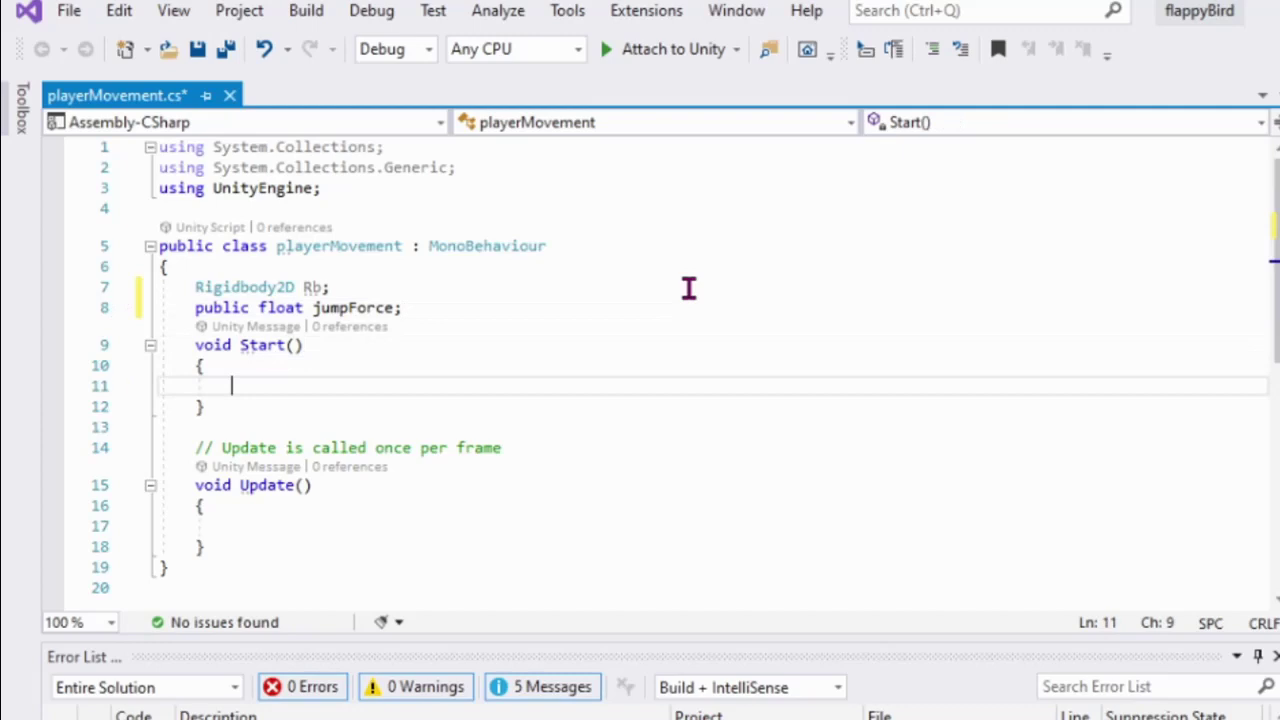
{"action": "type", "text": "Rb"}
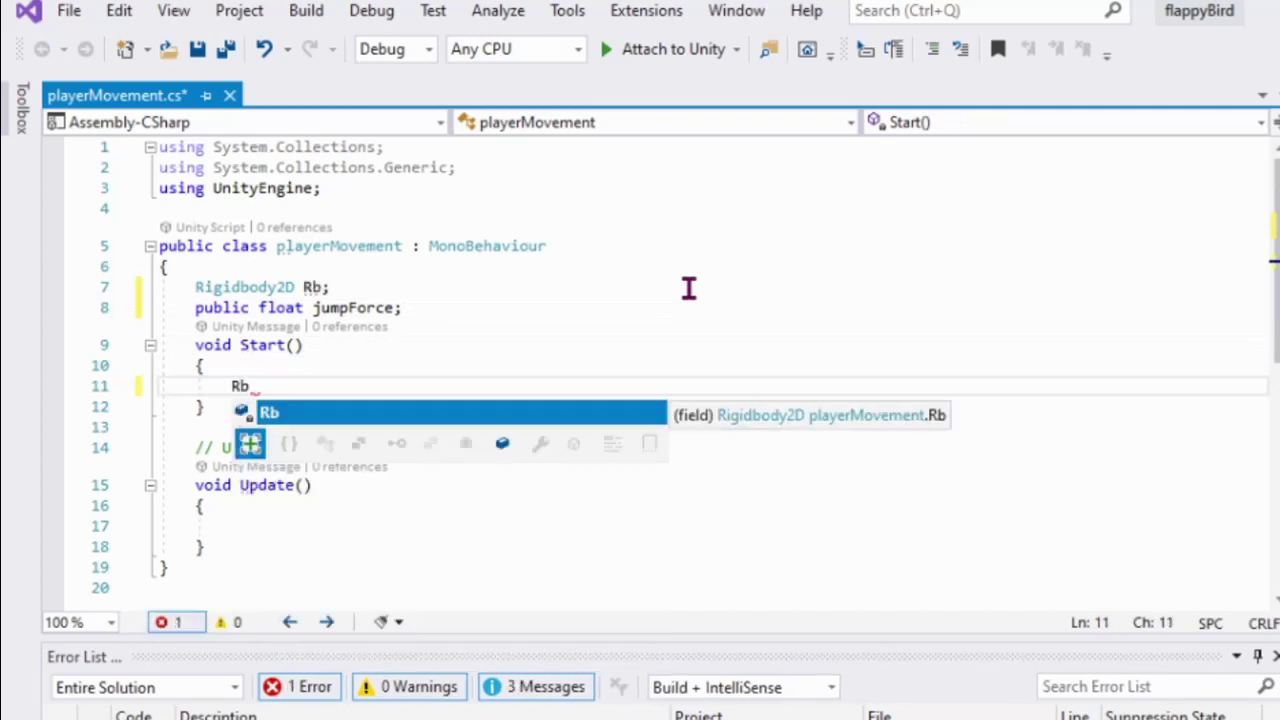
{"action": "type", "text": " = ge"}
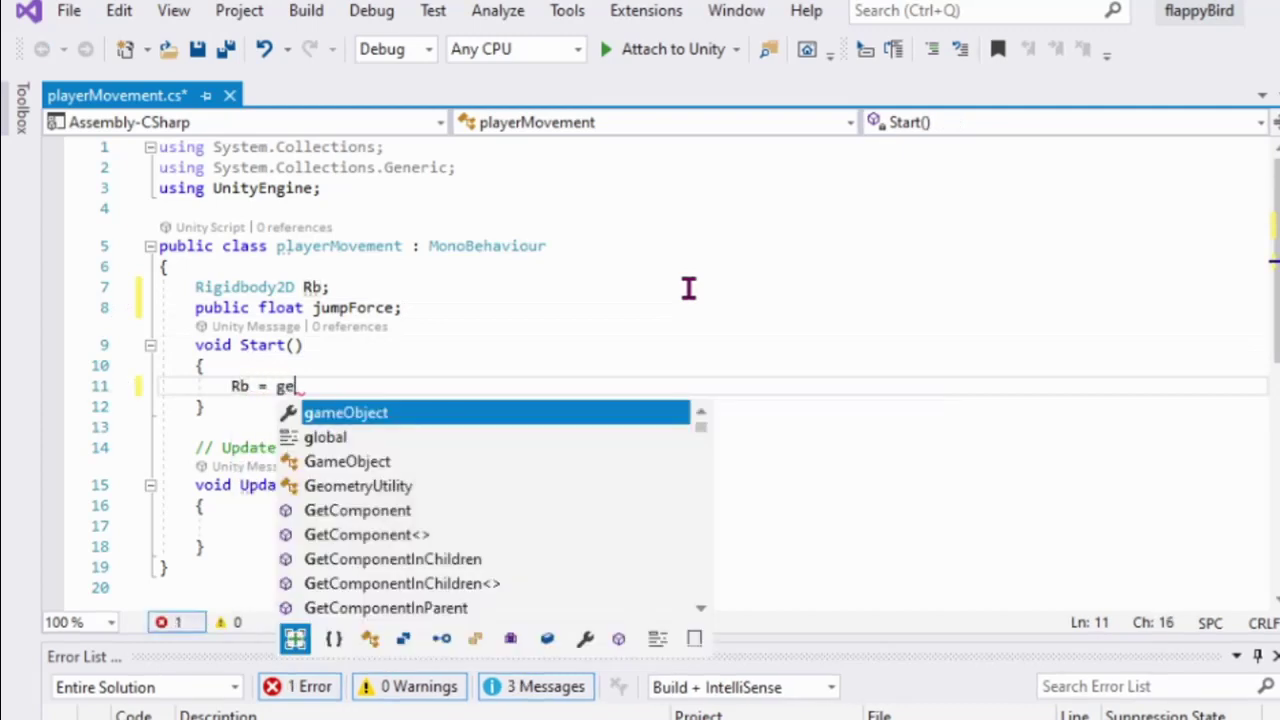
{"action": "type", "text": "t"}
{"action": "key", "text": "Tab"}
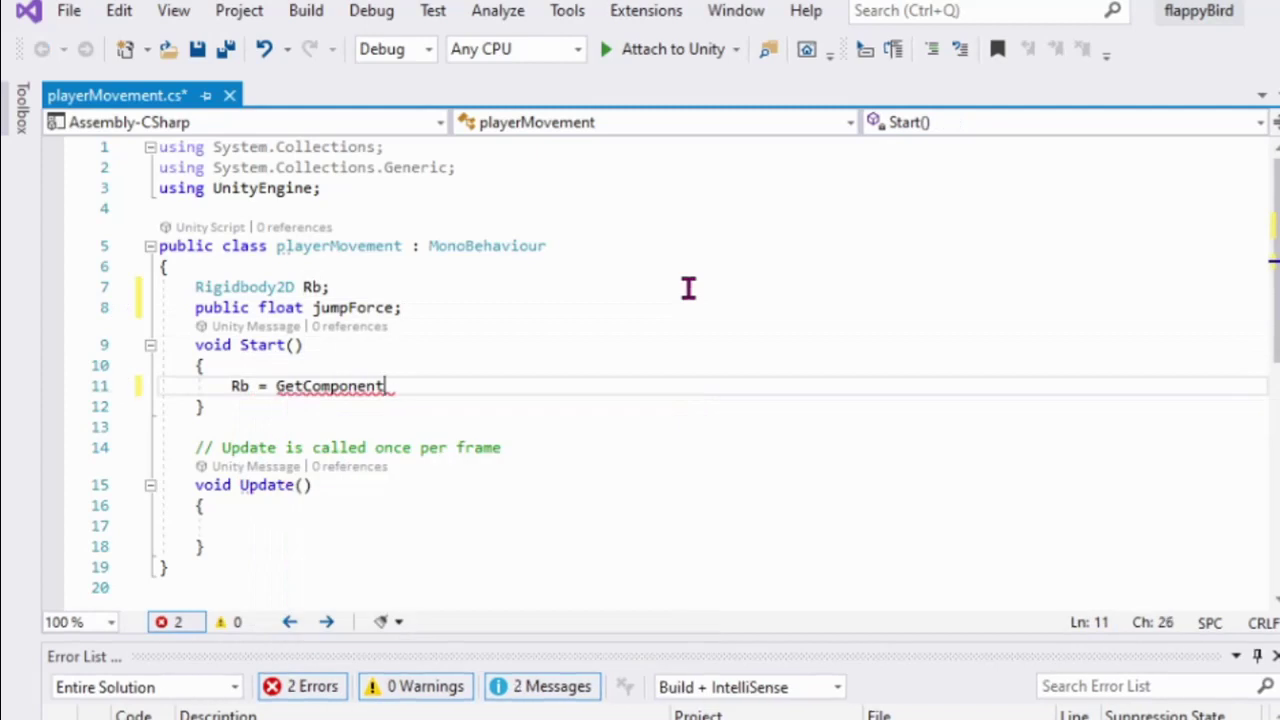
{"action": "type", "text": "<"}
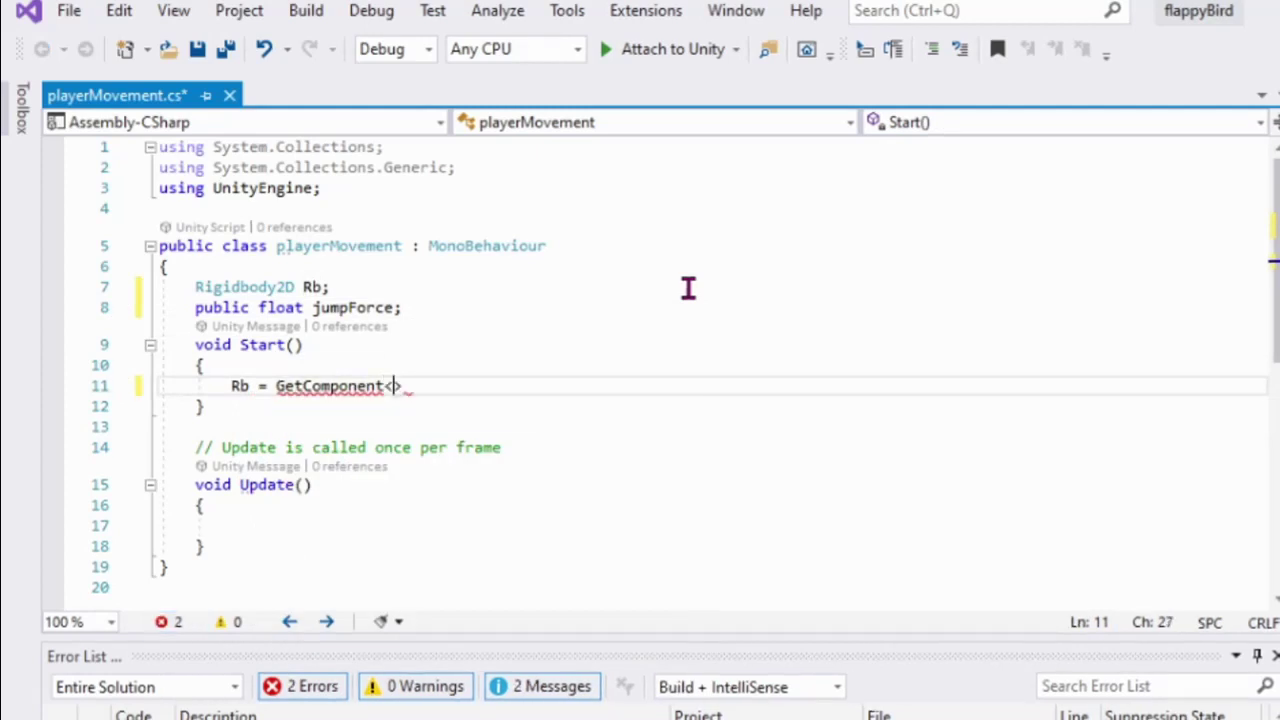
{"action": "type", "text": "r"}
{"action": "key", "text": "Tab"}
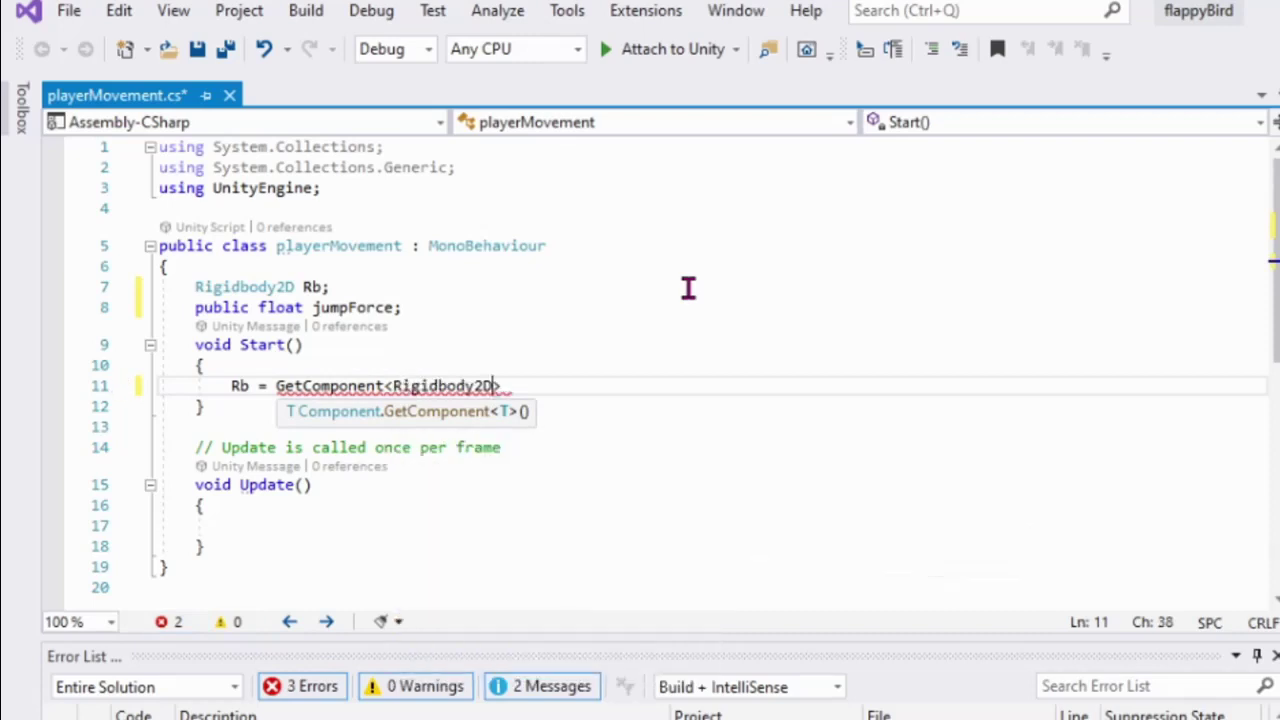
{"action": "type", "text": ">"}
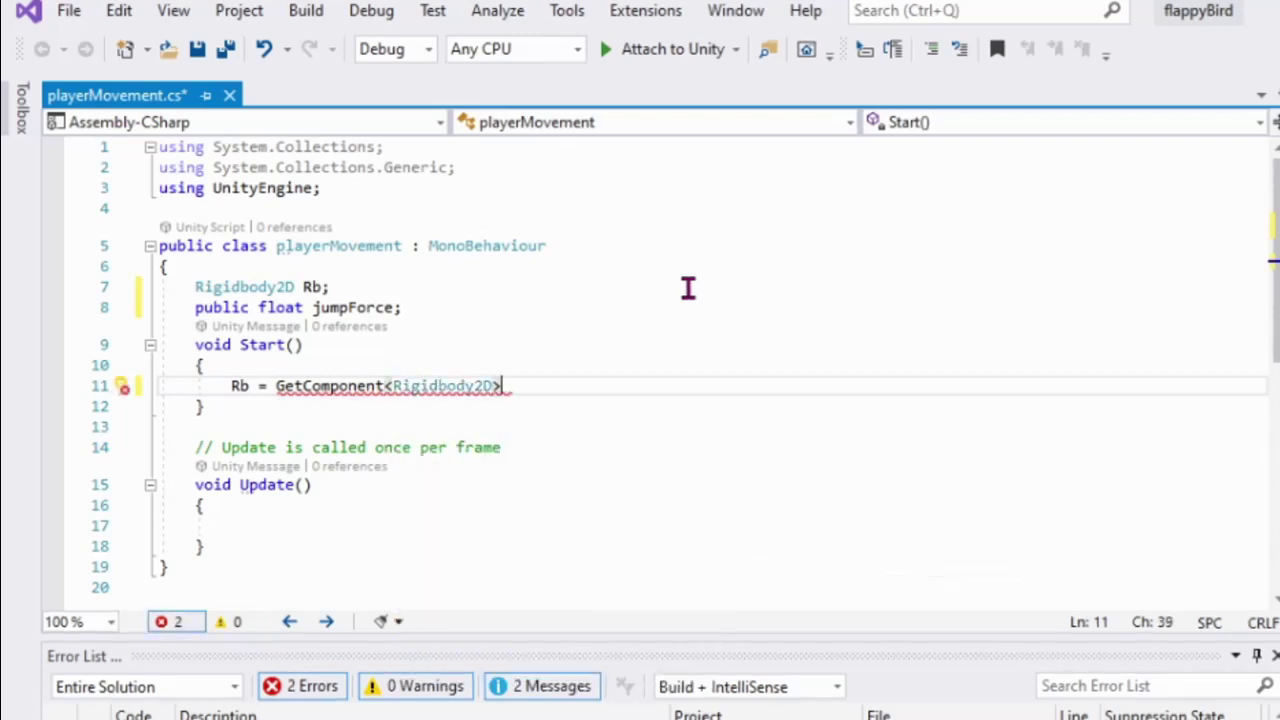
{"action": "type", "text": "();"}
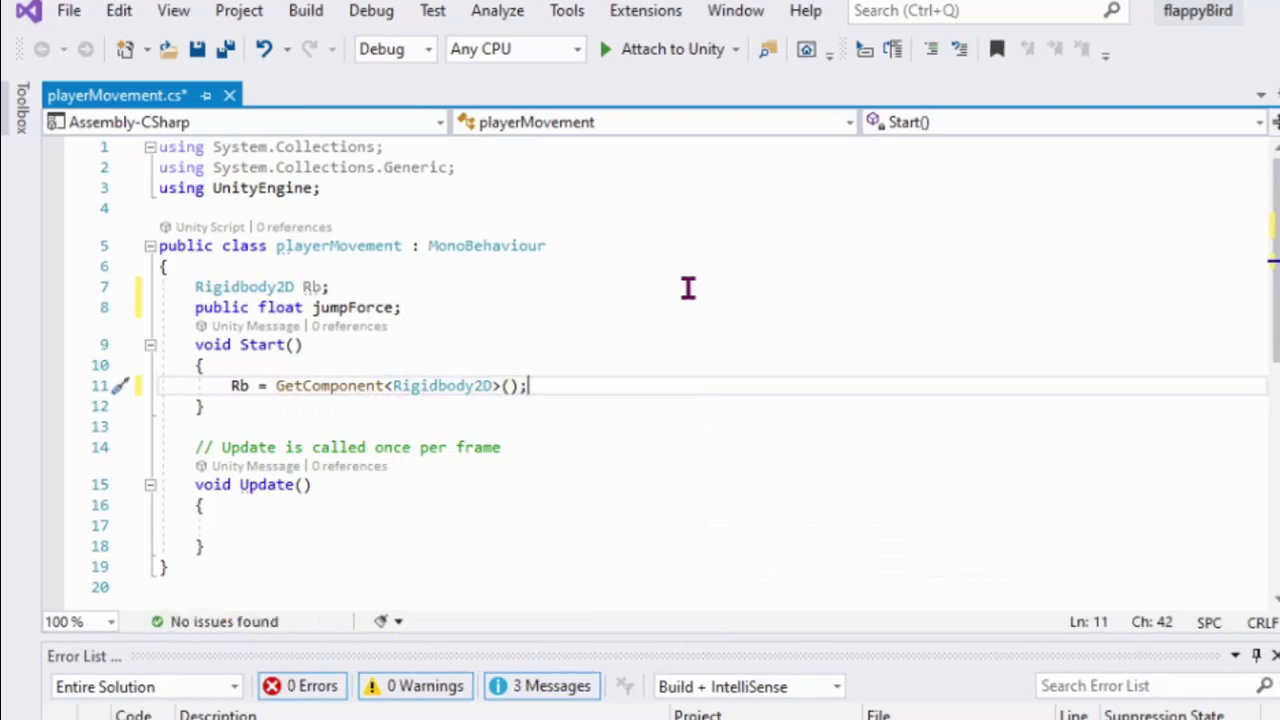
{"action": "scroll", "coordinate": [300, 480], "scroll_direction": "down", "scroll_amount": 1}
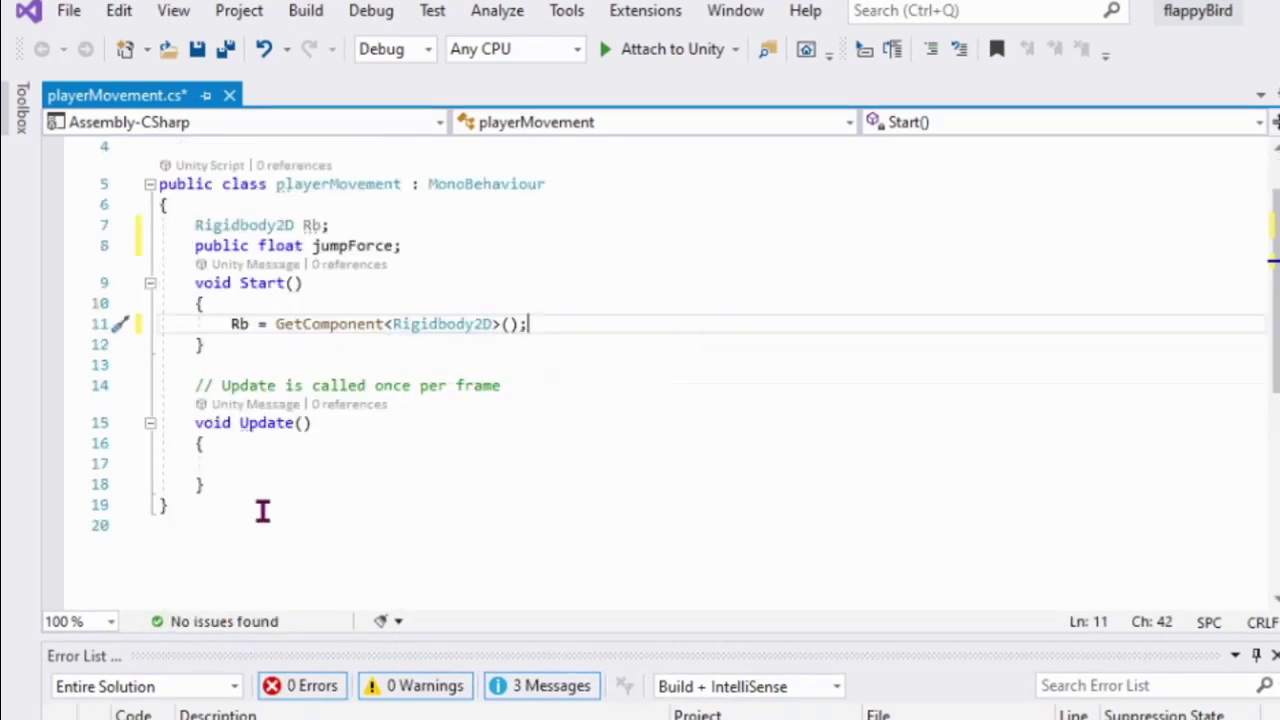
In Update(), open an 'if (Input.GetMouseButtonDown(0))' block.
{"action": "scroll", "coordinate": [265, 506], "scroll_direction": "down", "scroll_amount": 1}
{"action": "scroll", "coordinate": [265, 395], "scroll_direction": "up", "scroll_amount": 1}
{"action": "left_click", "coordinate": [258, 462]}
{"action": "type", "text": "IF("}
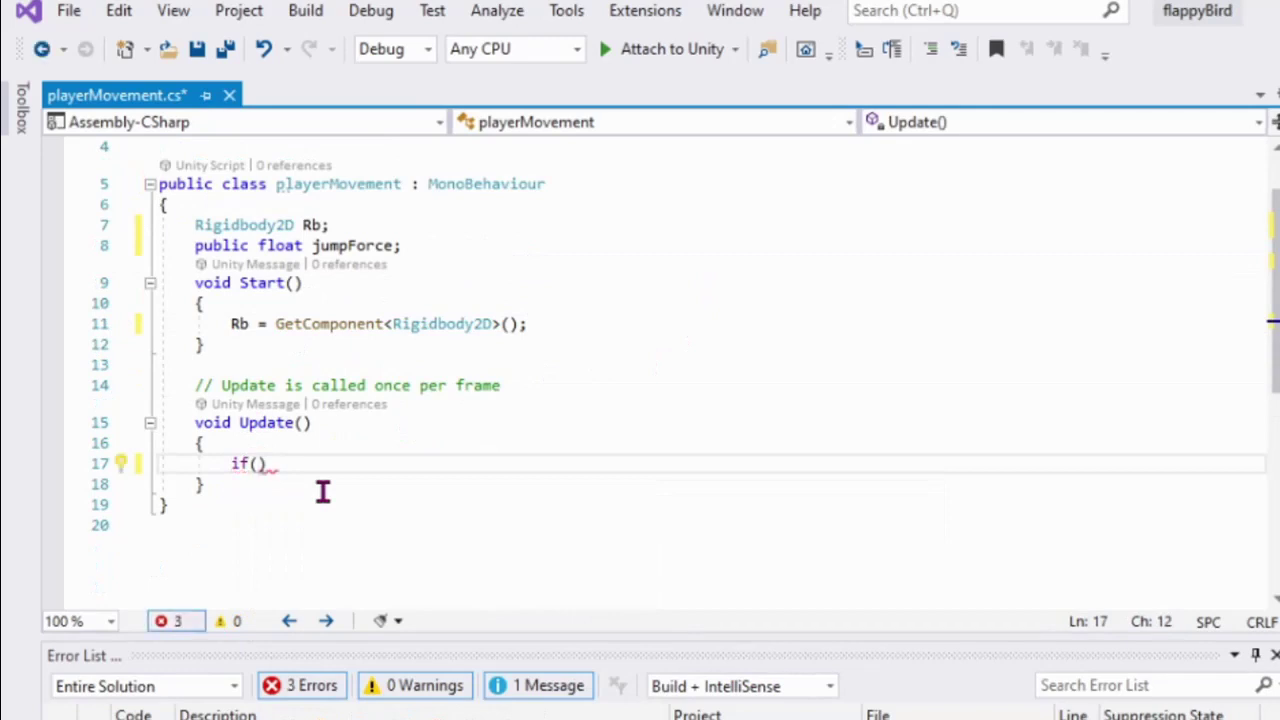
{"action": "type", "text": "INPU"}
{"action": "key", "text": "Tab"}
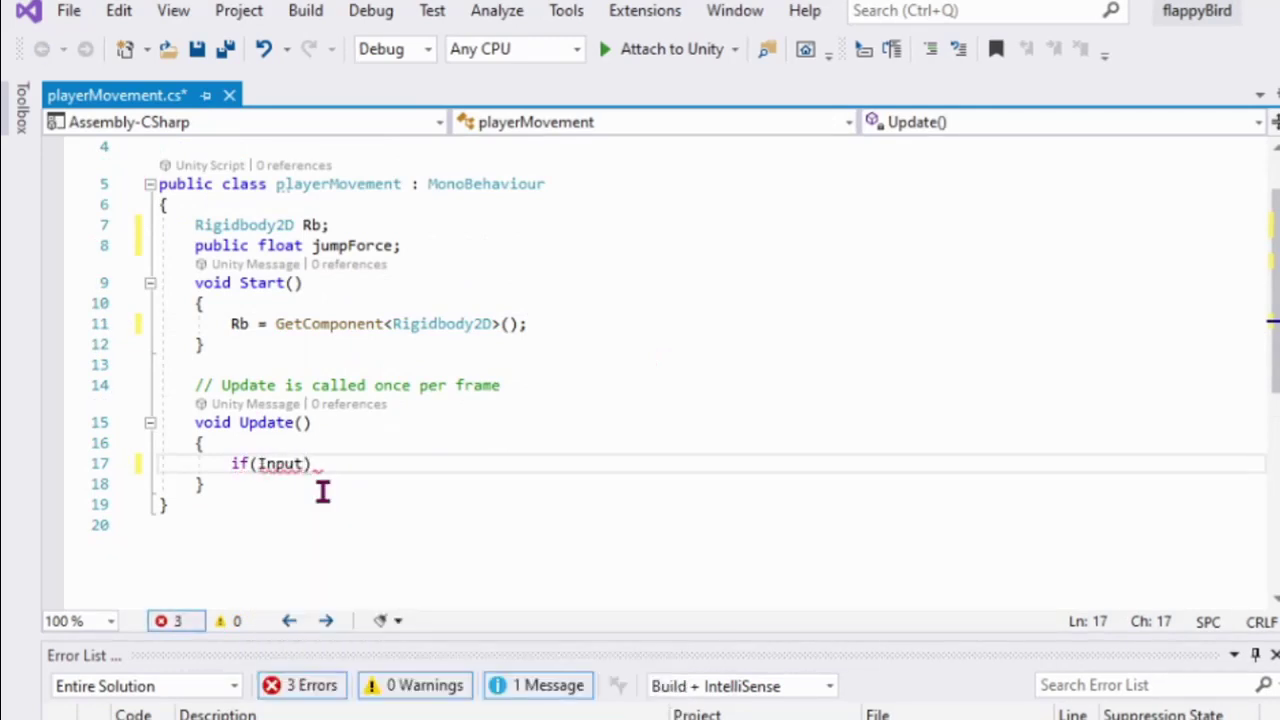
{"action": "type", "text": ".GE"}
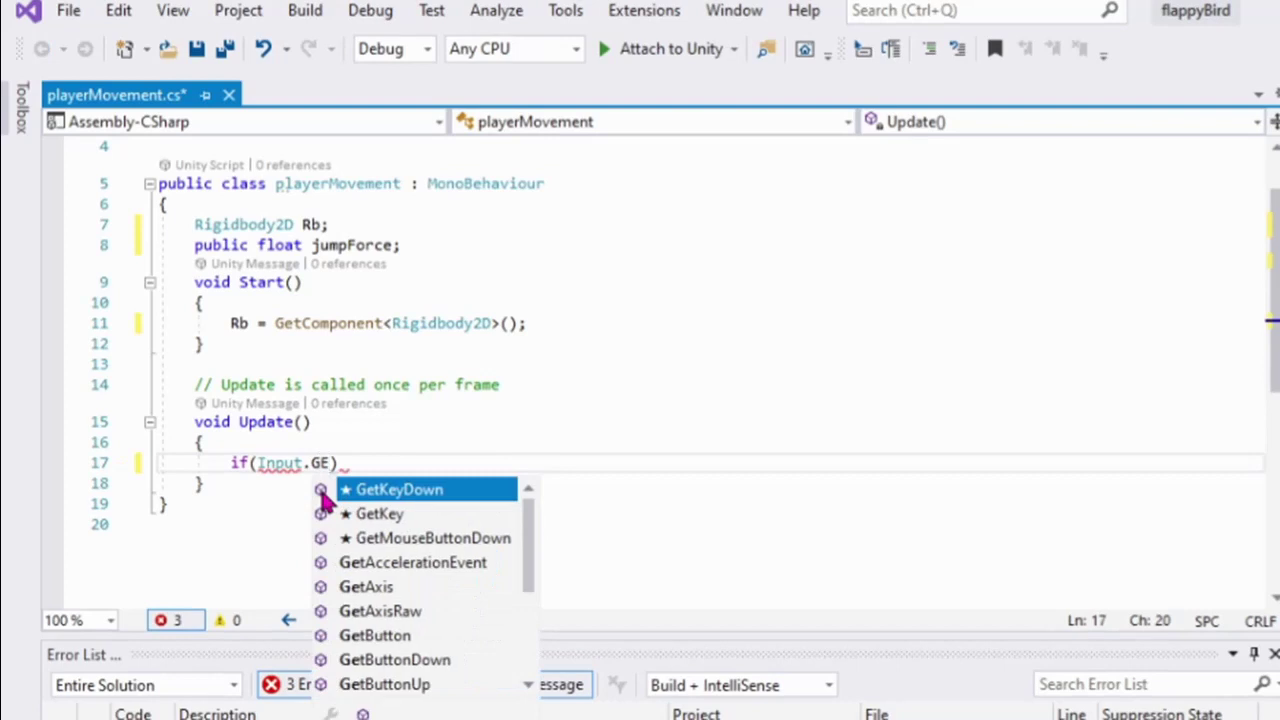
{"action": "type", "text": "T"}
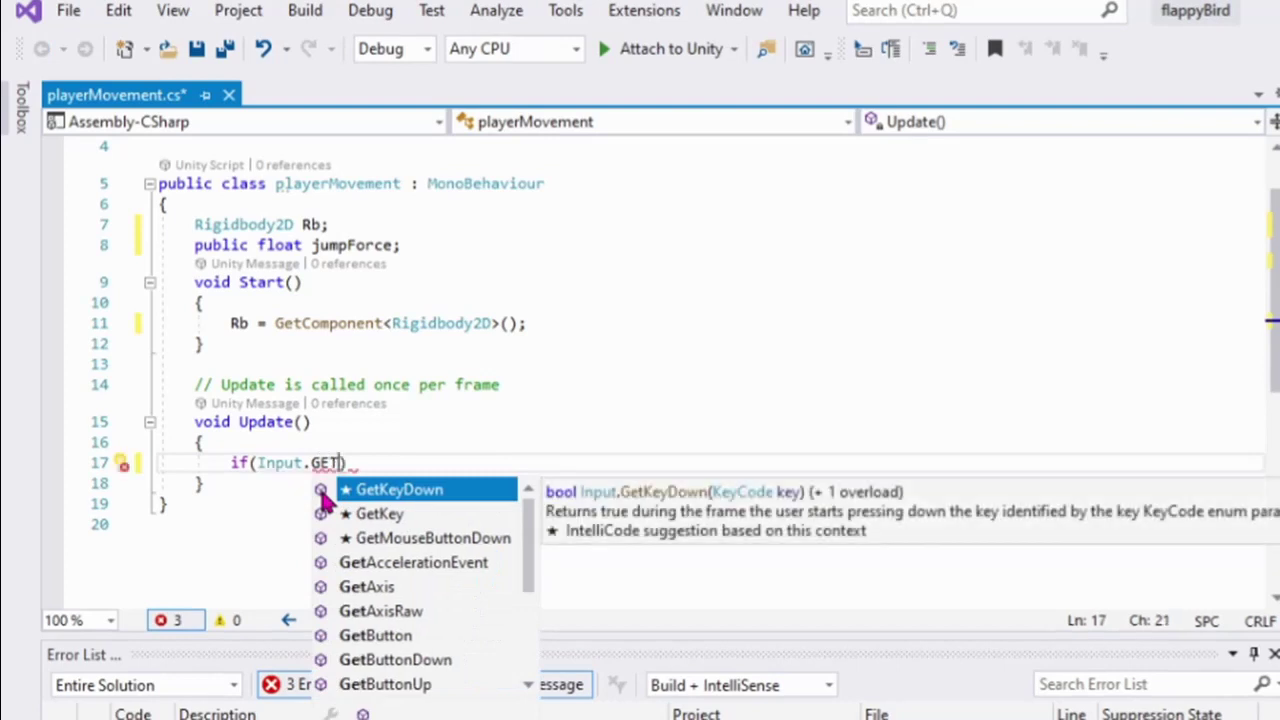
{"action": "key", "text": "Down"}
{"action": "key", "text": "Down"}
{"action": "key", "text": "Tab"}
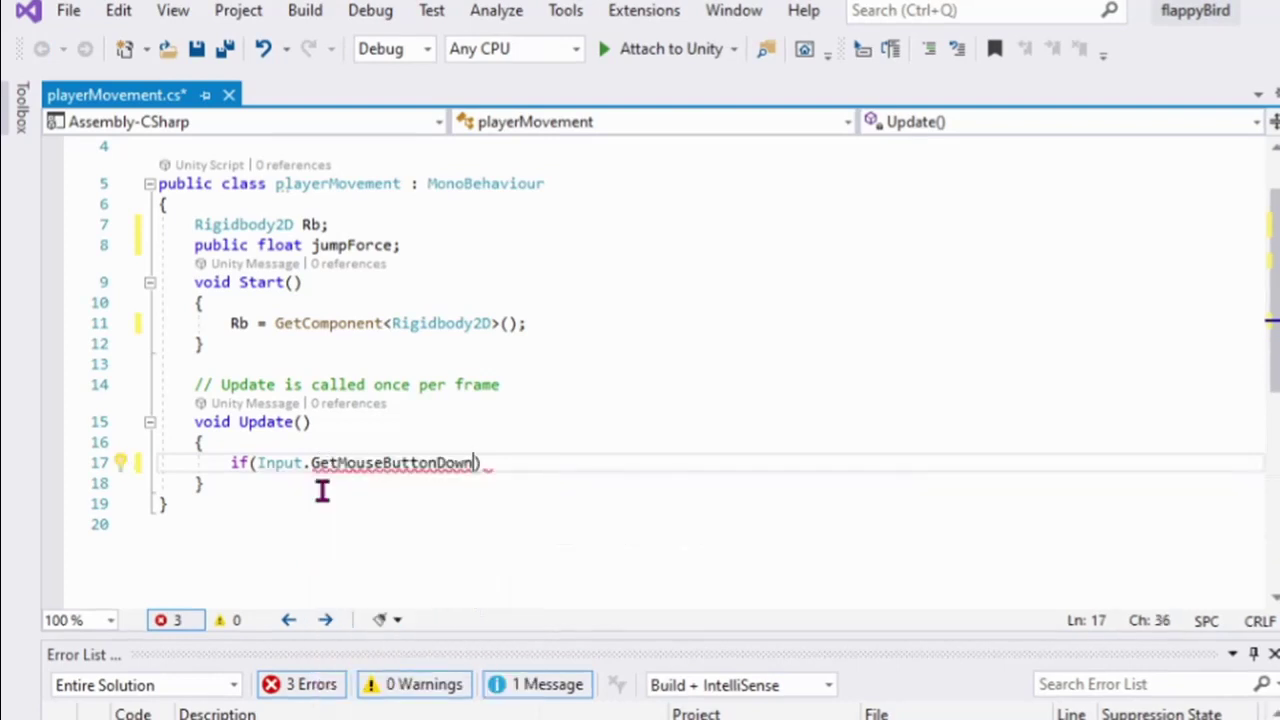
{"action": "type", "text": "(0"}
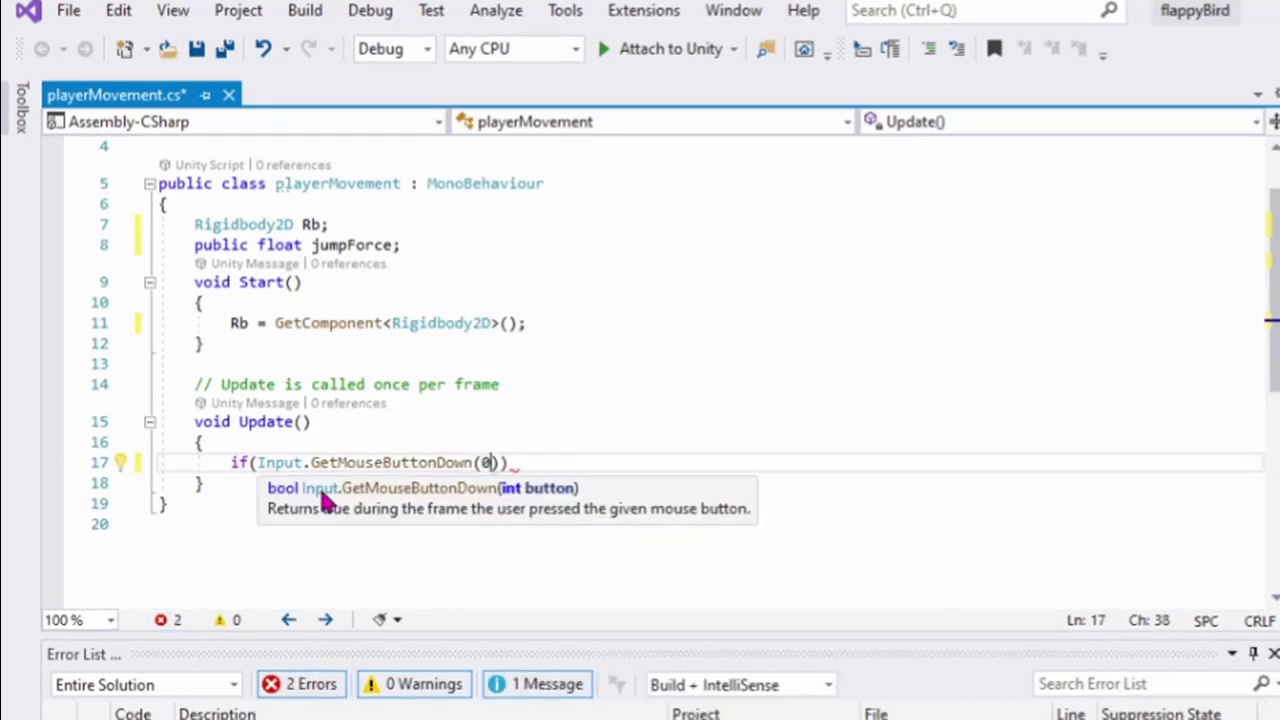
{"action": "type", "text": "))"}
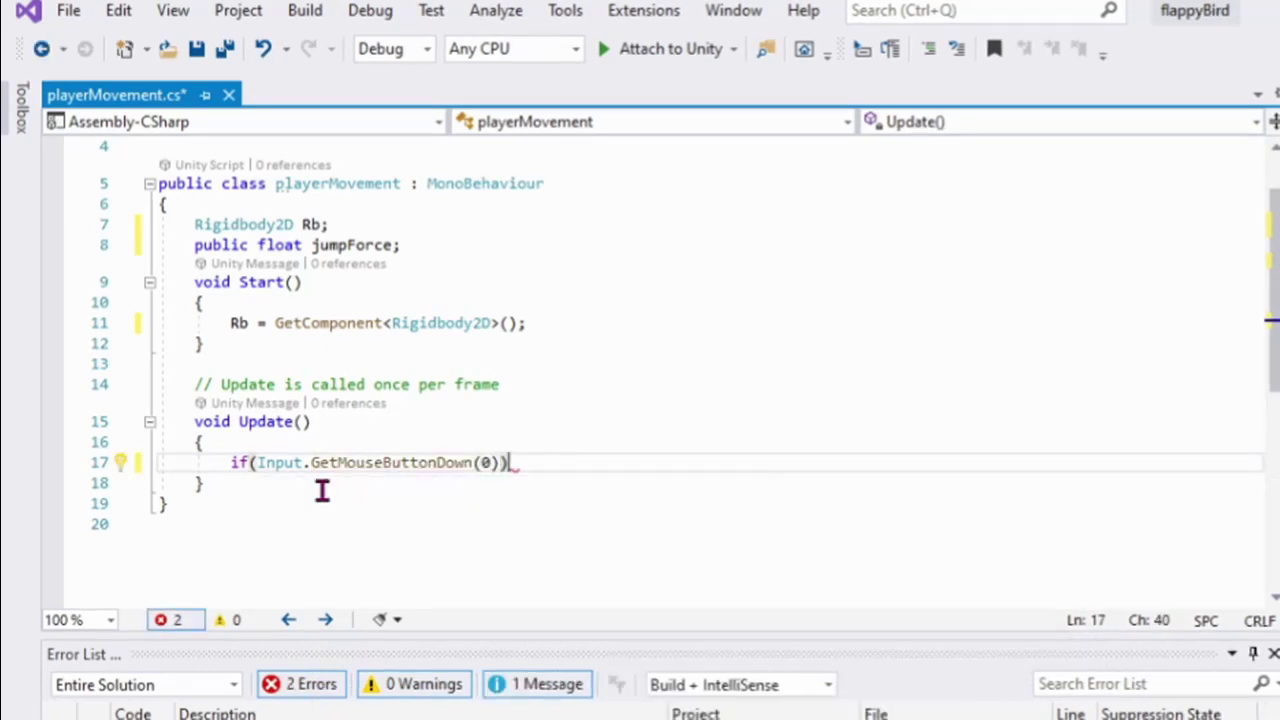
{"action": "key", "text": "Return"}
{"action": "type", "text": "{"}
{"action": "key", "text": "Return"}
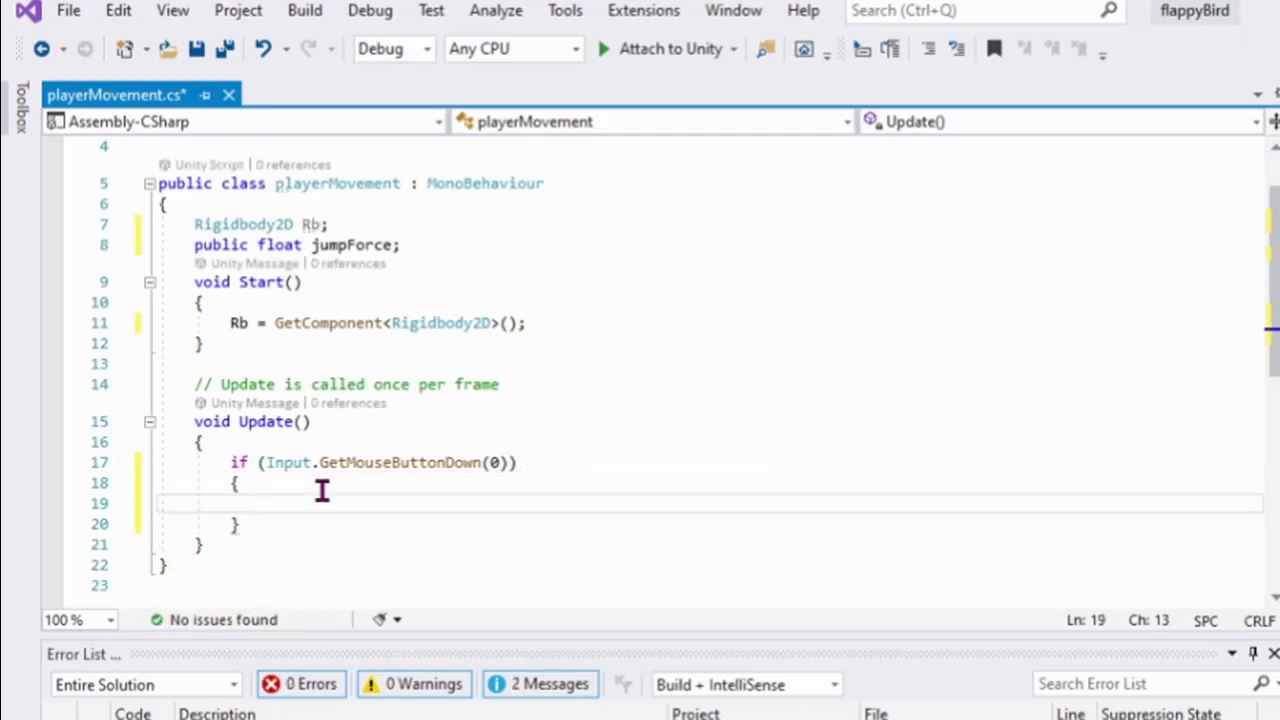
Inside the if block, write 'Rb.velocity = Vector2.up * jumpForce;'.
{"action": "type", "text": "Rb."}
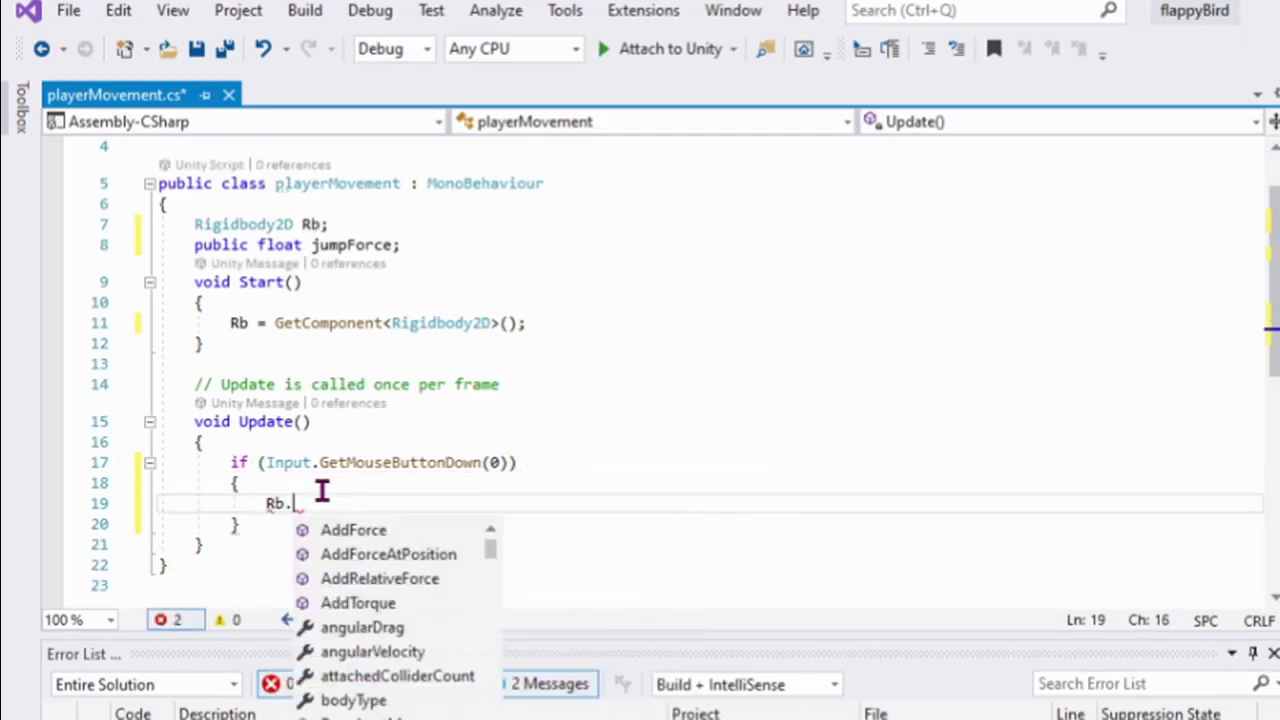
{"action": "type", "text": "VER"}
{"action": "key", "text": "Return"}
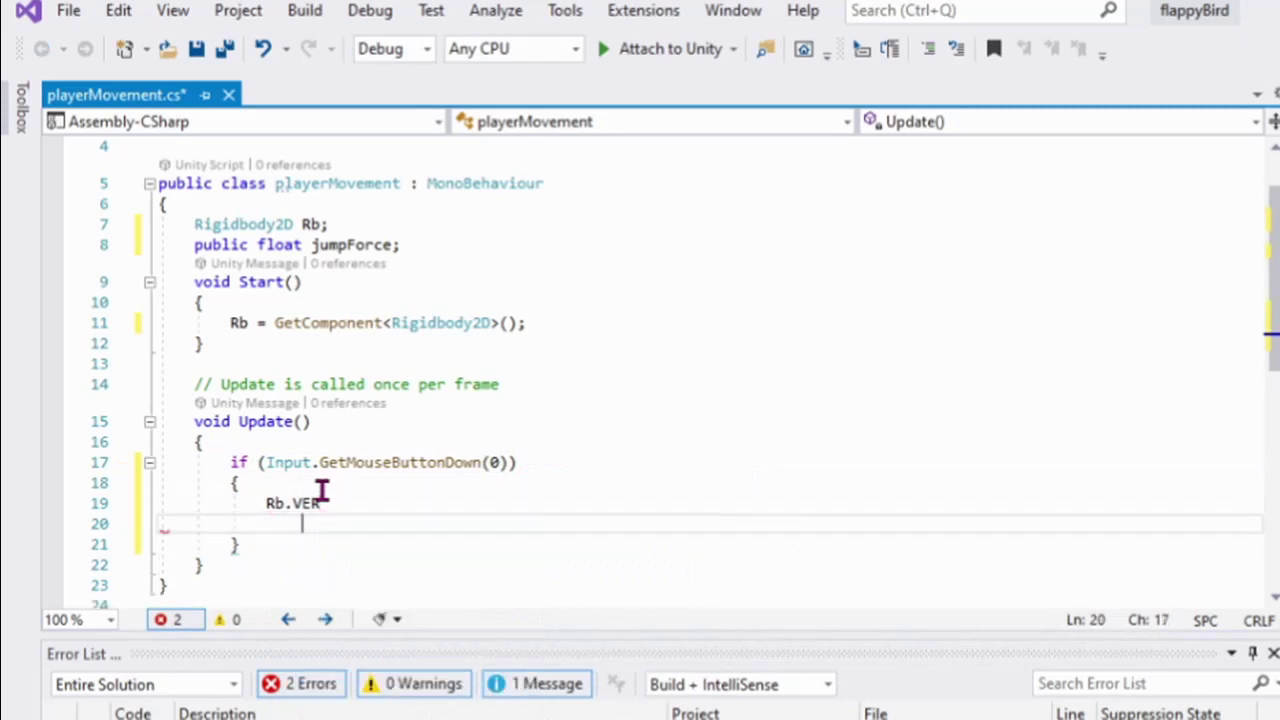
{"action": "key", "text": "BackSpace"}
{"action": "key", "text": "BackSpace"}
{"action": "key", "text": "BackSpace"}
{"action": "key", "text": "BackSpace"}
{"action": "key", "text": "BackSpace"}
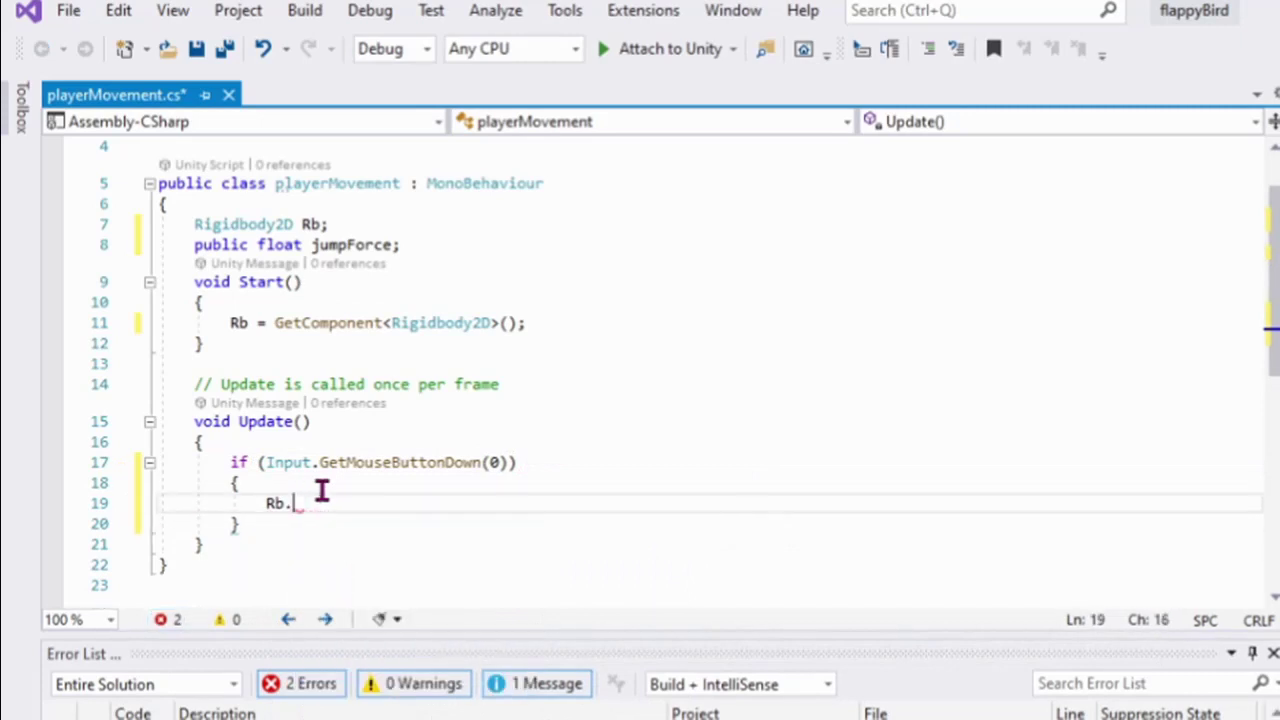
{"action": "type", "text": "ve"}
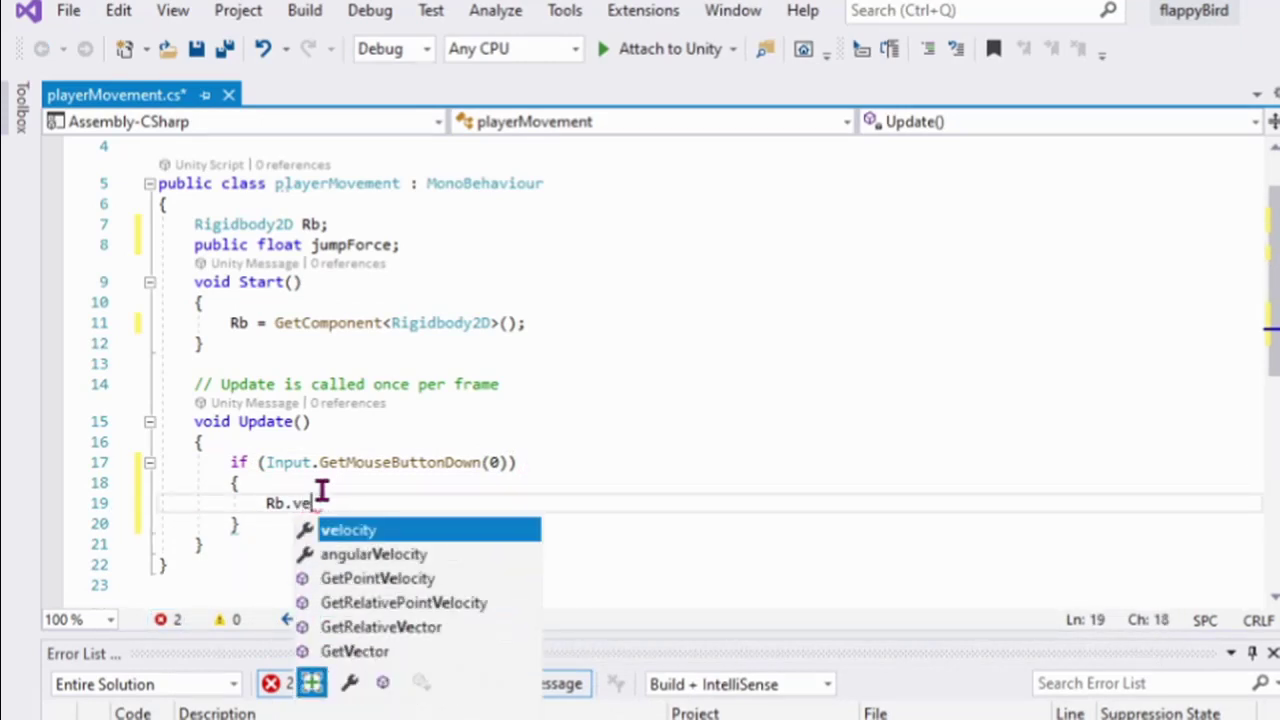
{"action": "key", "text": "Tab"}
{"action": "type", "text": "= ve"}
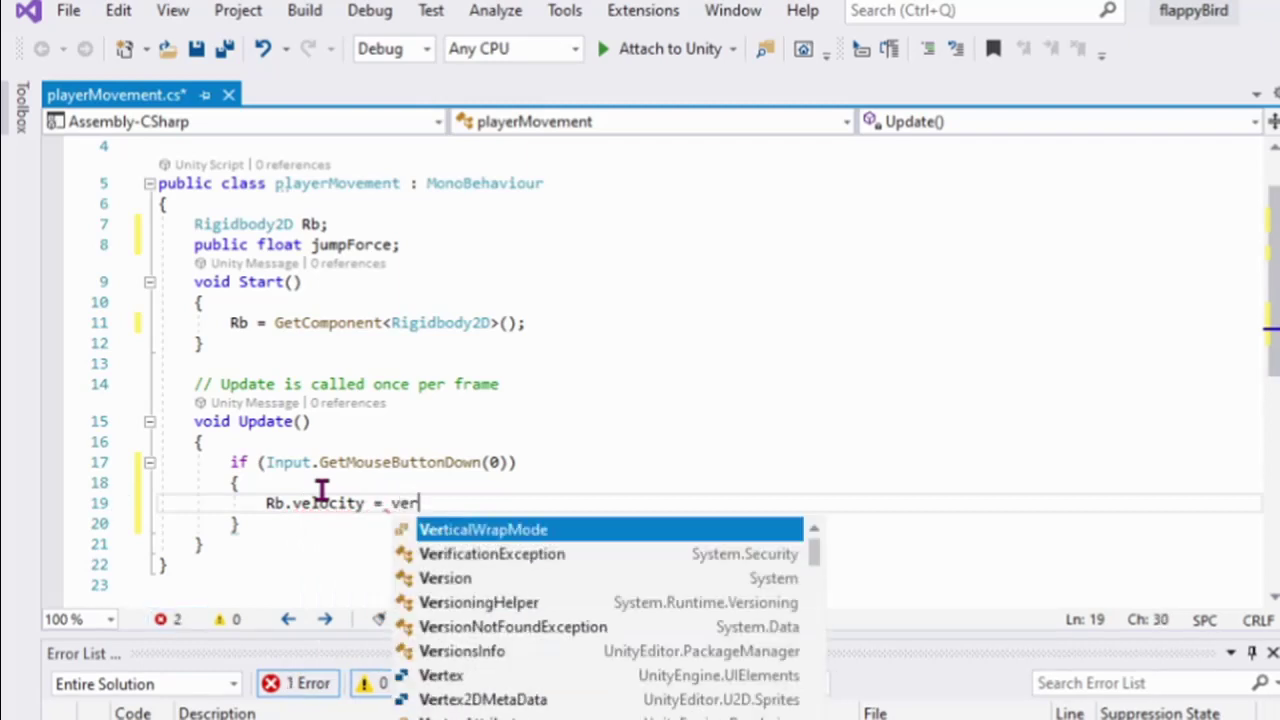
{"action": "type", "text": "c"}
{"action": "key", "text": "Tab"}
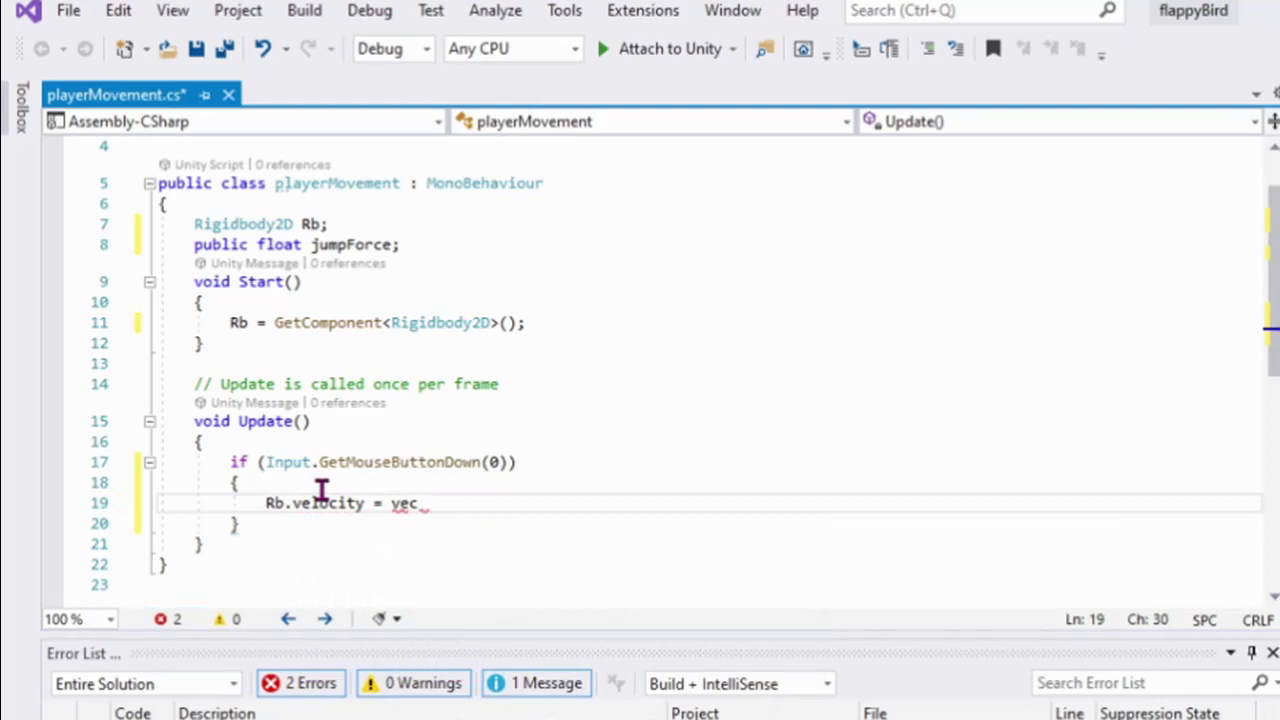
{"action": "type", "text": "."}
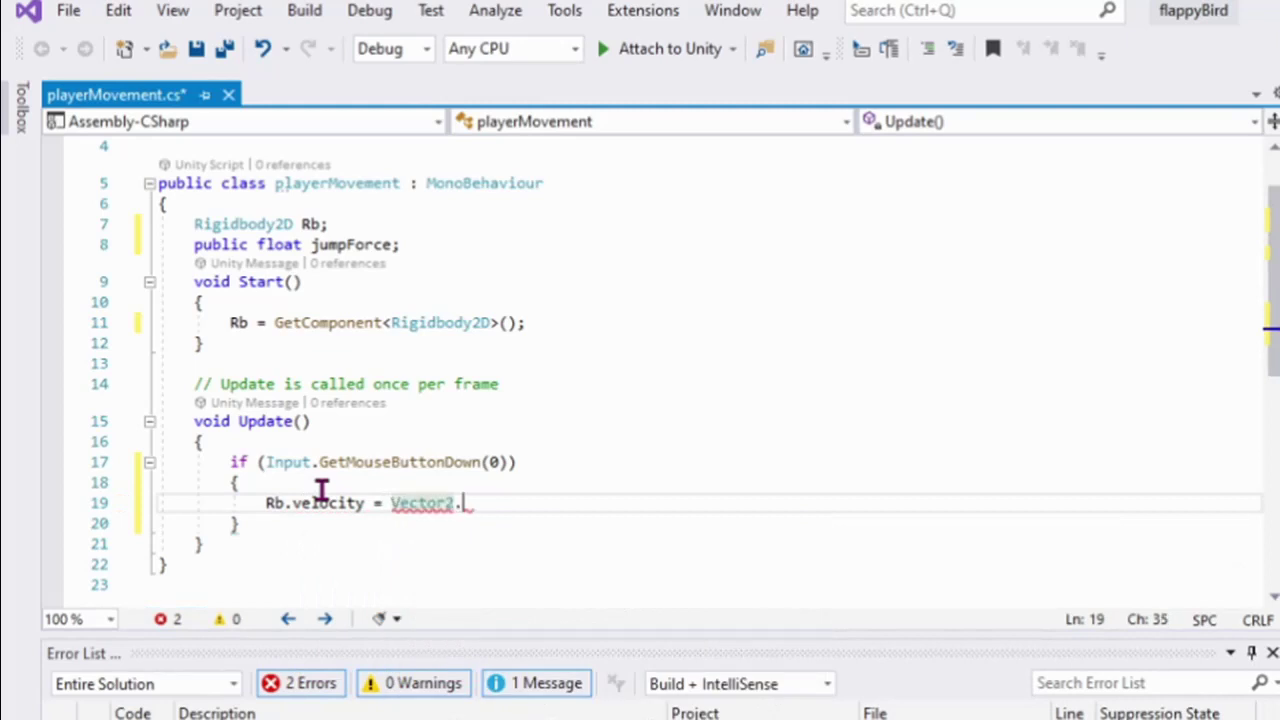
{"action": "type", "text": "u"}
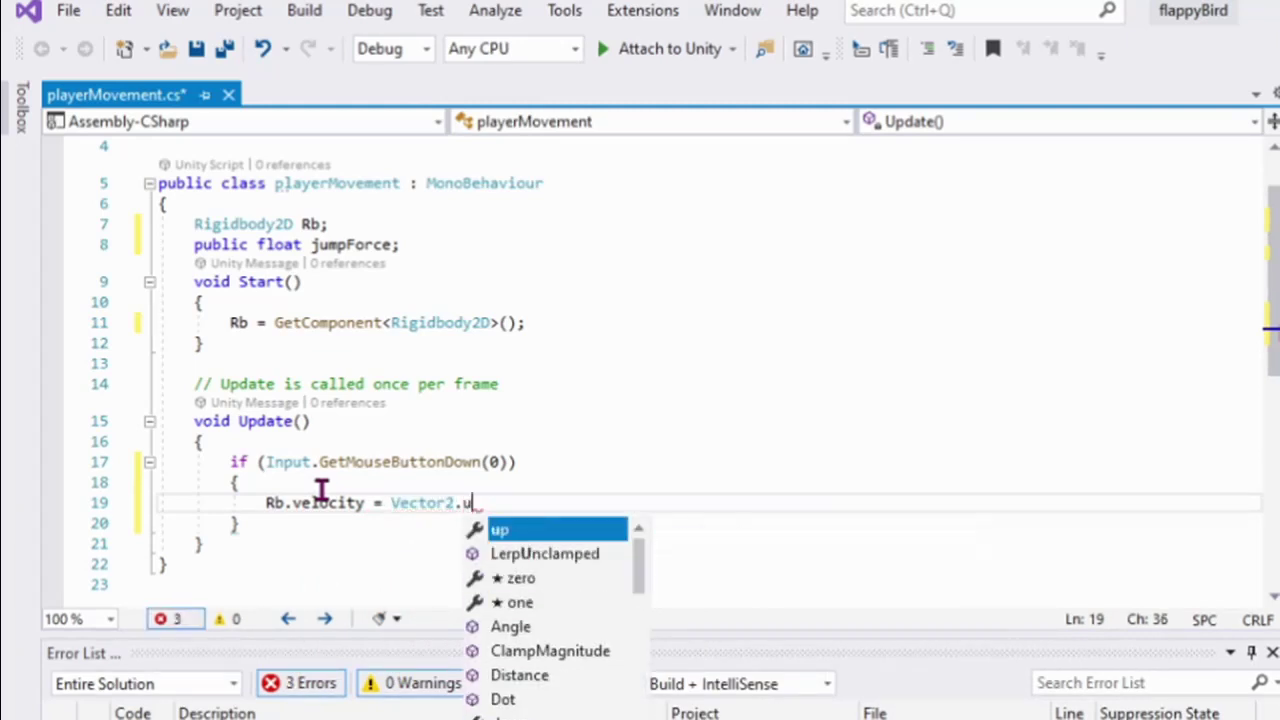
{"action": "type", "text": "p"}
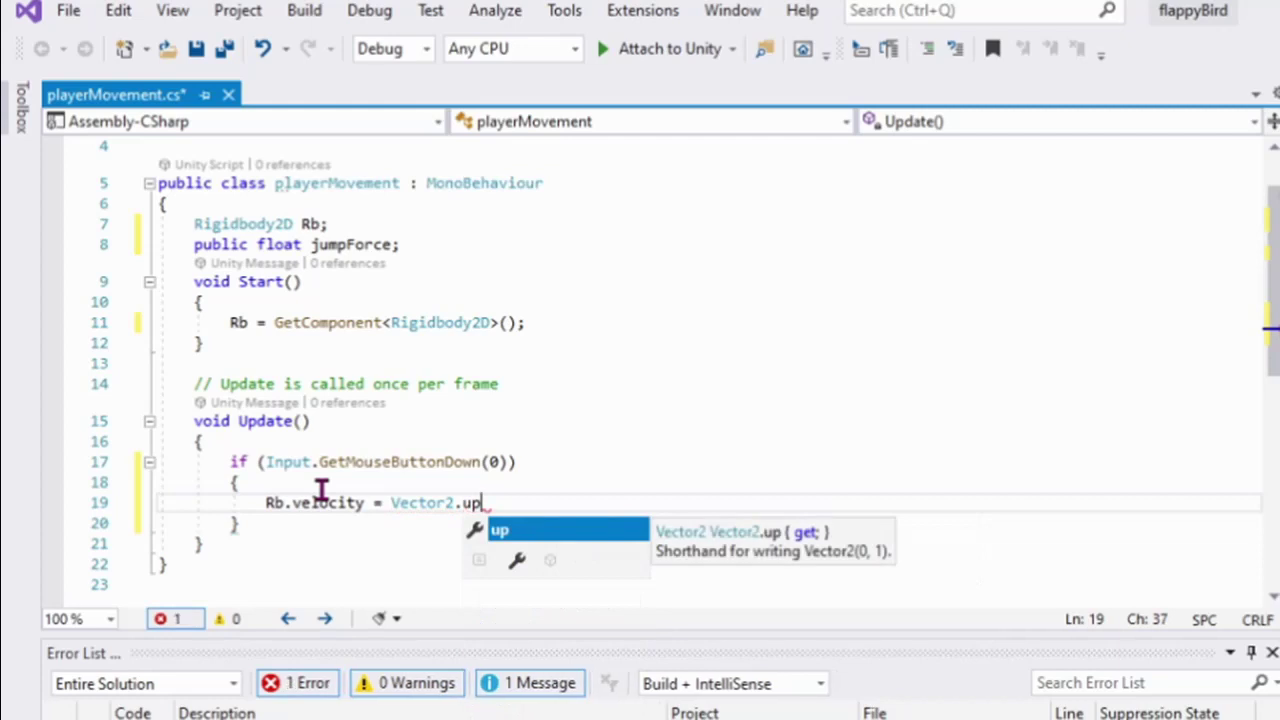
{"action": "type", "text": " * "}
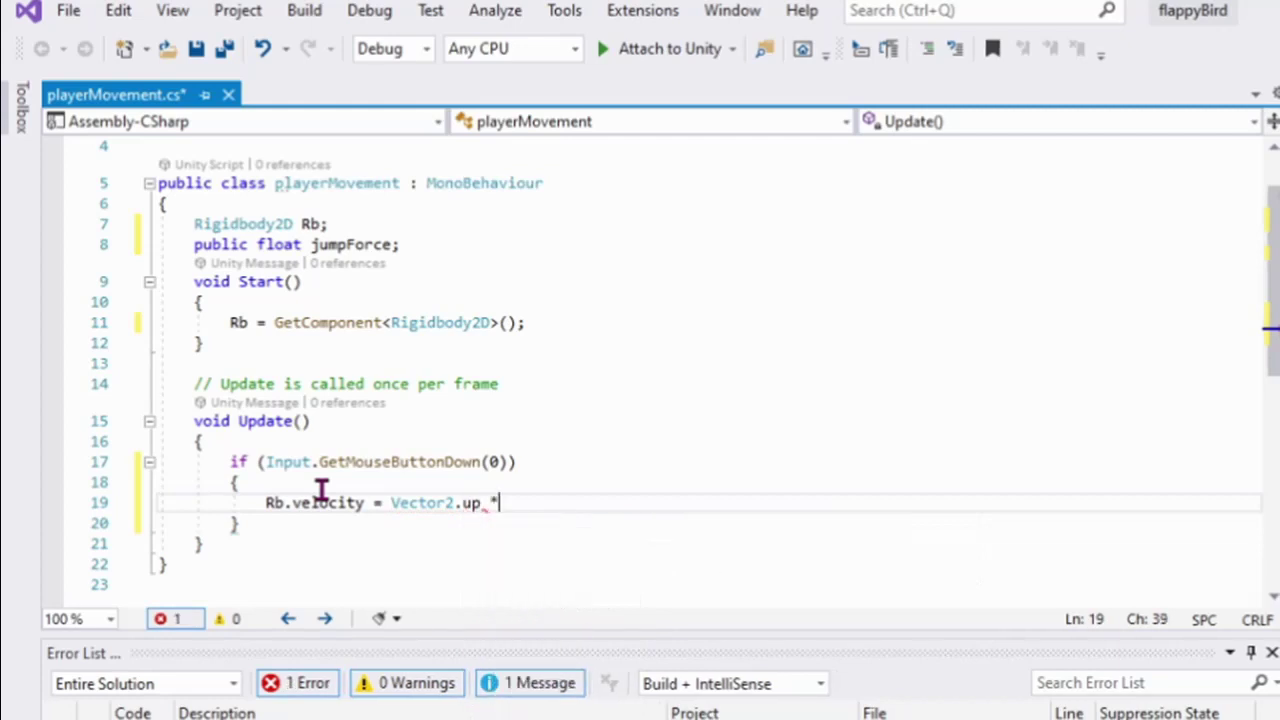
{"action": "type", "text": "jum"}
{"action": "key", "text": "Tab"}
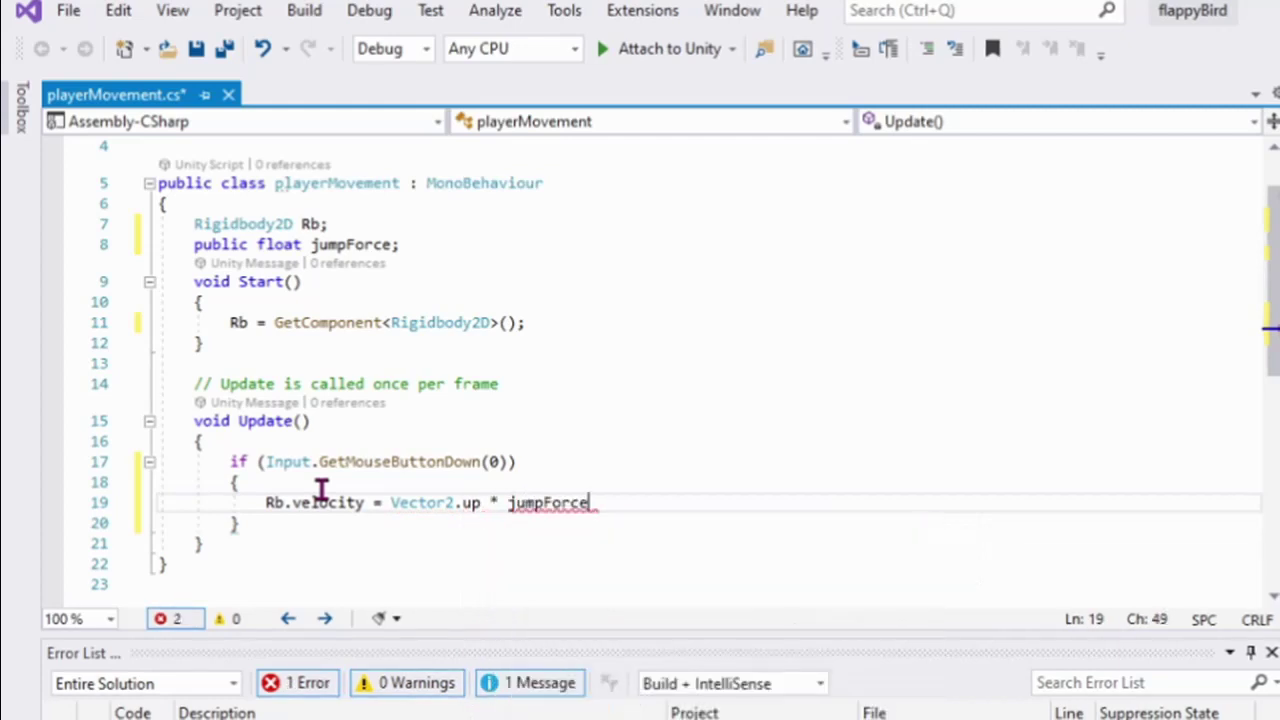
{"action": "type", "text": ";"}
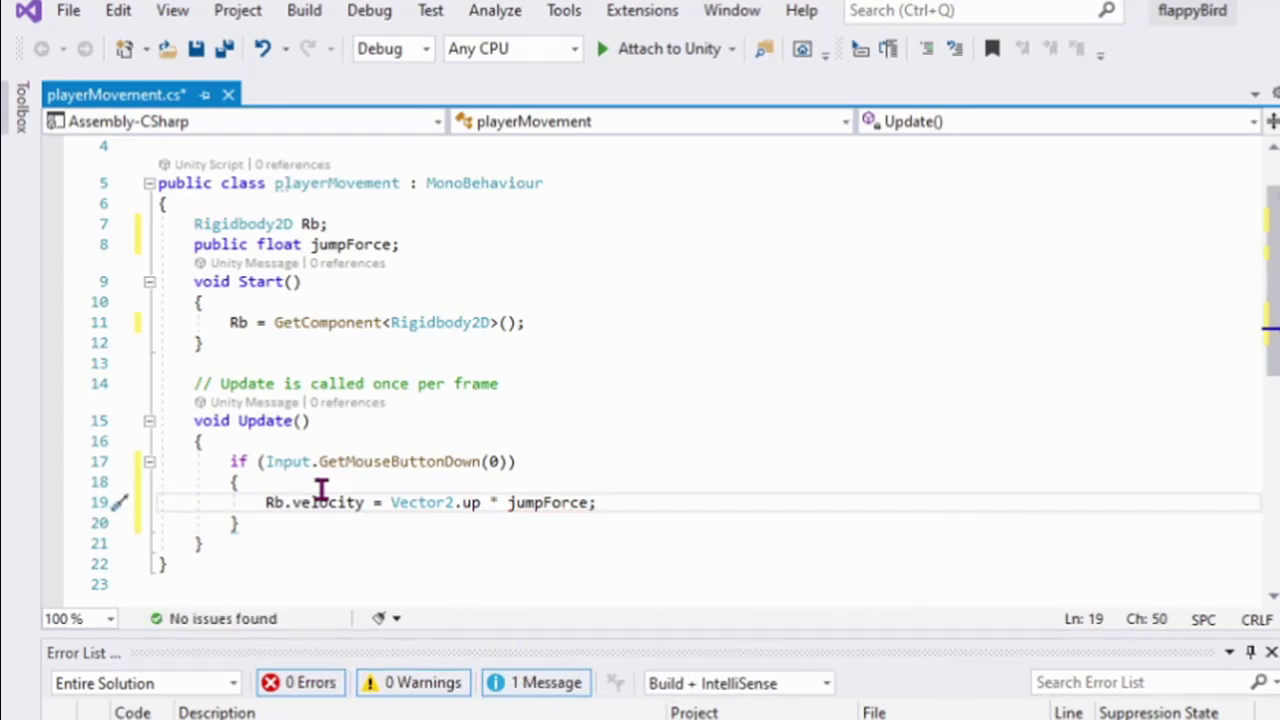
Save the playerMovement script and return to Unity.
{"action": "left_click", "coordinate": [197, 48]}
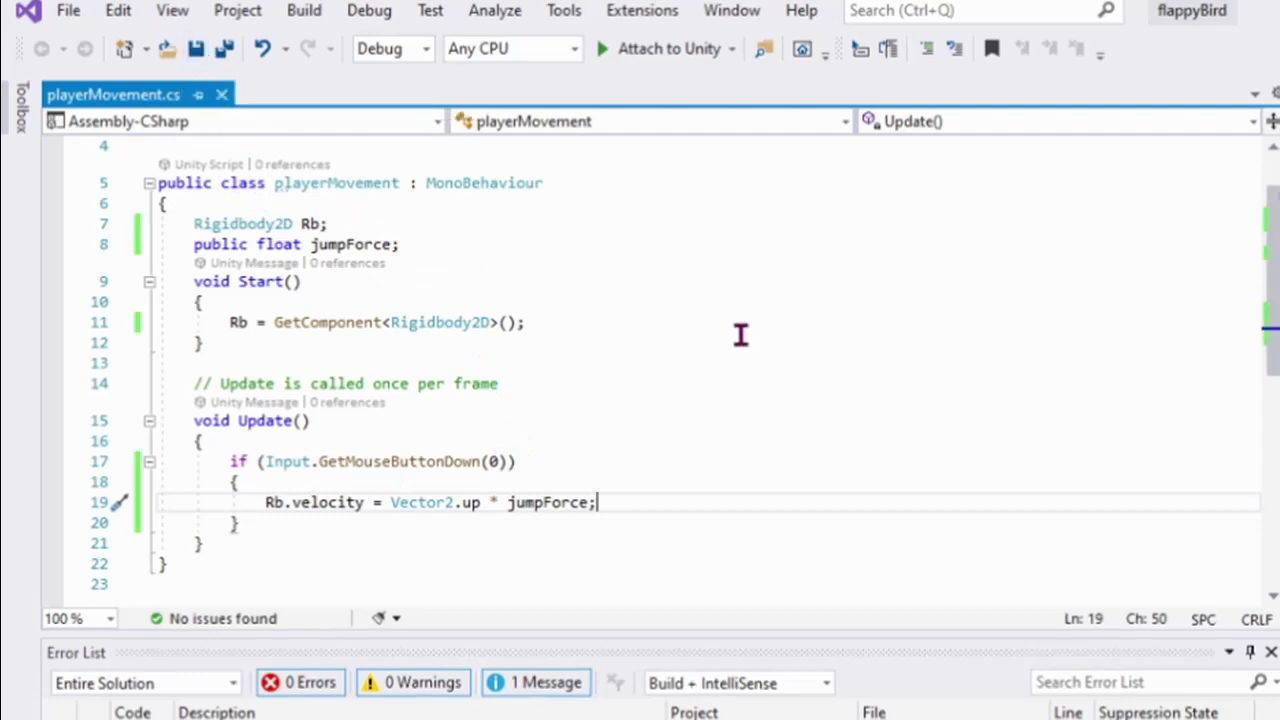
{"action": "key", "text": "alt+Tab"}
{"action": "key", "text": "Tab"}
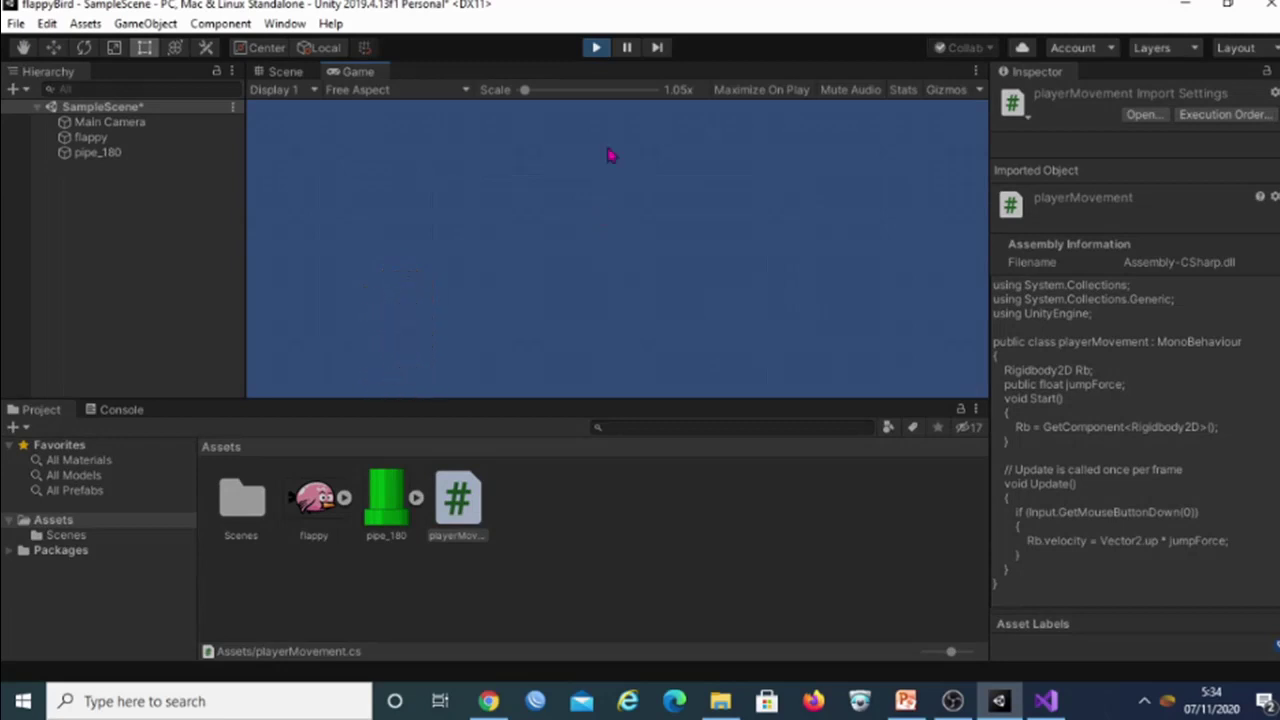
Stop play and set the flappy bird's Jump Force to 10 in the Inspector.
{"action": "left_click", "coordinate": [595, 48]}
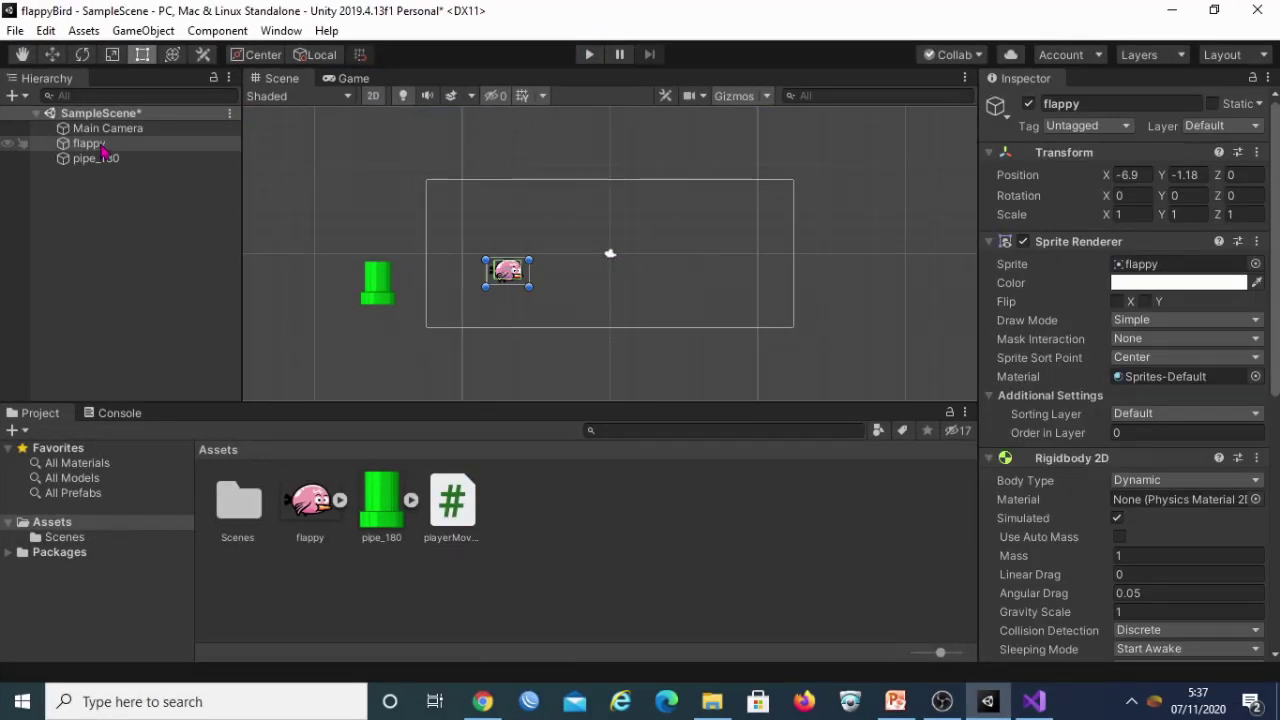
{"action": "left_click", "coordinate": [103, 148]}
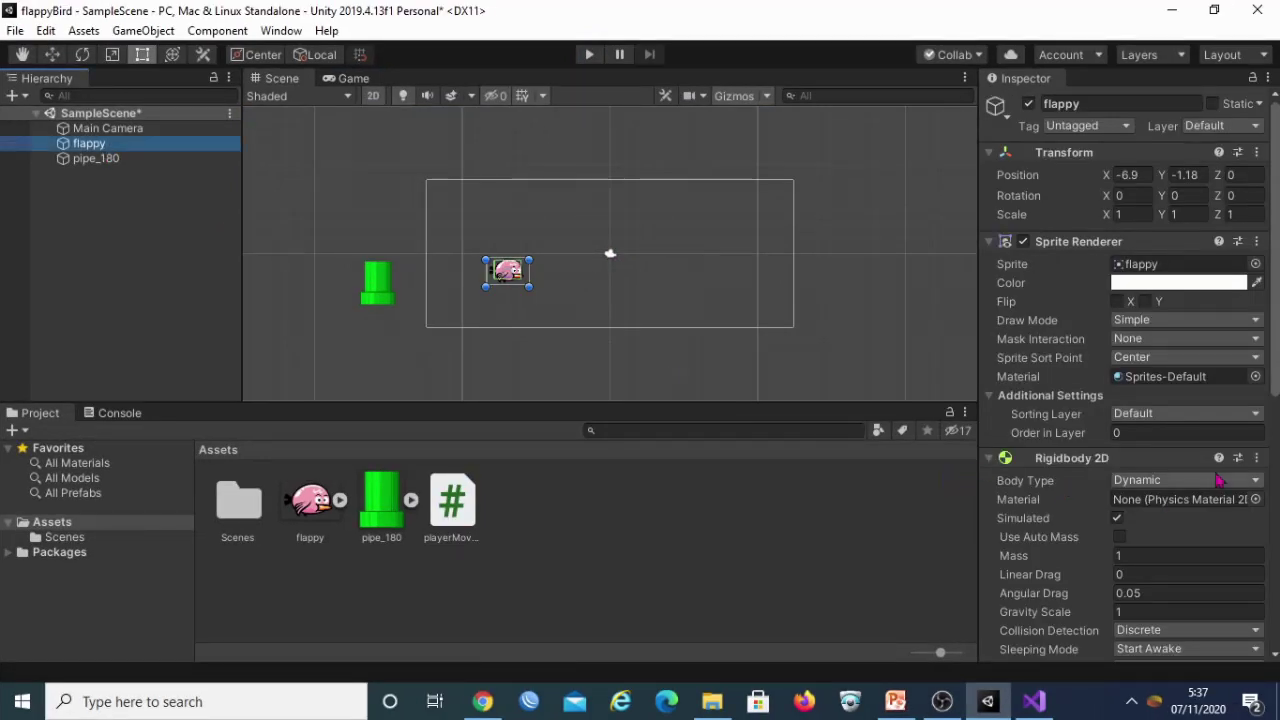
{"action": "mouse_move", "coordinate": [1276, 381]}
{"action": "left_mouse_down"}
{"action": "mouse_move", "coordinate": [1270, 604]}
{"action": "mouse_move", "coordinate": [1203, 615]}
{"action": "left_mouse_up"}
{"action": "left_click", "coordinate": [1132, 582]}
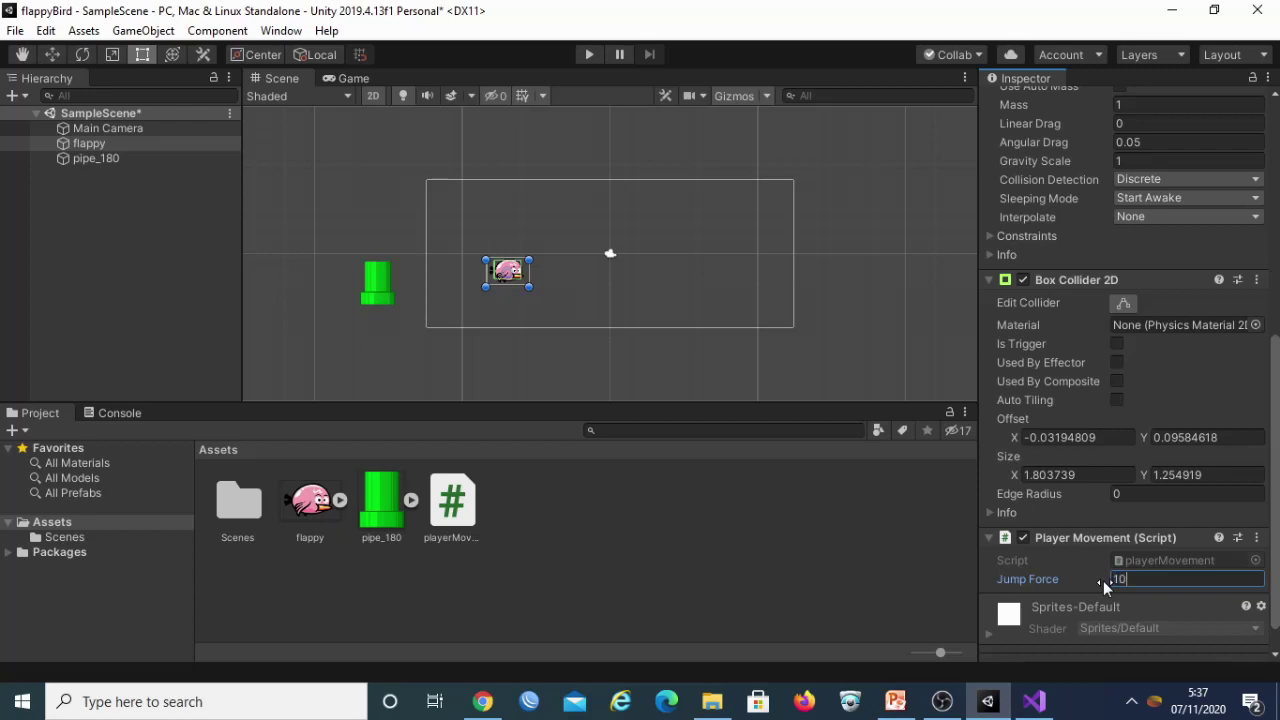
{"action": "left_click", "coordinate": [620, 150]}
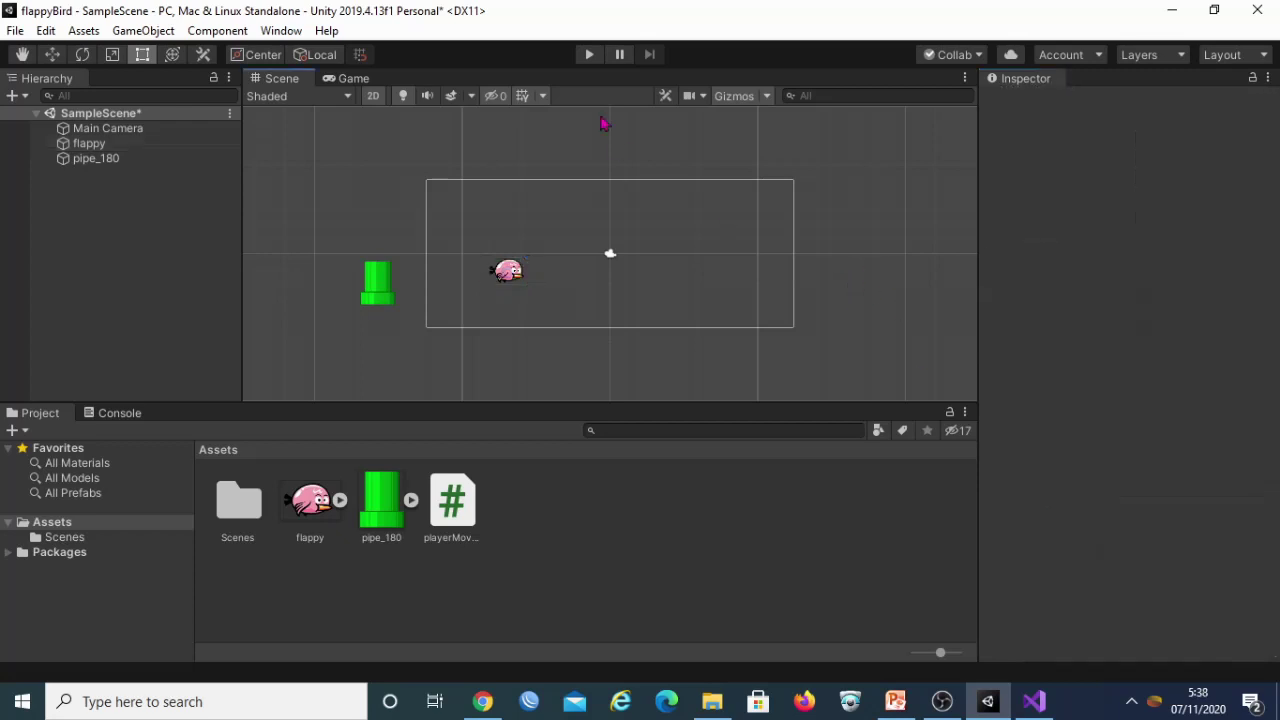
Run the game, flap the bird several times to test the jump, then stop.
{"action": "left_click", "coordinate": [589, 54]}
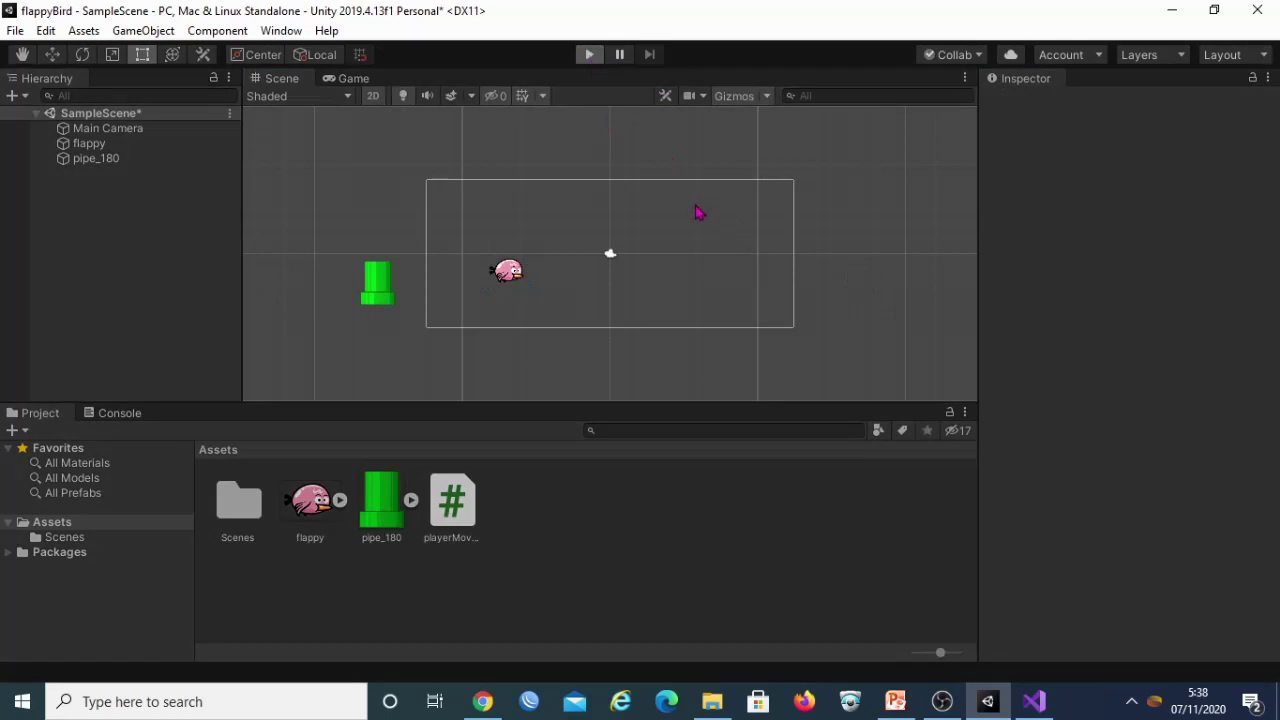
{"action": "key", "text": "space"}
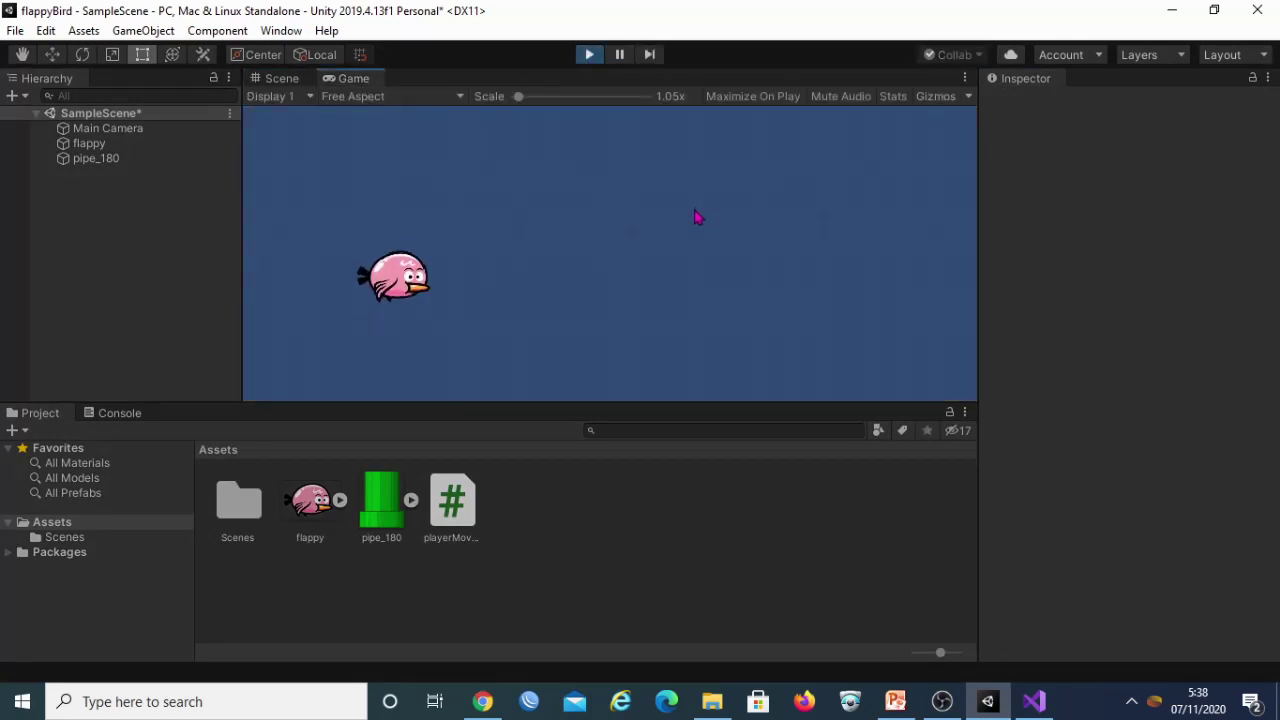
{"action": "key", "text": "space"}
{"action": "key", "text": "space"}
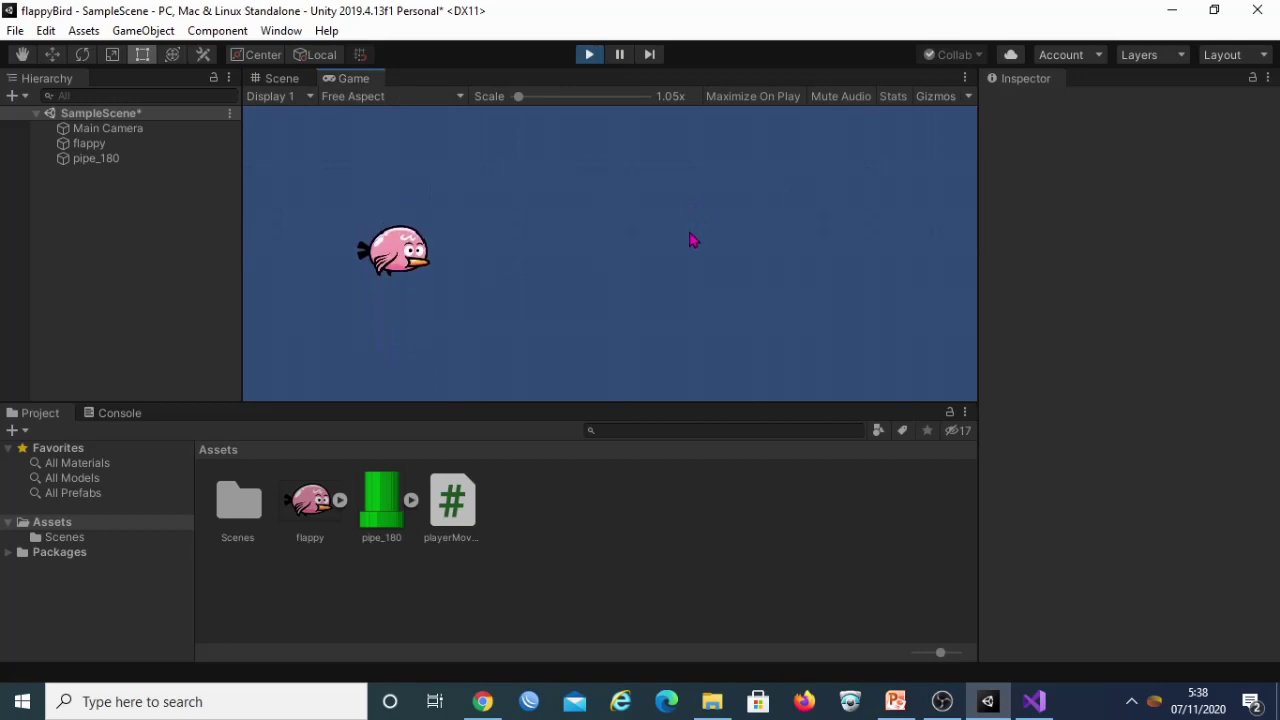
{"action": "key", "text": "space"}
{"action": "key", "text": "space"}
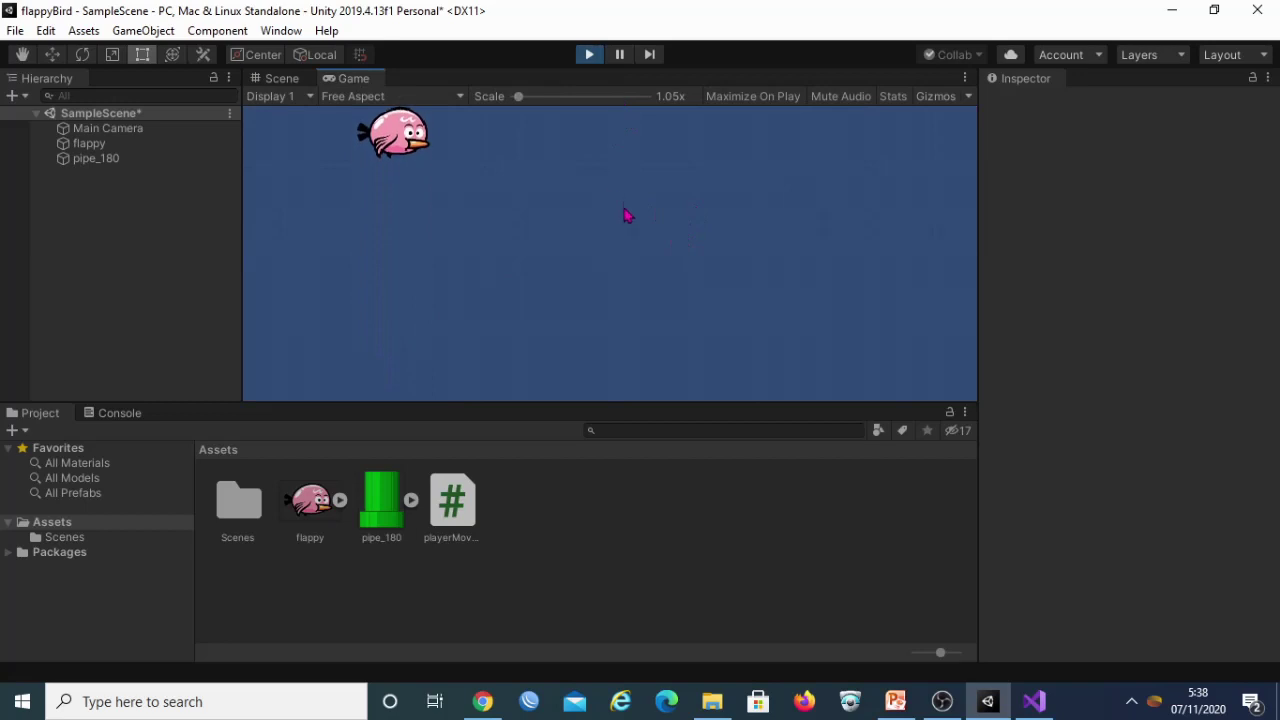
{"action": "key", "text": "space"}
{"action": "key", "text": "space"}
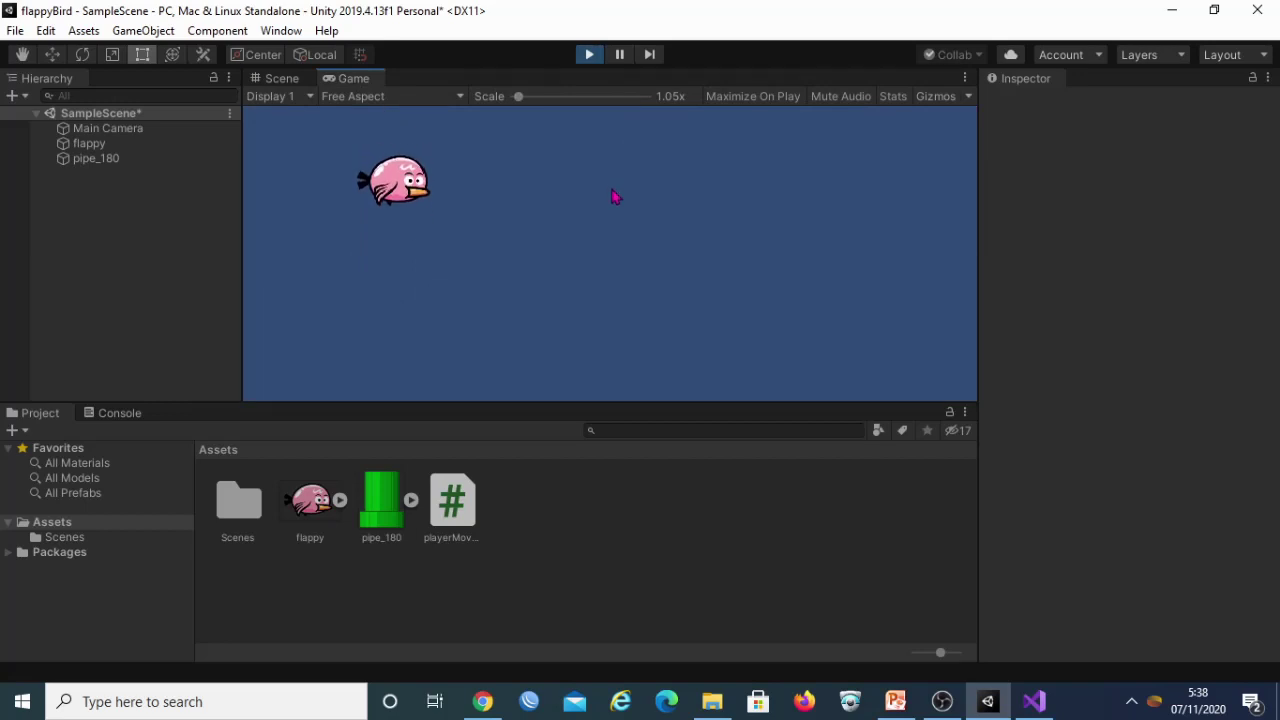
{"action": "key", "text": "space"}
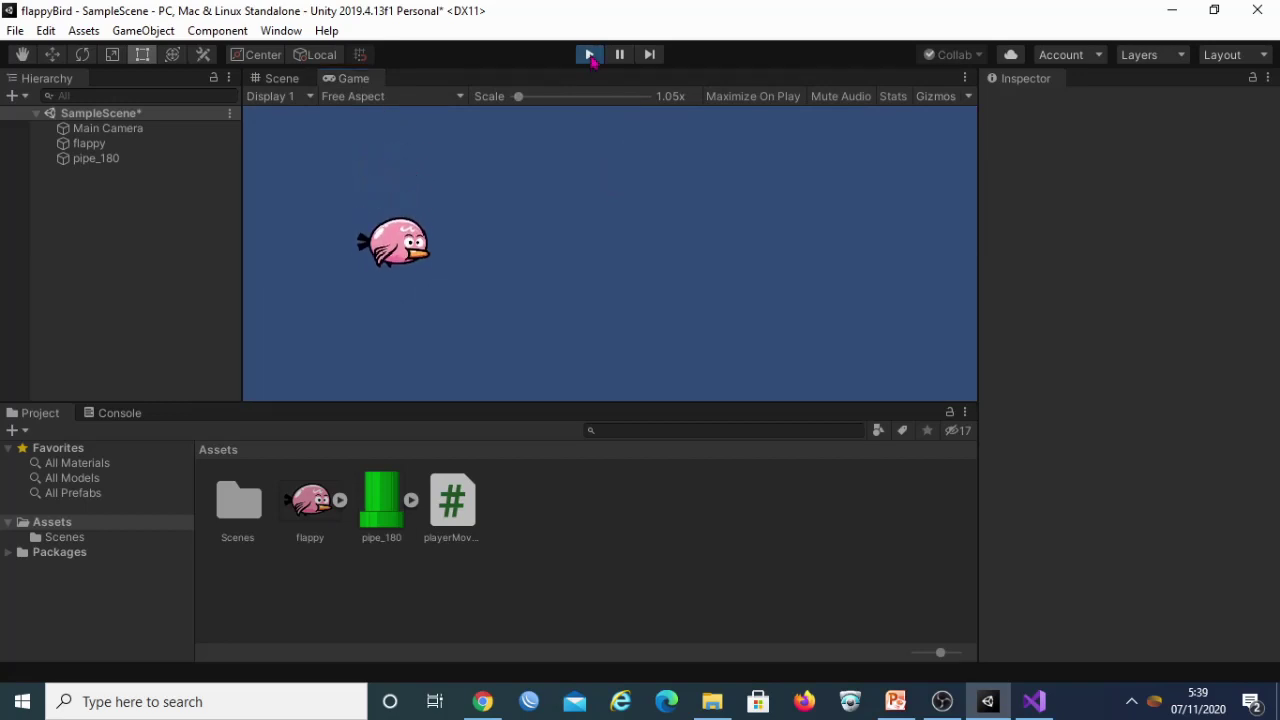
{"action": "left_click", "coordinate": [589, 54]}
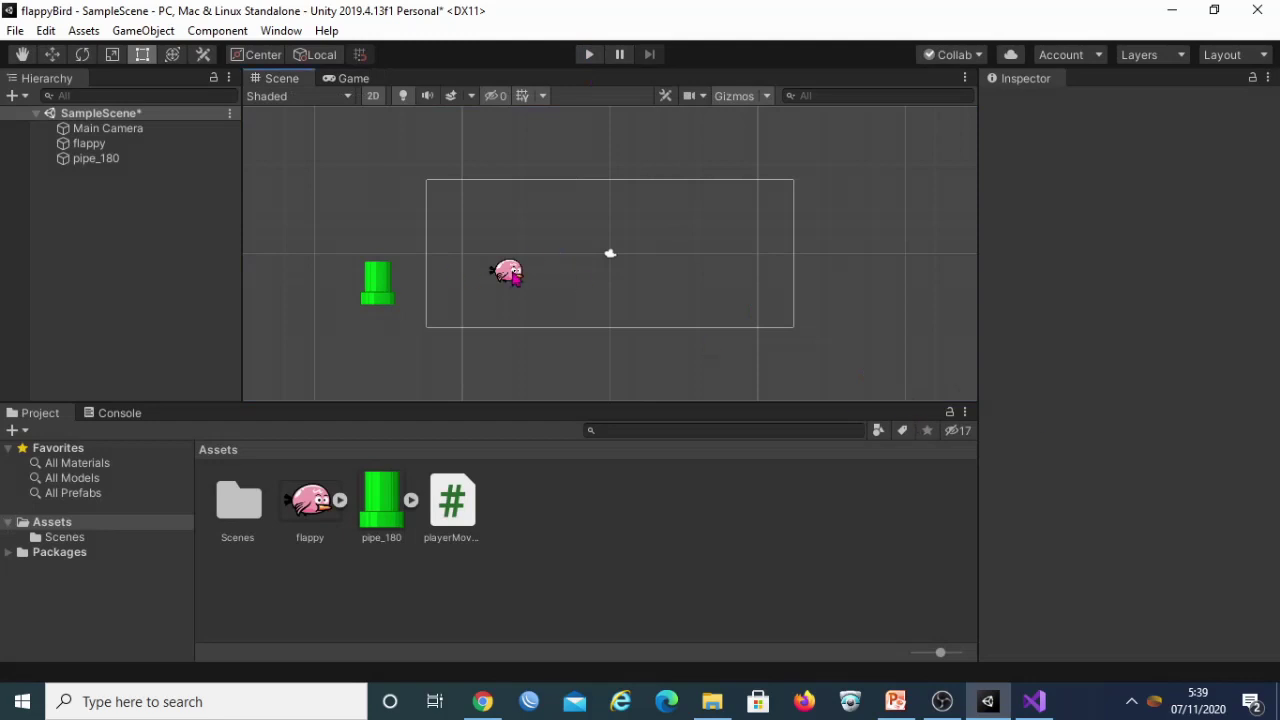
Select the flappy bird and change its Jump Force value in the Inspector.
{"action": "left_click", "coordinate": [509, 272]}
{"action": "left_click", "coordinate": [1113, 614]}
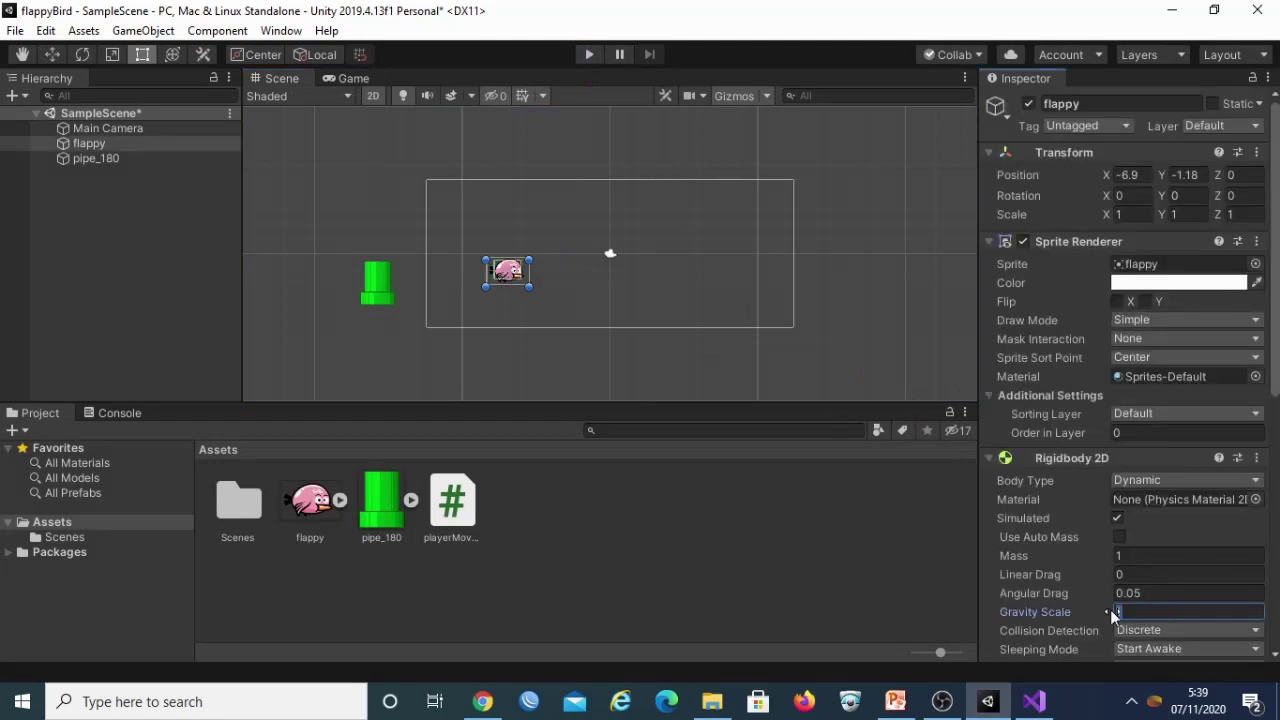
{"action": "scroll", "coordinate": [1188, 600], "scroll_direction": "down", "scroll_amount": 3}
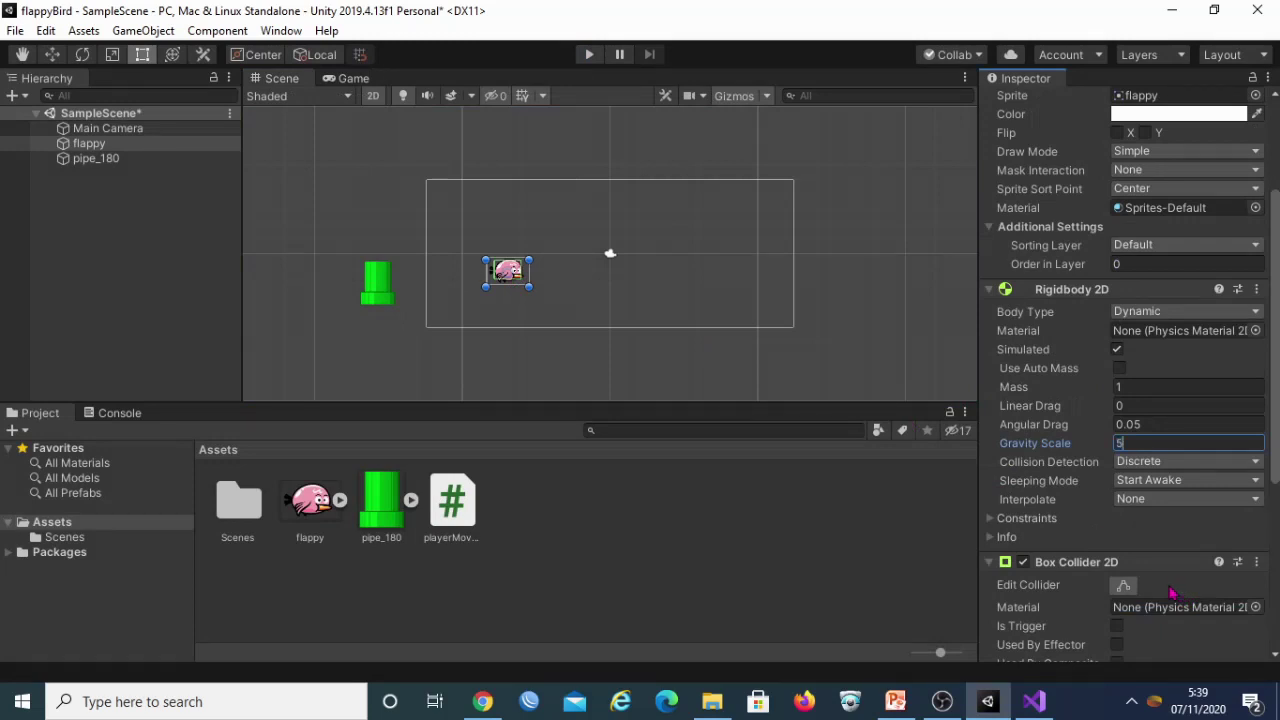
{"action": "scroll", "coordinate": [1172, 592], "scroll_direction": "down", "scroll_amount": 4}
{"action": "scroll", "coordinate": [1182, 597], "scroll_direction": "down", "scroll_amount": 2}
{"action": "left_click", "coordinate": [1131, 546]}
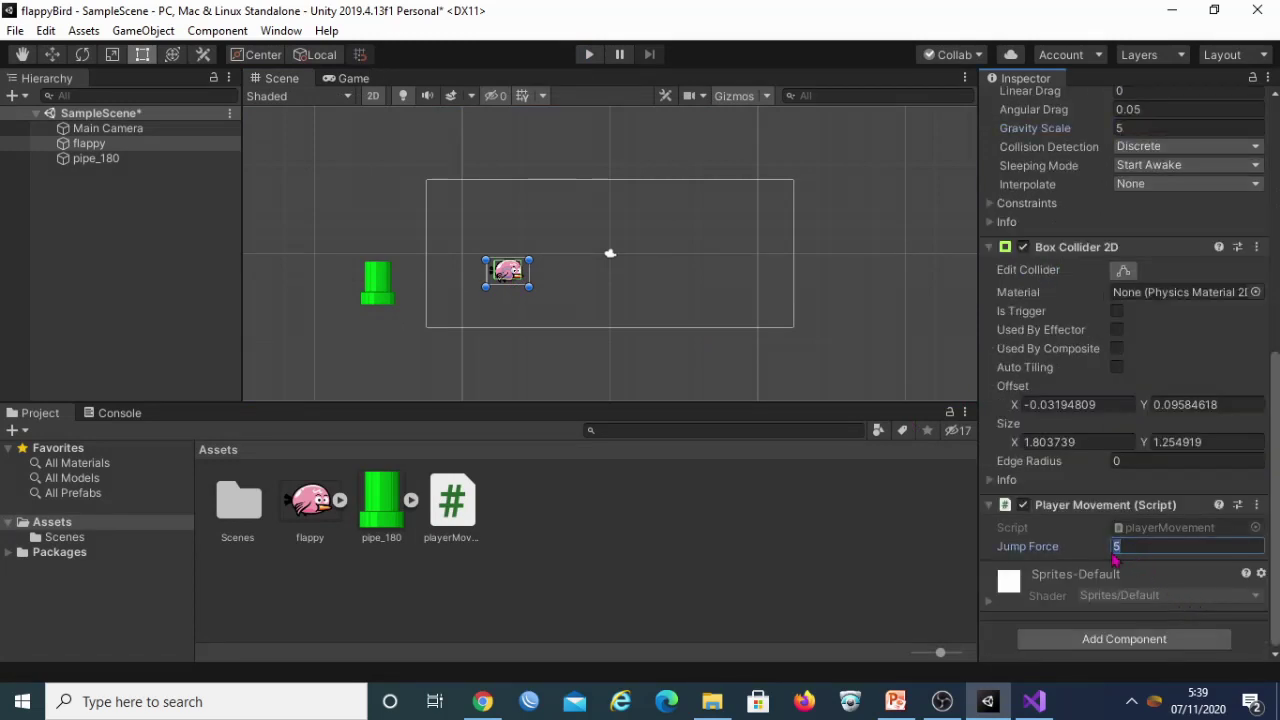
{"action": "type", "text": "0"}
{"action": "left_click", "coordinate": [870, 298]}
Test-play the game, flapping the bird twice with Space, then stop.
{"action": "left_click", "coordinate": [589, 54]}
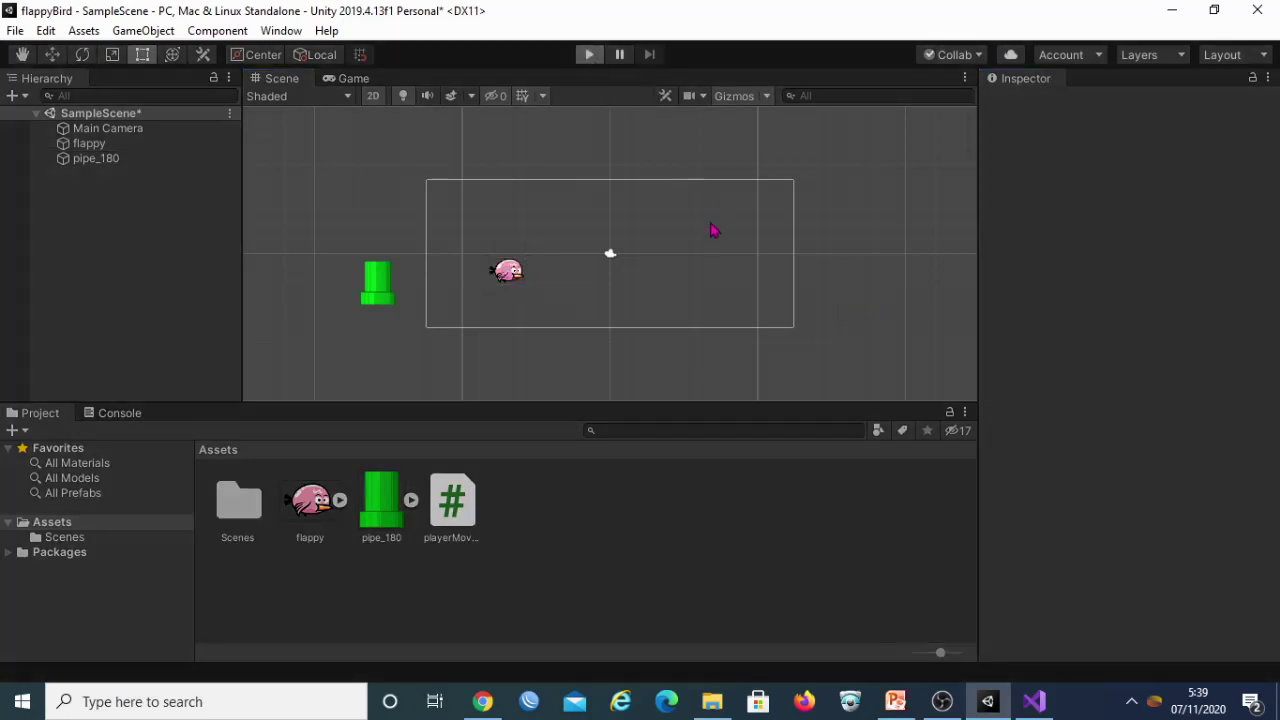
{"action": "key", "text": "space"}
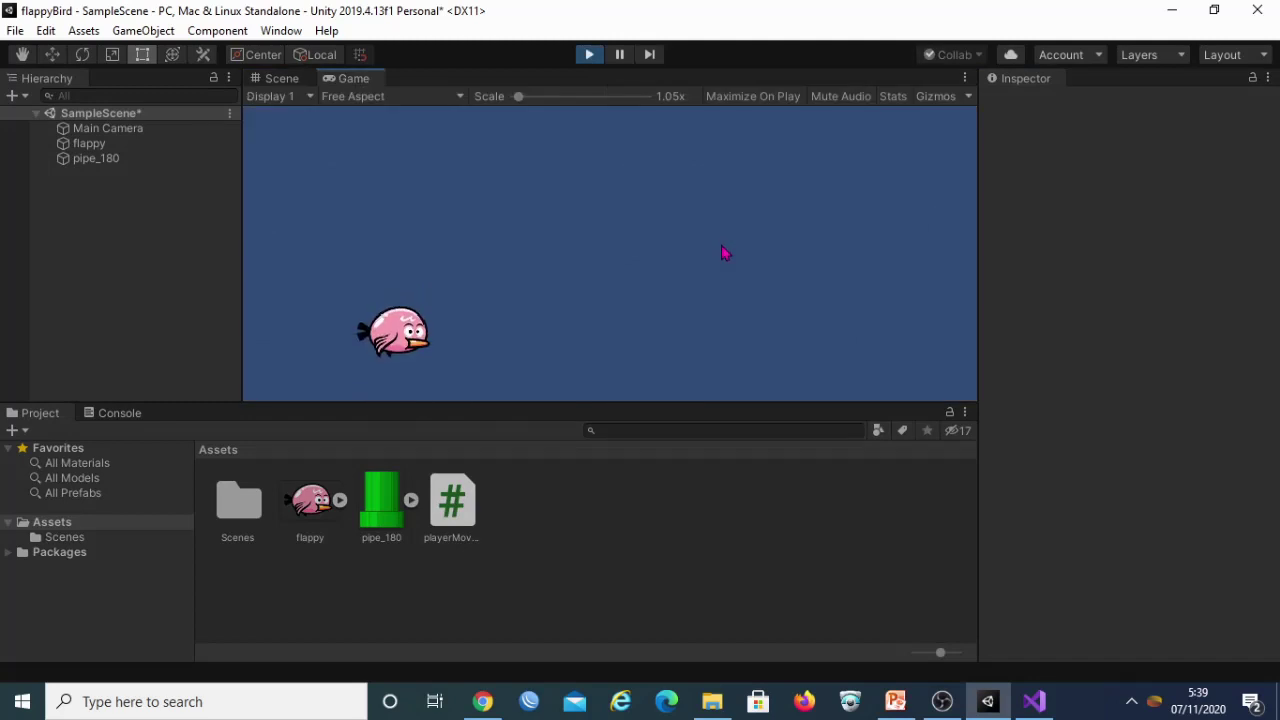
{"action": "key", "text": "space"}
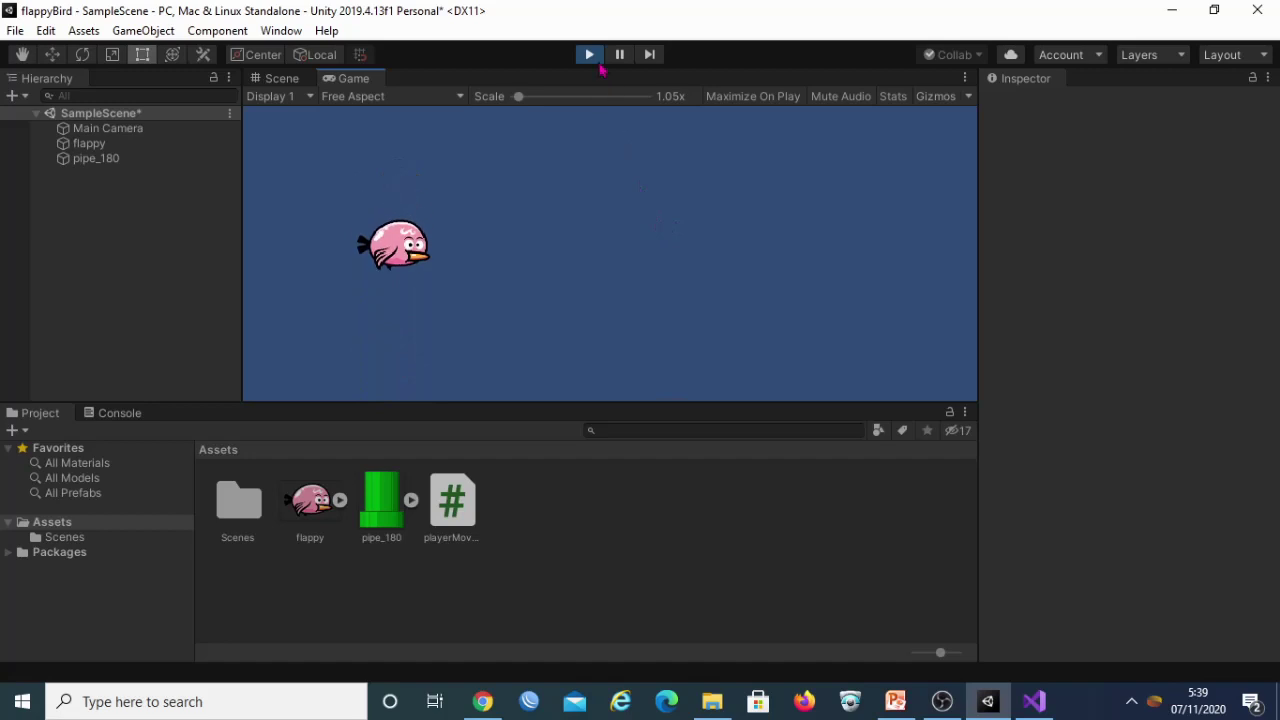
{"action": "left_click", "coordinate": [589, 54]}
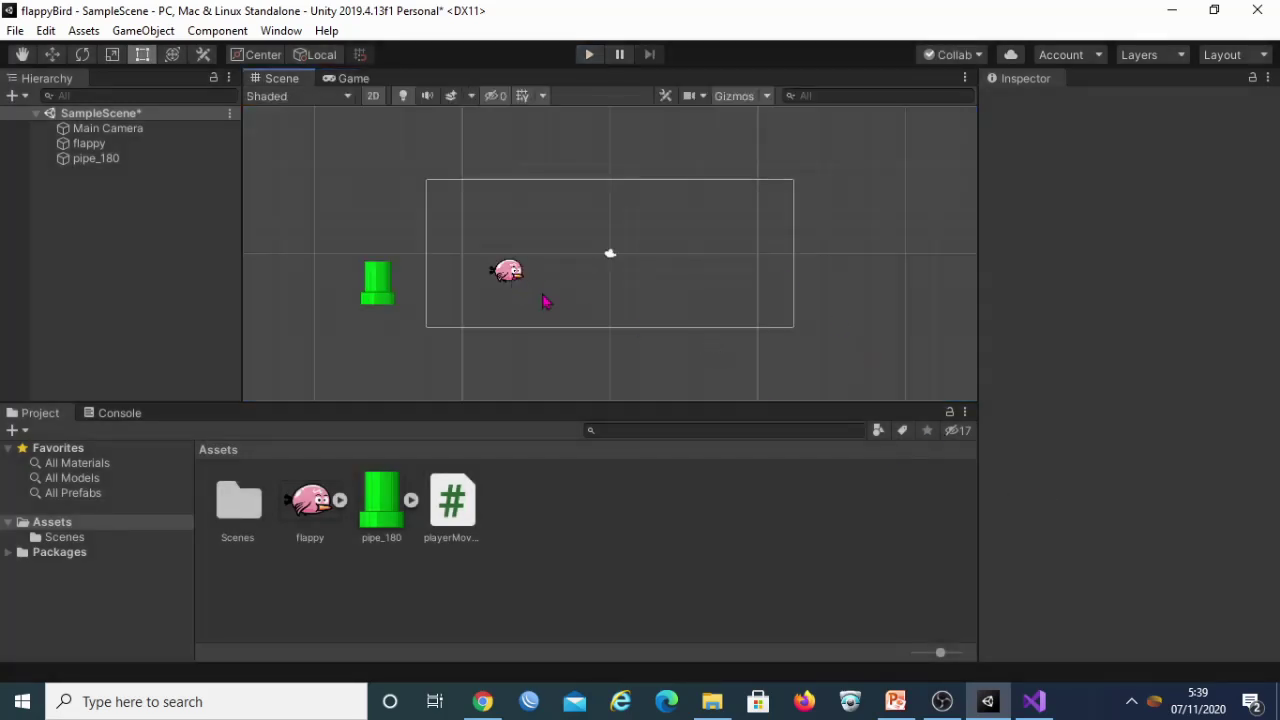
Set the bird's Jump Force to 100 and try it briefly in Play mode.
{"action": "left_click", "coordinate": [518, 280]}
{"action": "scroll", "coordinate": [1143, 615], "scroll_direction": "down", "scroll_amount": 5}
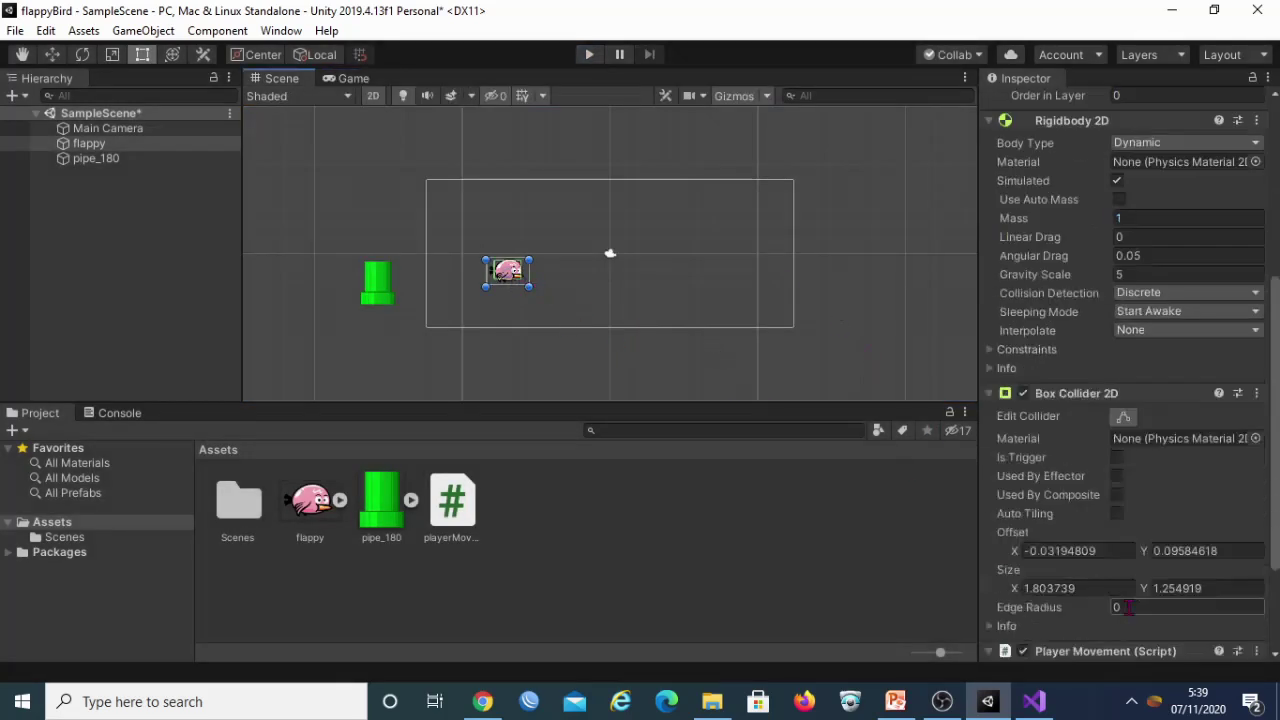
{"action": "left_click", "coordinate": [1125, 548]}
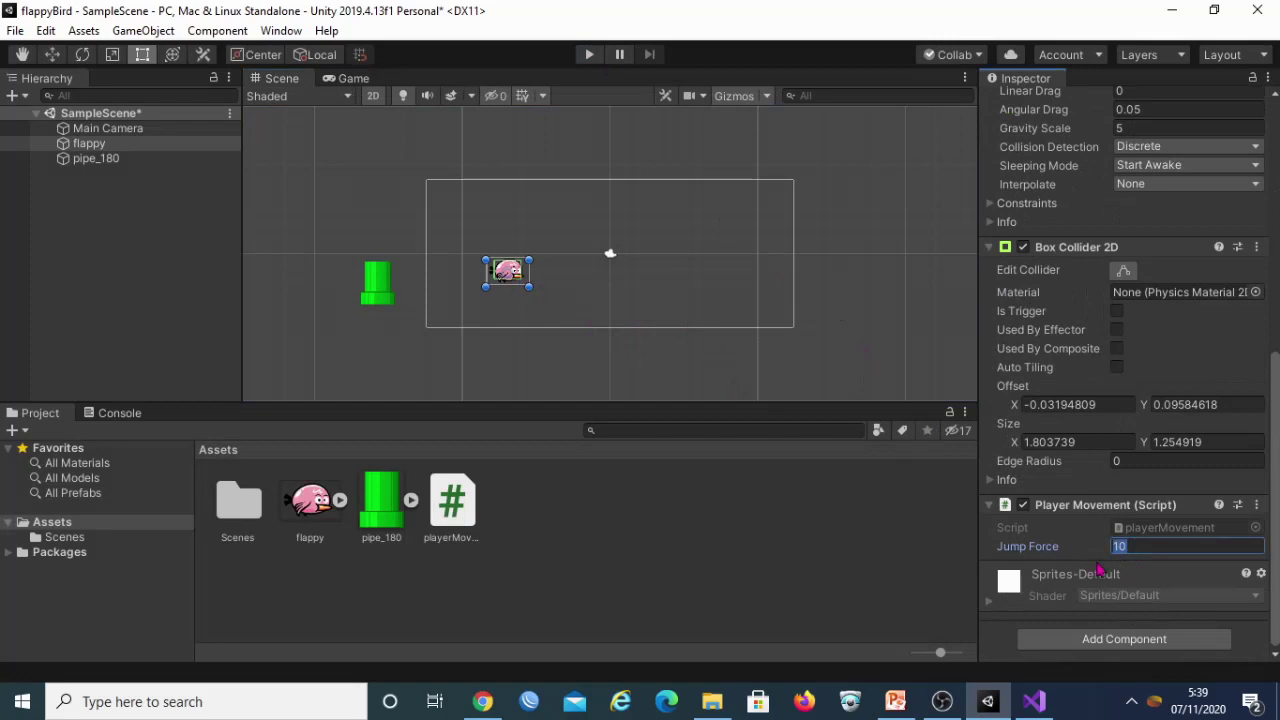
{"action": "type", "text": "100"}
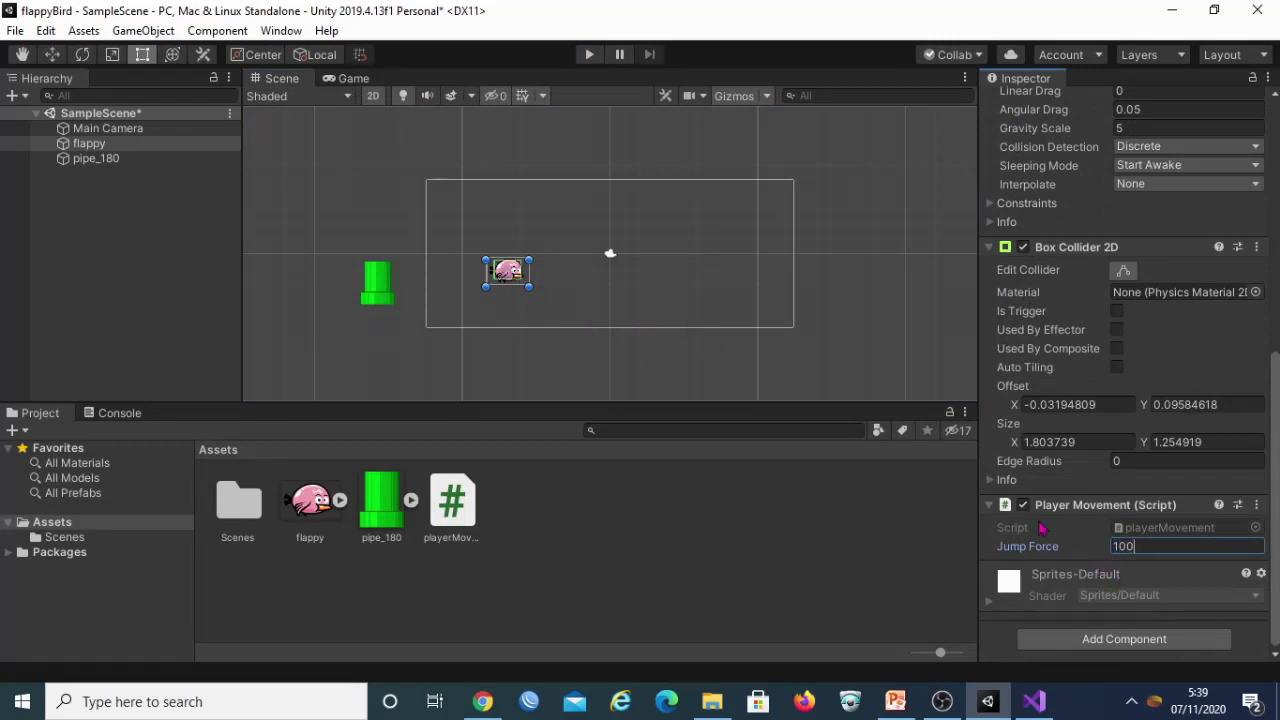
{"action": "left_click", "coordinate": [589, 55]}
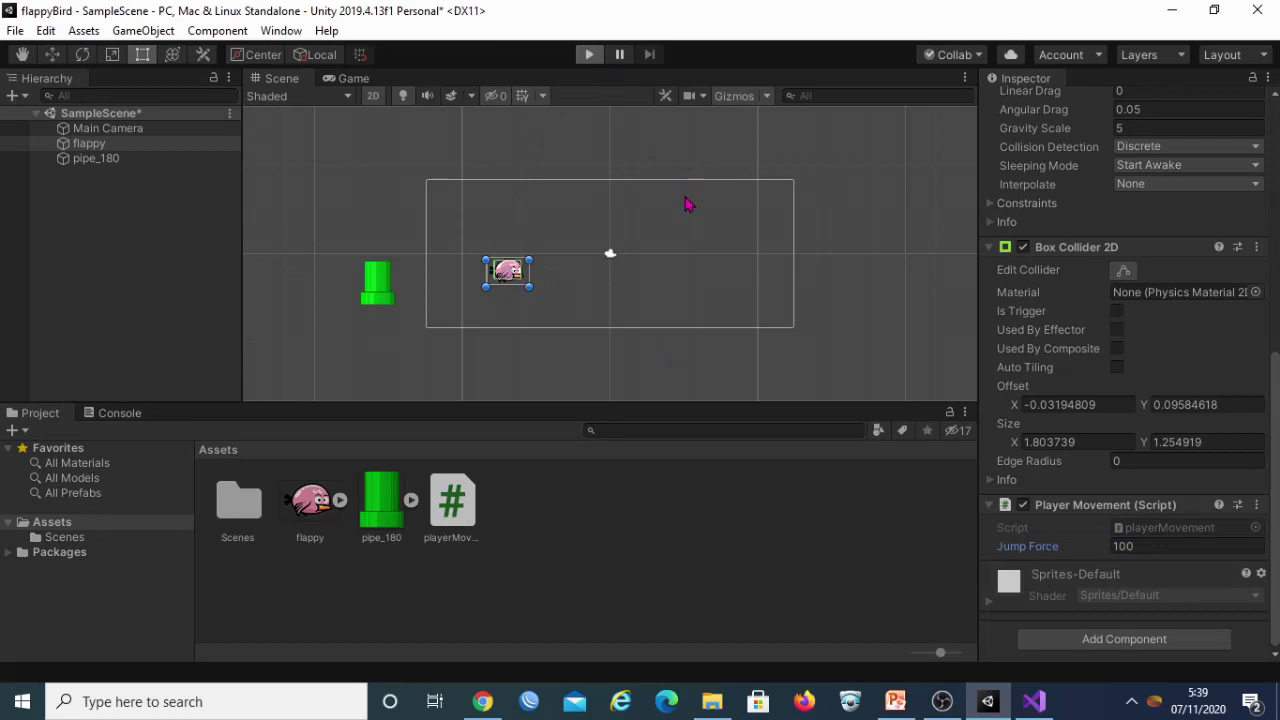
{"action": "left_click", "coordinate": [596, 58]}
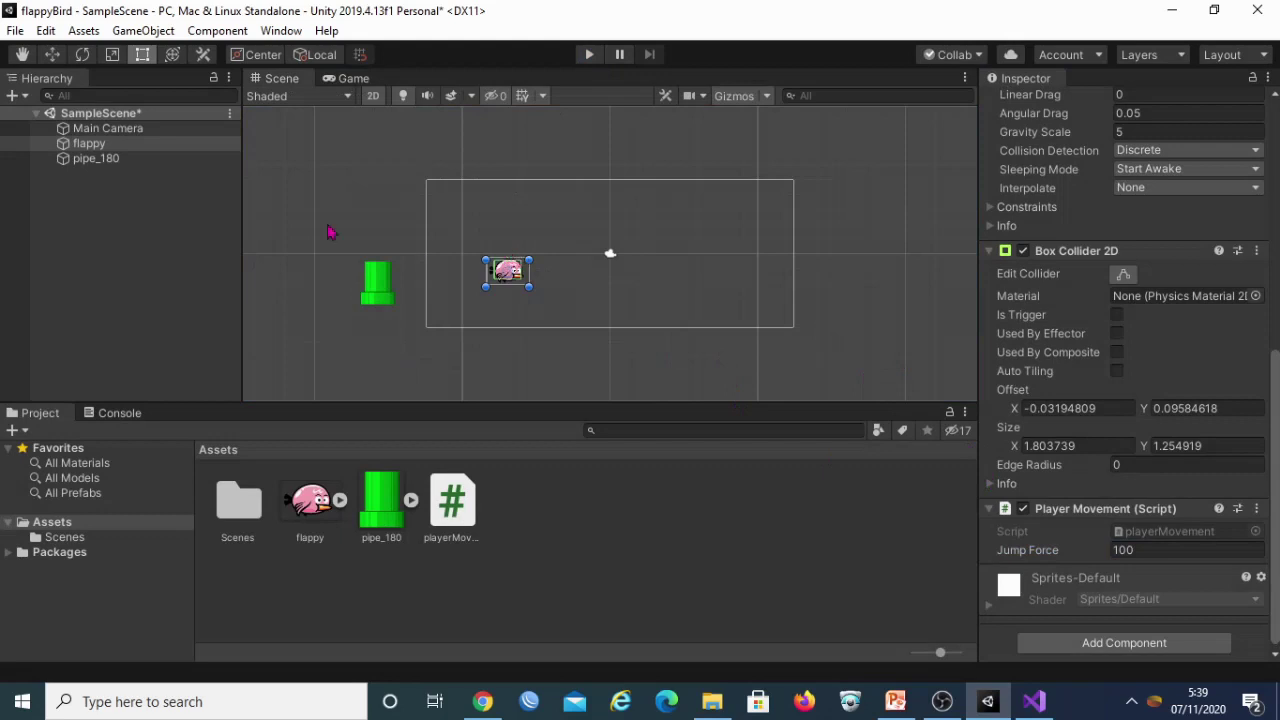
Set Jump Force to 20 and test the bird's jumps with Space before stopping.
{"action": "left_click", "coordinate": [150, 148]}
{"action": "left_click", "coordinate": [1117, 551]}
{"action": "type", "text": "20"}
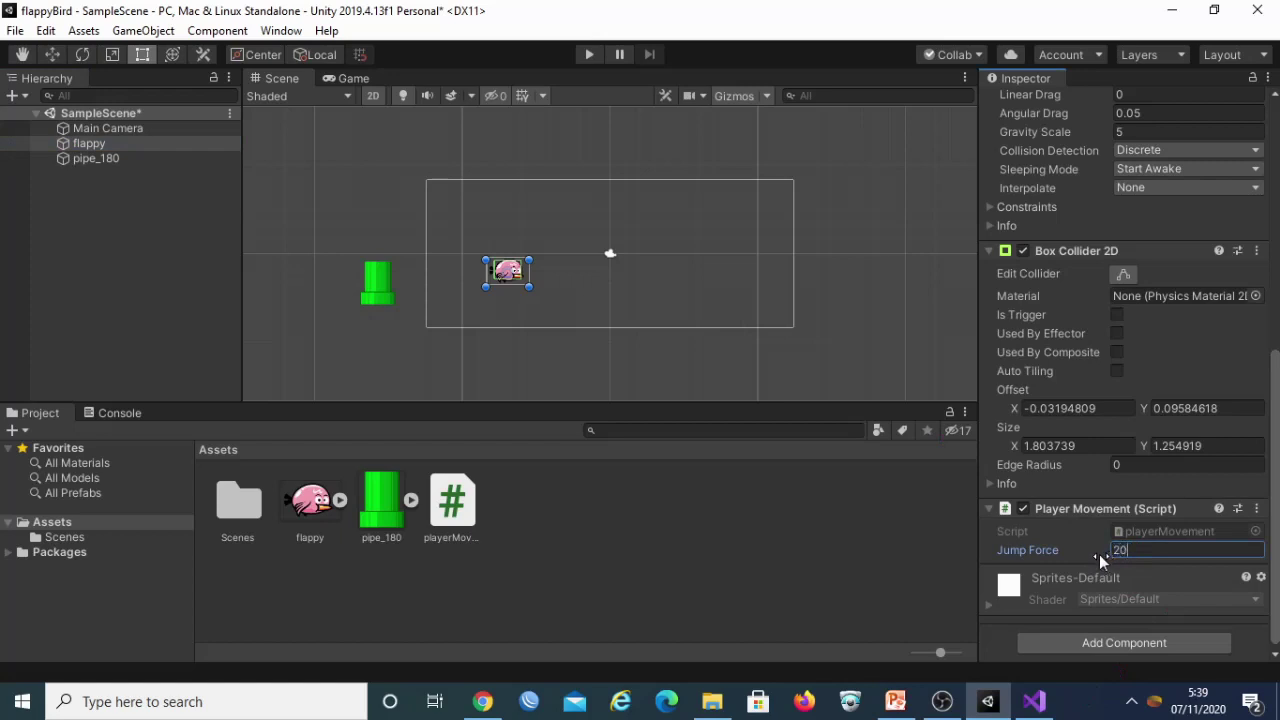
{"action": "left_click", "coordinate": [871, 288]}
{"action": "left_click", "coordinate": [592, 56]}
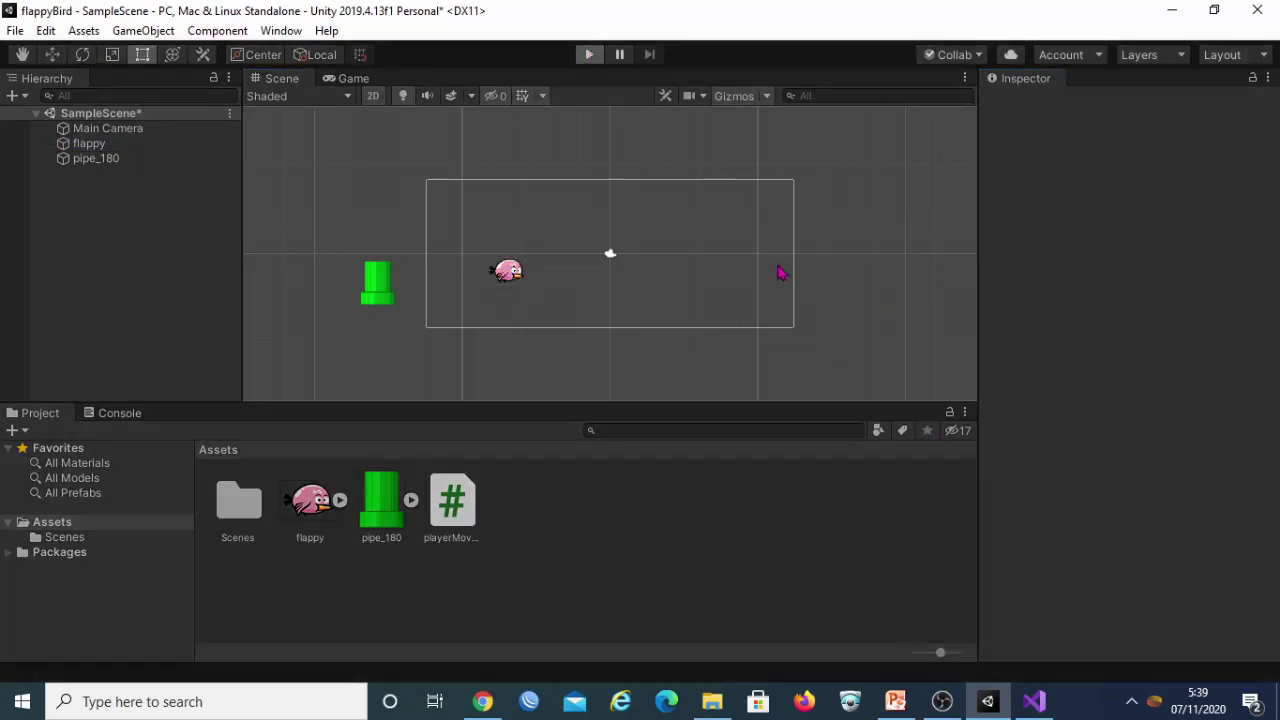
{"action": "key", "text": "space"}
{"action": "key", "text": "space"}
{"action": "key", "text": "space"}
{"action": "key", "text": "space"}
{"action": "key", "text": "space"}
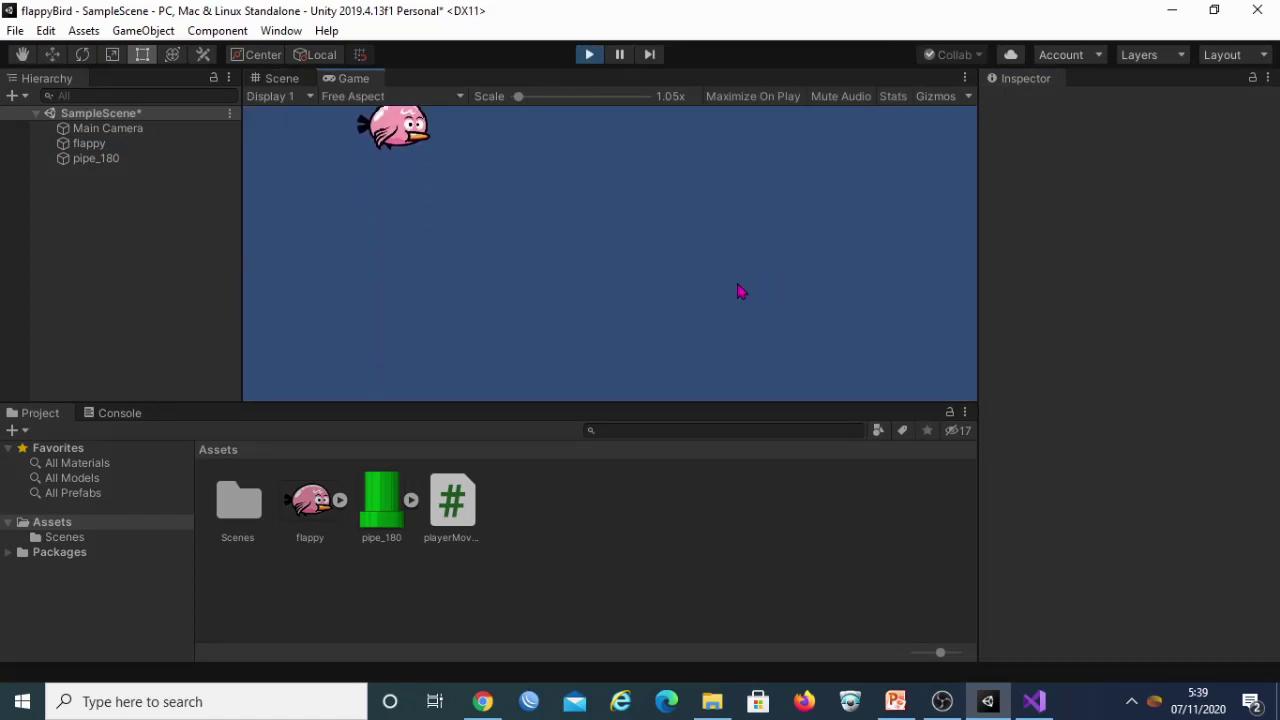
{"action": "key", "text": "space"}
{"action": "key", "text": "space"}
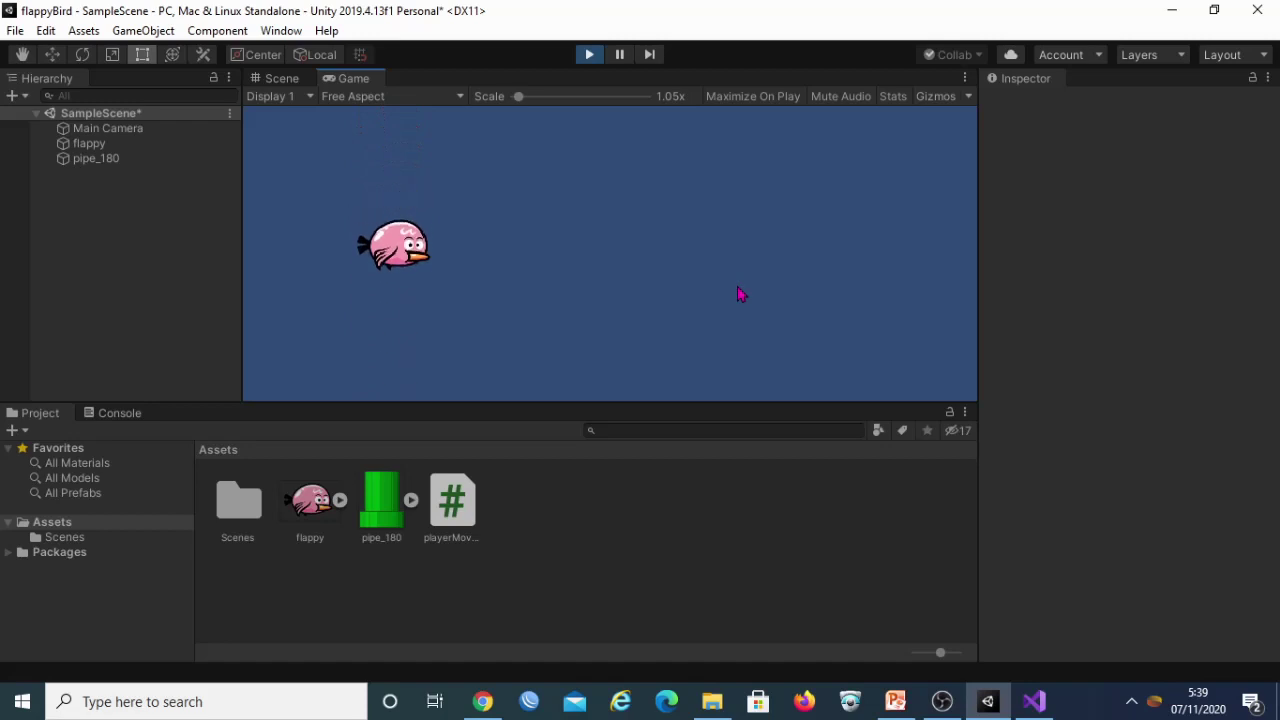
{"action": "key", "text": "space"}
{"action": "key", "text": "space"}
{"action": "key", "text": "space"}
{"action": "key", "text": "space"}
{"action": "key", "text": "space"}
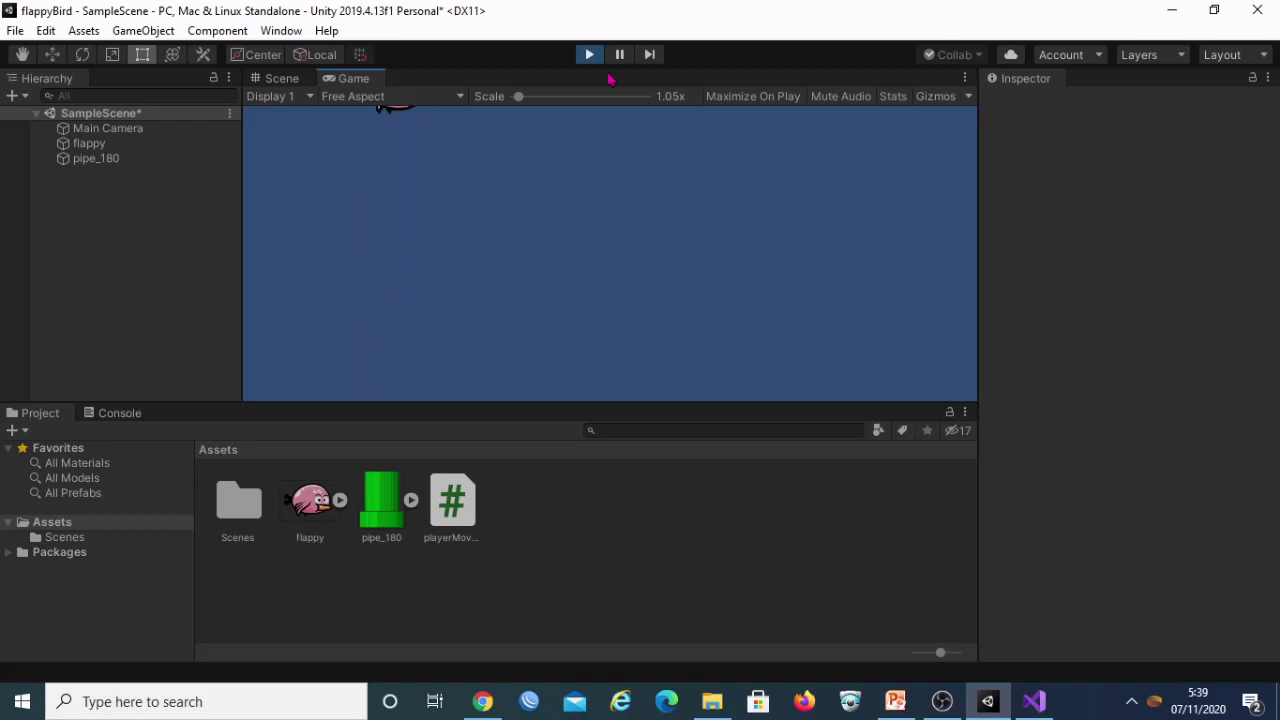
{"action": "left_click", "coordinate": [589, 54]}
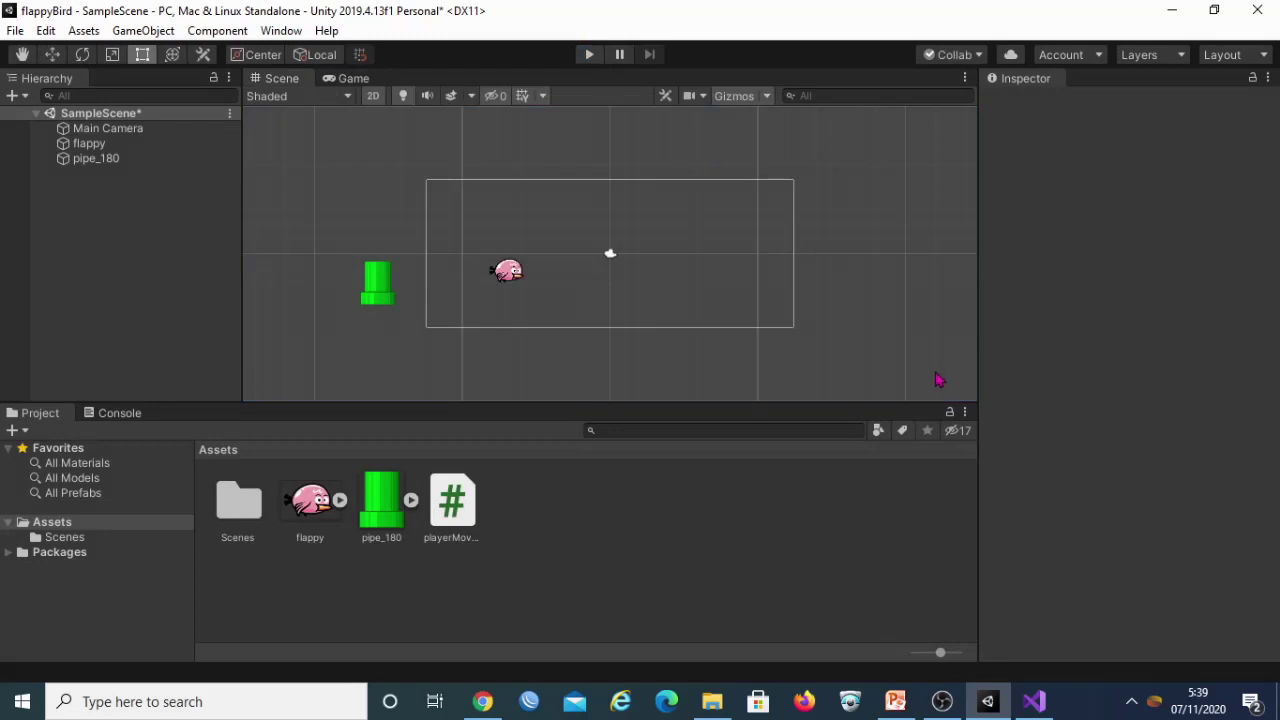
Give the flappy bird Gravity Scale 3 and Jump Force 10.
{"action": "left_click", "coordinate": [508, 273]}
{"action": "scroll", "coordinate": [1150, 585], "scroll_direction": "down", "scroll_amount": 3}
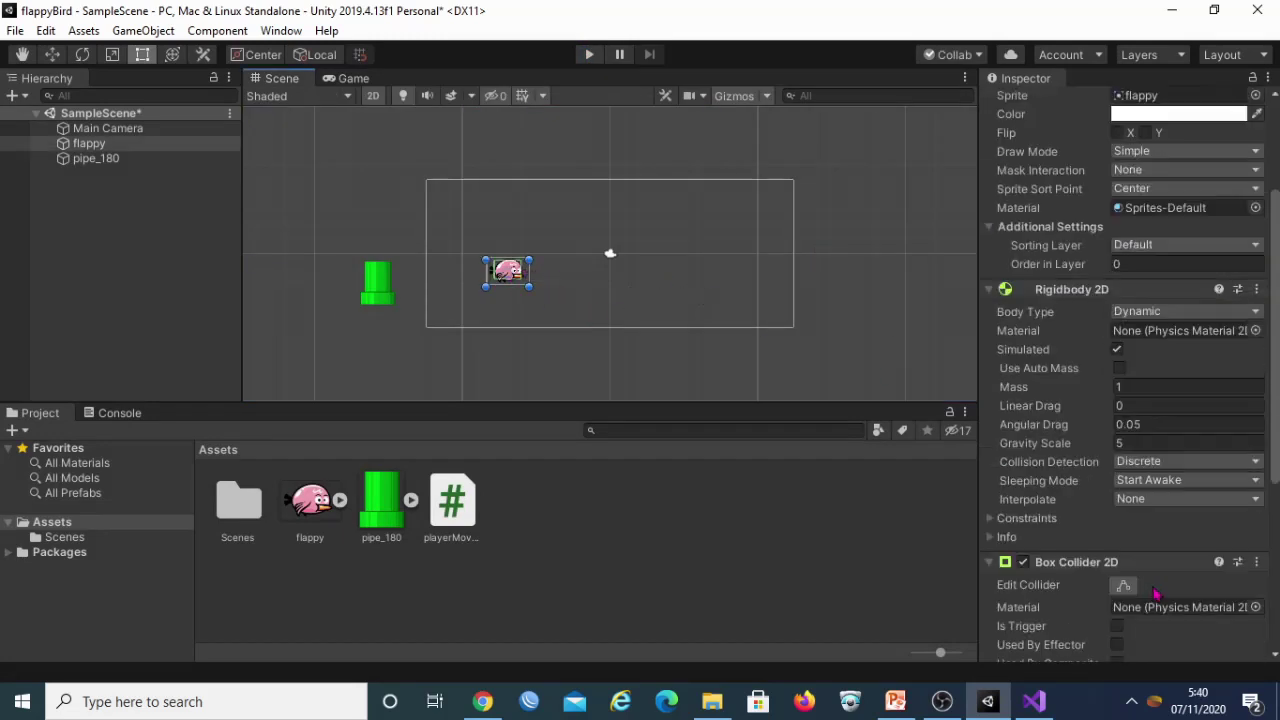
{"action": "left_click", "coordinate": [1133, 443]}
{"action": "left_click", "coordinate": [1135, 443]}
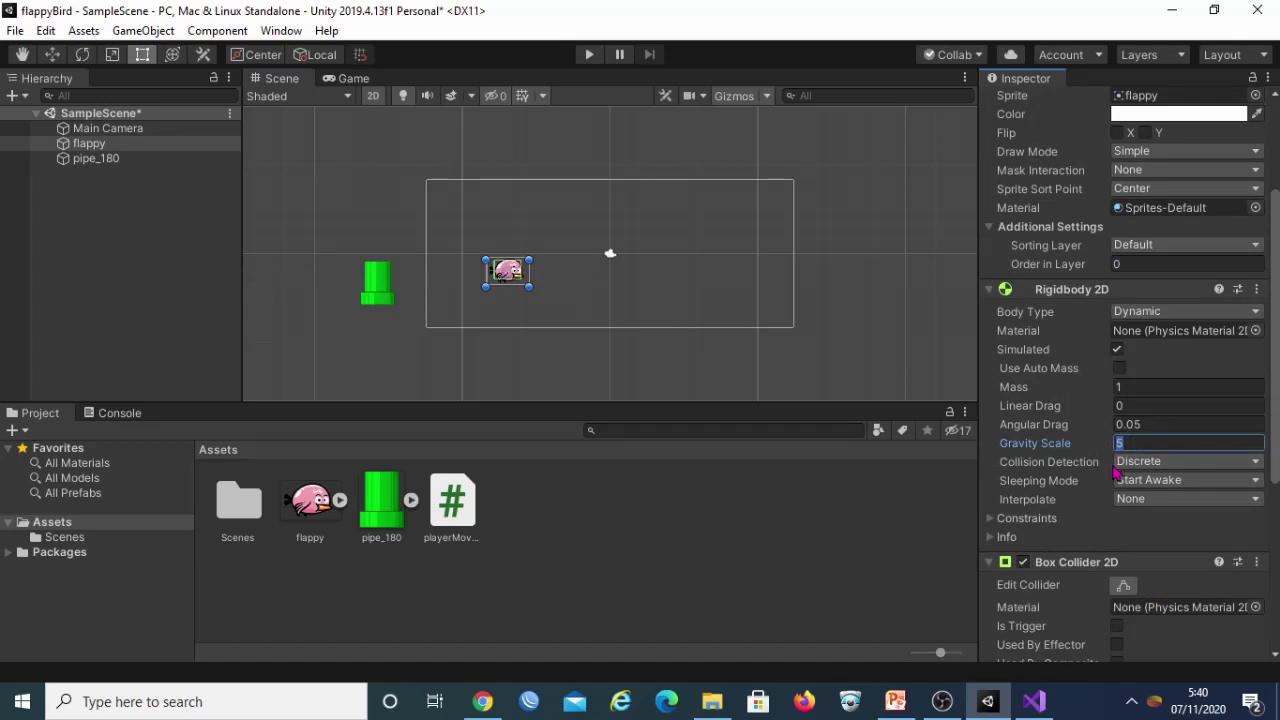
{"action": "type", "text": "3"}
{"action": "scroll", "coordinate": [1140, 540], "scroll_direction": "down", "scroll_amount": 5}
{"action": "left_click", "coordinate": [1137, 546]}
{"action": "type", "text": "10"}
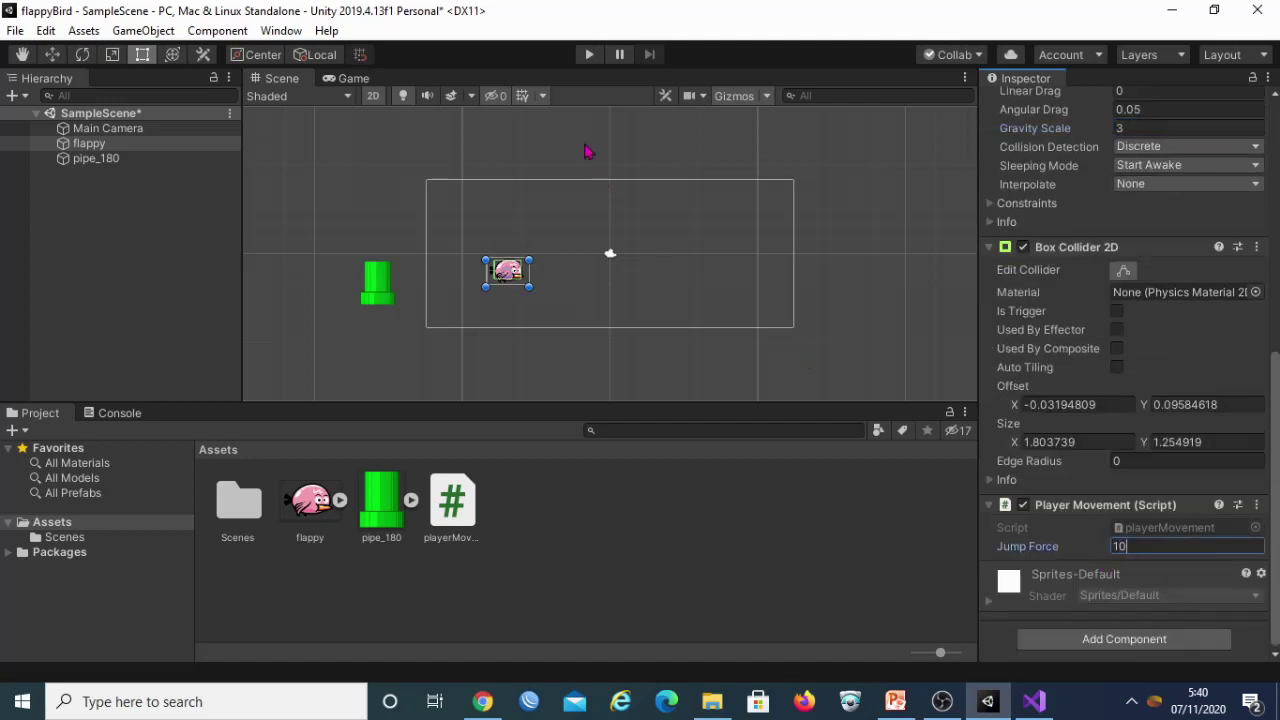
Play the game, clicking repeatedly to make the bird jump, then stop.
{"action": "left_click", "coordinate": [589, 54]}
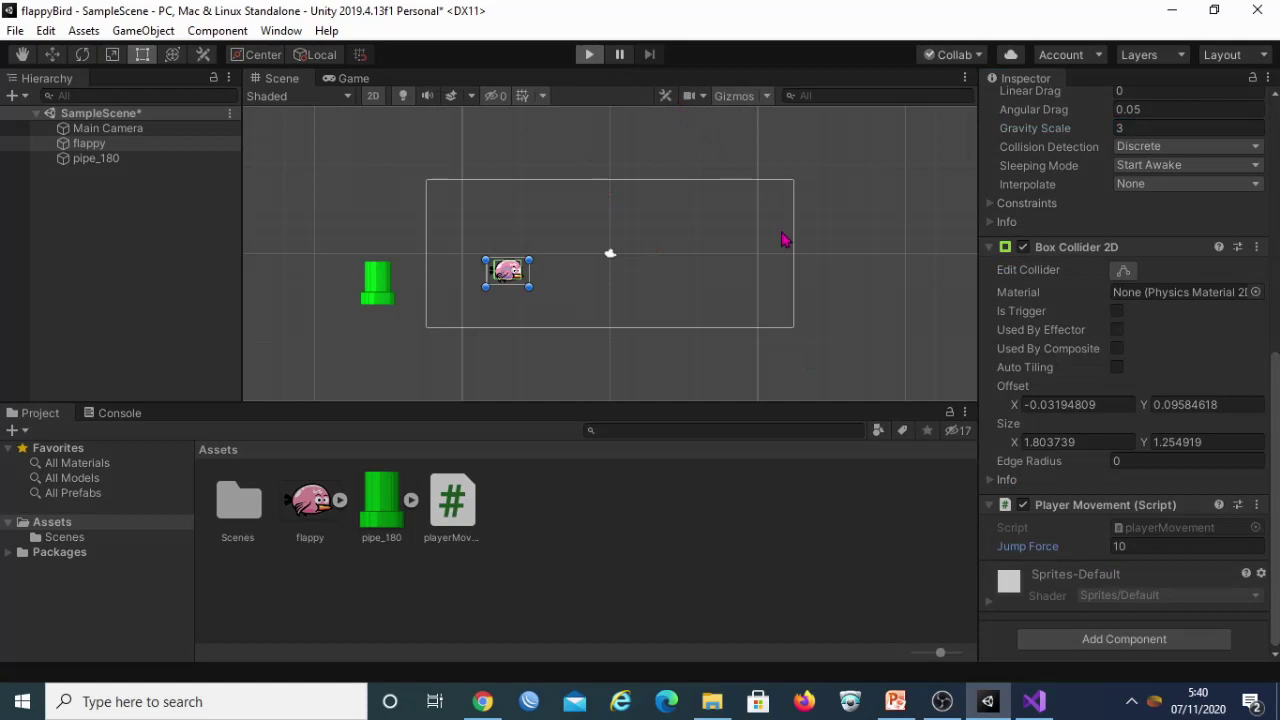
{"action": "left_click", "coordinate": [700, 254]}
{"action": "left_click", "coordinate": [703, 255]}
{"action": "left_click", "coordinate": [703, 258]}
{"action": "left_click", "coordinate": [703, 260]}
{"action": "left_click", "coordinate": [703, 260]}
{"action": "left_click", "coordinate": [703, 260]}
{"action": "left_click", "coordinate": [703, 262]}
{"action": "left_click", "coordinate": [703, 262]}
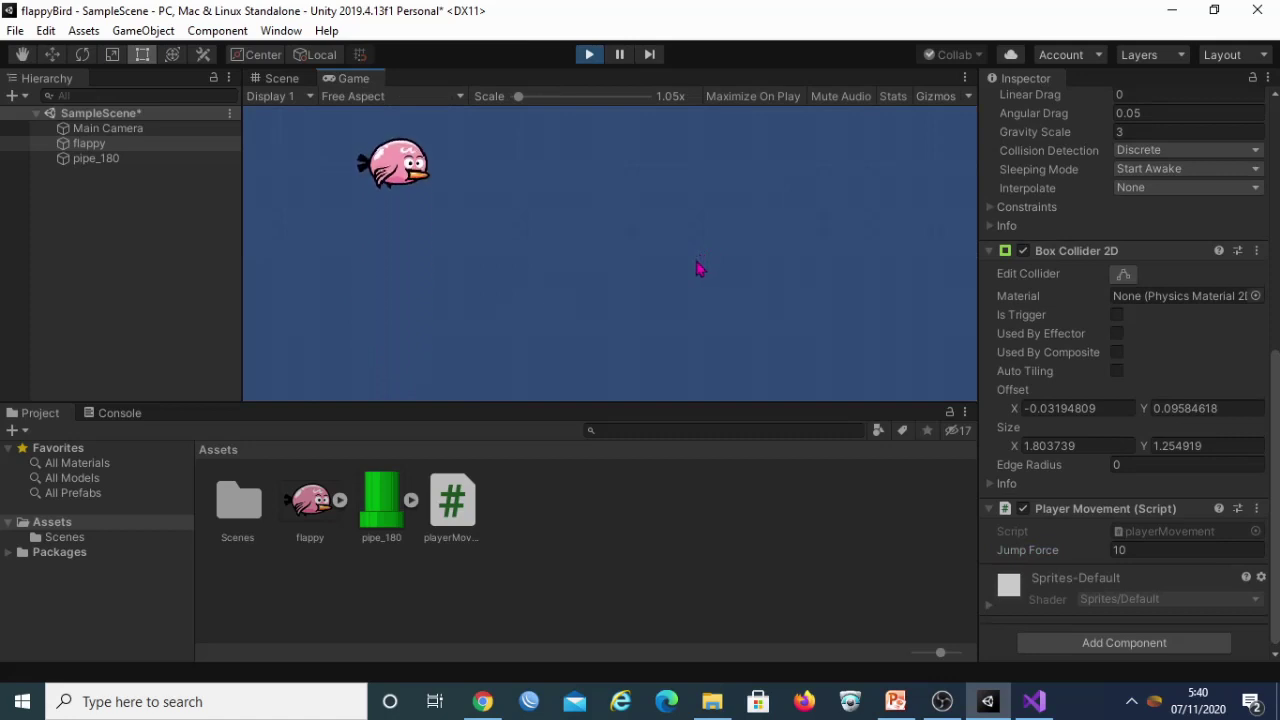
{"action": "left_click", "coordinate": [586, 58]}
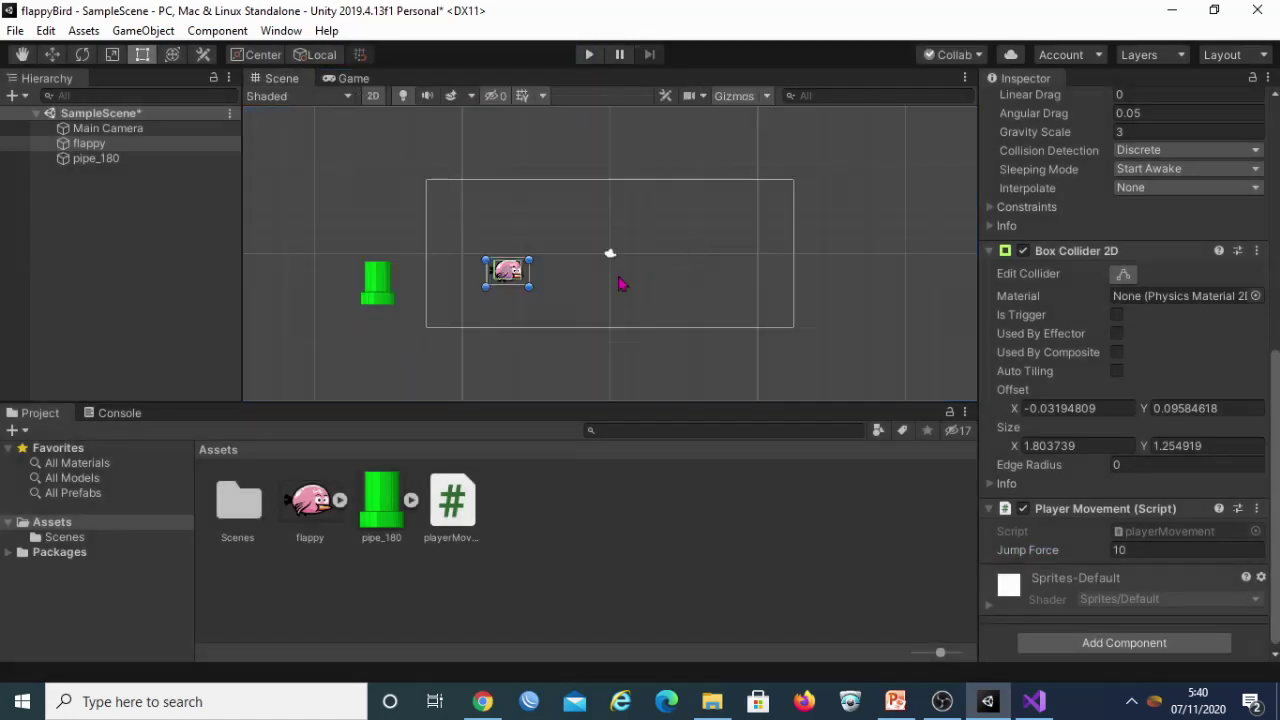
Drag the bird toward the centre of the camera frame.
{"action": "left_click_drag", "start_coordinate": [519, 274], "coordinate": [598, 258]}
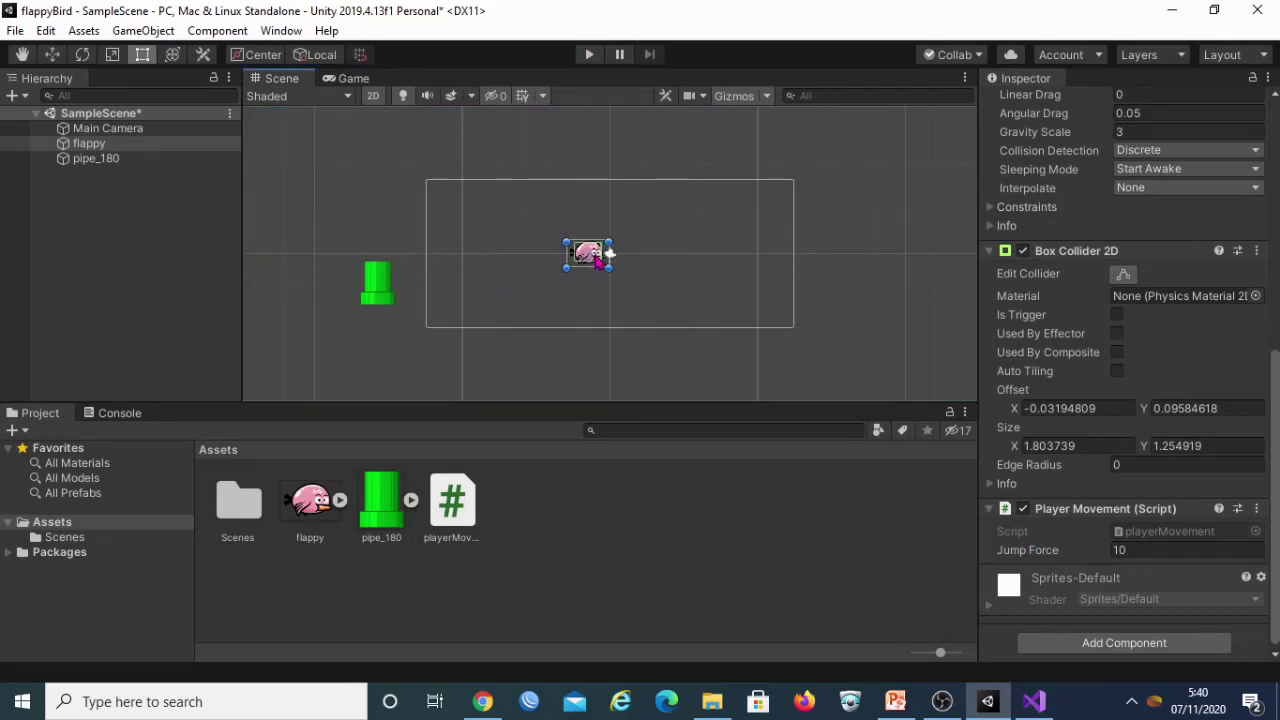
{"action": "left_click", "coordinate": [843, 247]}
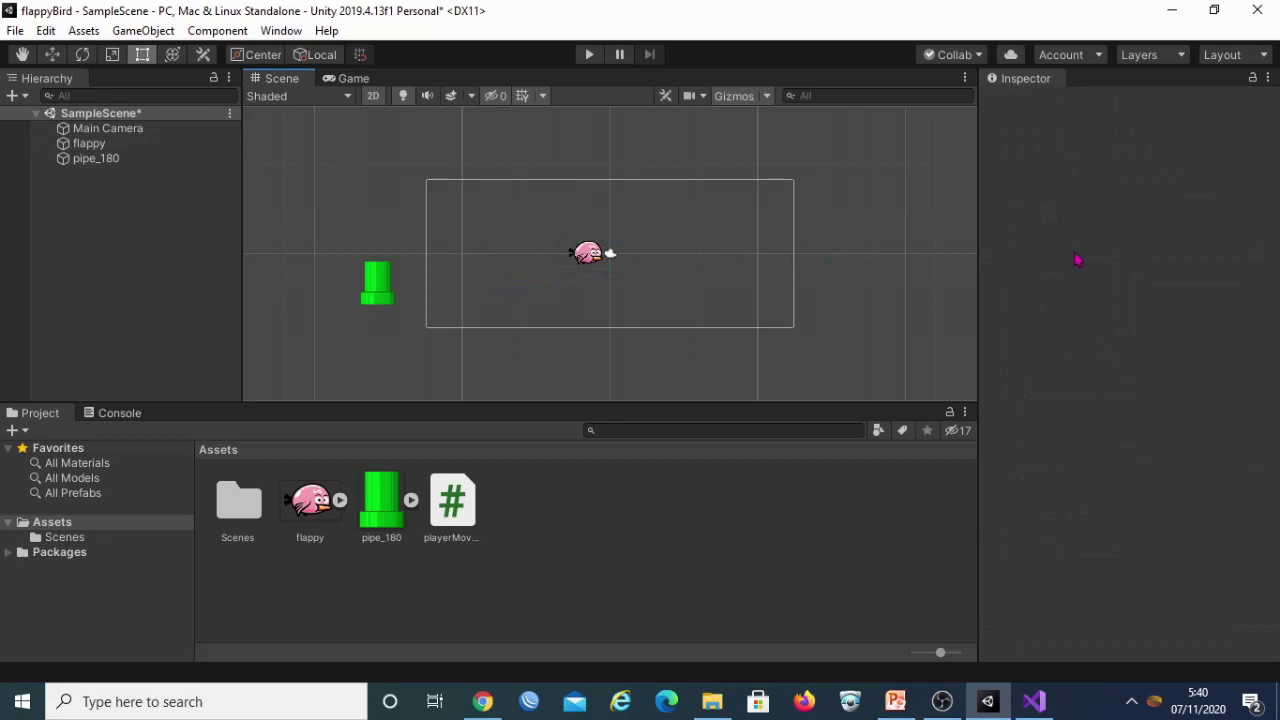
{"action": "key", "text": "alt+Tab"}
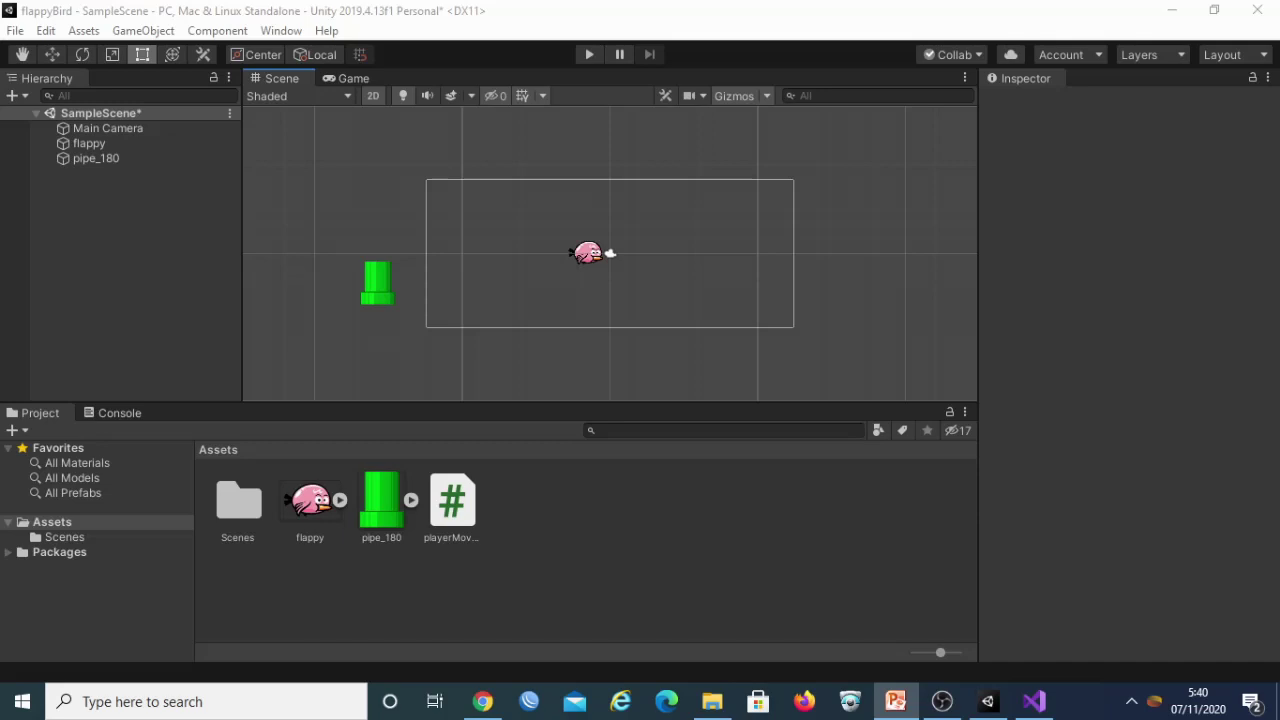
Move pipe_180 into the camera frame's right side and stretch it vertically.
{"action": "left_click", "coordinate": [412, 290]}
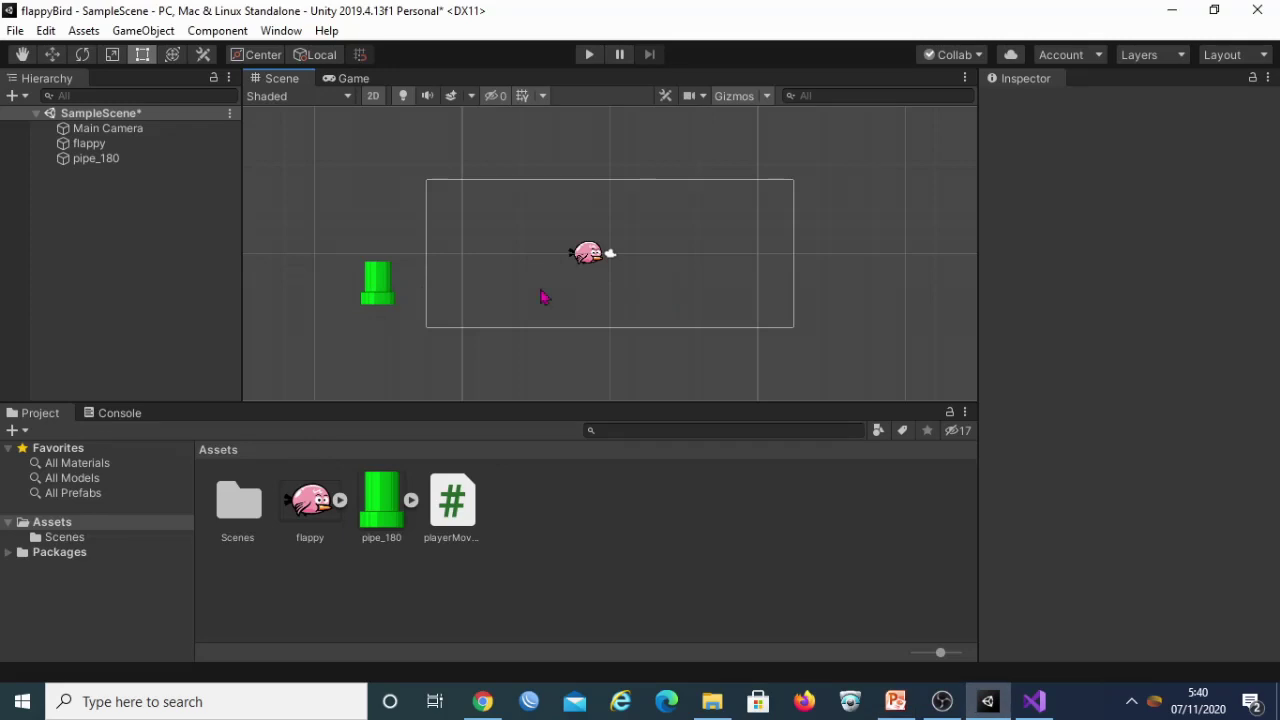
{"action": "mouse_move", "coordinate": [384, 288]}
{"action": "left_mouse_down"}
{"action": "mouse_move", "coordinate": [724, 231]}
{"action": "mouse_move", "coordinate": [737, 214]}
{"action": "left_mouse_up"}
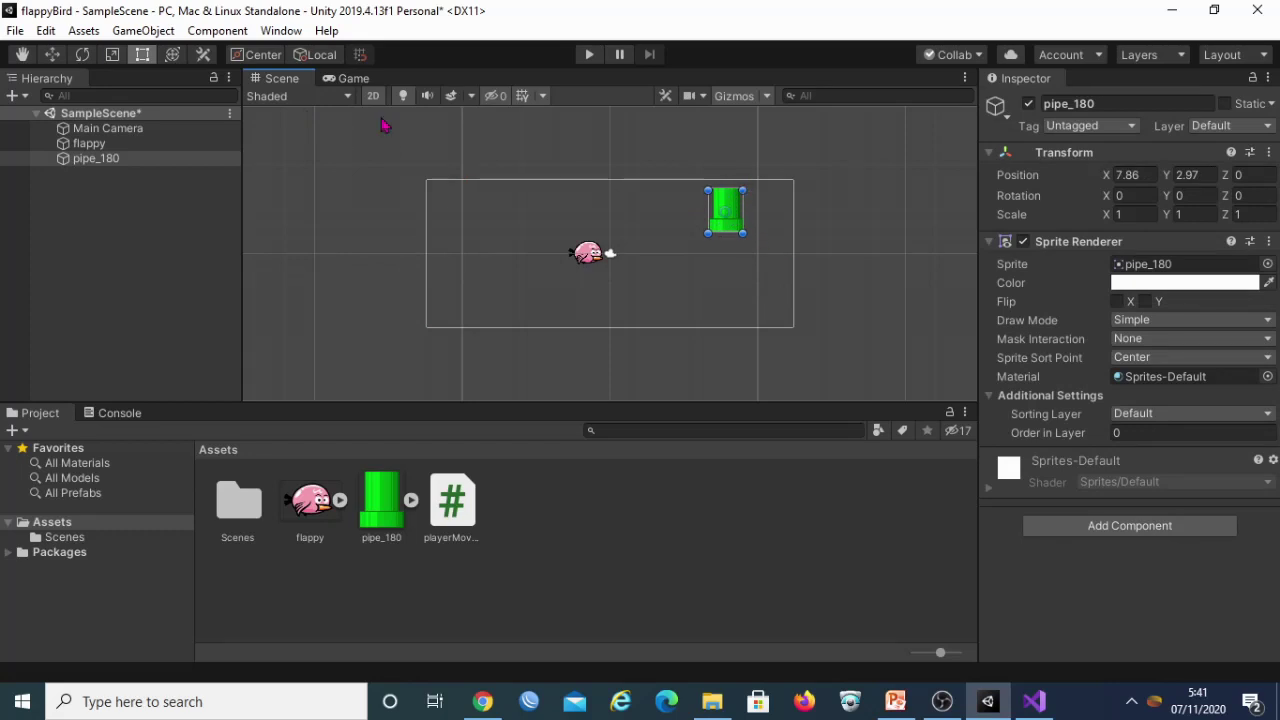
{"action": "left_click", "coordinate": [106, 58]}
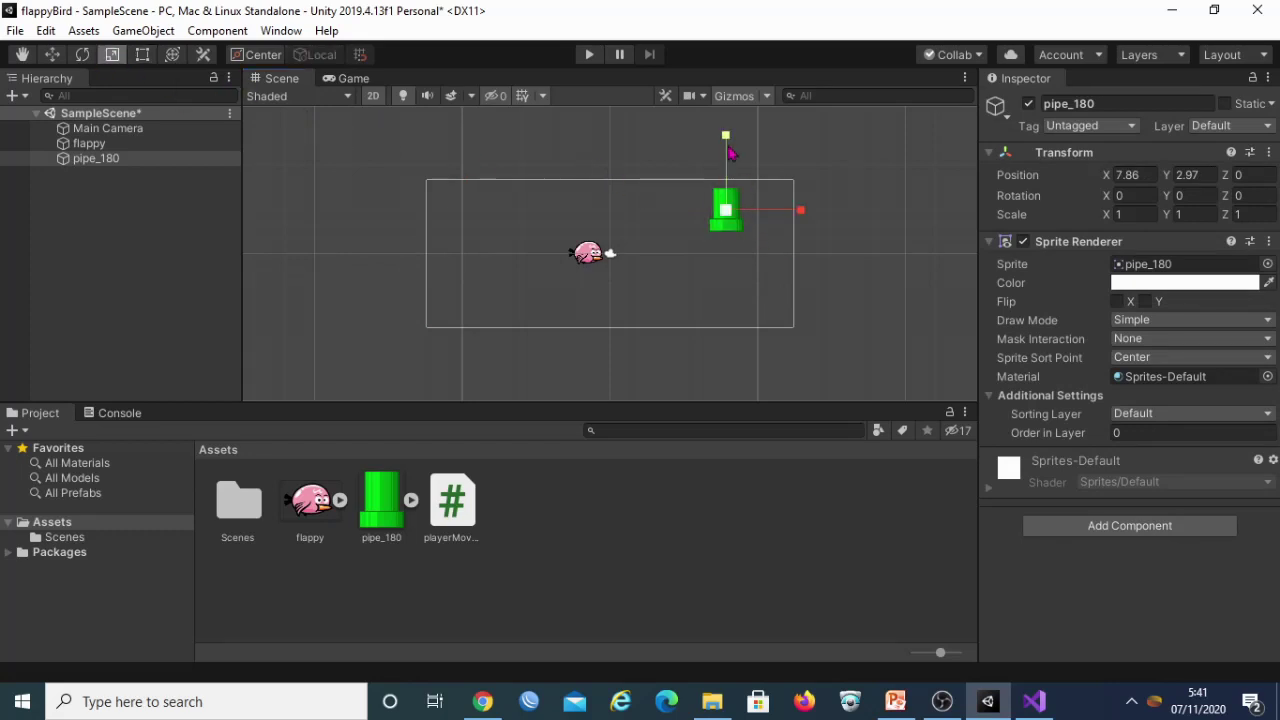
{"action": "left_click_drag", "start_coordinate": [726, 135], "coordinate": [726, 95]}
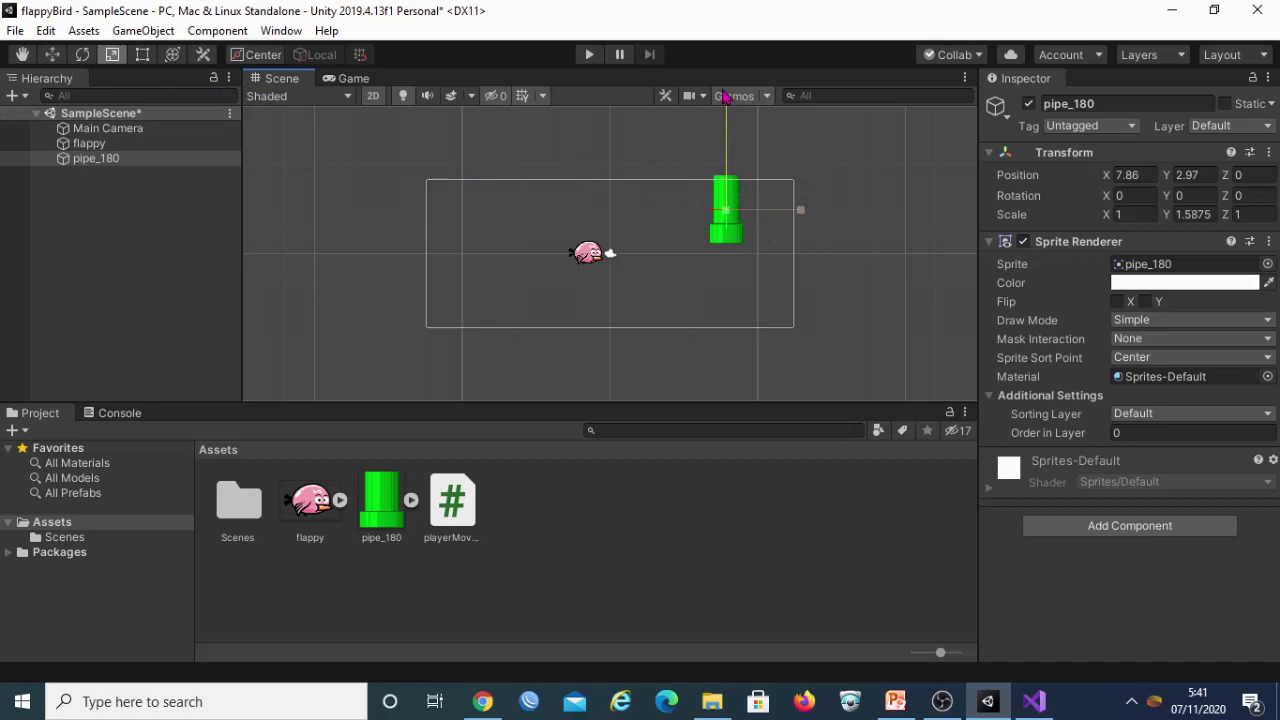
{"action": "mouse_move", "coordinate": [726, 136]}
{"action": "left_mouse_down"}
{"action": "mouse_move", "coordinate": [726, 117]}
{"action": "mouse_move", "coordinate": [725, 143]}
{"action": "left_mouse_up"}
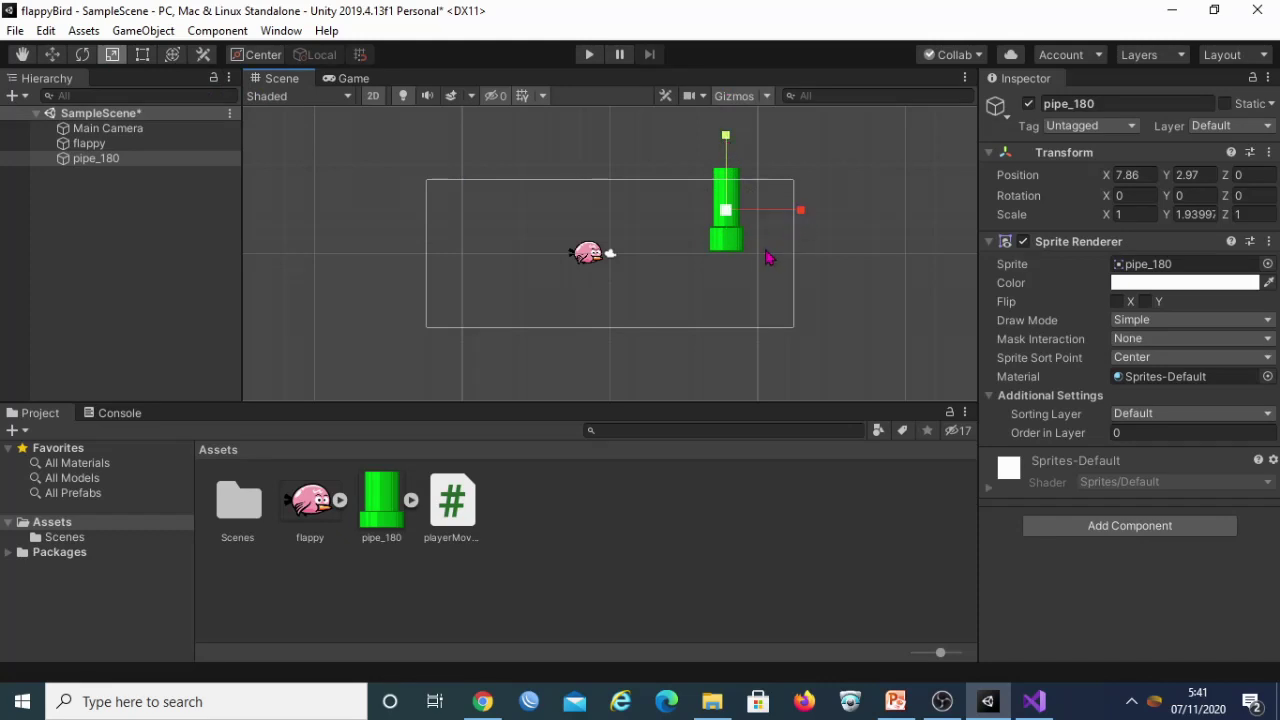
{"action": "mouse_move", "coordinate": [726, 137]}
{"action": "left_mouse_down"}
{"action": "mouse_move", "coordinate": [729, 151]}
{"action": "mouse_move", "coordinate": [728, 140]}
{"action": "left_mouse_up"}
Lower the pipe slightly and duplicate it as pipe_180 (1).
{"action": "left_click", "coordinate": [52, 54]}
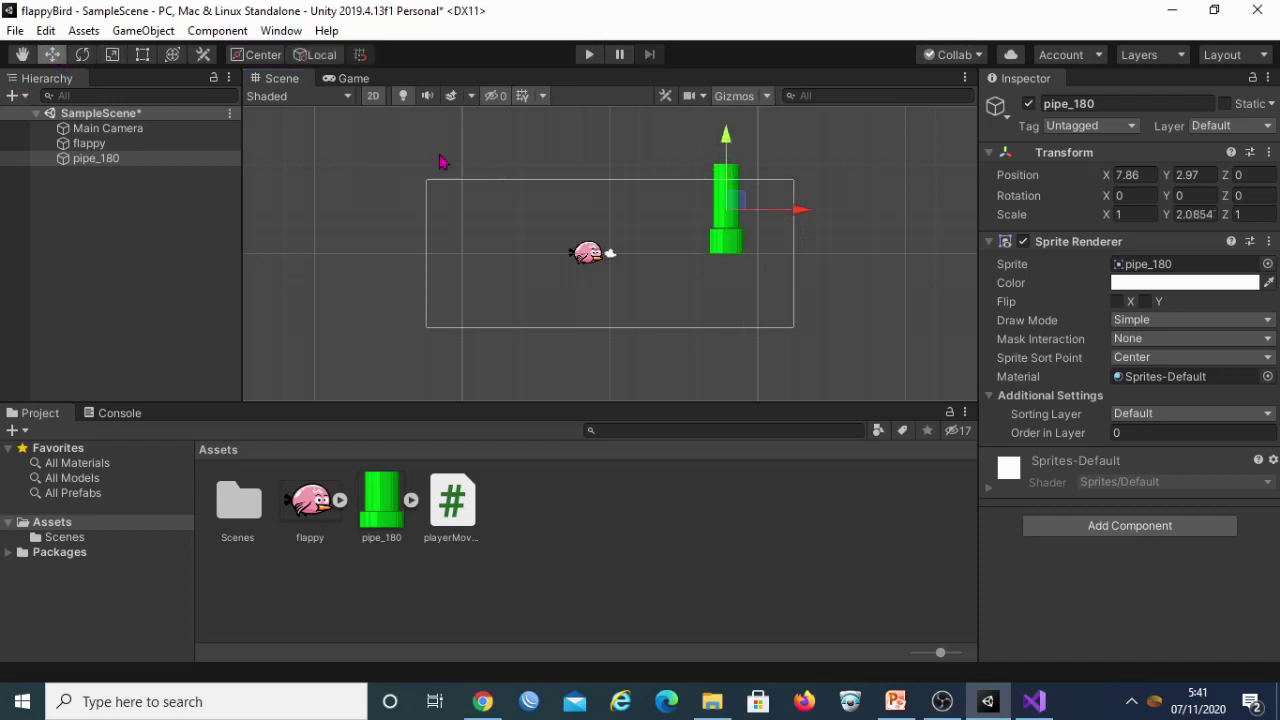
{"action": "mouse_move", "coordinate": [733, 177]}
{"action": "left_mouse_down"}
{"action": "mouse_move", "coordinate": [733, 197]}
{"action": "mouse_move", "coordinate": [731, 179]}
{"action": "left_mouse_up"}
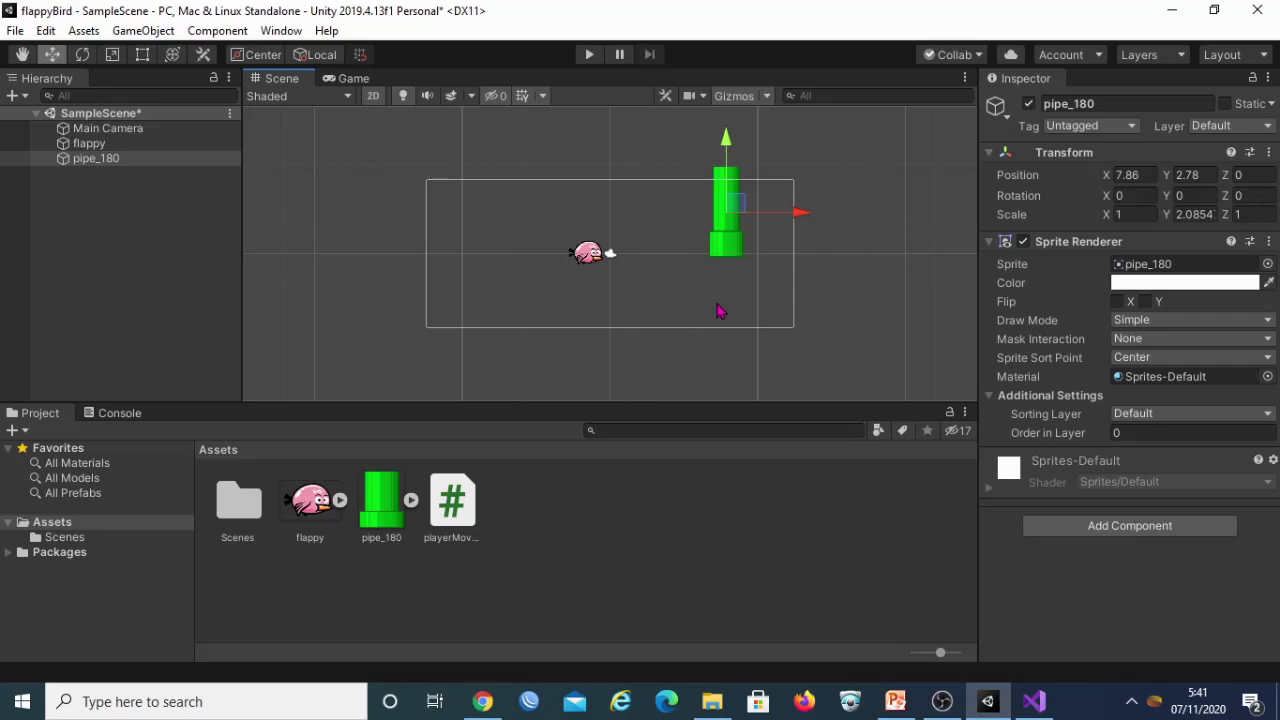
{"action": "key", "text": "ctrl+d"}
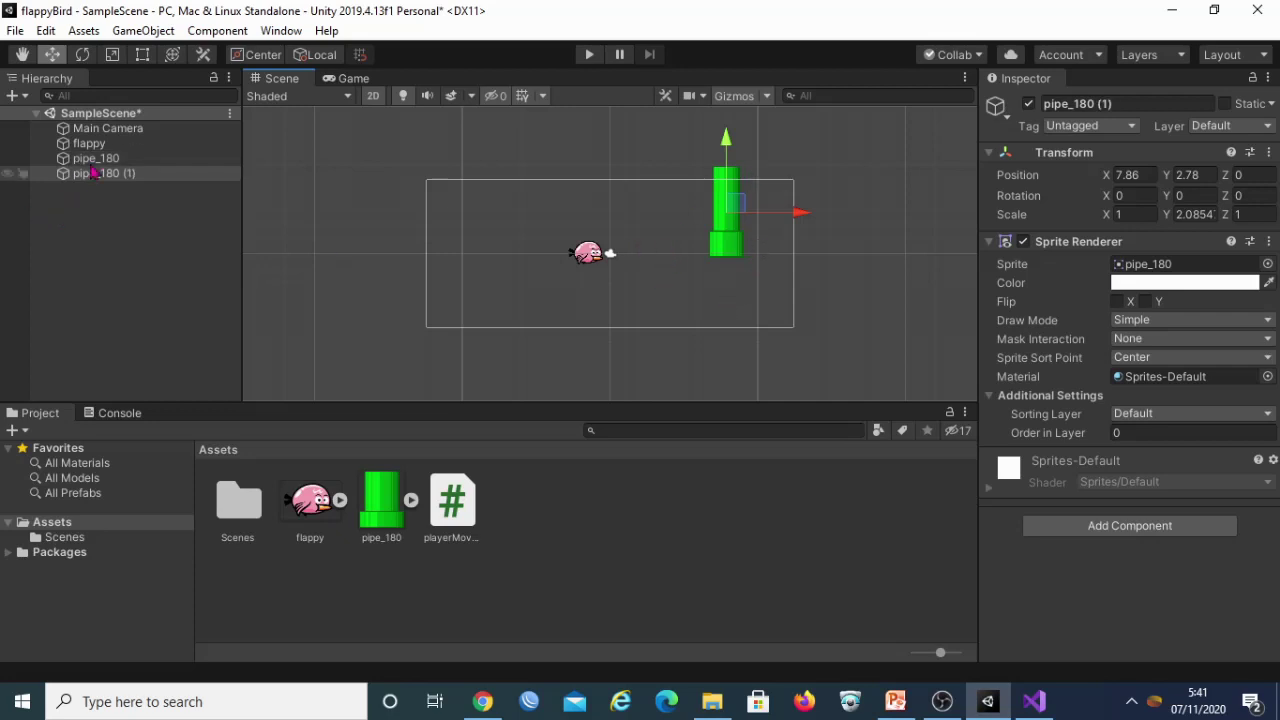
Move the original pipe_180 down to the bottom of the camera frame.
{"action": "left_click", "coordinate": [100, 161]}
{"action": "left_click", "coordinate": [105, 174]}
{"action": "left_click", "coordinate": [100, 159]}
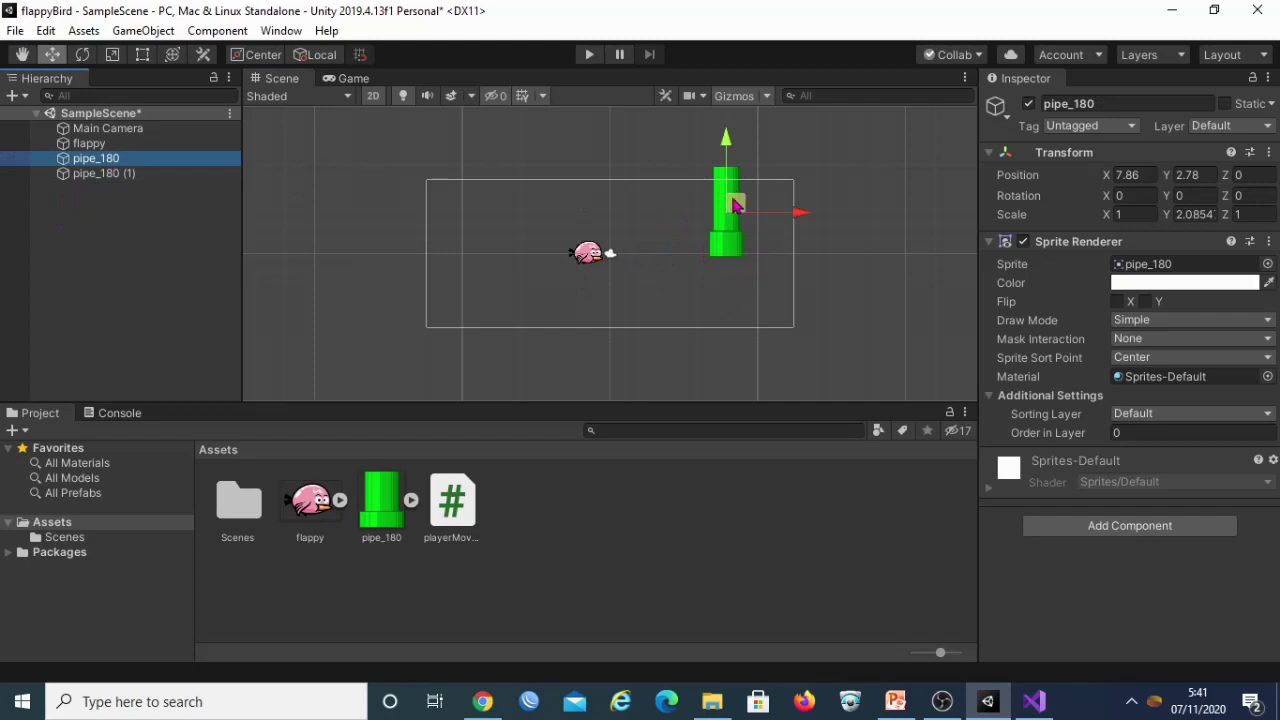
{"action": "left_click_drag", "start_coordinate": [737, 206], "coordinate": [735, 245]}
{"action": "key", "text": "ctrl+z"}
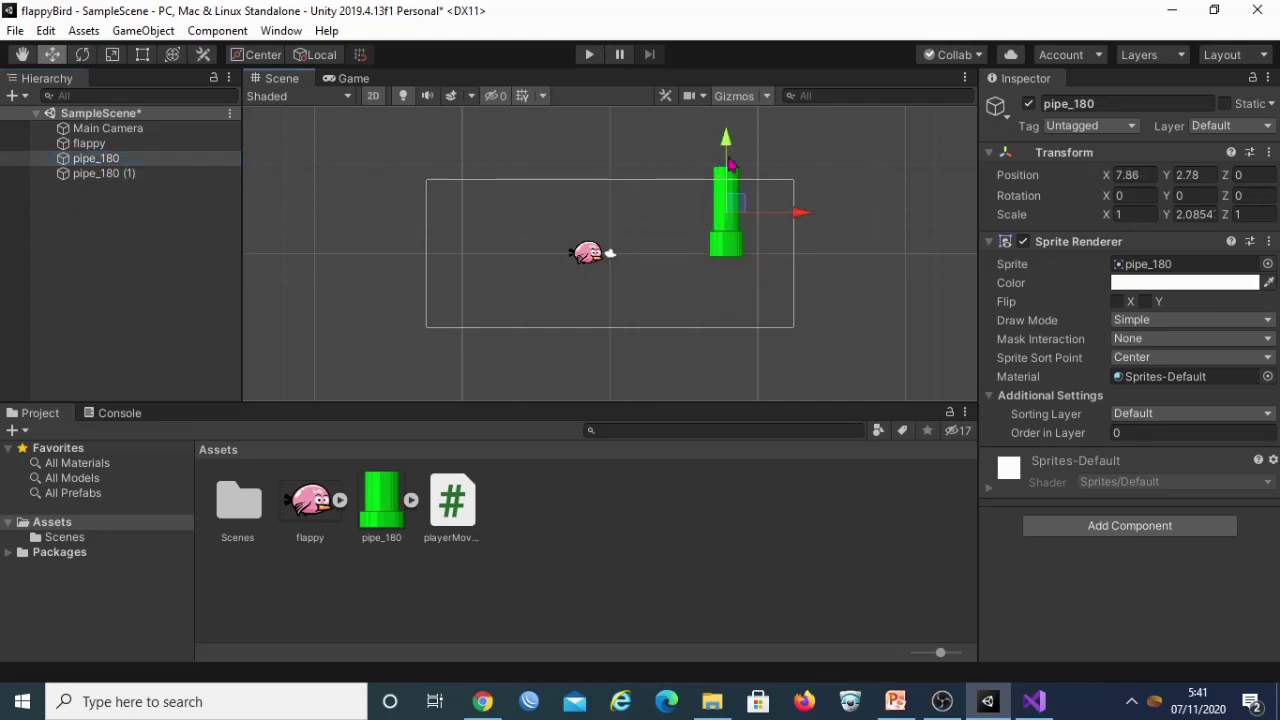
{"action": "left_click_drag", "start_coordinate": [727, 145], "coordinate": [726, 279]}
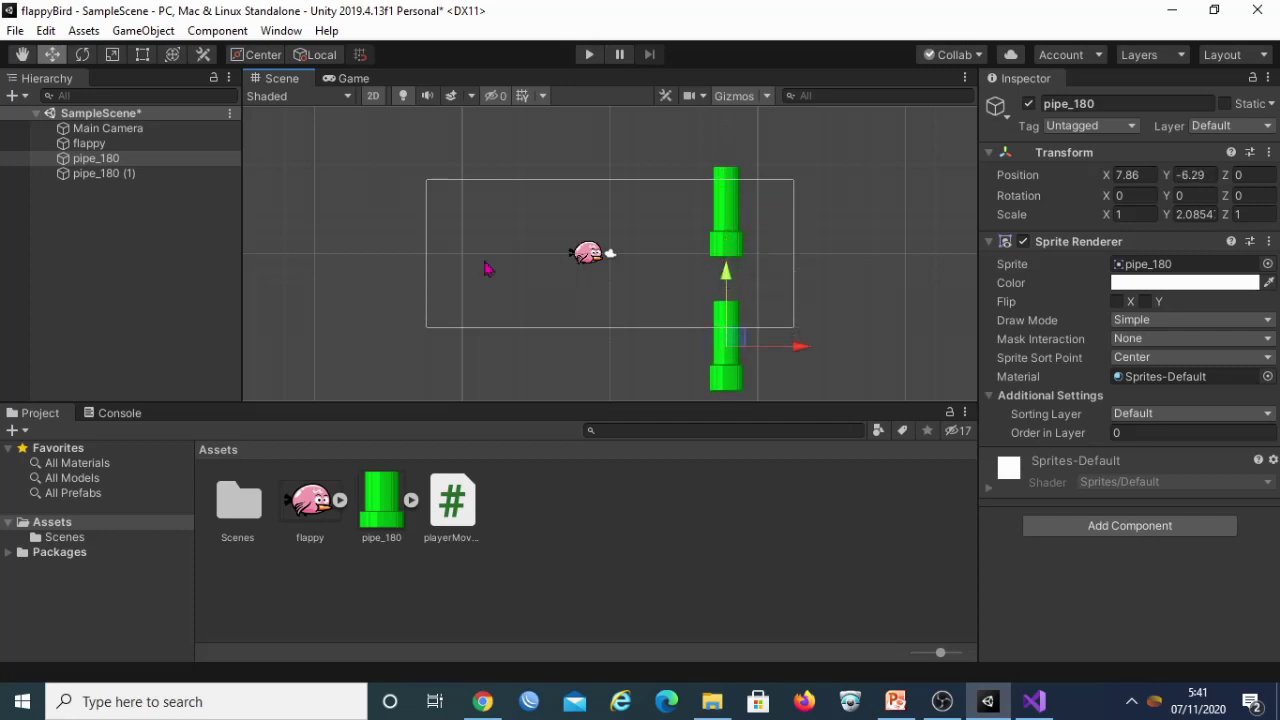
Flip the lower pipe upside down with a Z rotation of 180.
{"action": "left_click", "coordinate": [84, 55]}
{"action": "left_click", "coordinate": [1190, 195]}
{"action": "type", "text": "180"}
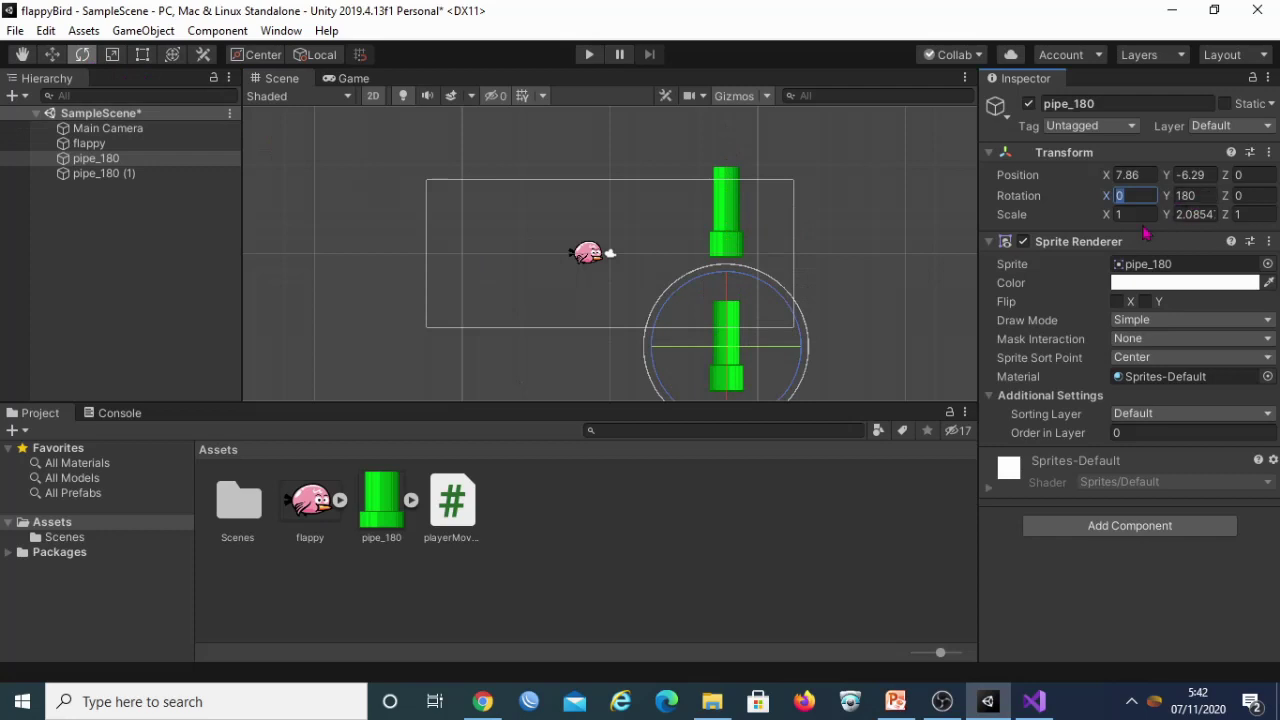
{"action": "key", "text": "ctrl+z"}
{"action": "left_click", "coordinate": [1262, 195]}
{"action": "type", "text": "180"}
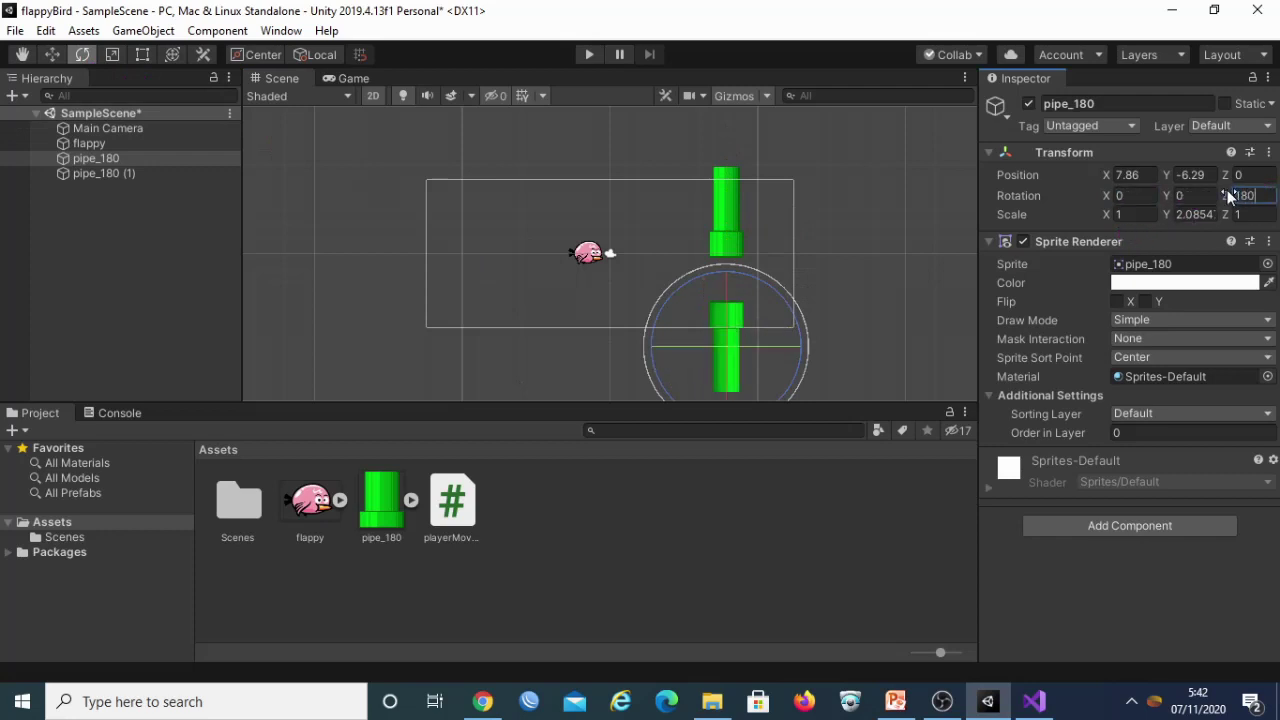
{"action": "left_click", "coordinate": [828, 254]}
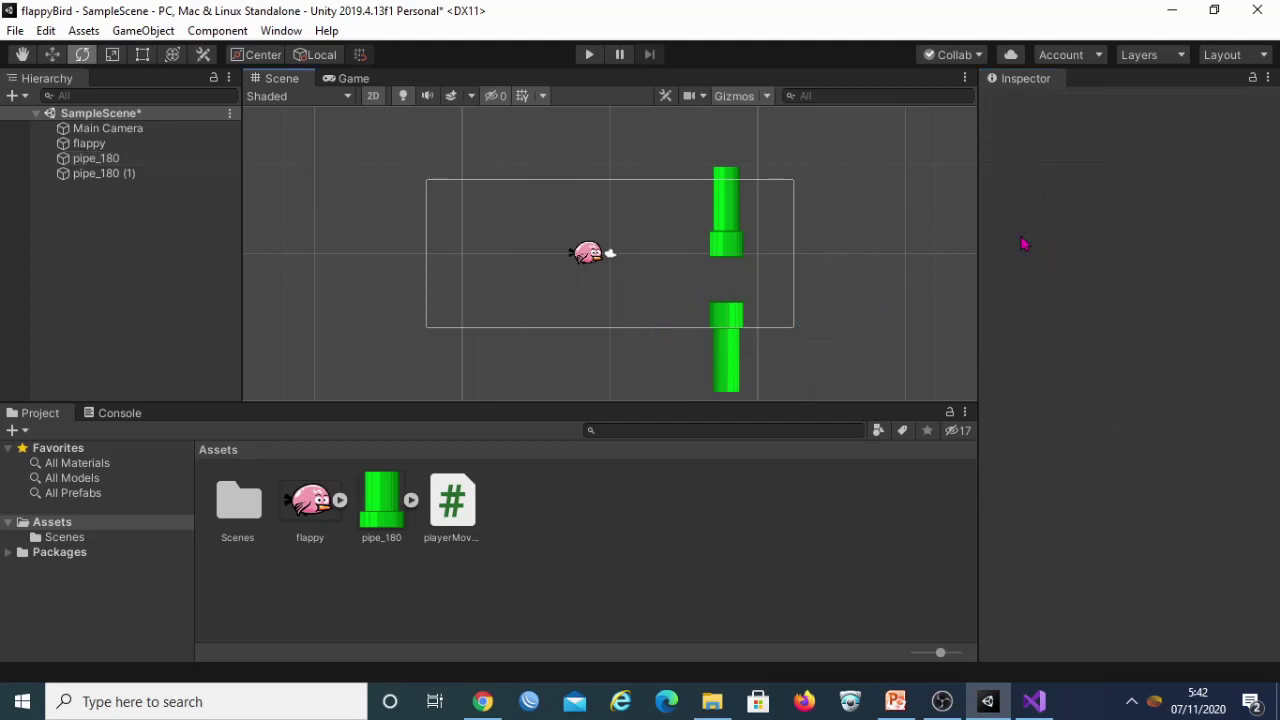
Raise the upper pipe to Y 4.19 to widen the gap.
{"action": "left_click", "coordinate": [730, 243]}
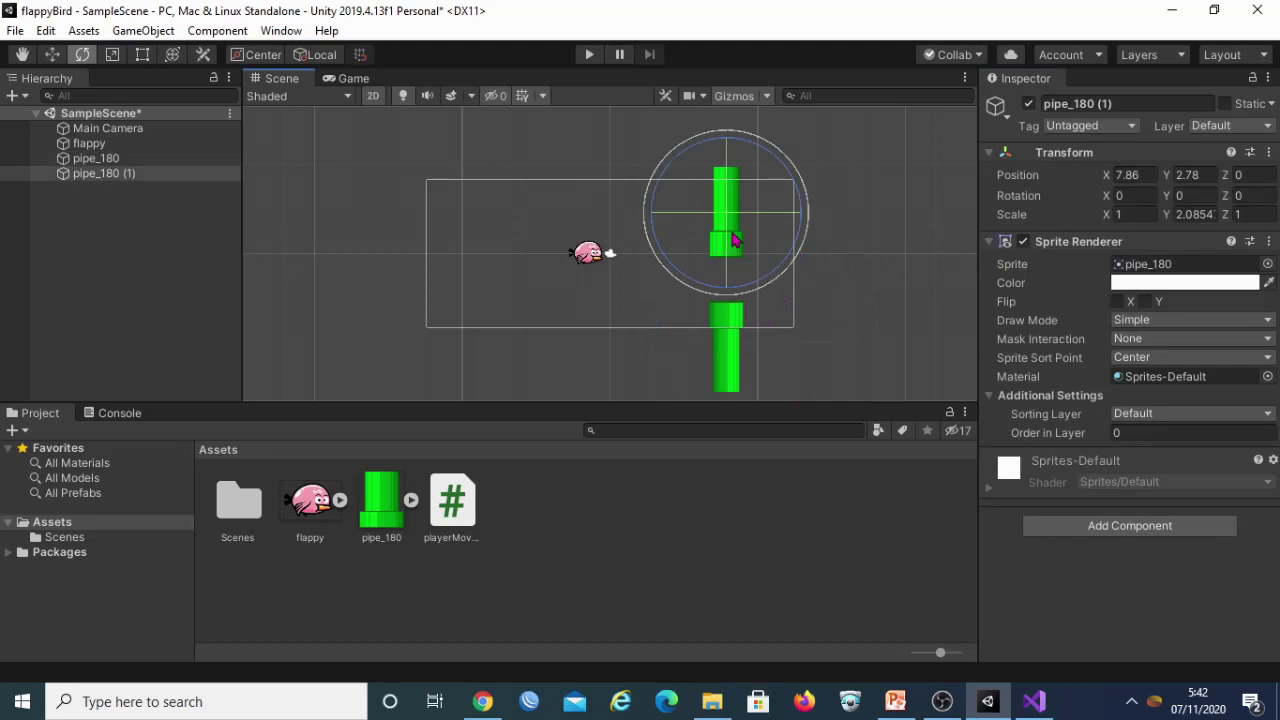
{"action": "left_click", "coordinate": [113, 55]}
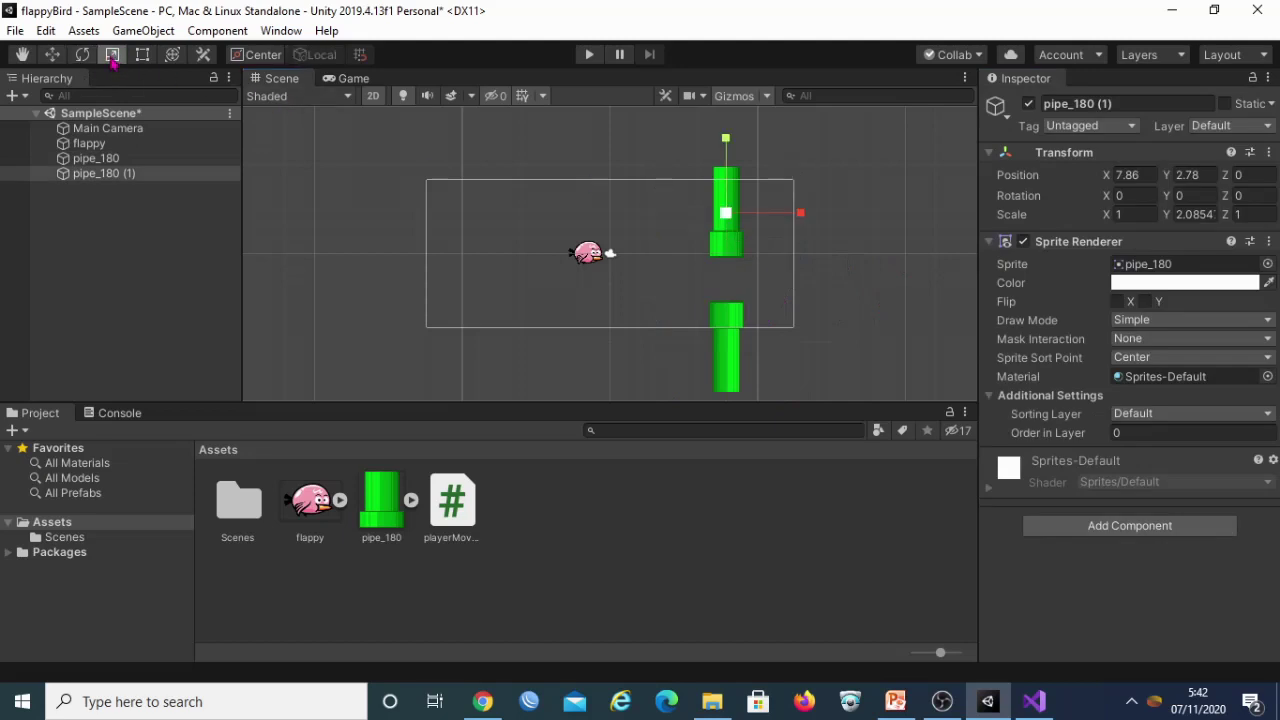
{"action": "left_click", "coordinate": [52, 55]}
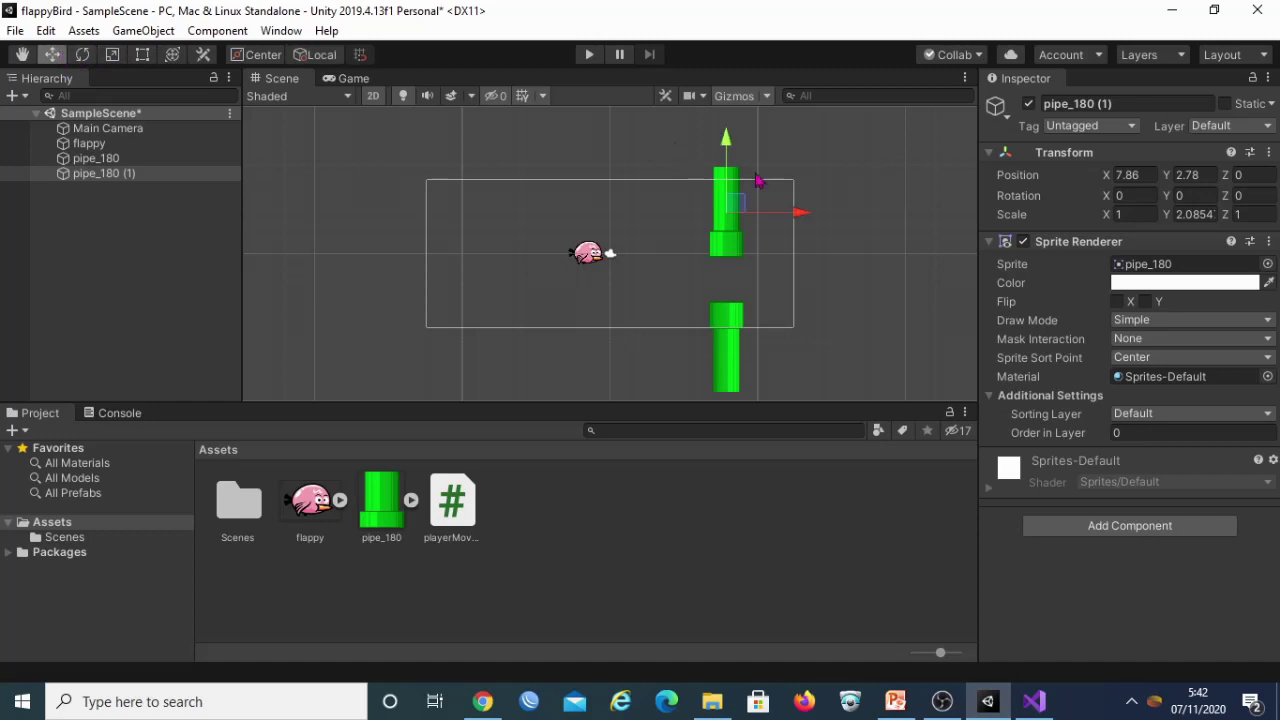
{"action": "left_click_drag", "start_coordinate": [741, 205], "coordinate": [727, 125]}
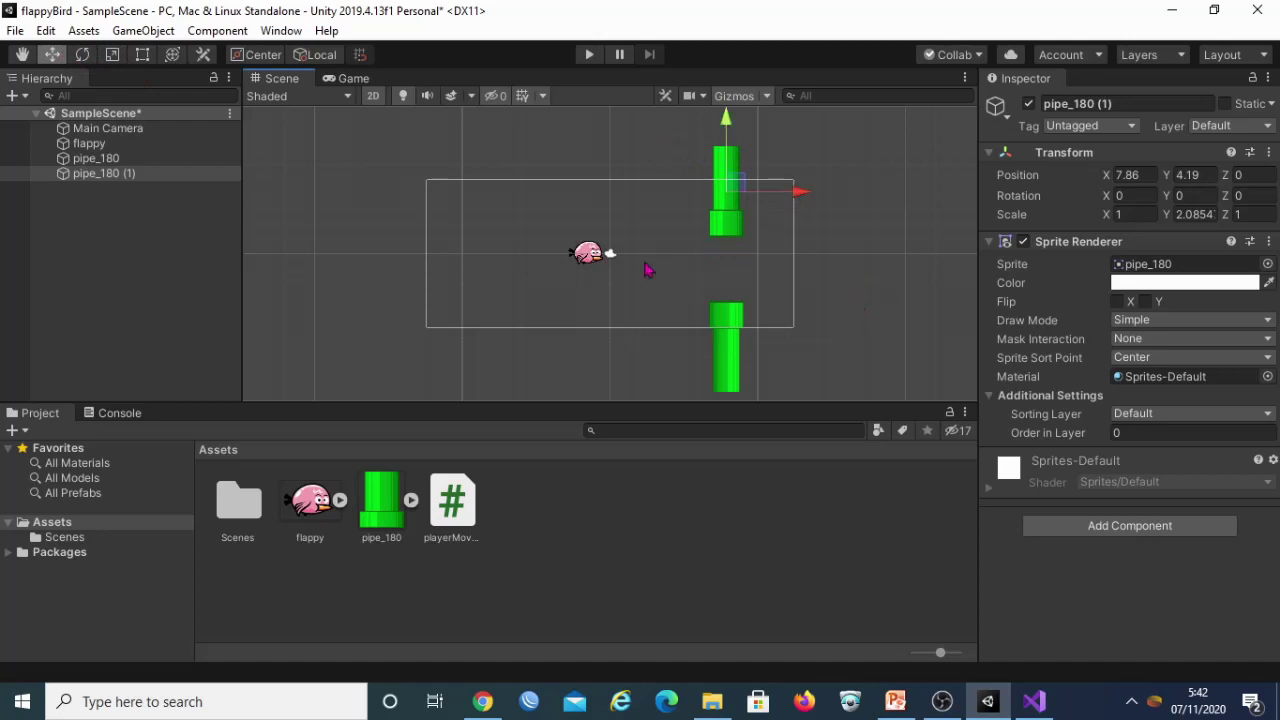
Move the bird further left in the frame, to -7.6, 0.99.
{"action": "left_click", "coordinate": [600, 253]}
{"action": "mouse_move", "coordinate": [598, 251]}
{"action": "left_mouse_down"}
{"action": "mouse_move", "coordinate": [737, 262]}
{"action": "mouse_move", "coordinate": [520, 230]}
{"action": "left_mouse_up"}
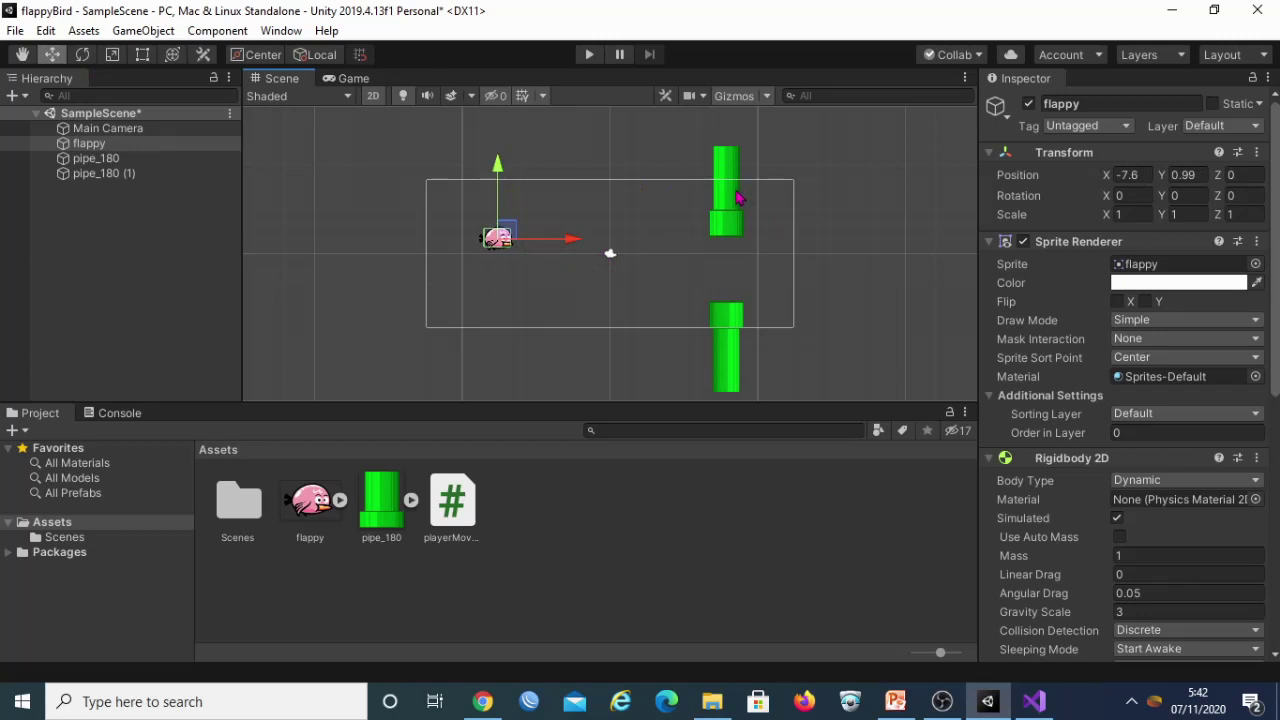
{"action": "left_click", "coordinate": [90, 238]}
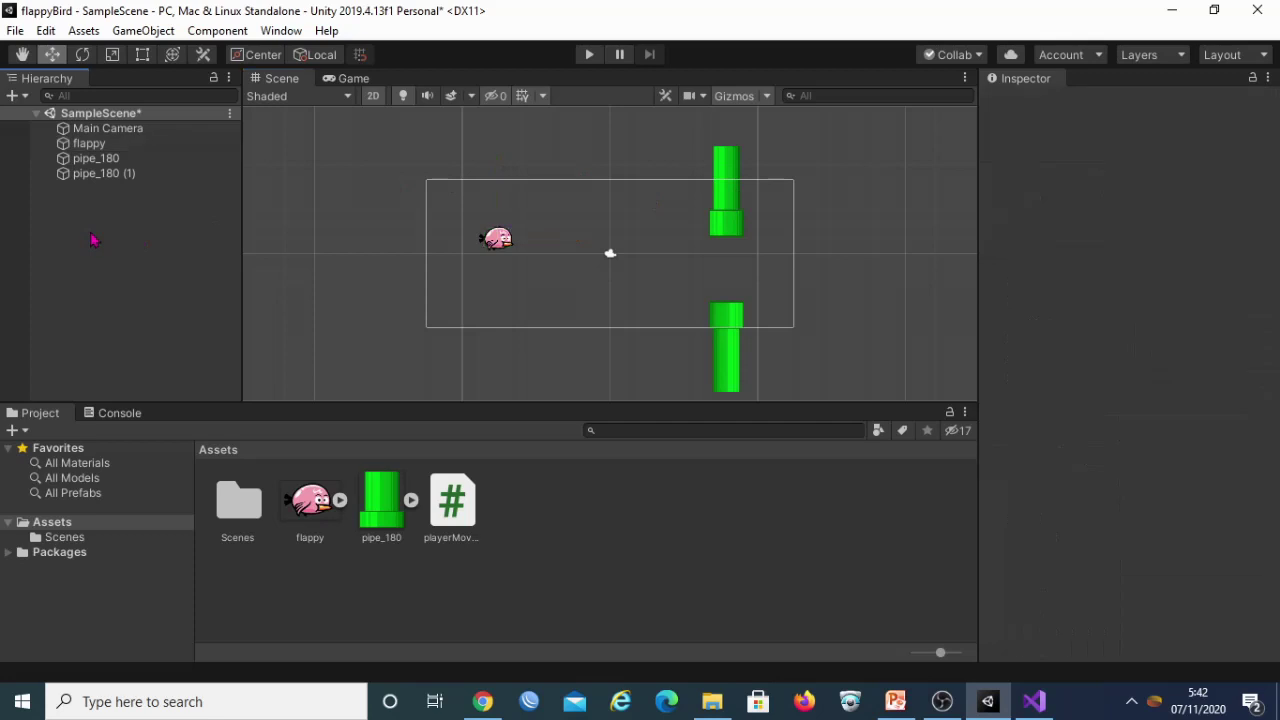
Create an empty object named PIPE and place it beside the pipes at 7.8, -1.47.
{"action": "right_click", "coordinate": [90, 207]}
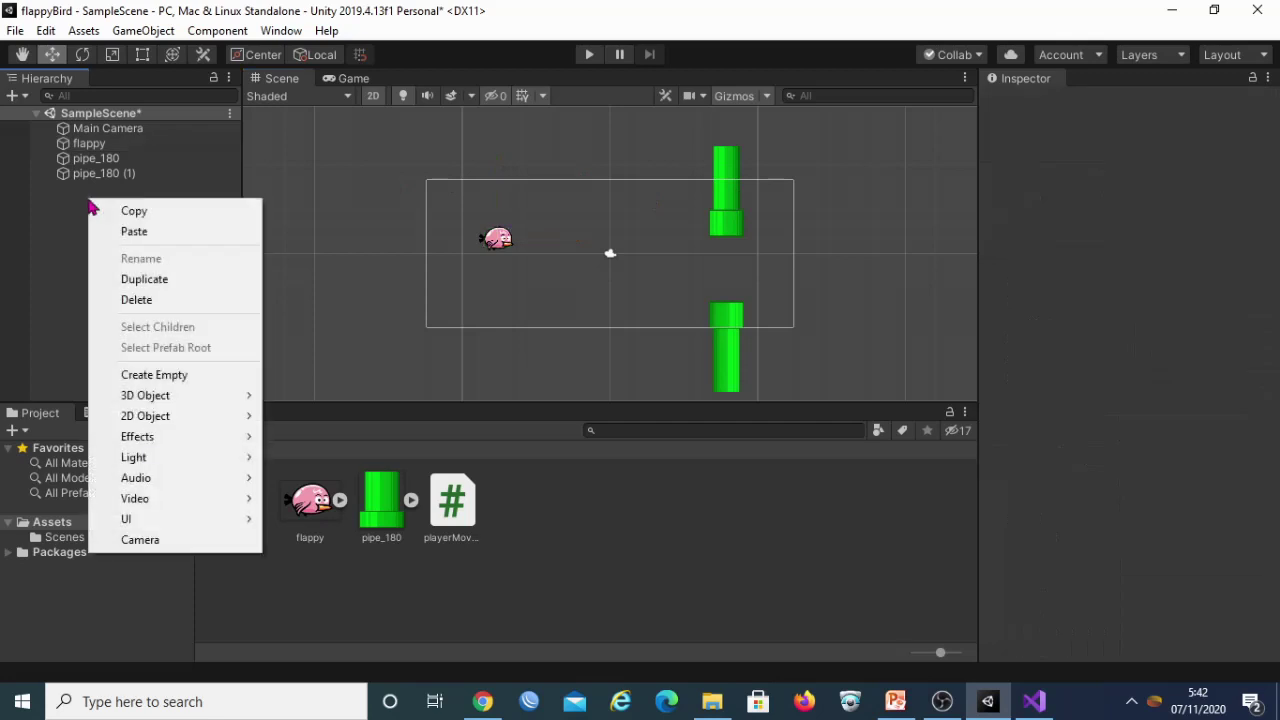
{"action": "left_click", "coordinate": [195, 381]}
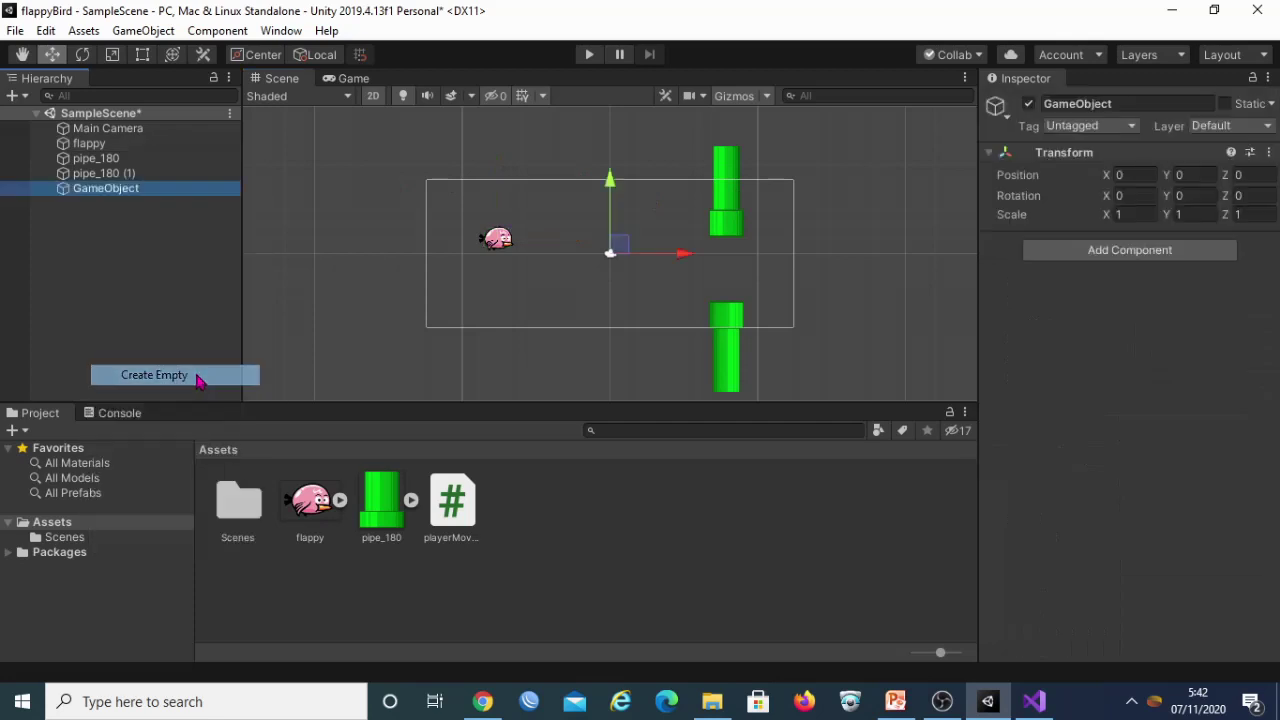
{"action": "right_click", "coordinate": [135, 196]}
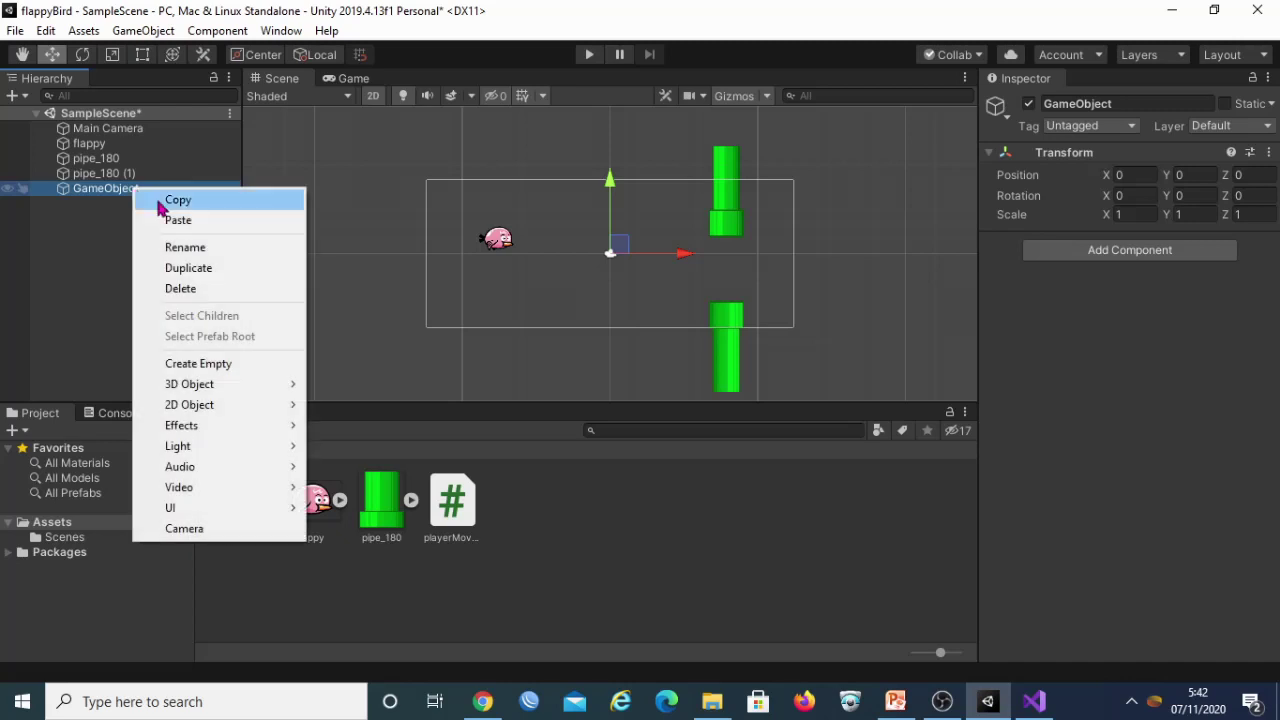
{"action": "left_click", "coordinate": [195, 246]}
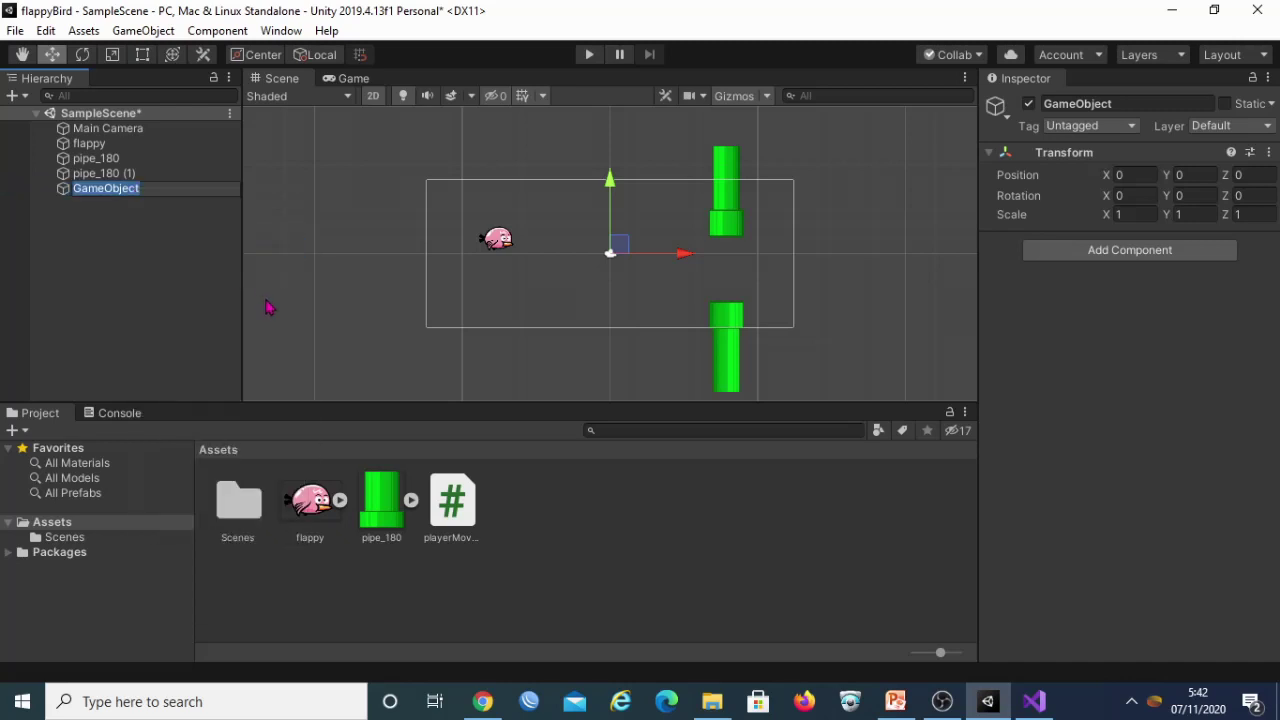
{"action": "type", "text": "PIPE"}
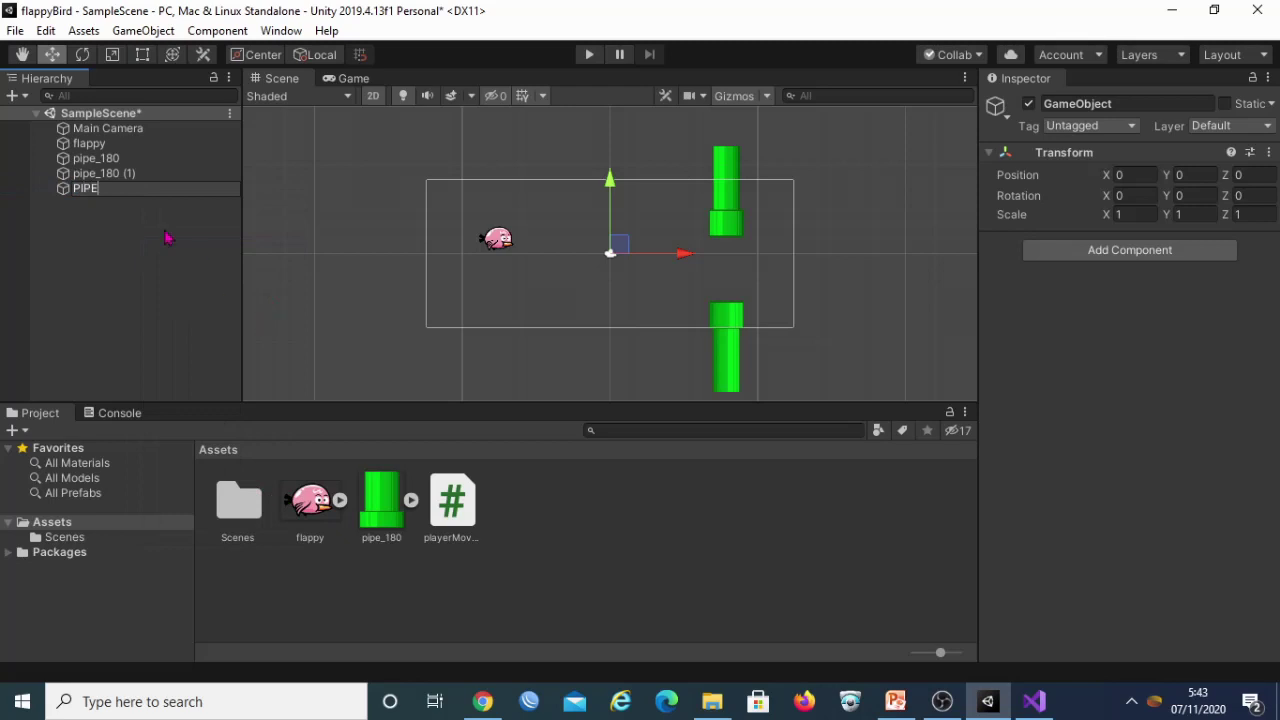
{"action": "left_click", "coordinate": [165, 232]}
{"action": "left_click", "coordinate": [120, 190]}
{"action": "mouse_move", "coordinate": [620, 249]}
{"action": "left_mouse_down"}
{"action": "mouse_move", "coordinate": [736, 281]}
{"action": "mouse_move", "coordinate": [735, 266]}
{"action": "left_mouse_up"}
Make pipe_180 and pipe_180 (1) children of PIPE.
{"action": "left_click", "coordinate": [122, 159]}
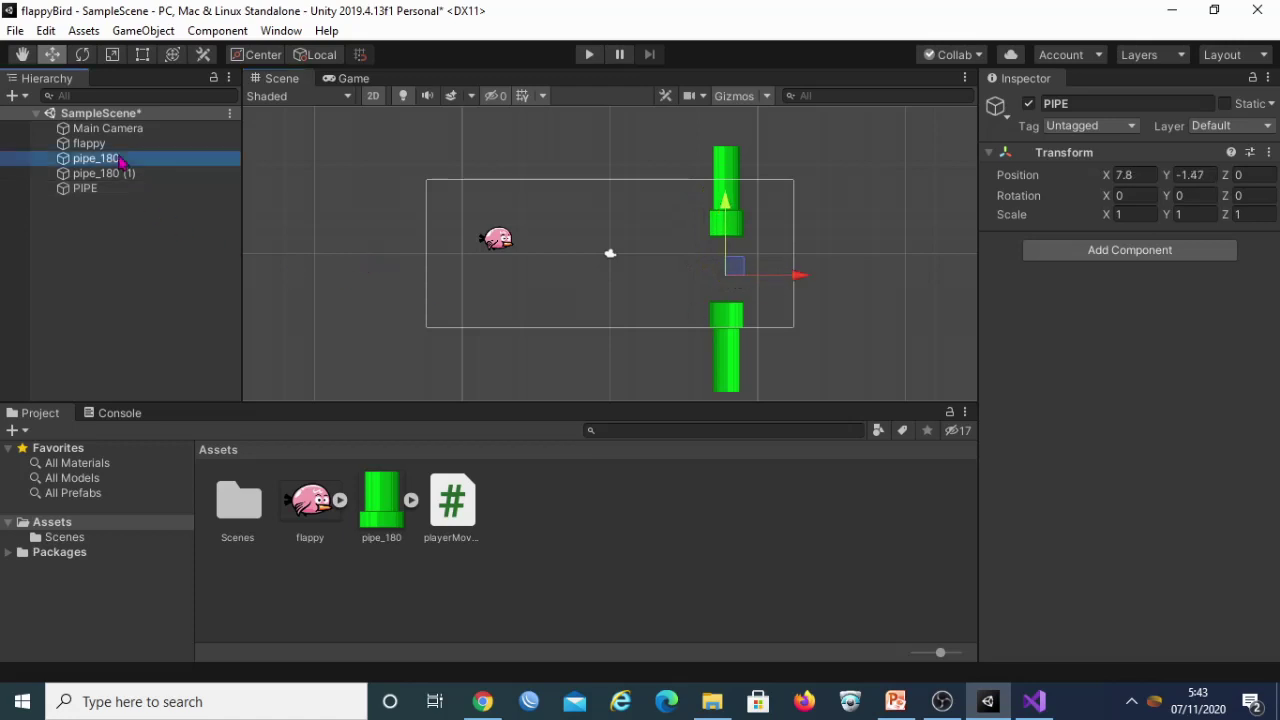
{"action": "left_click", "coordinate": [125, 175]}
{"action": "left_click", "coordinate": [125, 160], "text": "ctrl"}
{"action": "left_click_drag", "start_coordinate": [128, 168], "coordinate": [113, 190]}
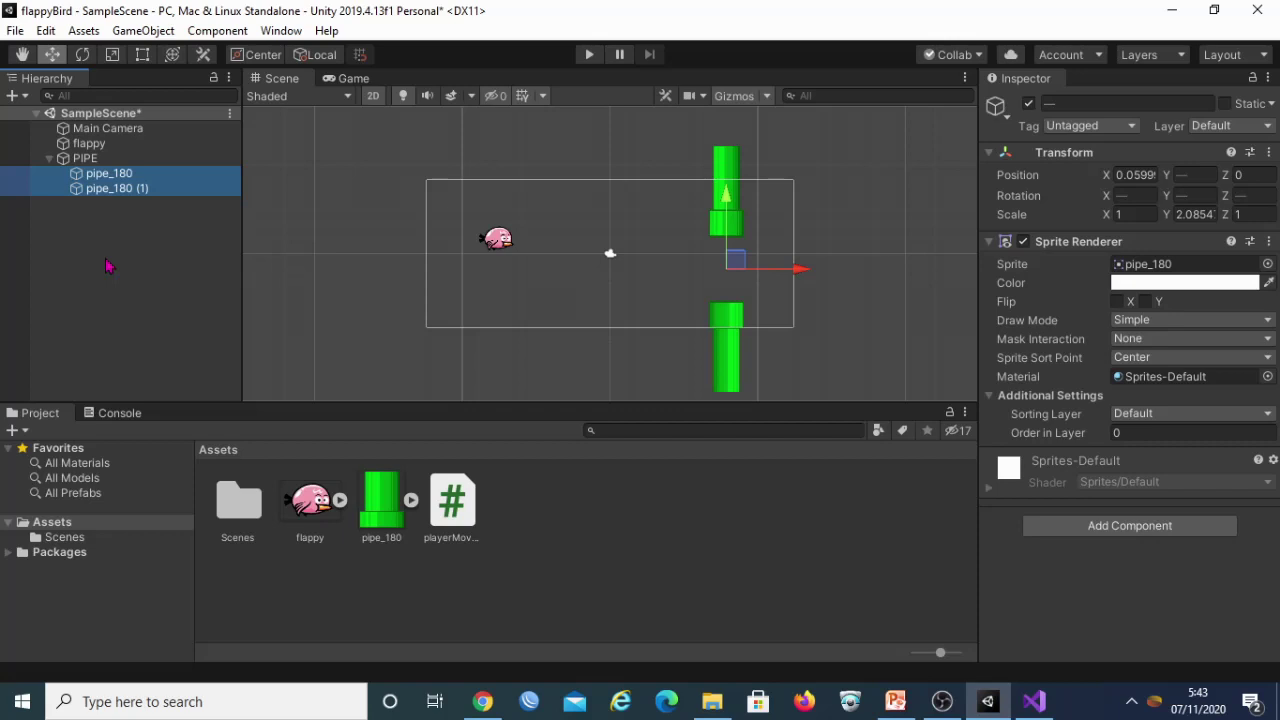
{"action": "left_click", "coordinate": [82, 163]}
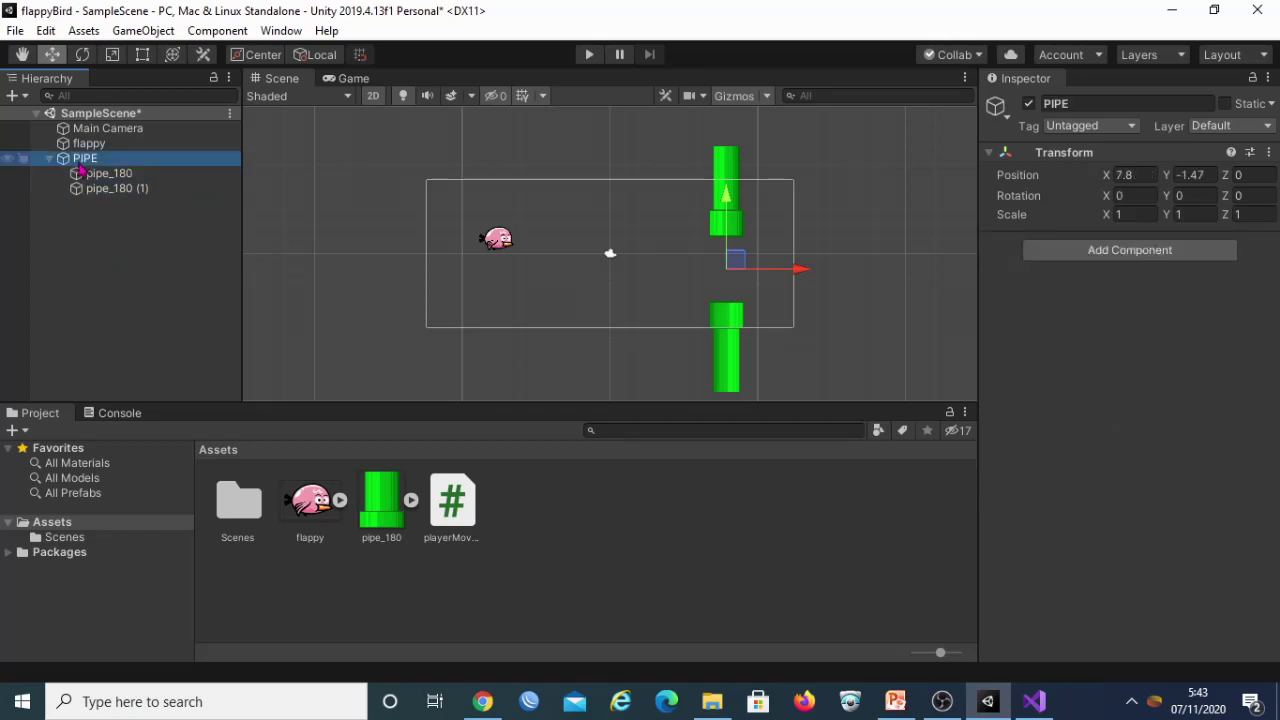
Create a new script named pipaScript and attach it to PIPE as a component.
{"action": "left_click", "coordinate": [1113, 252]}
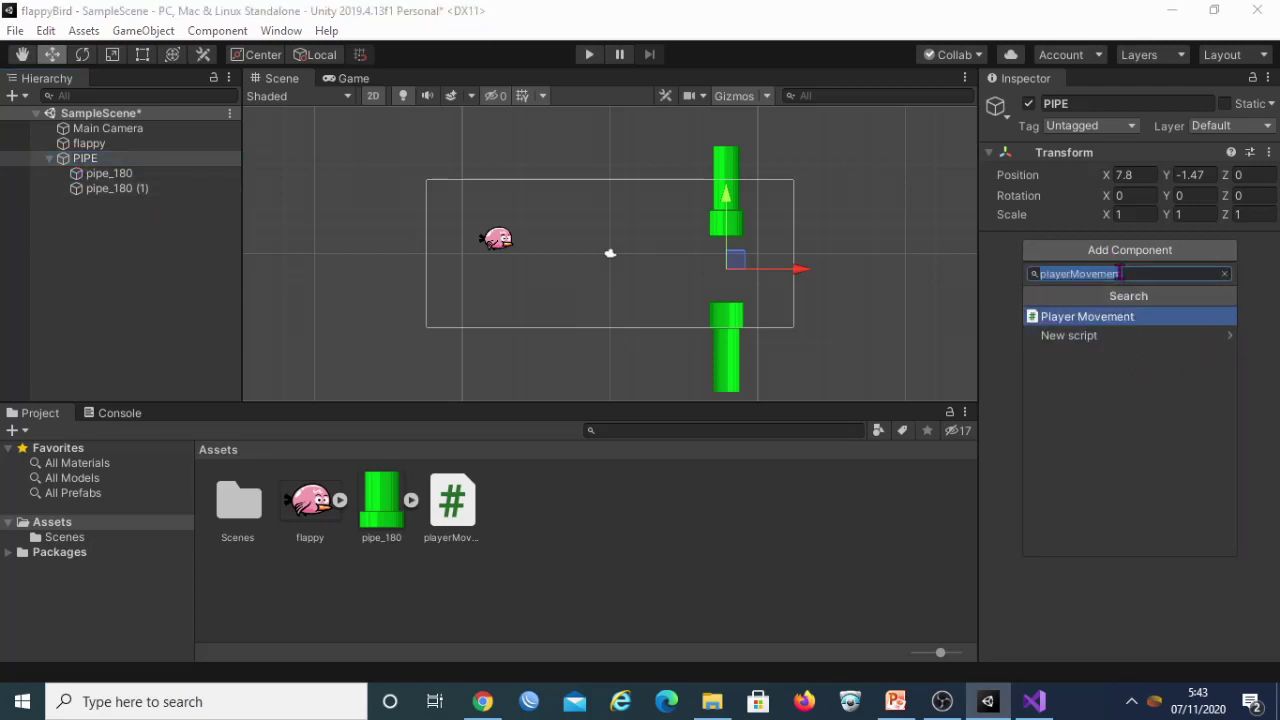
{"action": "key", "text": "Down"}
{"action": "key", "text": "Escape"}
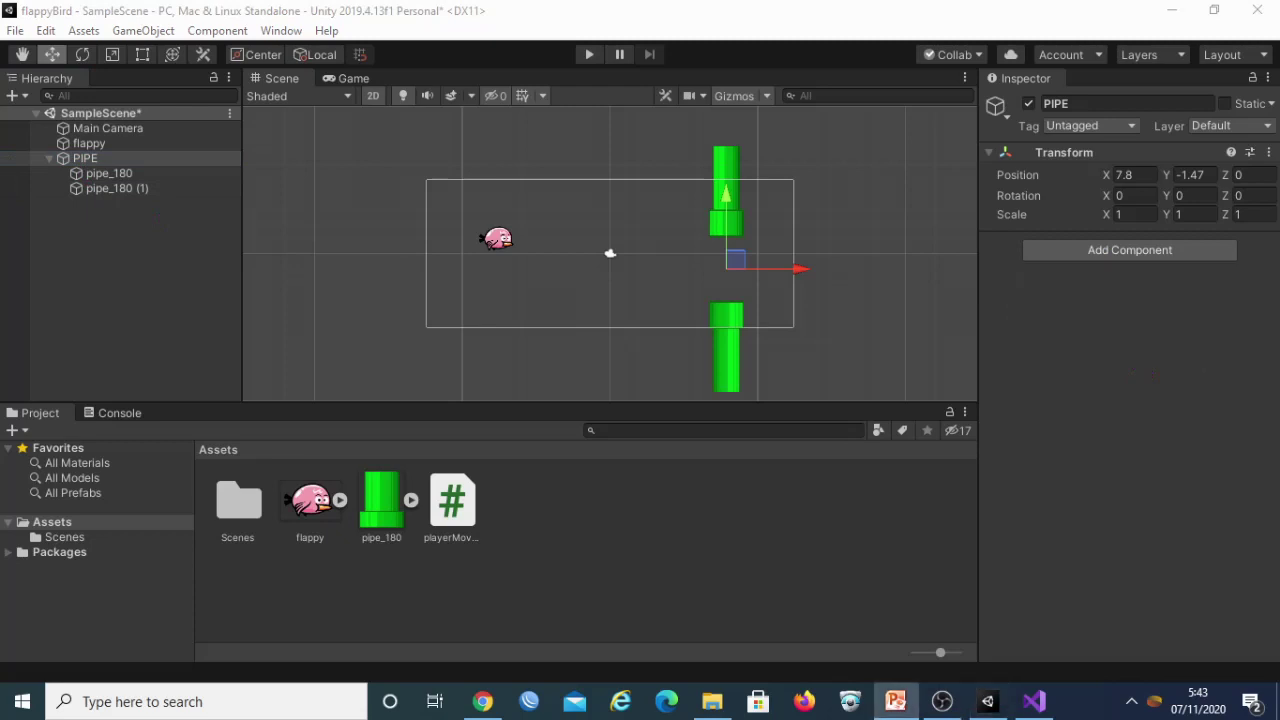
{"action": "left_click", "coordinate": [100, 158]}
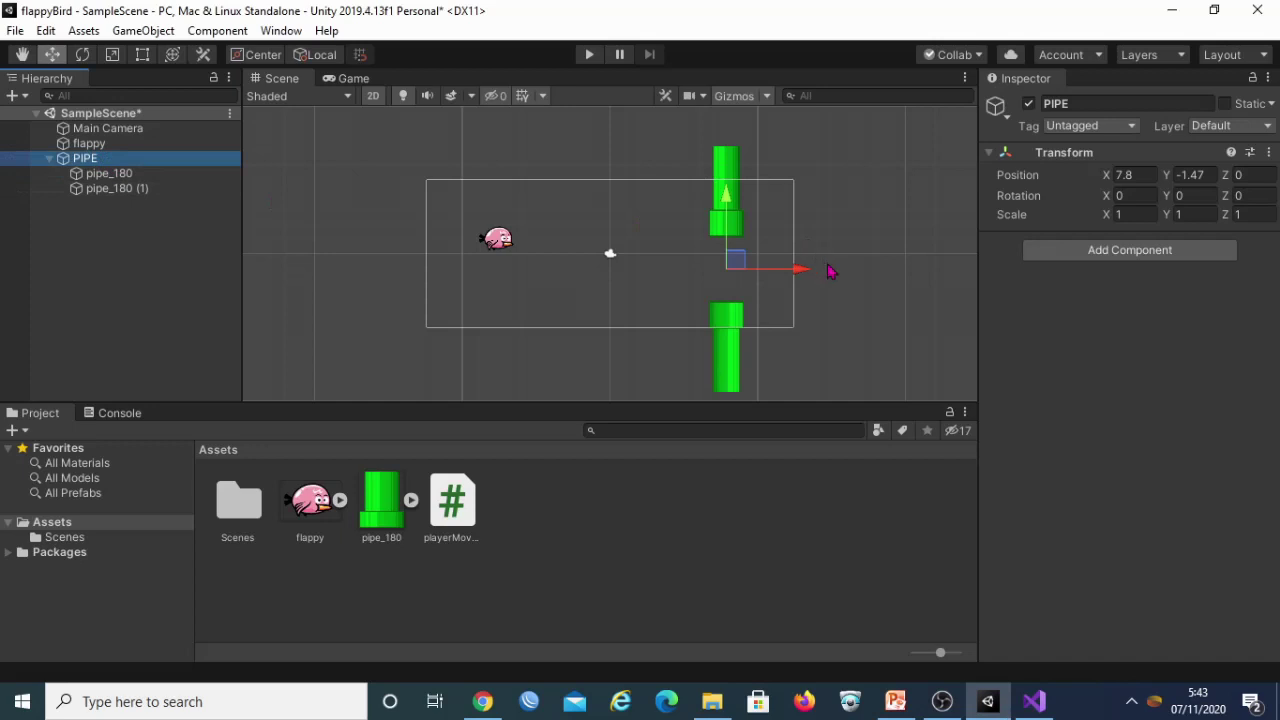
{"action": "left_click", "coordinate": [1168, 250]}
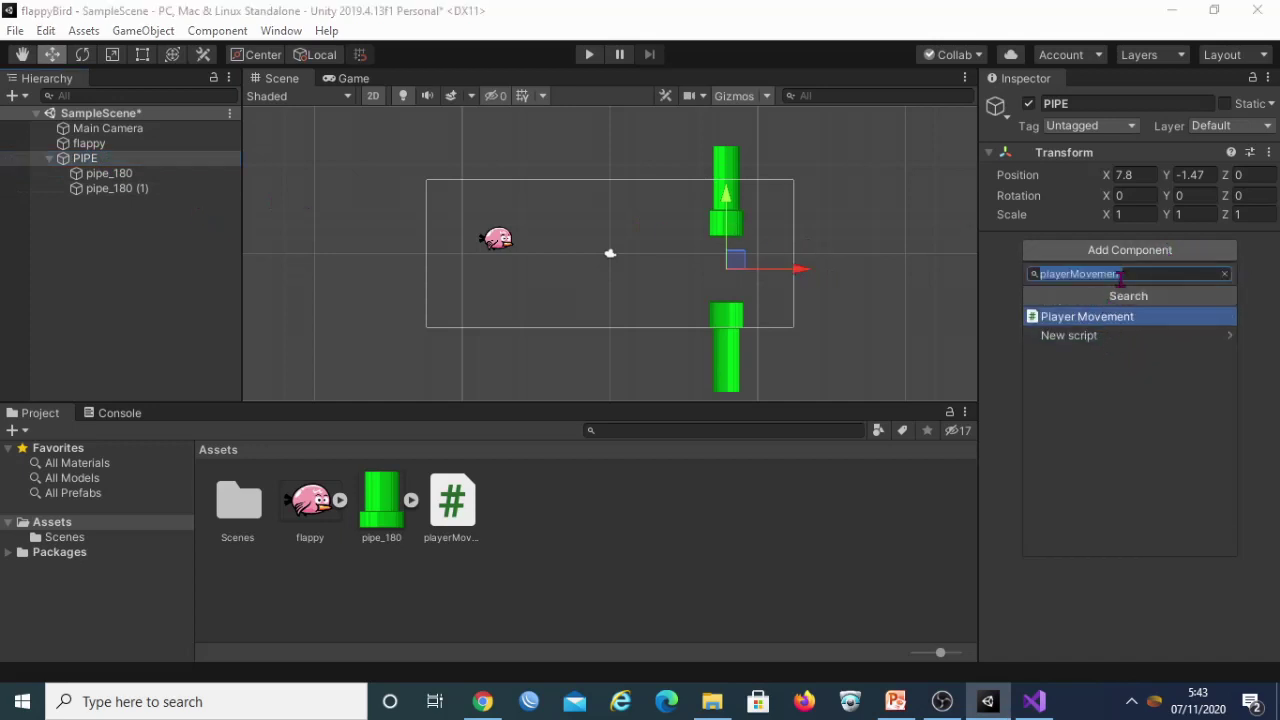
{"action": "type", "text": "pix"}
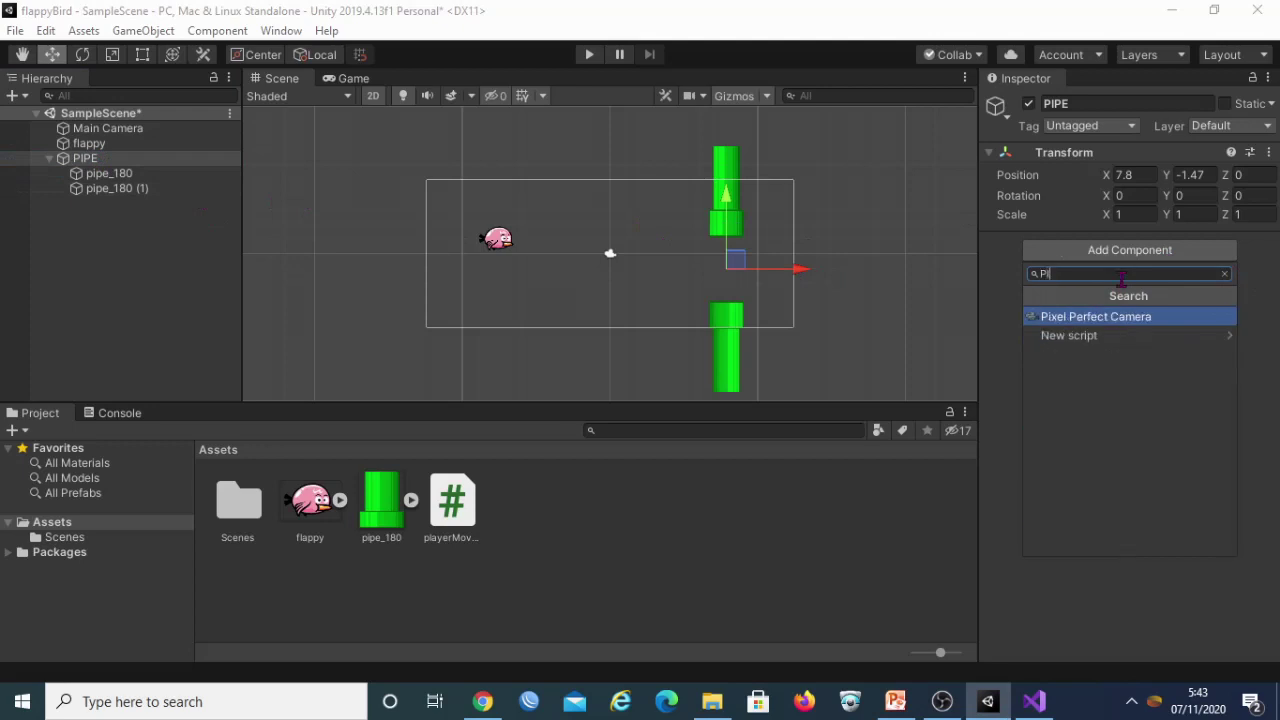
{"action": "key", "text": "BackSpace"}
{"action": "key", "text": "BackSpace"}
{"action": "key", "text": "BackSpace"}
{"action": "type", "text": "pipaScript"}
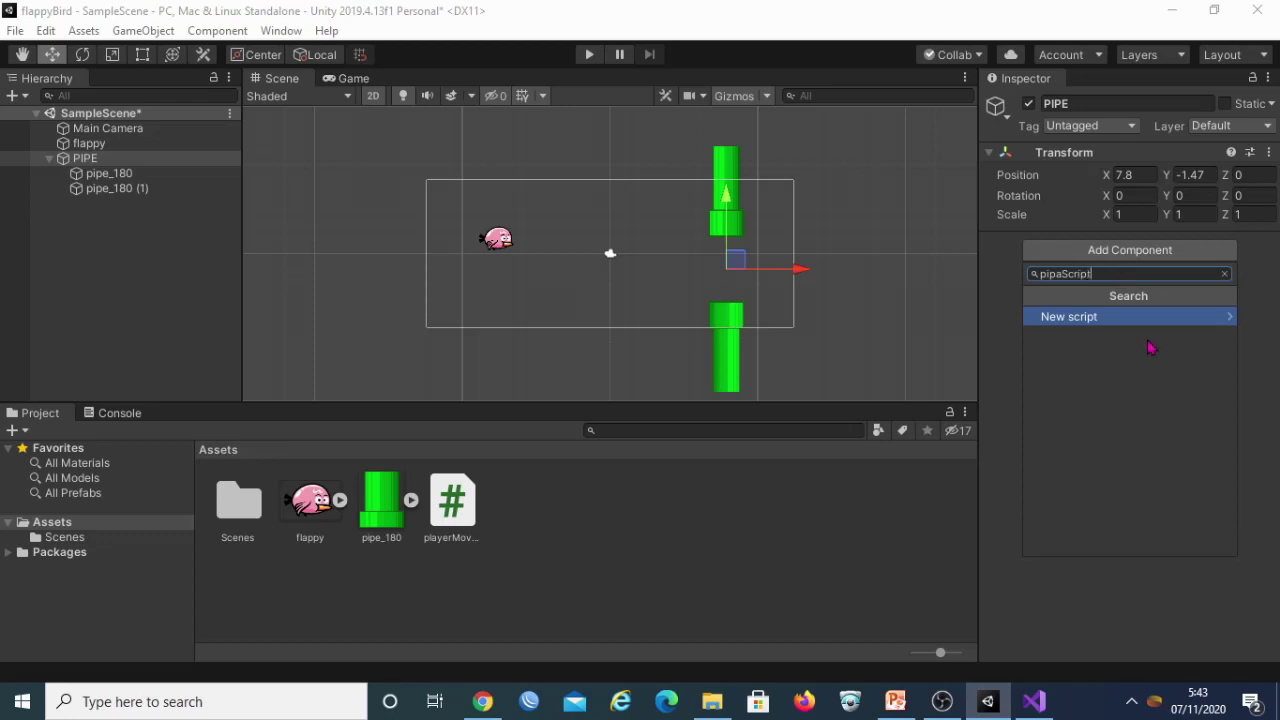
{"action": "left_click", "coordinate": [1140, 318]}
{"action": "left_click", "coordinate": [1160, 539]}
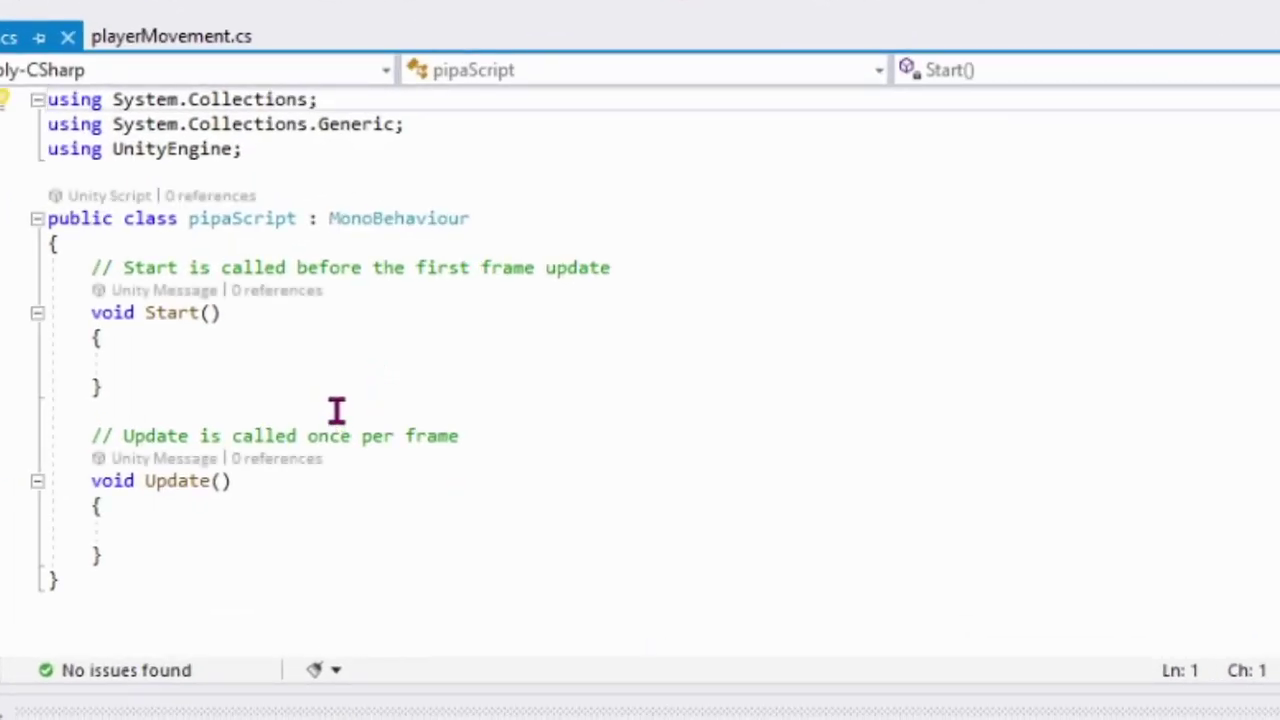
Declare a float field nilaiRandom at the top of the pipaScript class.
{"action": "left_click", "coordinate": [194, 364]}
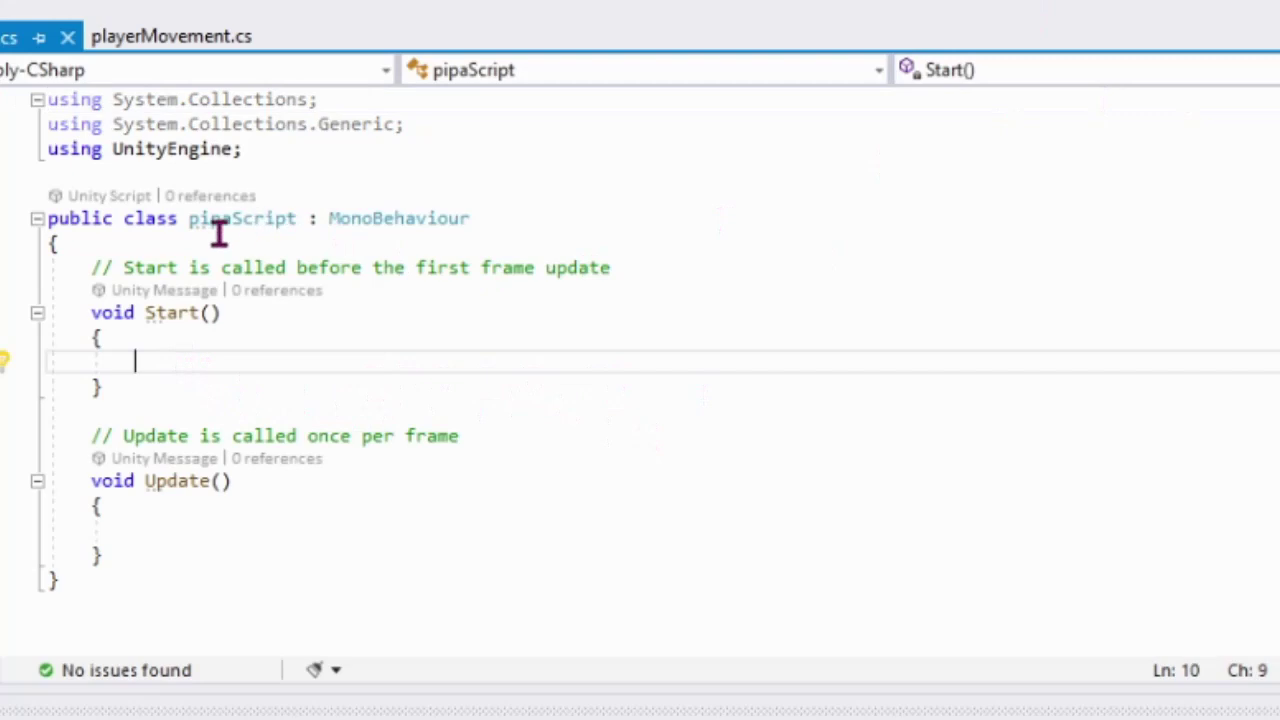
{"action": "left_click_drag", "start_coordinate": [80, 266], "coordinate": [170, 266]}
{"action": "left_click", "coordinate": [163, 245]}
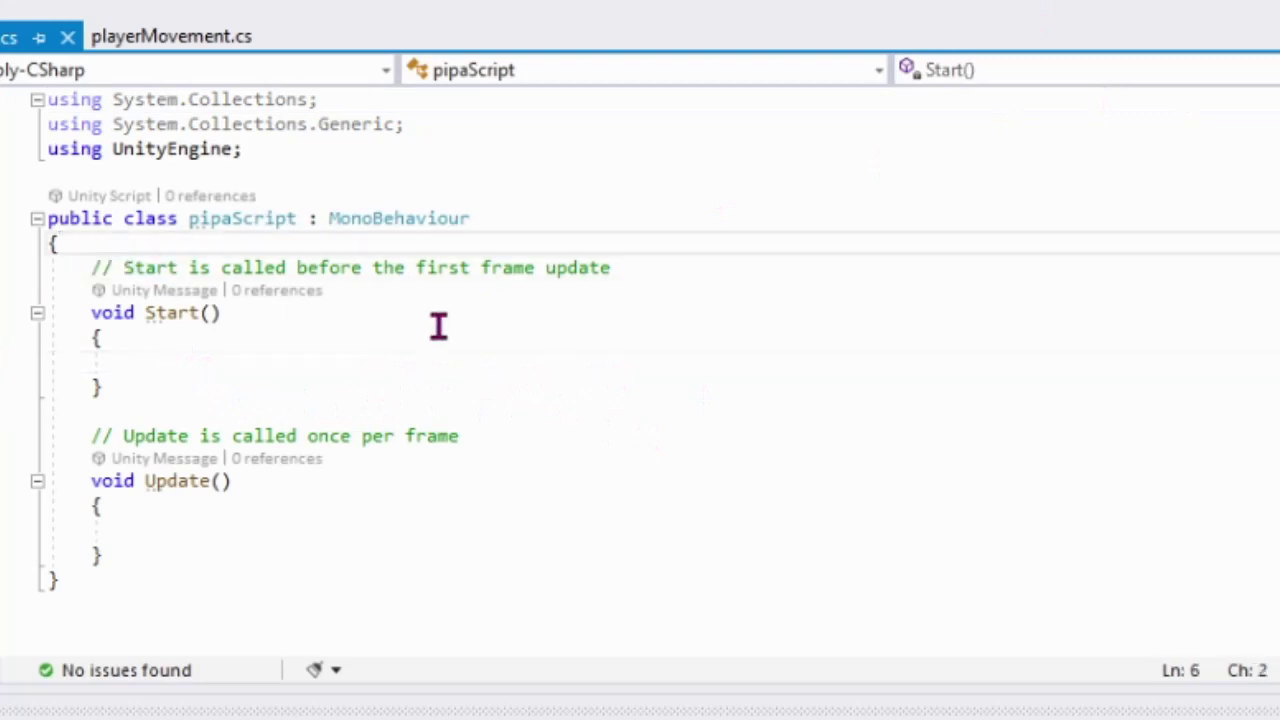
{"action": "key", "text": "Return"}
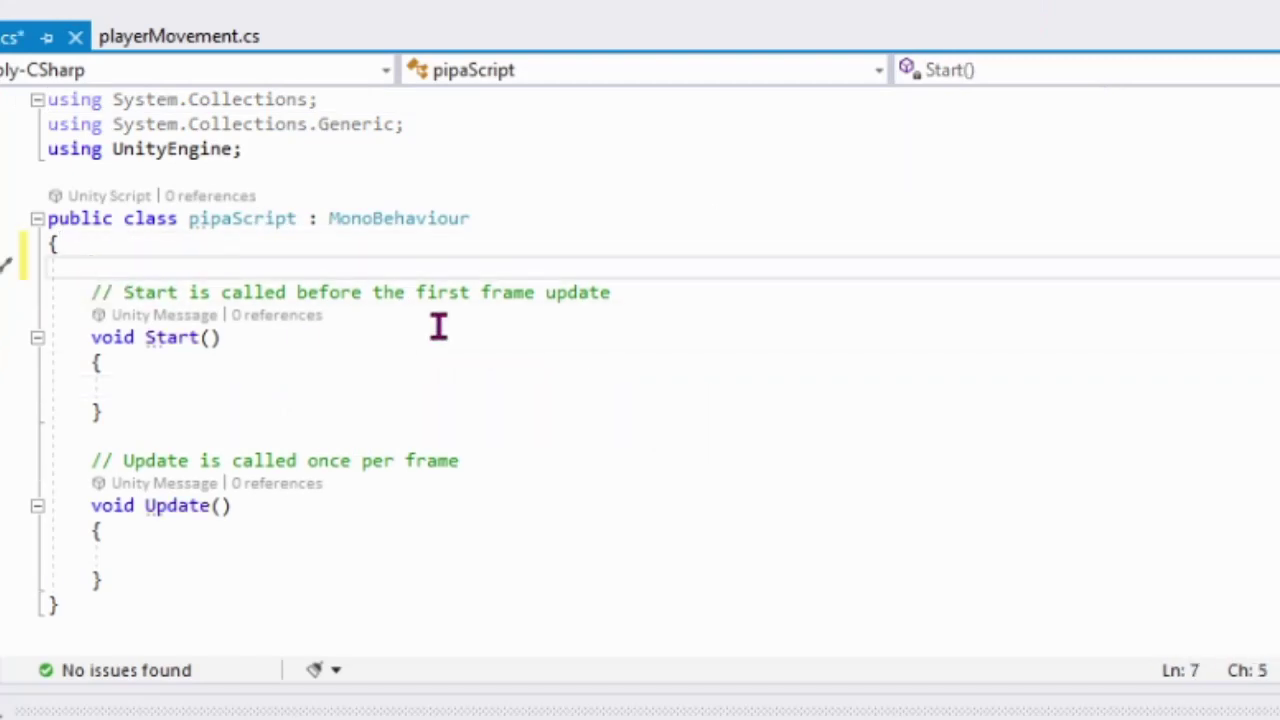
{"action": "type", "text": "floa"}
{"action": "key", "text": "Tab"}
{"action": "type", "text": "nilaiRandom;"}
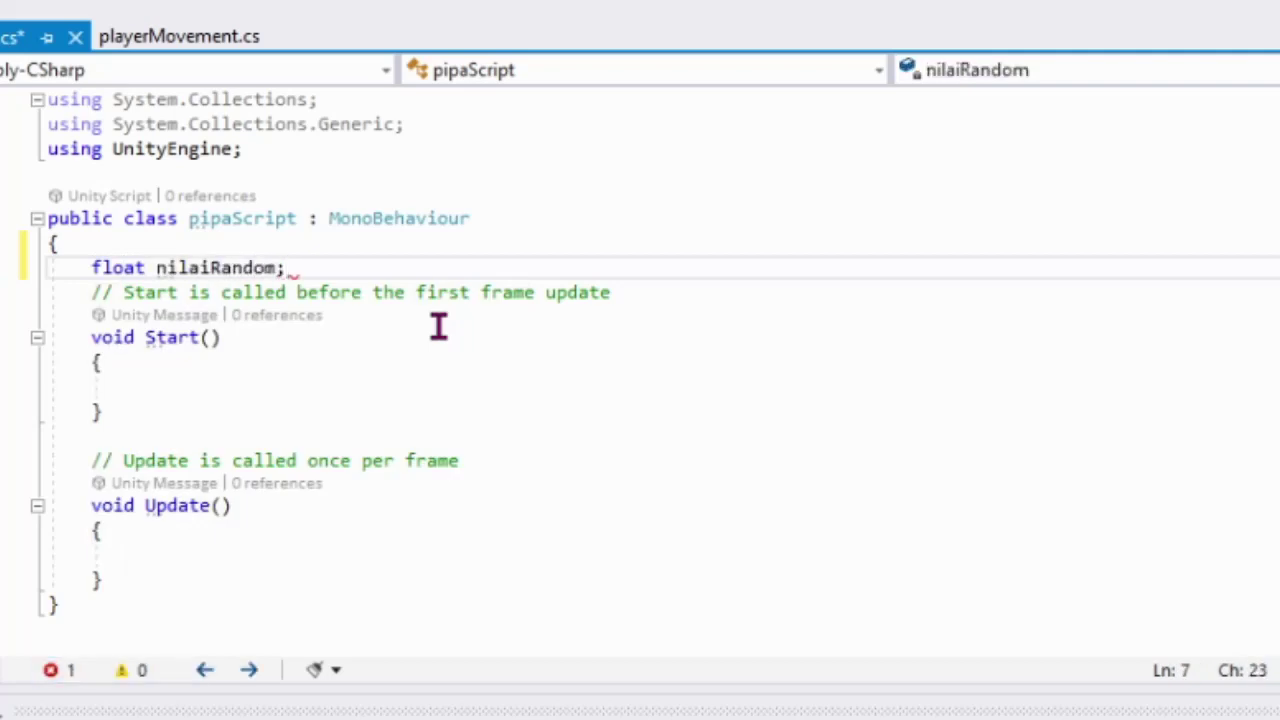
{"action": "key", "text": "Return"}
{"action": "key", "text": "BackSpace"}
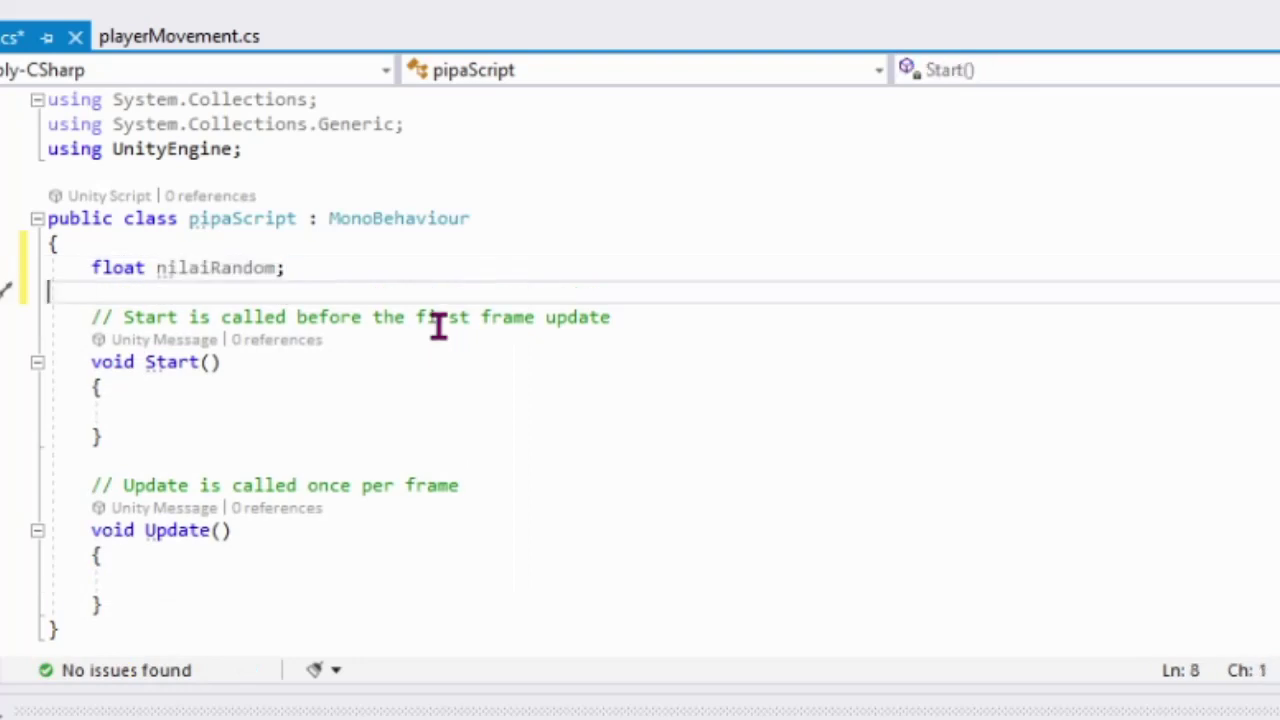
{"action": "key", "text": "BackSpace"}
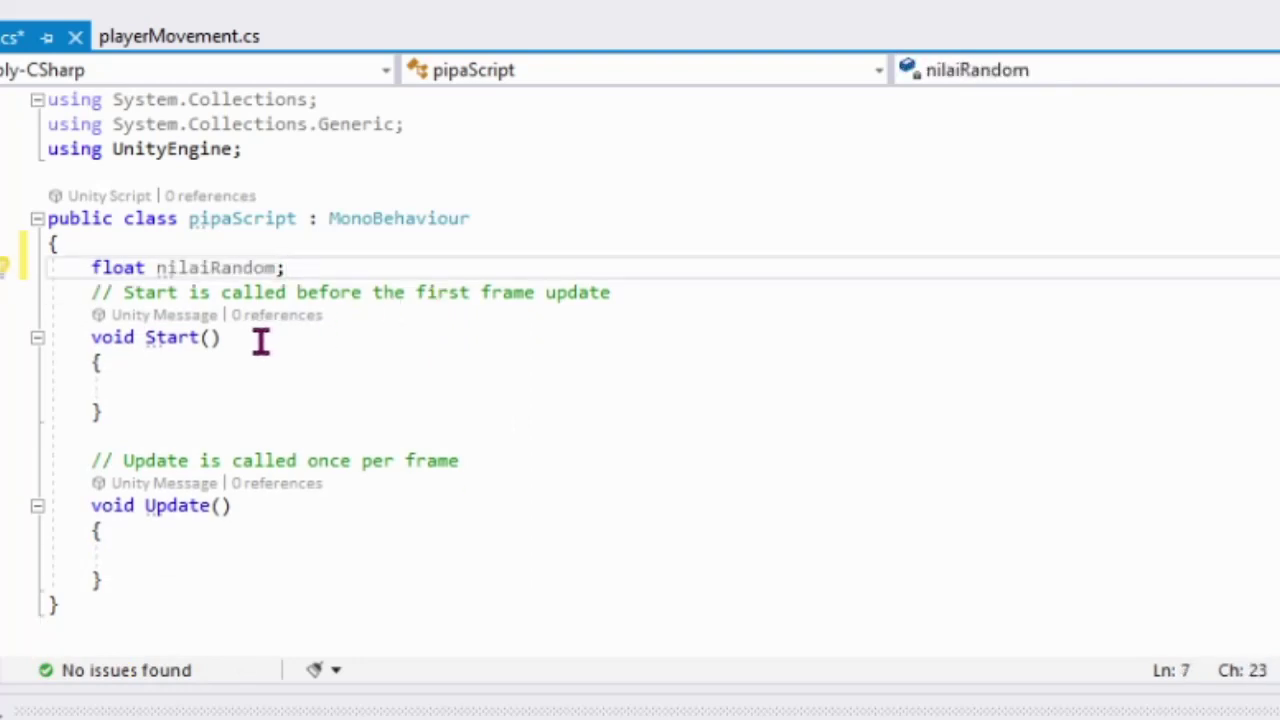
In Start(), write nilaiRandom = Random.Range(); leaving the arguments empty.
{"action": "left_click", "coordinate": [241, 365]}
{"action": "key", "text": "Return"}
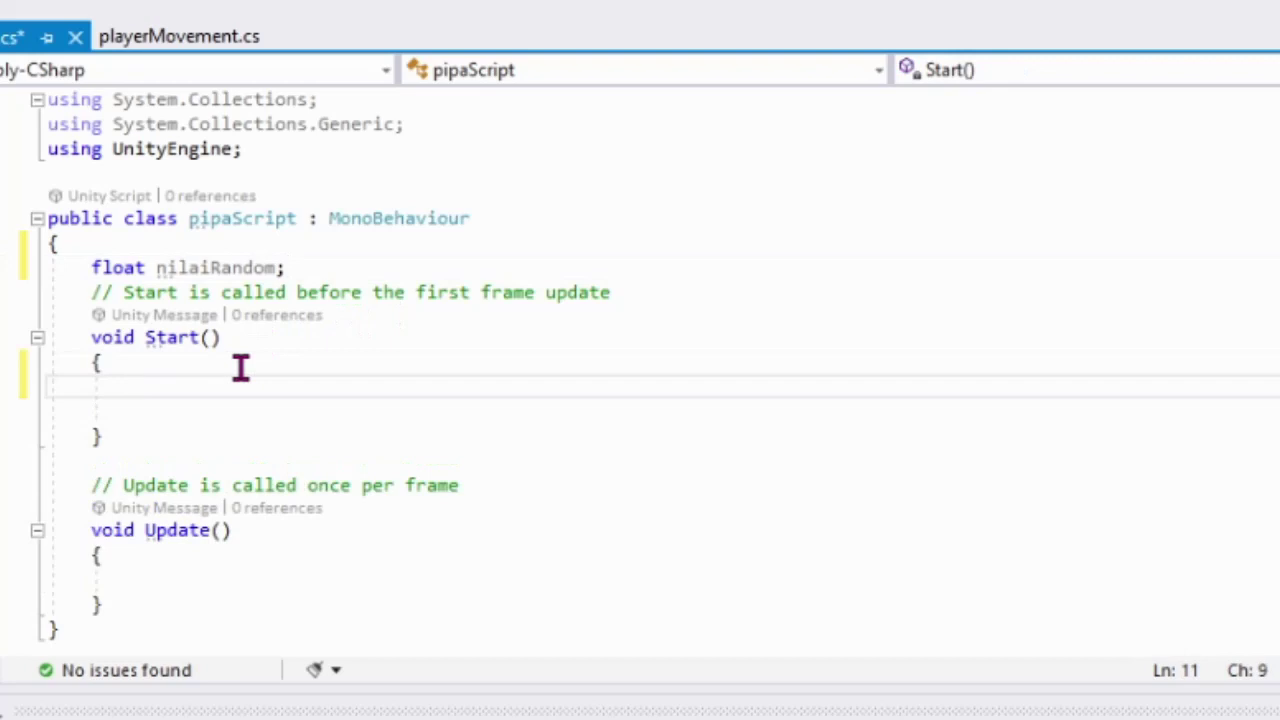
{"action": "type", "text": "nila"}
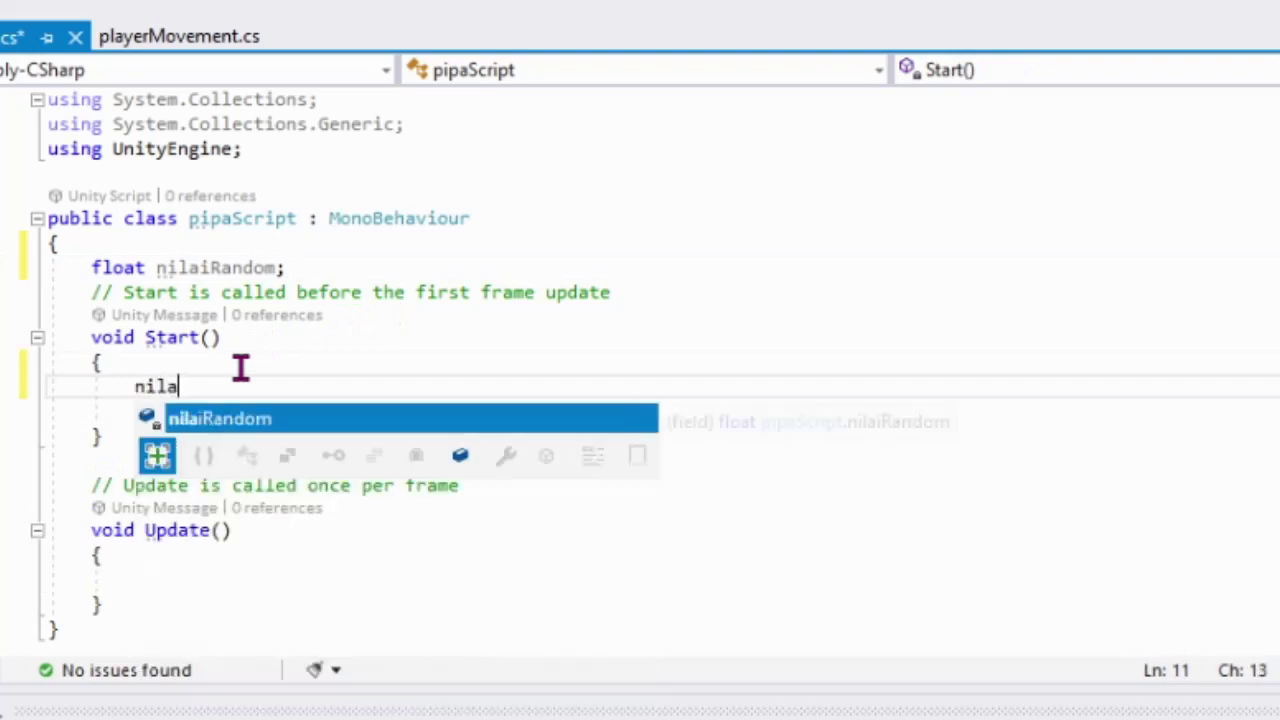
{"action": "key", "text": "Tab"}
{"action": "type", "text": "= "}
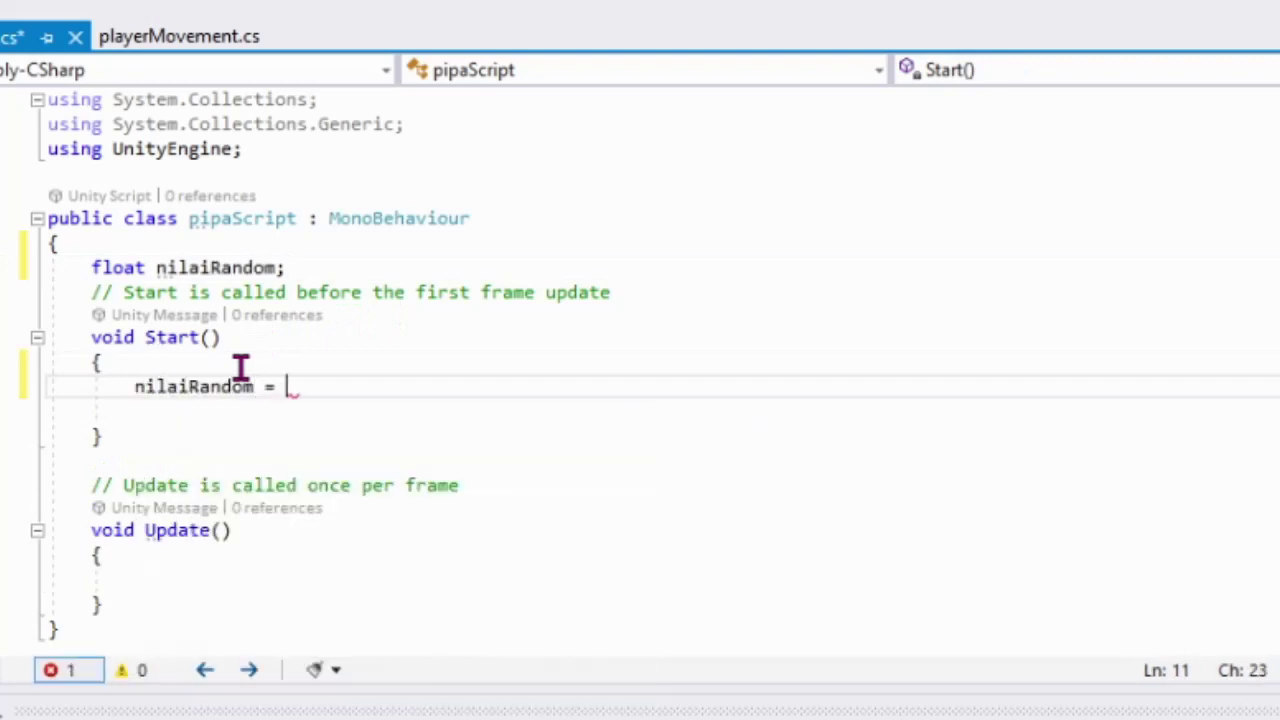
{"action": "type", "text": "Random"}
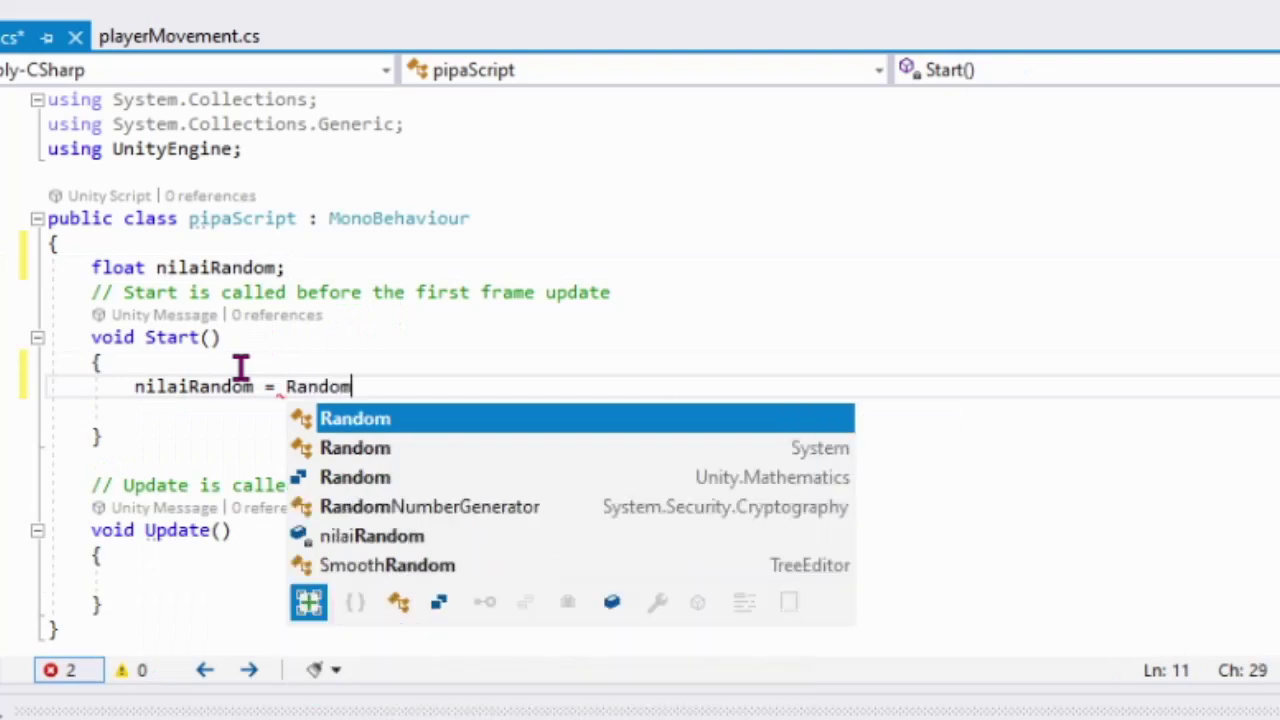
{"action": "type", "text": ".ra"}
{"action": "key", "text": "Tab"}
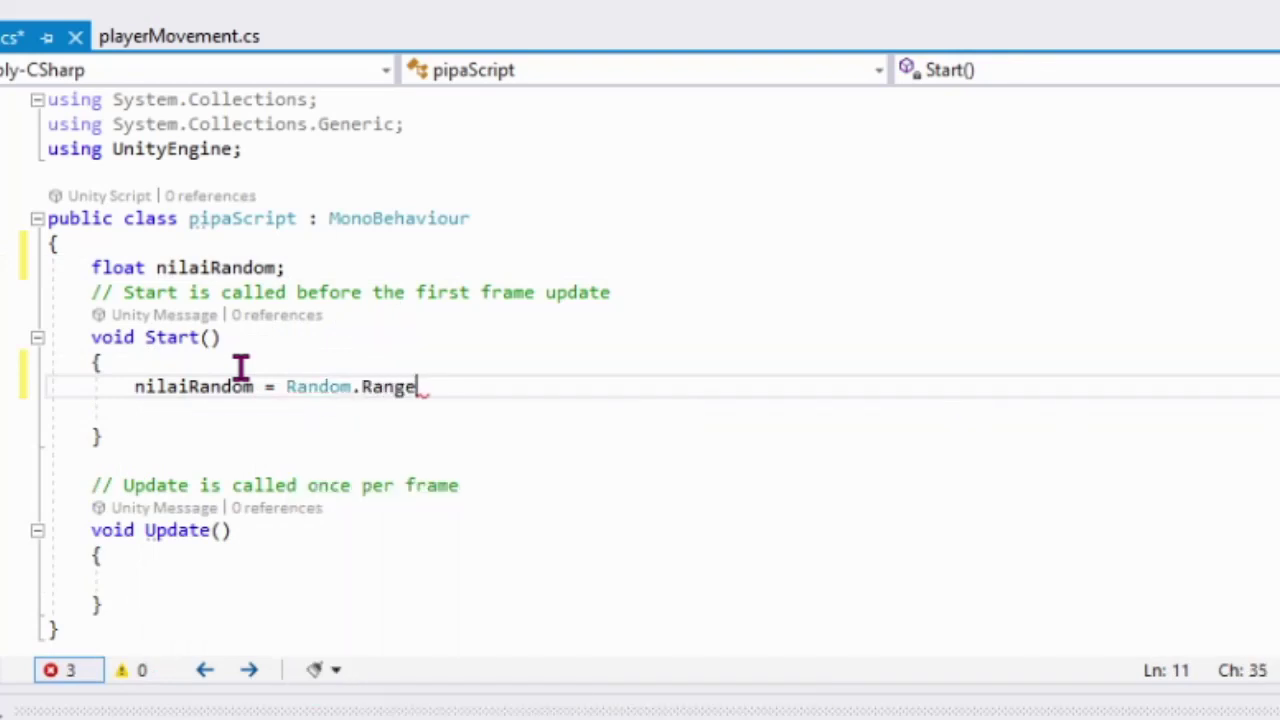
{"action": "type", "text": "("}
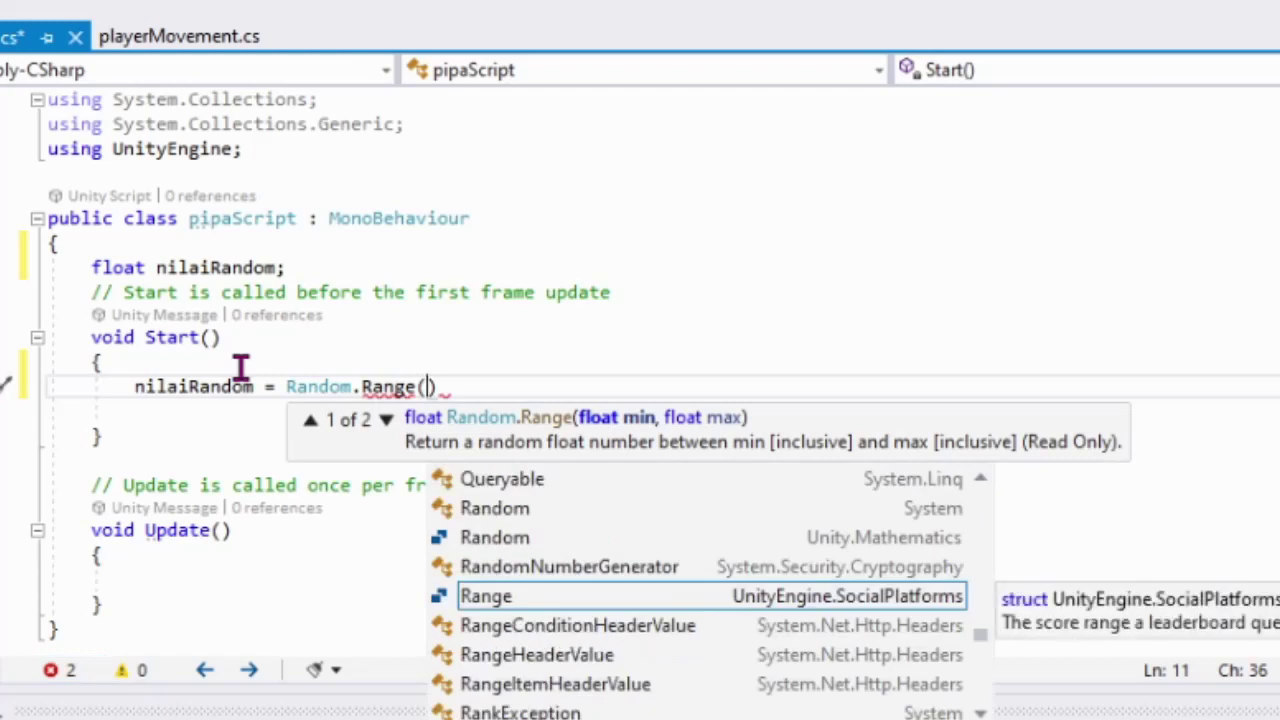
{"action": "type", "text": ");"}
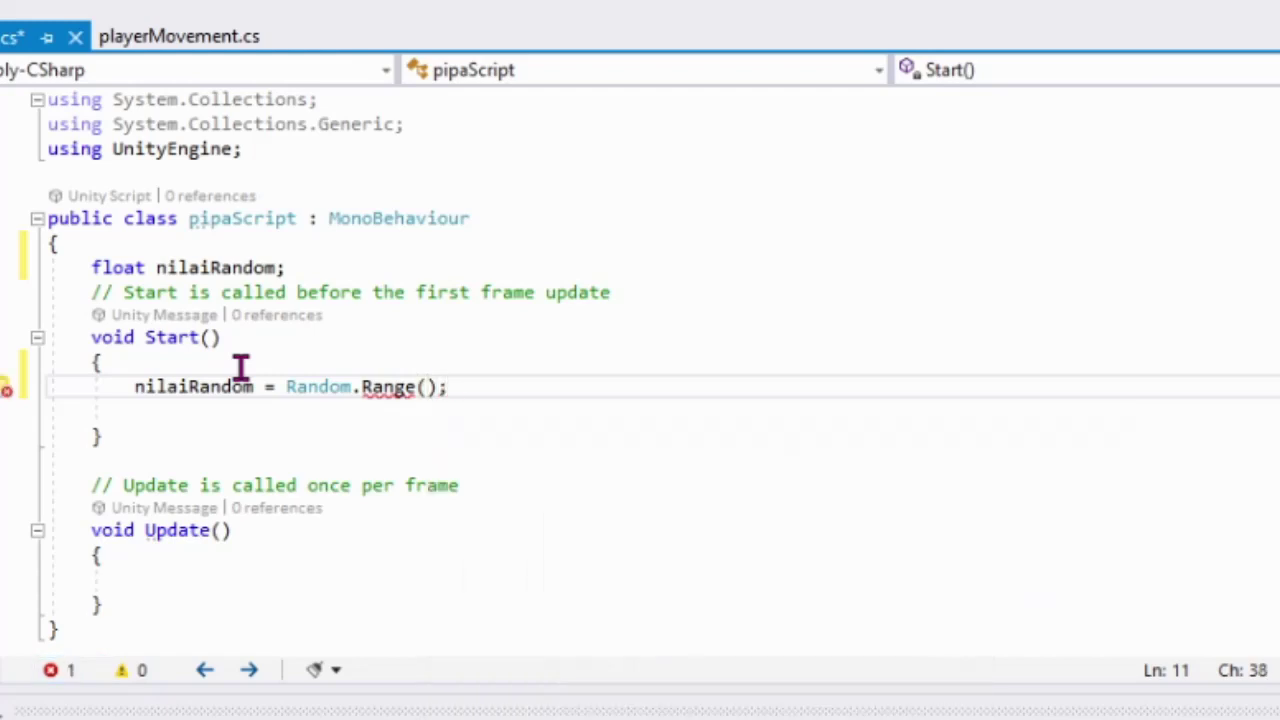
{"action": "key", "text": "Return"}
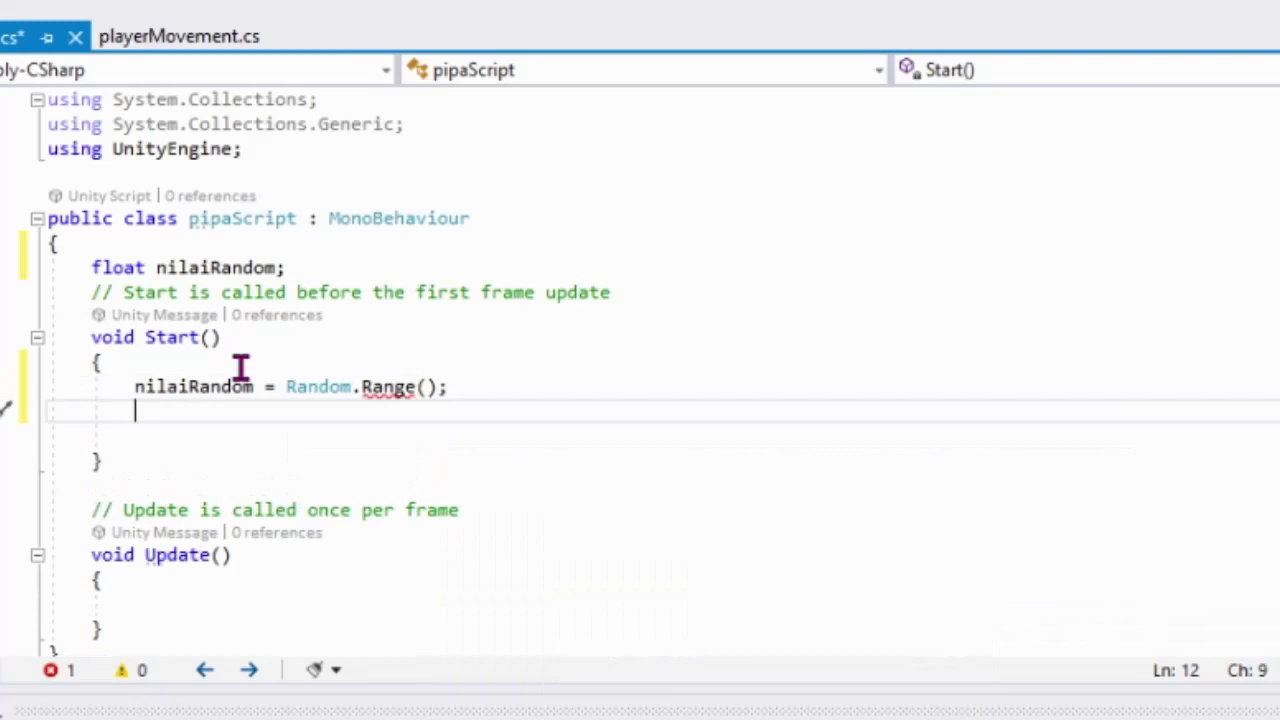
{"action": "left_click", "coordinate": [424, 387]}
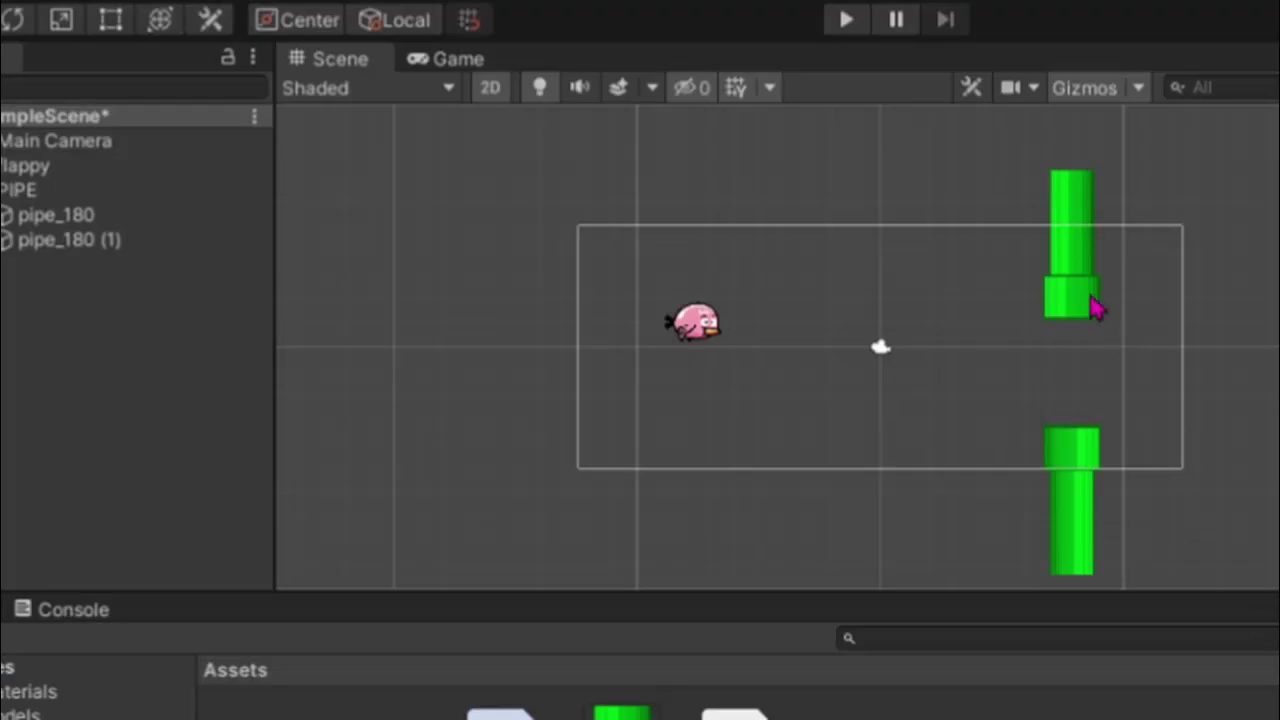
Drag the PIPE parent down to its lowest height, Position Y -1.41.
{"action": "left_click", "coordinate": [1085, 305]}
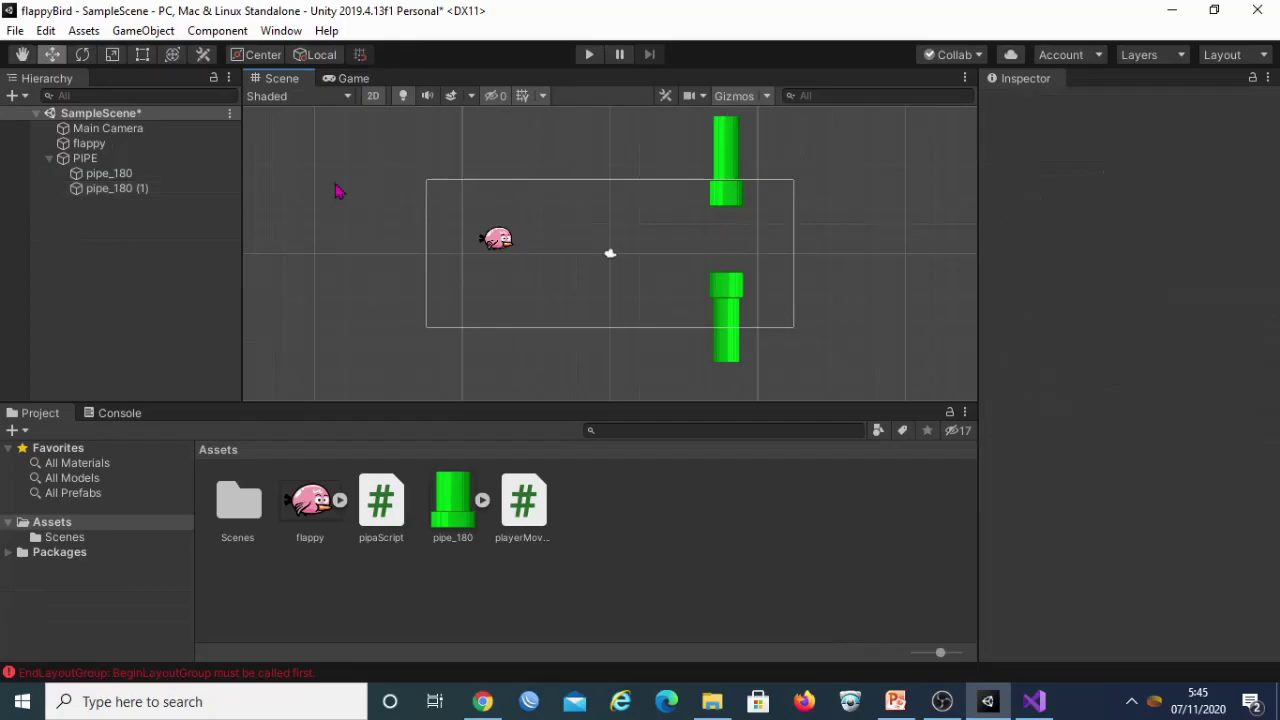
{"action": "left_click", "coordinate": [85, 158]}
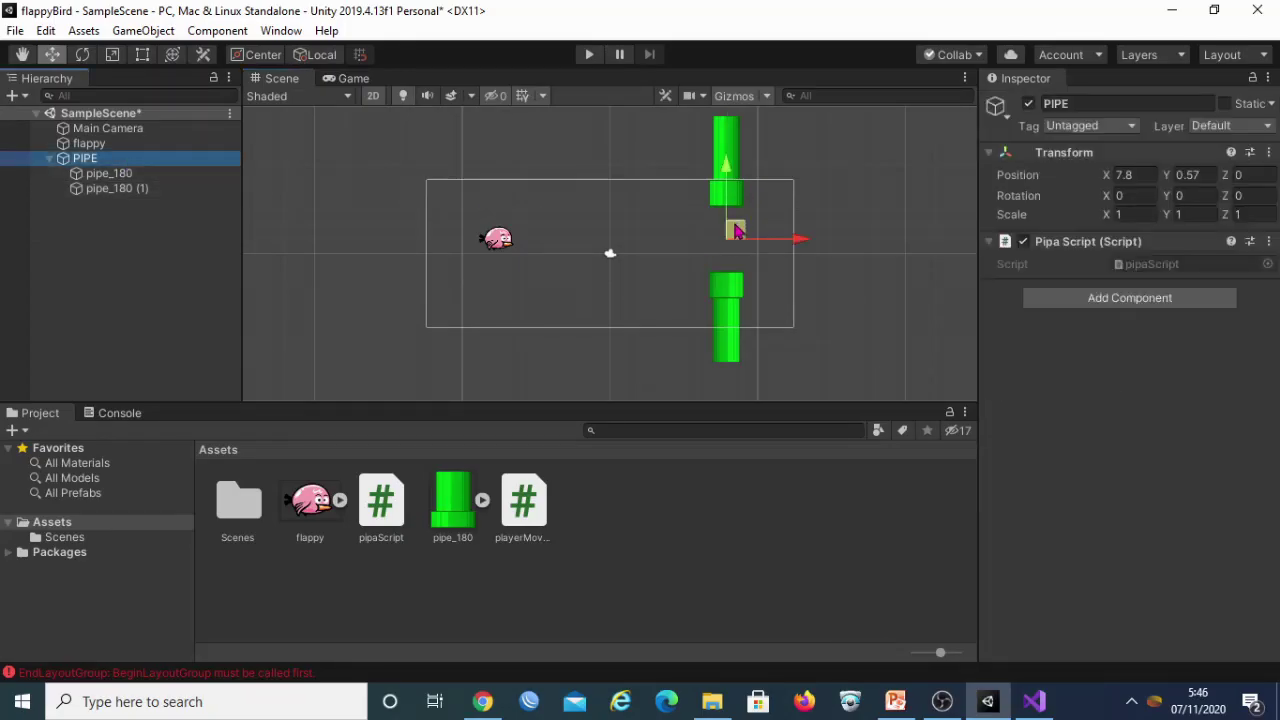
{"action": "left_click_drag", "start_coordinate": [727, 170], "coordinate": [727, 199]}
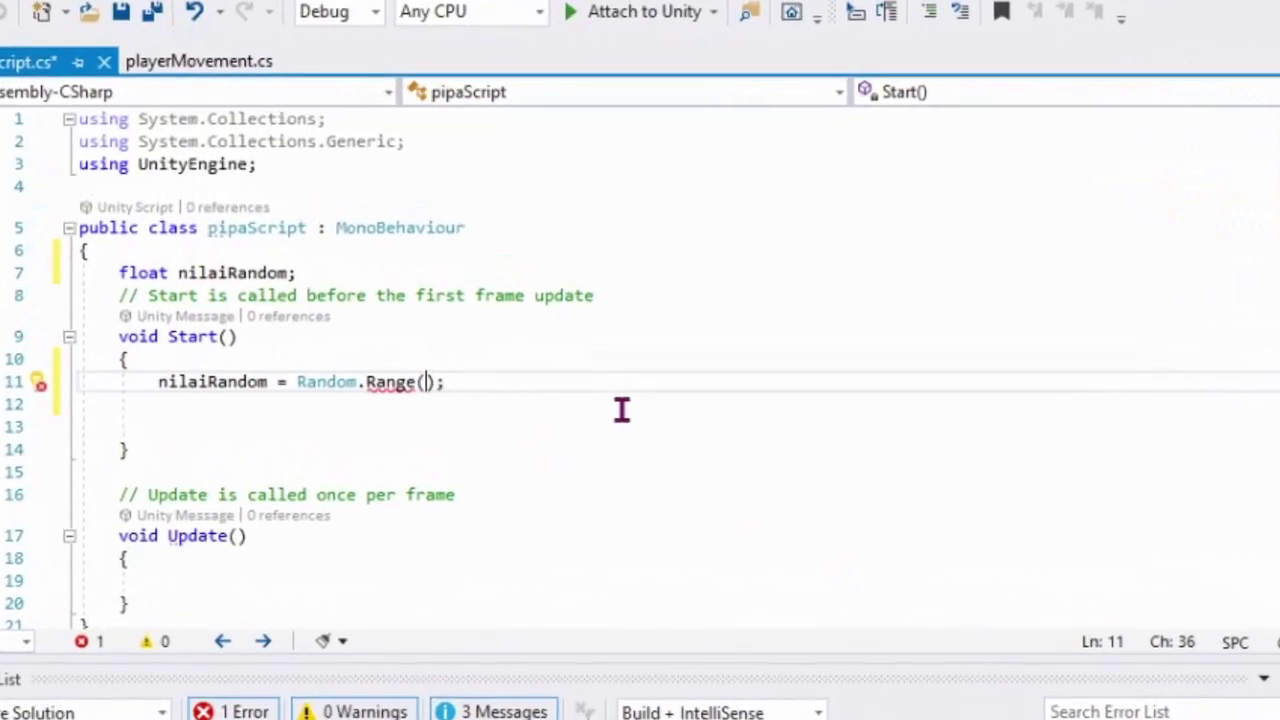
Enter -1.41f as the first Random.Range argument.
{"action": "type", "text": "1m="}
{"action": "key", "text": "BackSpace"}
{"action": "key", "text": "BackSpace"}
{"action": "type", "text": ","}
{"action": "key", "text": "BackSpace"}
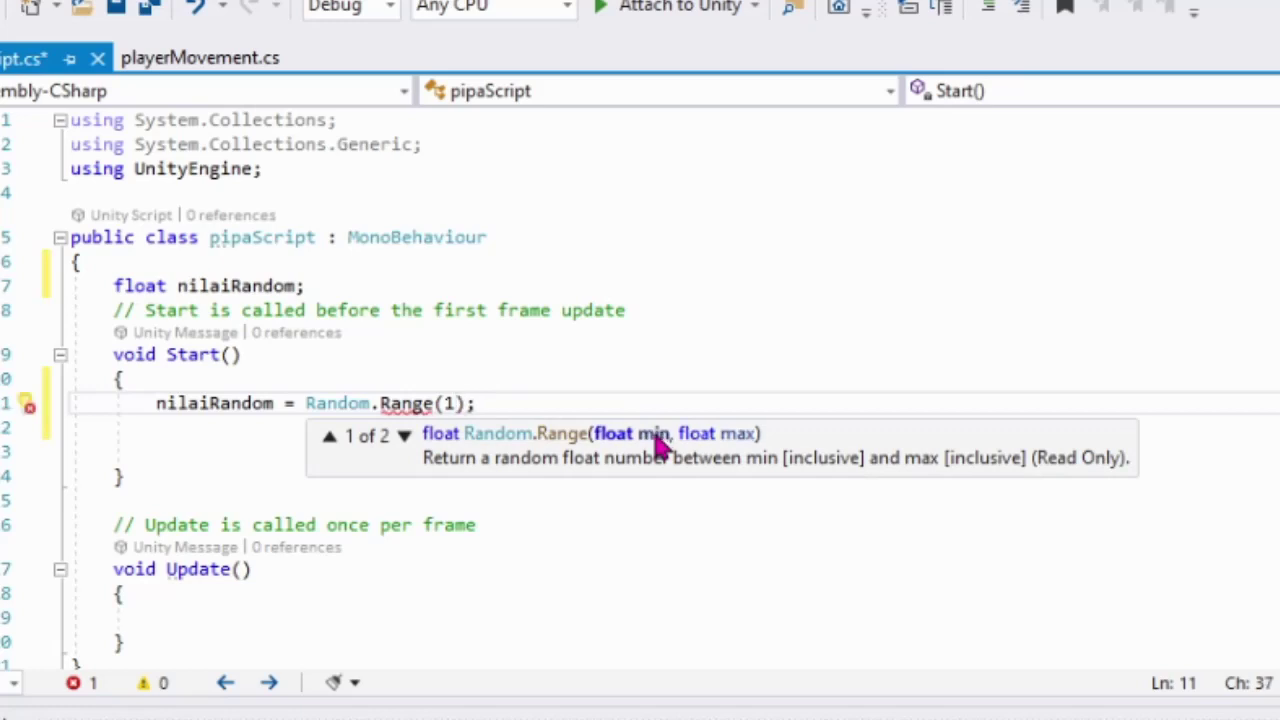
{"action": "type", "text": "."}
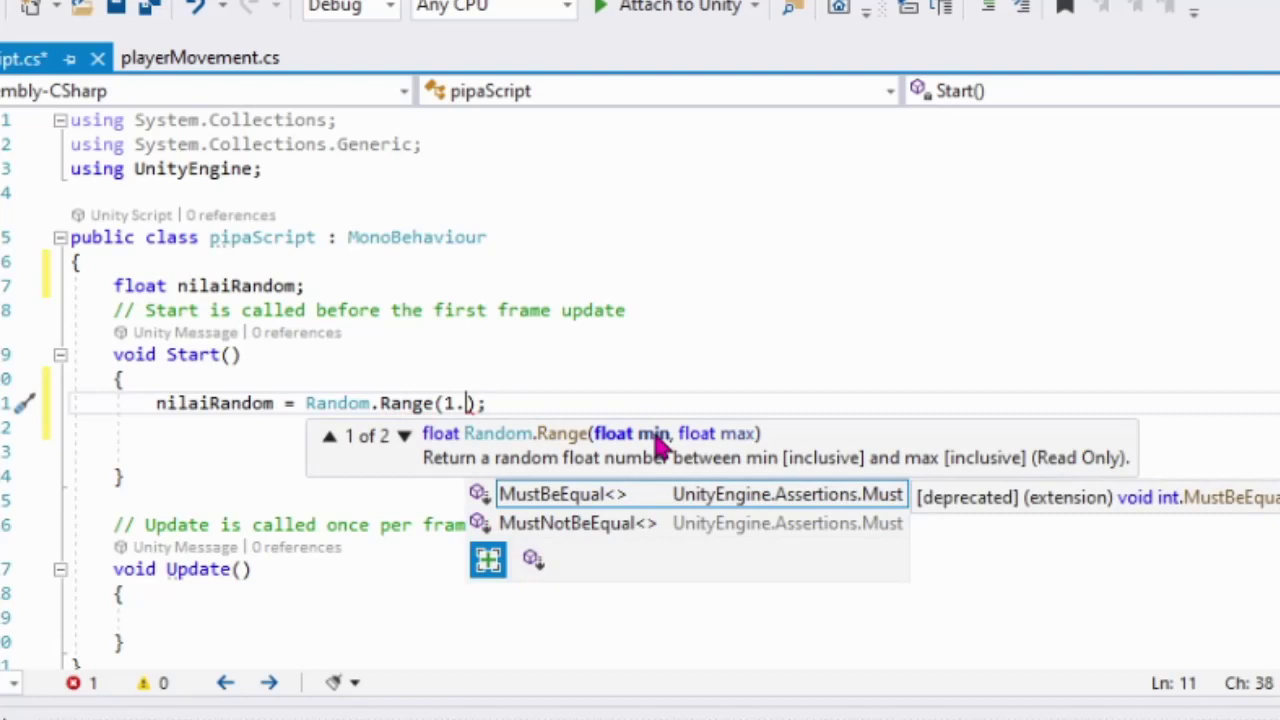
{"action": "type", "text": "41"}
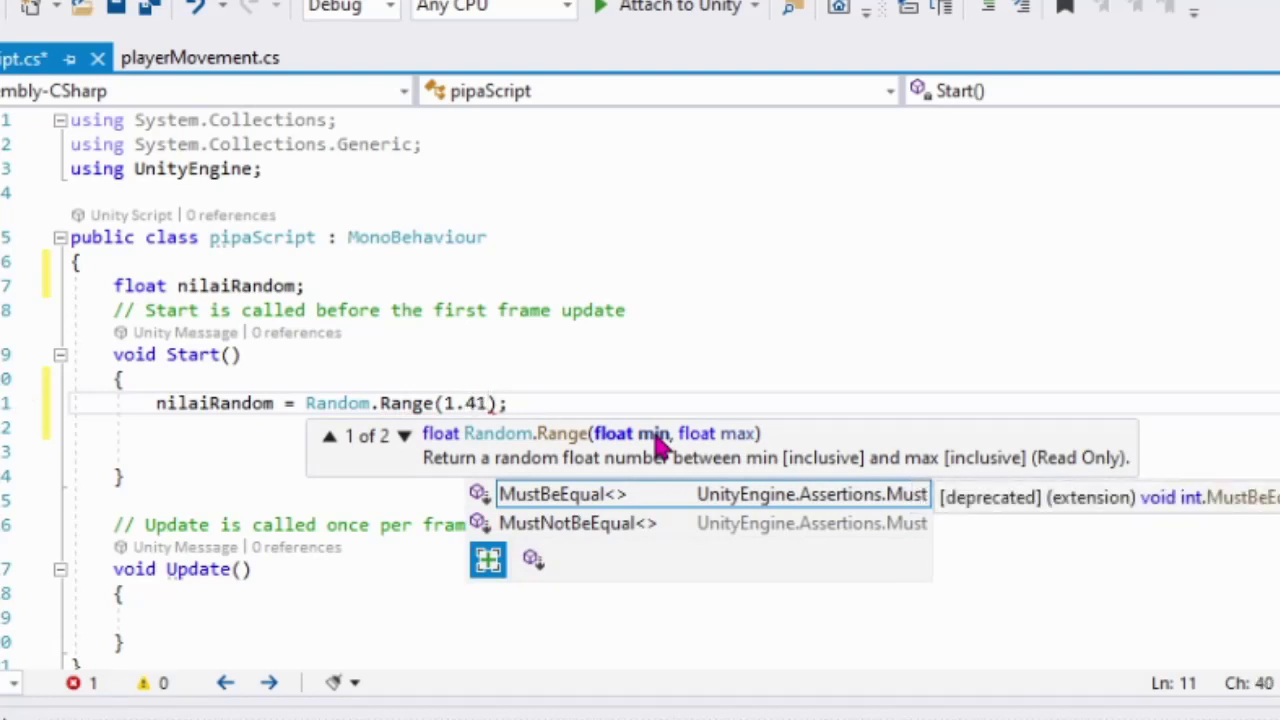
{"action": "type", "text": "f"}
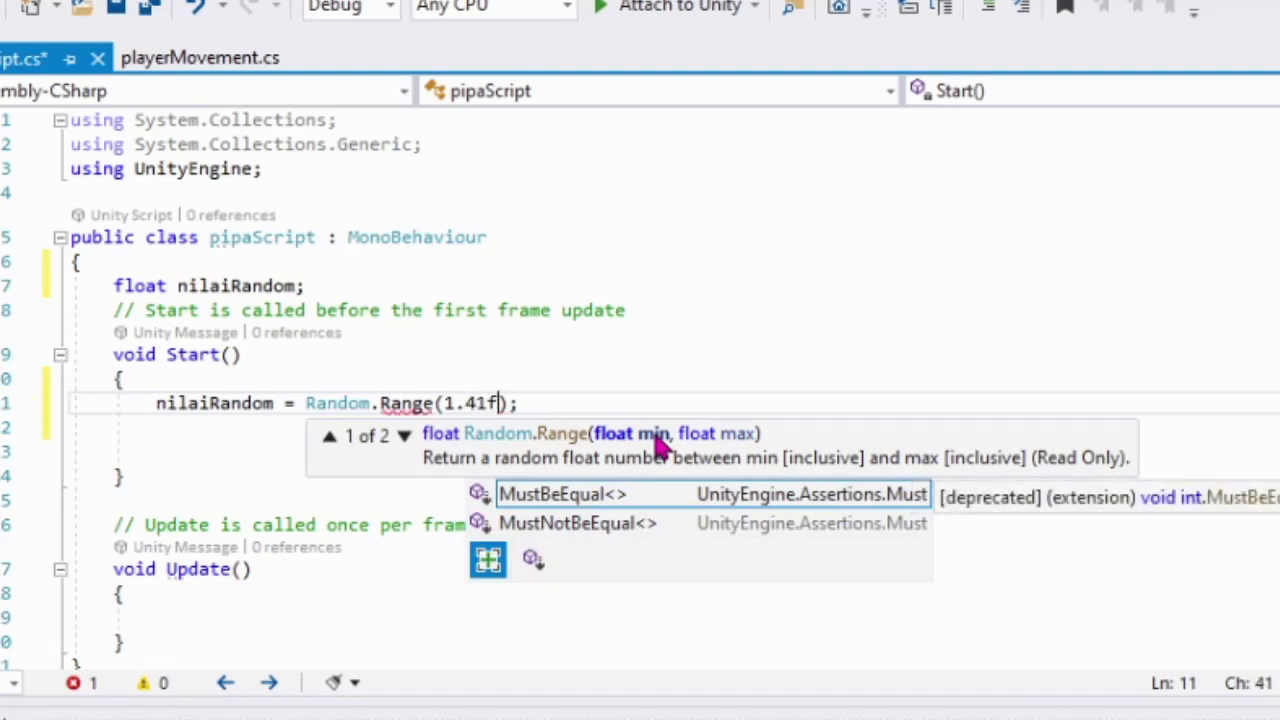
{"action": "key", "text": "Escape"}
{"action": "key", "text": "alt+Tab"}
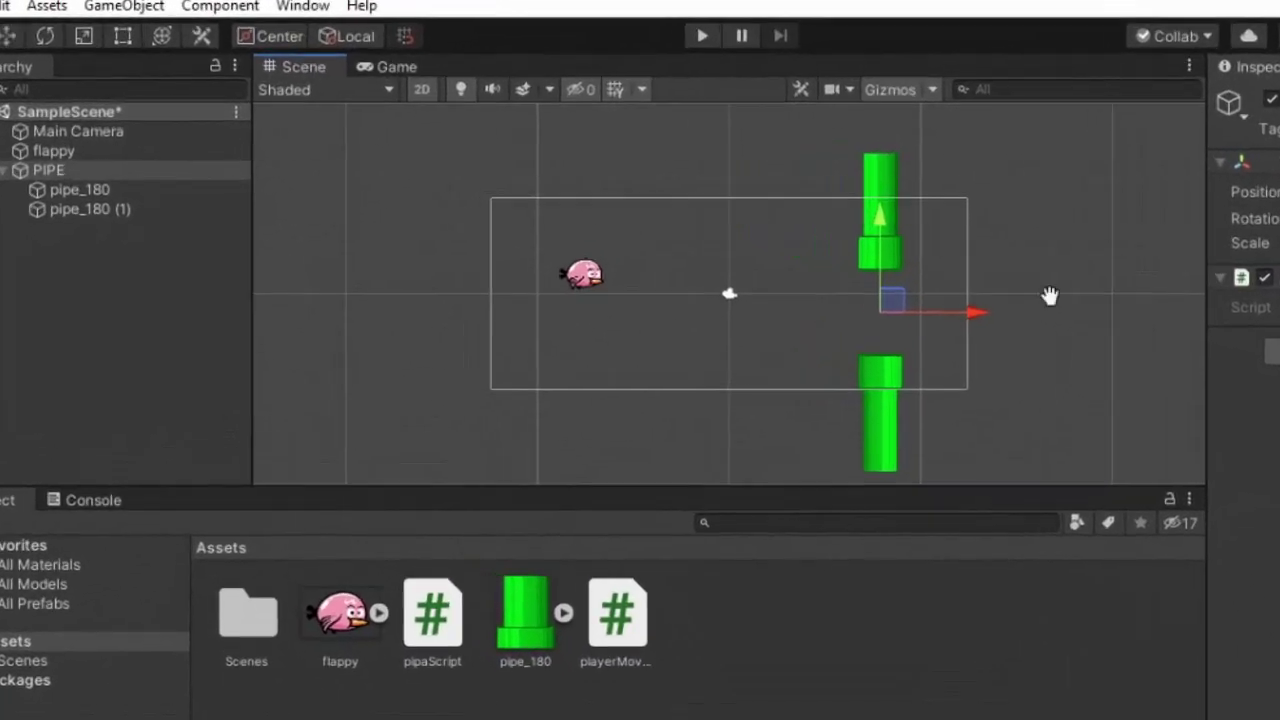
{"action": "key", "text": "alt+Tab"}
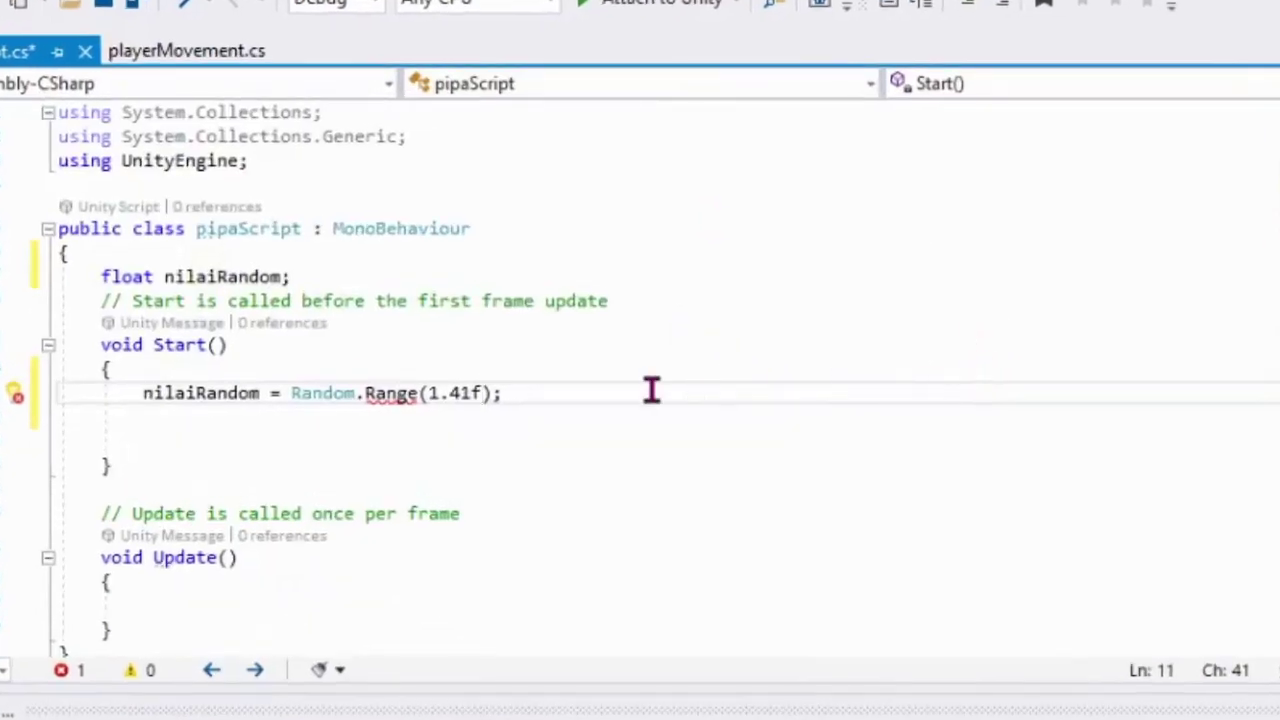
{"action": "type", "text": ","}
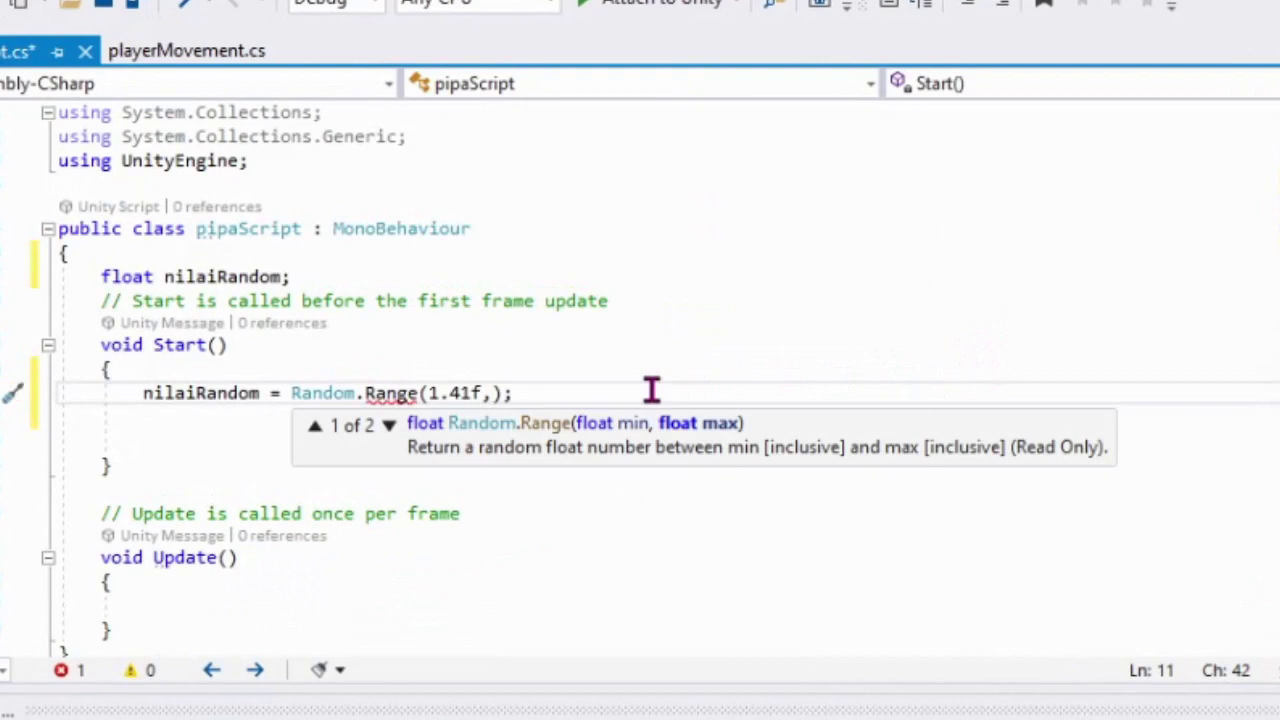
{"action": "key", "text": "Left"}
{"action": "key", "text": "Left"}
{"action": "key", "text": "Left"}
{"action": "key", "text": "Left"}
{"action": "key", "text": "Left"}
{"action": "key", "text": "Left"}
{"action": "type", "text": "-"}
{"action": "key", "text": "Right"}
{"action": "key", "text": "Right"}
{"action": "key", "text": "Right"}
{"action": "key", "text": "Right"}
{"action": "key", "text": "Right"}
{"action": "key", "text": "Right"}
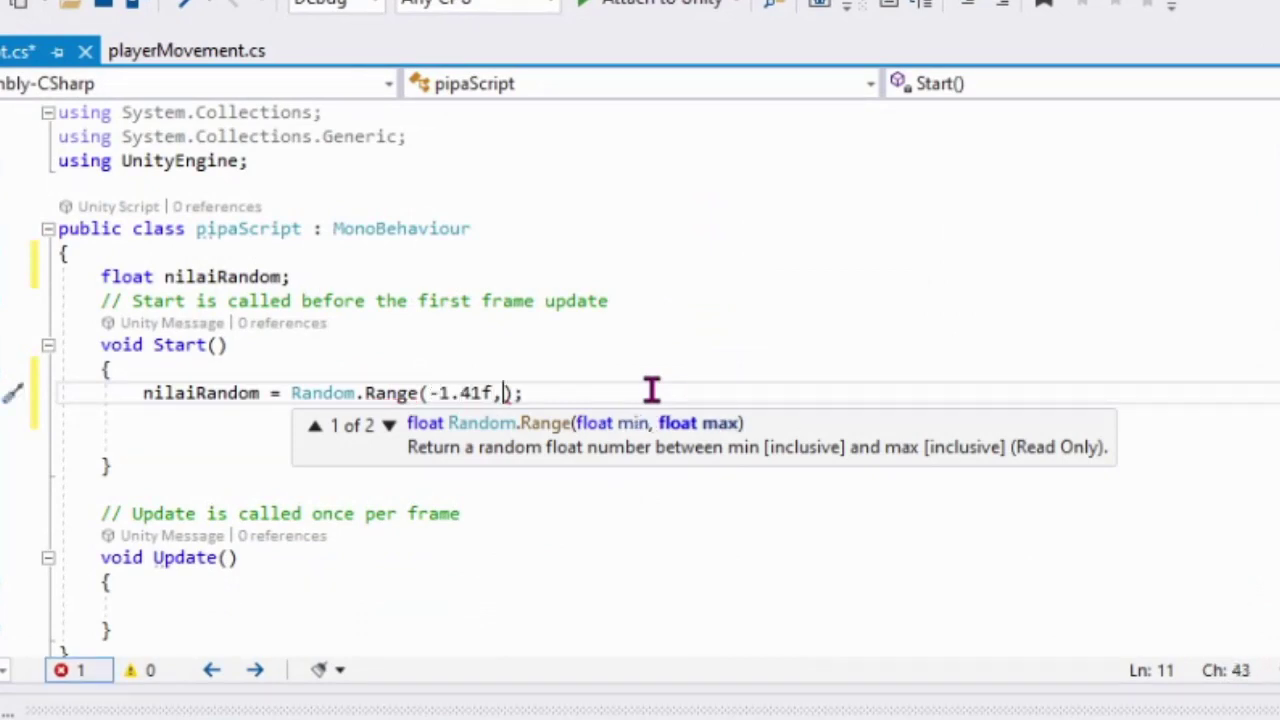
Raise PIPE to its highest height and enter 0.57f as the second argument.
{"action": "key", "text": "Escape"}
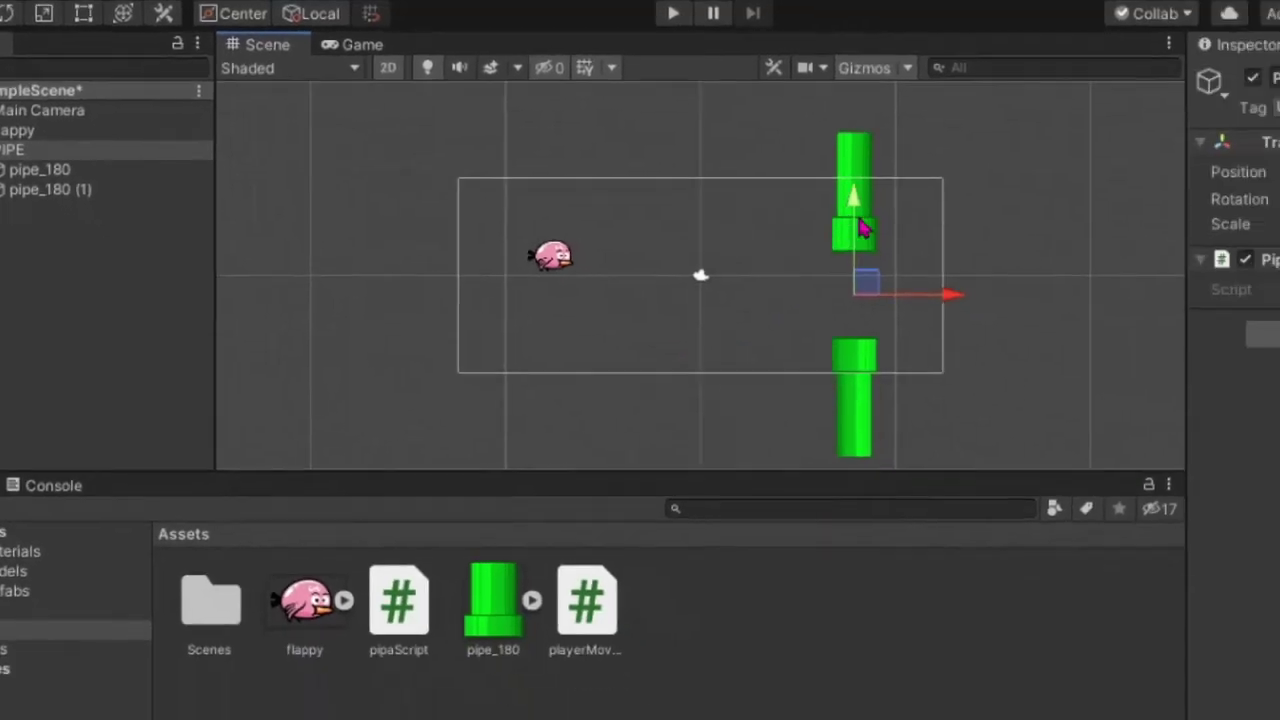
{"action": "left_click_drag", "start_coordinate": [757, 200], "coordinate": [693, 130]}
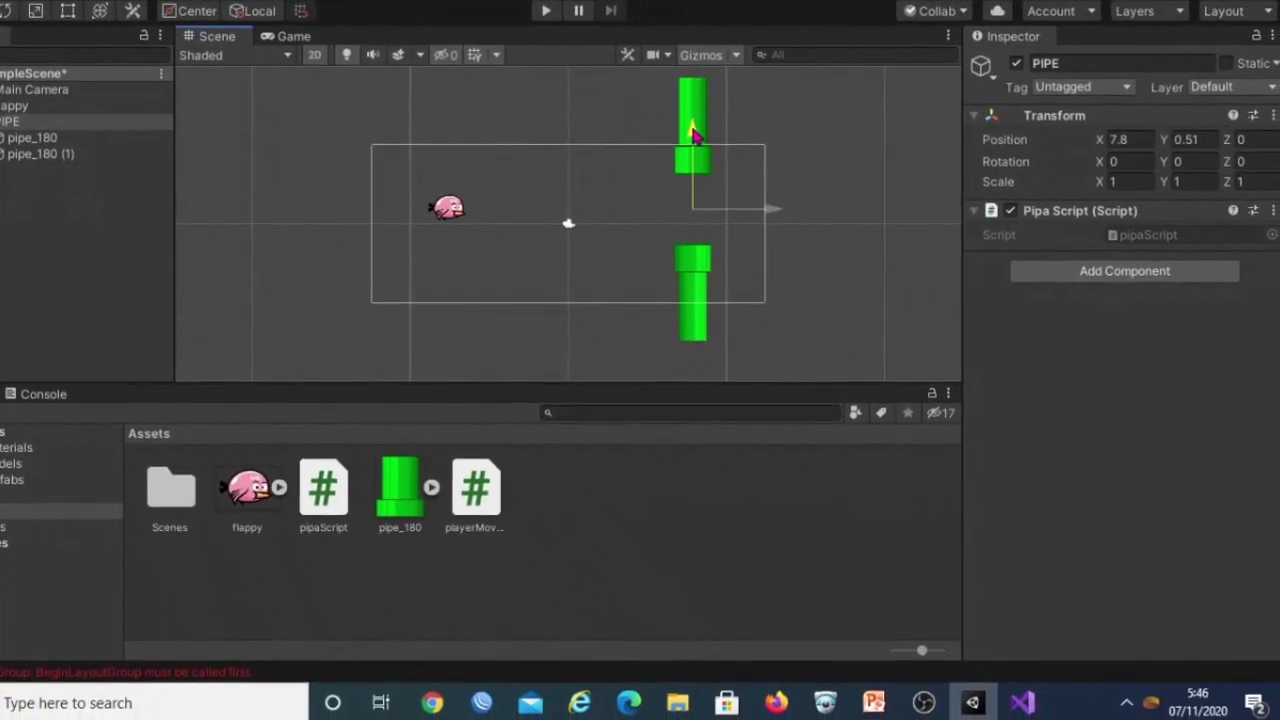
{"action": "key", "text": "alt+Tab"}
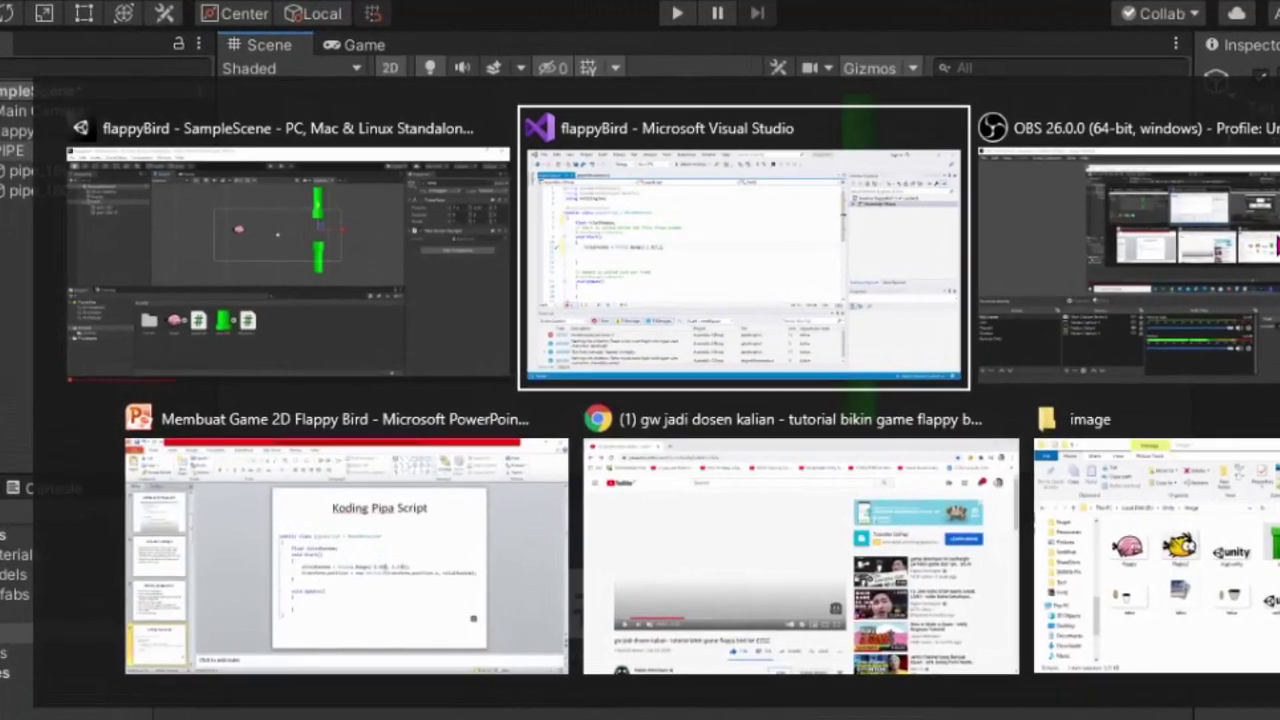
{"action": "type", "text": "0"}
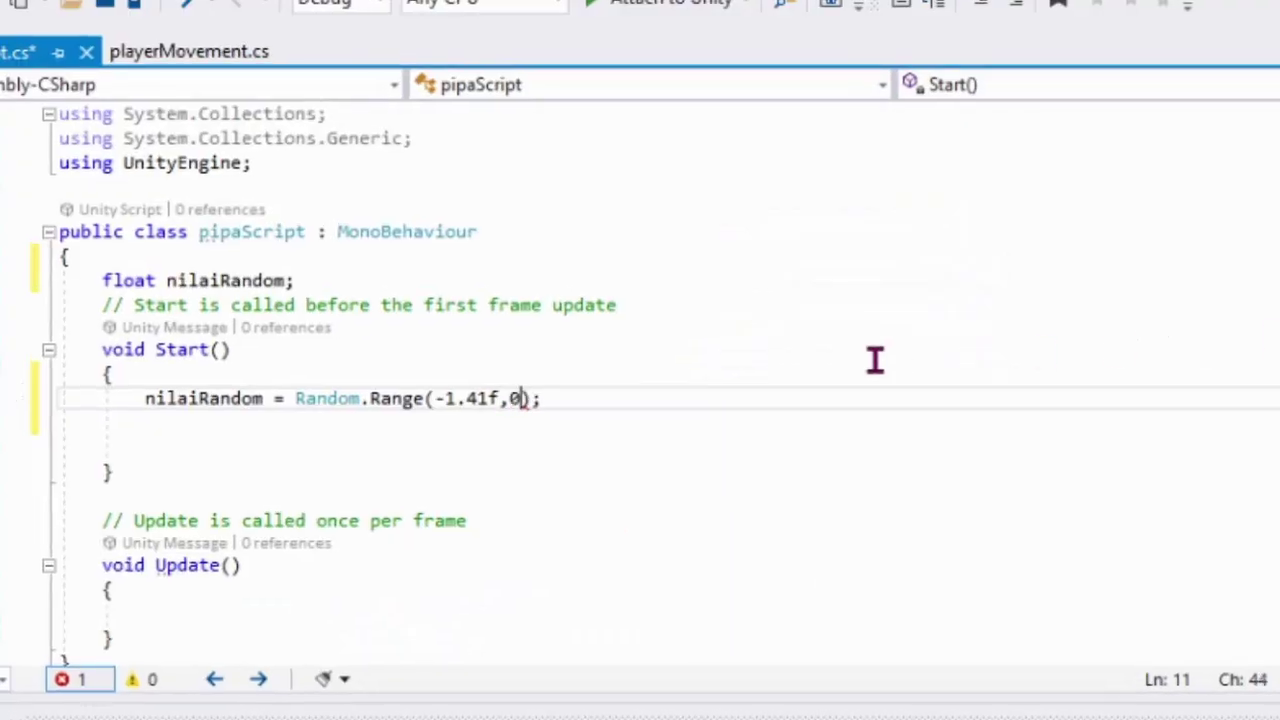
{"action": "type", "text": ".57"}
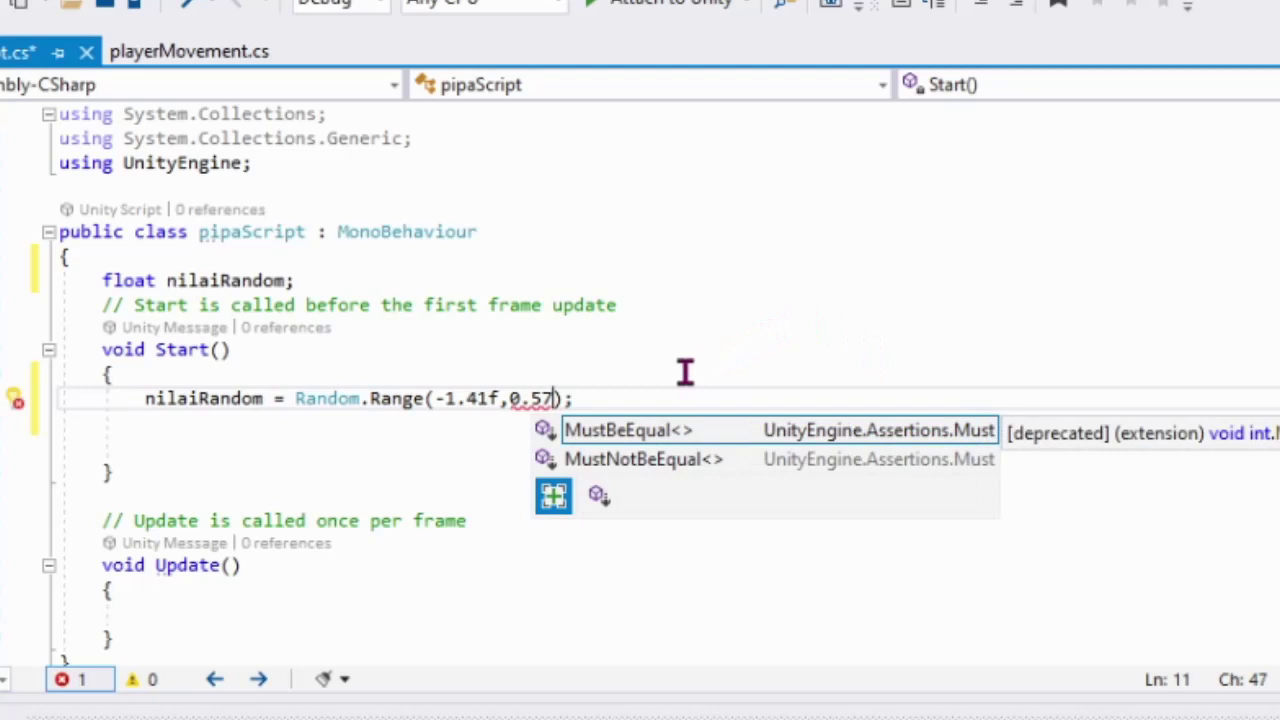
{"action": "type", "text": "f"}
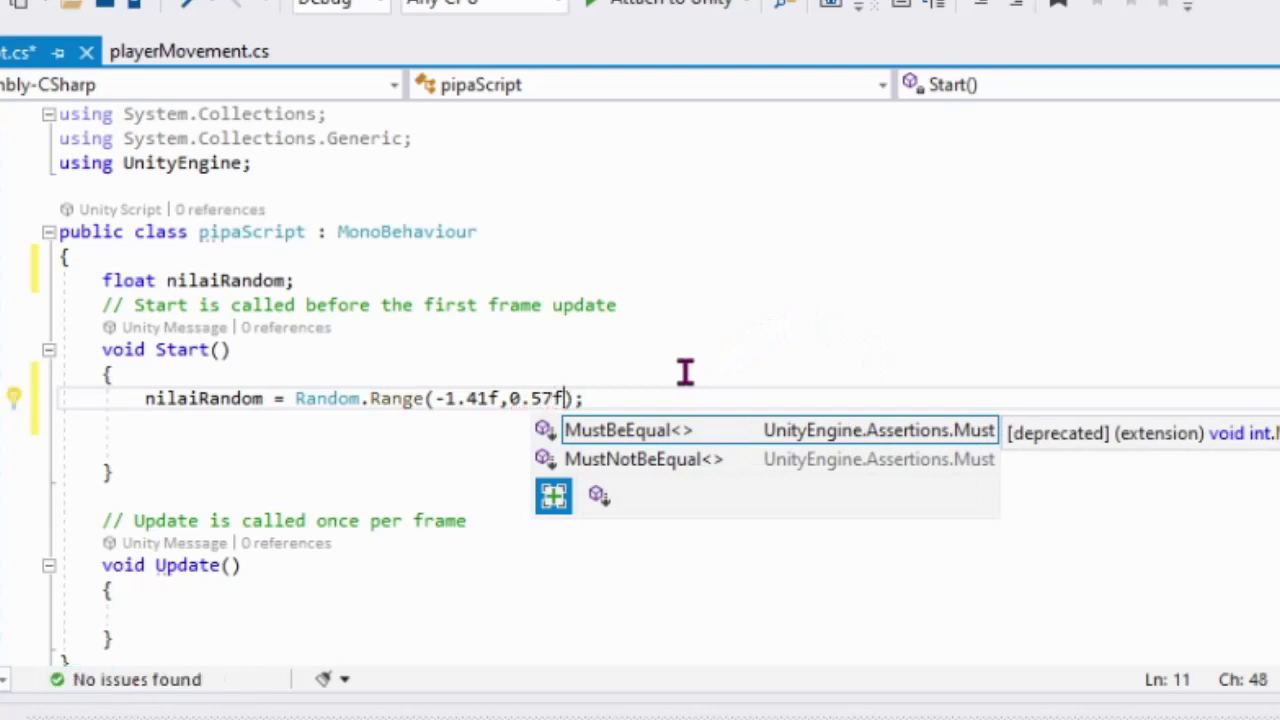
{"action": "key", "text": "Return"}
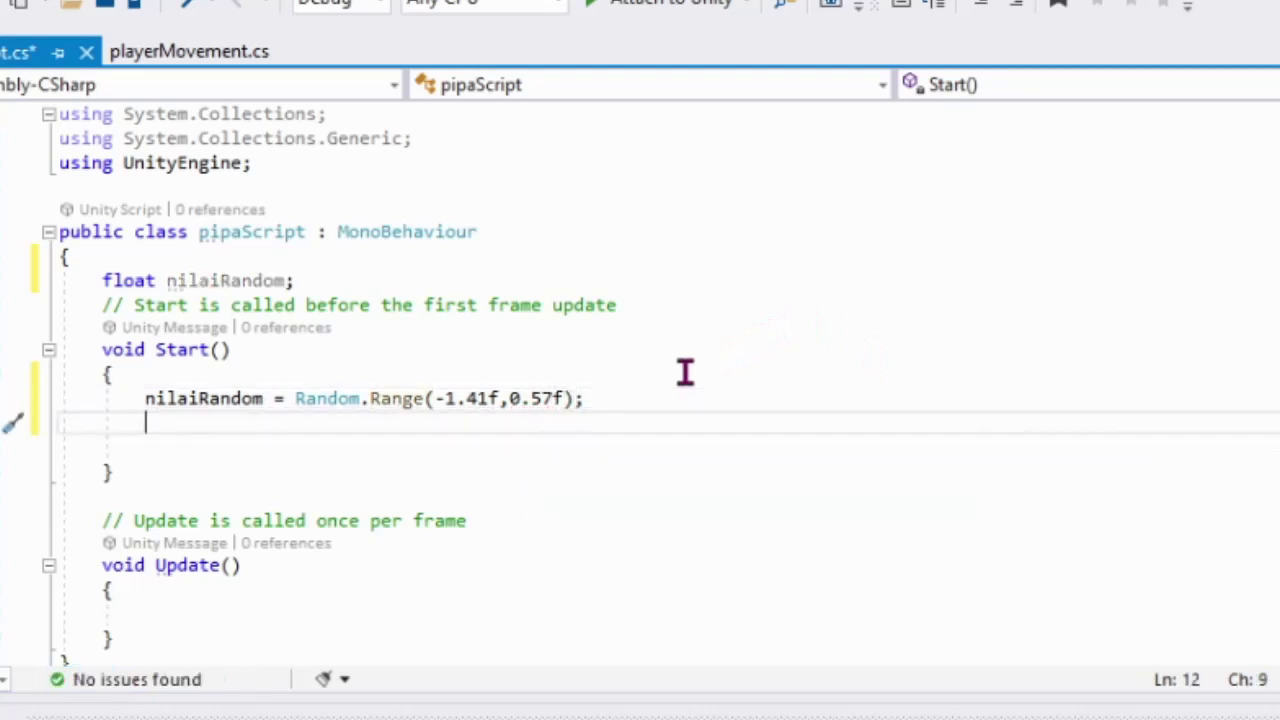
In Start(), begin the line transform.position = new Vector2( using IntelliSense completions.
{"action": "key", "text": "Delete"}
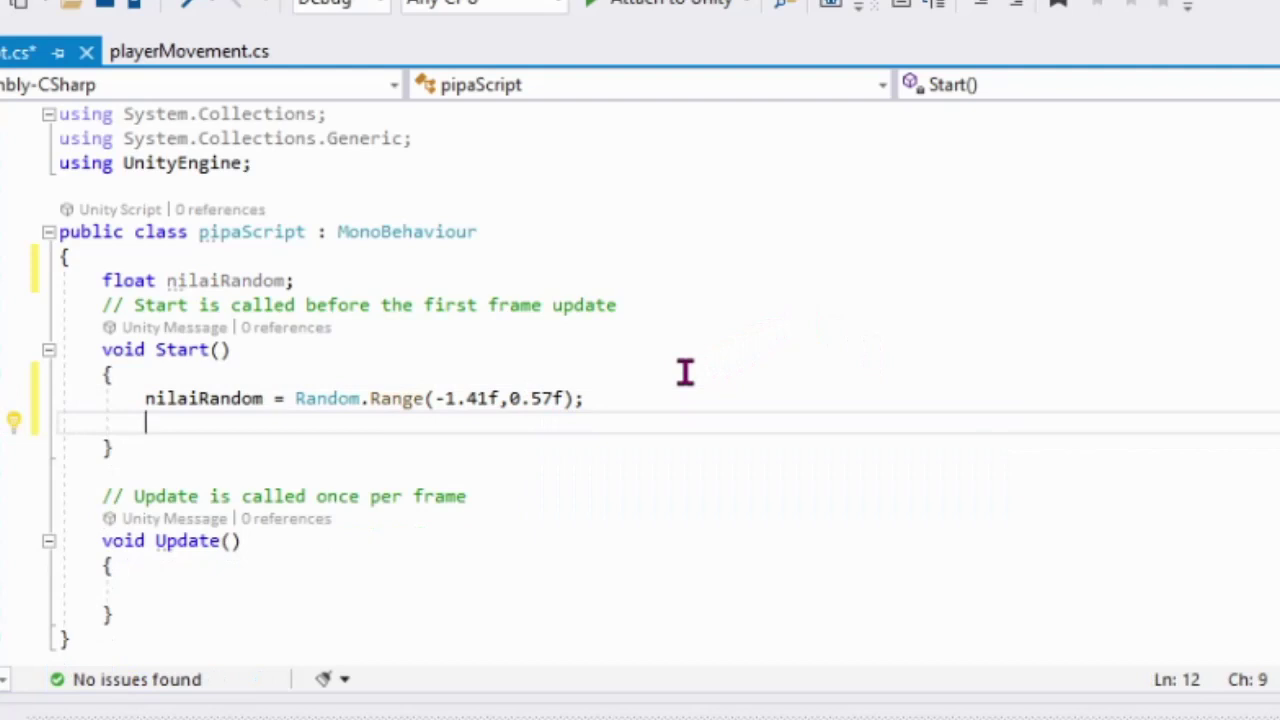
{"action": "type", "text": "tra"}
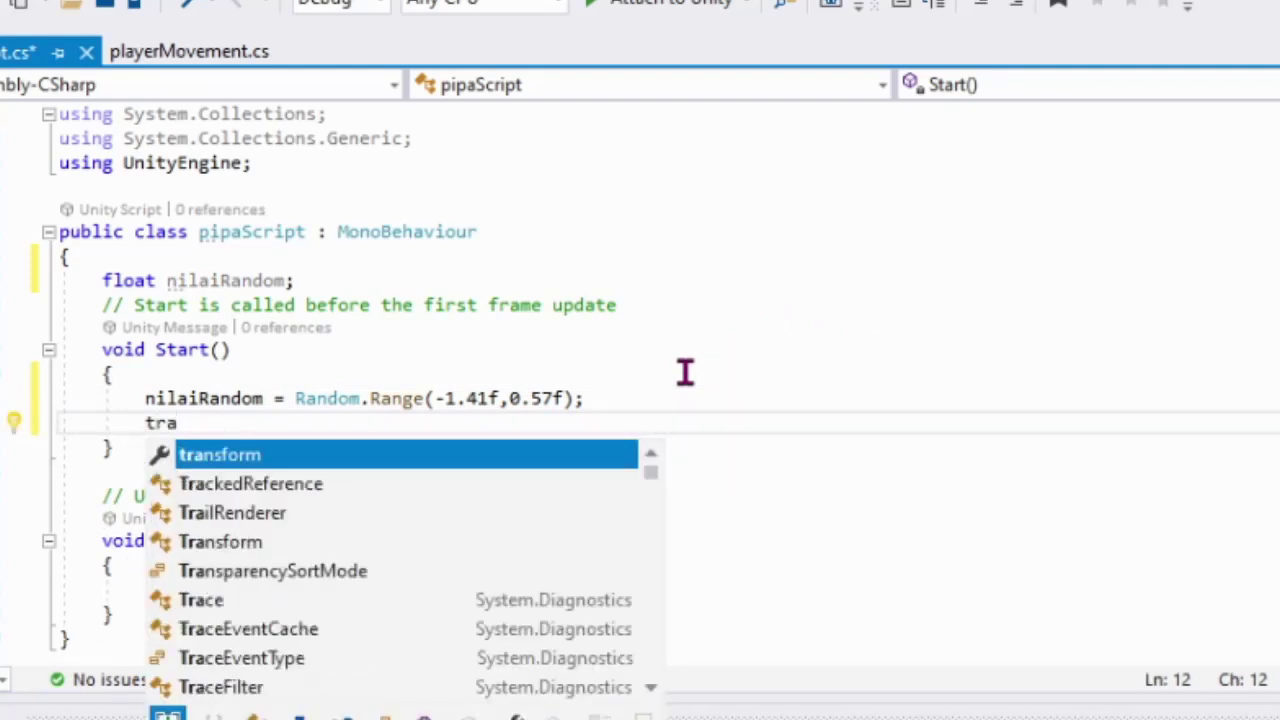
{"action": "key", "text": "Tab"}
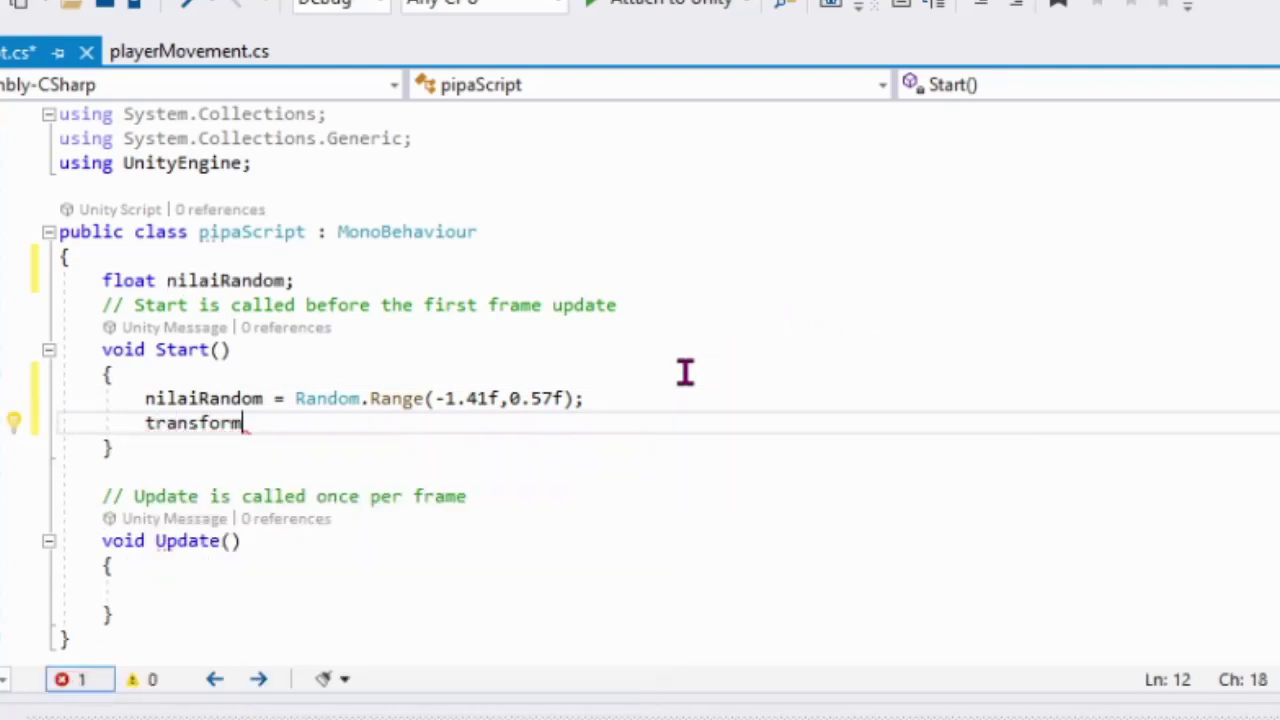
{"action": "type", "text": ".po"}
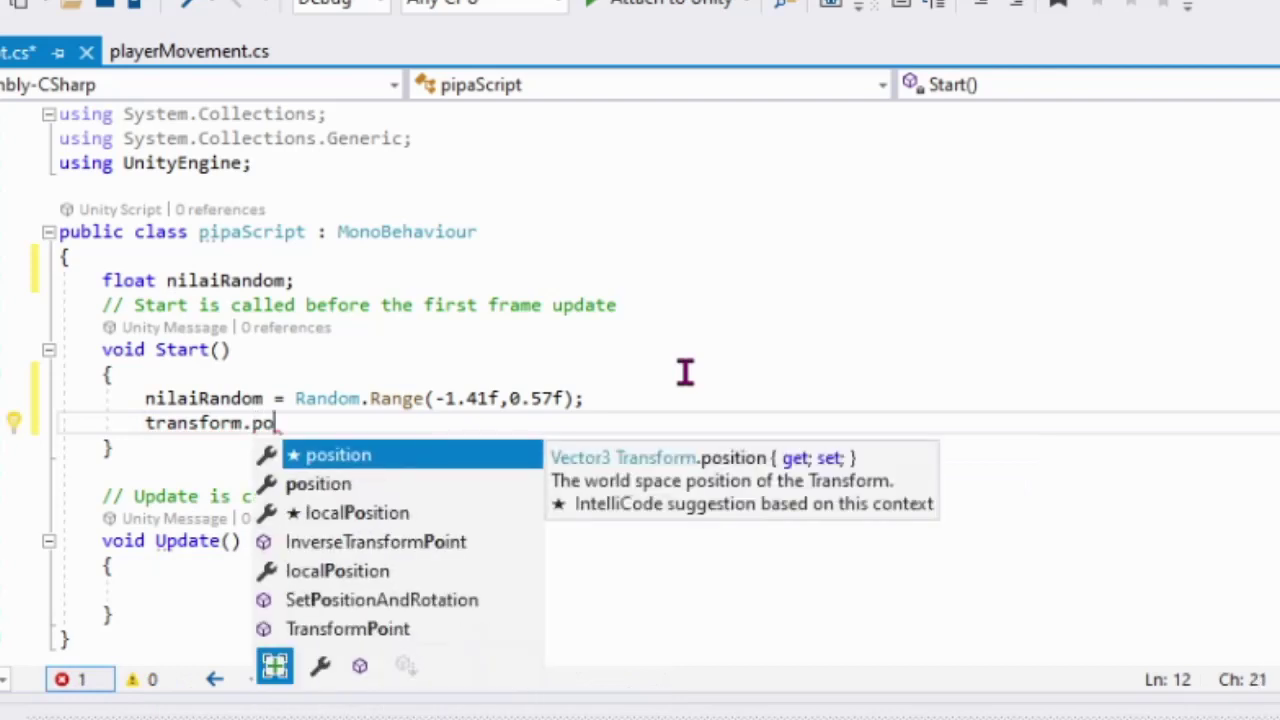
{"action": "key", "text": "Tab"}
{"action": "type", "text": "= ne"}
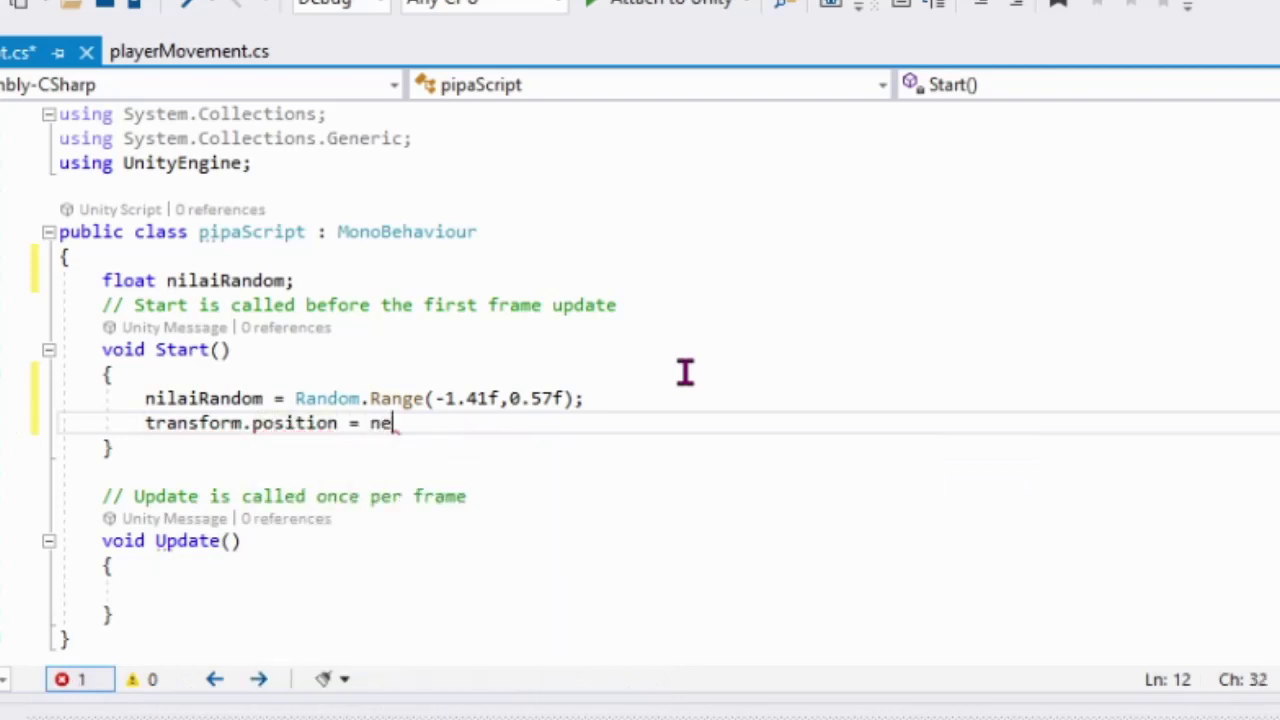
{"action": "type", "text": "r"}
{"action": "key", "text": "BackSpace"}
{"action": "type", "text": "w"}
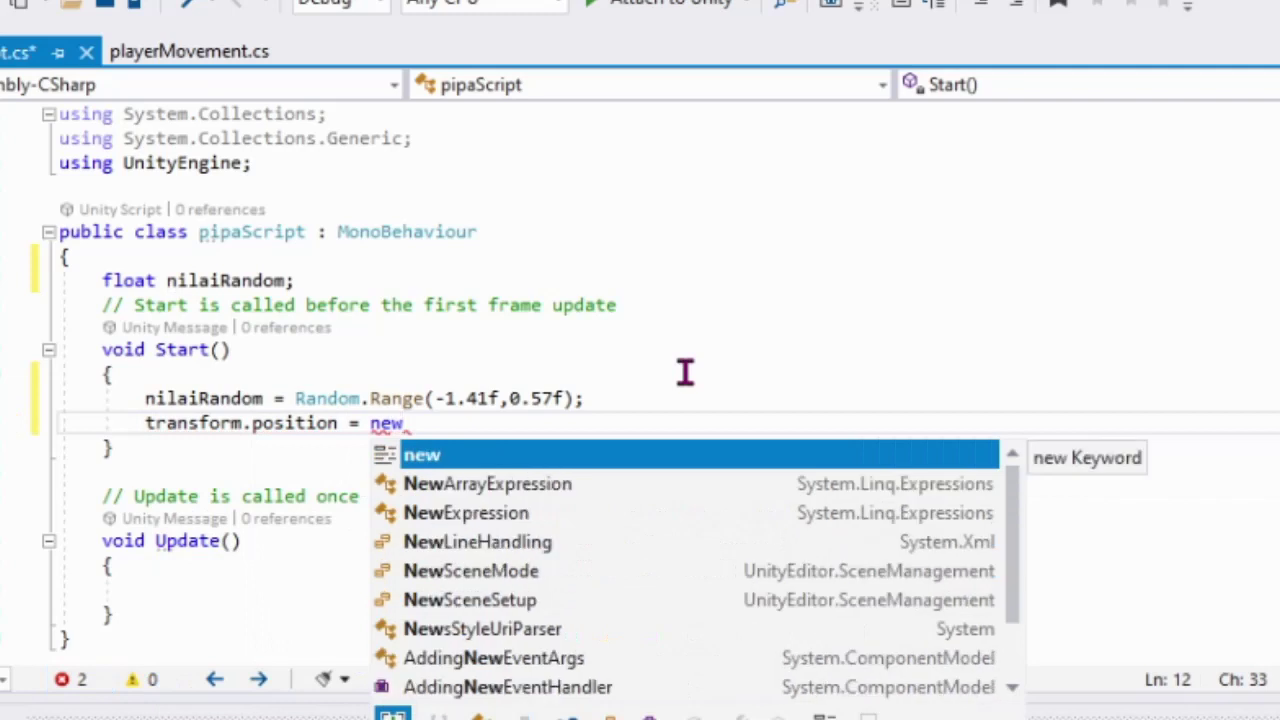
{"action": "type", "text": " ve"}
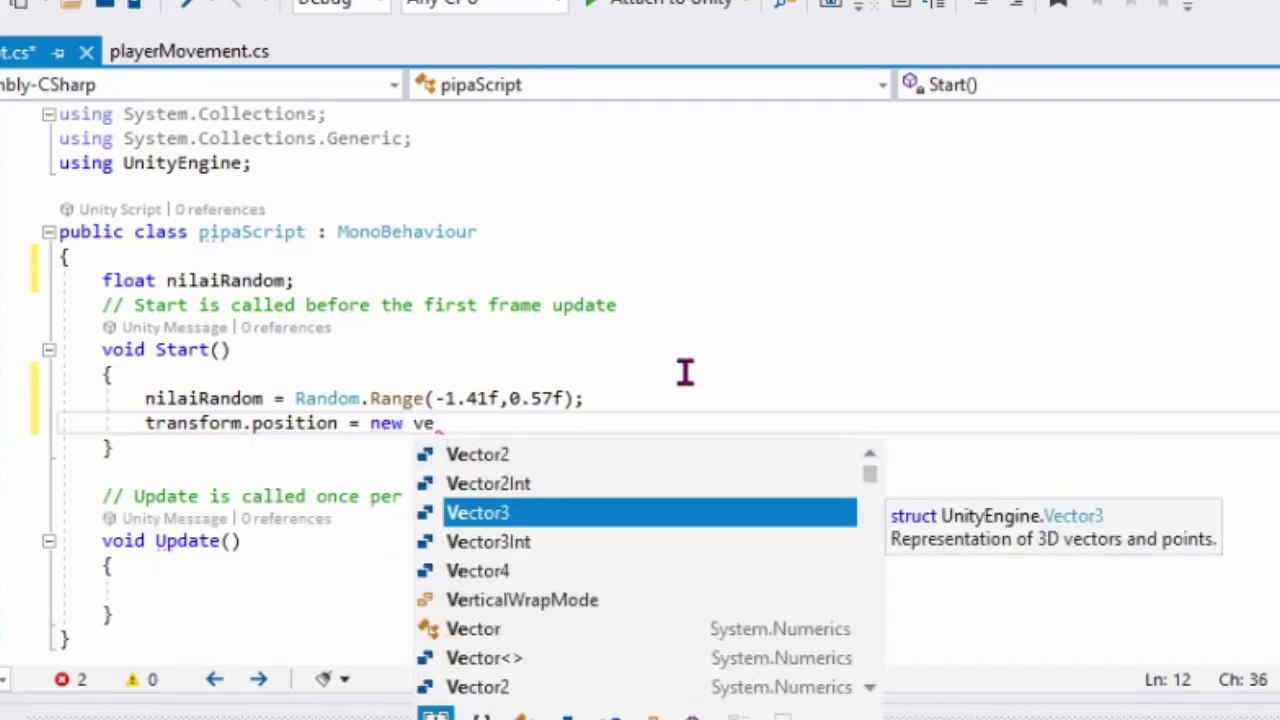
{"action": "key", "text": "Up"}
{"action": "key", "text": "Tab"}
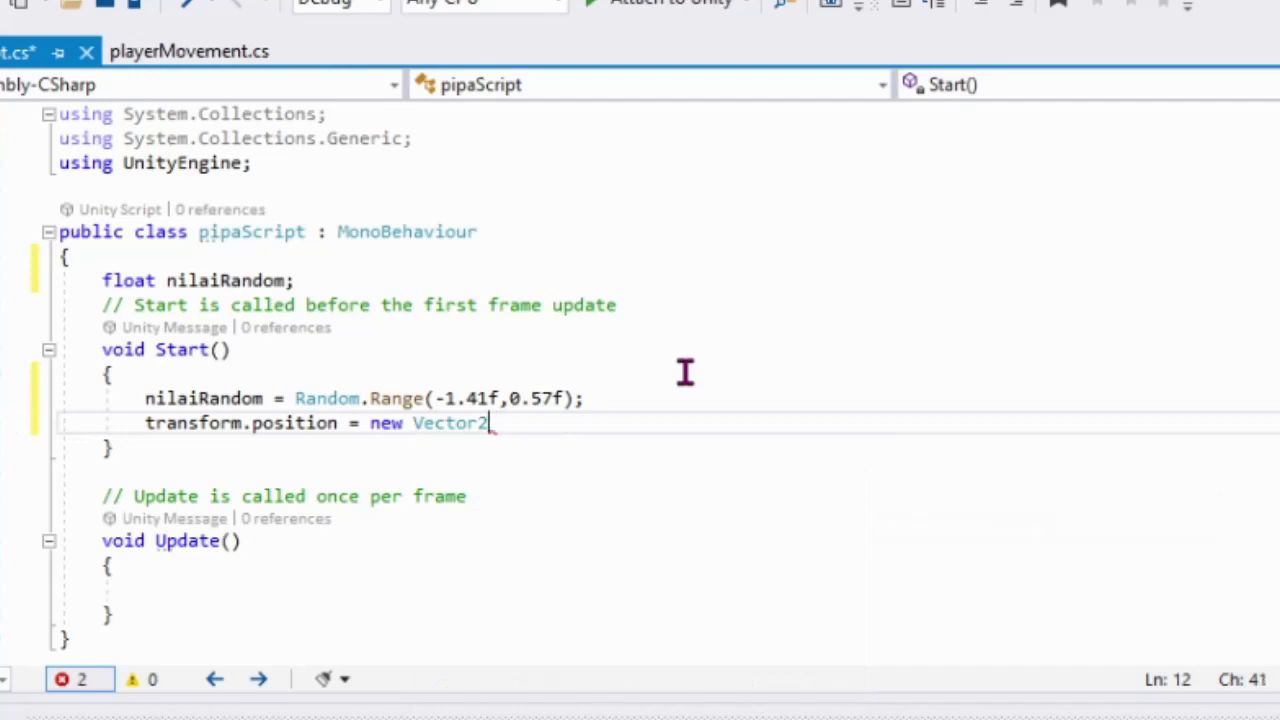
Pass transform.position.x and nilaiRandom as the Vector2 arguments and close the statement.
{"action": "type", "text": "("}
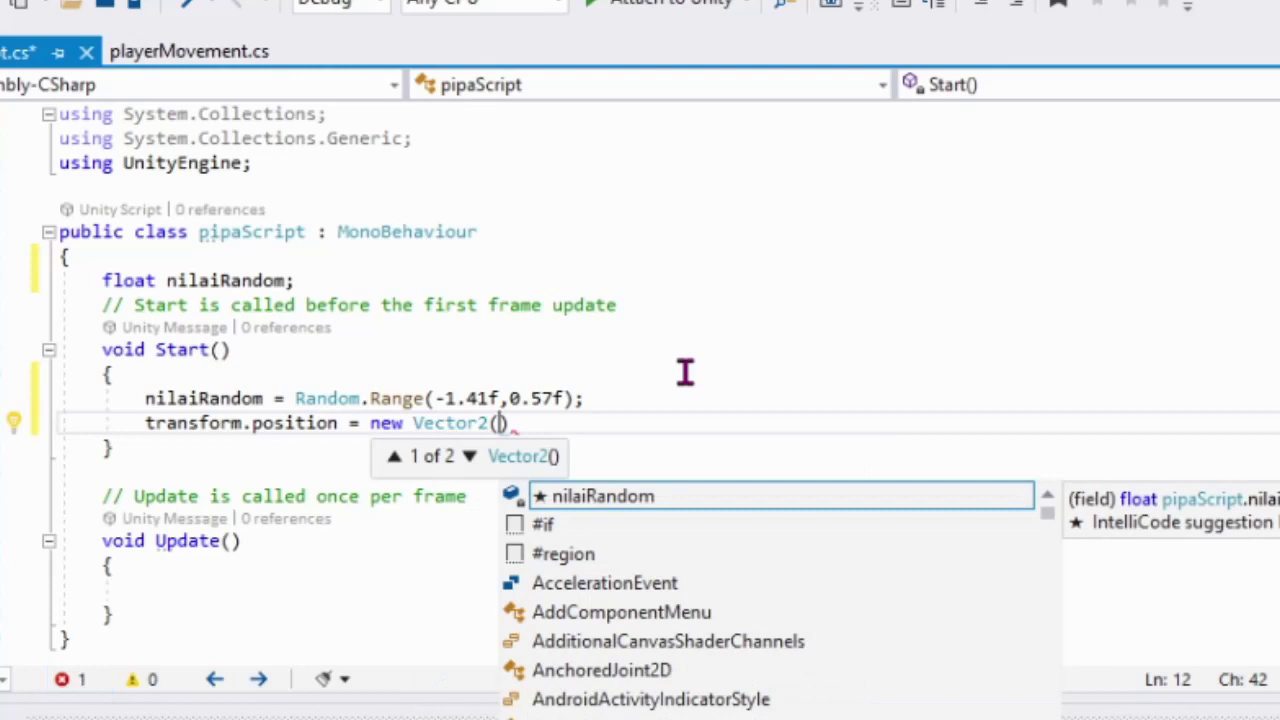
{"action": "type", "text": "tra"}
{"action": "key", "text": "Tab"}
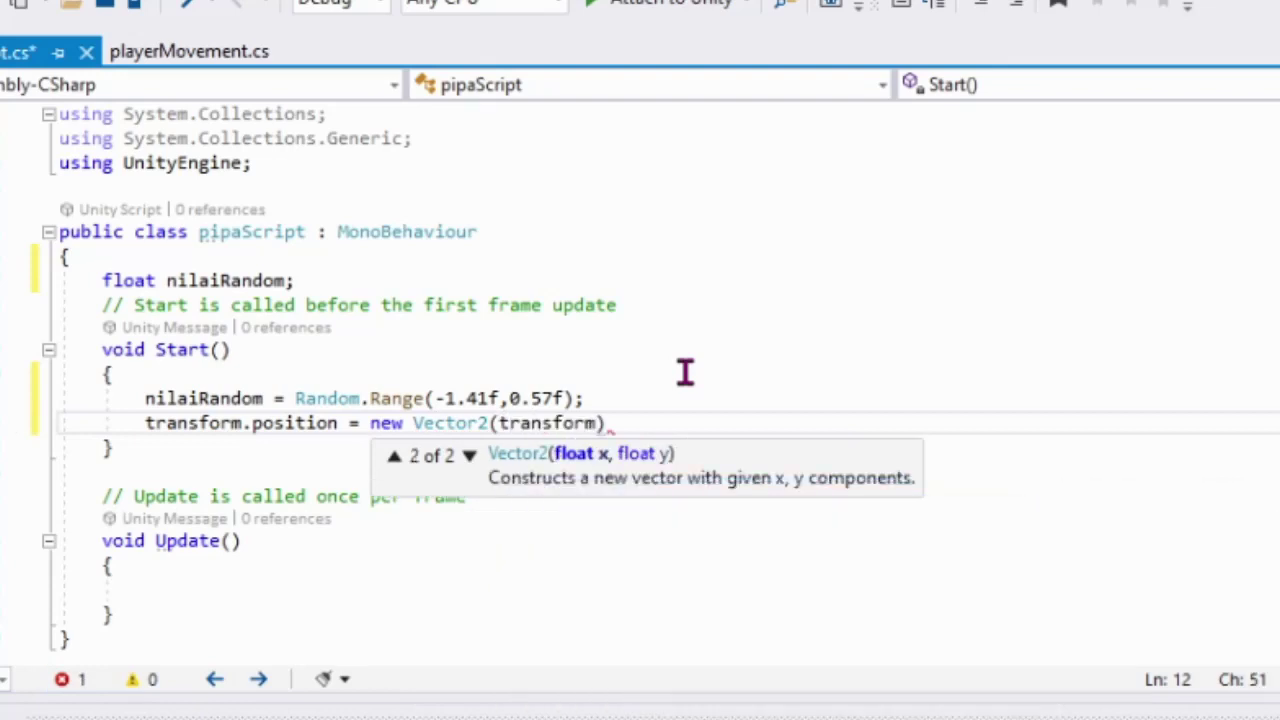
{"action": "type", "text": ".po"}
{"action": "key", "text": "Tab"}
{"action": "type", "text": ".x"}
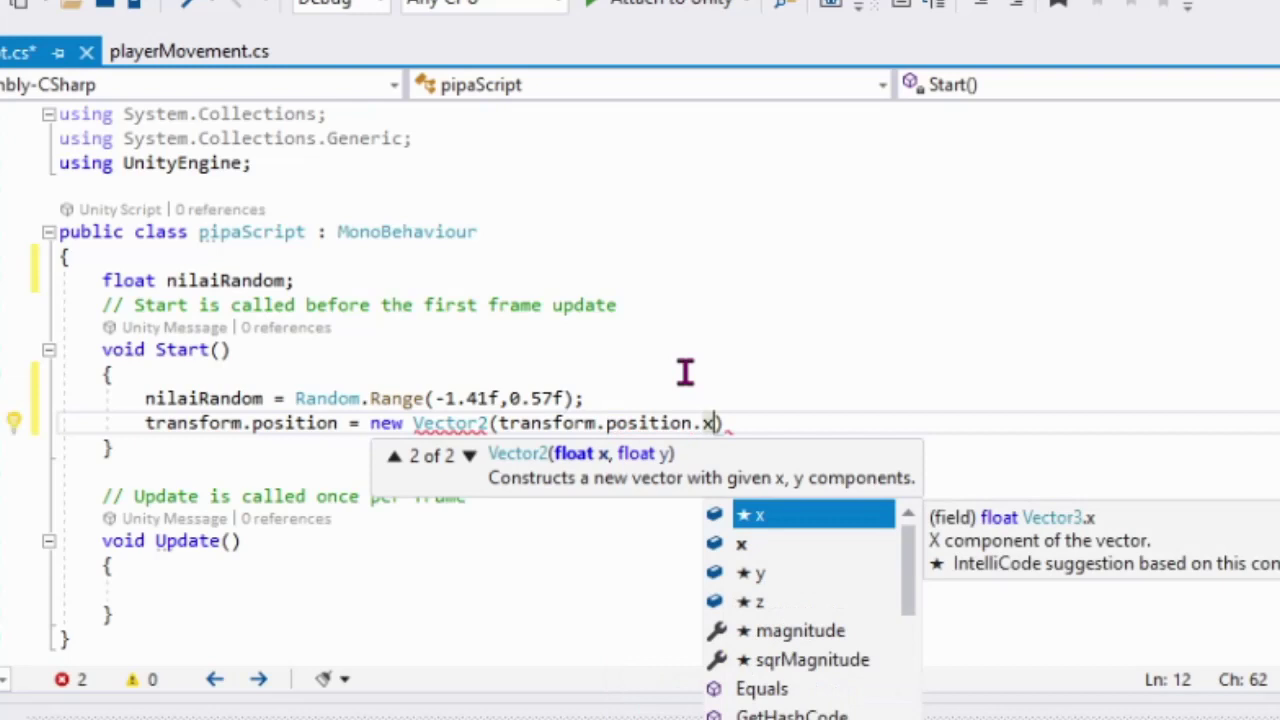
{"action": "type", "text": ", "}
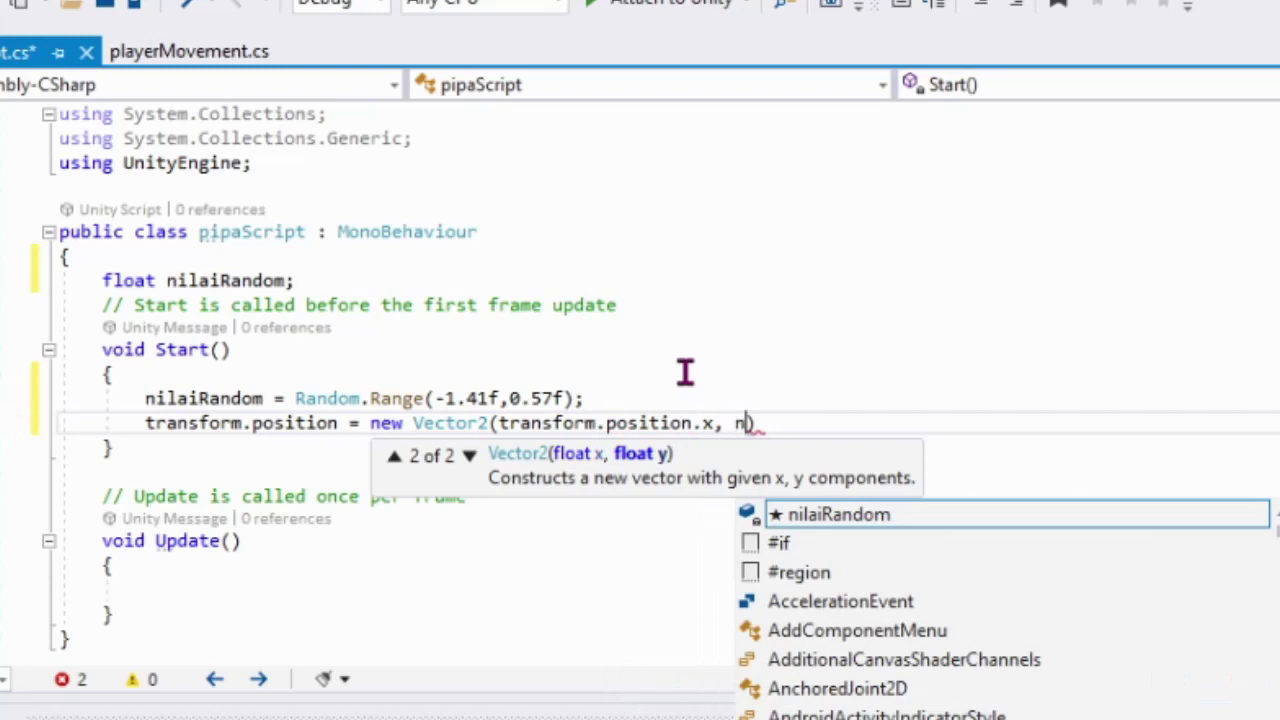
{"action": "type", "text": "n"}
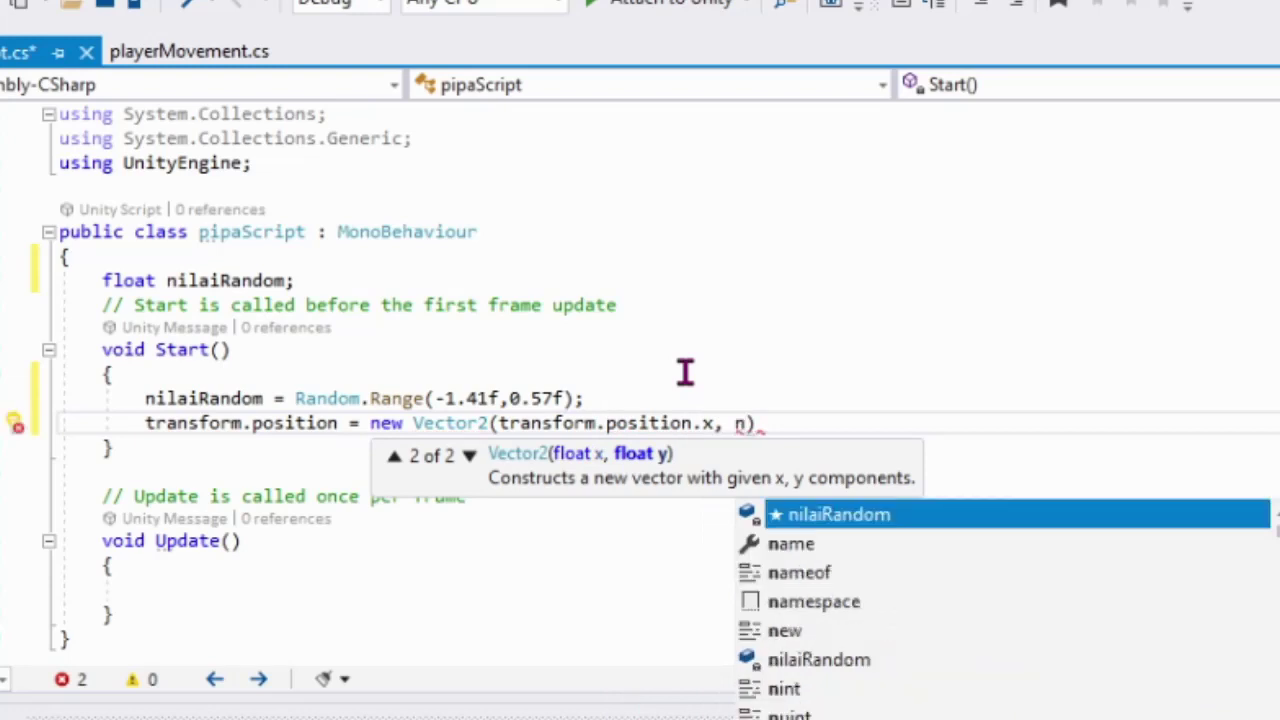
{"action": "type", "text": "ila"}
{"action": "key", "text": "Tab"}
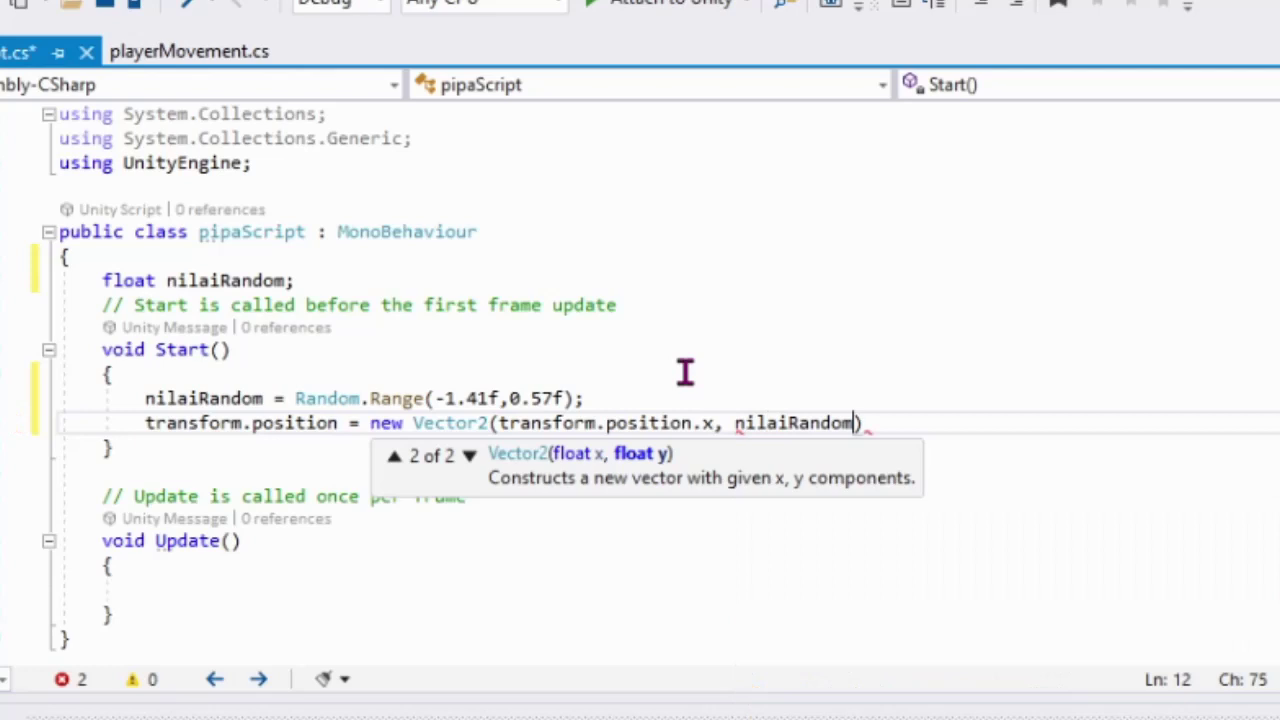
{"action": "type", "text": ");"}
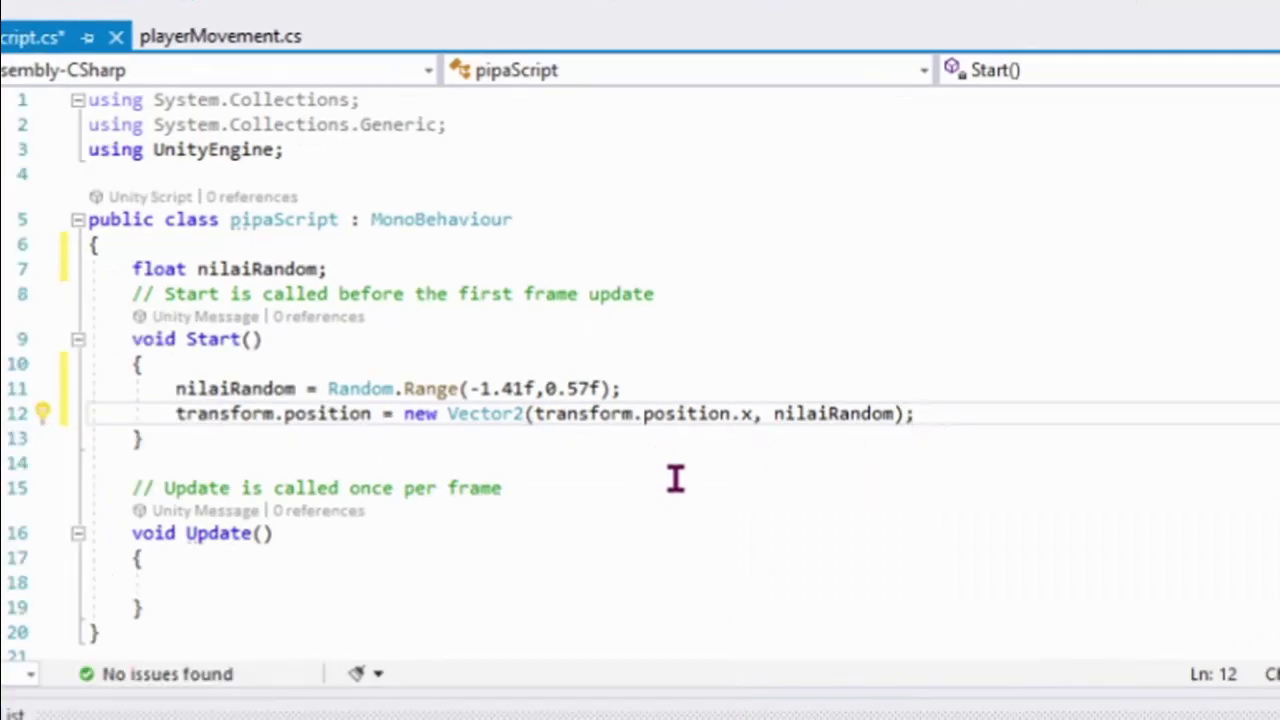
Save the pipe script, then lower the PIPE pair in the scene to Position Y -0.52.
{"action": "left_click", "coordinate": [140, 3]}
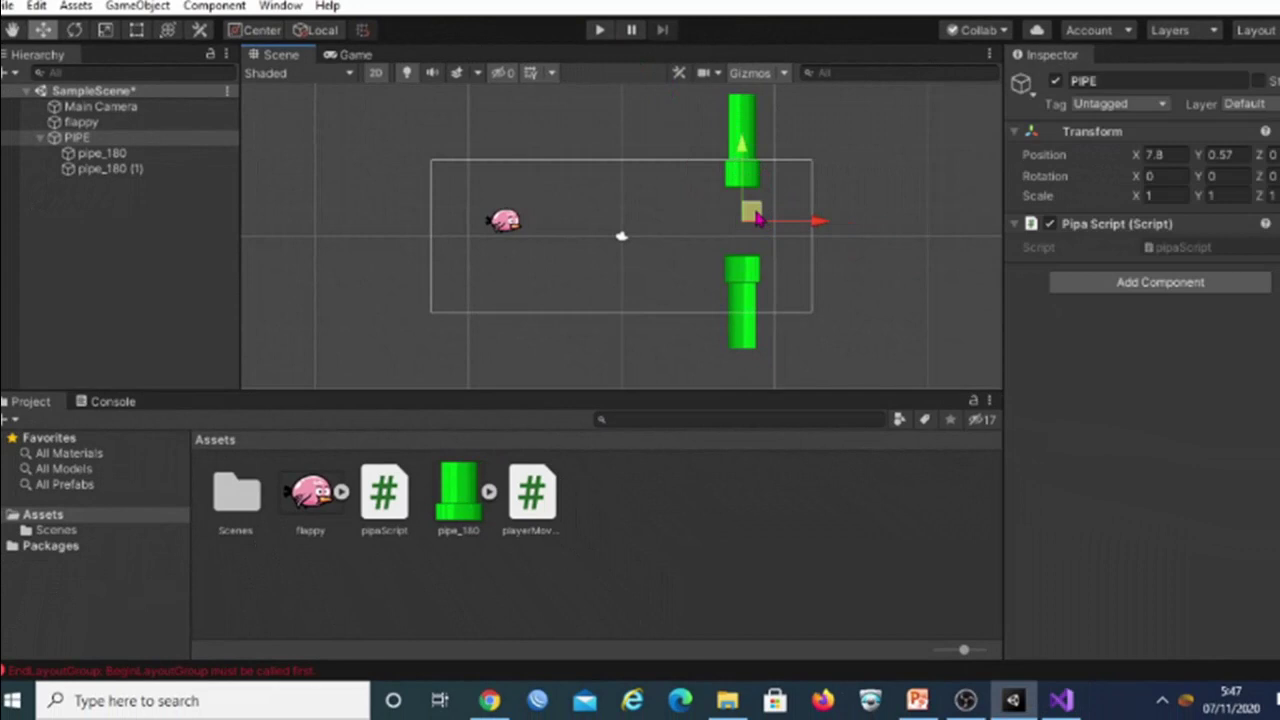
{"action": "left_click_drag", "start_coordinate": [755, 220], "coordinate": [757, 236]}
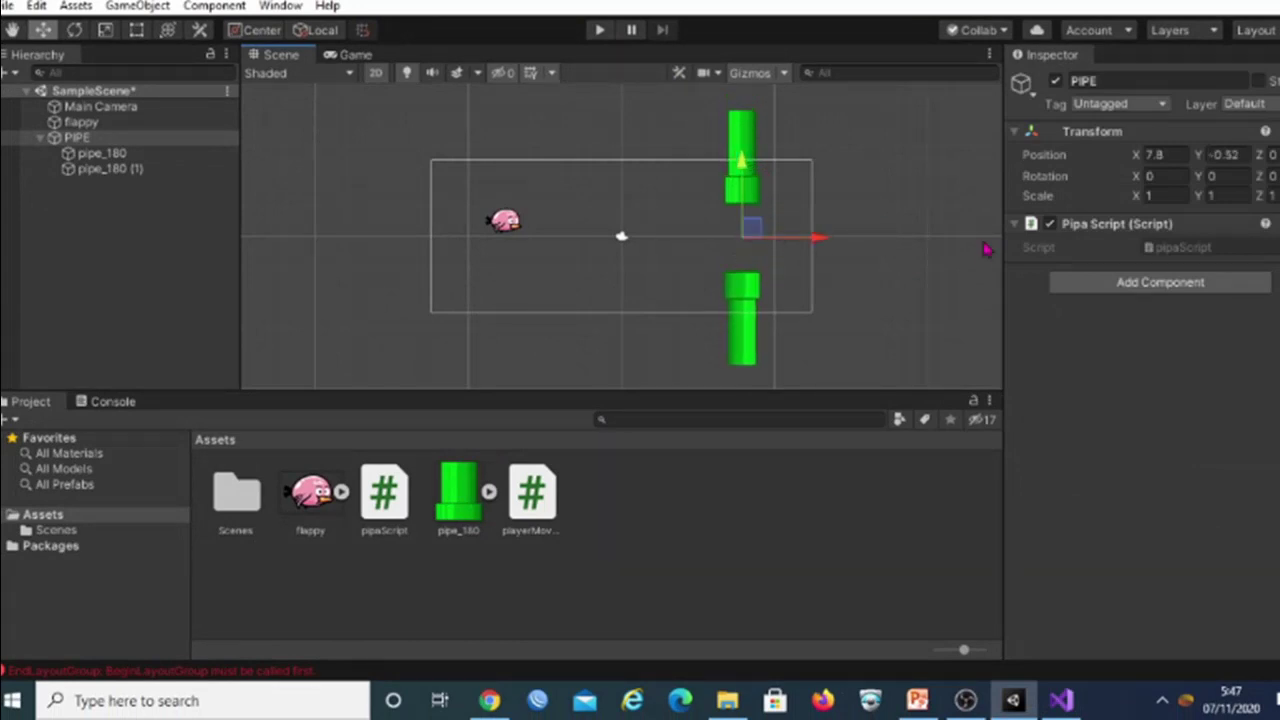
{"action": "left_click", "coordinate": [932, 228]}
{"action": "left_click", "coordinate": [750, 201]}
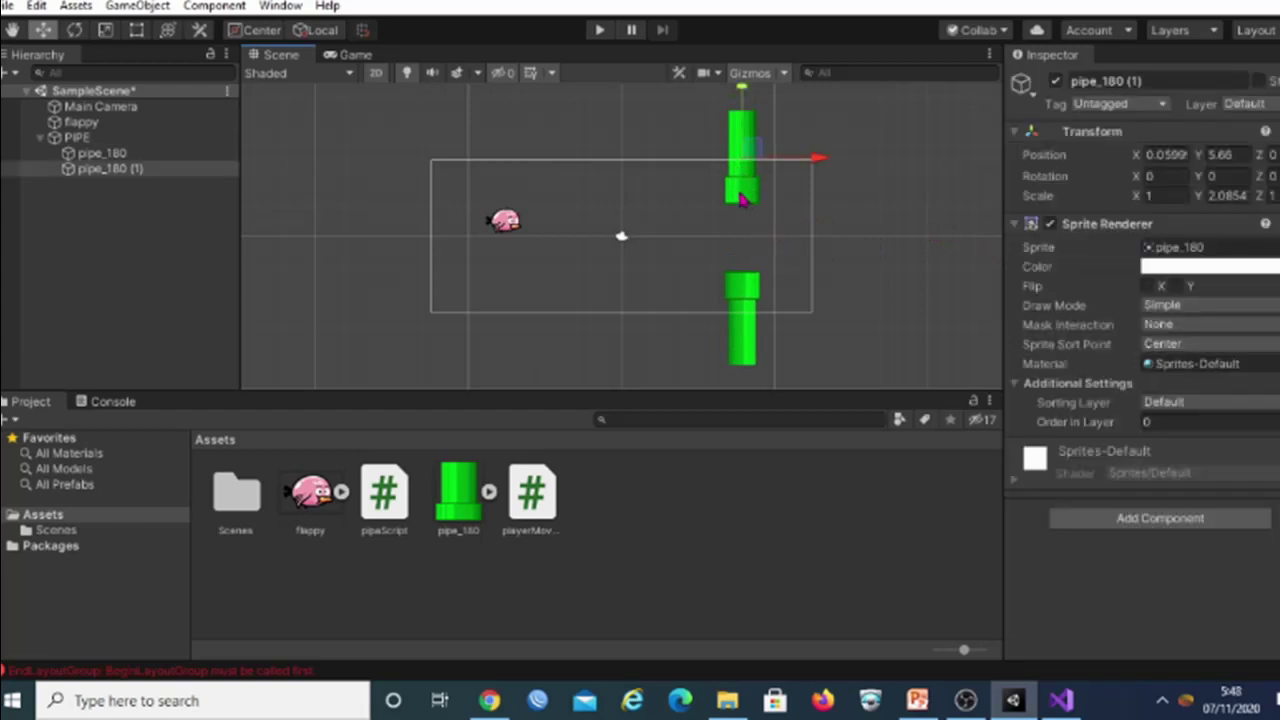
{"action": "left_click", "coordinate": [166, 137]}
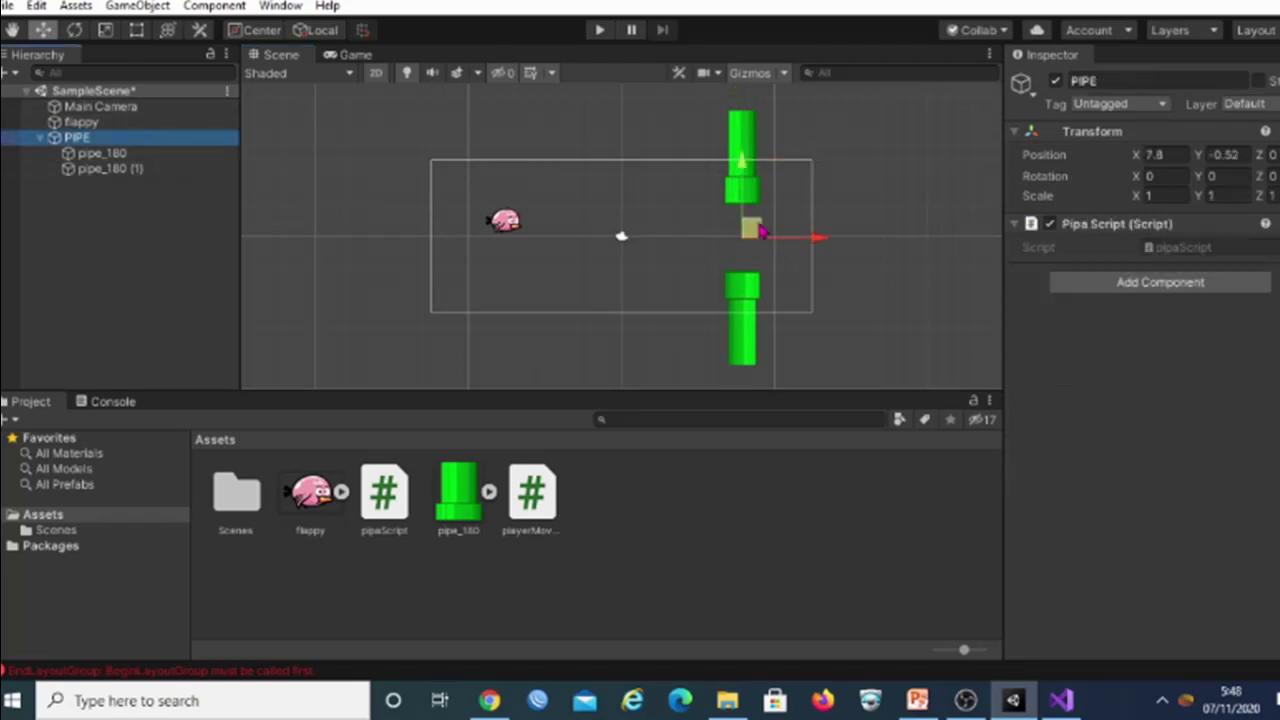
Duplicate PIPE twice and move PIPE (2) left to X 4.09.
{"action": "key", "text": "ctrl+d"}
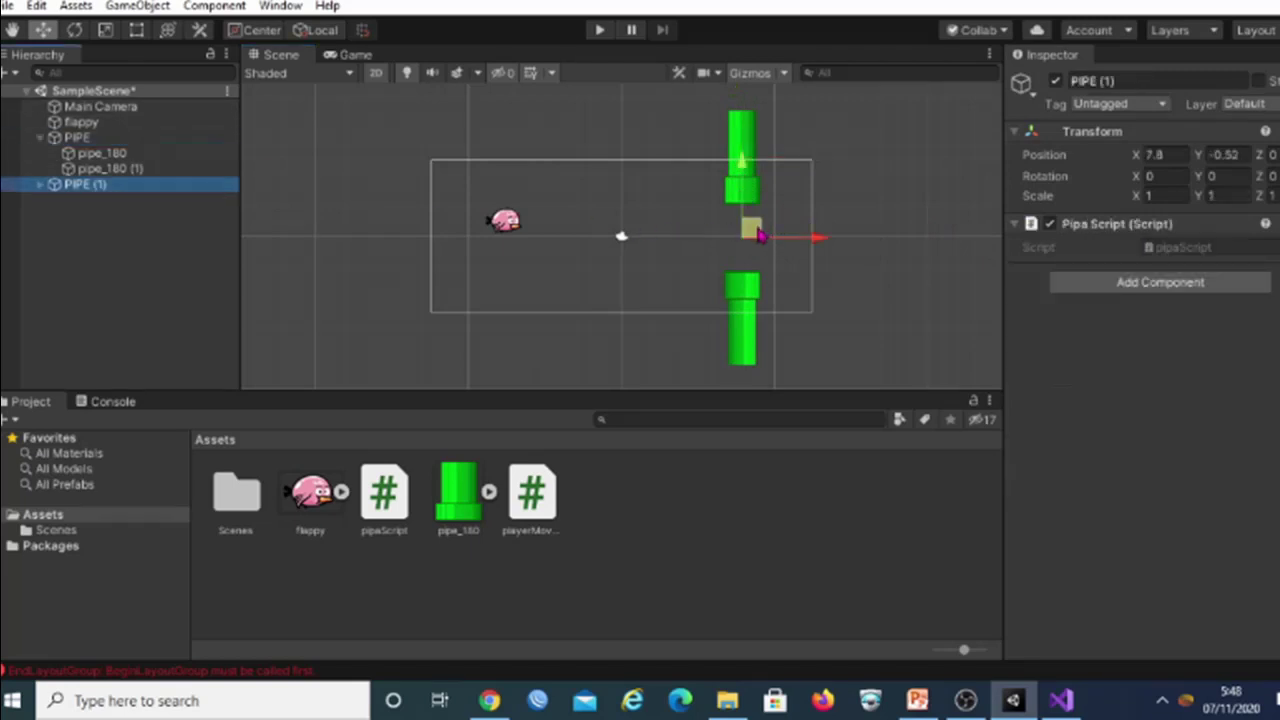
{"action": "key", "text": "ctrl+d"}
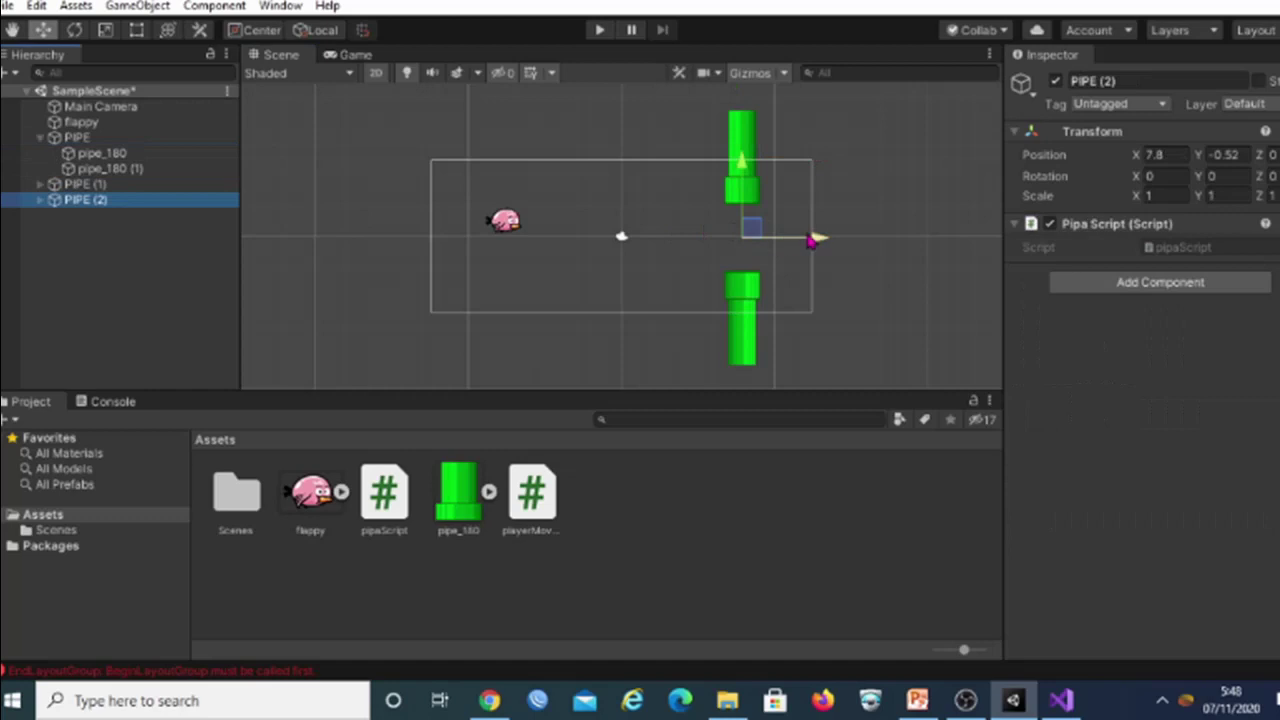
{"action": "left_click_drag", "start_coordinate": [818, 244], "coordinate": [764, 242]}
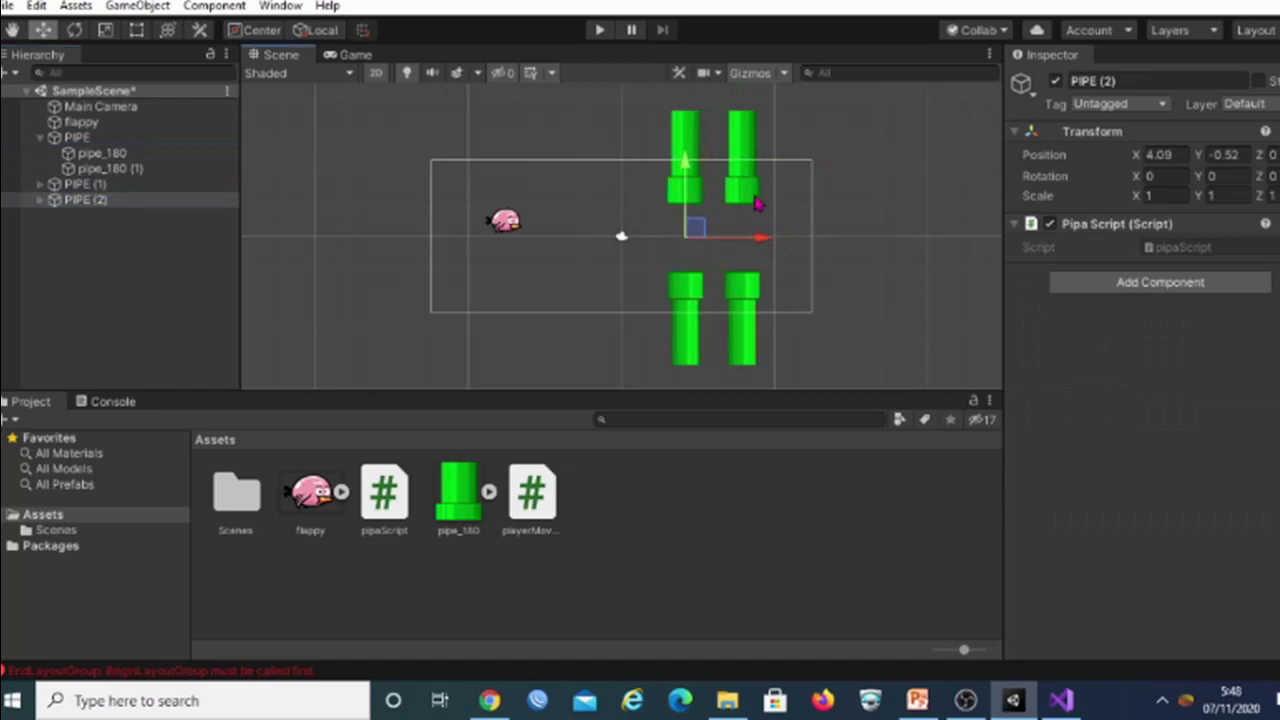
{"action": "left_click", "coordinate": [762, 218]}
Move PIPE (1) left along the X axis to X -0.06.
{"action": "left_click", "coordinate": [85, 184]}
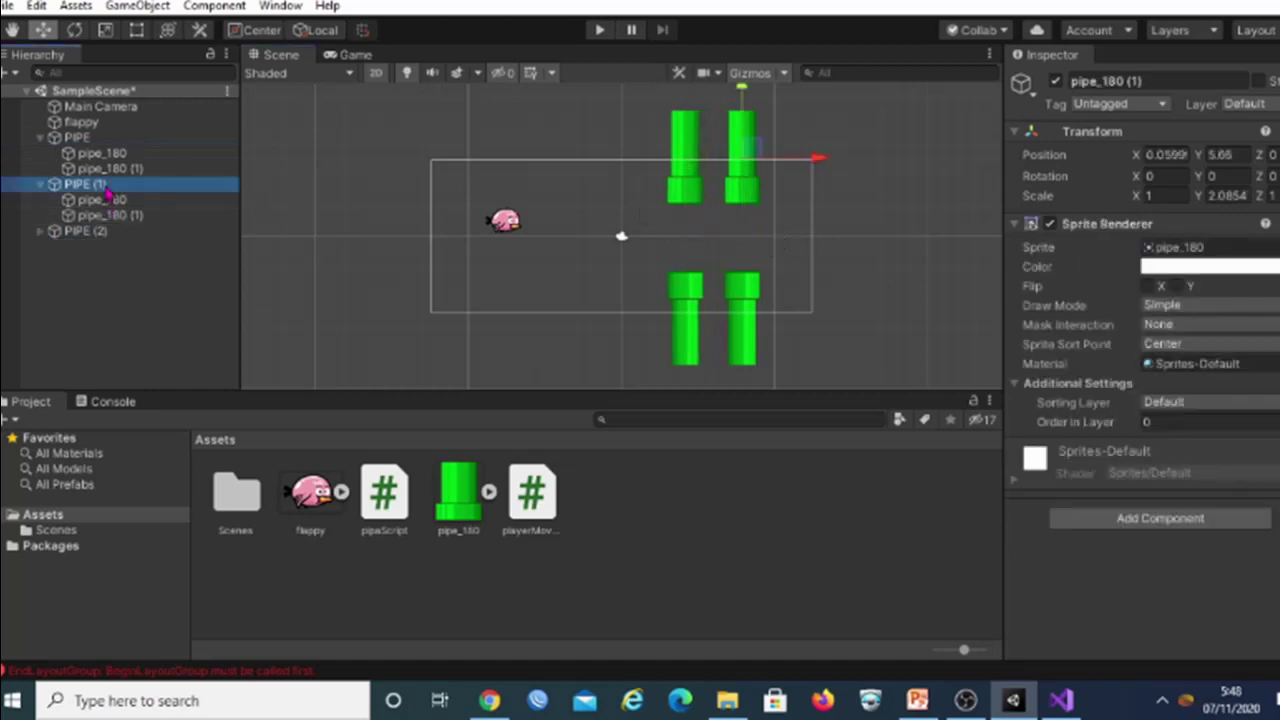
{"action": "left_click", "coordinate": [100, 231]}
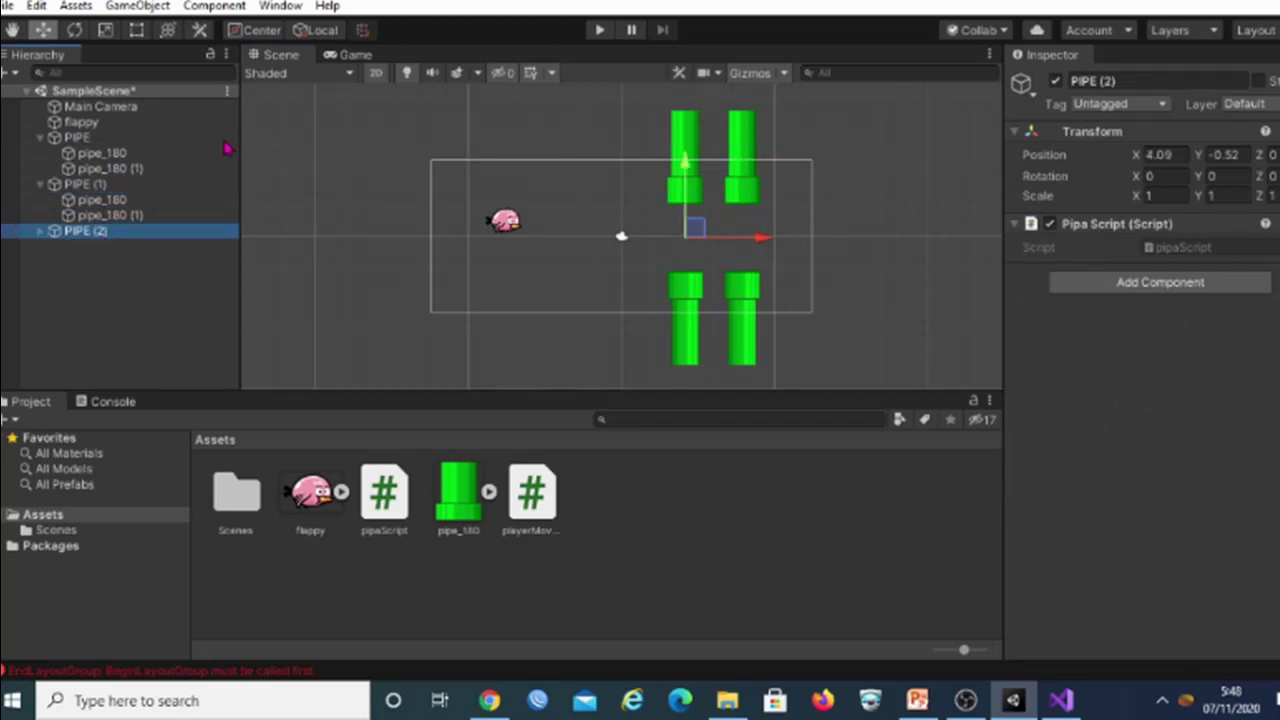
{"action": "left_click", "coordinate": [113, 185]}
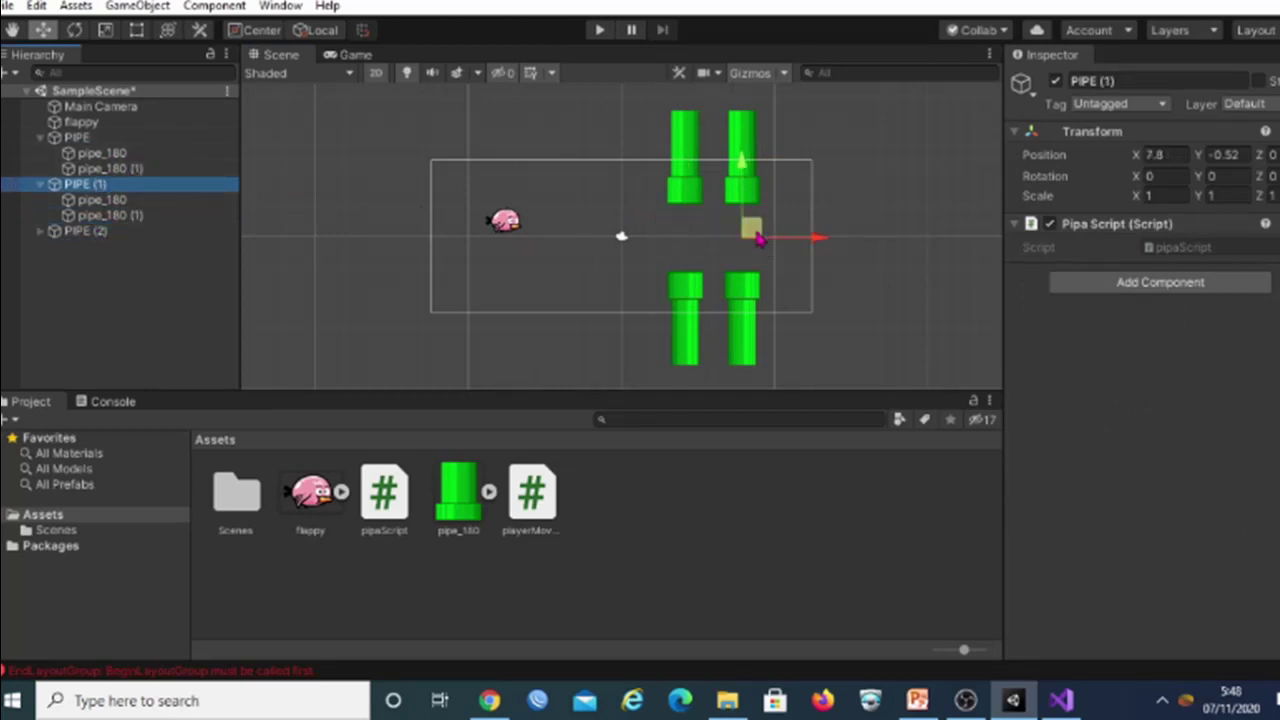
{"action": "left_click_drag", "start_coordinate": [790, 244], "coordinate": [670, 240]}
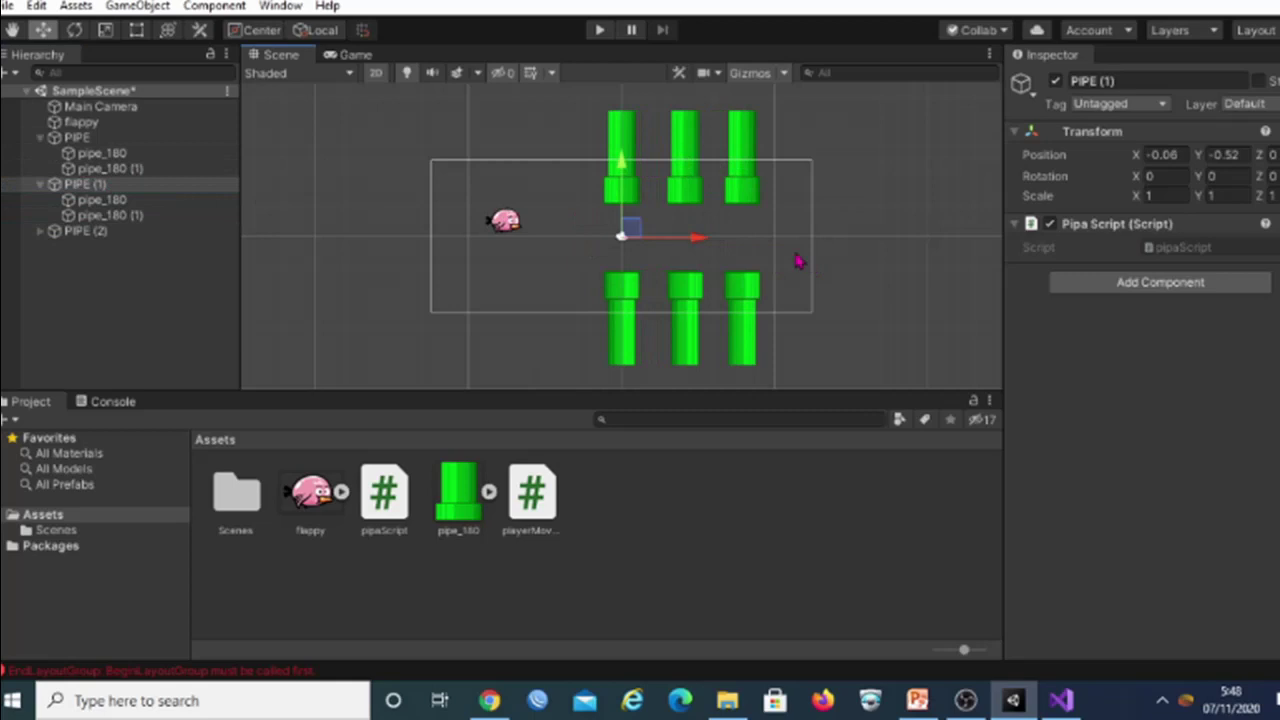
{"action": "left_click", "coordinate": [599, 32]}
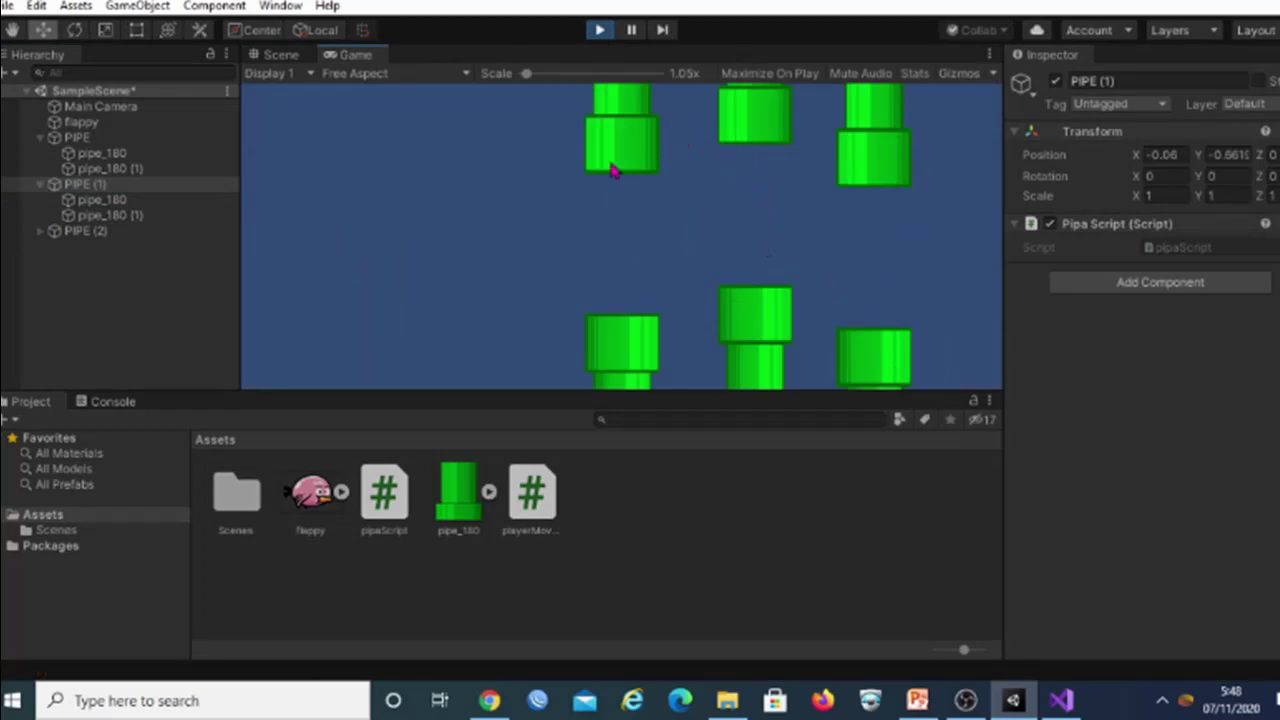
{"action": "left_click", "coordinate": [600, 31]}
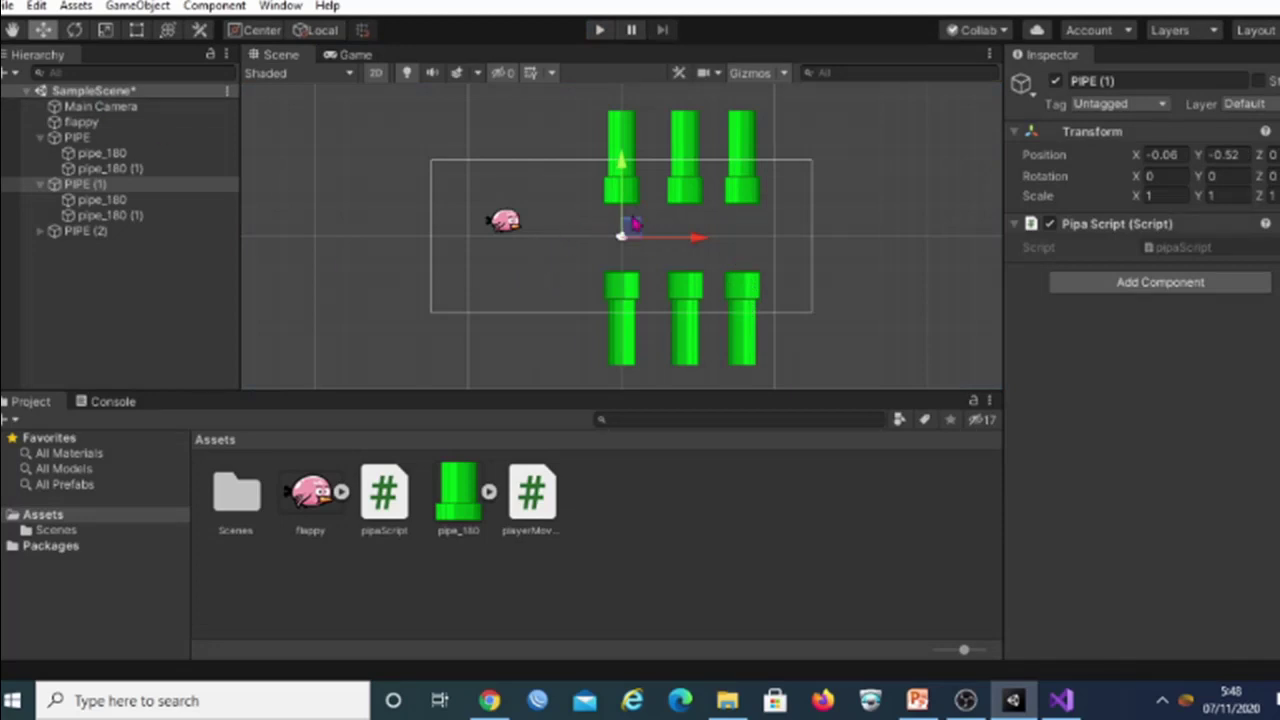
Undo both pipe moves and the two PIPE duplications, leaving only the original pair.
{"action": "key", "text": "ctrl+z"}
{"action": "key", "text": "ctrl+z"}
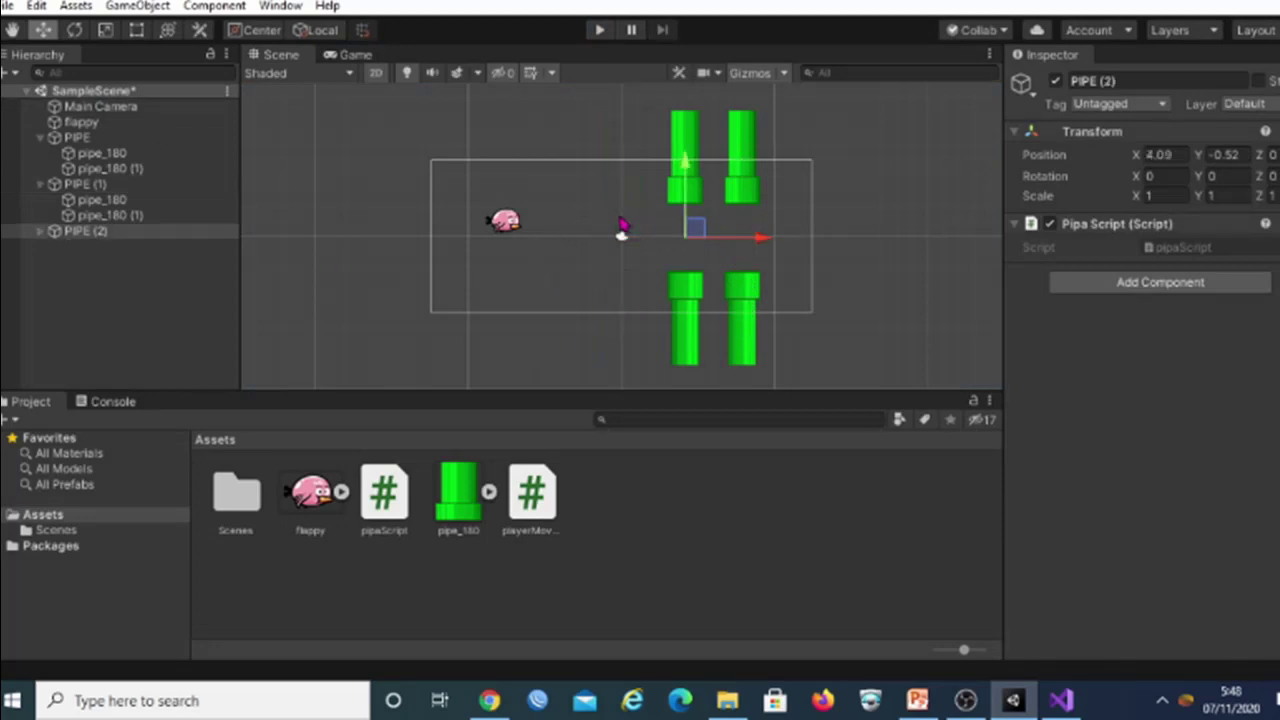
{"action": "key", "text": "ctrl+z"}
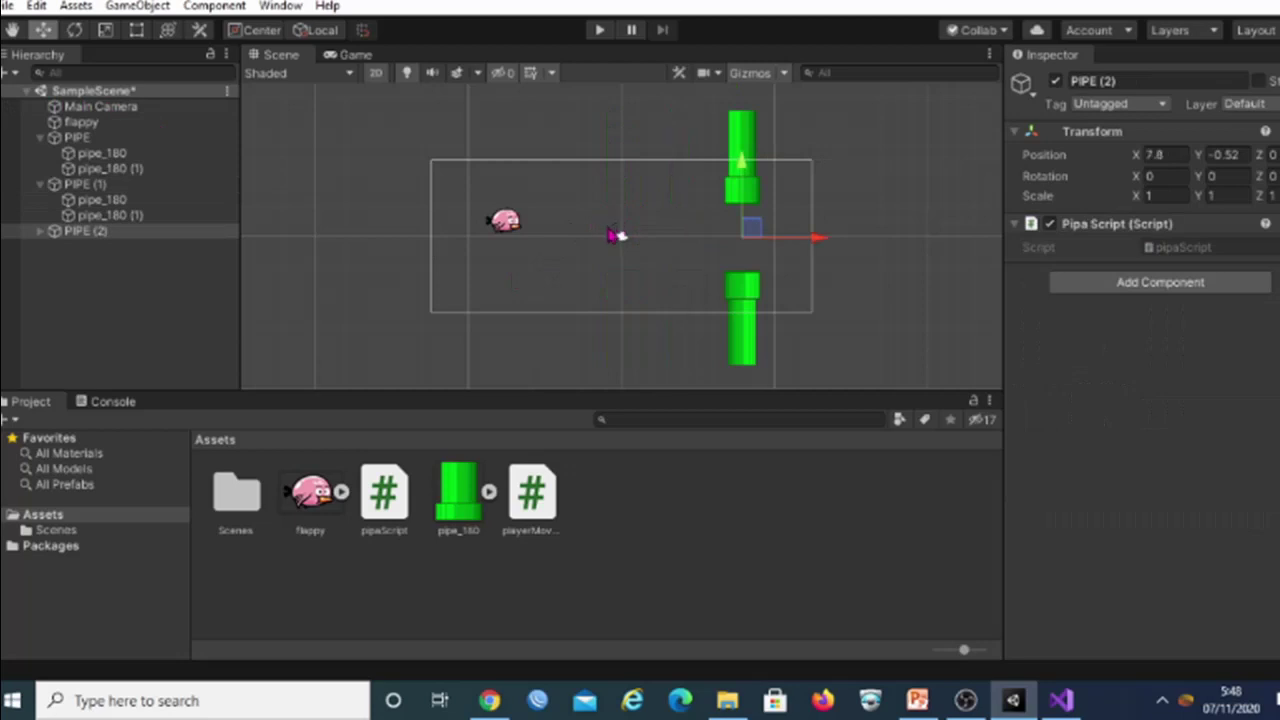
{"action": "key", "text": "ctrl+z"}
{"action": "key", "text": "ctrl+z"}
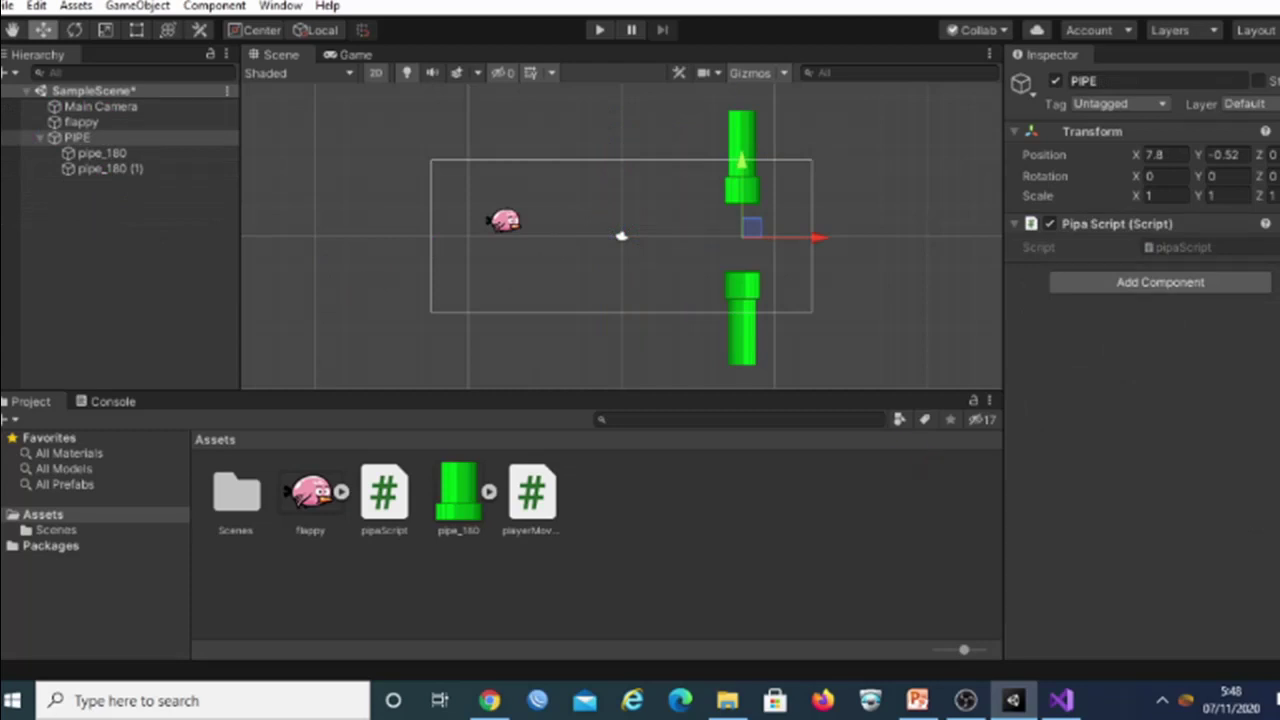
{"action": "key", "text": "super+shift+q"}
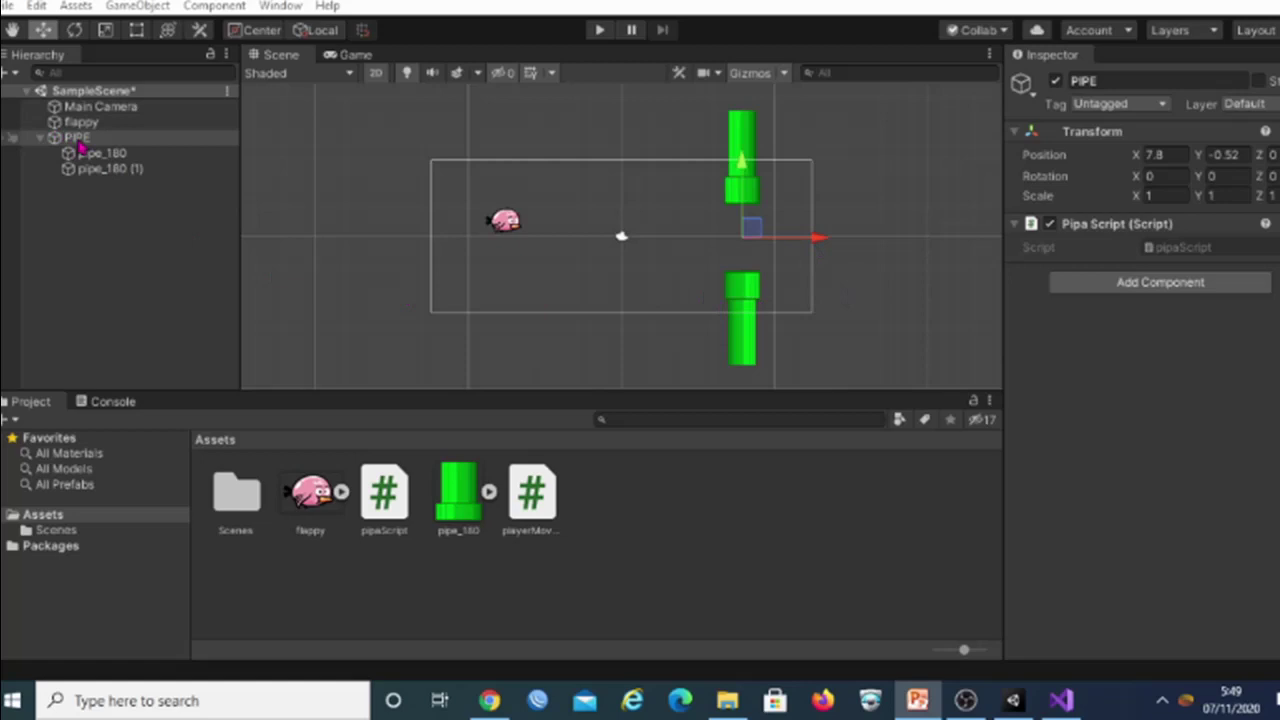
Create an empty GameObject under PIPE and add an Edge Collider 2D to it.
{"action": "right_click", "coordinate": [80, 142]}
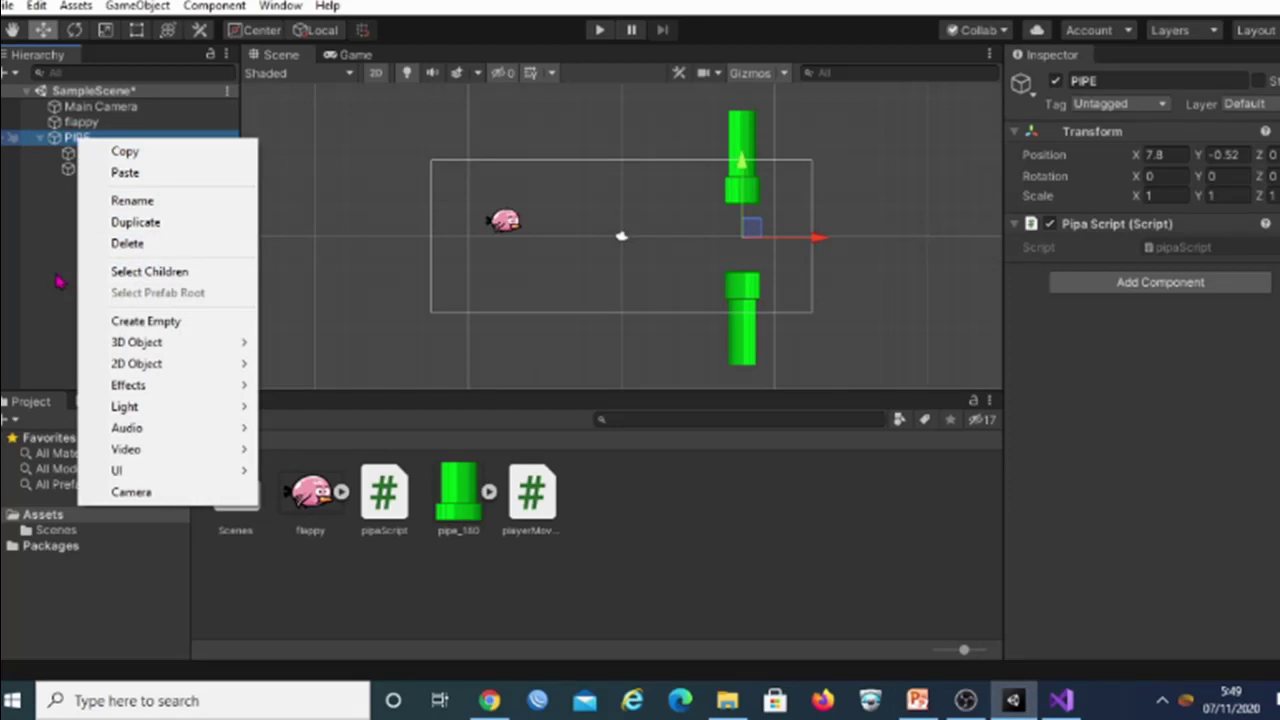
{"action": "left_click", "coordinate": [123, 321]}
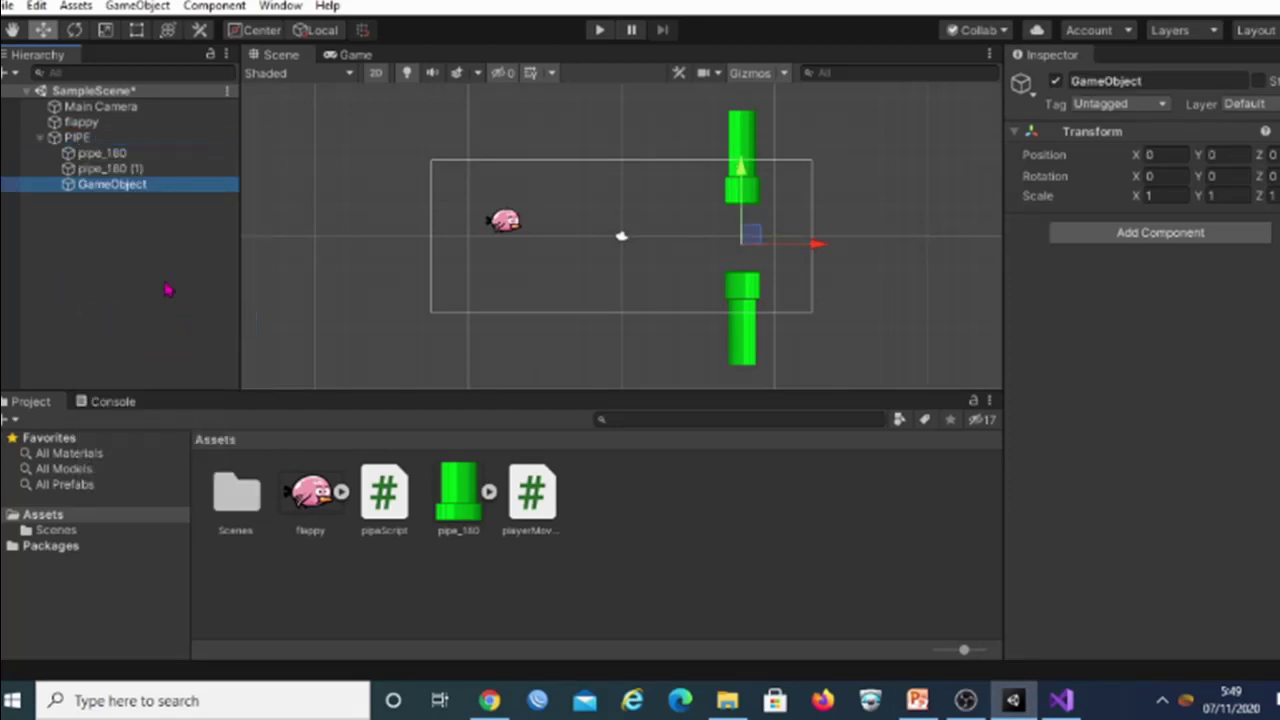
{"action": "left_click", "coordinate": [157, 222]}
{"action": "left_click", "coordinate": [163, 206]}
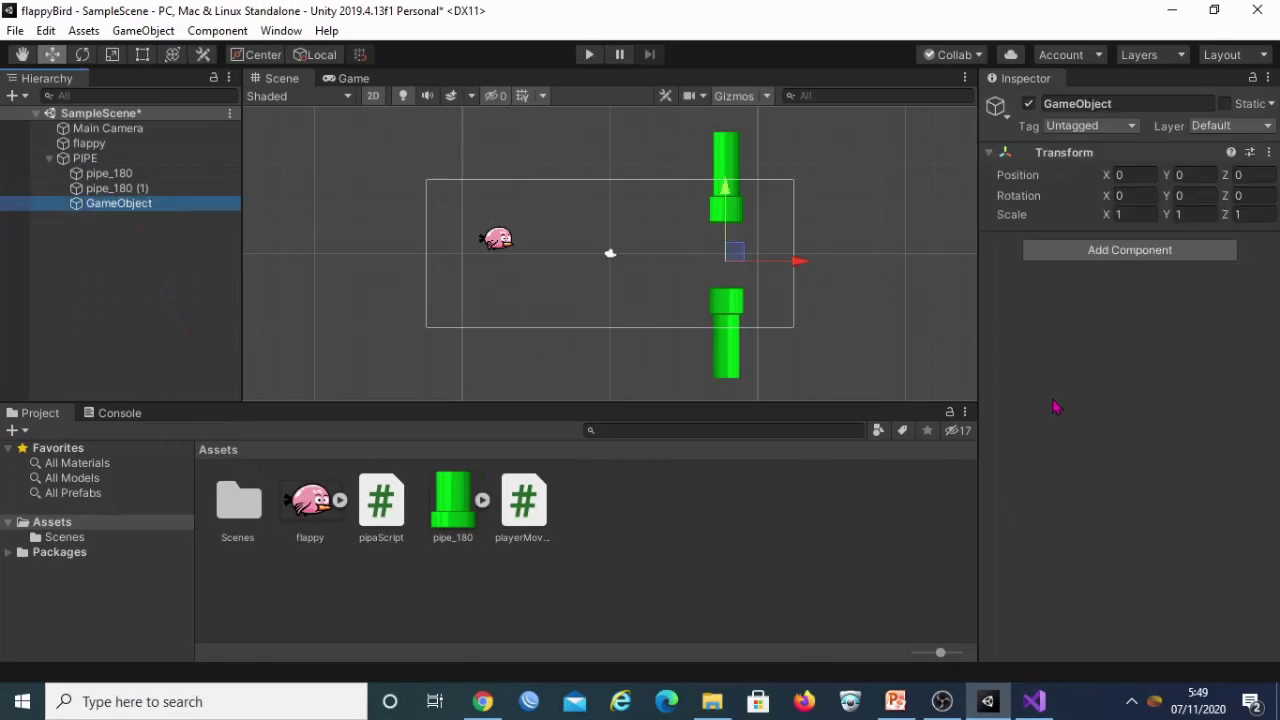
{"action": "left_click", "coordinate": [1115, 252]}
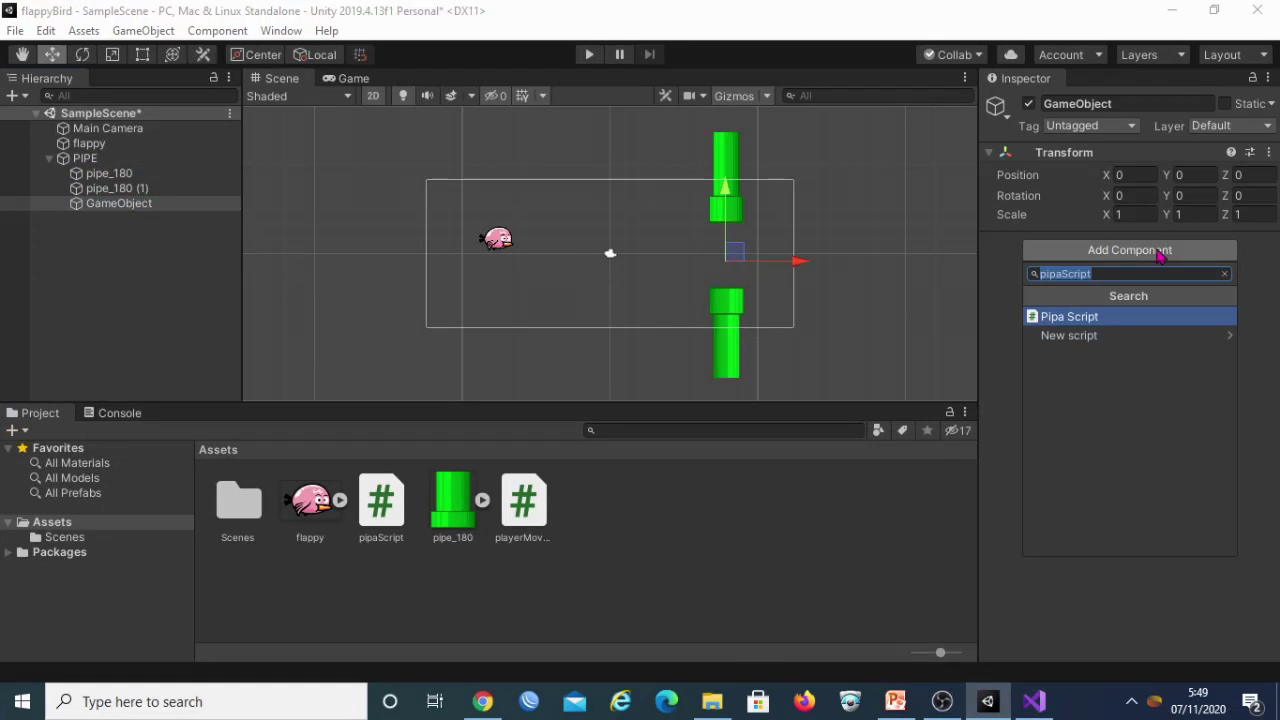
{"action": "type", "text": "ed"}
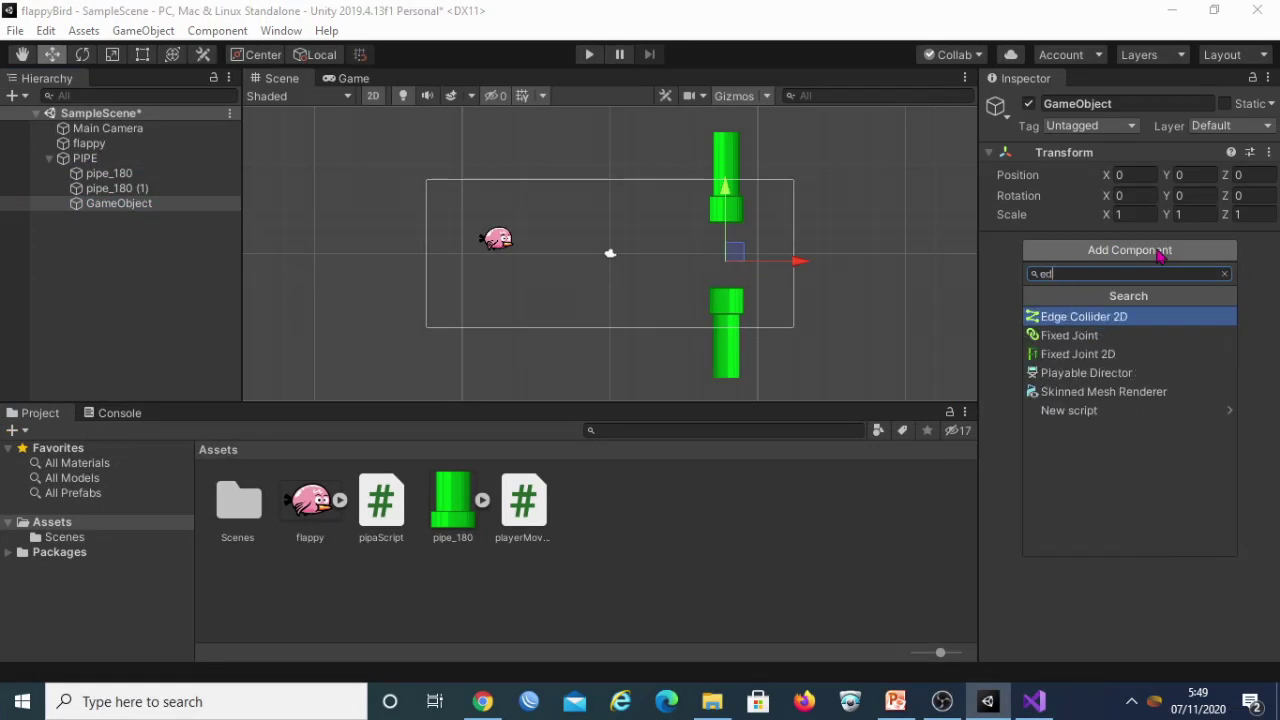
{"action": "left_click", "coordinate": [1146, 318]}
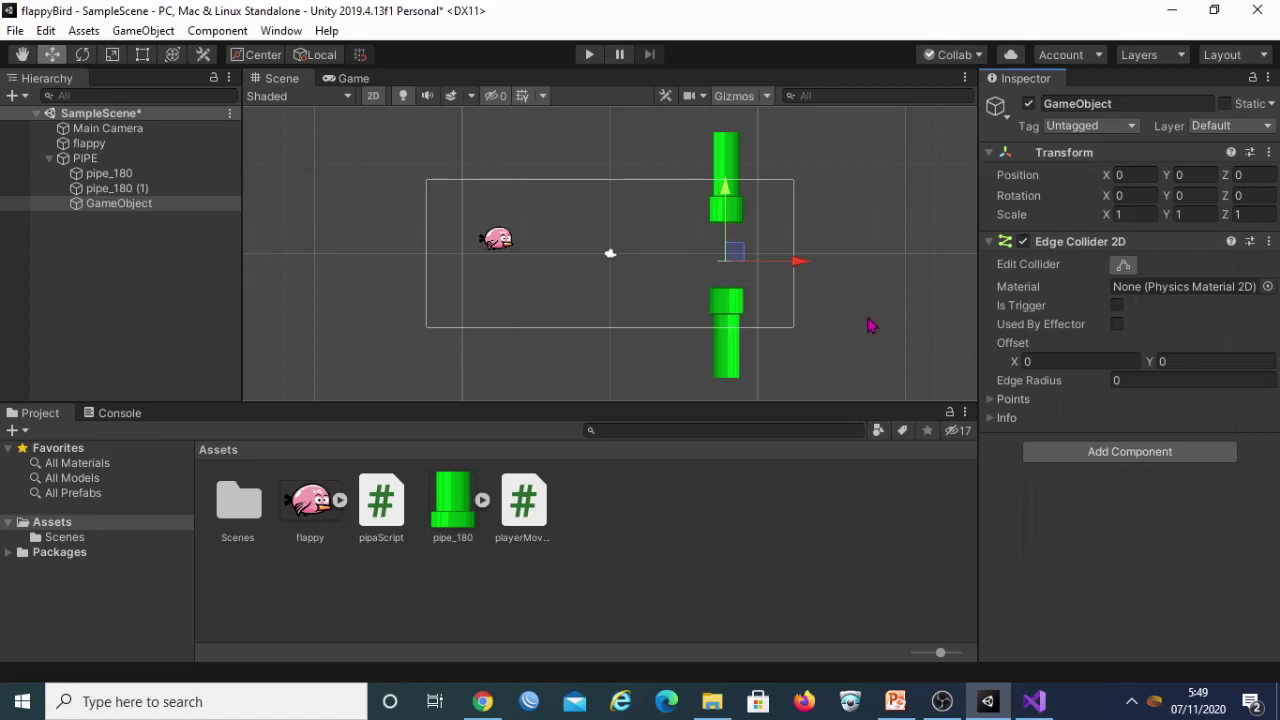
Reshape the Edge Collider 2D to span the gap between the pipes and make it a trigger.
{"action": "left_click", "coordinate": [1123, 265]}
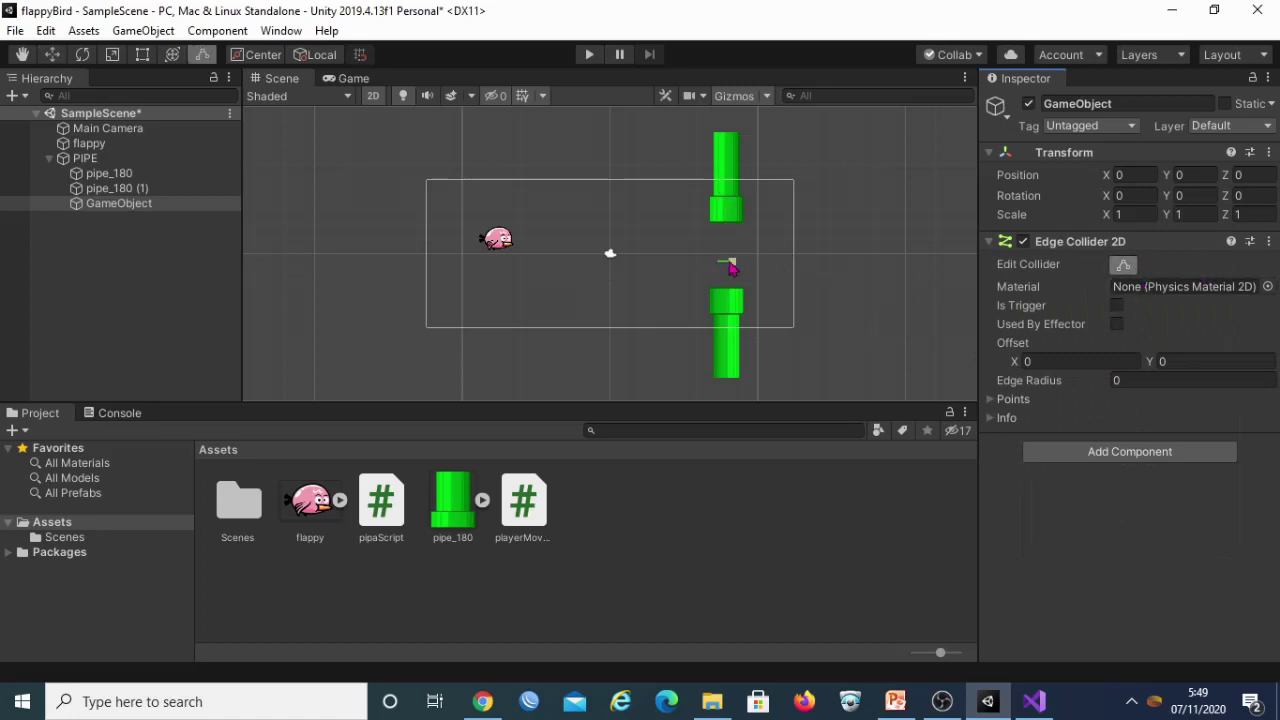
{"action": "mouse_move", "coordinate": [730, 268]}
{"action": "left_mouse_down"}
{"action": "mouse_move", "coordinate": [720, 272]}
{"action": "mouse_move", "coordinate": [727, 220]}
{"action": "left_mouse_up"}
{"action": "left_click_drag", "start_coordinate": [728, 282], "coordinate": [726, 288]}
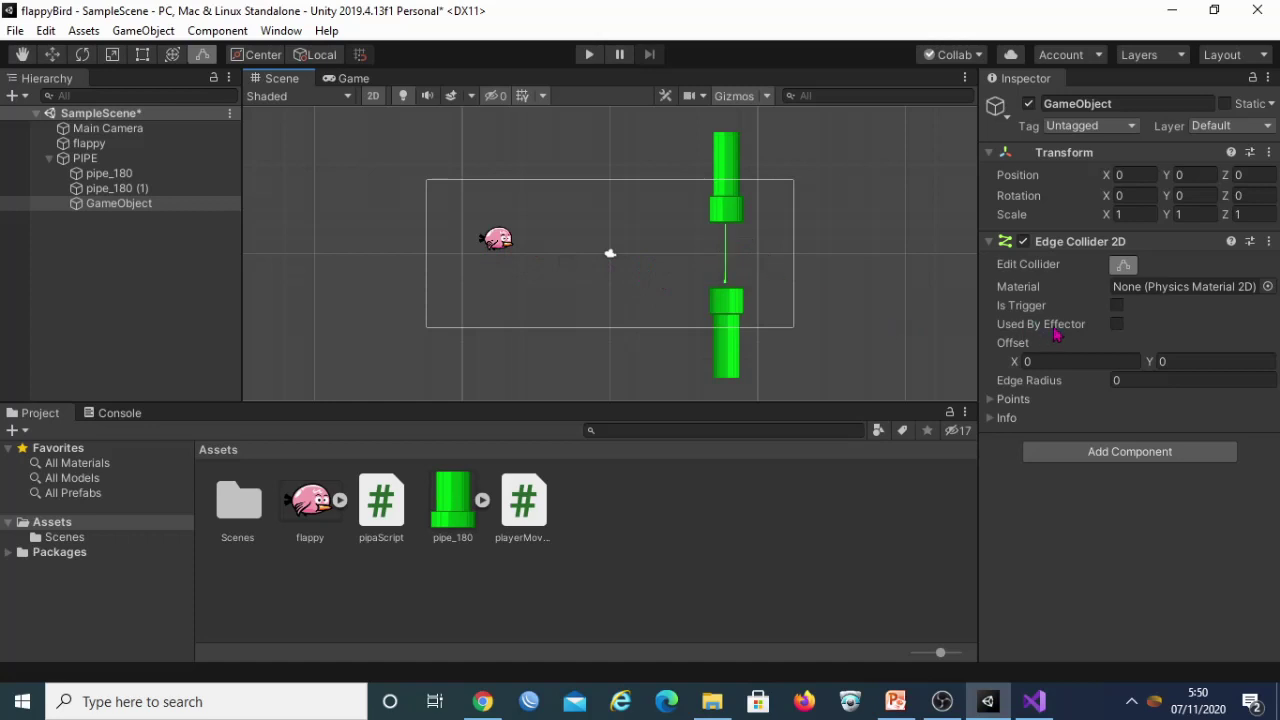
{"action": "left_click", "coordinate": [1117, 306]}
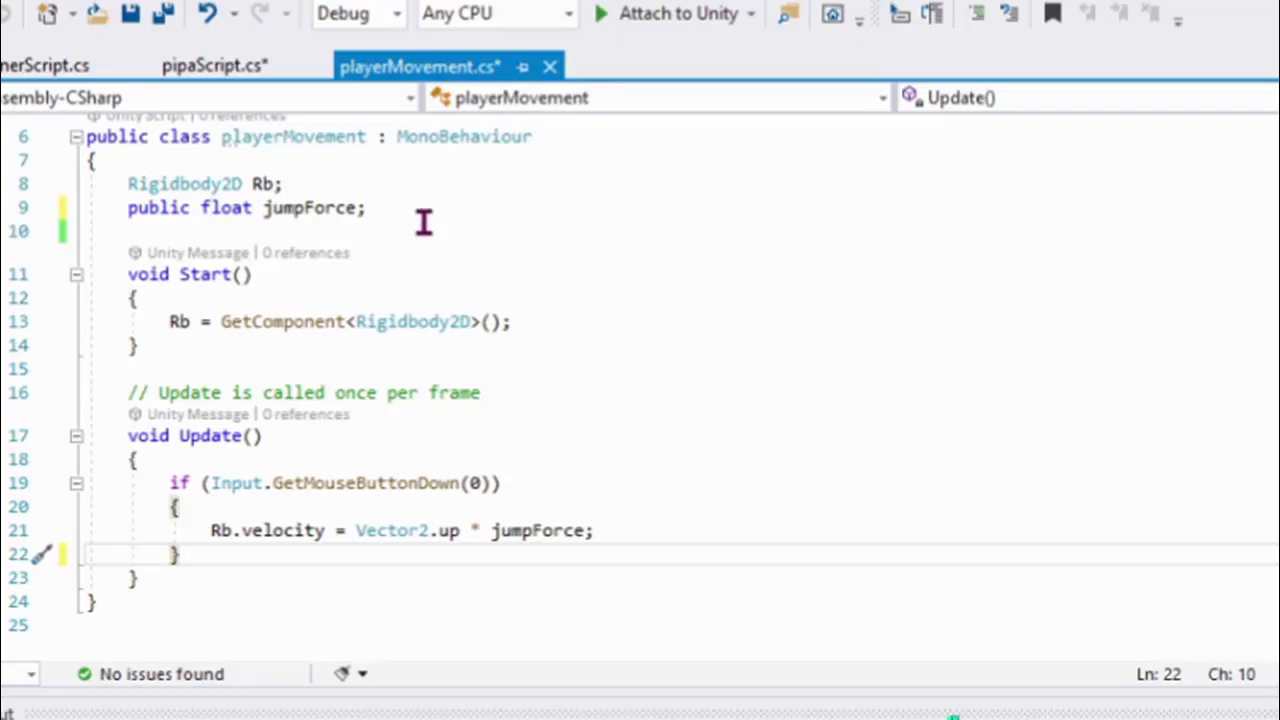
Declare 'float score;' on a new line below jumpForce in playerMovement.
{"action": "left_click", "coordinate": [417, 210]}
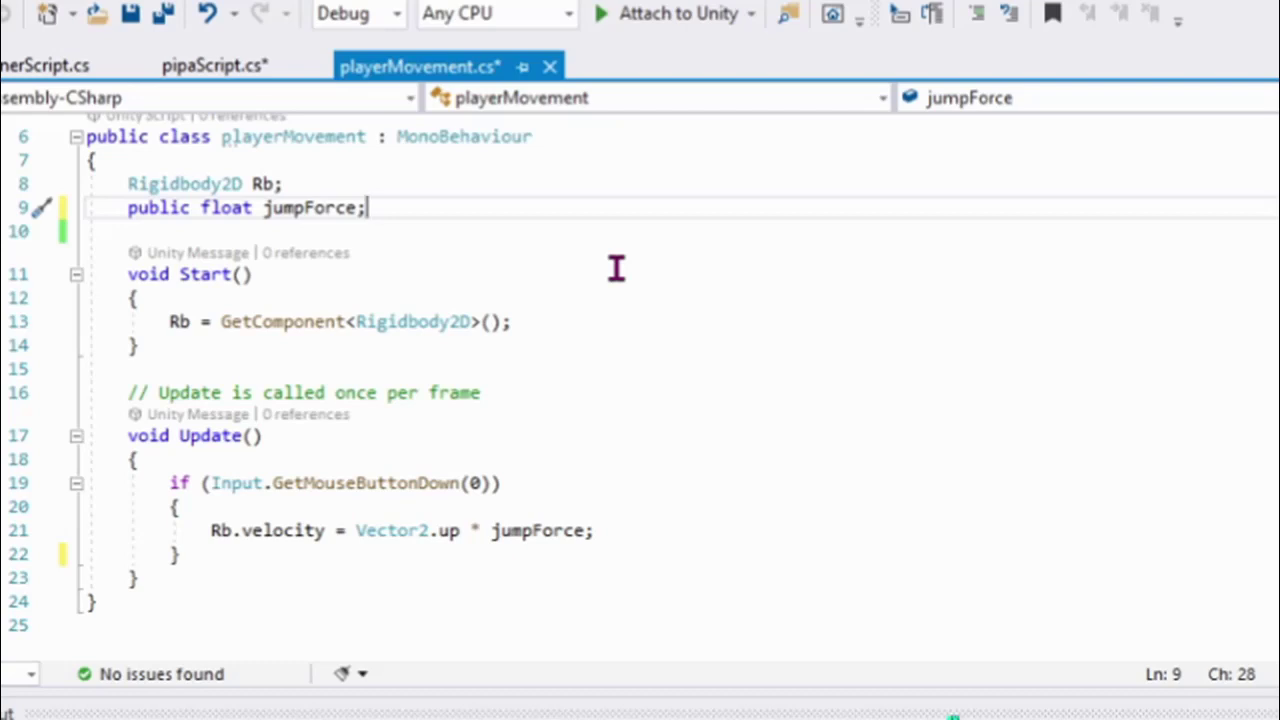
{"action": "key", "text": "Return"}
{"action": "type", "text": "fl"}
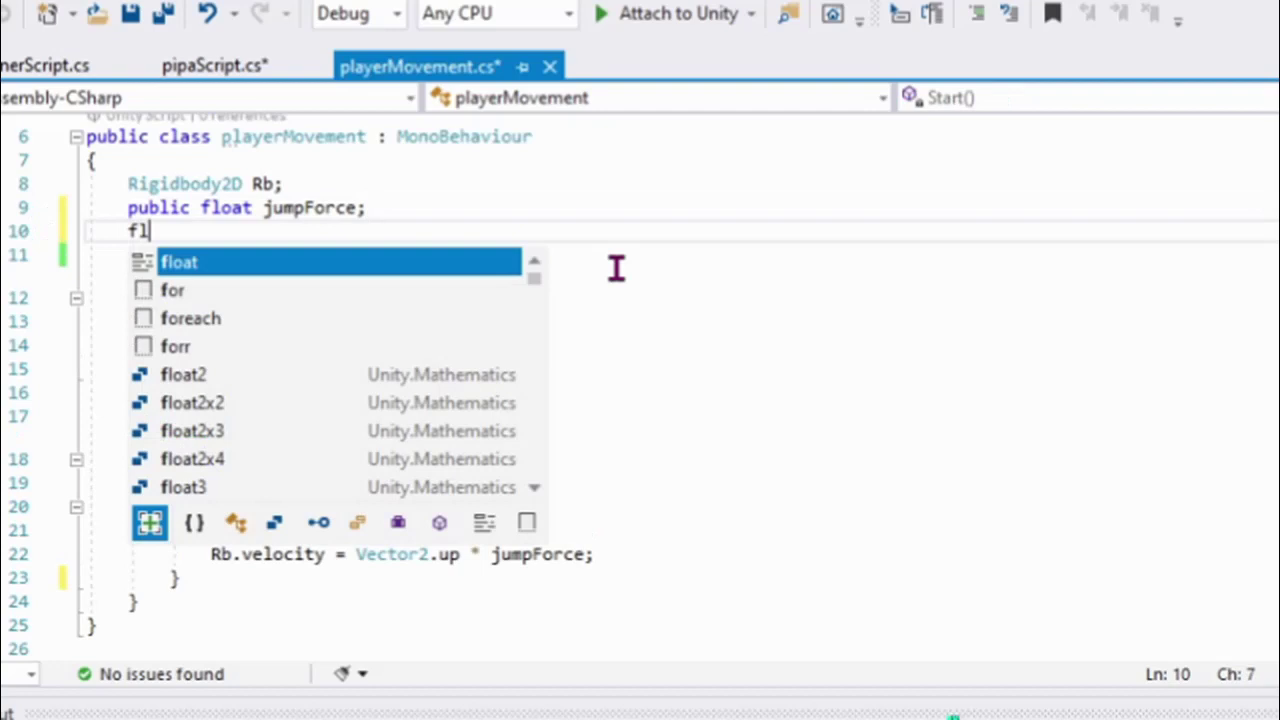
{"action": "key", "text": "Tab"}
{"action": "type", "text": "sco"}
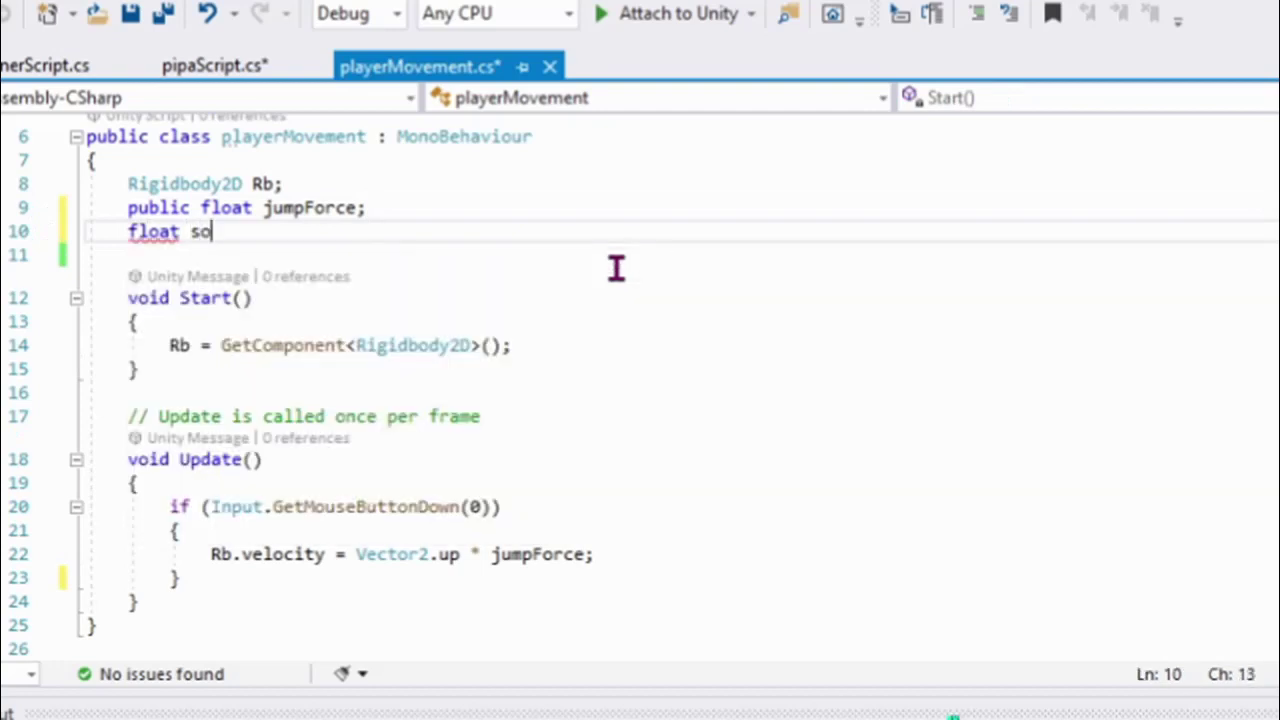
{"action": "key", "text": "BackSpace"}
{"action": "type", "text": "core;"}
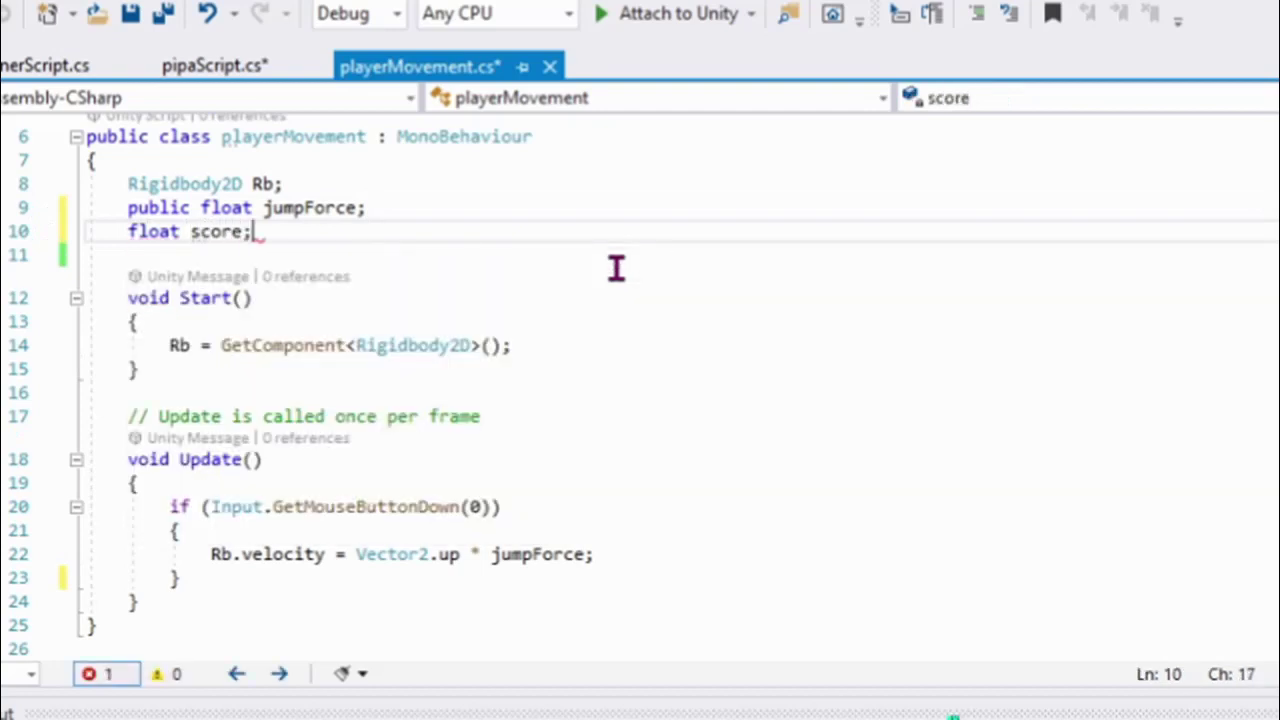
Add two blank lines after Update's closing brace for a new method.
{"action": "key", "text": "Down"}
{"action": "key", "text": "Down"}
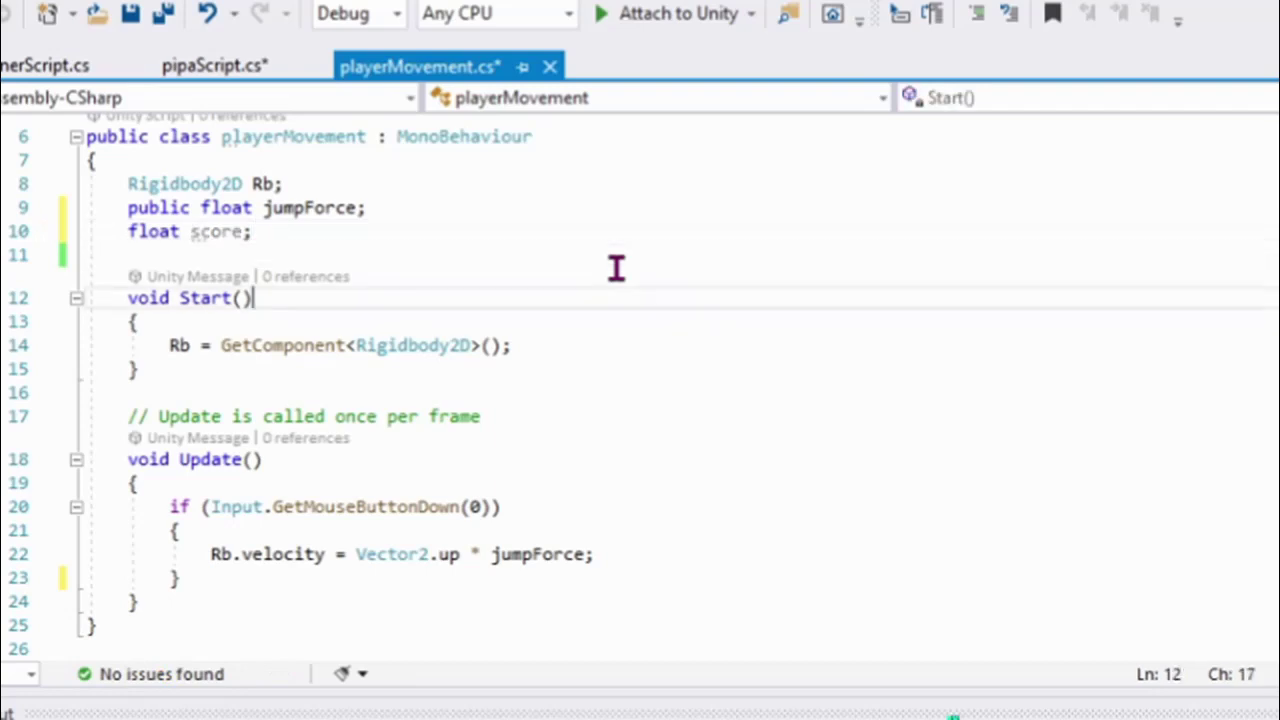
{"action": "key", "text": "Down"}
{"action": "key", "text": "Down"}
{"action": "key", "text": "Down"}
{"action": "key", "text": "Up"}
{"action": "key", "text": "Up"}
{"action": "key", "text": "End"}
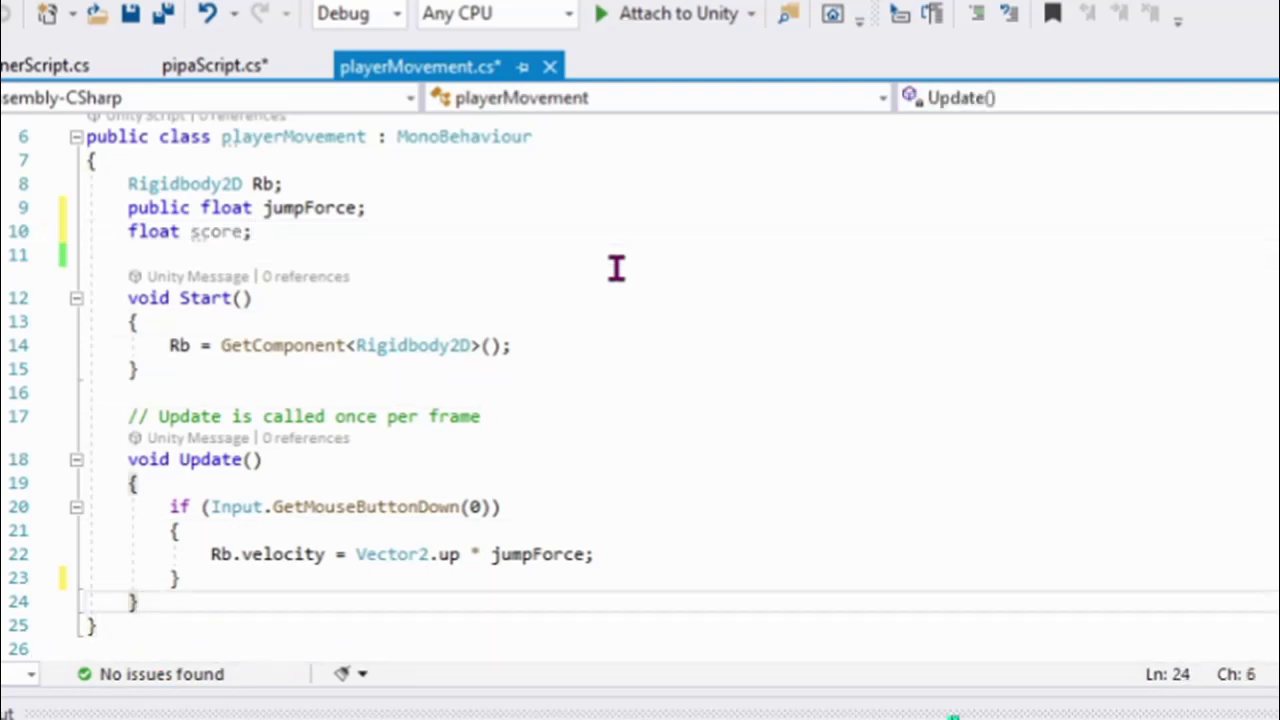
{"action": "key", "text": "Return"}
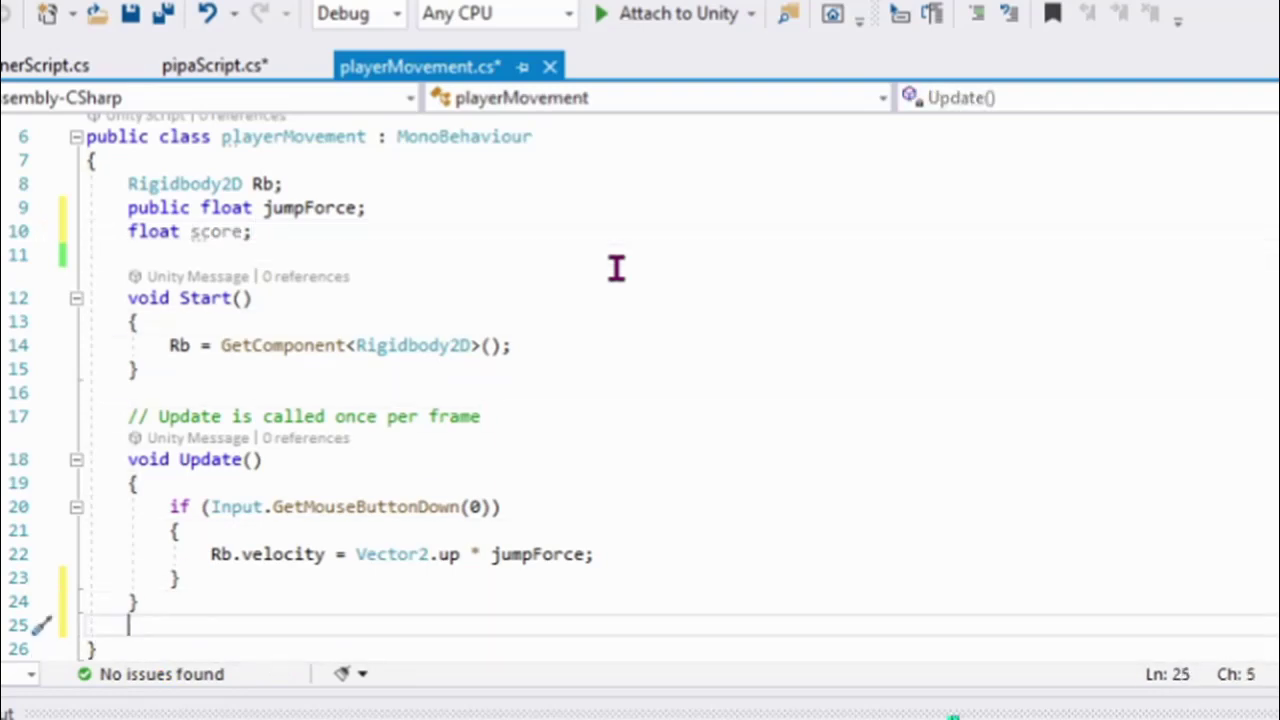
{"action": "key", "text": "Return"}
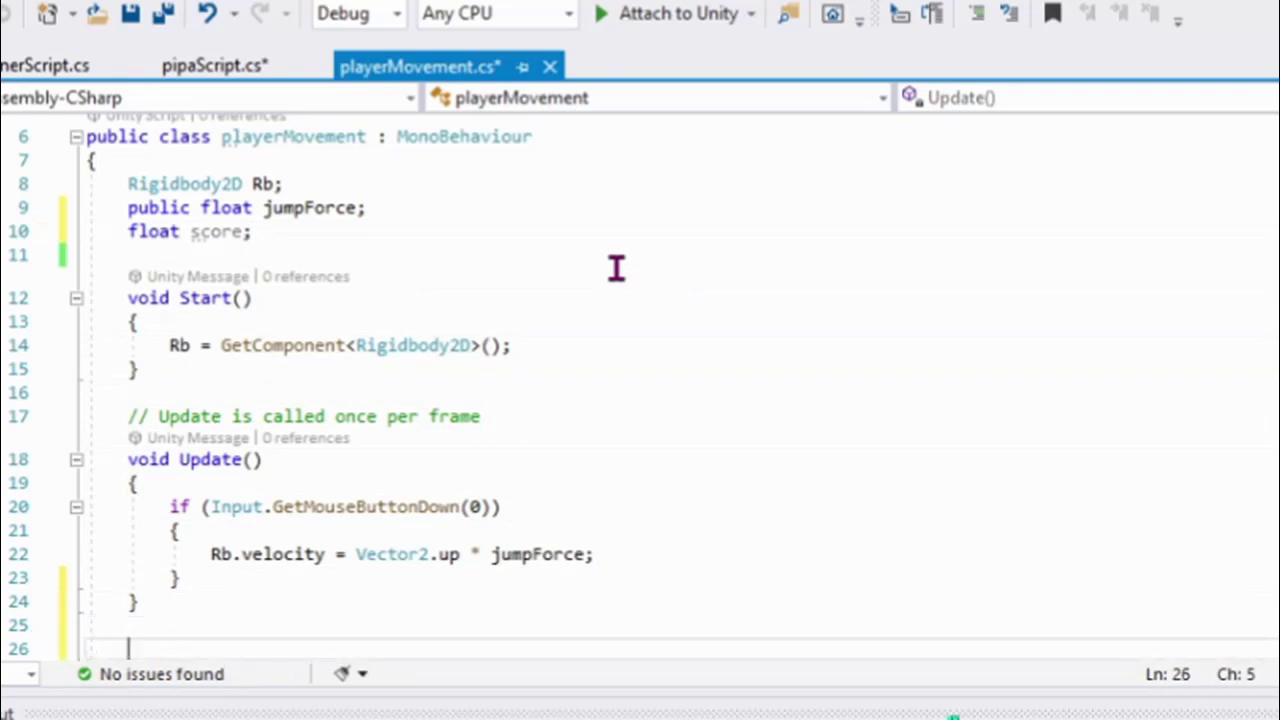
Insert a private void OnTriggerEnter2D method stub after Update.
{"action": "type", "text": "private"}
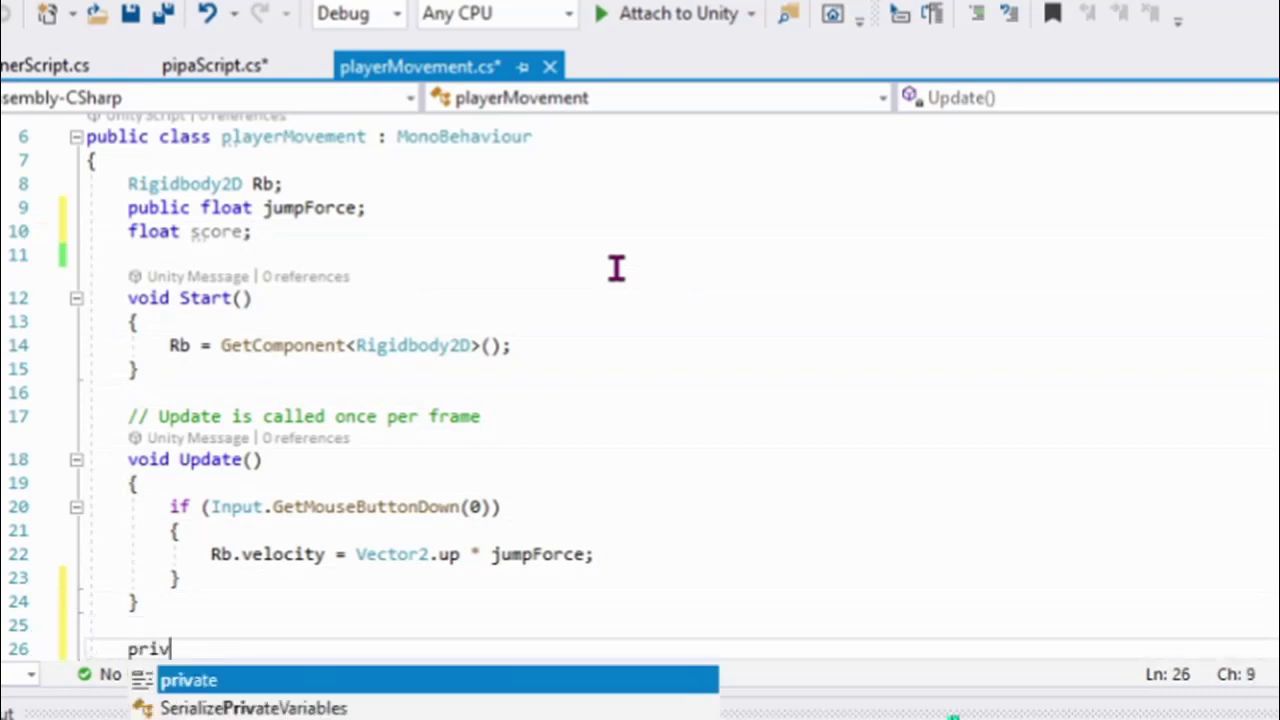
{"action": "key", "text": "Tab"}
{"action": "type", "text": "vou"}
{"action": "key", "text": "BackSpace"}
{"action": "type", "text": "id"}
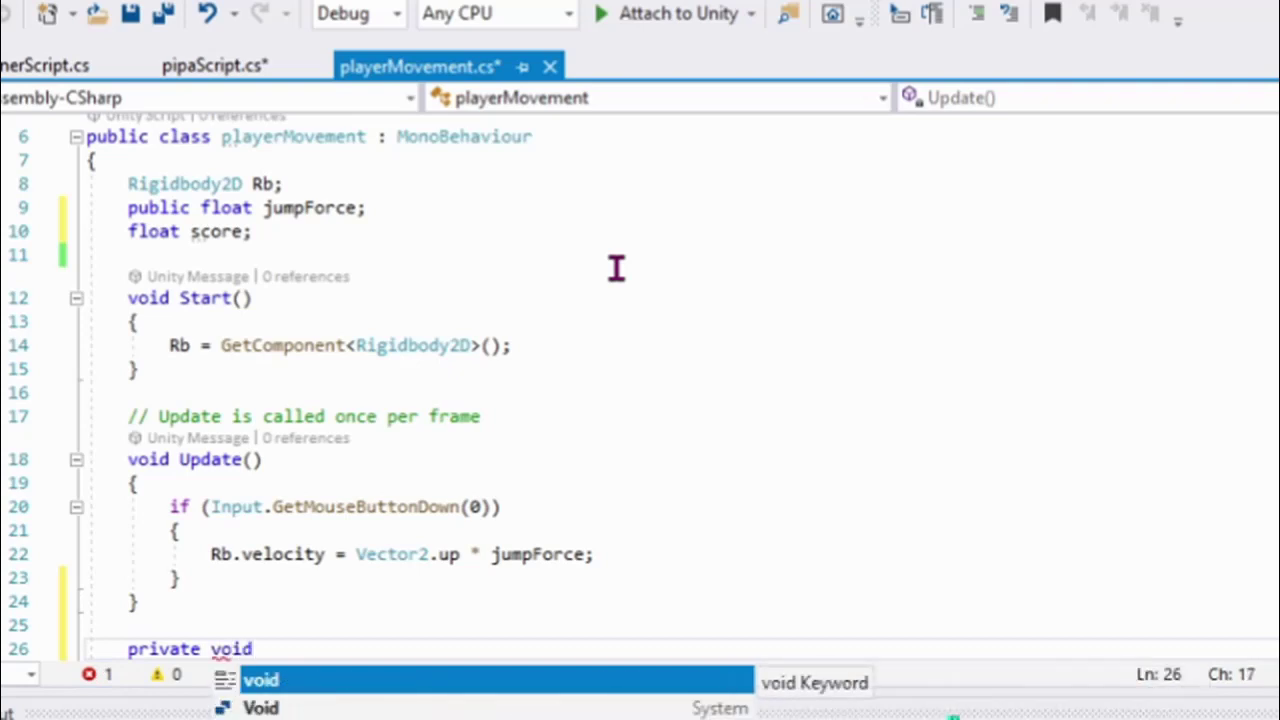
{"action": "key", "text": "Escape"}
{"action": "type", "text": " Ont"}
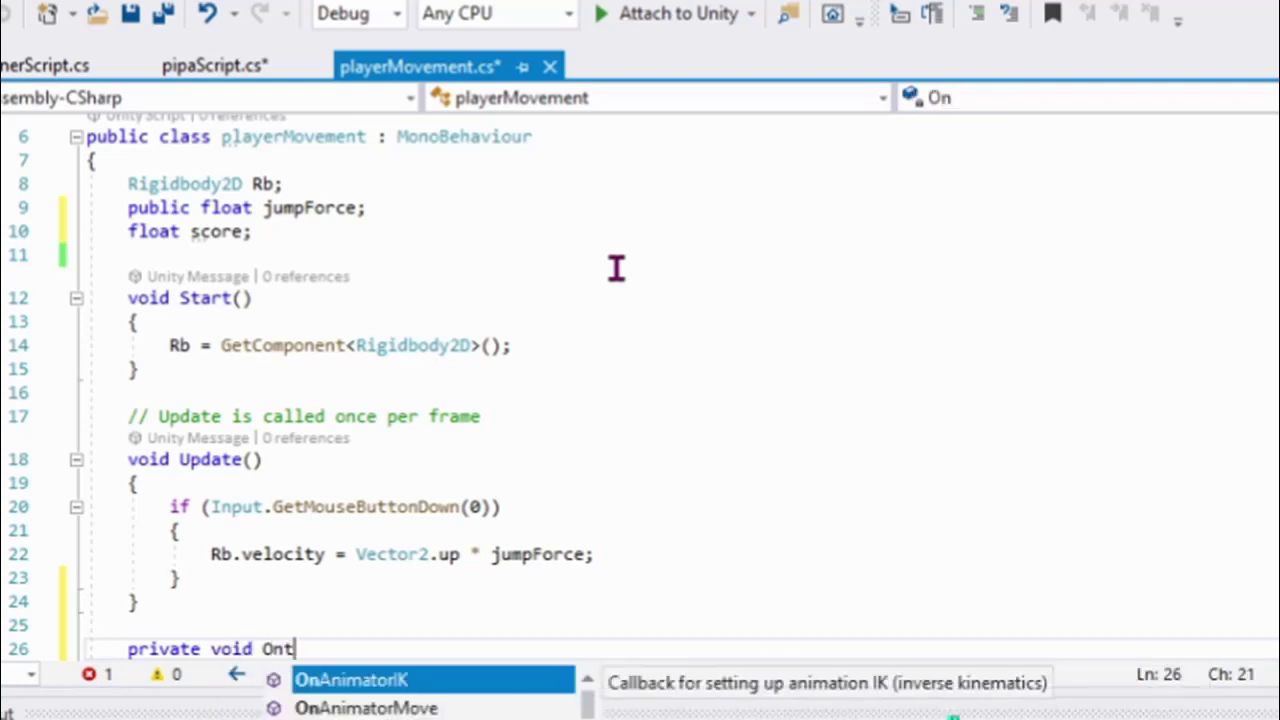
{"action": "type", "text": "rigg"}
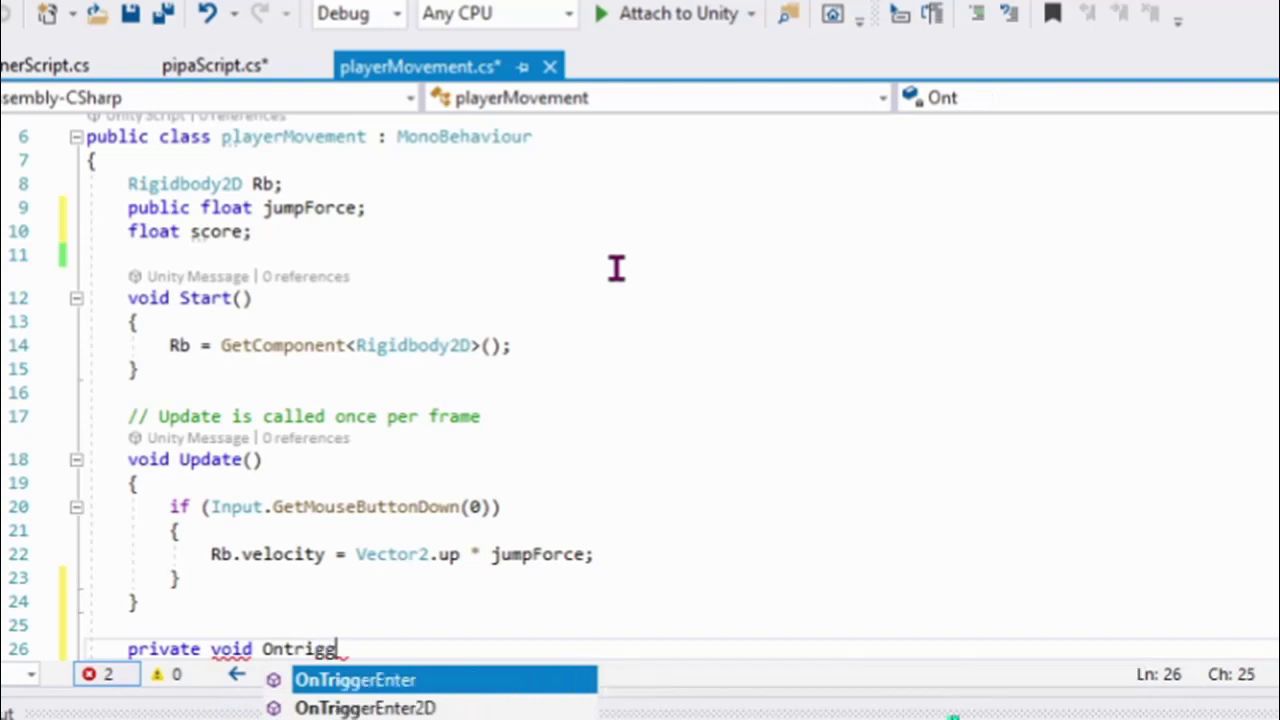
{"action": "key", "text": "Down"}
{"action": "key", "text": "Return"}
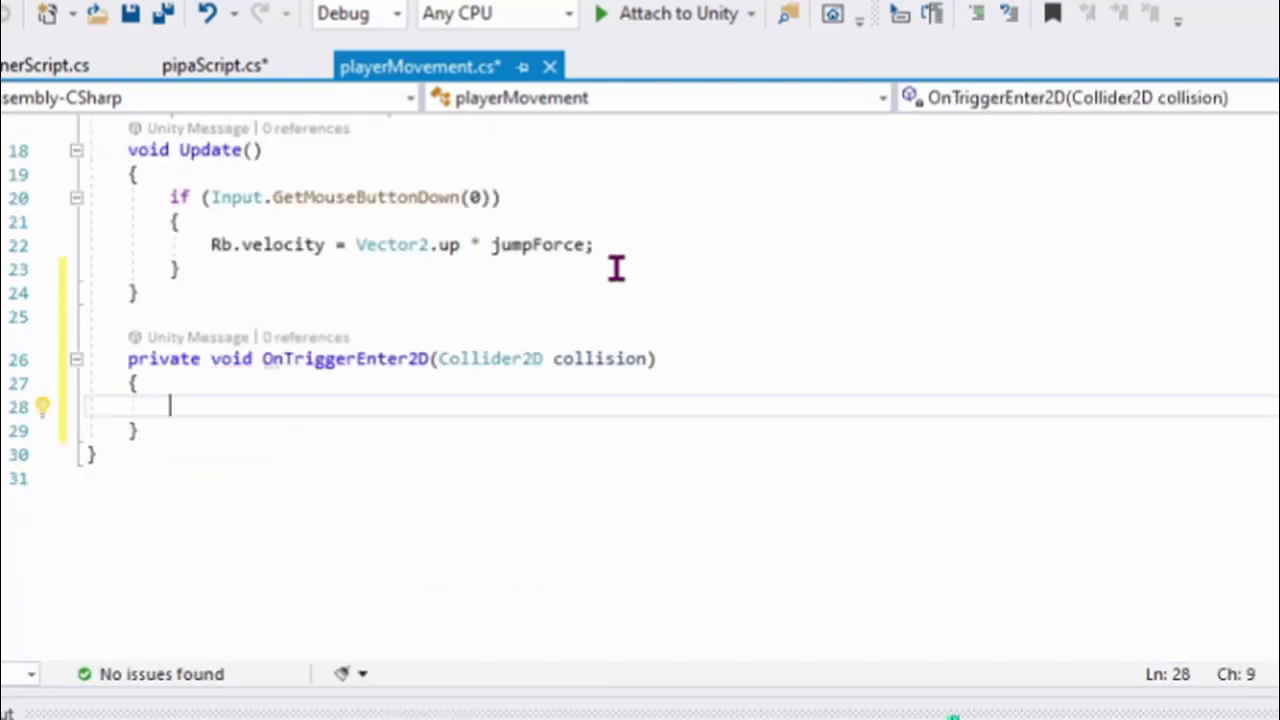
Add an if block checking collision.gameObject.tag == "point" inside OnTriggerEnter2D.
{"action": "type", "text": "if("}
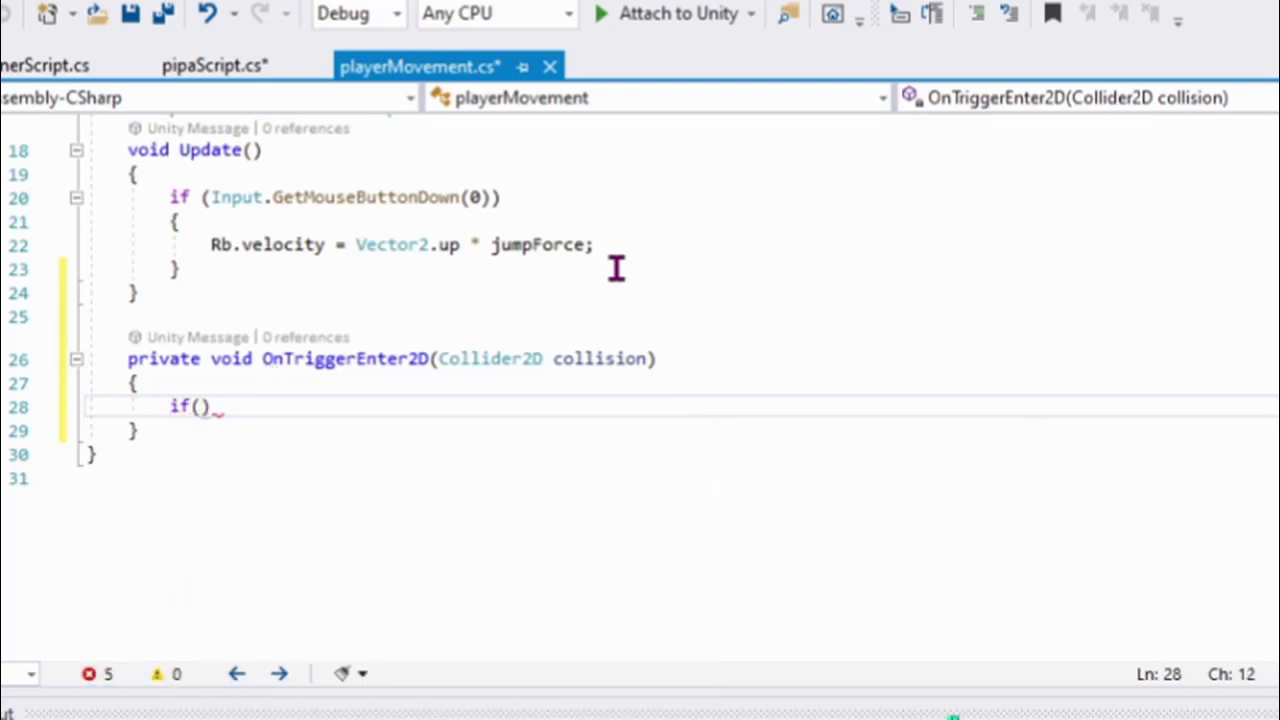
{"action": "type", "text": "co"}
{"action": "key", "text": "Tab"}
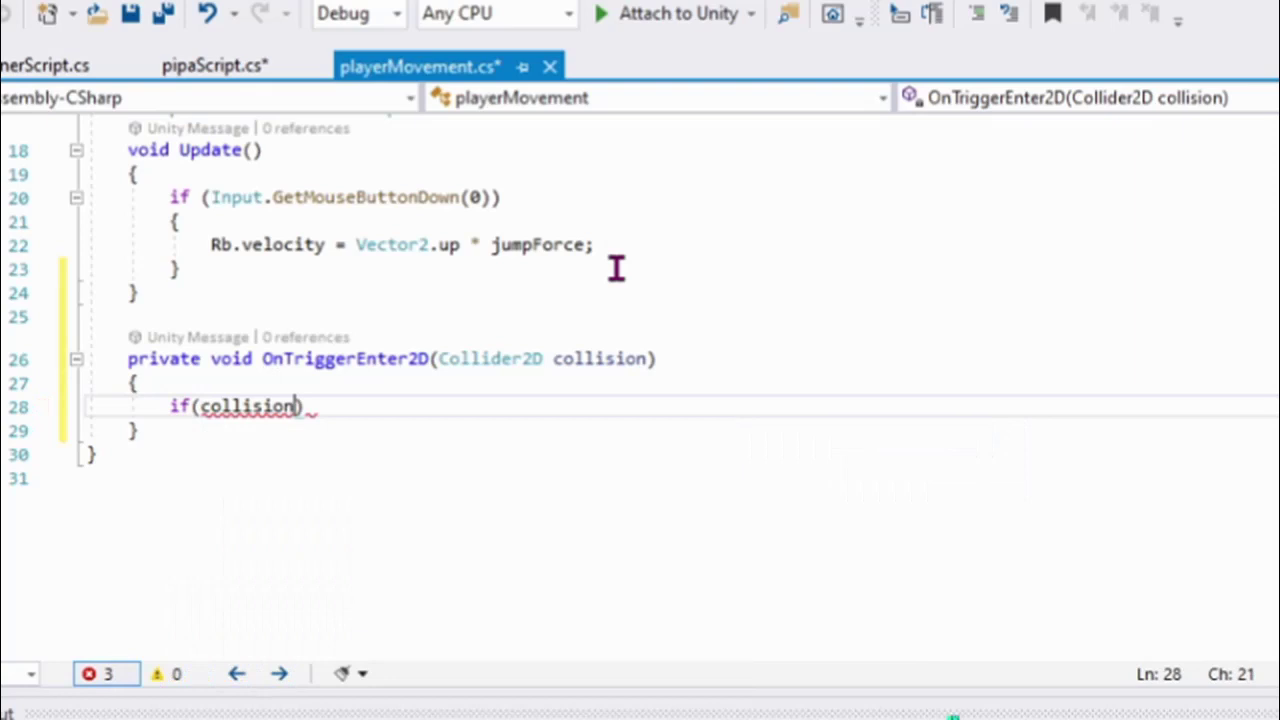
{"action": "type", "text": ".ga"}
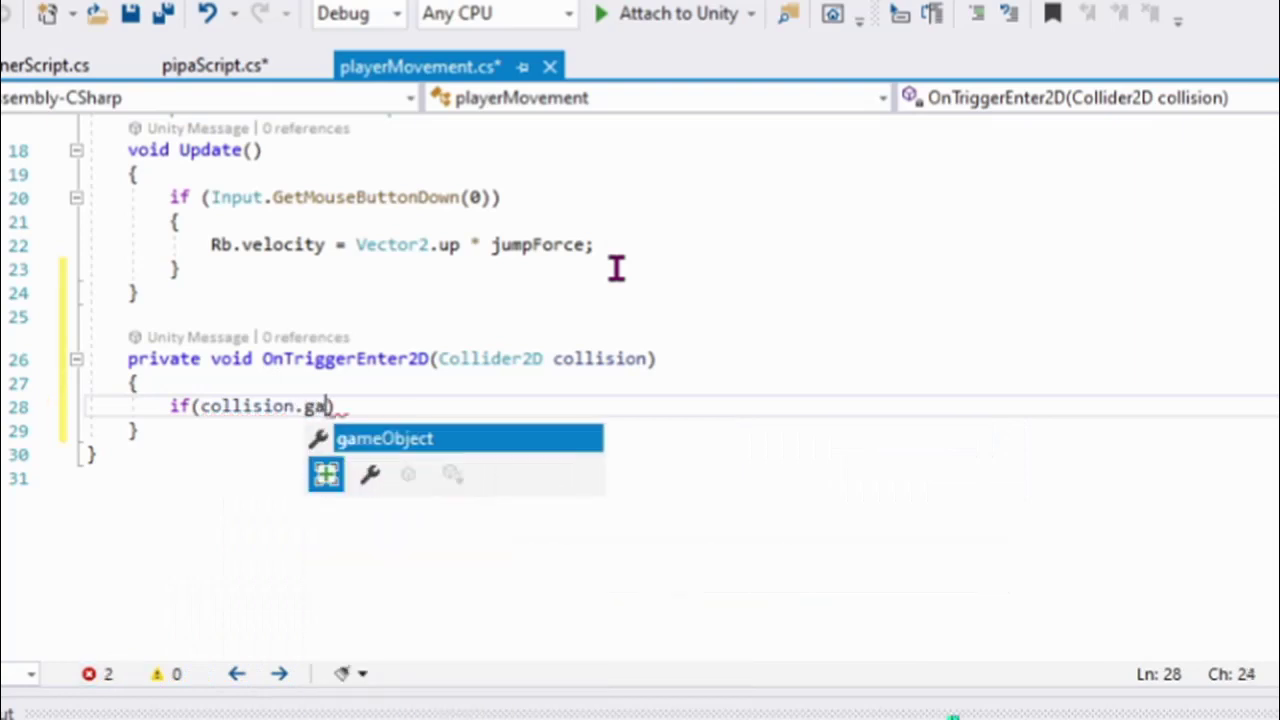
{"action": "key", "text": "Tab"}
{"action": "type", "text": ".ta"}
{"action": "key", "text": "Tab"}
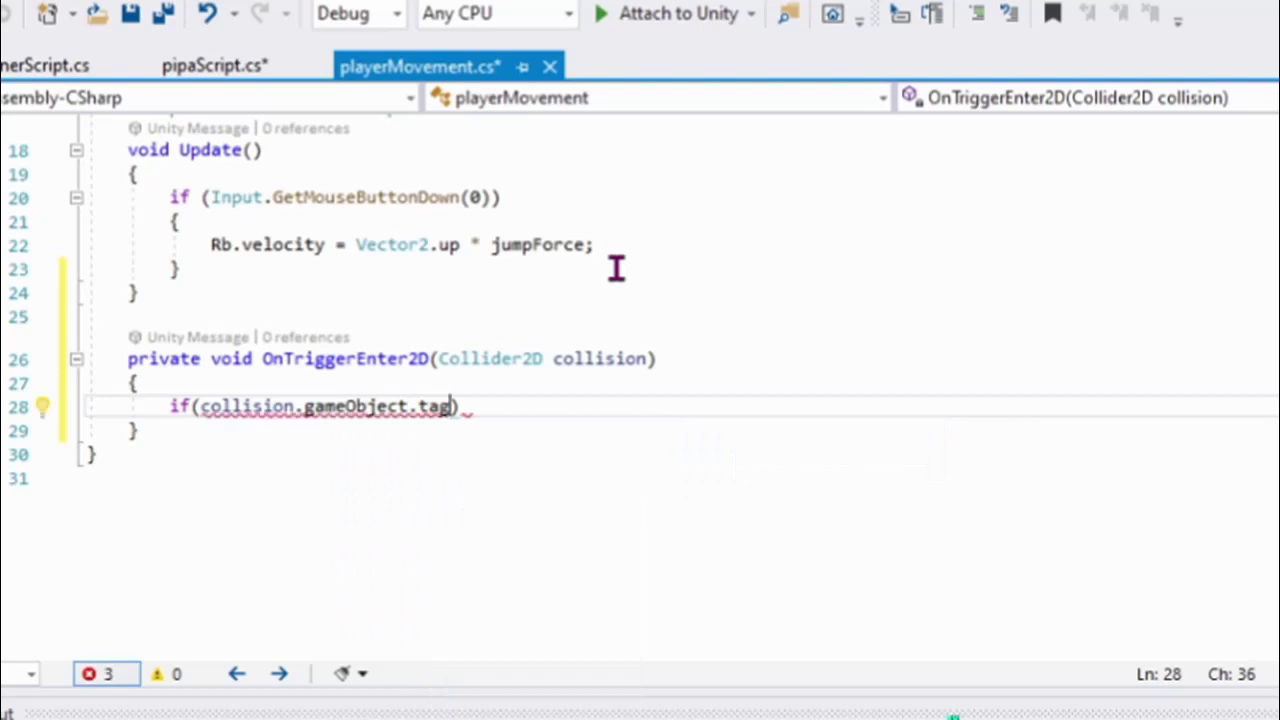
{"action": "type", "text": "==\""}
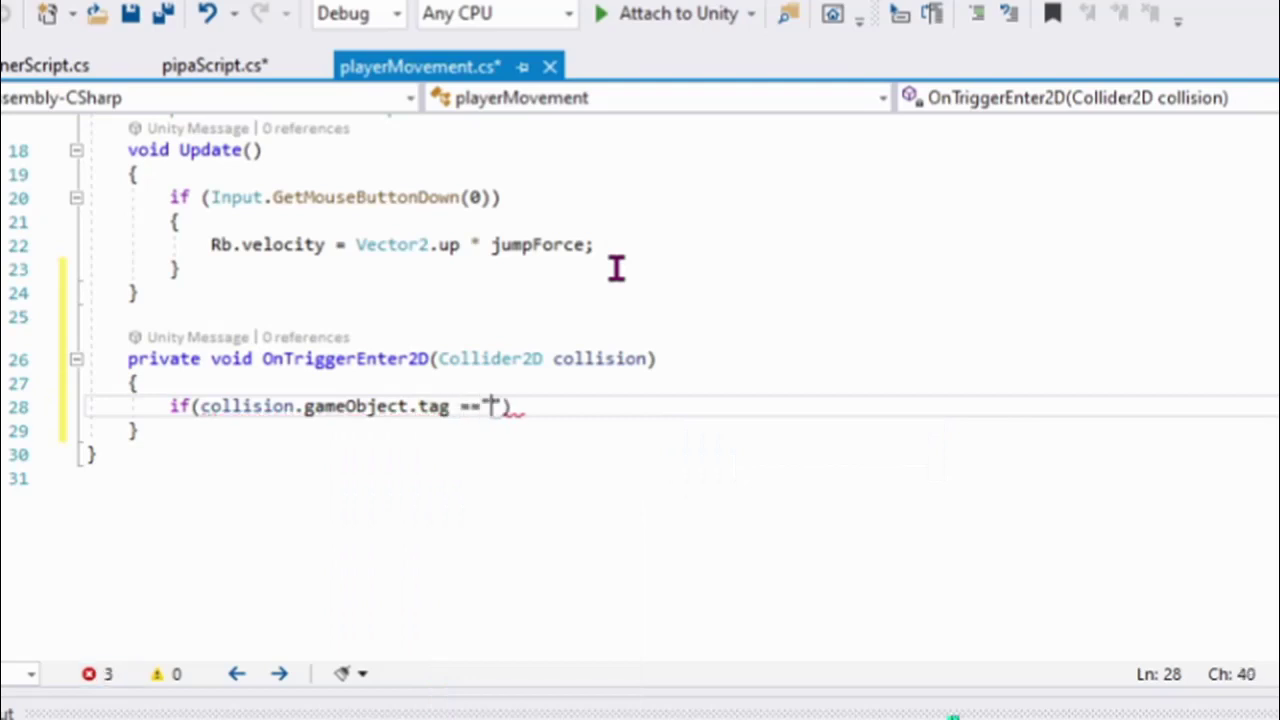
{"action": "type", "text": "point"}
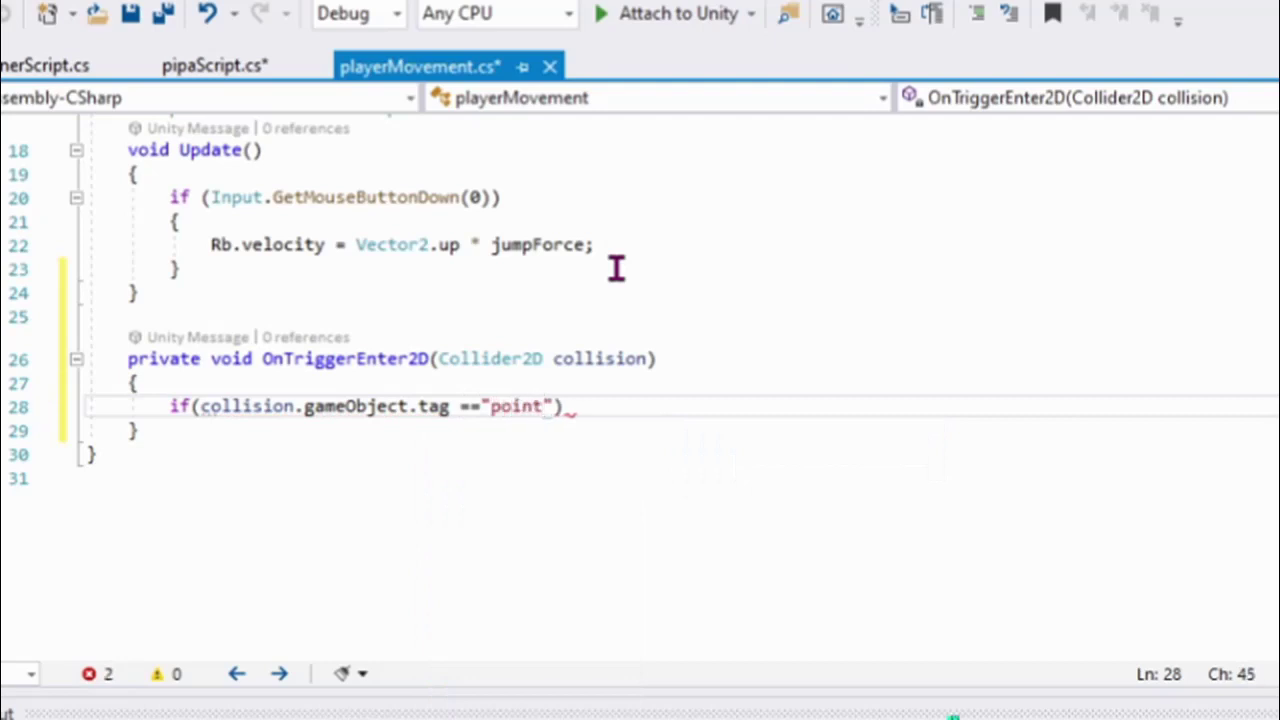
{"action": "type", "text": "\")"}
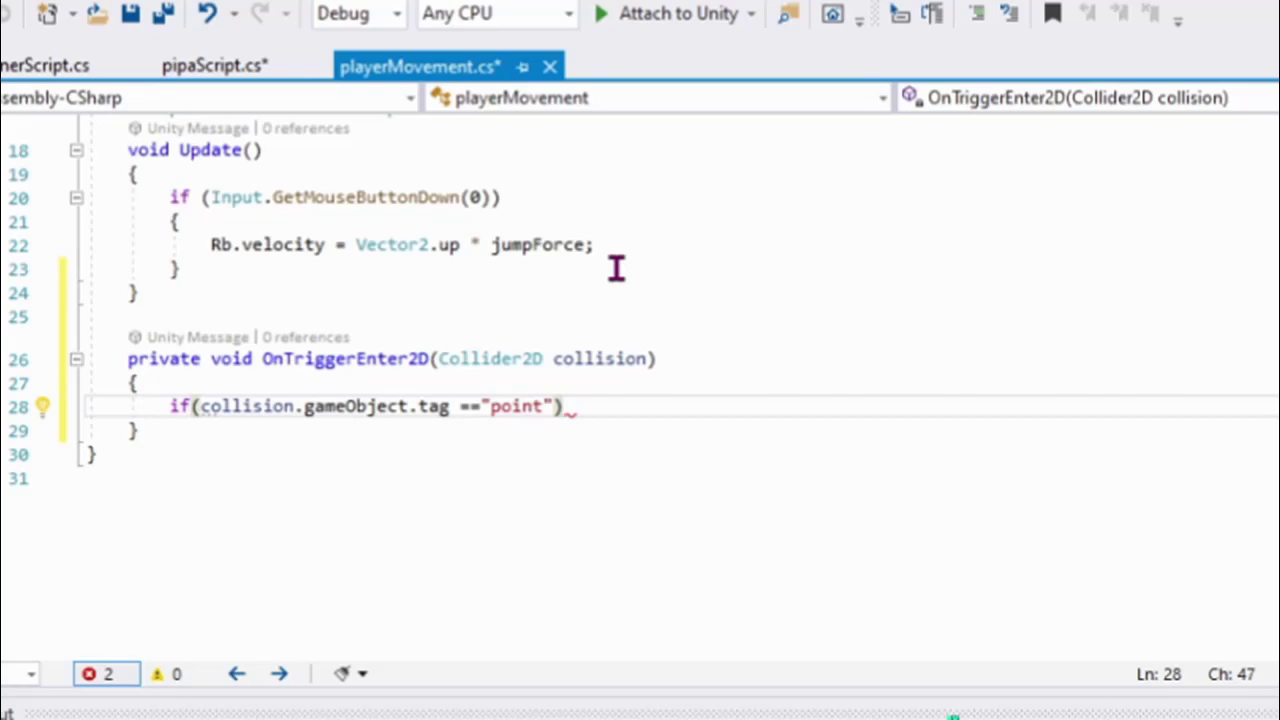
{"action": "type", "text": " {"}
{"action": "key", "text": "Return"}
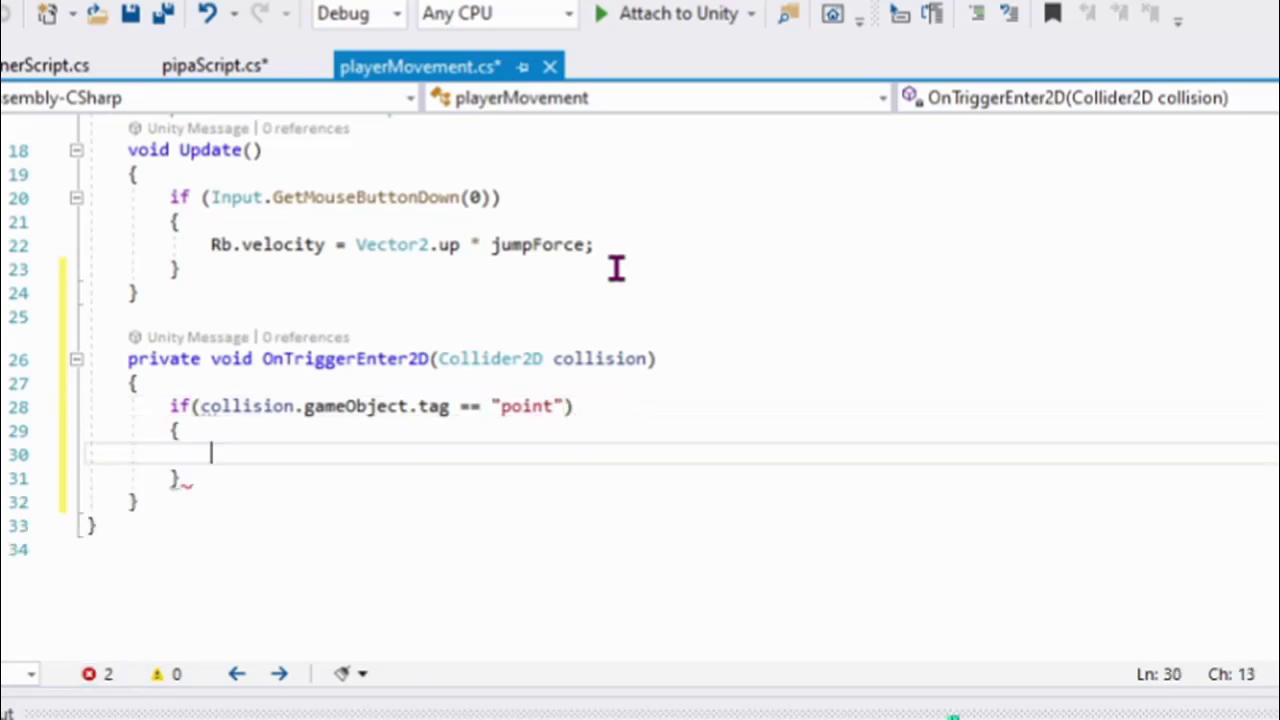
Write score++; inside the point check and save playerMovement.cs.
{"action": "type", "text": "sco"}
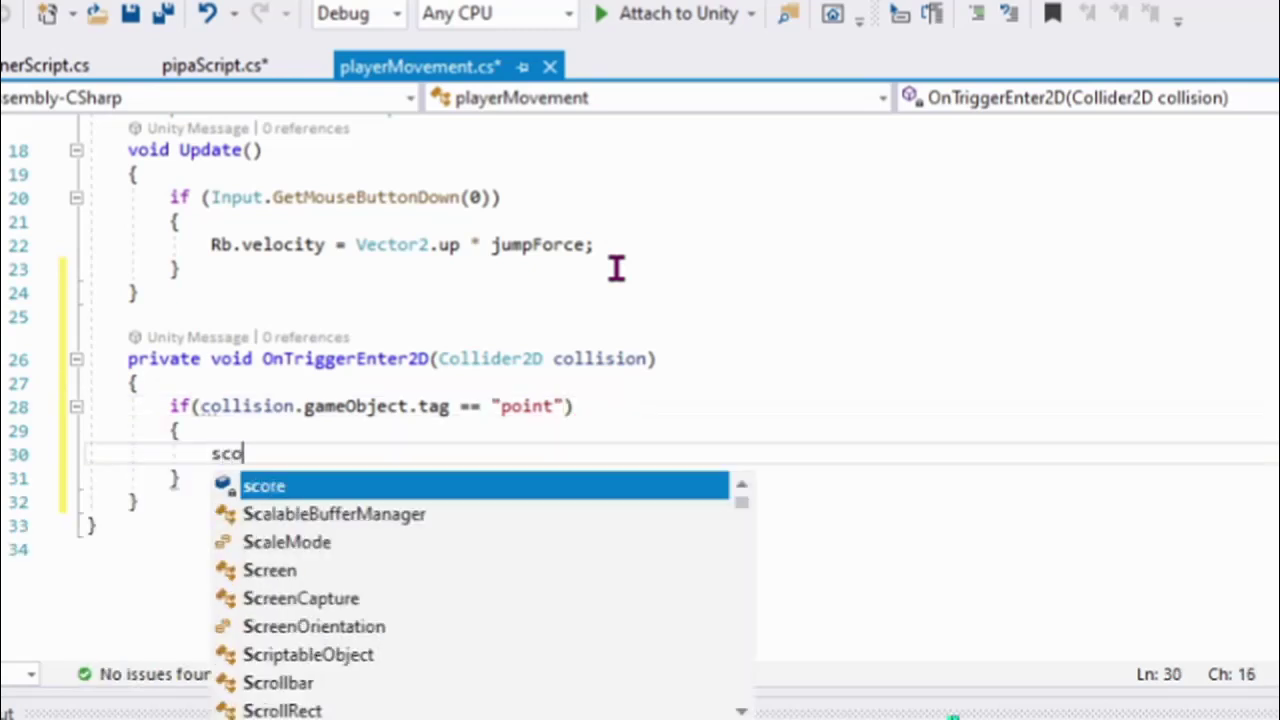
{"action": "key", "text": "Tab"}
{"action": "type", "text": "++;"}
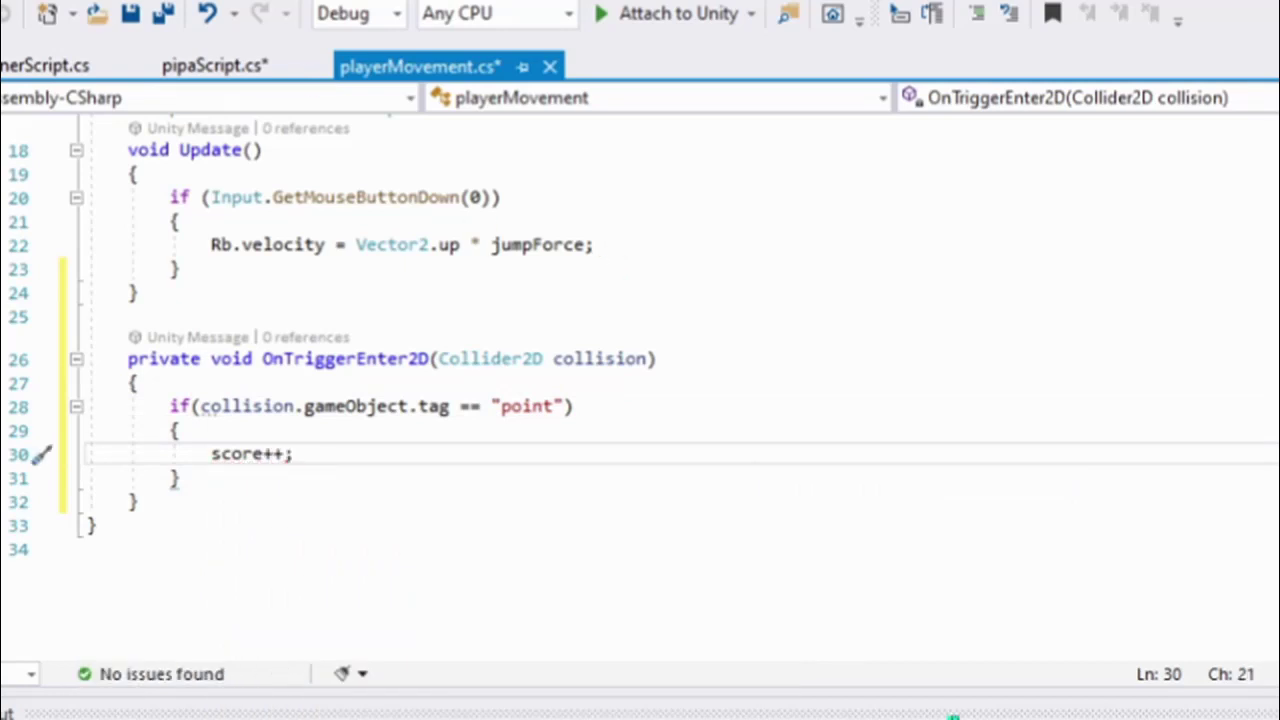
{"action": "left_click", "coordinate": [130, 13]}
Create a new project tag named point in Tags & Layers.
{"action": "key", "text": "alt+Tab"}
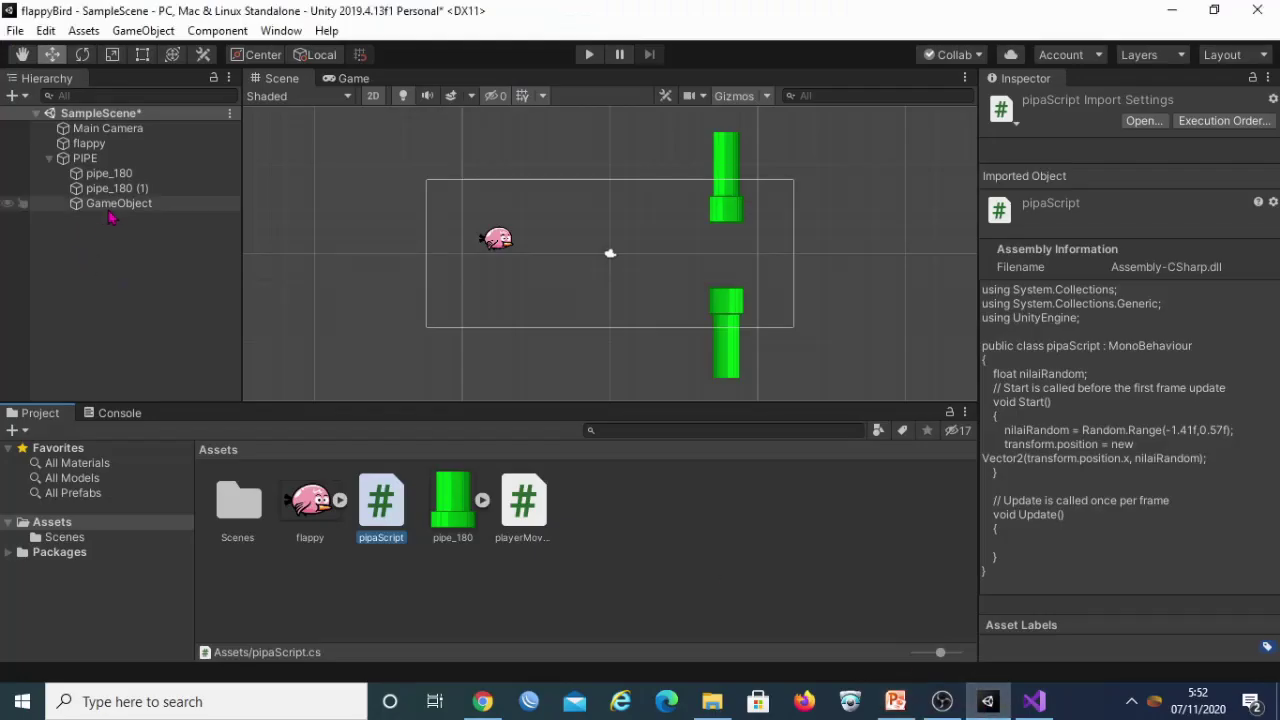
{"action": "left_click", "coordinate": [110, 209]}
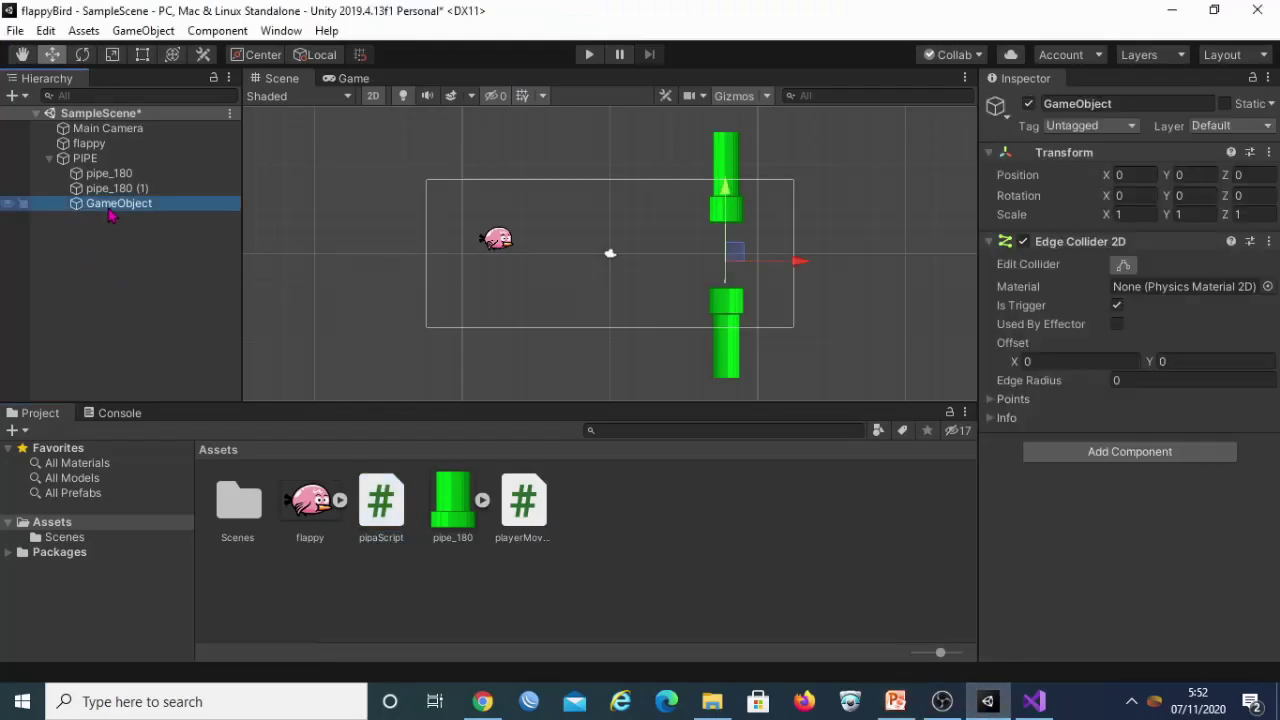
{"action": "left_click", "coordinate": [1128, 128]}
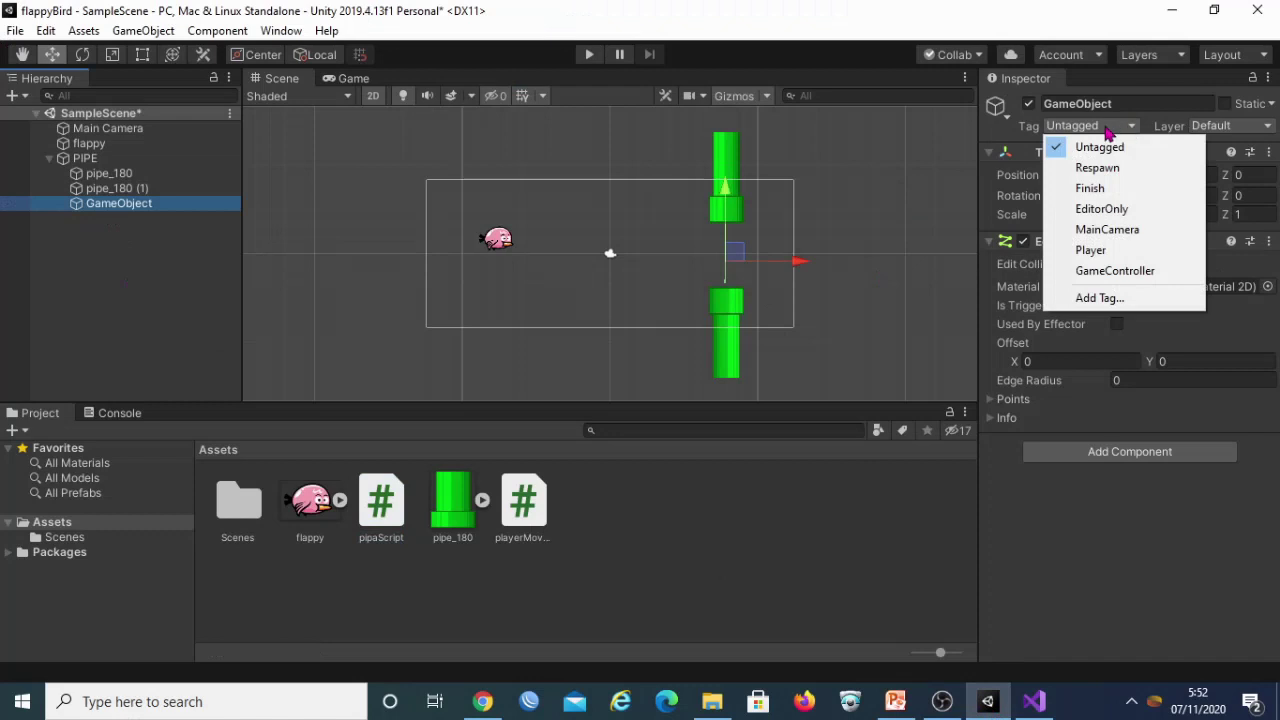
{"action": "left_click", "coordinate": [1082, 300]}
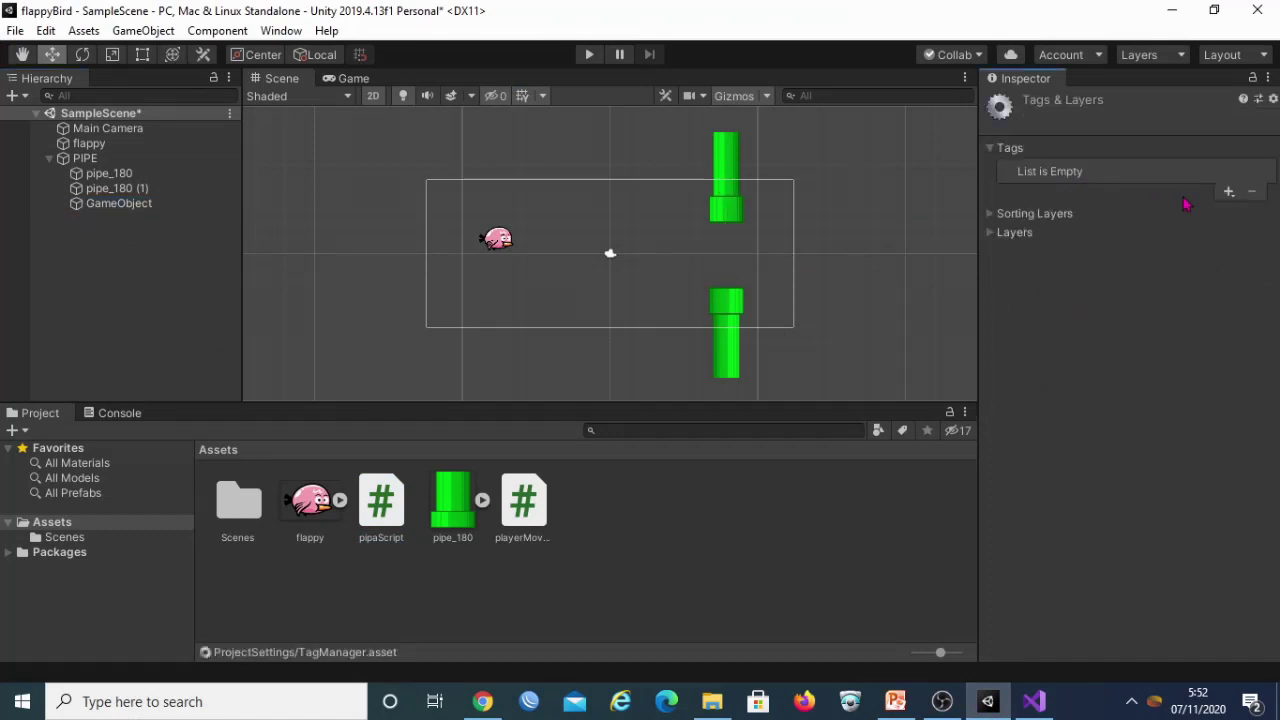
{"action": "left_click", "coordinate": [1229, 191]}
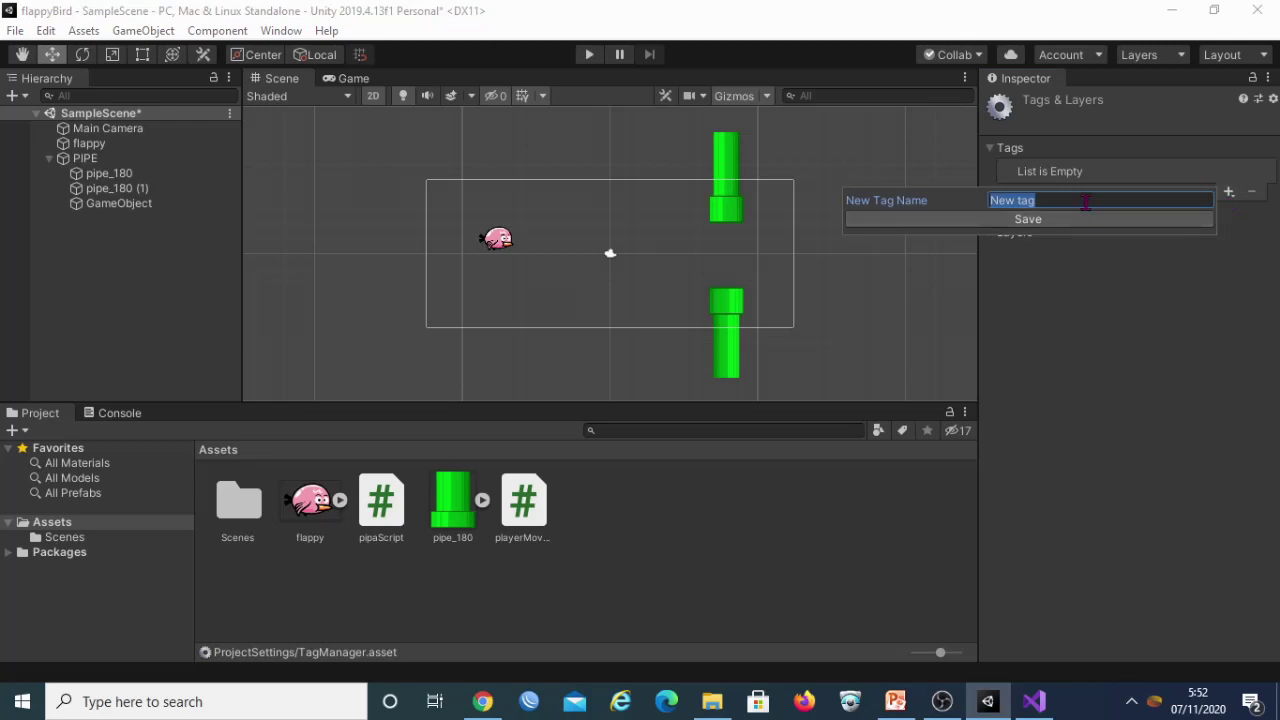
{"action": "type", "text": "point"}
{"action": "left_click", "coordinate": [1030, 220]}
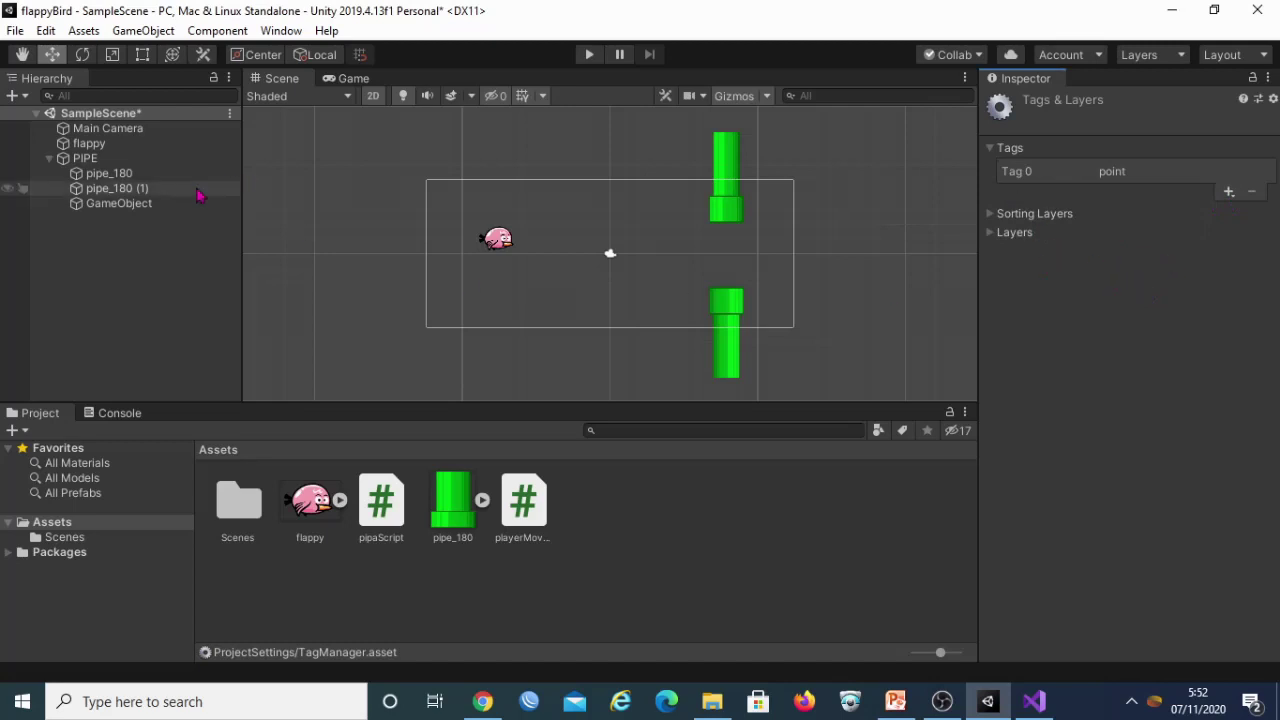
Set GameObject's tag to point.
{"action": "left_click", "coordinate": [128, 205]}
{"action": "left_click", "coordinate": [1082, 128]}
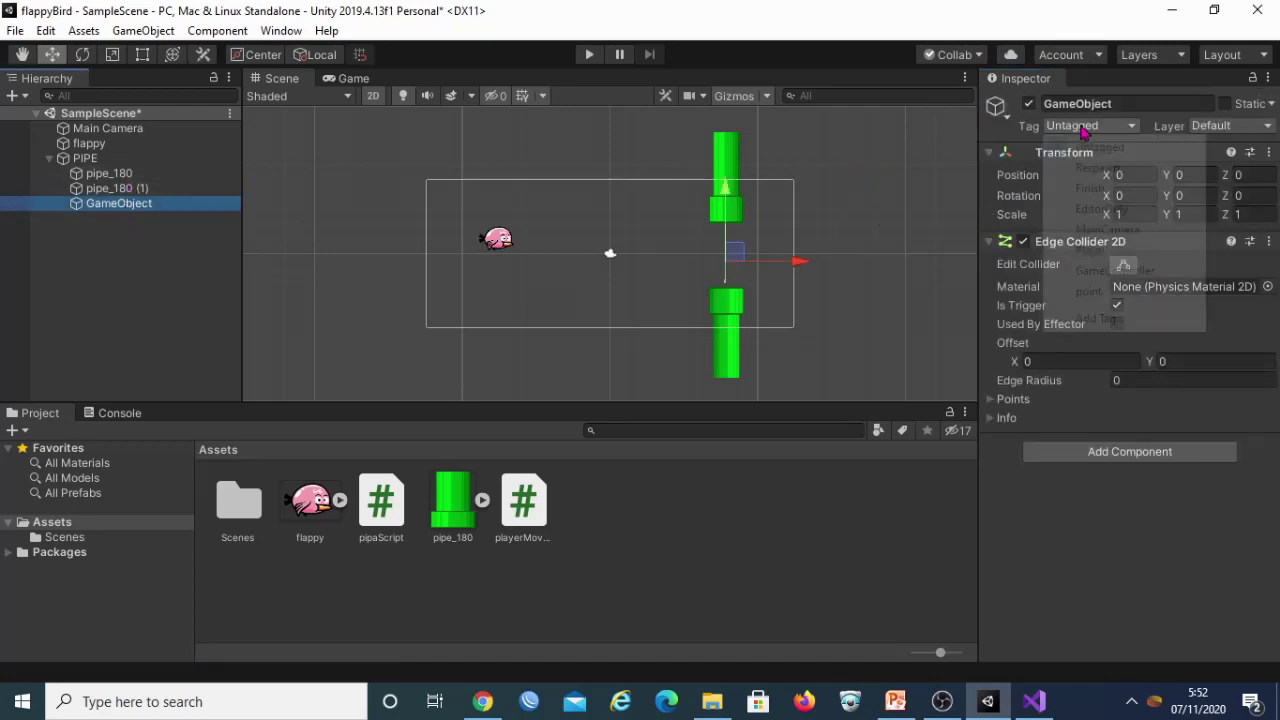
{"action": "left_click", "coordinate": [1100, 292]}
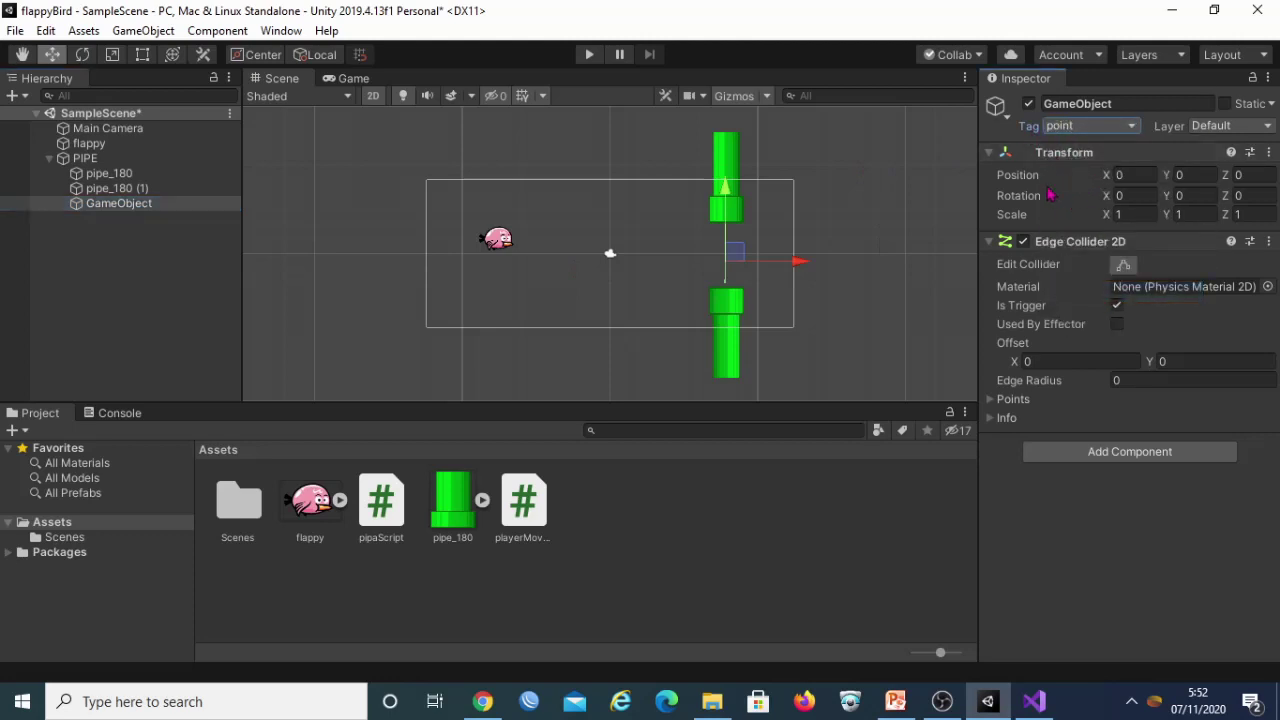
Rename GameObject to pointTrigger.
{"action": "right_click", "coordinate": [99, 207]}
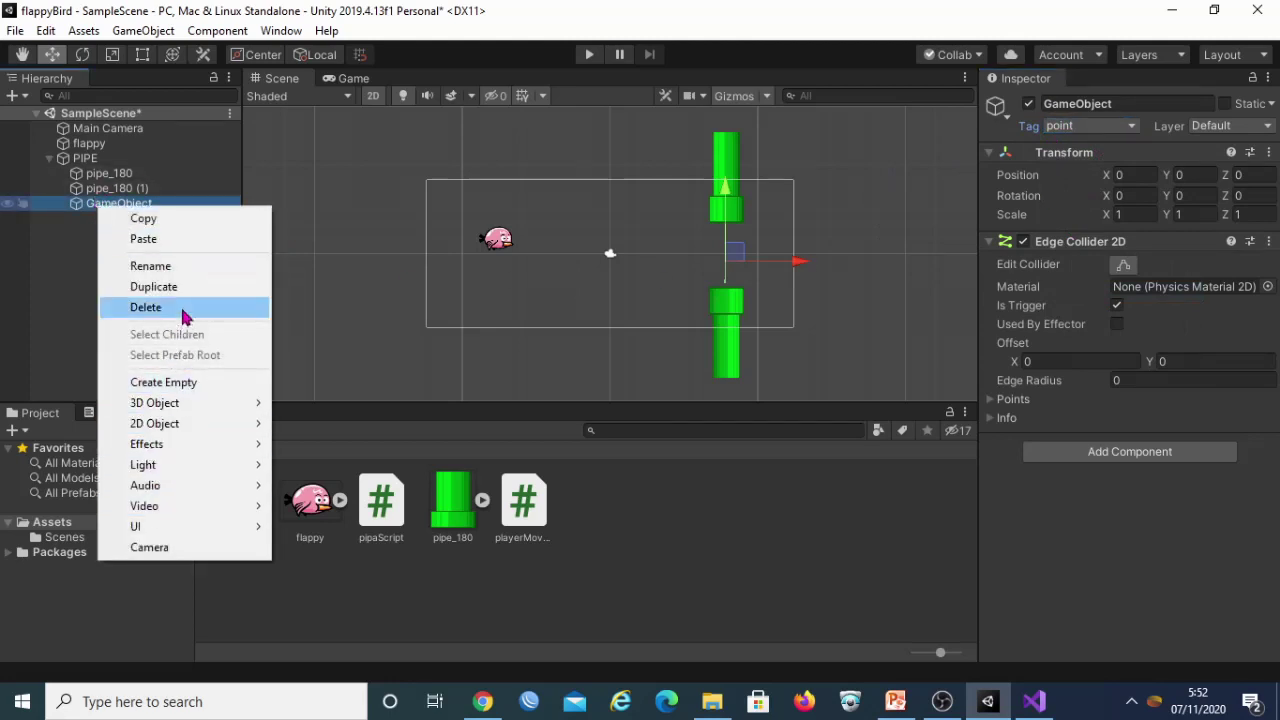
{"action": "left_click", "coordinate": [193, 275]}
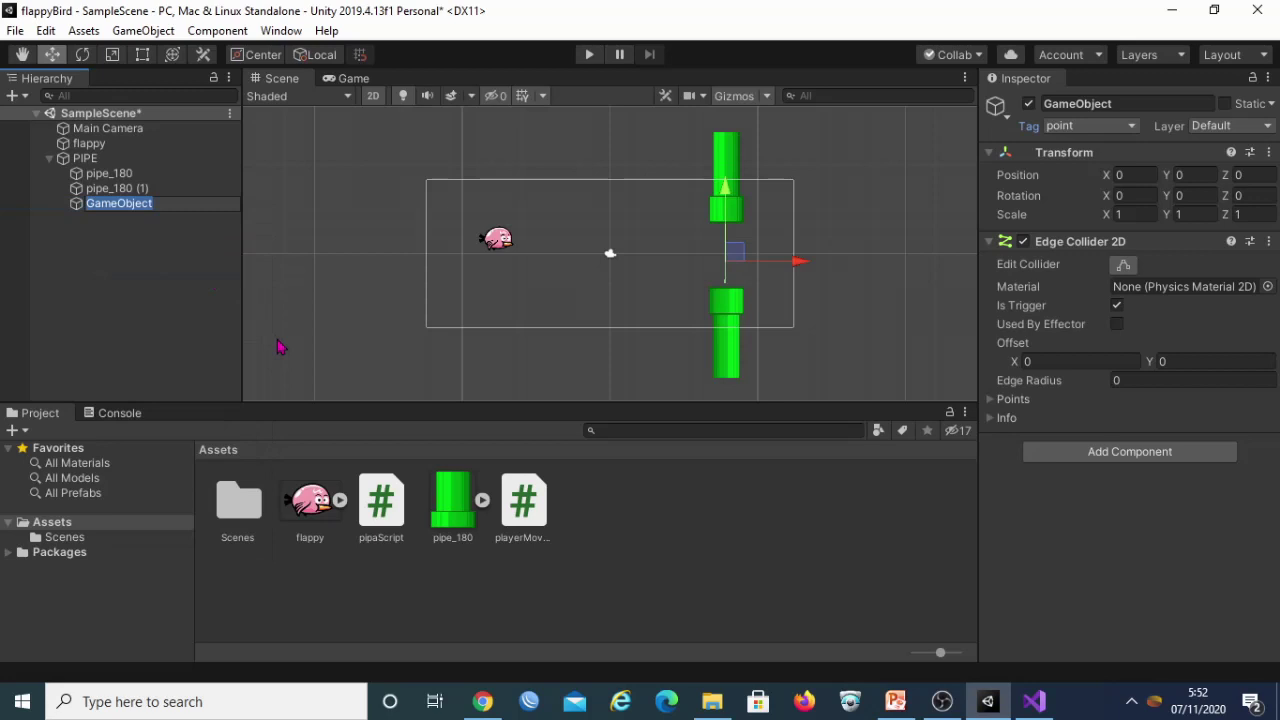
{"action": "type", "text": "pointTrigger"}
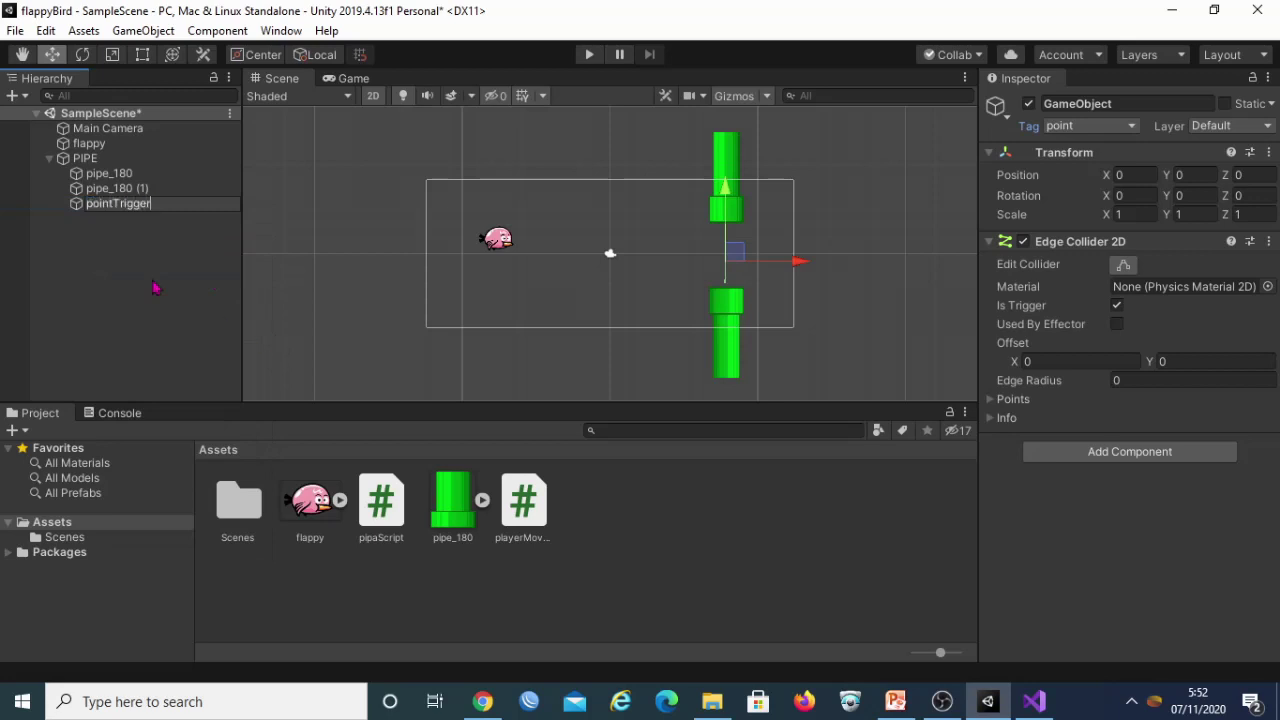
{"action": "left_click", "coordinate": [140, 233]}
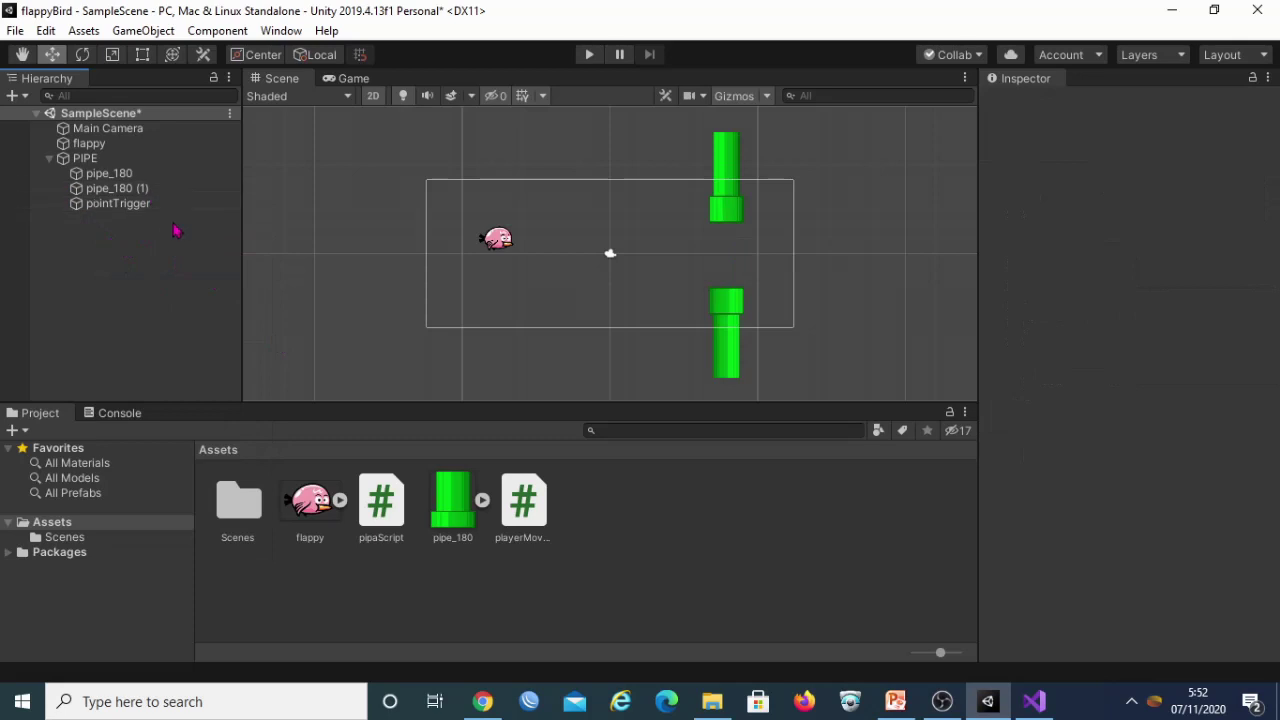
Play-test the game, flapping the bird repeatedly, then stop it and open pipaScript.
{"action": "key", "text": "alt+Tab"}
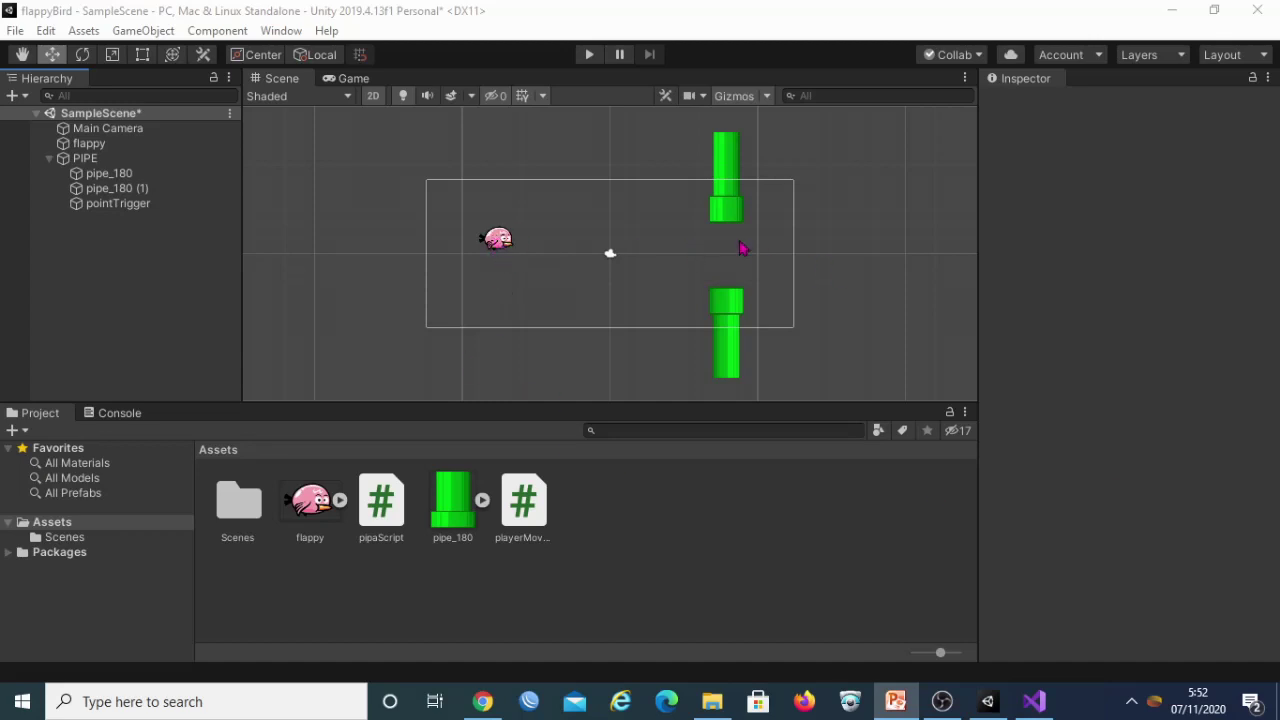
{"action": "left_click", "coordinate": [590, 55]}
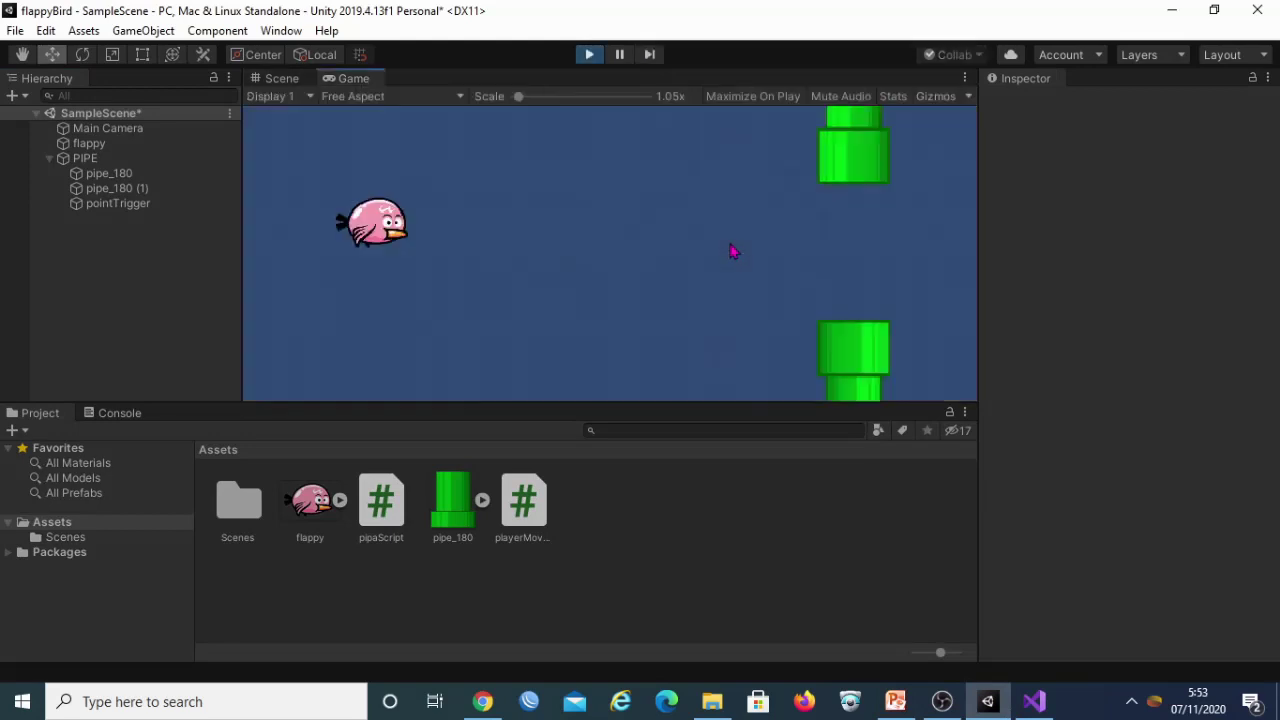
{"action": "left_click", "coordinate": [590, 55]}
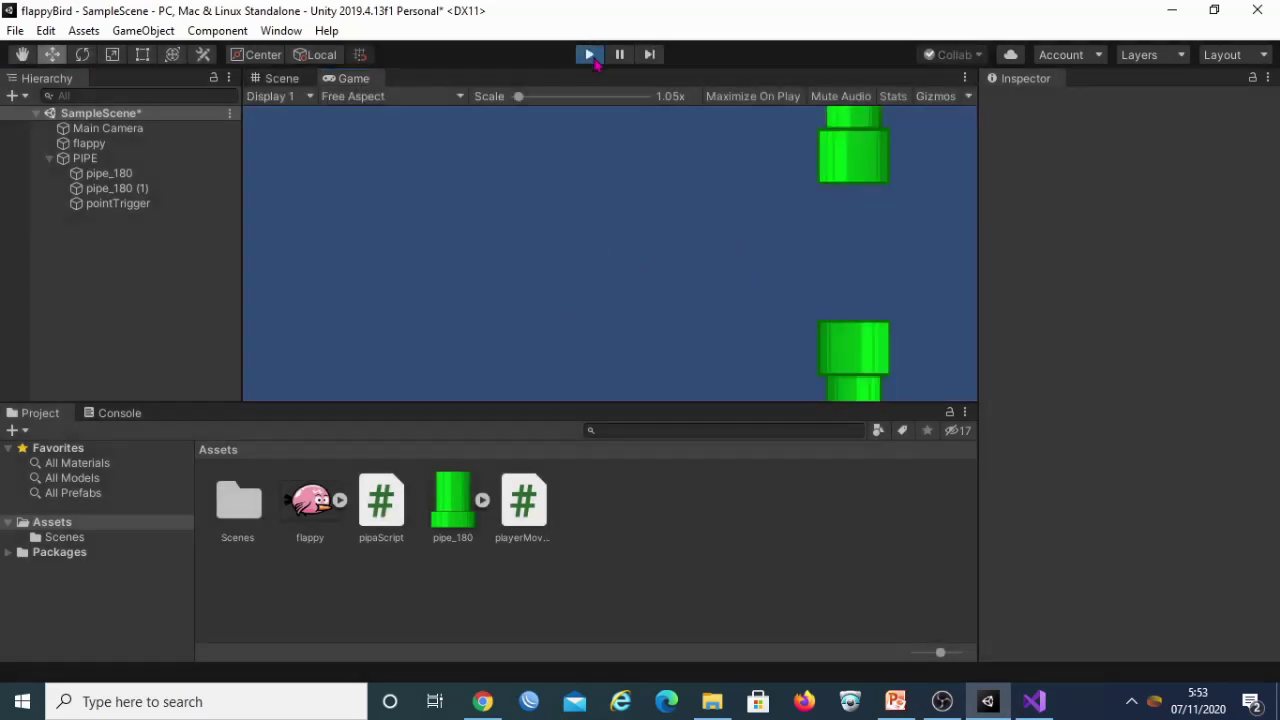
{"action": "left_click", "coordinate": [698, 262]}
{"action": "left_click", "coordinate": [694, 252]}
{"action": "left_click", "coordinate": [695, 252]}
{"action": "left_click", "coordinate": [694, 252]}
{"action": "left_click", "coordinate": [694, 252]}
{"action": "left_click", "coordinate": [691, 251]}
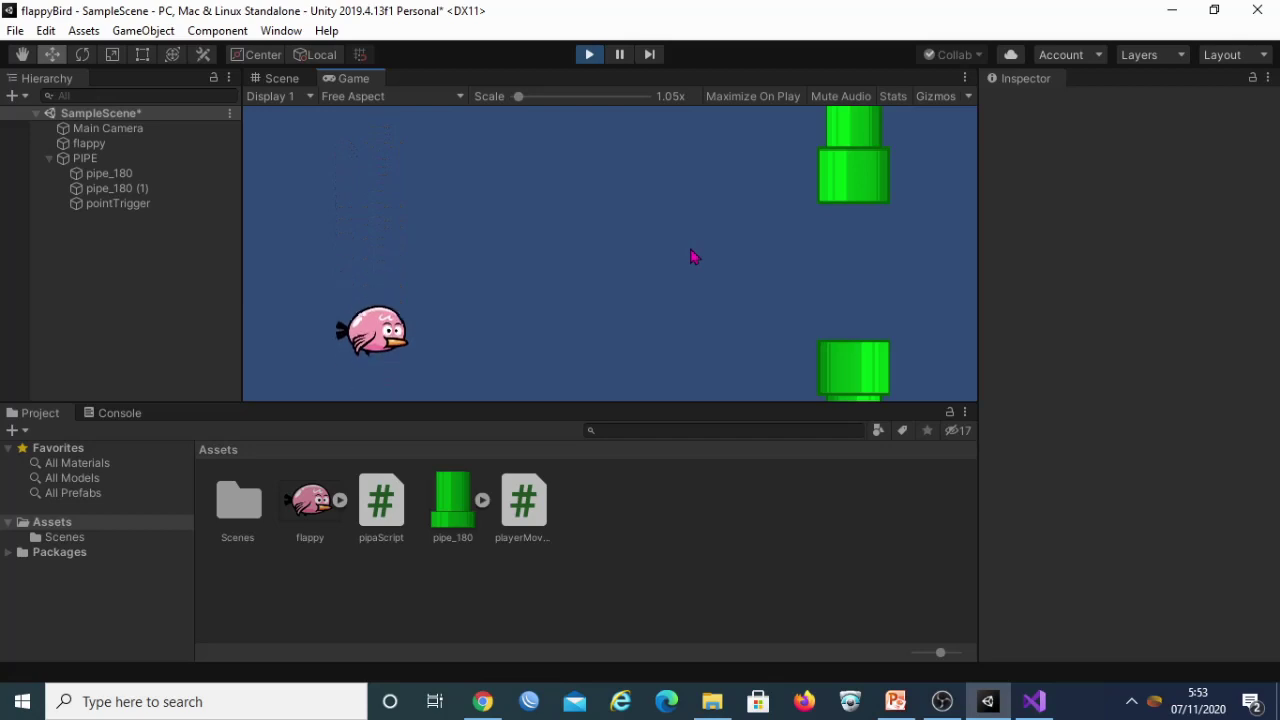
{"action": "left_click", "coordinate": [691, 251]}
{"action": "left_click", "coordinate": [693, 255]}
{"action": "left_click", "coordinate": [691, 252]}
{"action": "left_click", "coordinate": [645, 191]}
{"action": "left_click", "coordinate": [596, 57]}
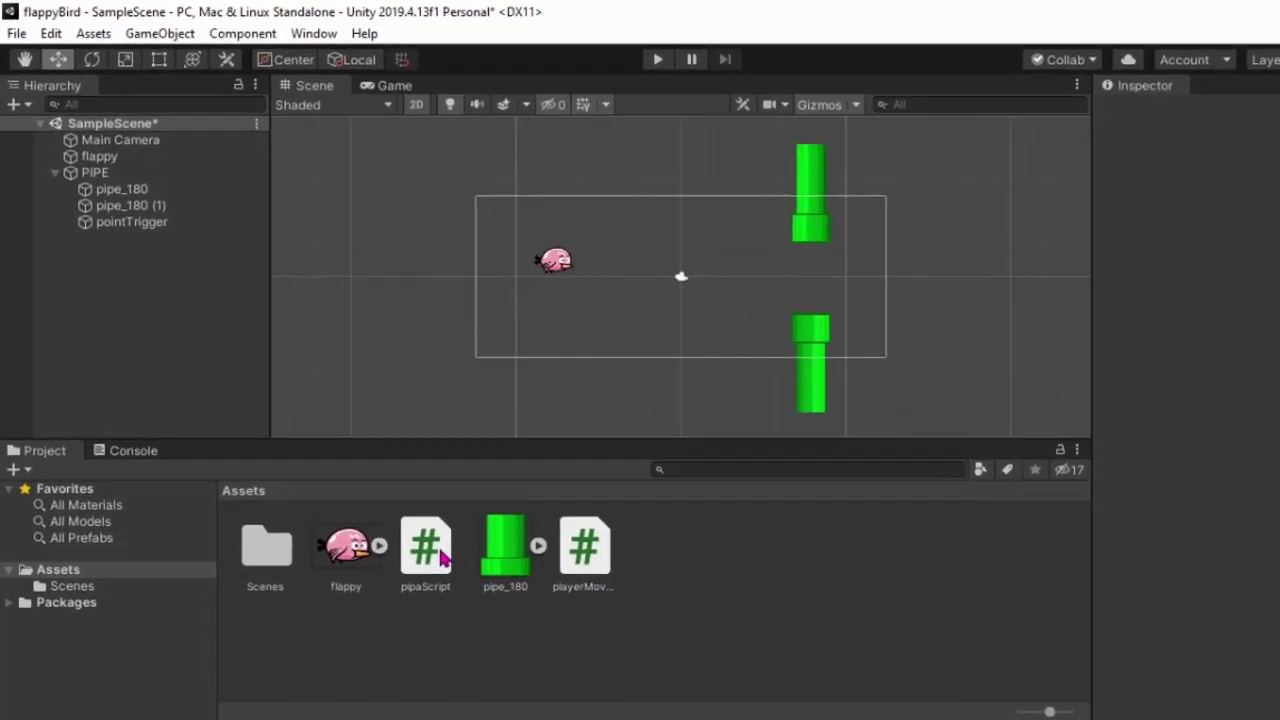
{"action": "double_click", "coordinate": [423, 545]}
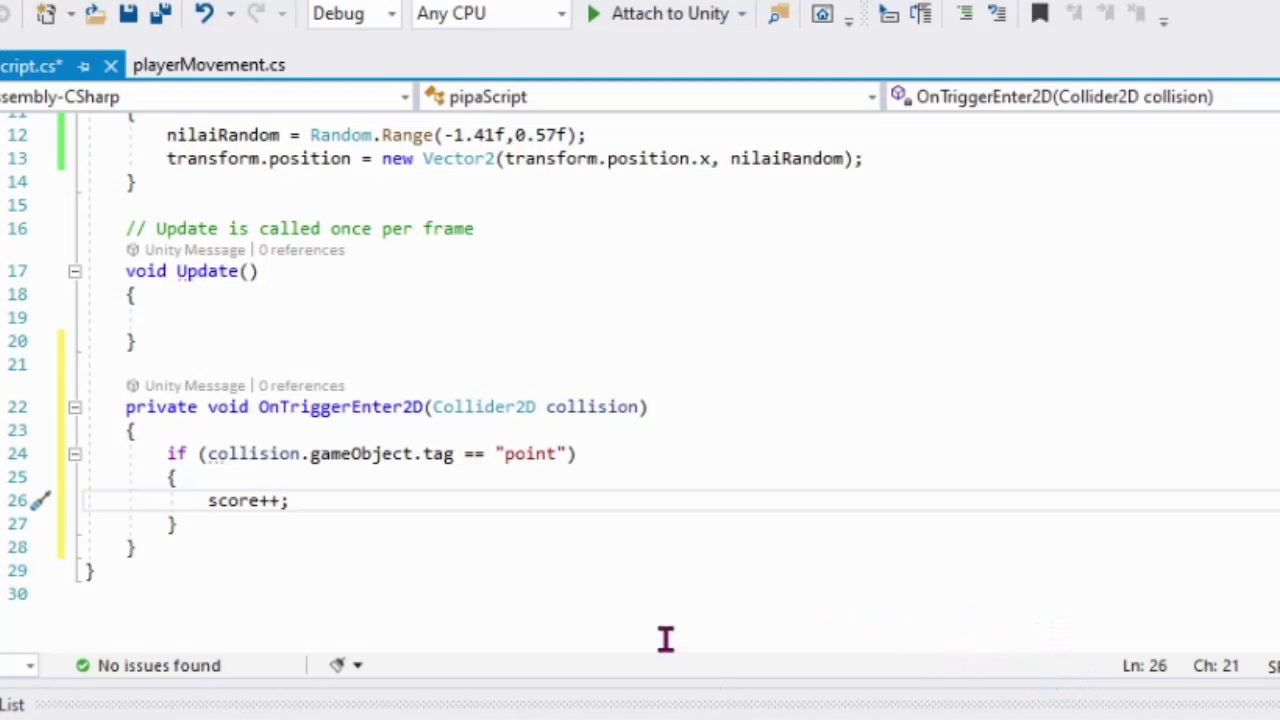
In Update, start the line transform.position = Vector2.MoveTowards.
{"action": "left_click", "coordinate": [256, 318]}
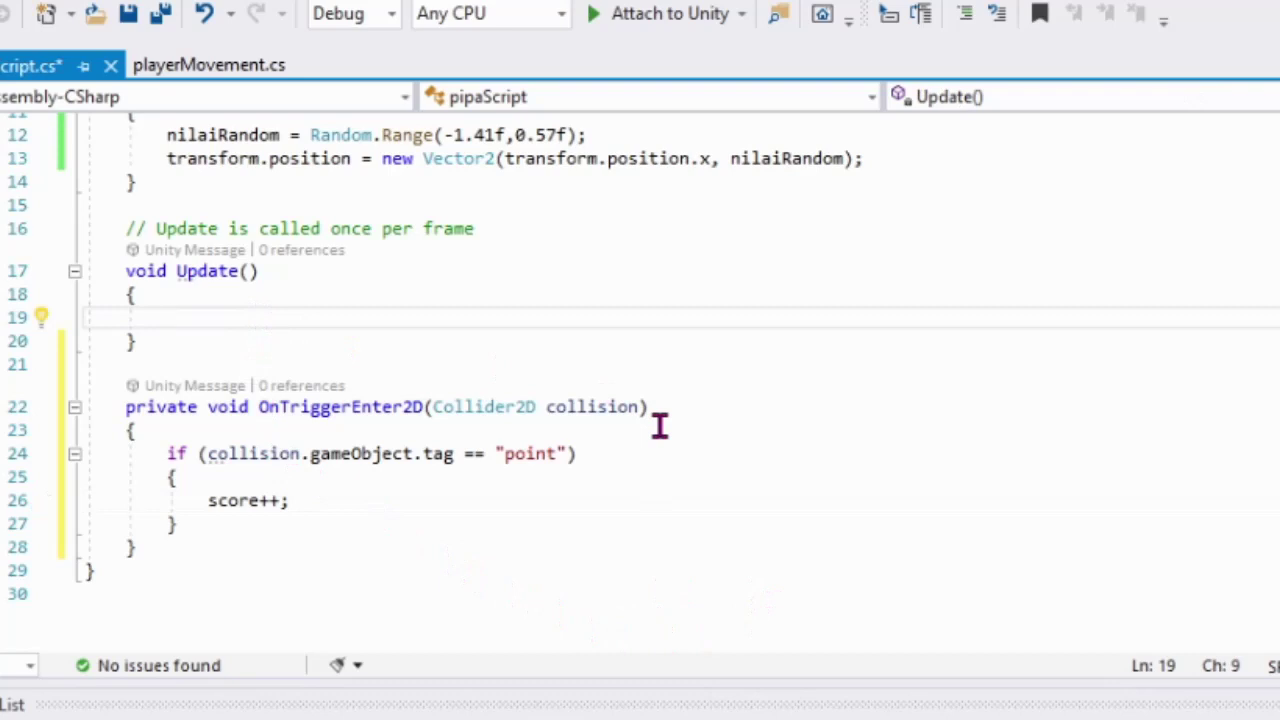
{"action": "type", "text": "transform.p"}
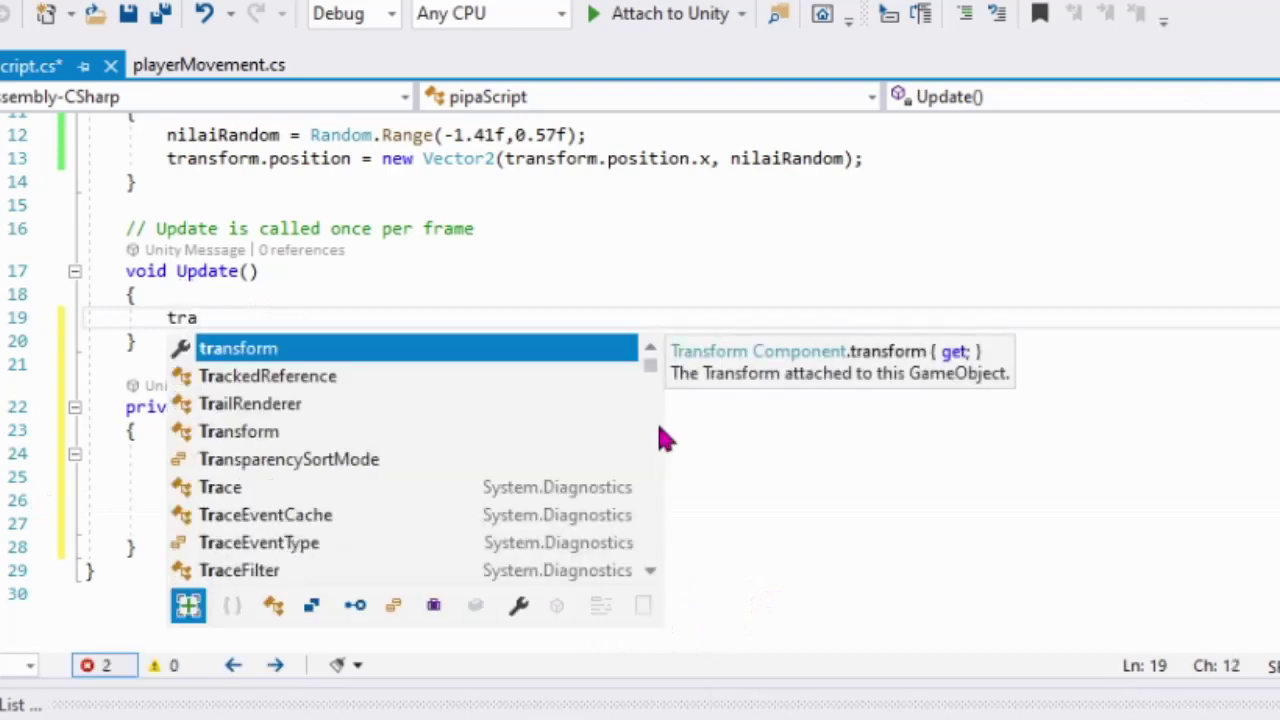
{"action": "key", "text": "Tab"}
{"action": "type", "text": ".p"}
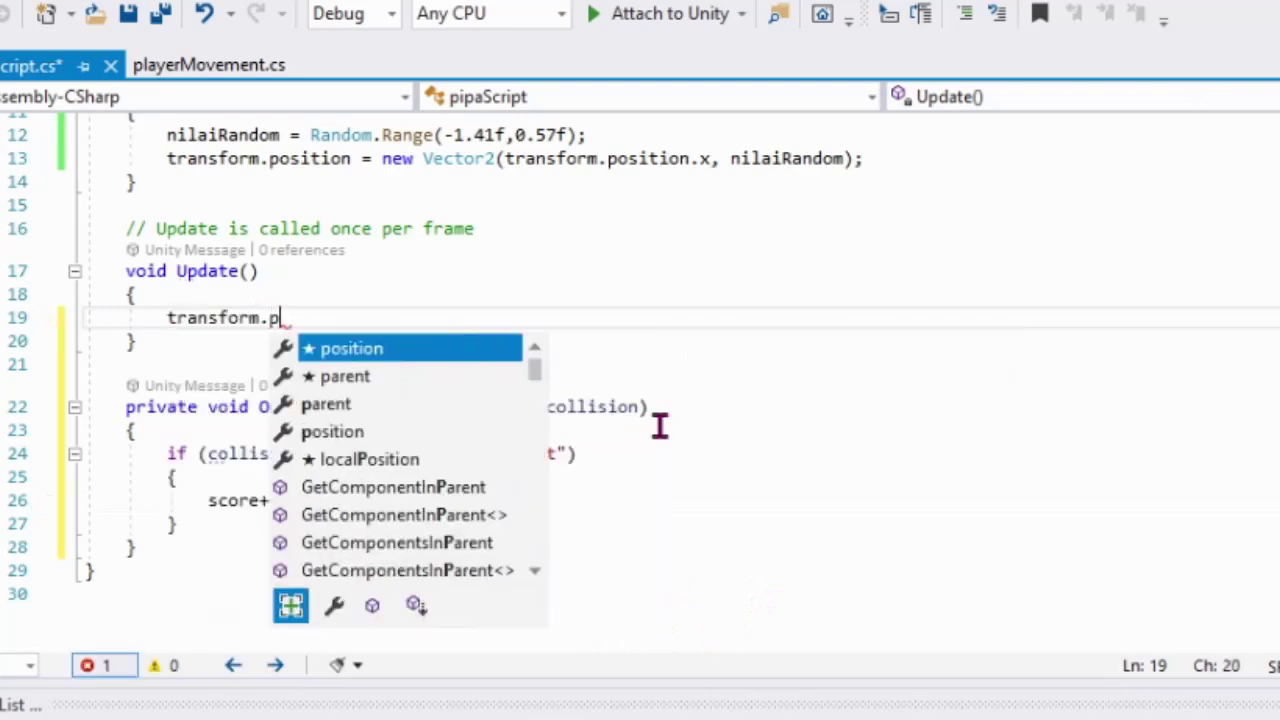
{"action": "key", "text": "Tab"}
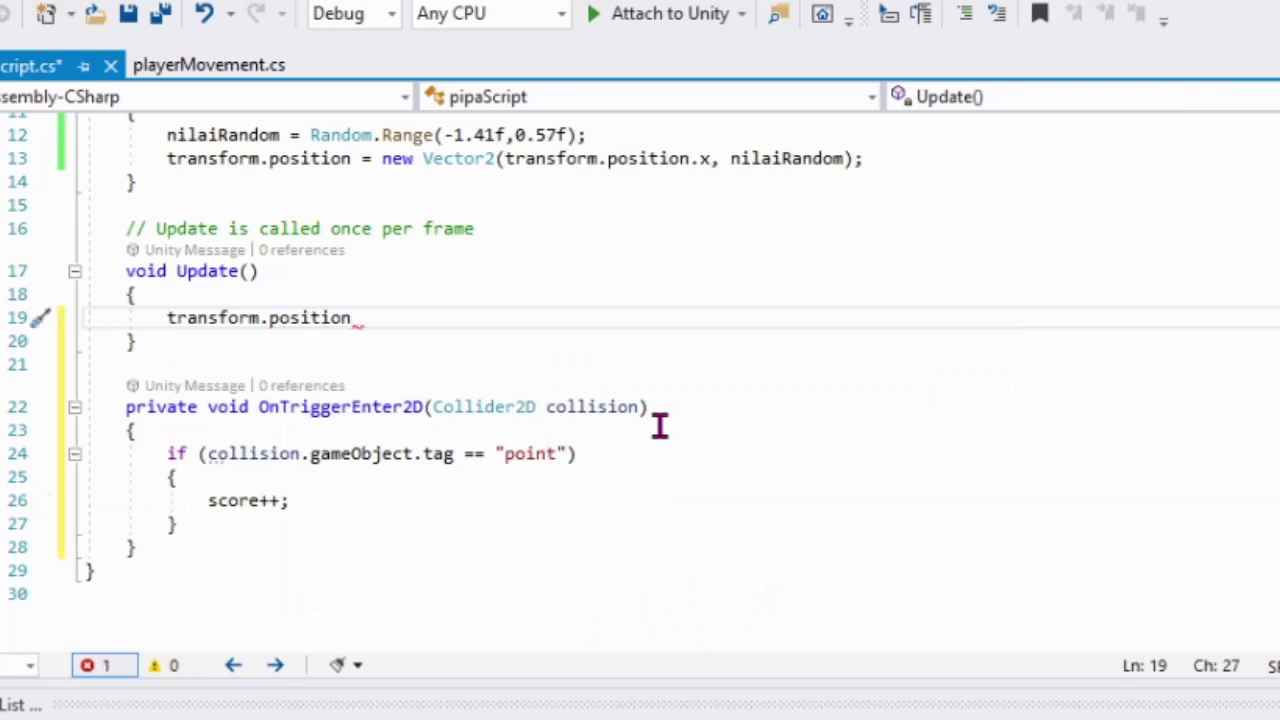
{"action": "type", "text": "= ver"}
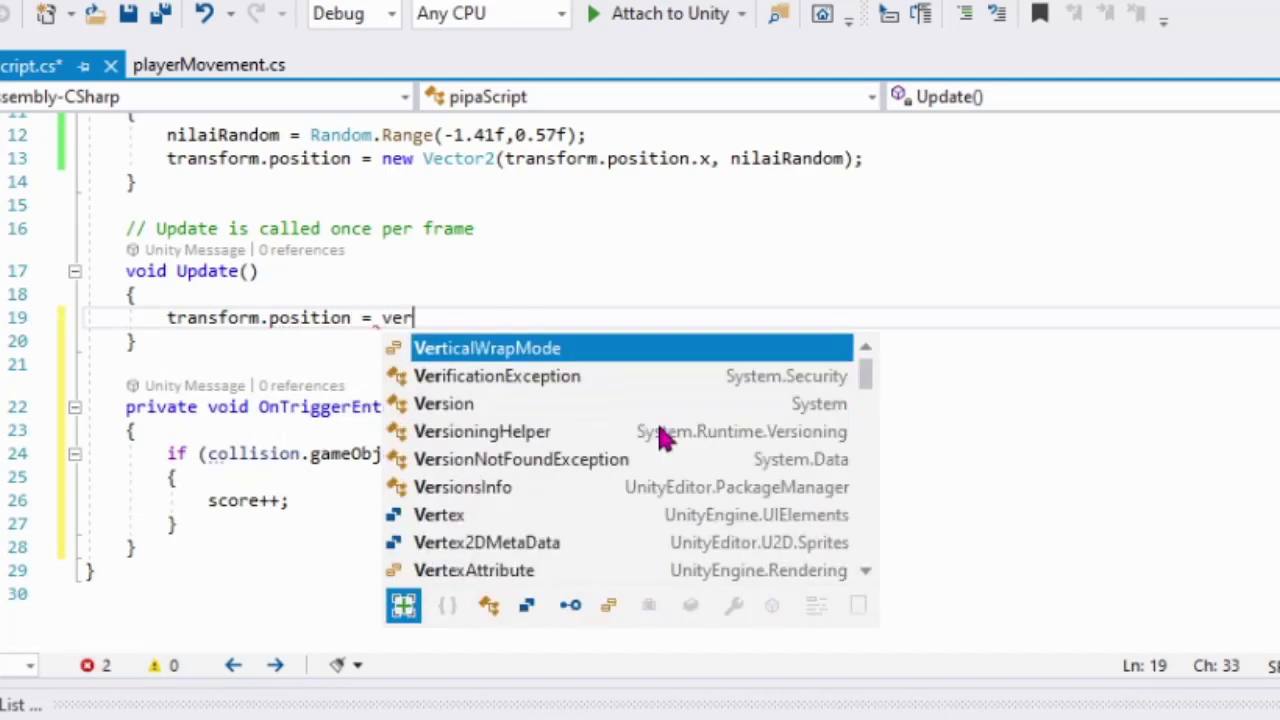
{"action": "key", "text": "BackSpace"}
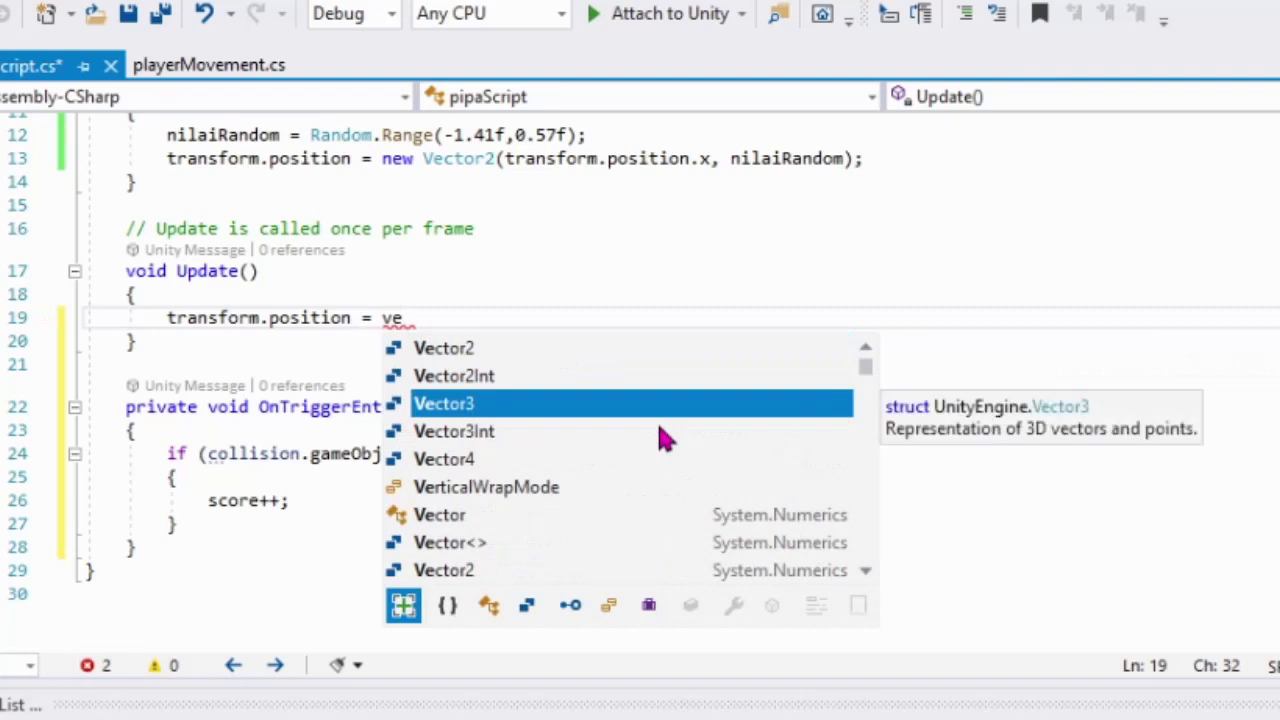
{"action": "key", "text": "Up"}
{"action": "key", "text": "Up"}
{"action": "key", "text": "Tab"}
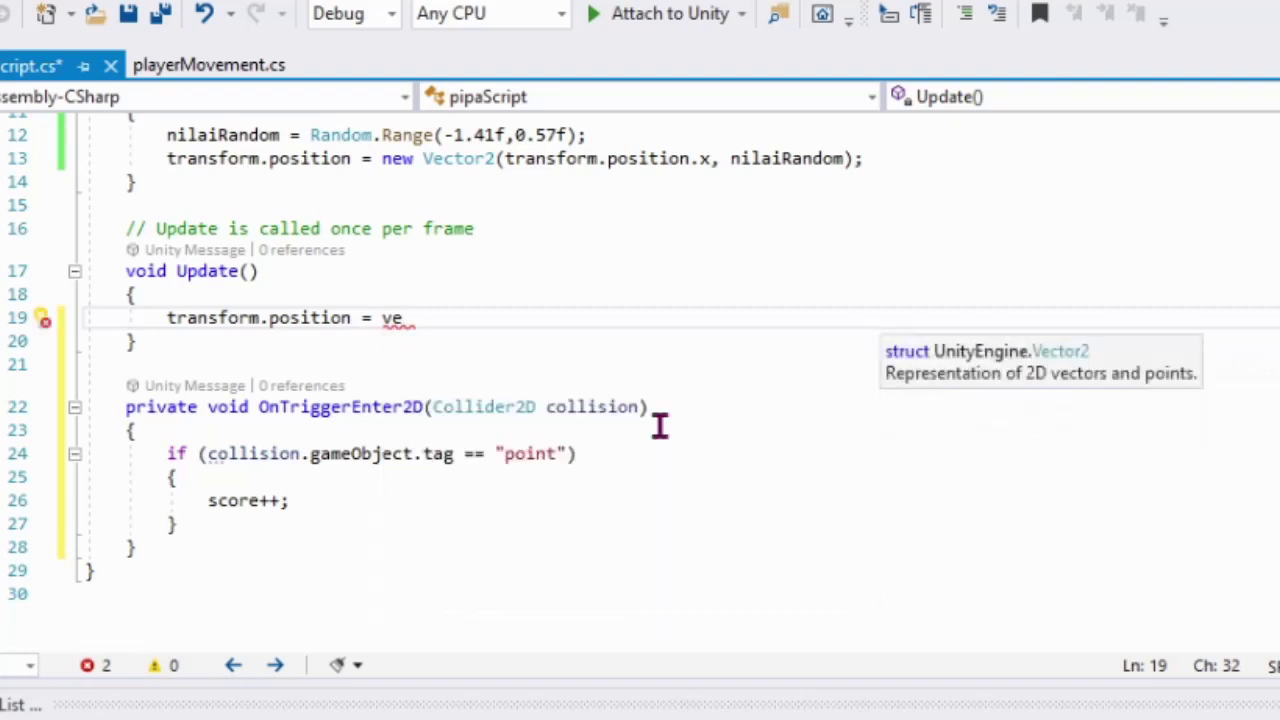
{"action": "type", "text": "."}
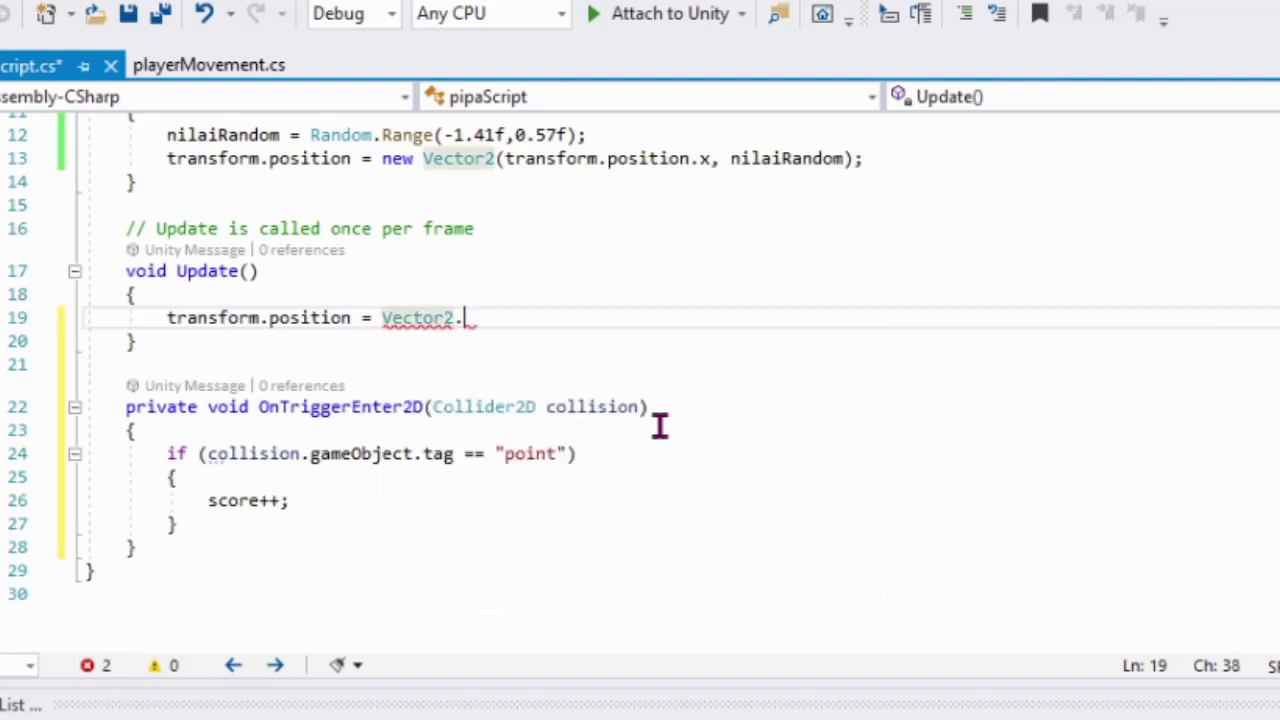
{"action": "type", "text": "Mo"}
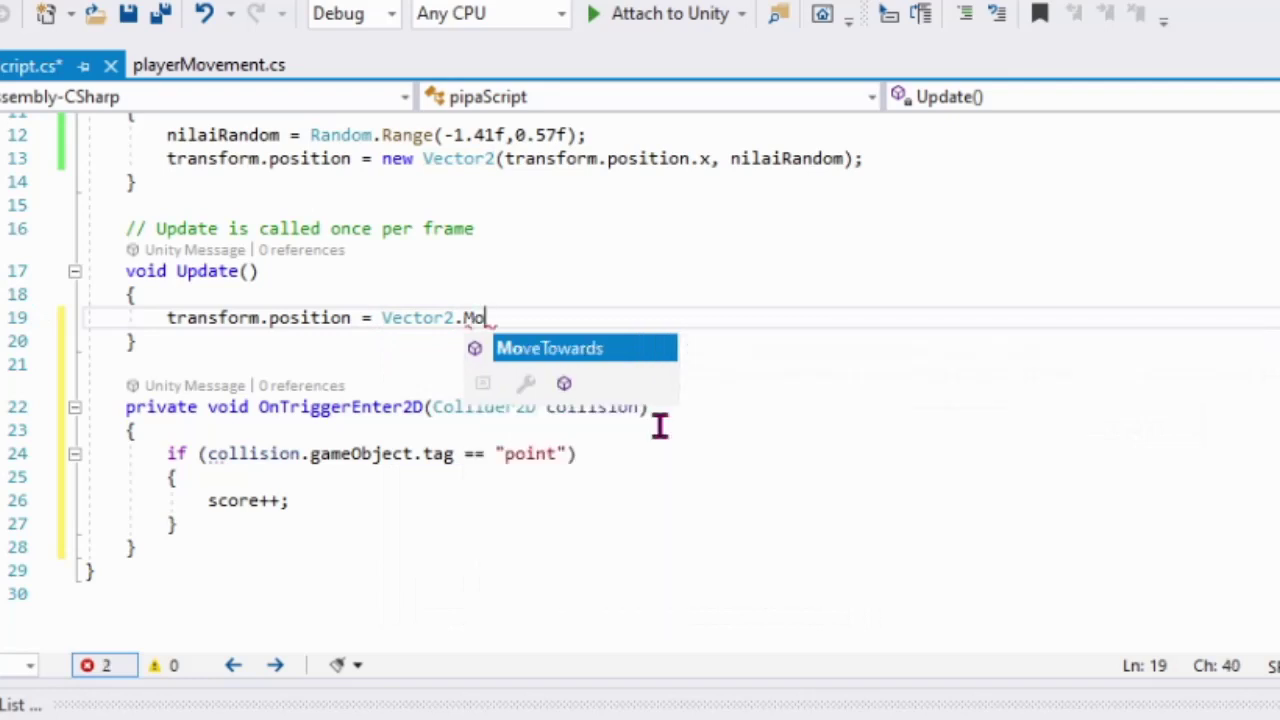
{"action": "key", "text": "Tab"}
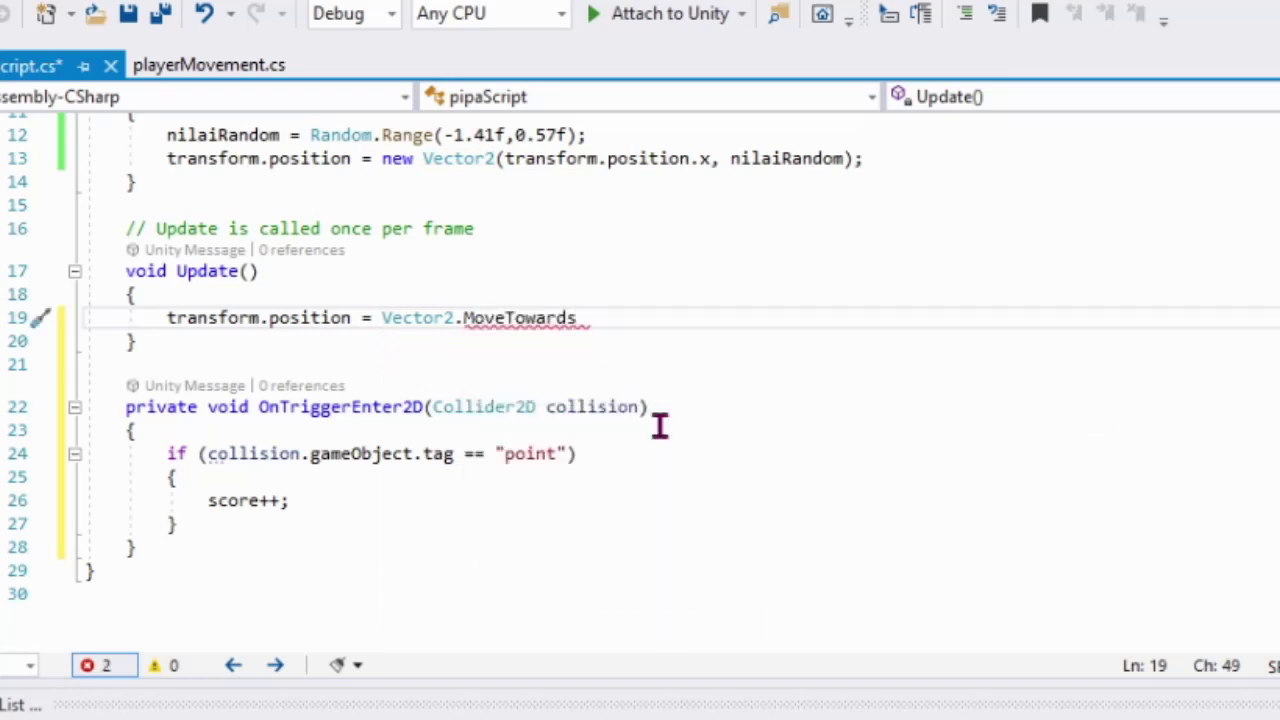
Add the MoveTowards arguments transform.position and Vector2.left.
{"action": "type", "text": "("}
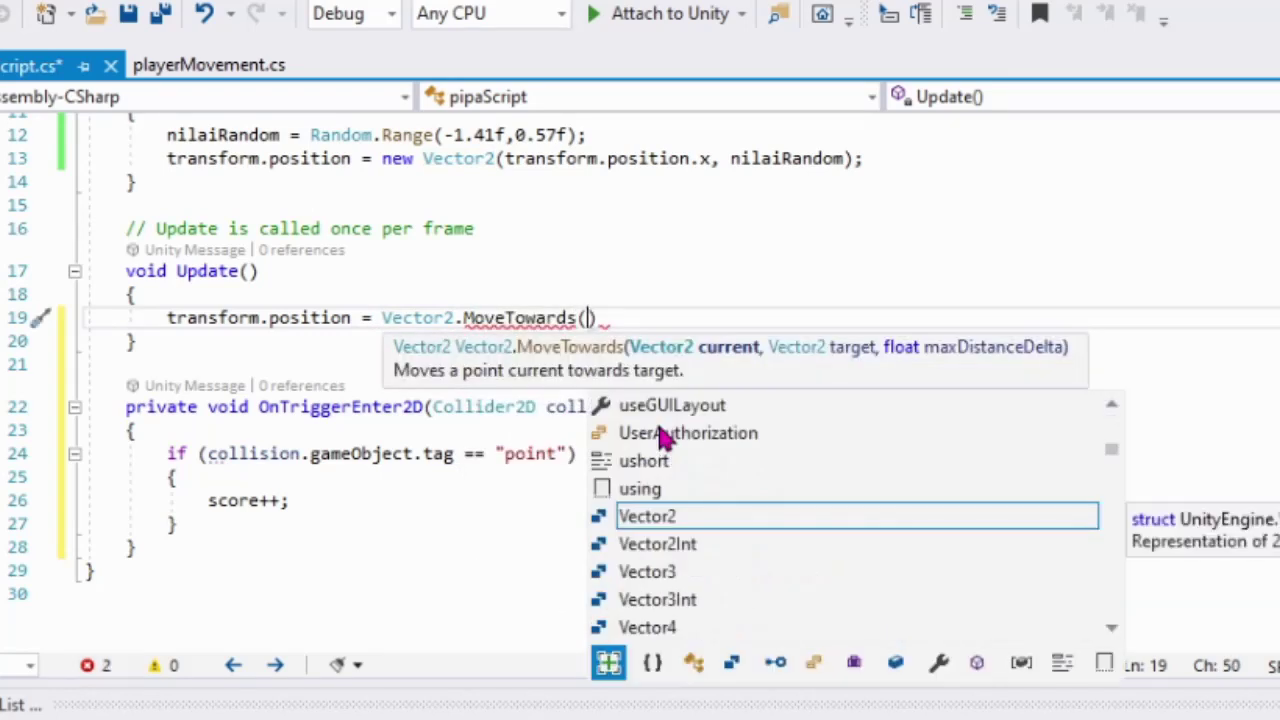
{"action": "type", "text": "tra"}
{"action": "key", "text": "Tab"}
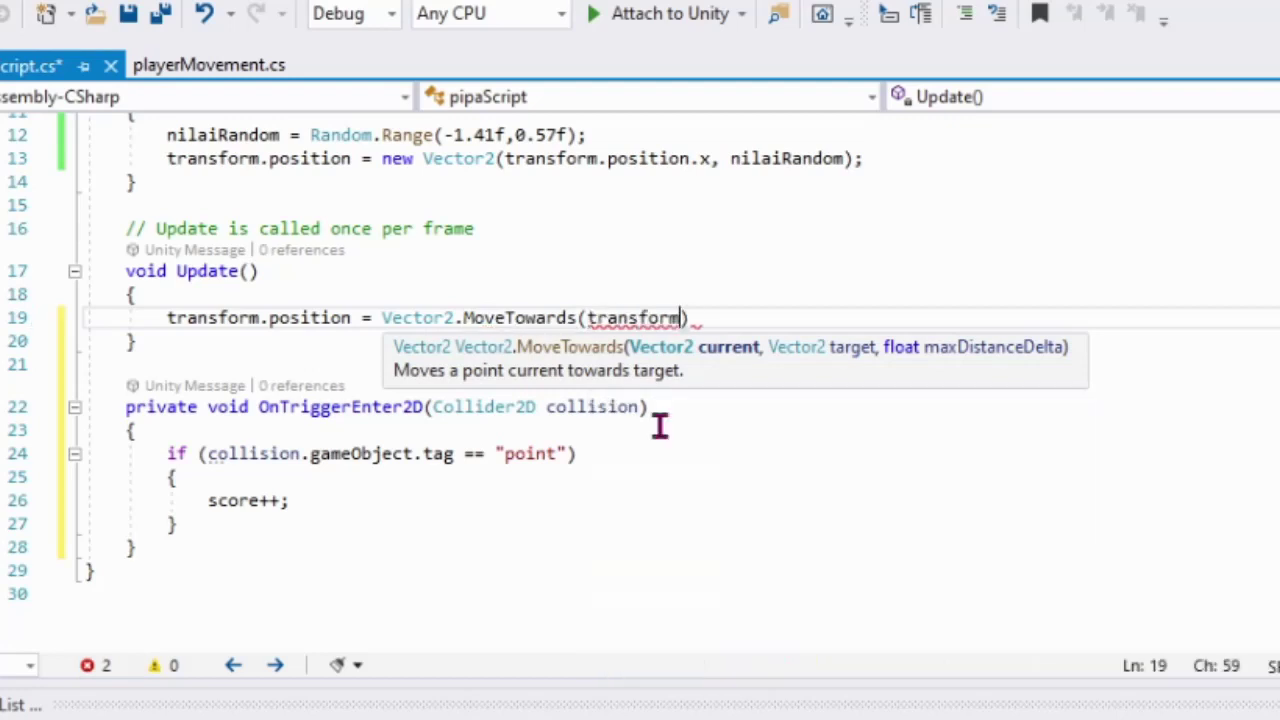
{"action": "type", "text": ".p"}
{"action": "key", "text": "Tab"}
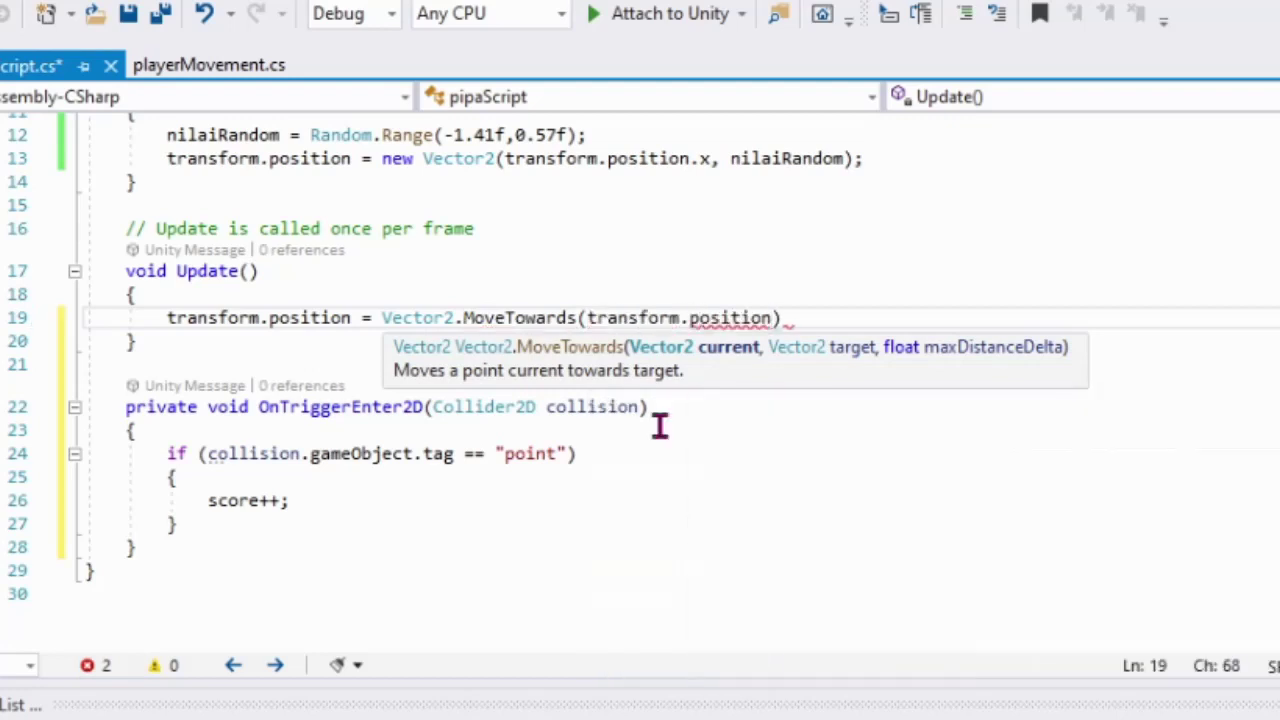
{"action": "type", "text": ","}
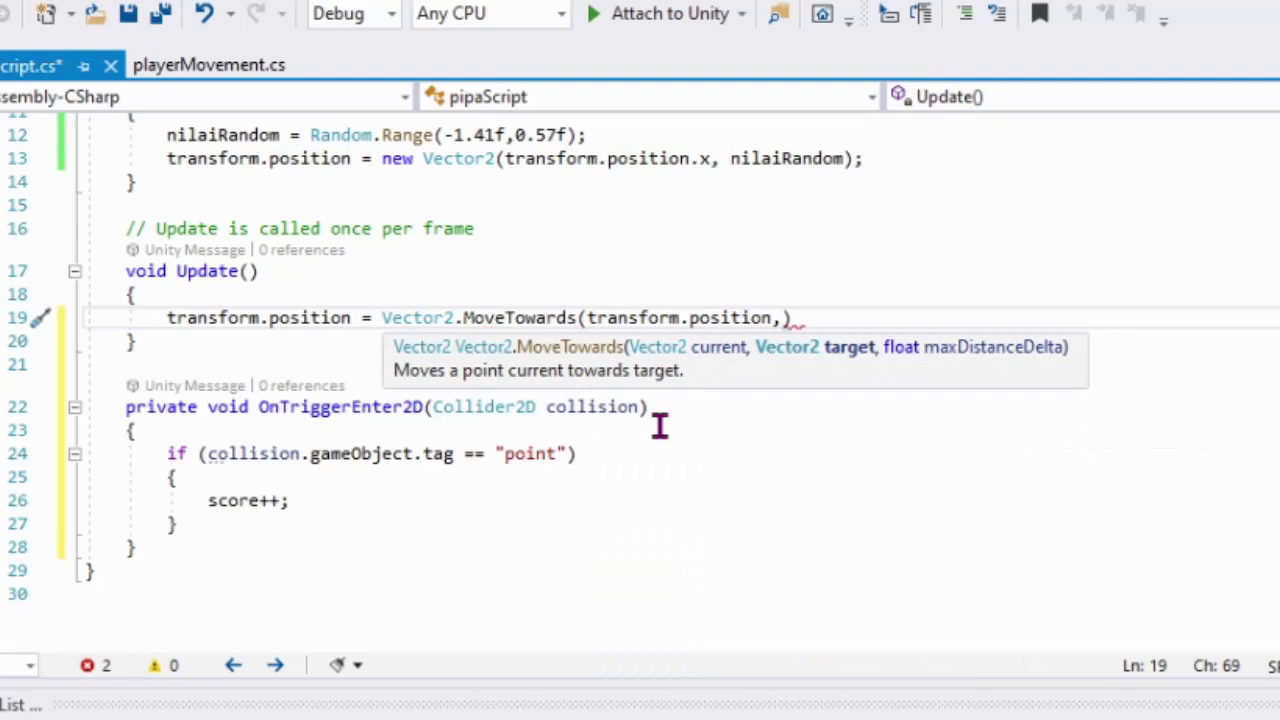
{"action": "type", "text": "be"}
{"action": "key", "text": "BackSpace"}
{"action": "key", "text": "BackSpace"}
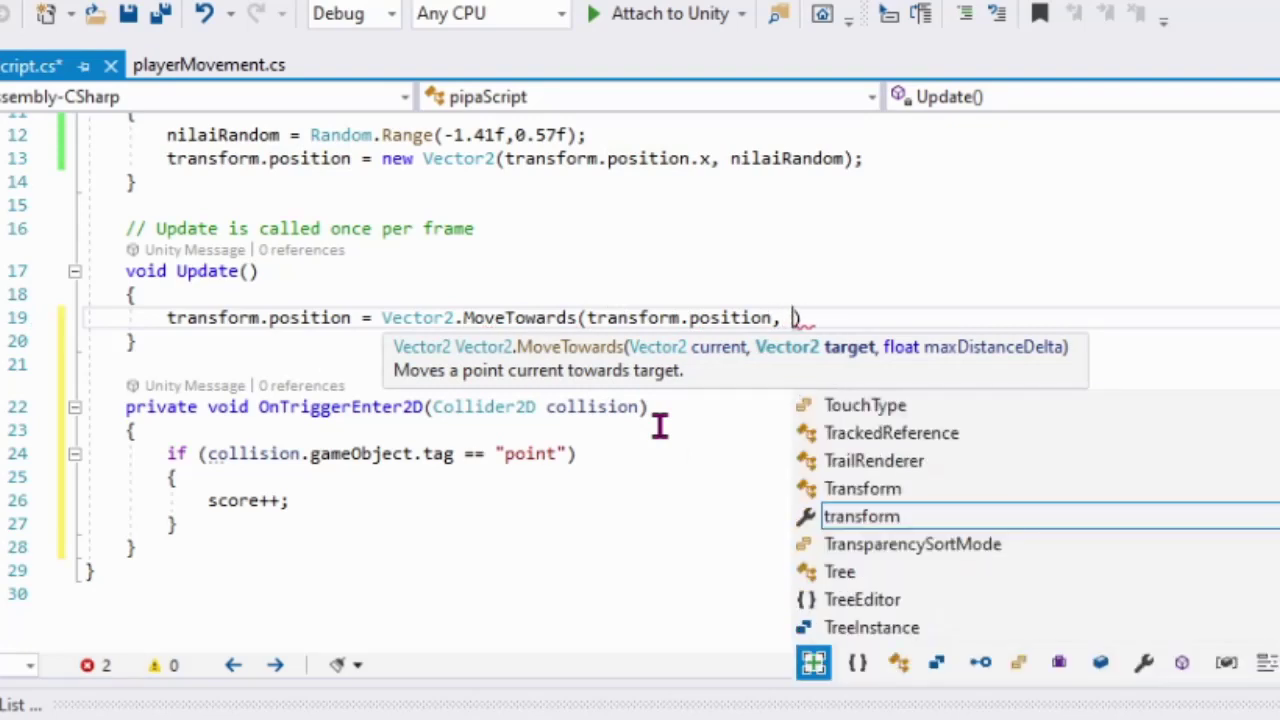
{"action": "key", "text": "BackSpace"}
{"action": "type", "text": ".ver"}
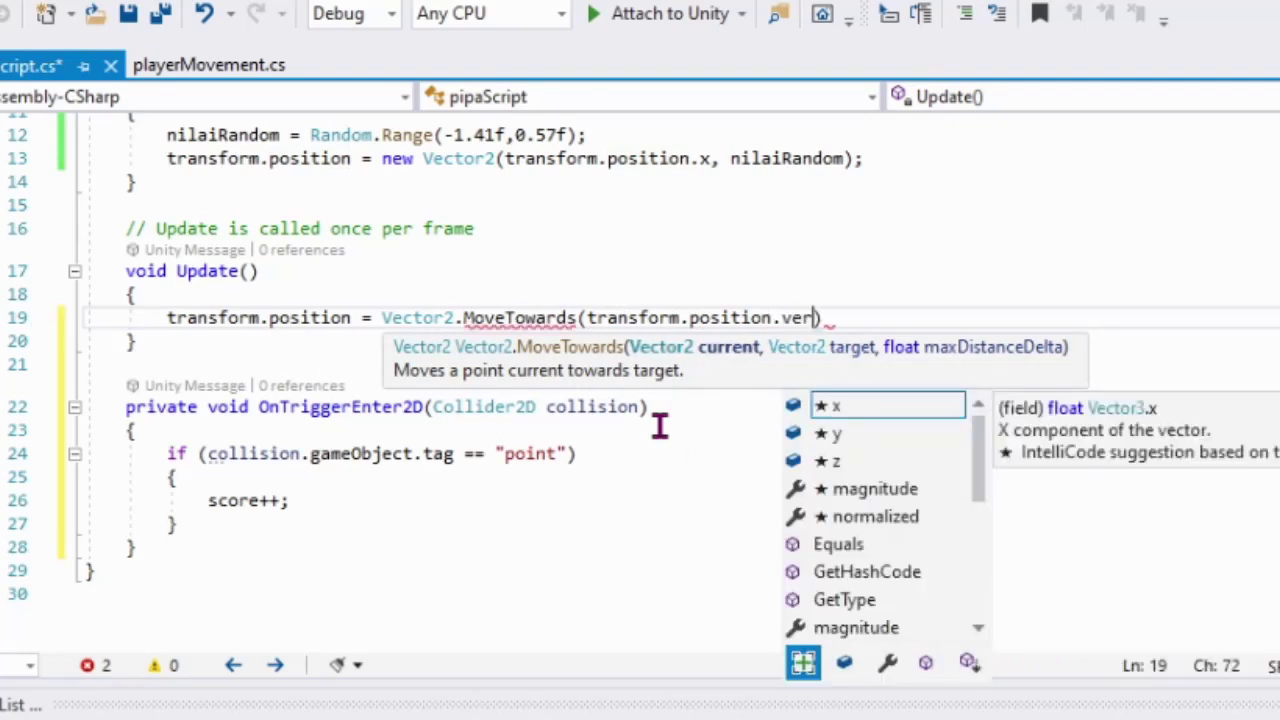
{"action": "key", "text": "BackSpace"}
{"action": "type", "text": "c"}
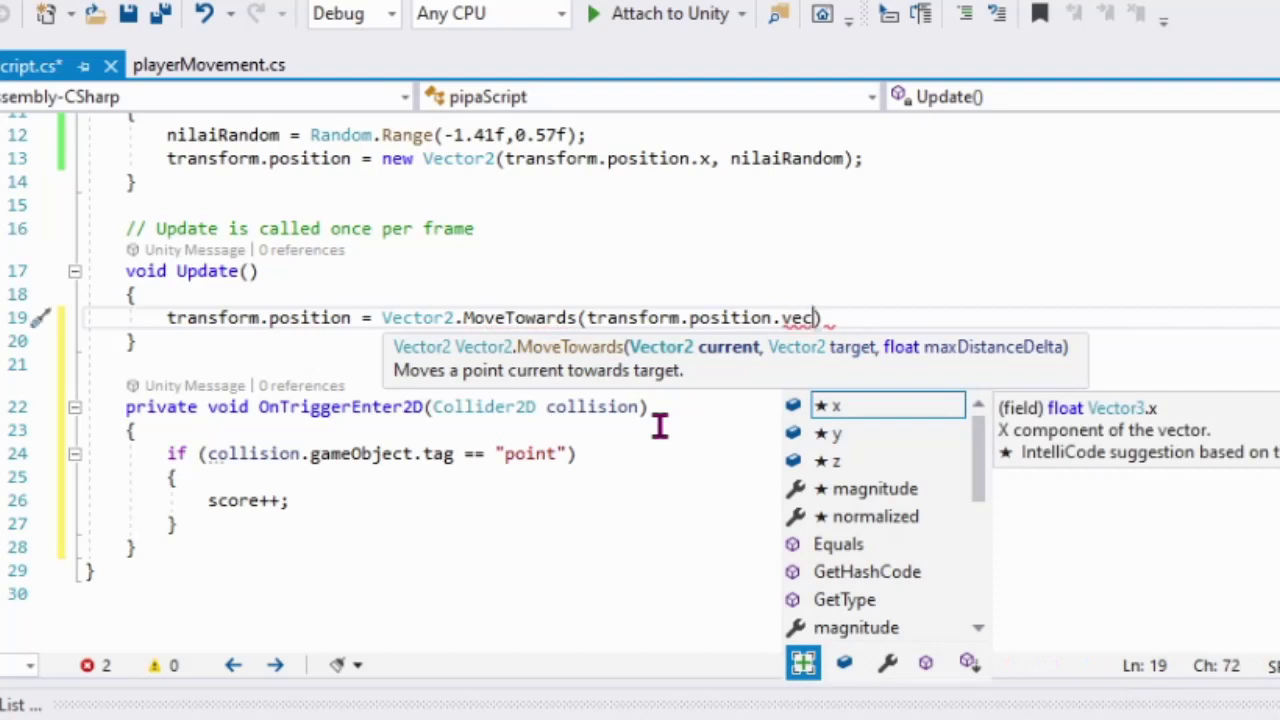
{"action": "key", "text": "BackSpace"}
{"action": "key", "text": "BackSpace"}
{"action": "key", "text": "BackSpace"}
{"action": "key", "text": "BackSpace"}
{"action": "type", "text": ","}
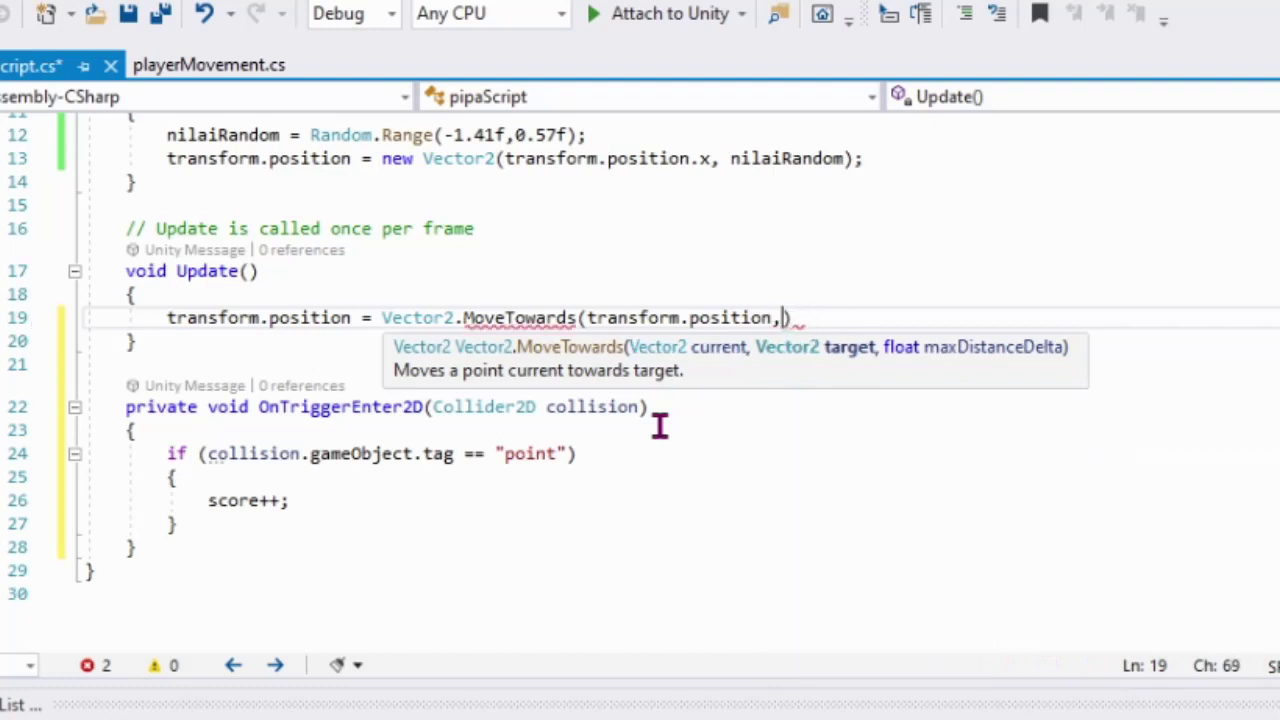
{"action": "type", "text": "ver"}
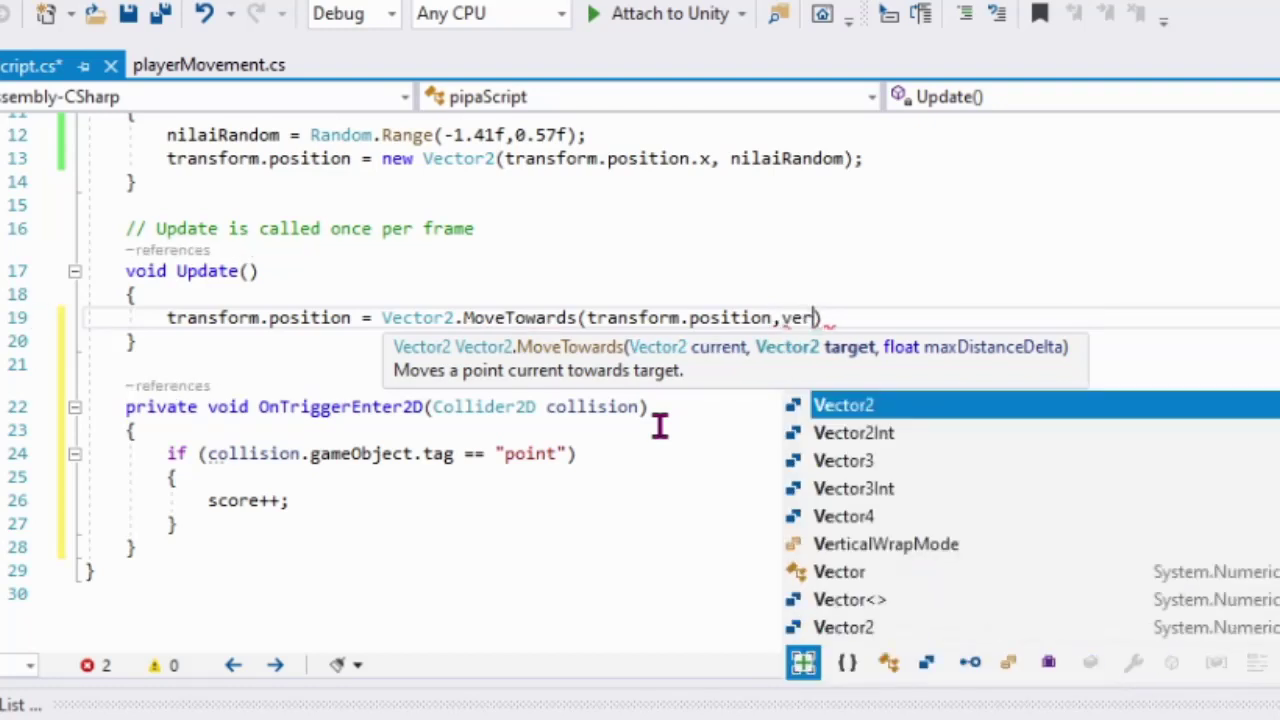
{"action": "key", "text": "BackSpace"}
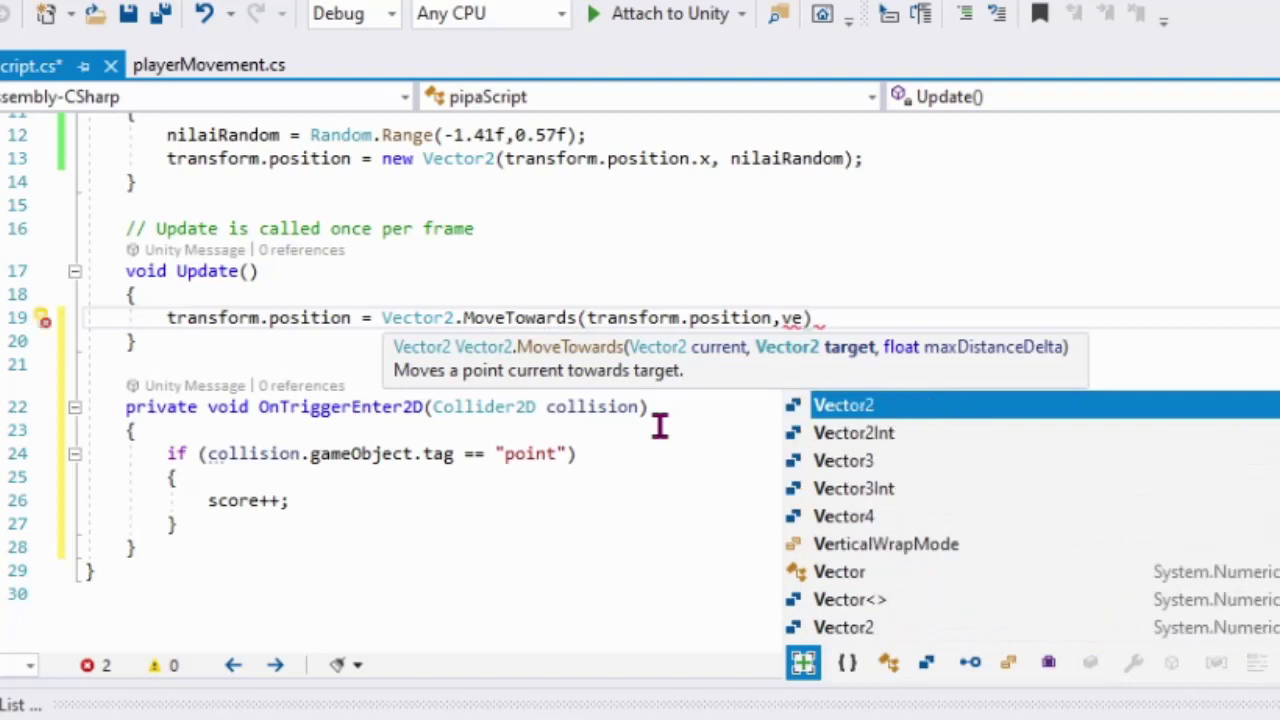
{"action": "key", "text": "Tab"}
{"action": "type", "text": ".l"}
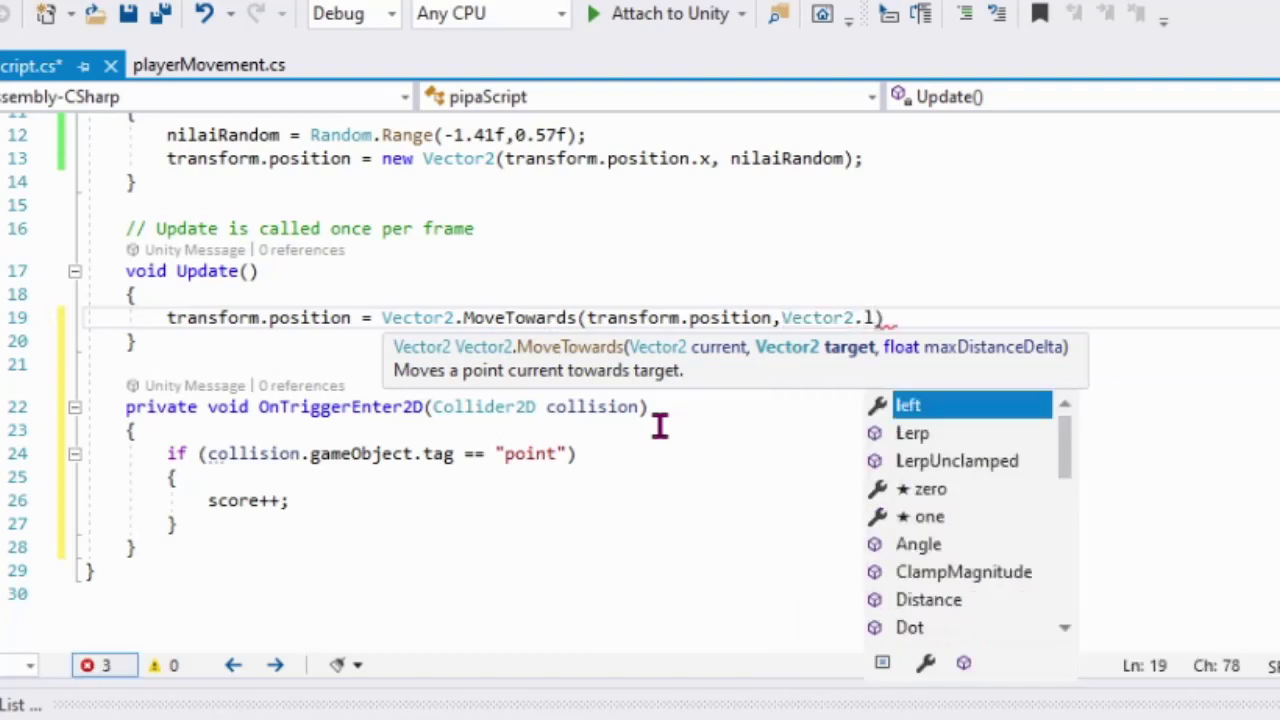
{"action": "key", "text": "Tab"}
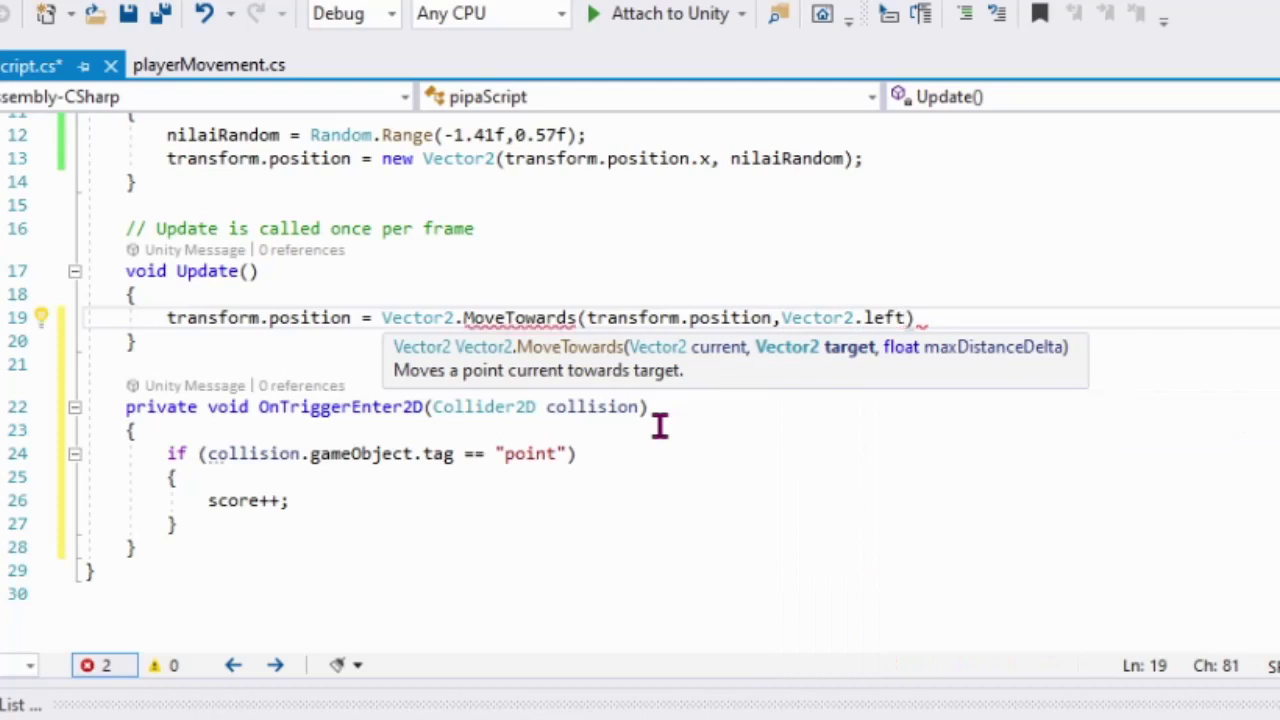
Finish MoveTowards with Time.deltaTime * 5 as the third argument and save pipaScript.cs.
{"action": "type", "text": ",ti"}
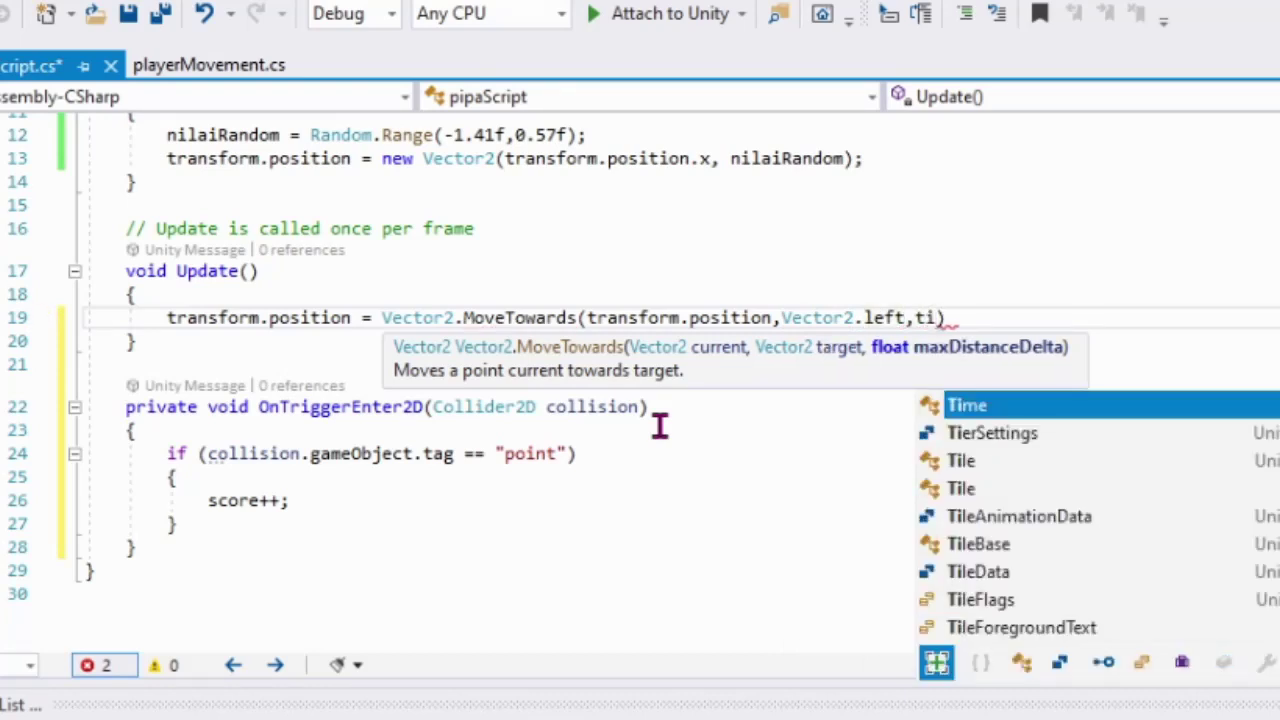
{"action": "key", "text": "Tab"}
{"action": "type", "text": ".de"}
{"action": "key", "text": "Tab"}
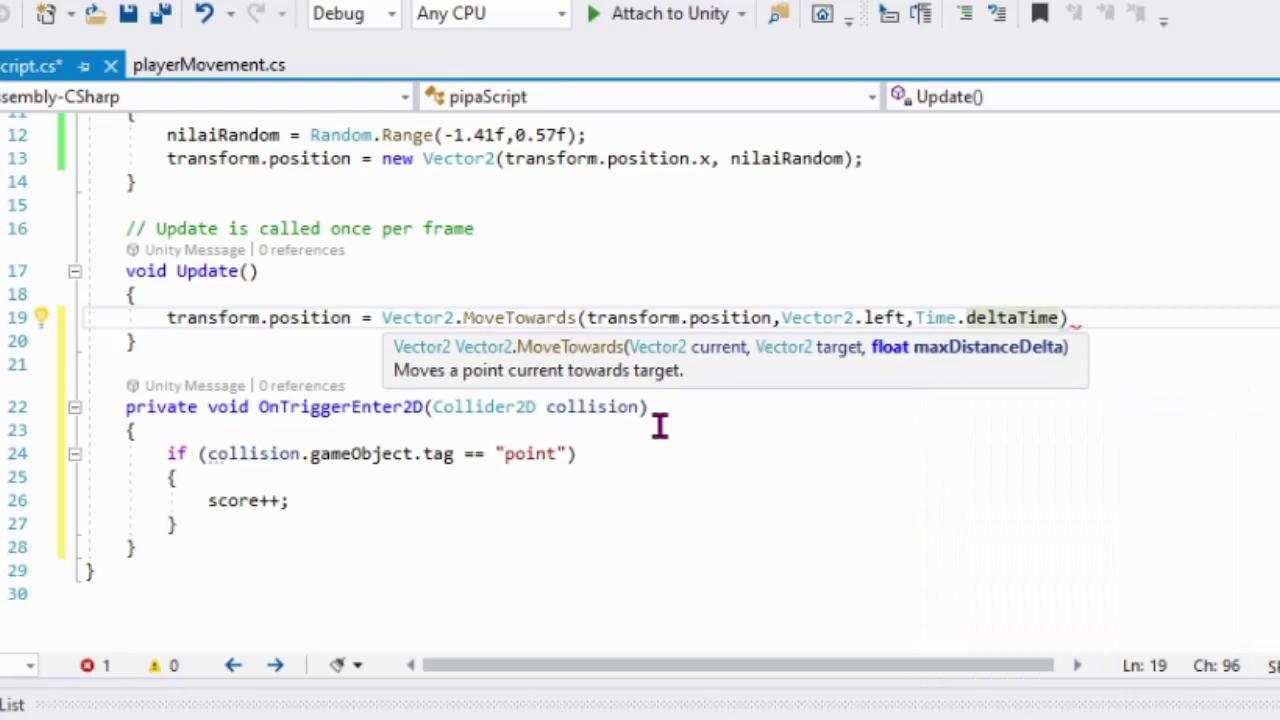
{"action": "type", "text": "* "}
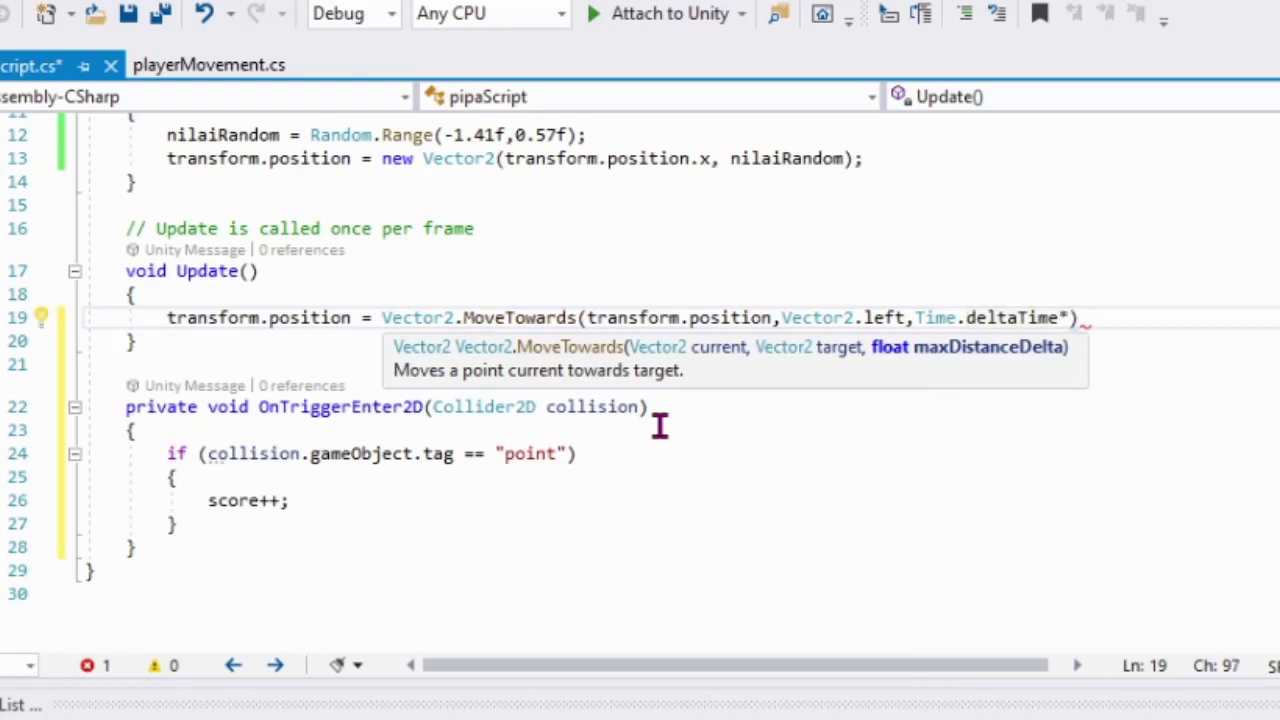
{"action": "type", "text": "5"}
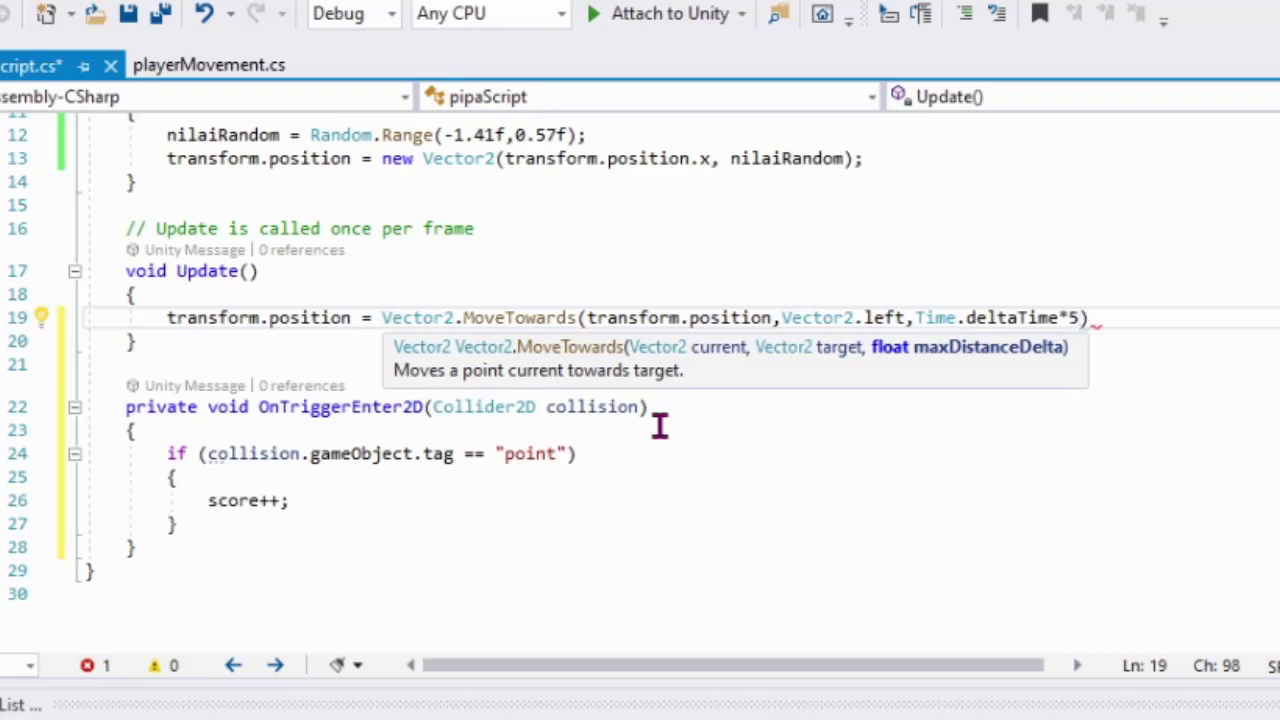
{"action": "type", "text": ")"}
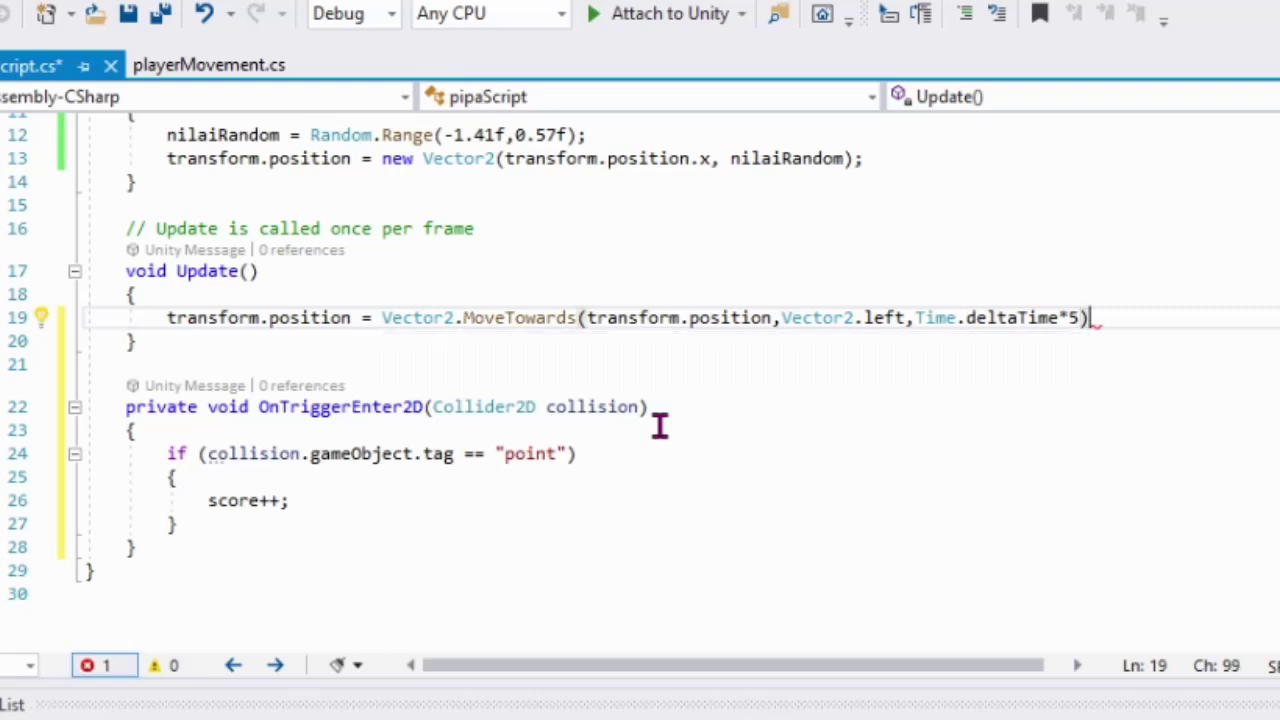
{"action": "type", "text": ";"}
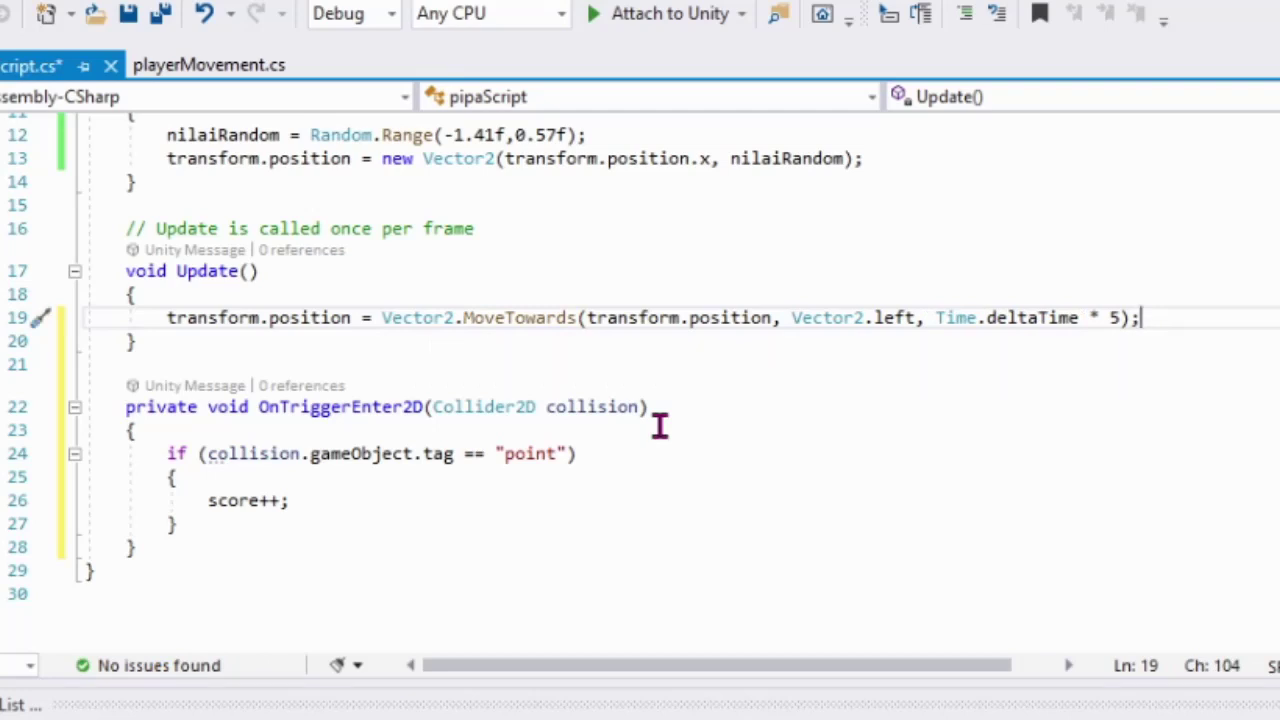
{"action": "left_click", "coordinate": [785, 495]}
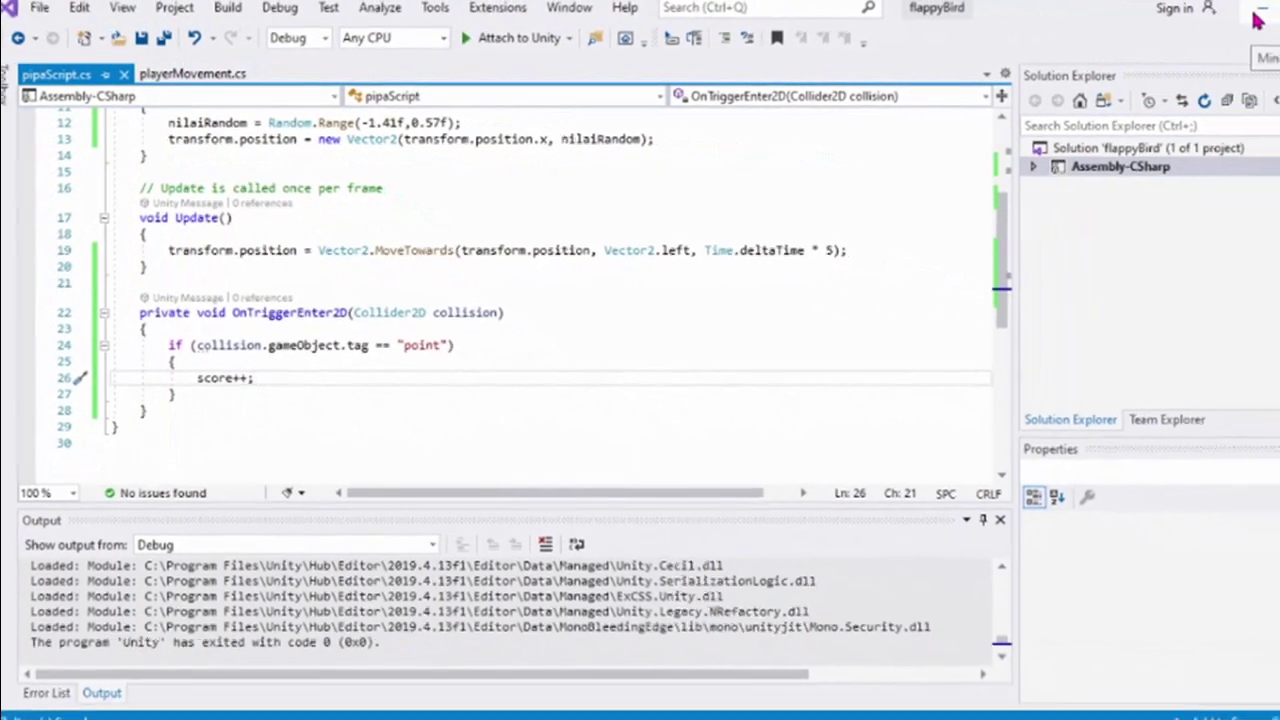
{"action": "key", "text": "alt+Tab"}
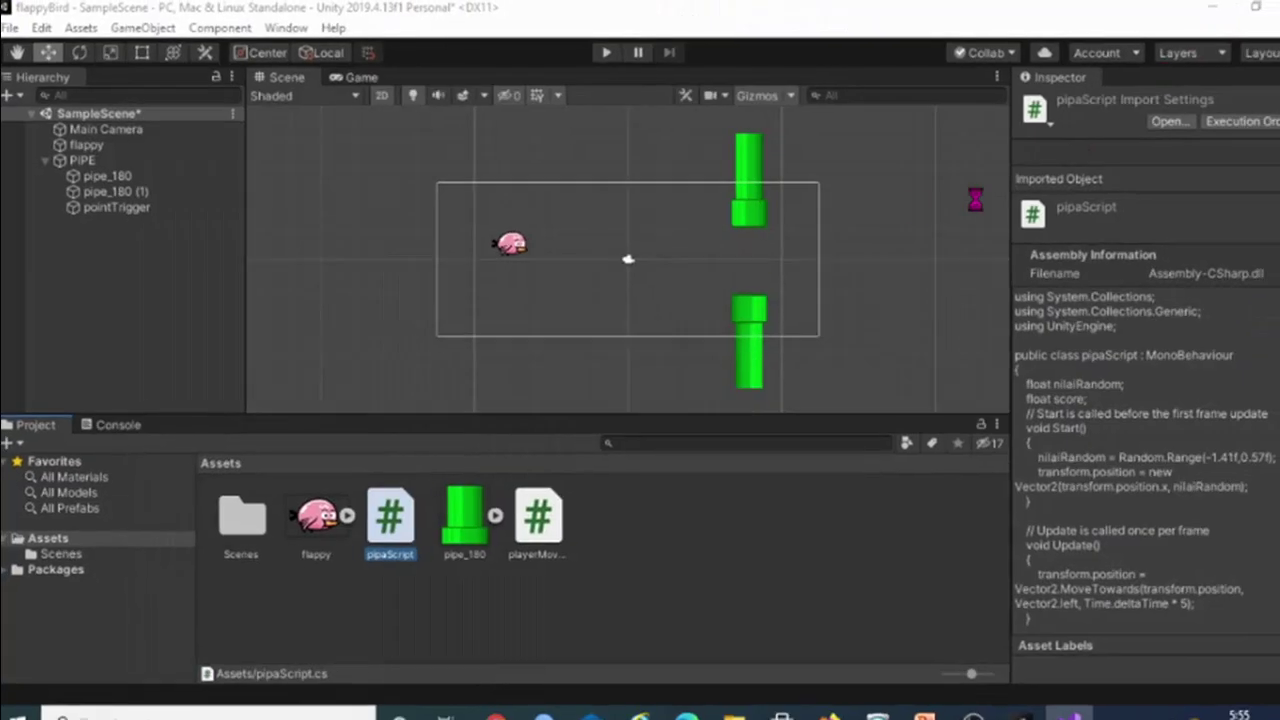
Play-test the pipes moving left, stop the game, and reopen pipaScript.
{"action": "left_click", "coordinate": [590, 54]}
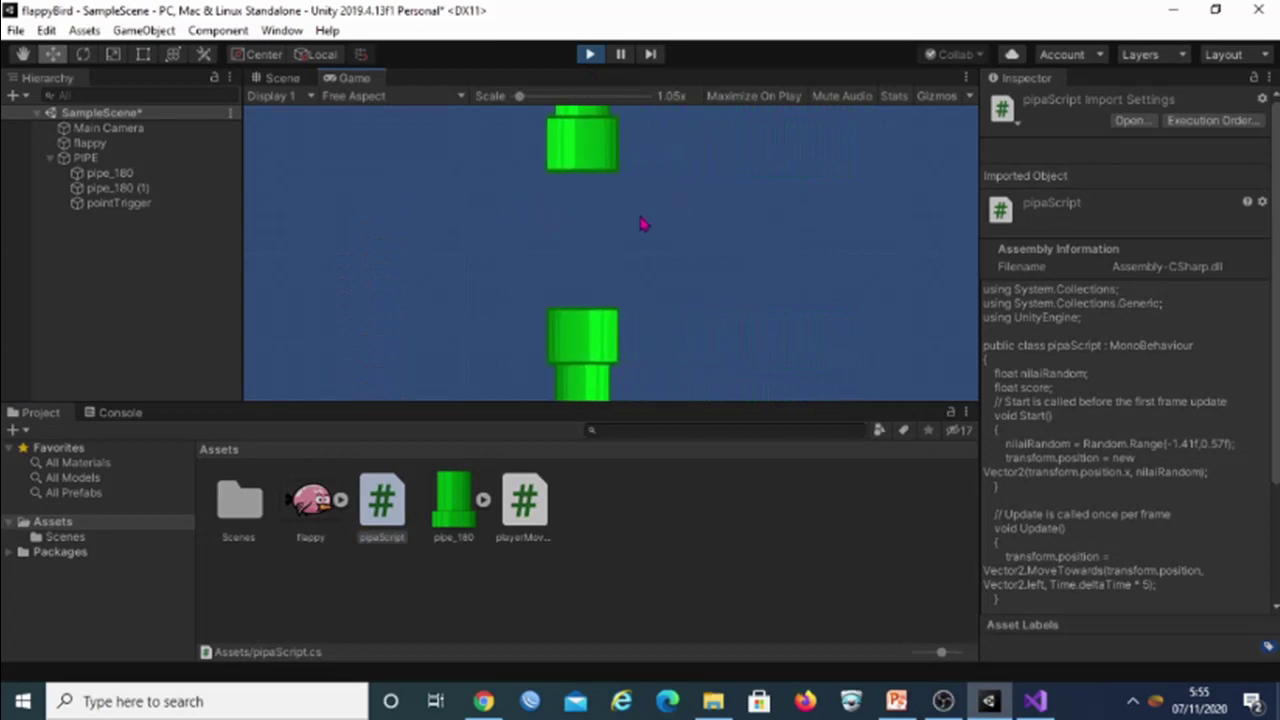
{"action": "left_click", "coordinate": [589, 55]}
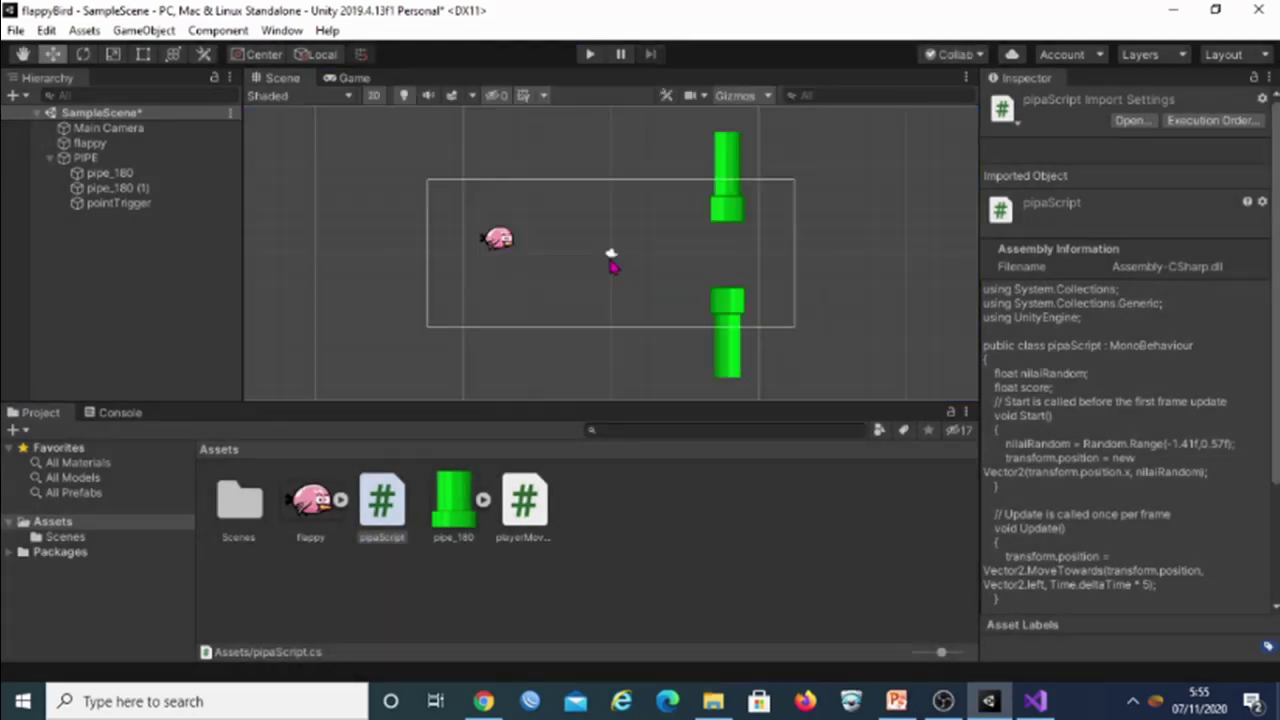
{"action": "double_click", "coordinate": [404, 510]}
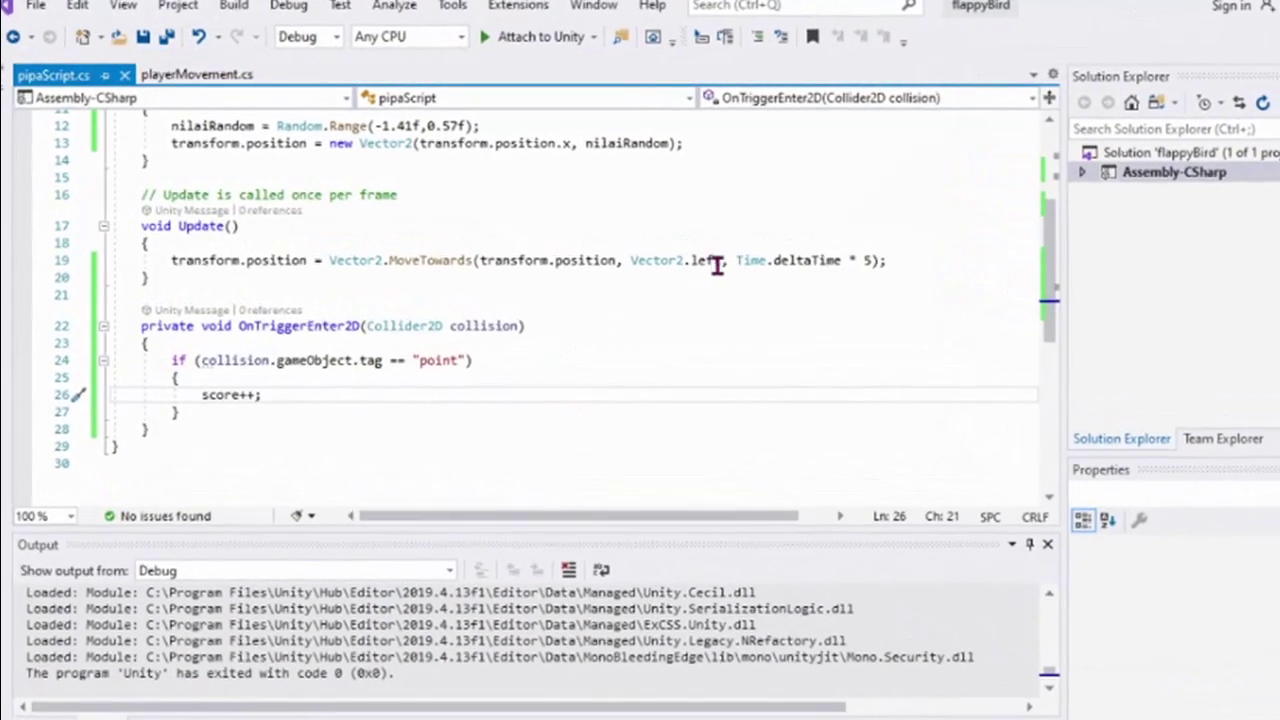
Change the MoveTowards target to Vector2.left*1000, save, and return to Unity.
{"action": "left_click", "coordinate": [656, 247]}
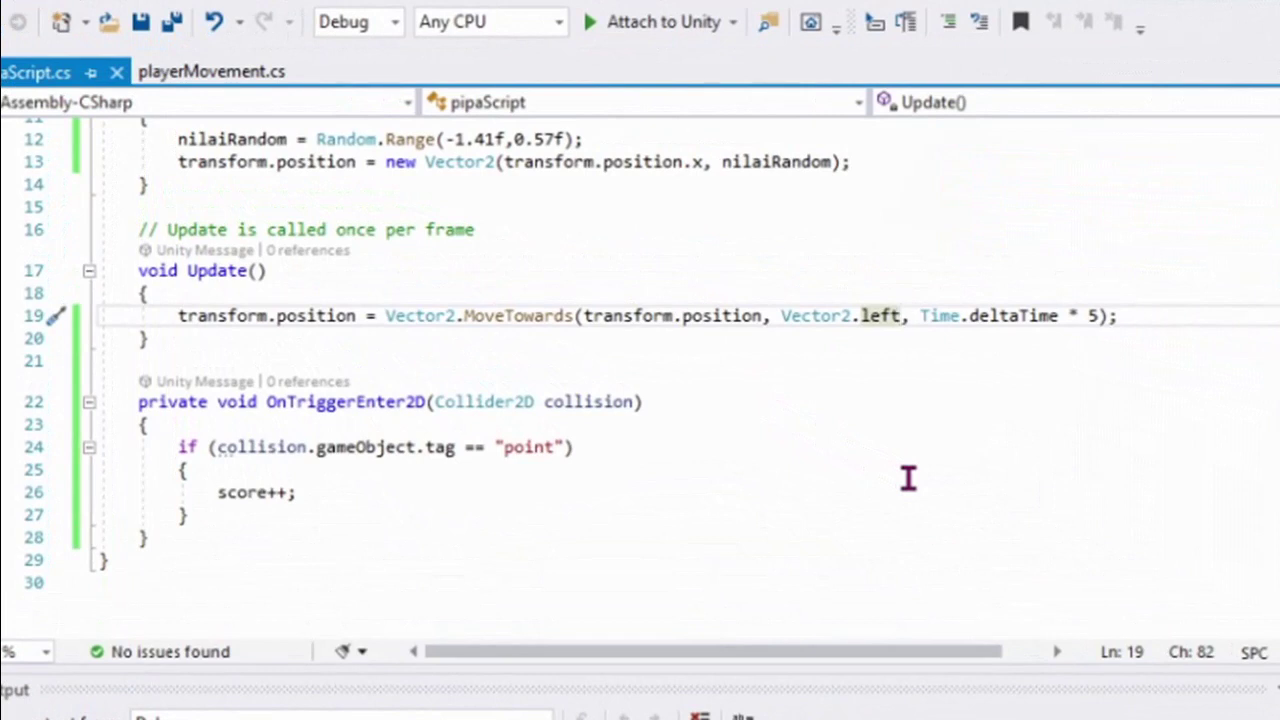
{"action": "type", "text": "*1000"}
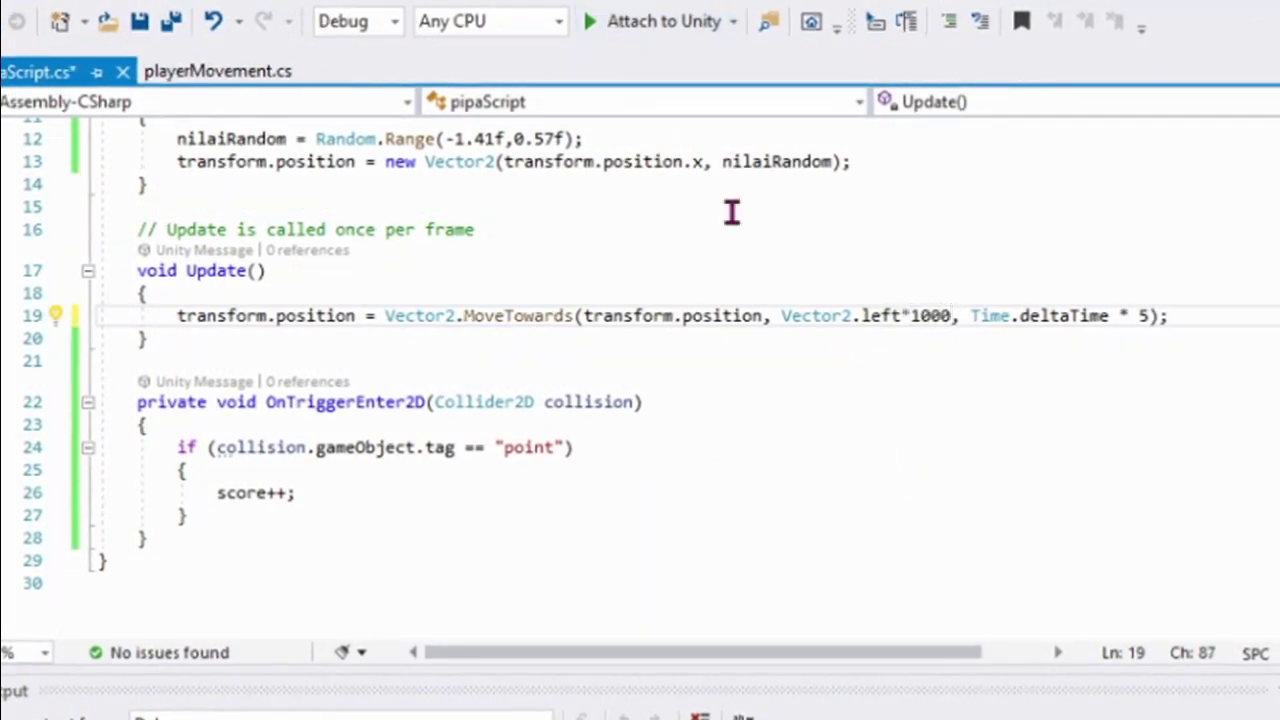
{"action": "key", "text": "ctrl+s"}
{"action": "key", "text": "alt+Tab"}
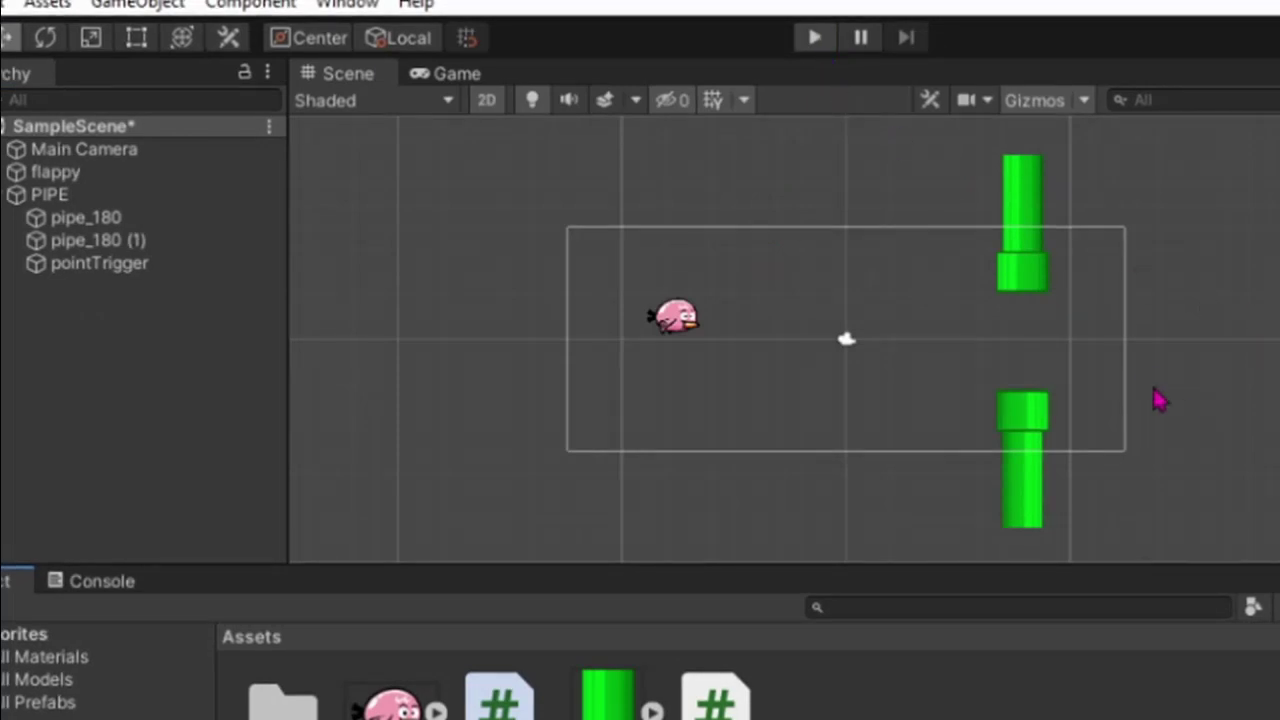
Play-test the game to watch the pipes slide left, then stop and return to Visual Studio.
{"action": "key", "text": "ctrl+p"}
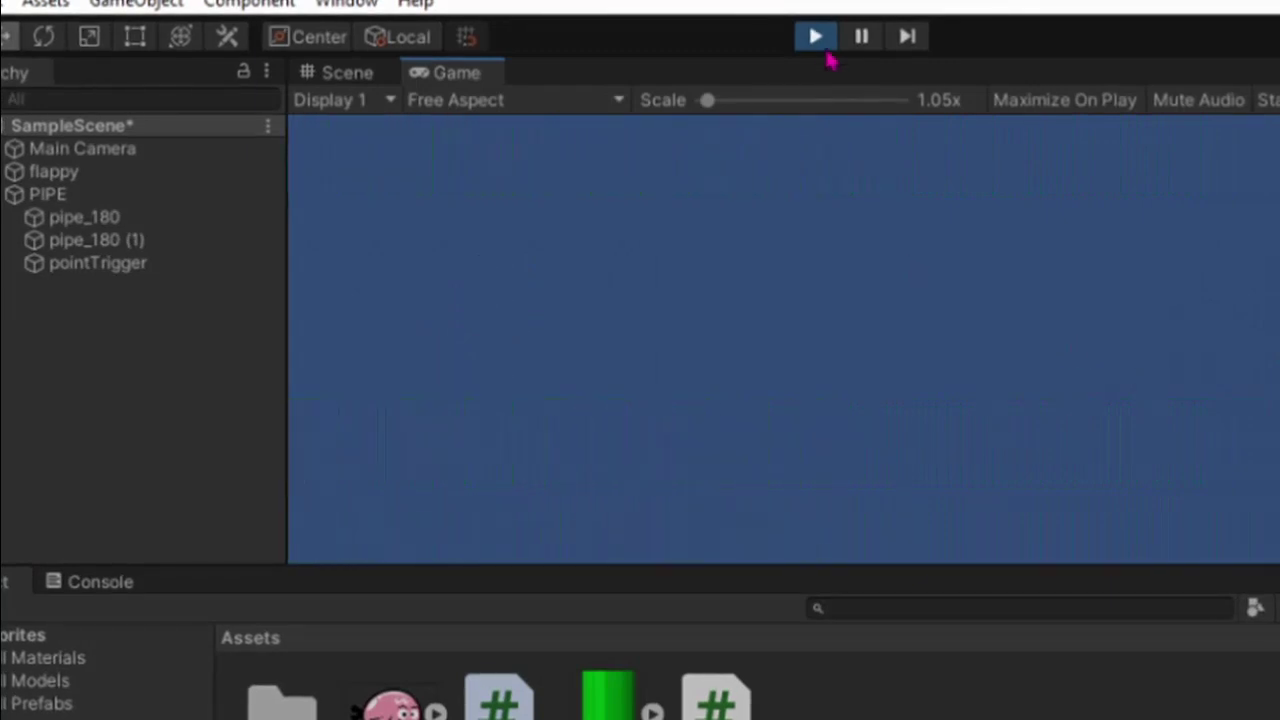
{"action": "left_click", "coordinate": [818, 40]}
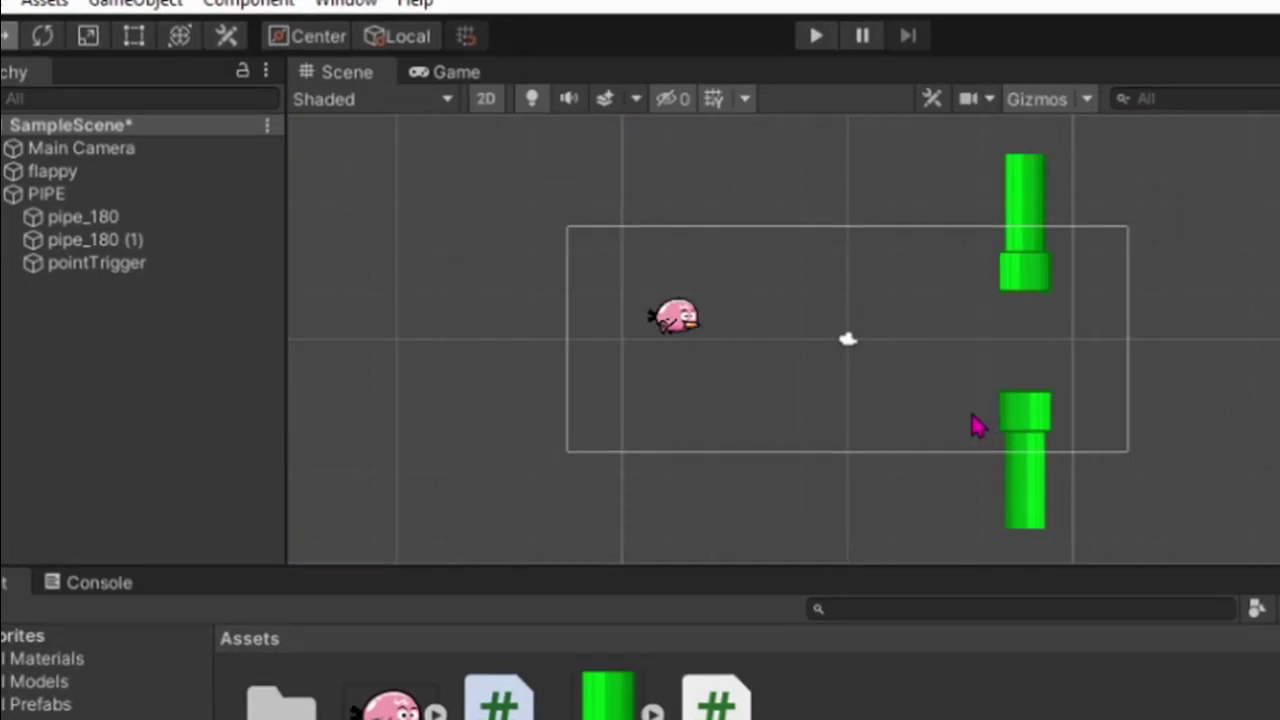
{"action": "key", "text": "alt+Tab"}
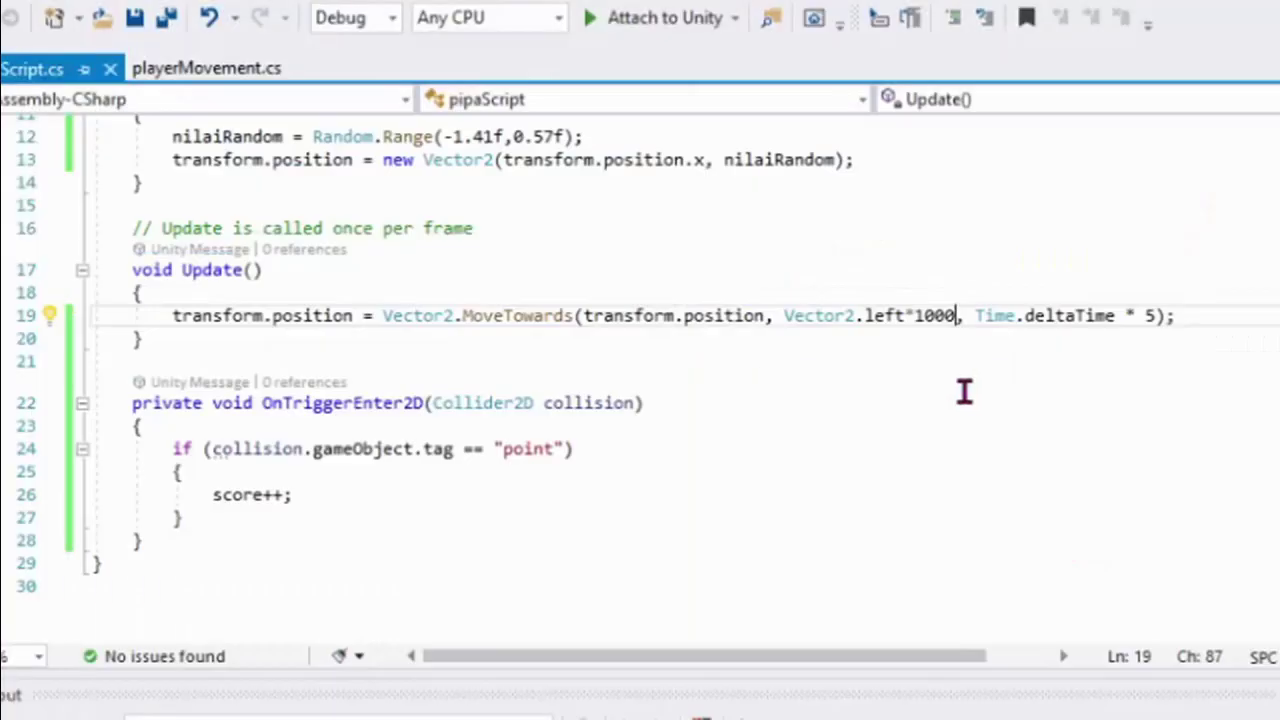
Change the pipe speed to Vector2.left*100, save the script, and play-test it in Unity.
{"action": "key", "text": "BackSpace"}
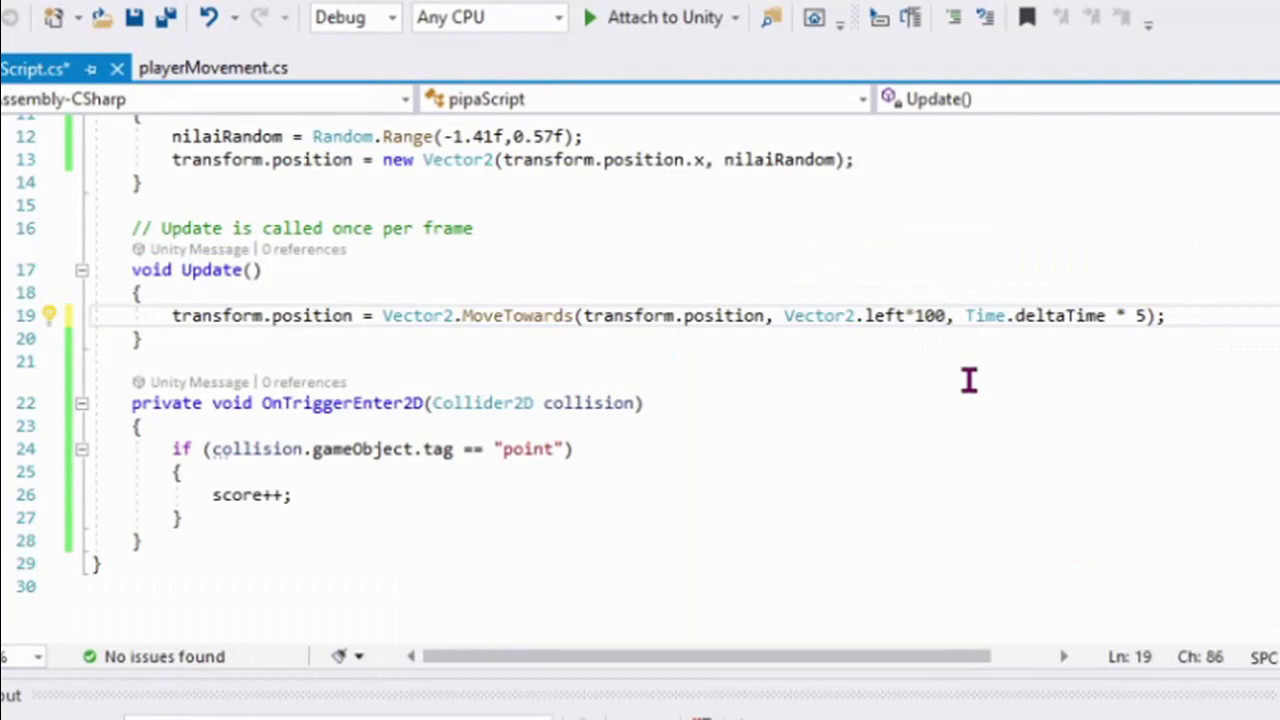
{"action": "key", "text": "ctrl+s"}
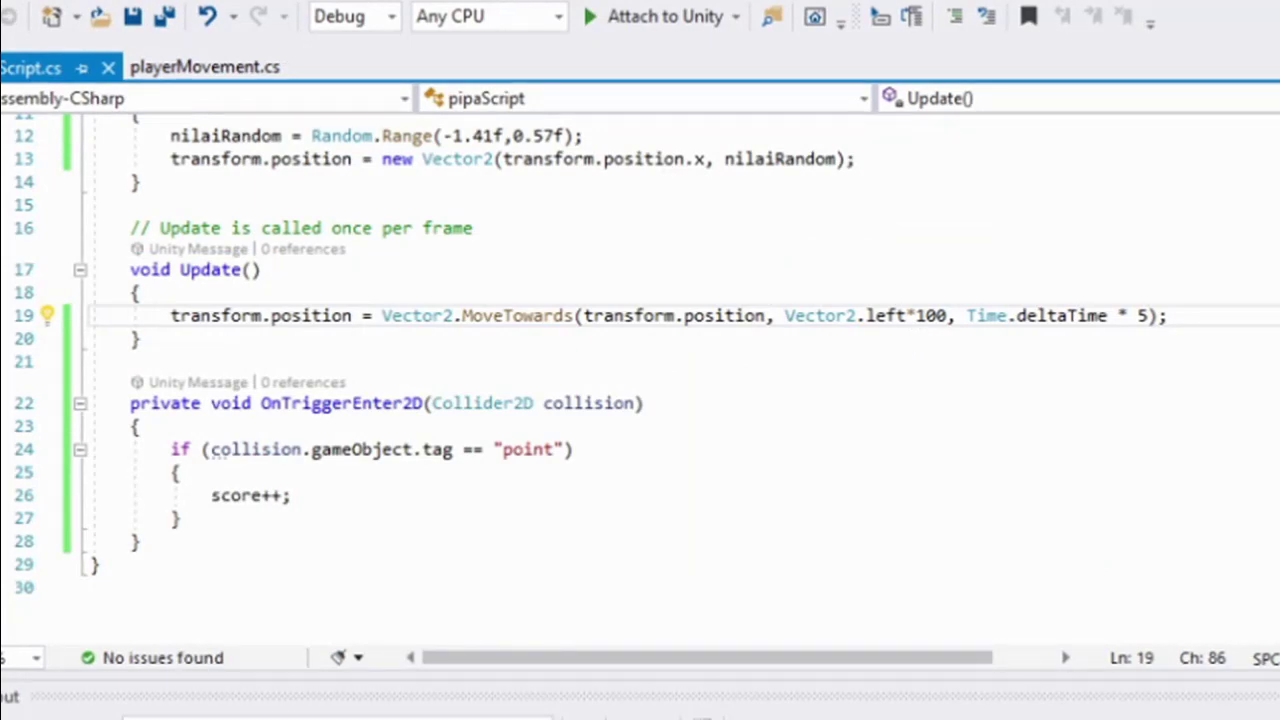
{"action": "key", "text": "alt+Tab"}
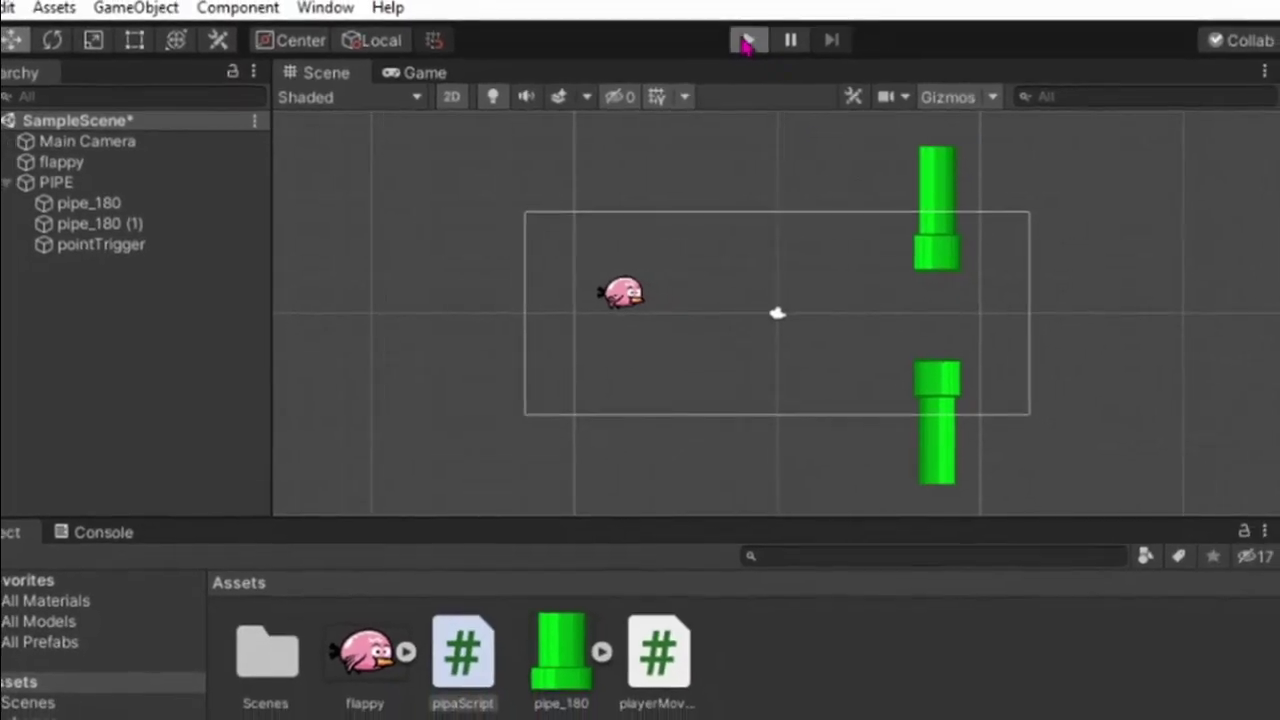
{"action": "left_click", "coordinate": [774, 37]}
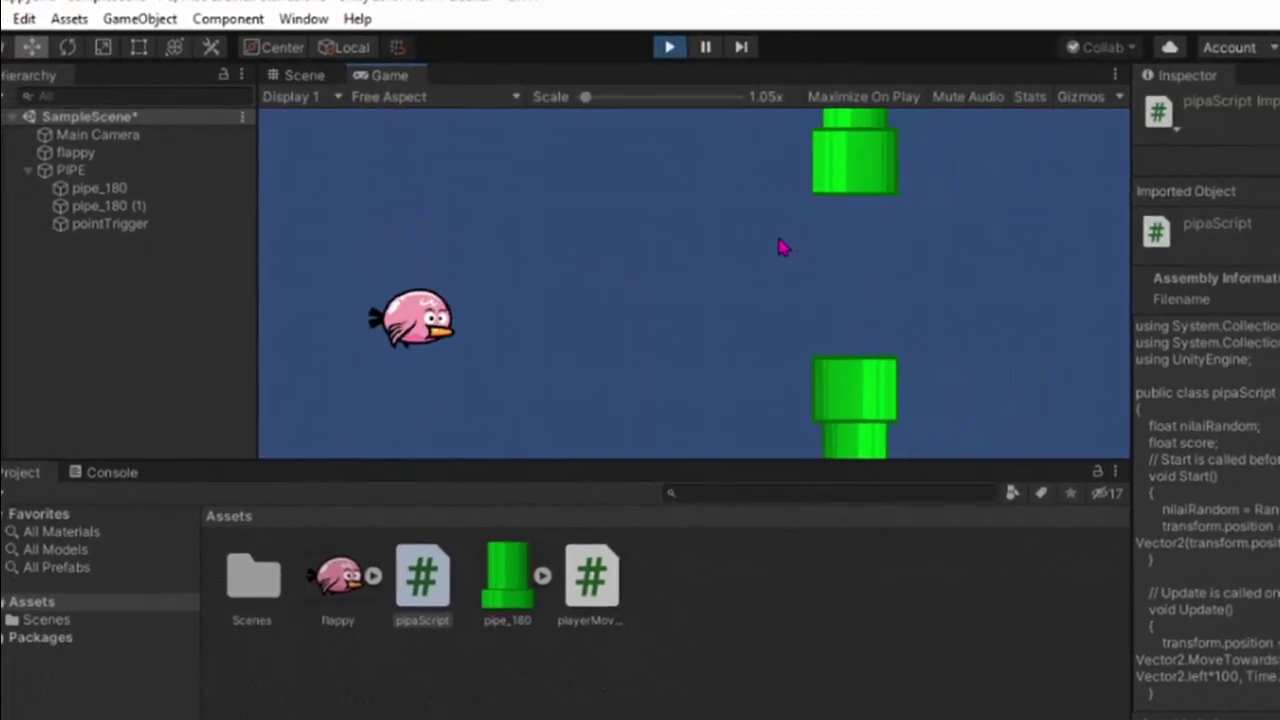
{"action": "left_click", "coordinate": [790, 250]}
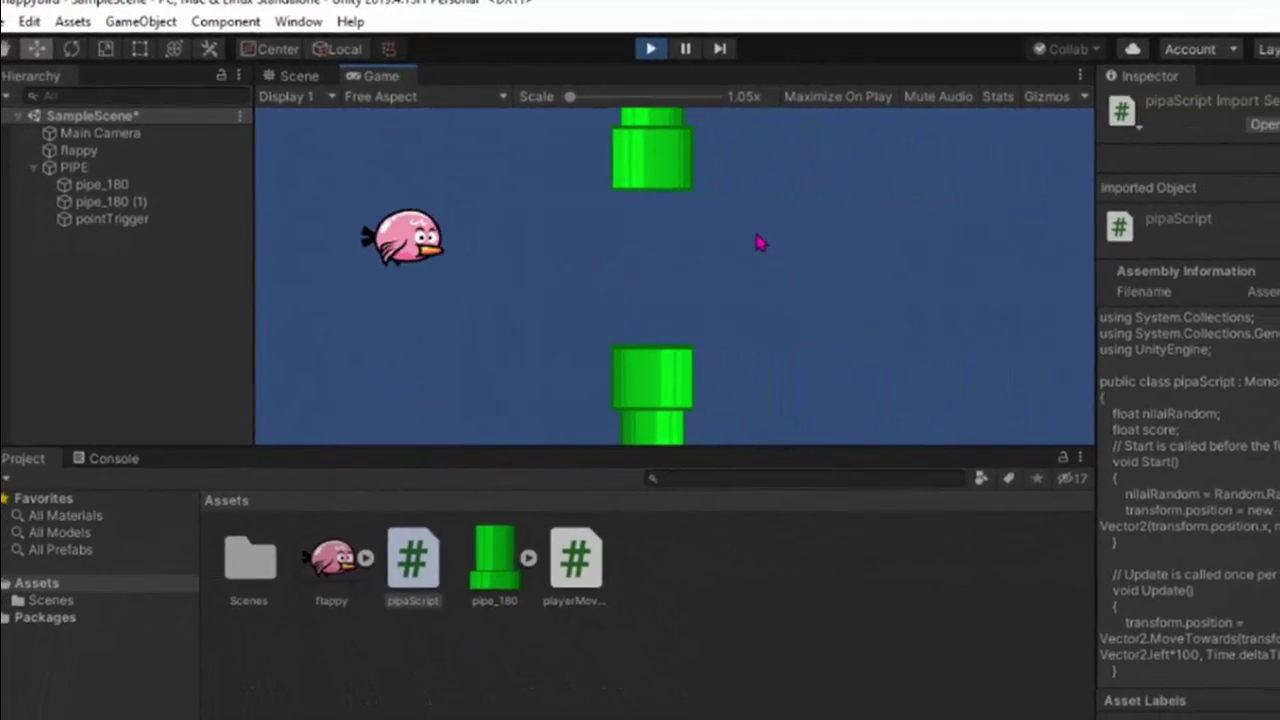
Flap the bird between the pipes a few times, then stop the play test.
{"action": "left_click", "coordinate": [745, 239]}
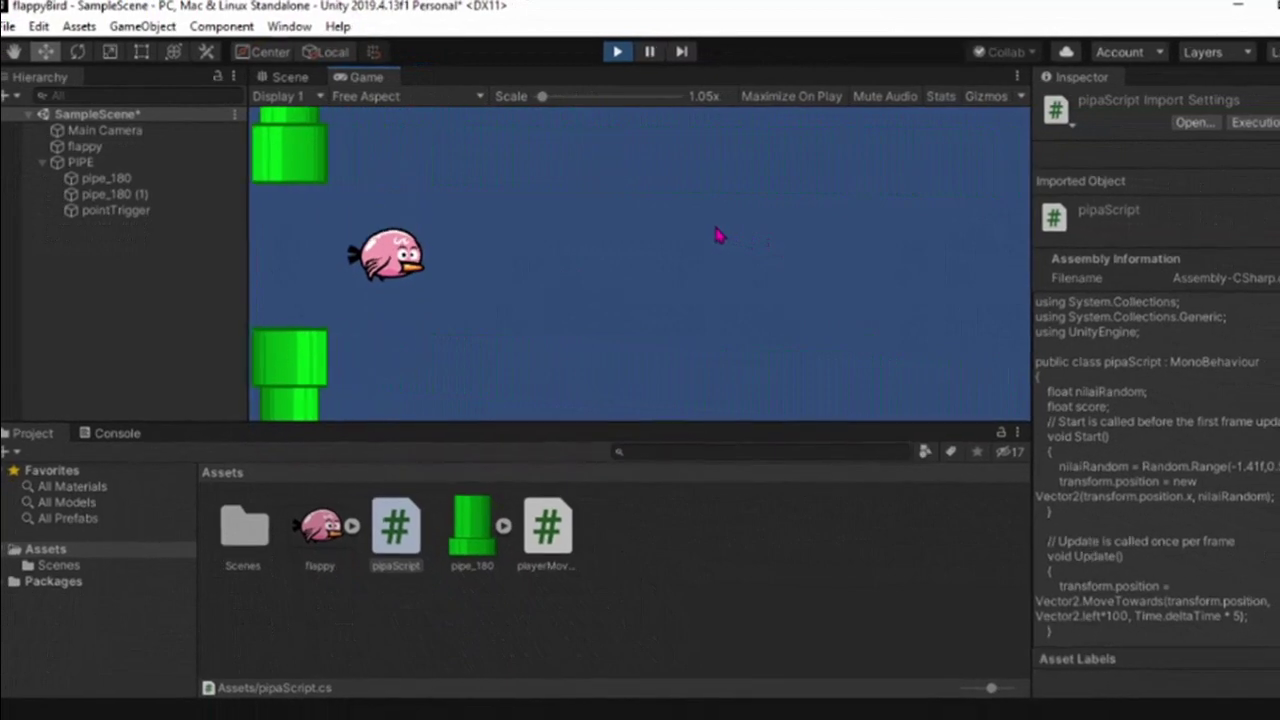
{"action": "left_click", "coordinate": [712, 233]}
{"action": "key", "text": "ctrl+p"}
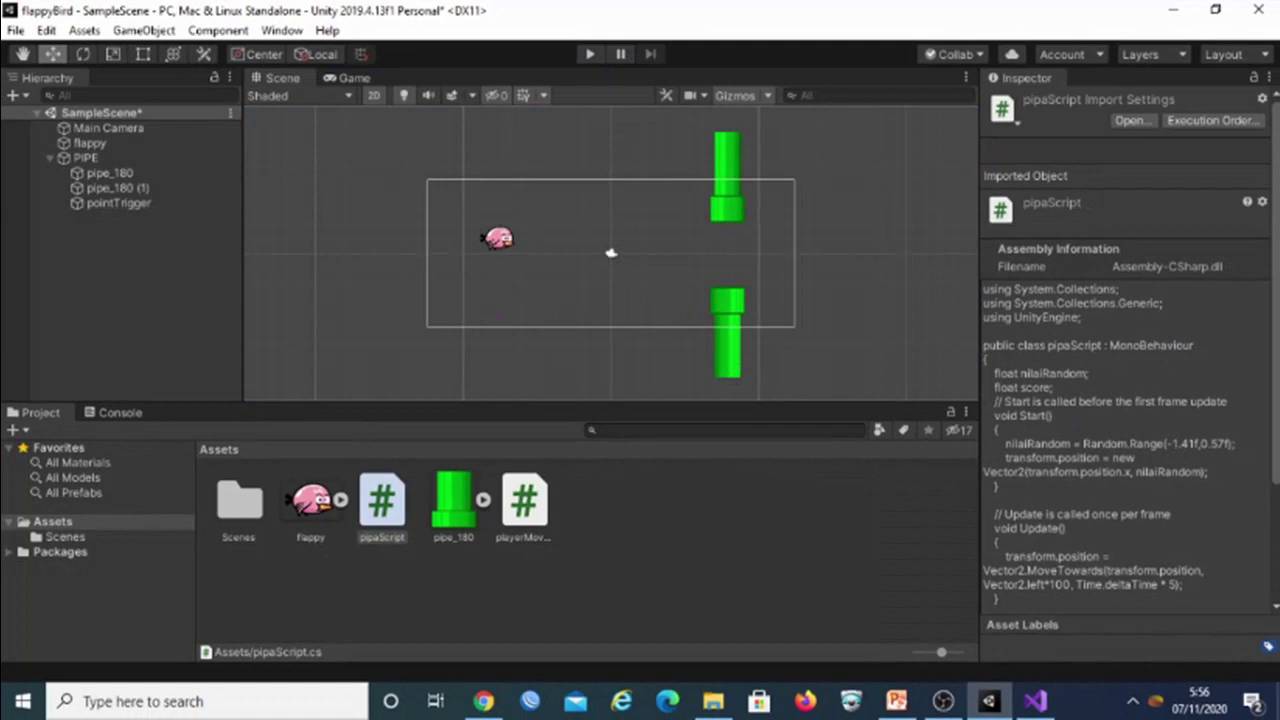
{"action": "key", "text": "alt+Tab"}
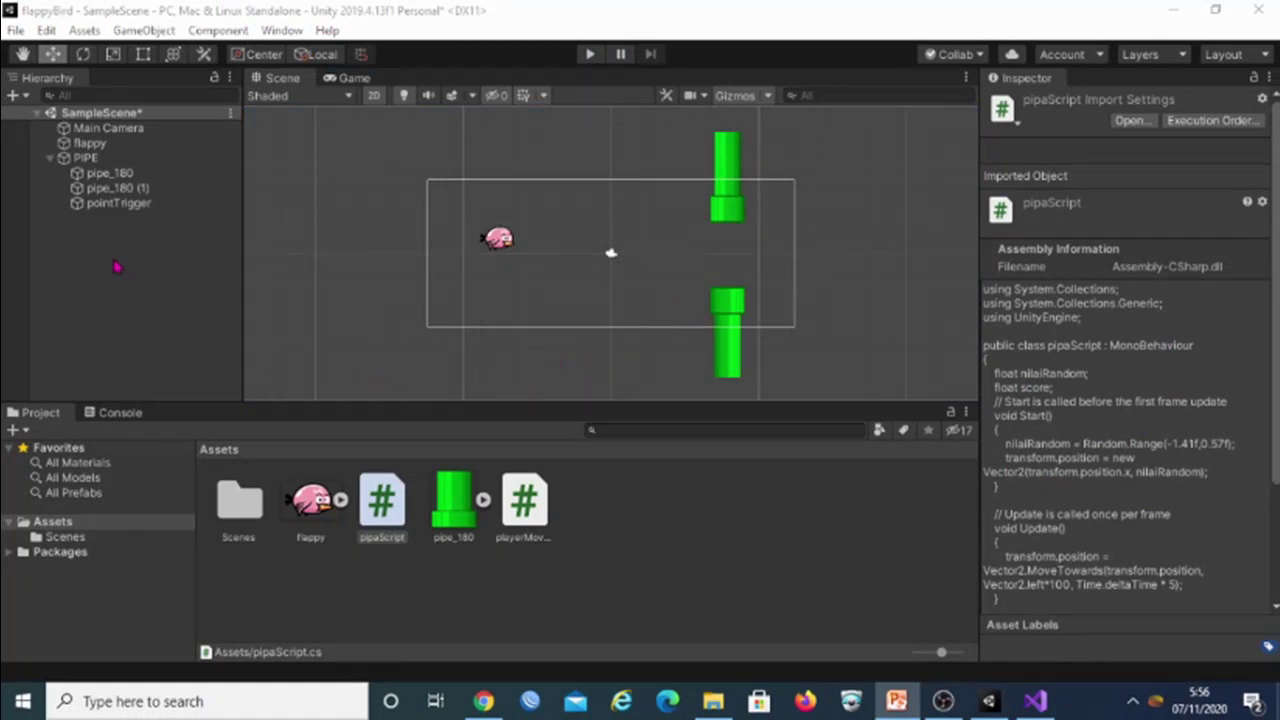
{"action": "right_click", "coordinate": [89, 243]}
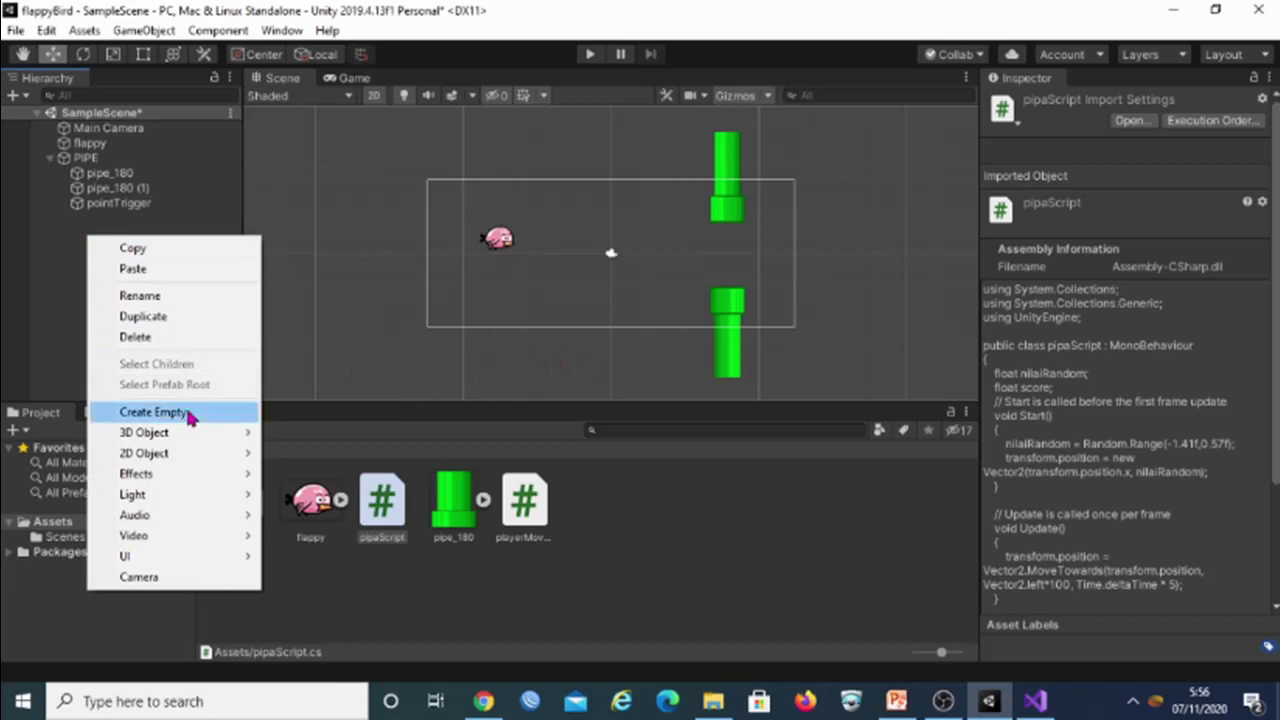
Create an empty object named Spawner and move it right of the pipes (X 13.35, Y -0.26).
{"action": "left_click", "coordinate": [150, 412]}
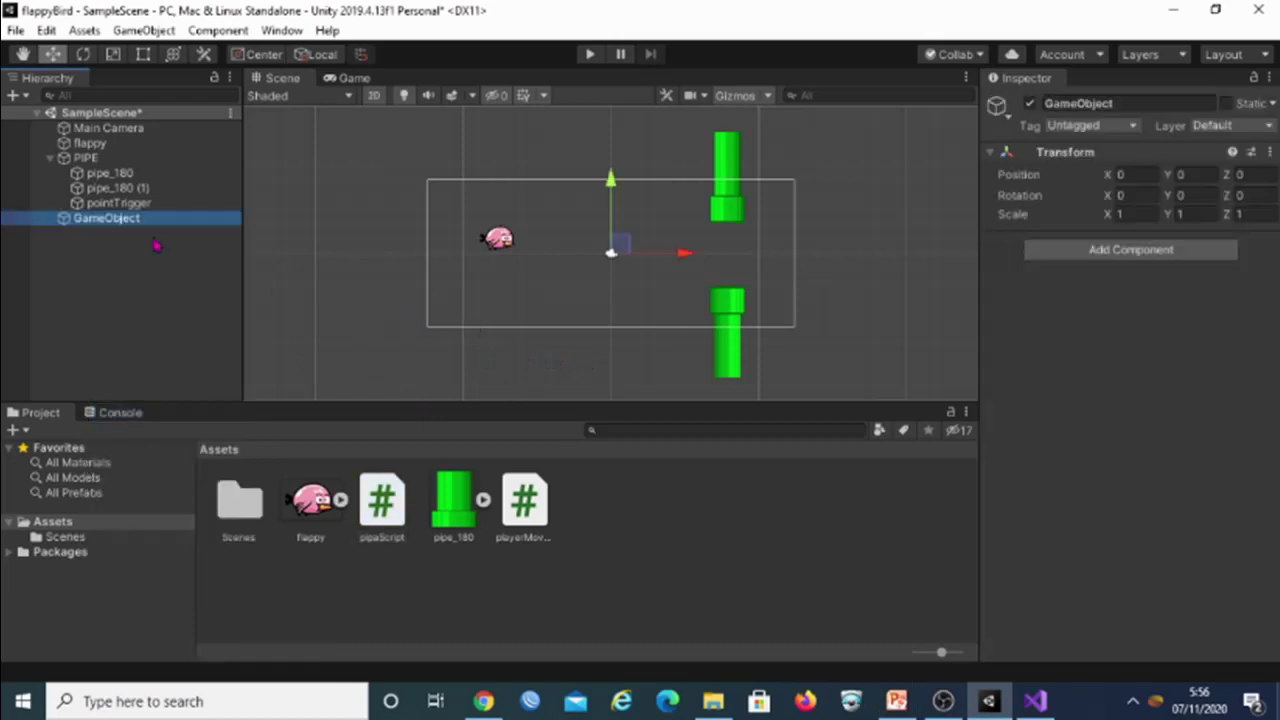
{"action": "right_click", "coordinate": [113, 228]}
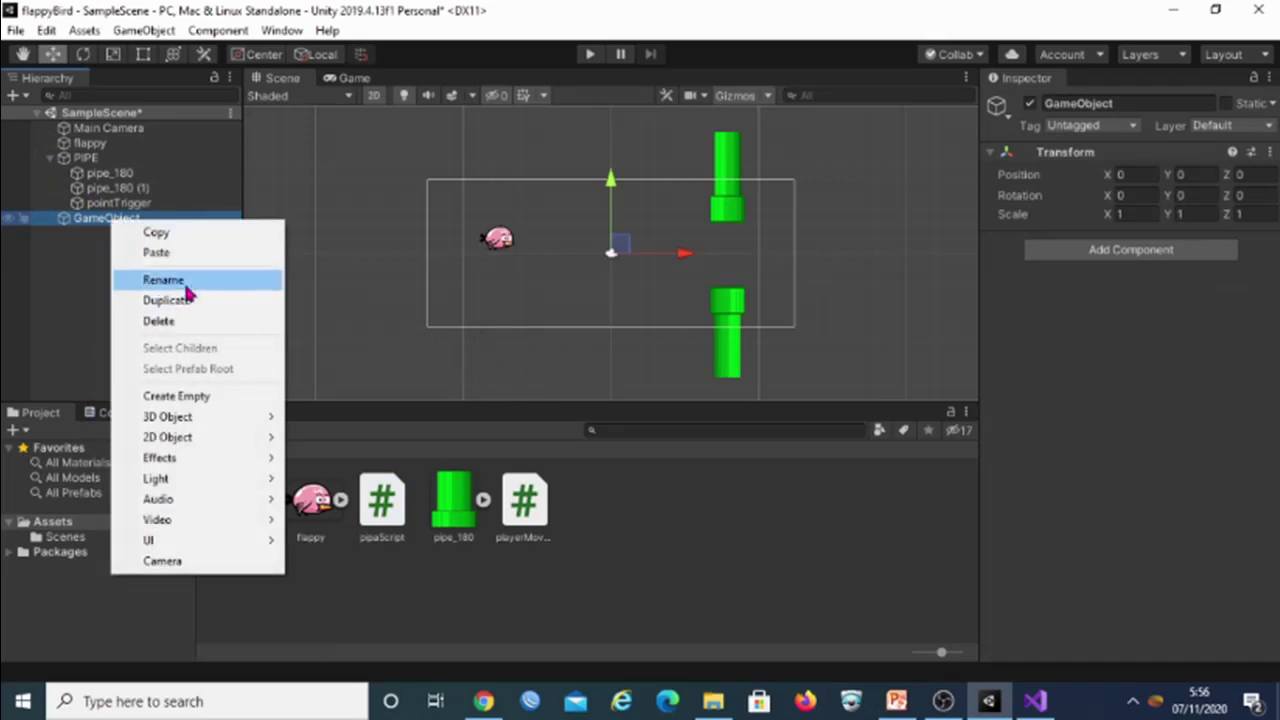
{"action": "left_click", "coordinate": [180, 282]}
{"action": "type", "text": "Spawner"}
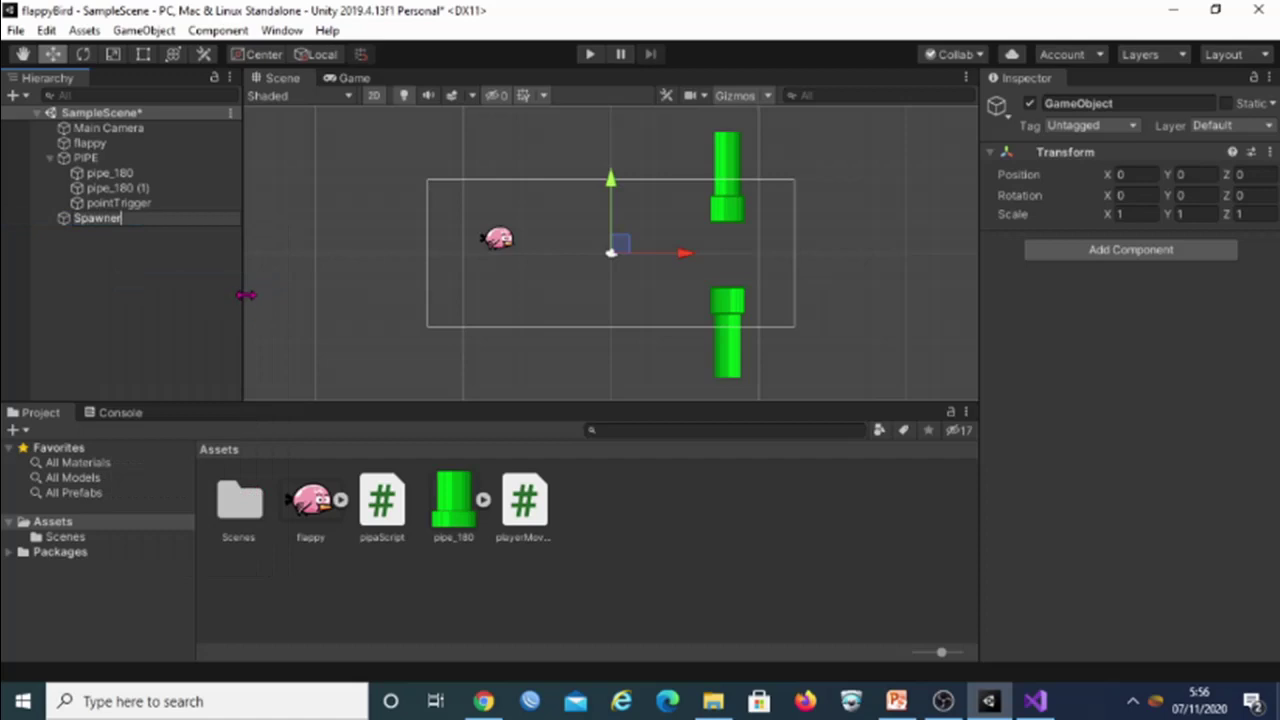
{"action": "key", "text": "Return"}
{"action": "left_click", "coordinate": [118, 230]}
{"action": "left_click", "coordinate": [113, 221]}
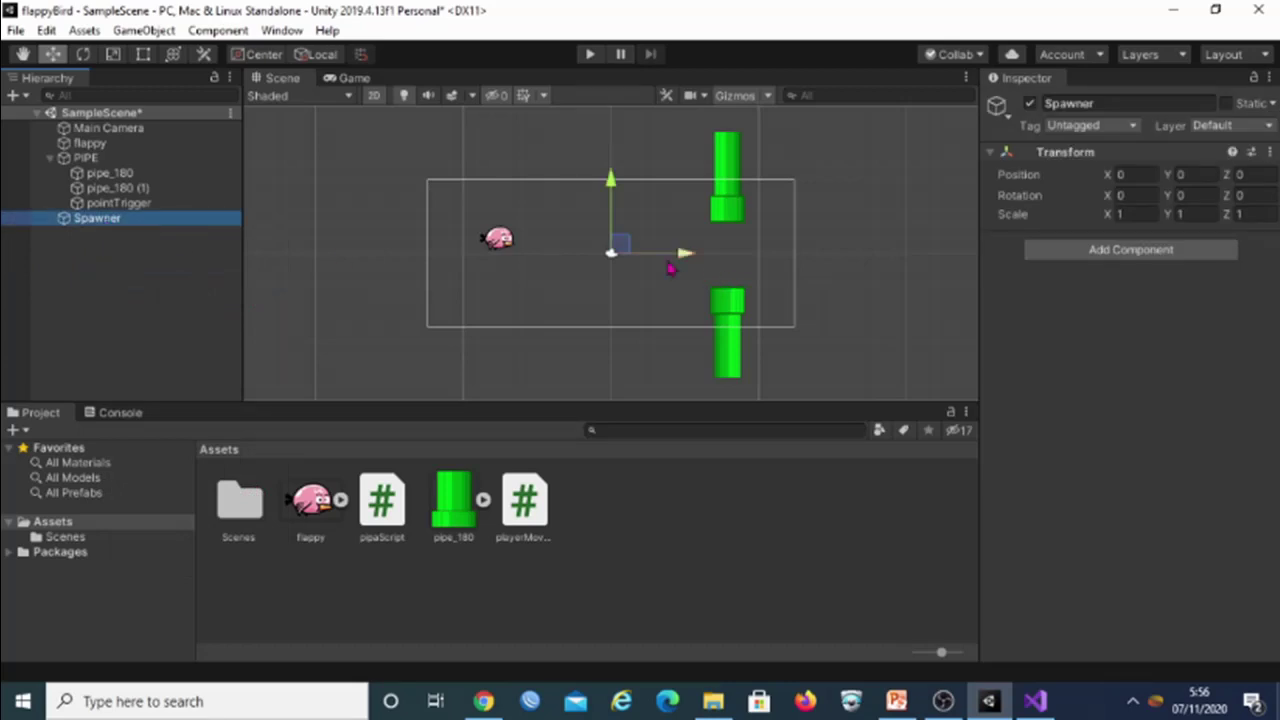
{"action": "left_click_drag", "start_coordinate": [620, 251], "coordinate": [818, 254]}
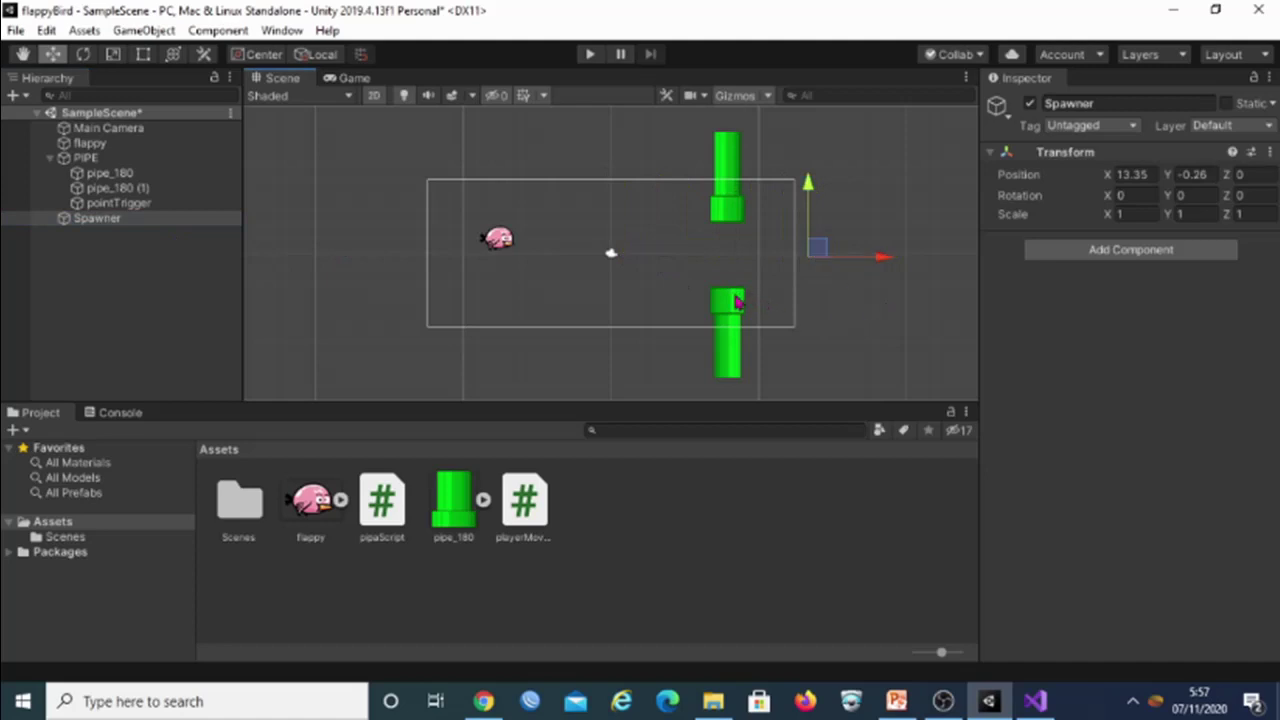
Attach a new script named spawnerScript to Spawner and open it in Visual Studio.
{"action": "left_click", "coordinate": [1080, 252]}
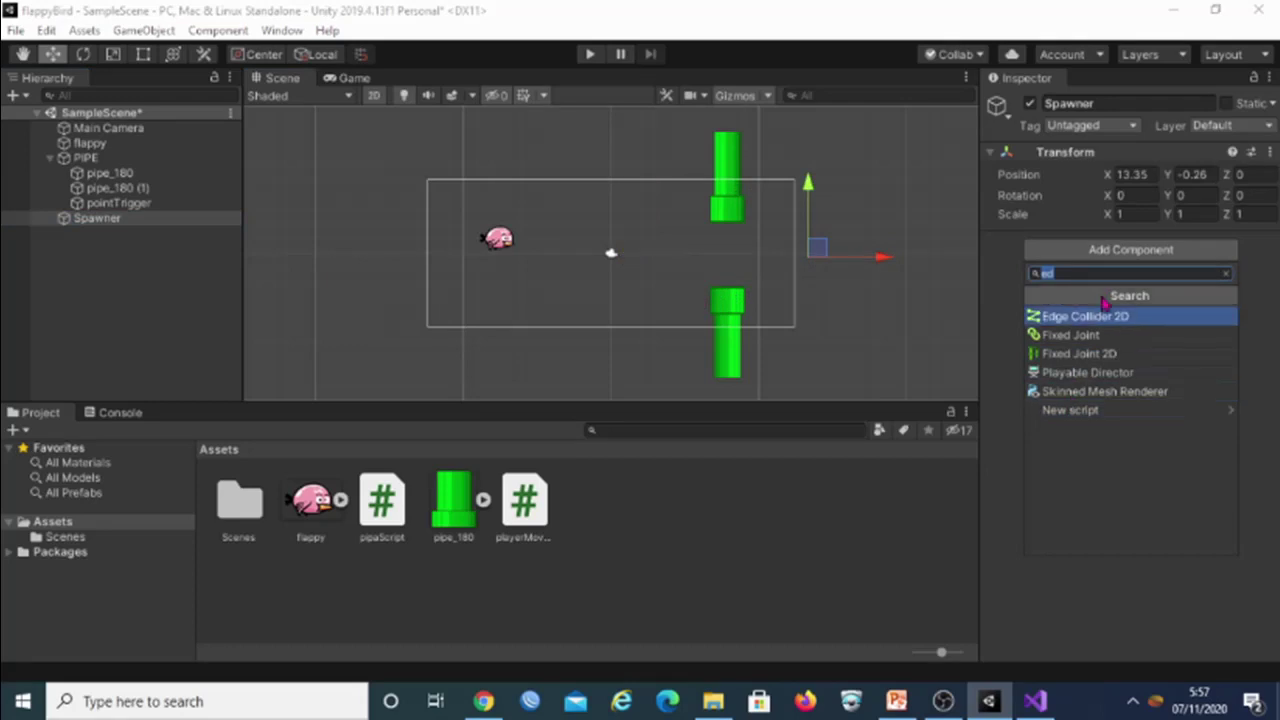
{"action": "type", "text": "spawnerScript"}
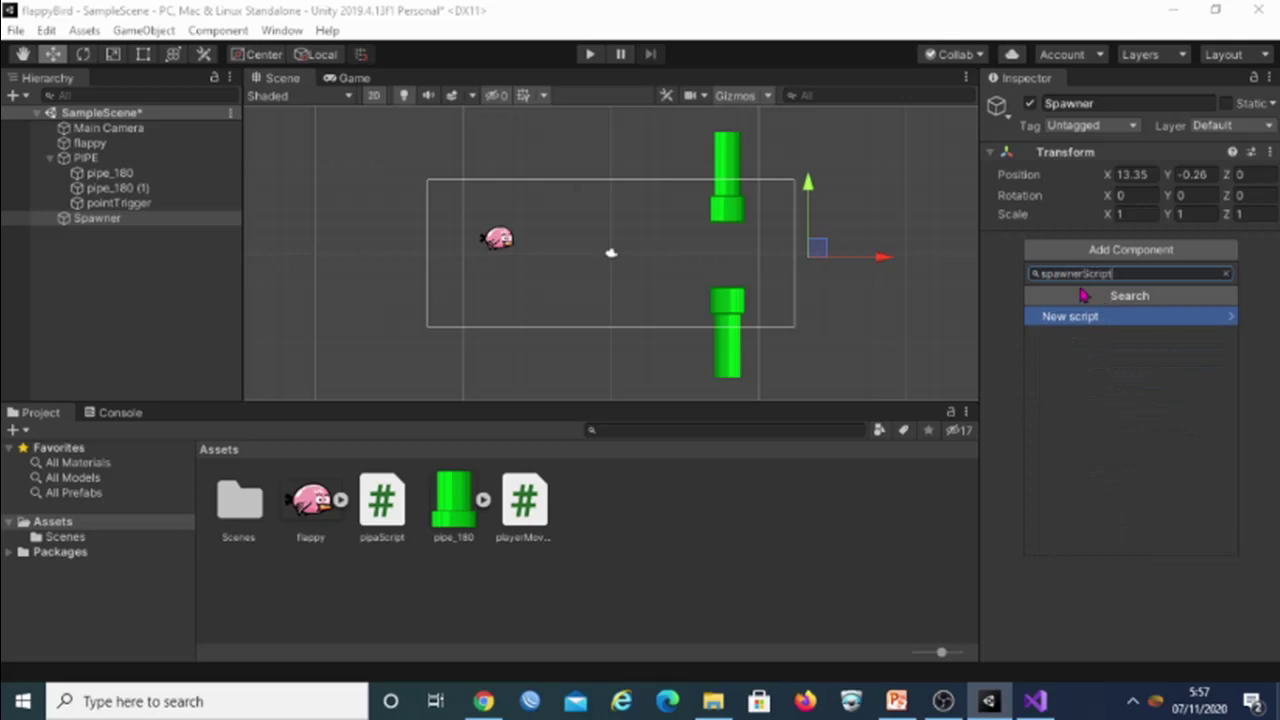
{"action": "left_click", "coordinate": [1098, 318]}
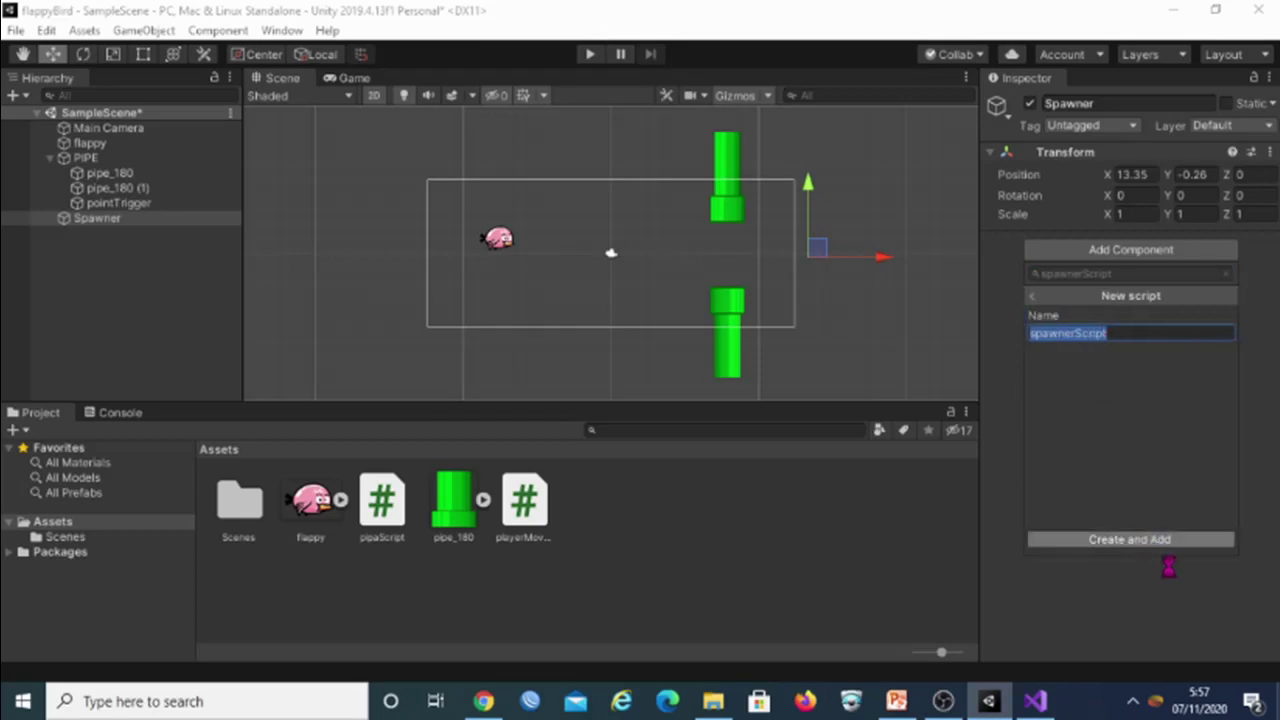
{"action": "left_click", "coordinate": [1150, 542]}
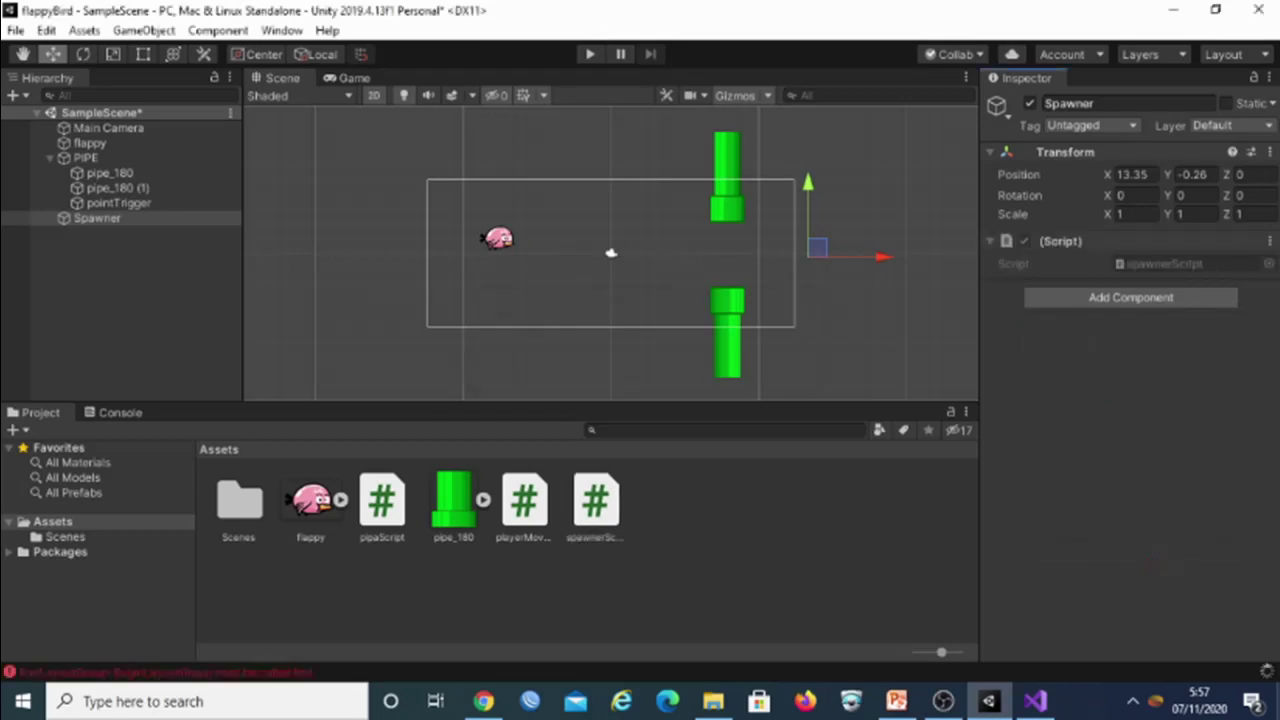
{"action": "left_click", "coordinate": [896, 701]}
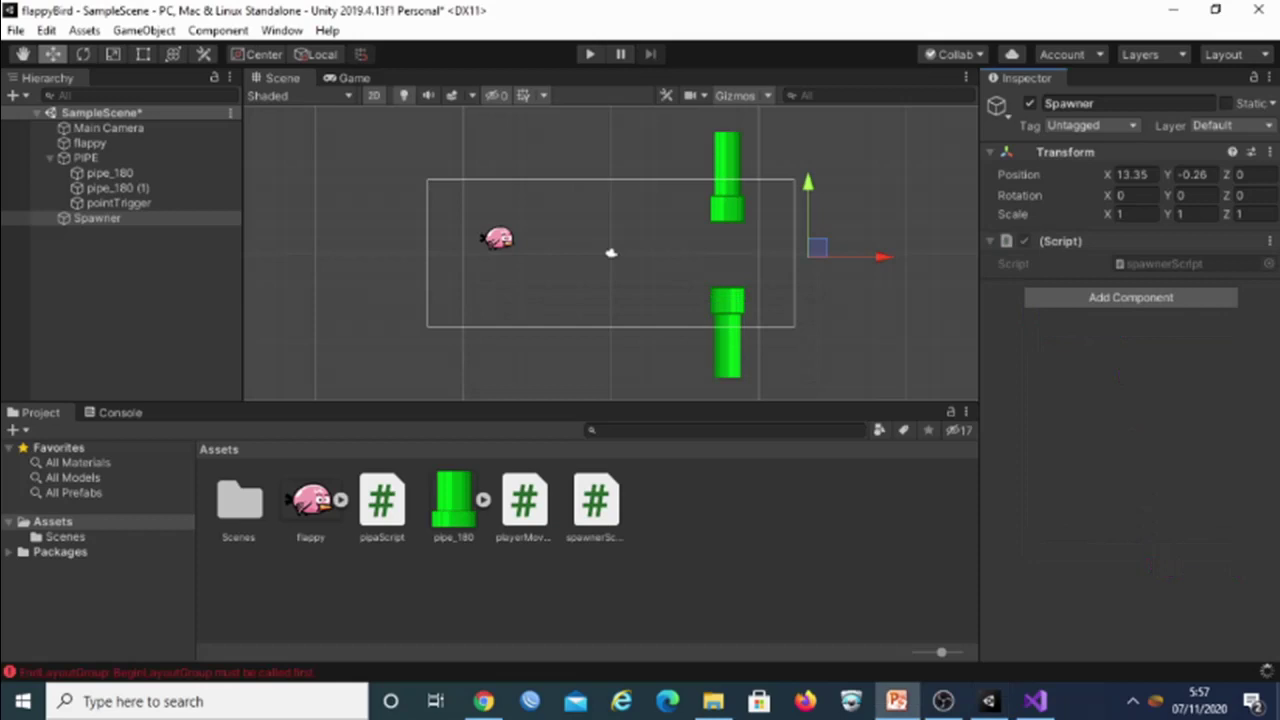
{"action": "left_click", "coordinate": [586, 492]}
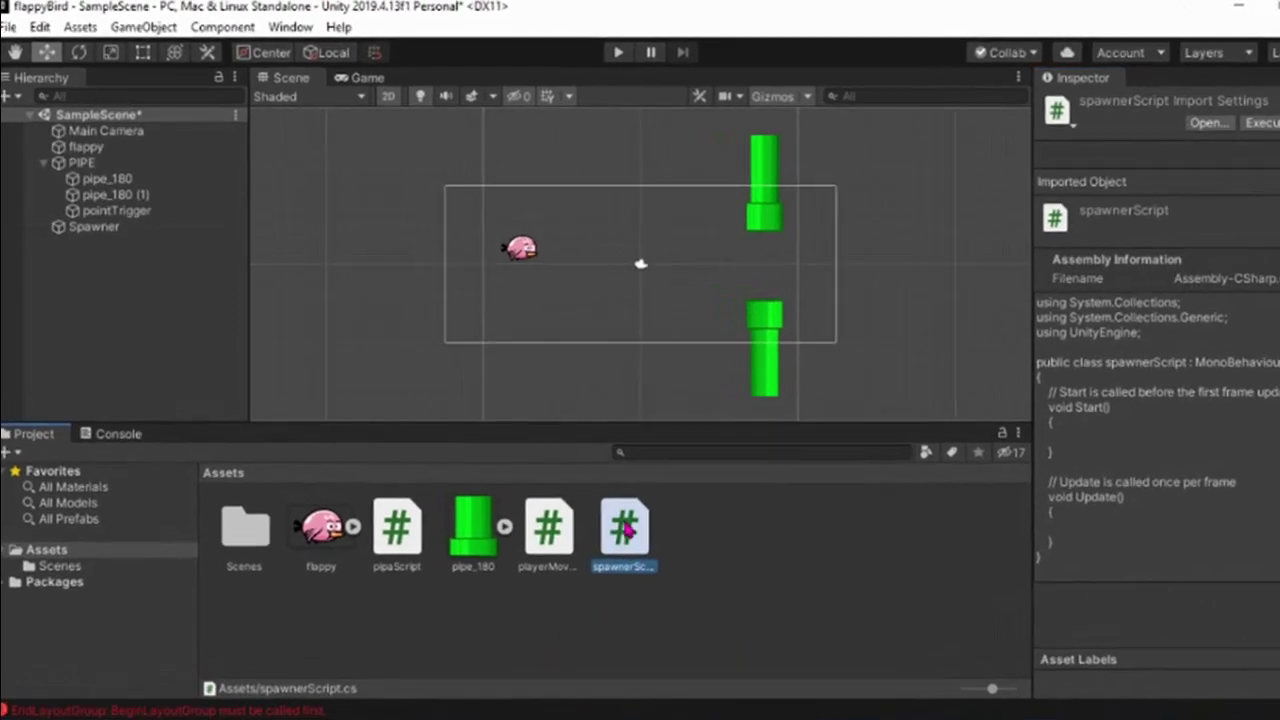
{"action": "double_click", "coordinate": [648, 548]}
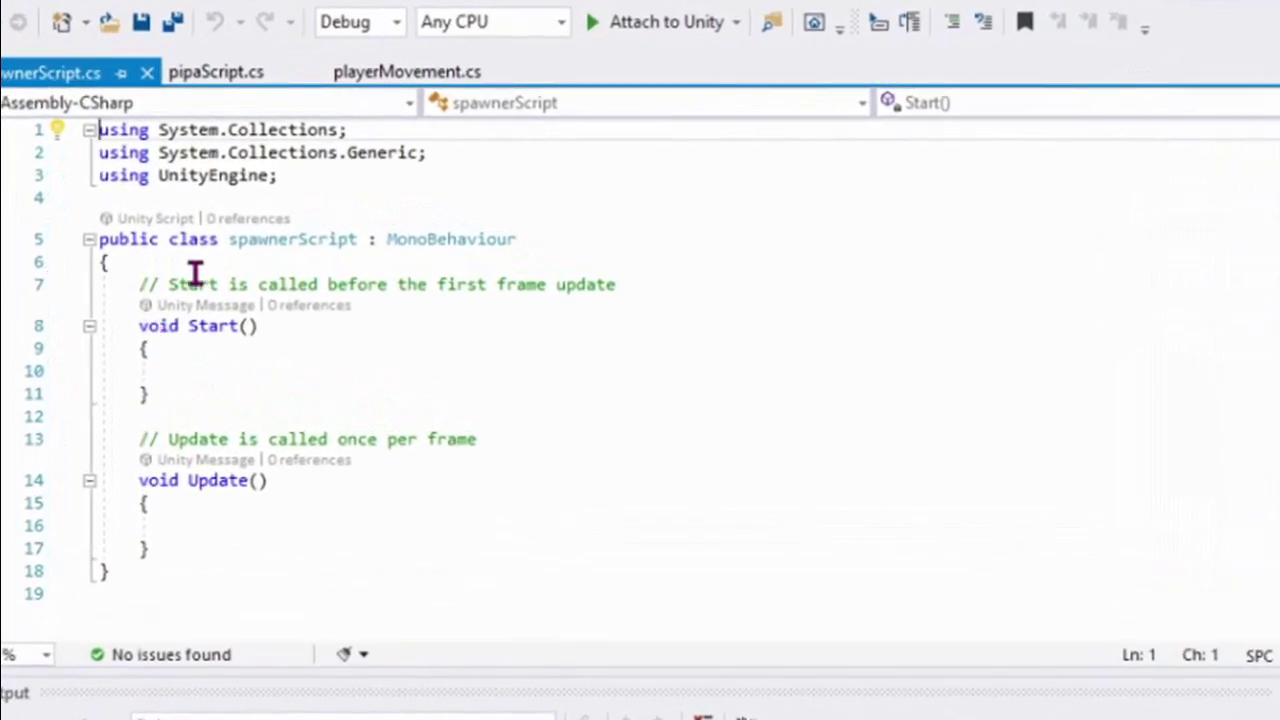
Declare float time = 0, float timer = 1 and public GameObject pipa in spawnerScript.
{"action": "left_click", "coordinate": [195, 245]}
{"action": "key", "text": "Return"}
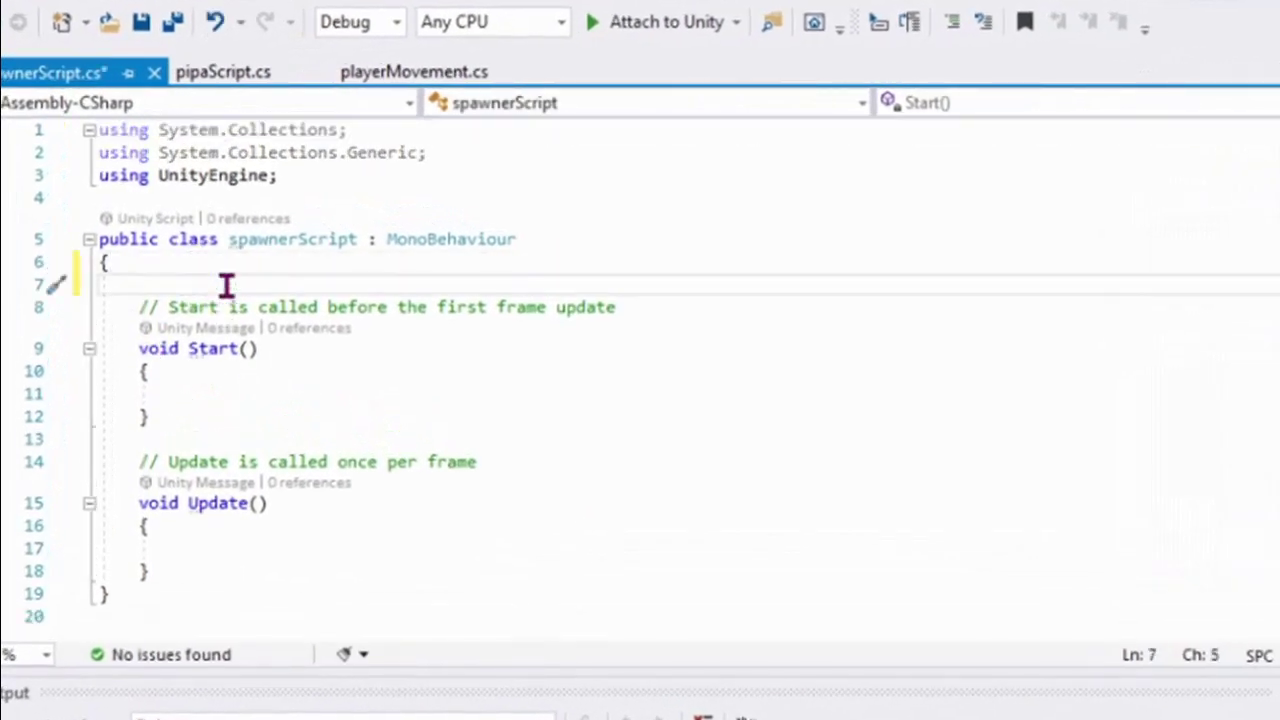
{"action": "type", "text": "float "}
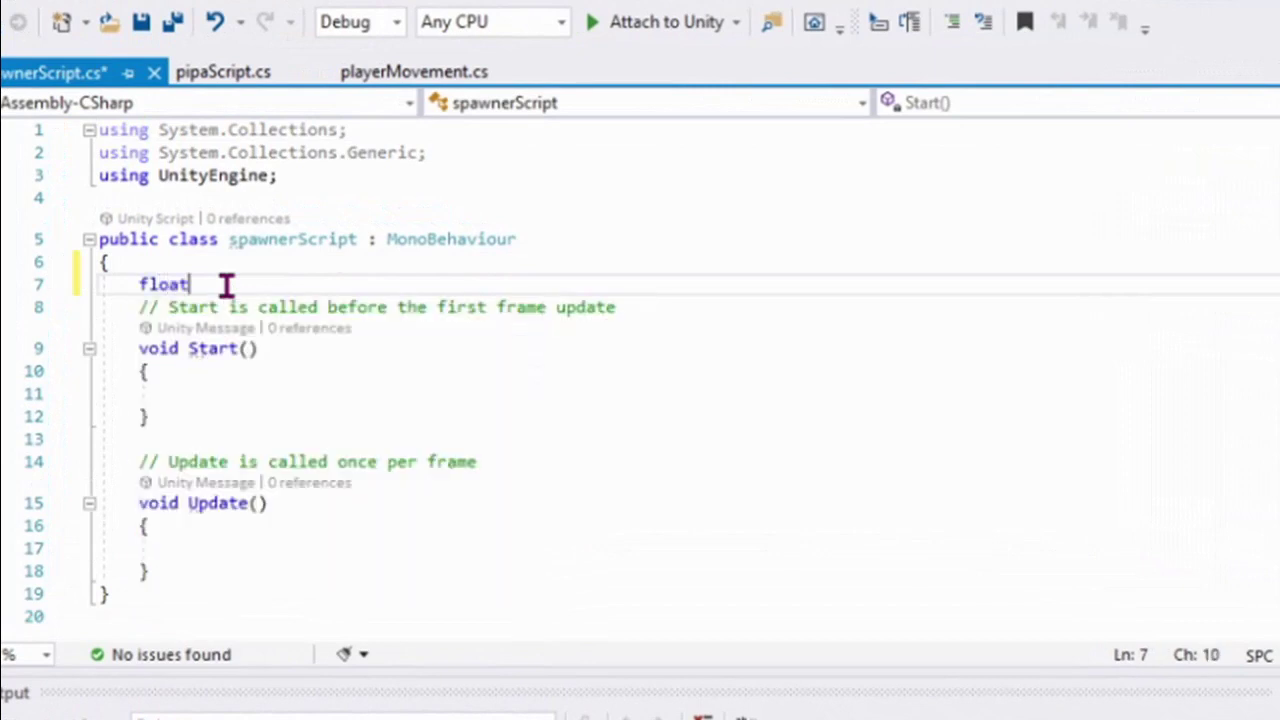
{"action": "type", "text": "time "}
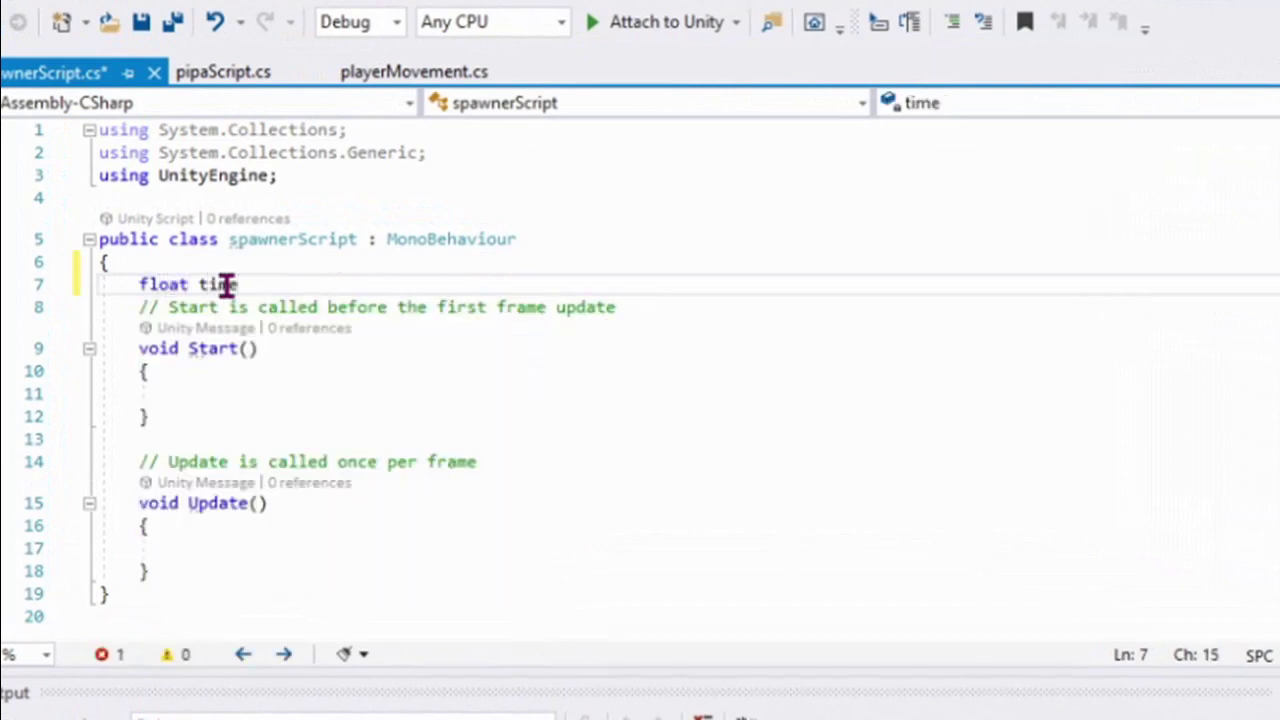
{"action": "type", "text": "= 0;"}
{"action": "key", "text": "Return"}
{"action": "type", "text": "float time"}
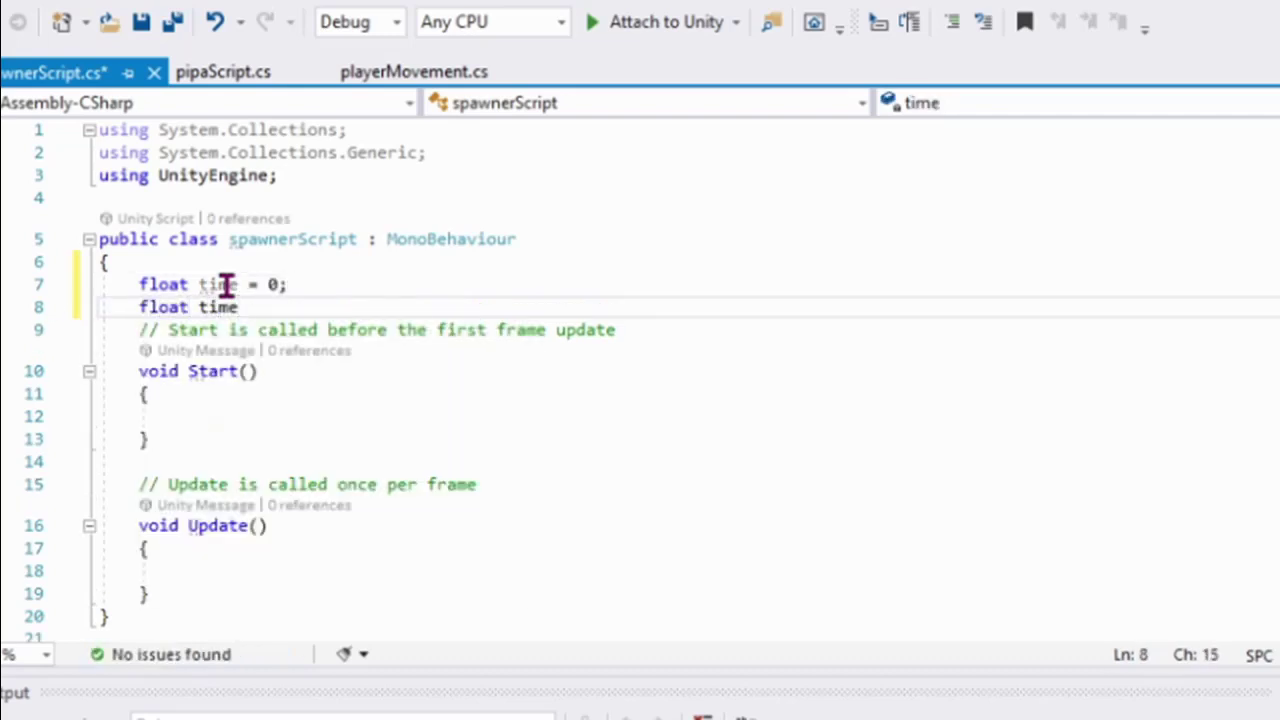
{"action": "type", "text": "r"}
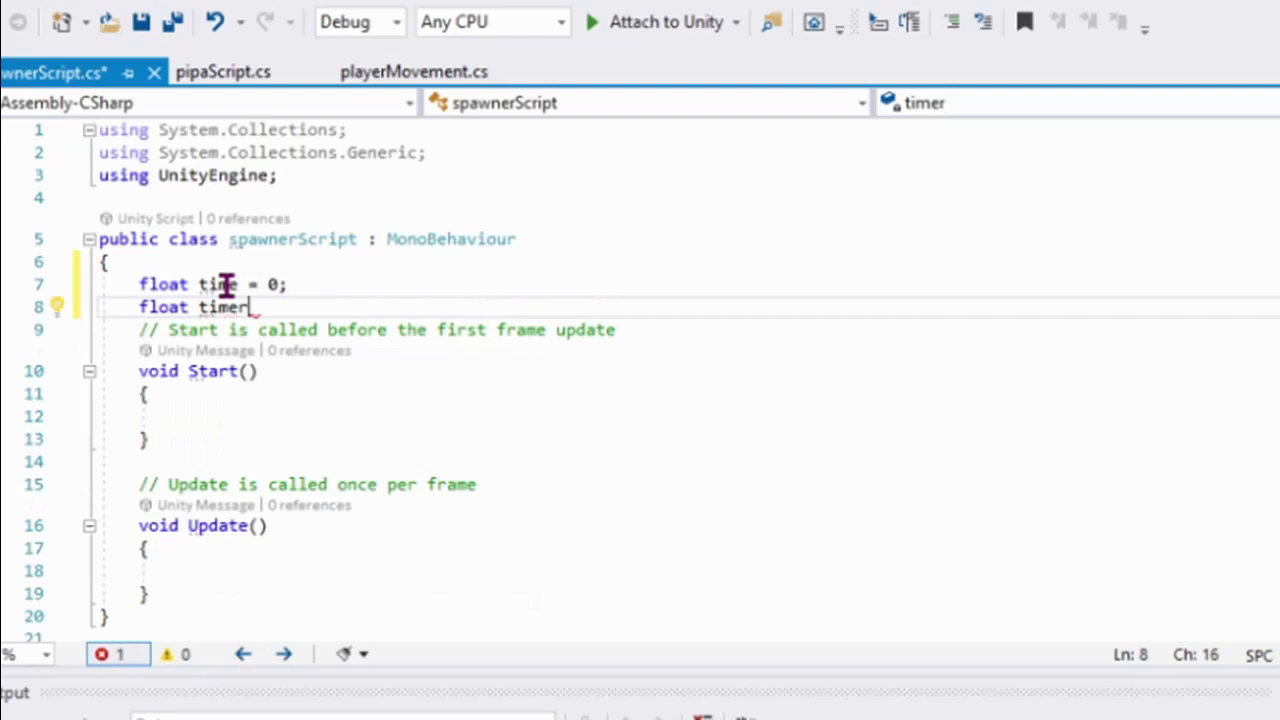
{"action": "type", "text": " = 1"}
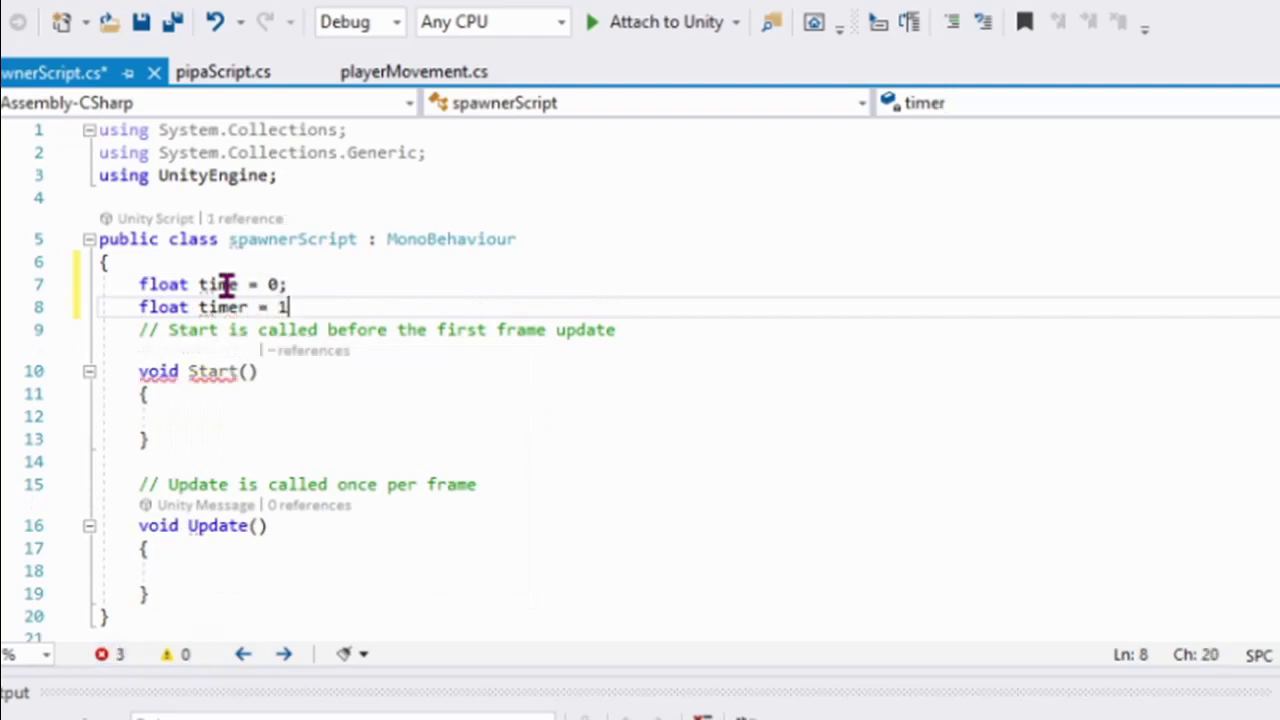
{"action": "type", "text": ";"}
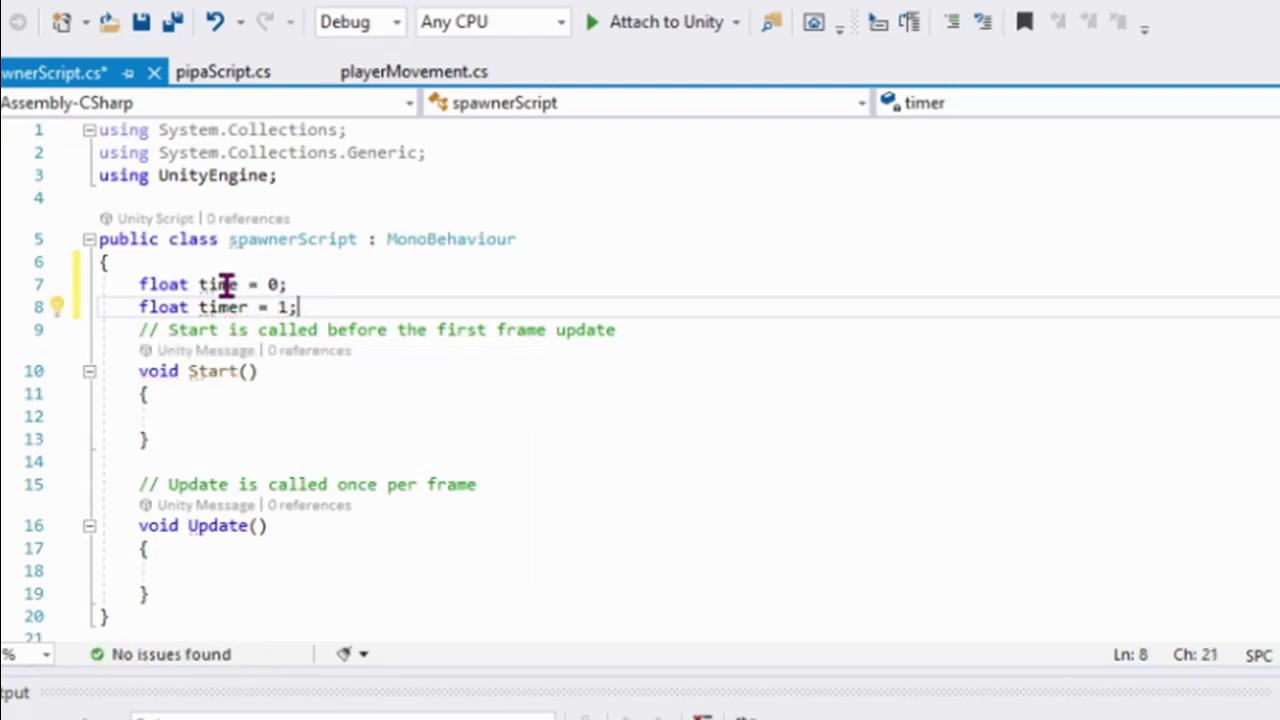
{"action": "key", "text": "Return"}
{"action": "type", "text": "pul"}
{"action": "key", "text": "Return"}
{"action": "key", "text": "BackSpace"}
{"action": "key", "text": "BackSpace"}
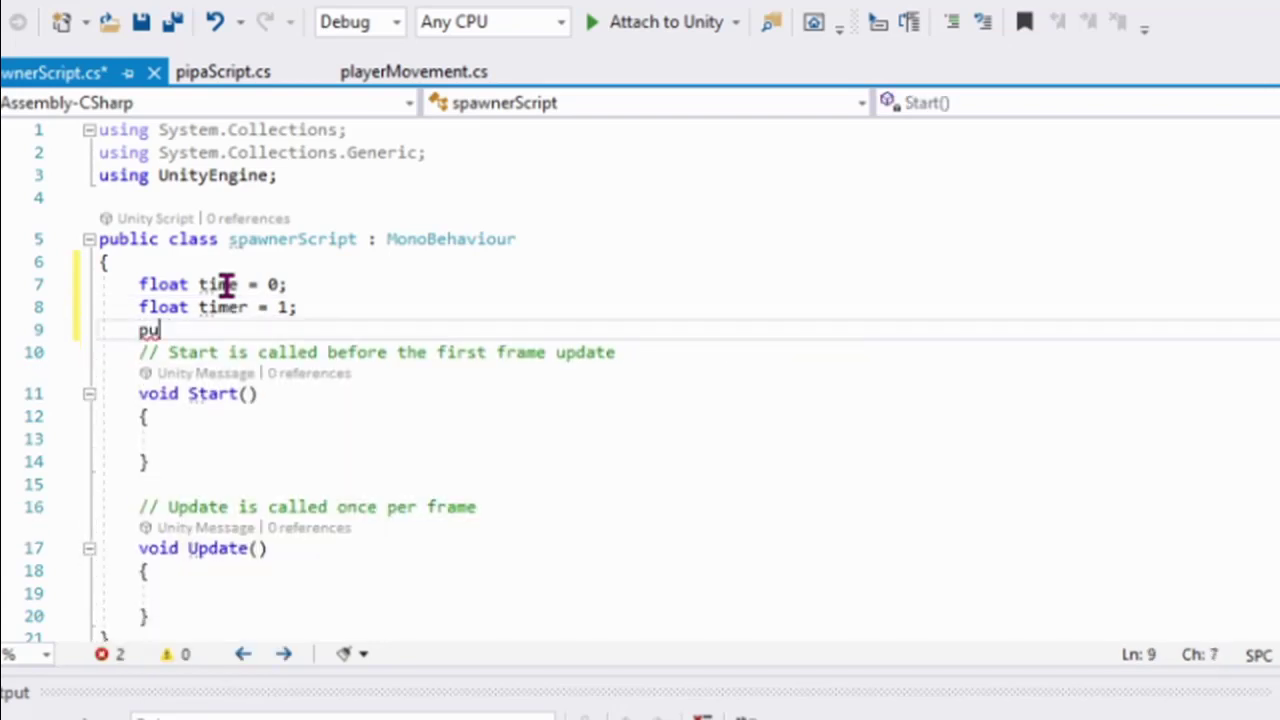
{"action": "type", "text": "bli"}
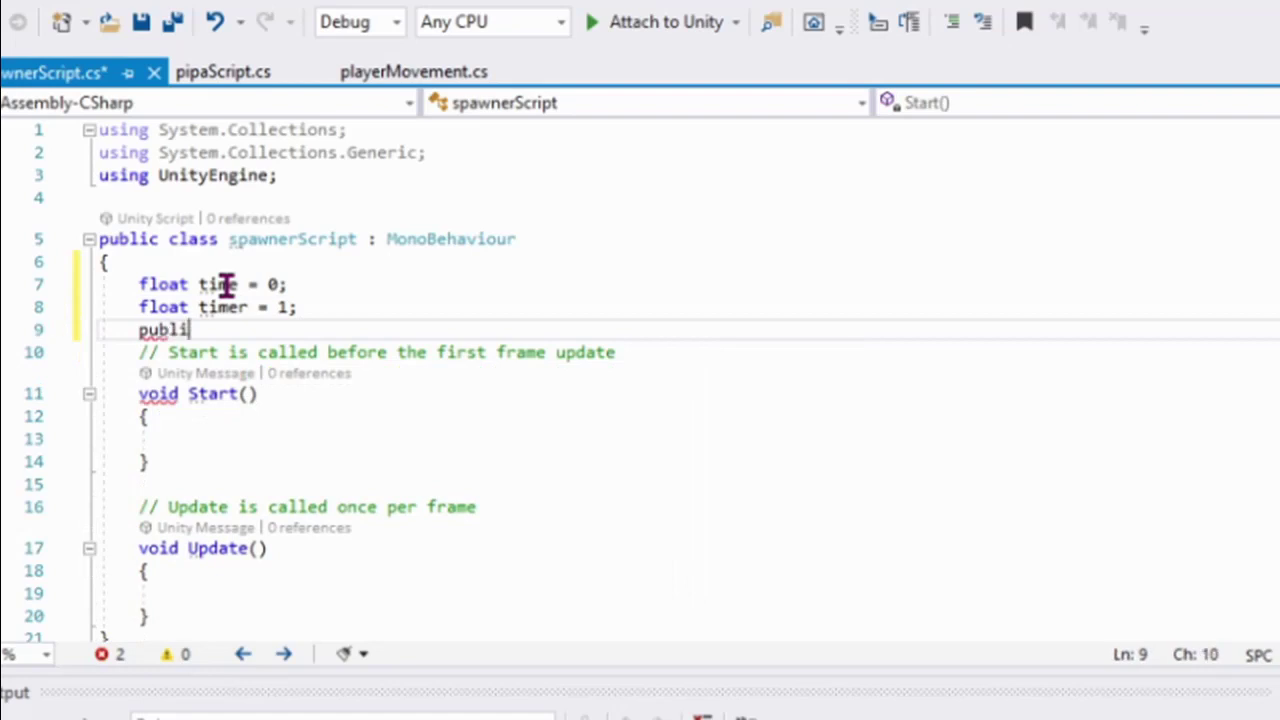
{"action": "type", "text": "c"}
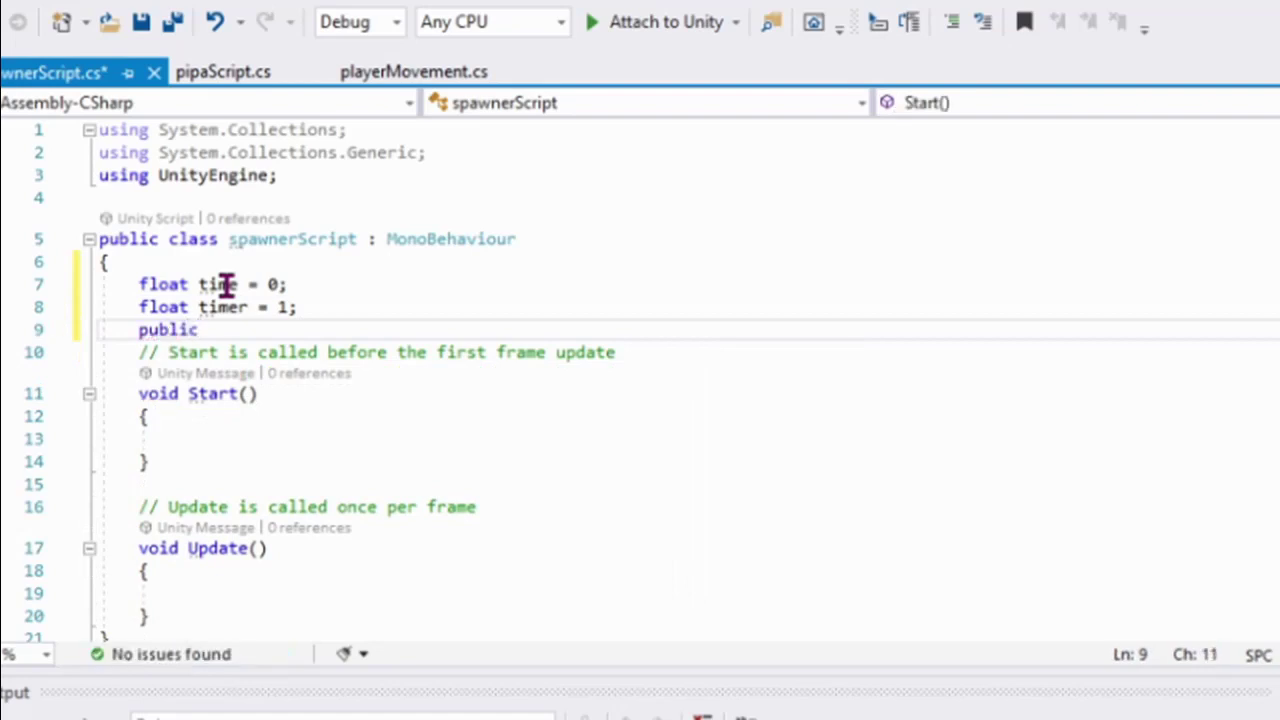
{"action": "type", "text": " Gam"}
{"action": "key", "text": "Tab"}
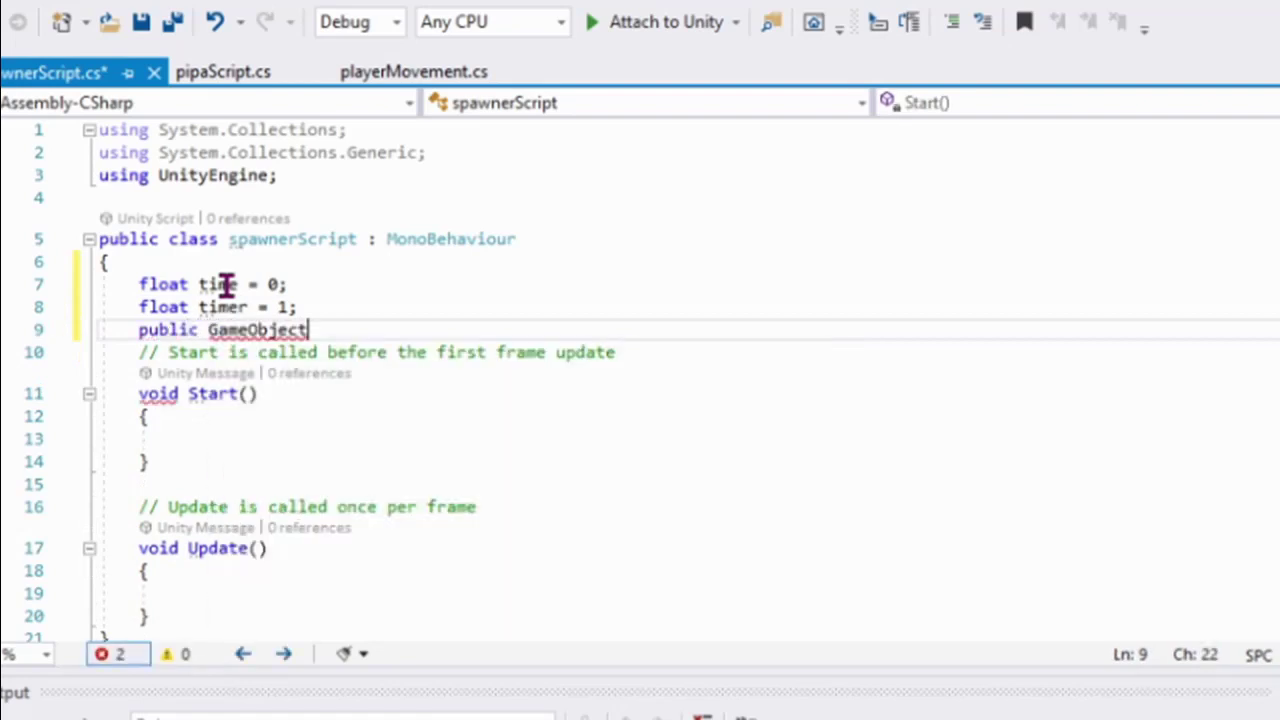
{"action": "type", "text": "pipa;"}
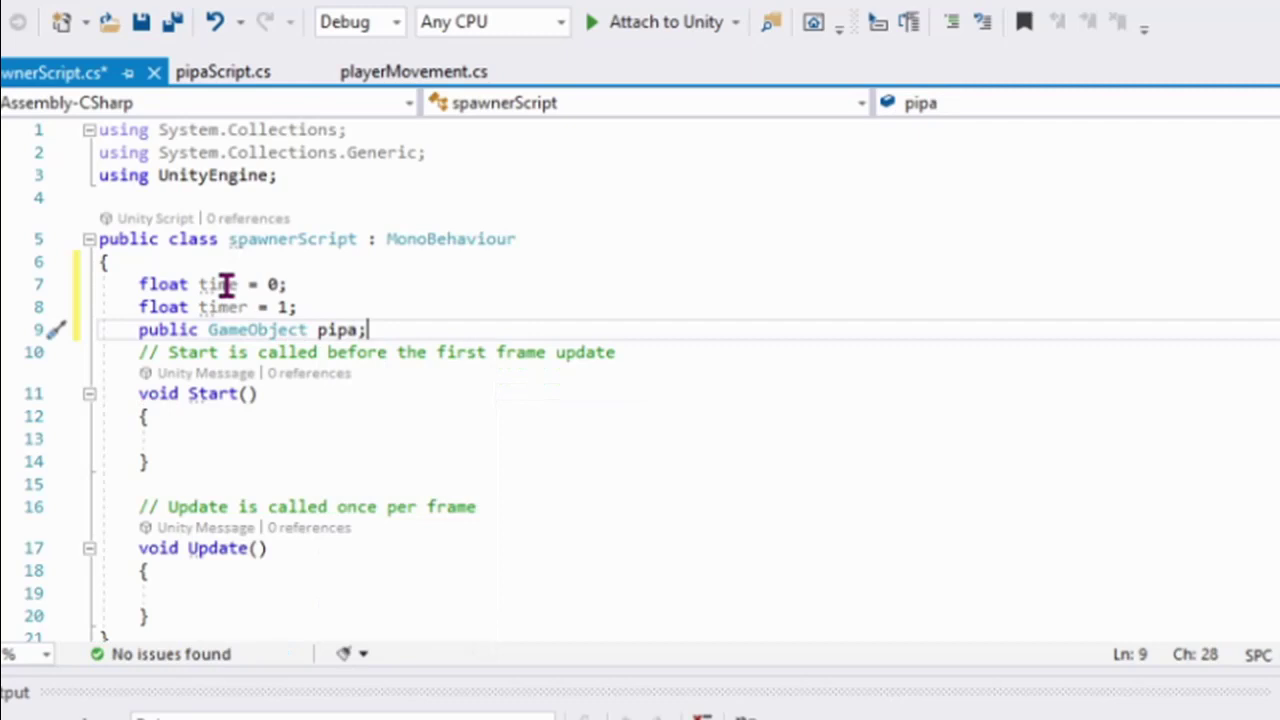
{"action": "key", "text": "Return"}
{"action": "key", "text": "Down"}
{"action": "key", "text": "Down"}
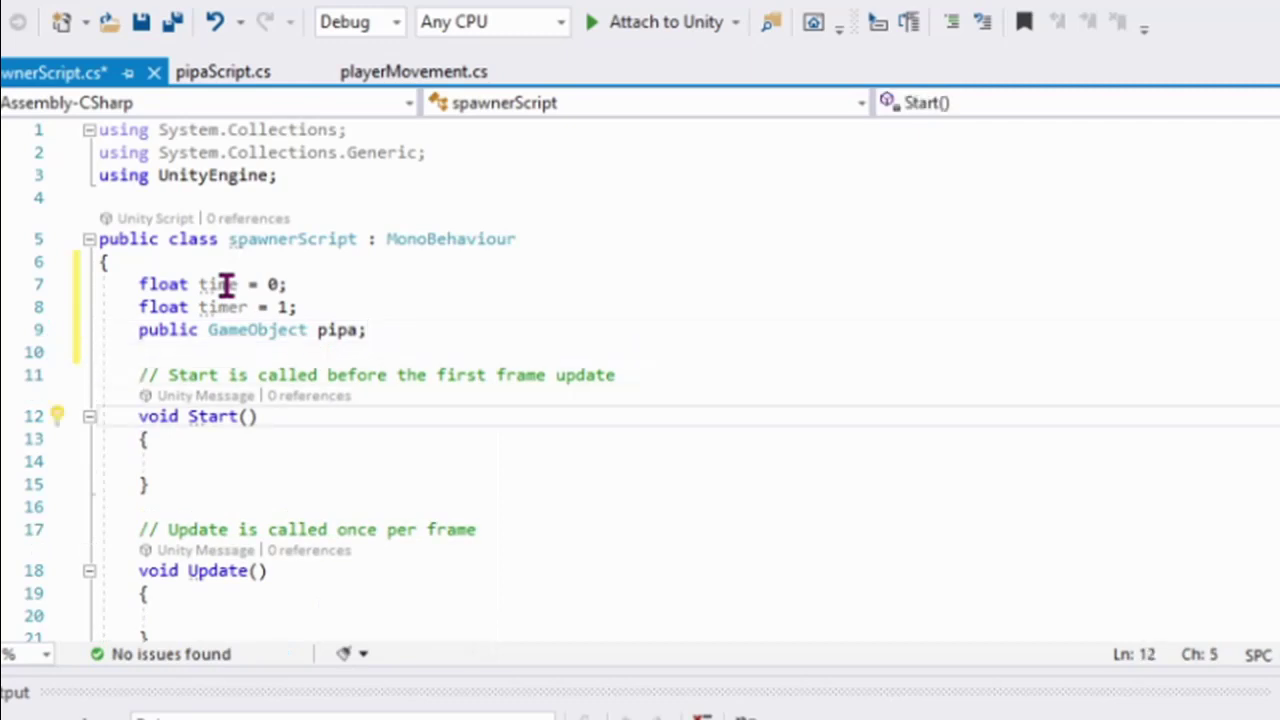
{"action": "key", "text": "Down"}
{"action": "key", "text": "Down"}
{"action": "key", "text": "Down"}
{"action": "key", "text": "Down"}
{"action": "key", "text": "Down"}
{"action": "key", "text": "Down"}
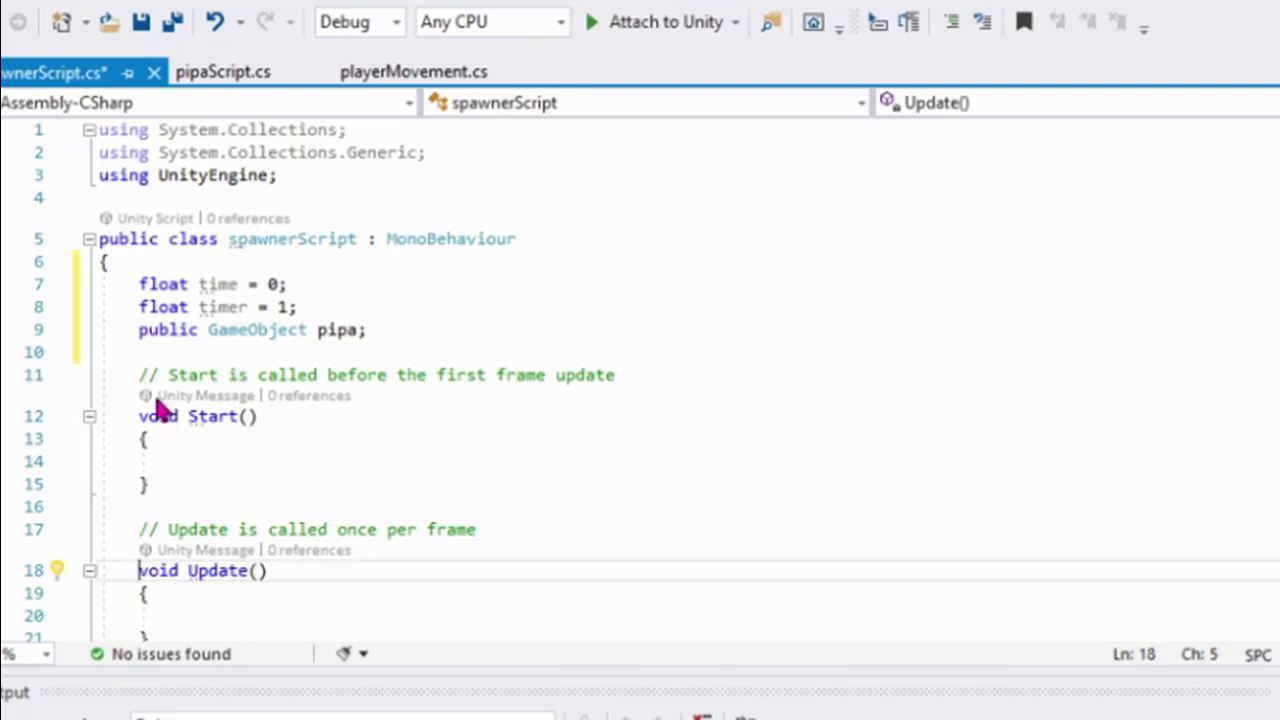
Delete the Start() method and the template comments, leaving an empty Update().
{"action": "left_click_drag", "start_coordinate": [139, 375], "coordinate": [205, 473]}
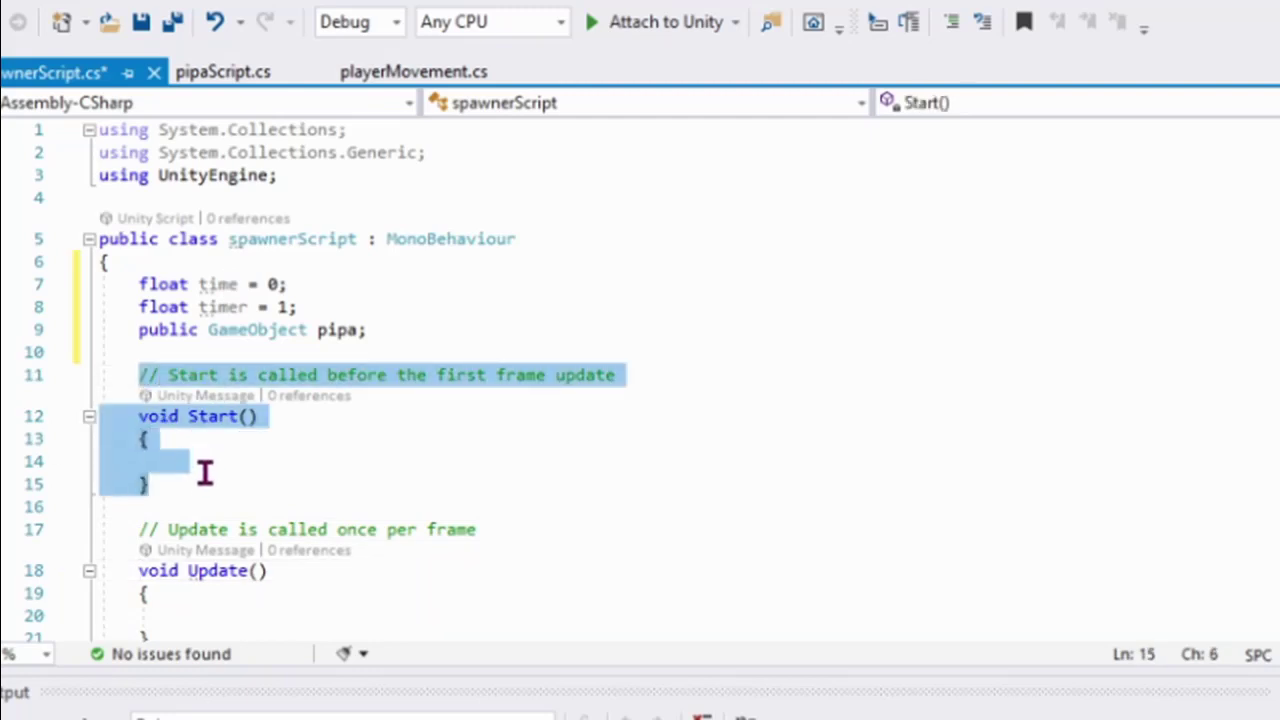
{"action": "key", "text": "BackSpace"}
{"action": "key", "text": "BackSpace"}
{"action": "key", "text": "BackSpace"}
{"action": "key", "text": "BackSpace"}
{"action": "key", "text": "BackSpace"}
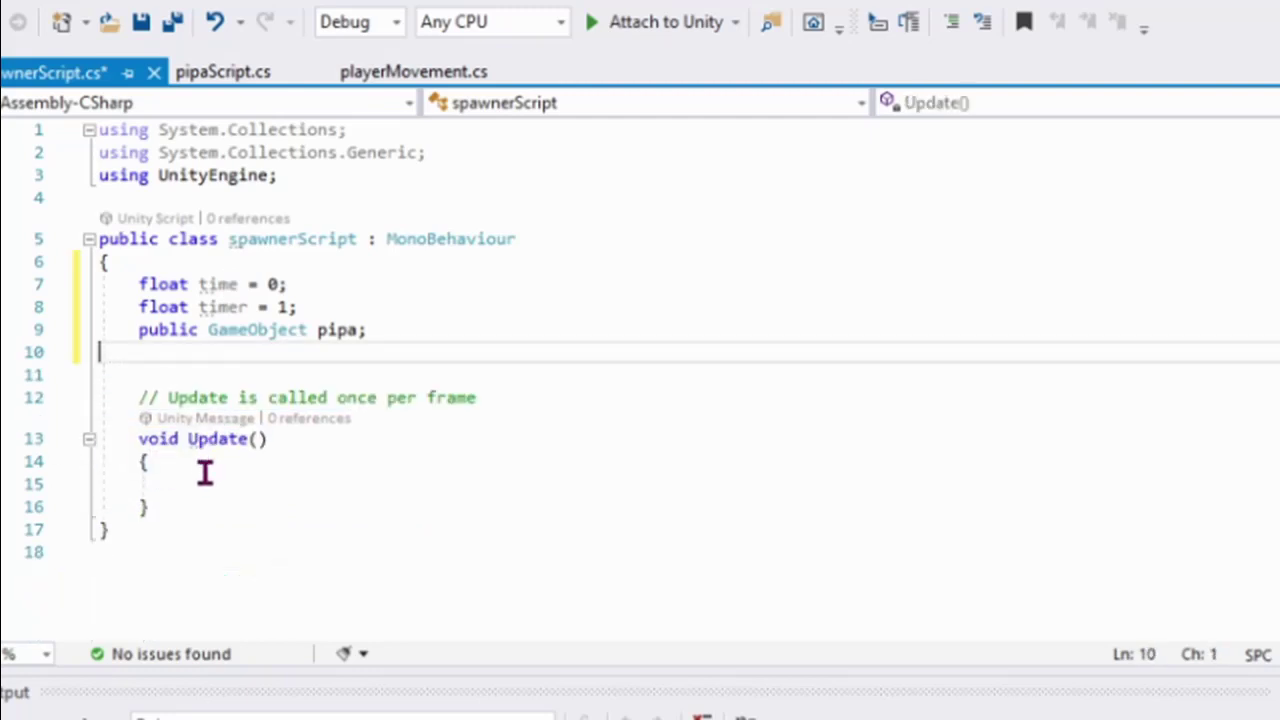
{"action": "left_click_drag", "start_coordinate": [140, 397], "coordinate": [527, 393]}
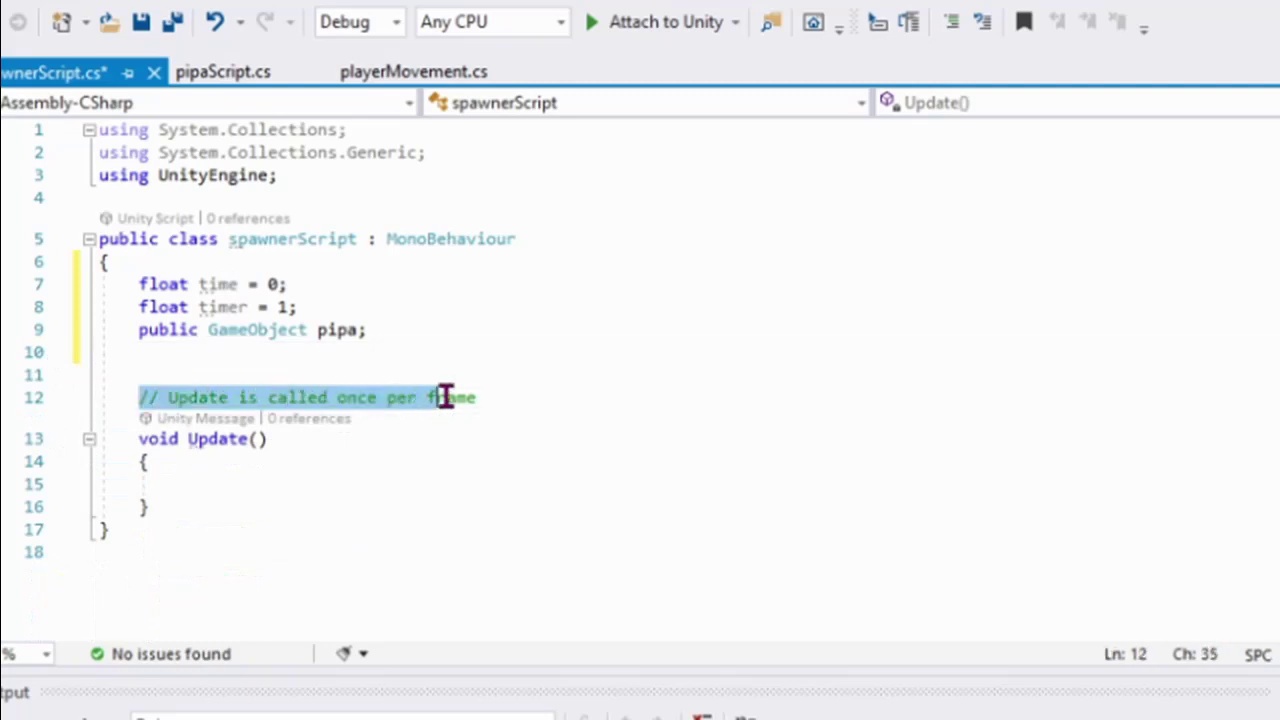
{"action": "key", "text": "BackSpace"}
{"action": "key", "text": "BackSpace"}
{"action": "key", "text": "BackSpace"}
{"action": "key", "text": "BackSpace"}
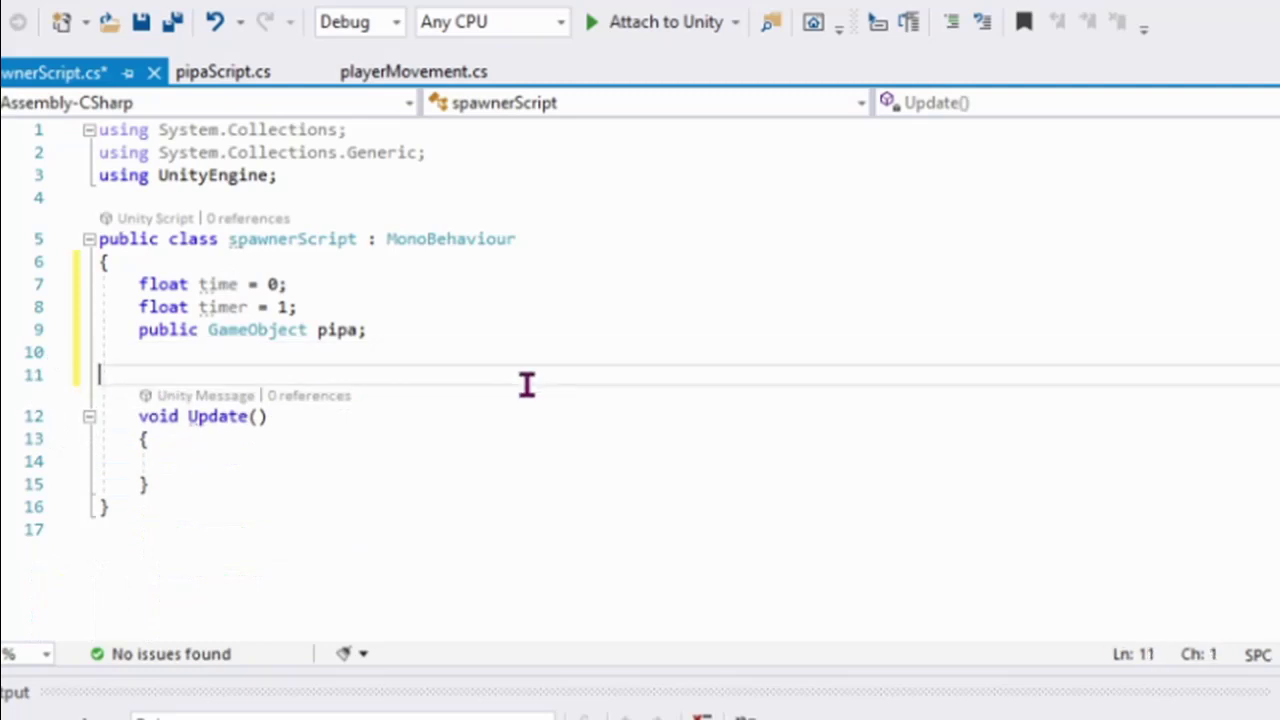
{"action": "key", "text": "BackSpace"}
{"action": "left_click", "coordinate": [251, 438]}
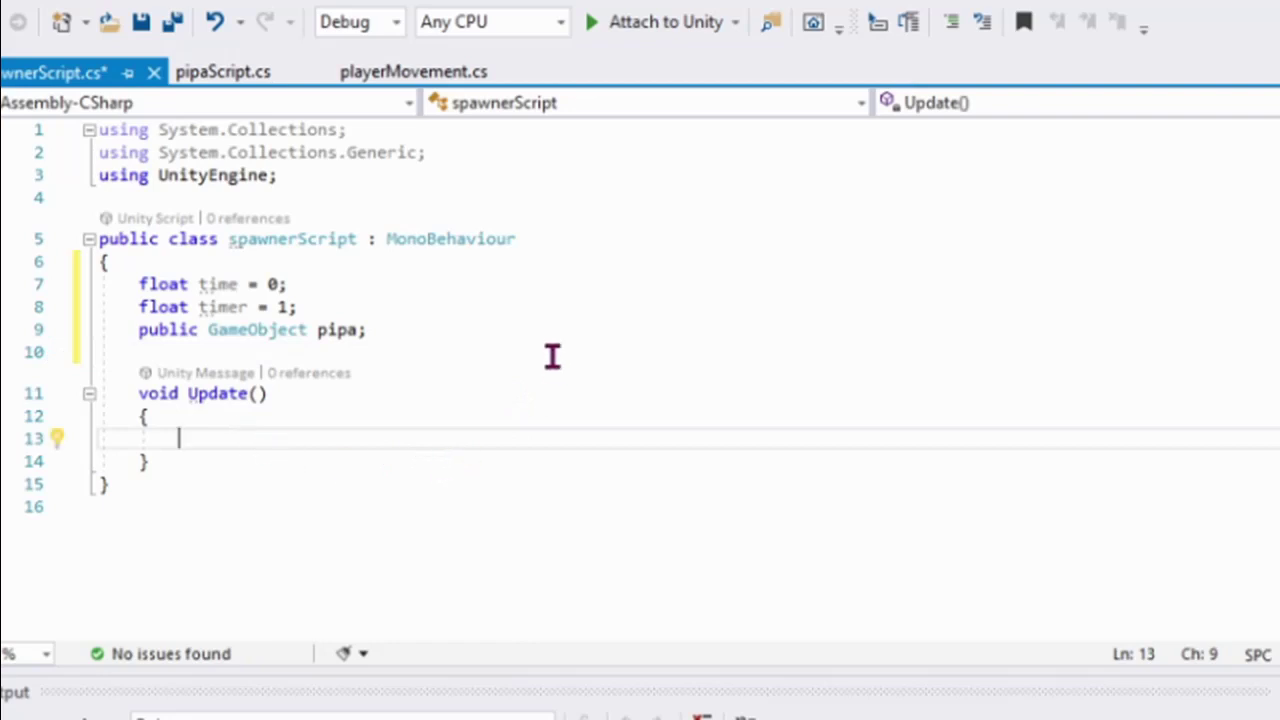
Inside Update, open an if (time <= 0) block and begin Instantiate(pipa, transform.position.
{"action": "type", "text": "if"}
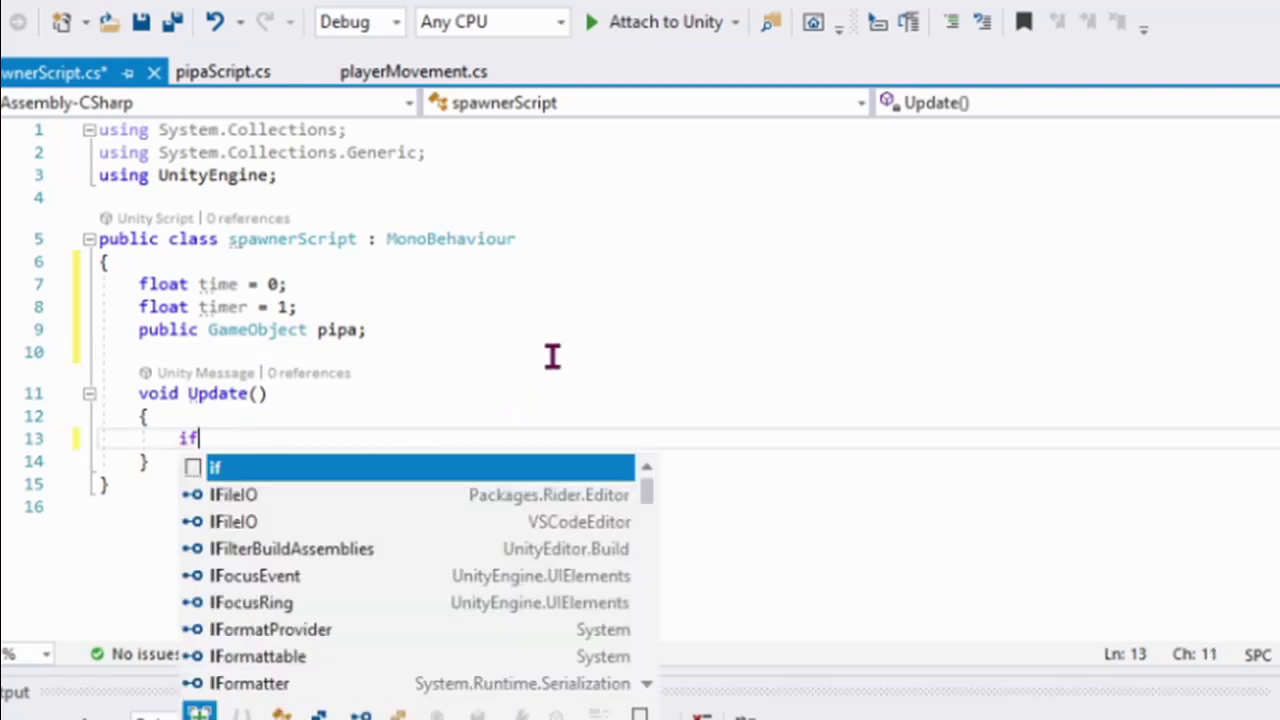
{"action": "key", "text": "BackSpace"}
{"action": "type", "text": "(time"}
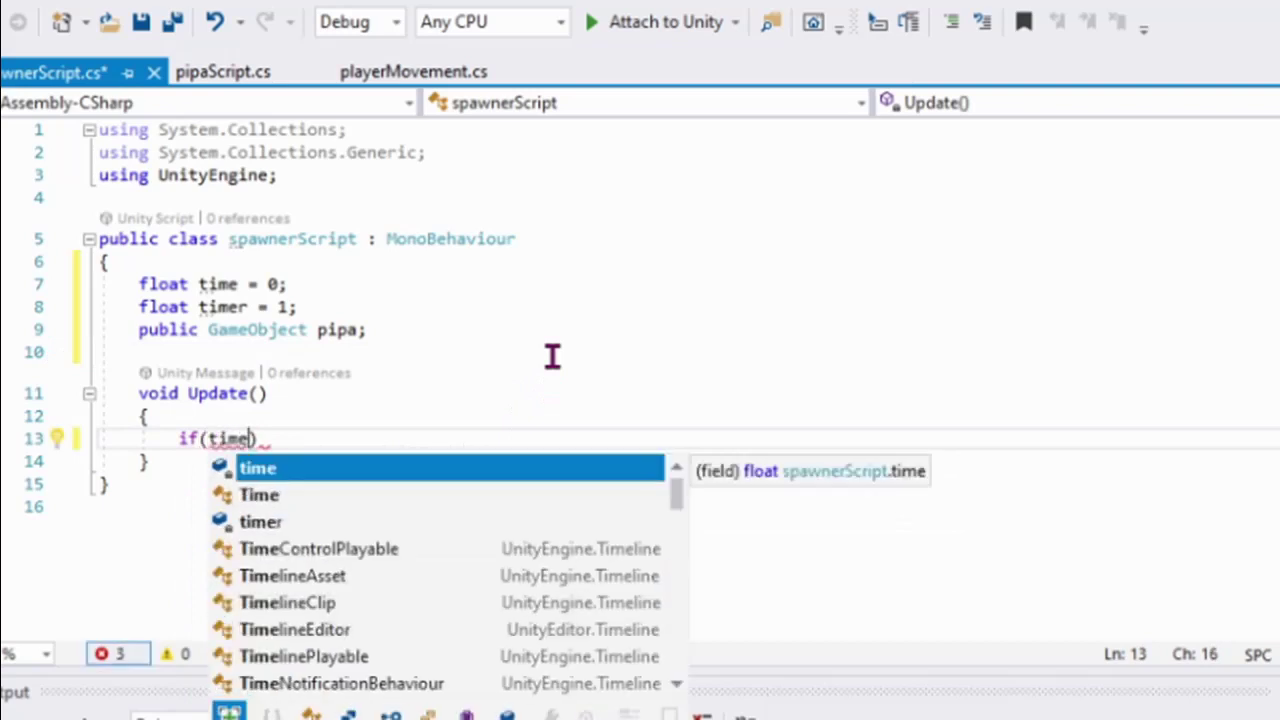
{"action": "type", "text": "<=0)"}
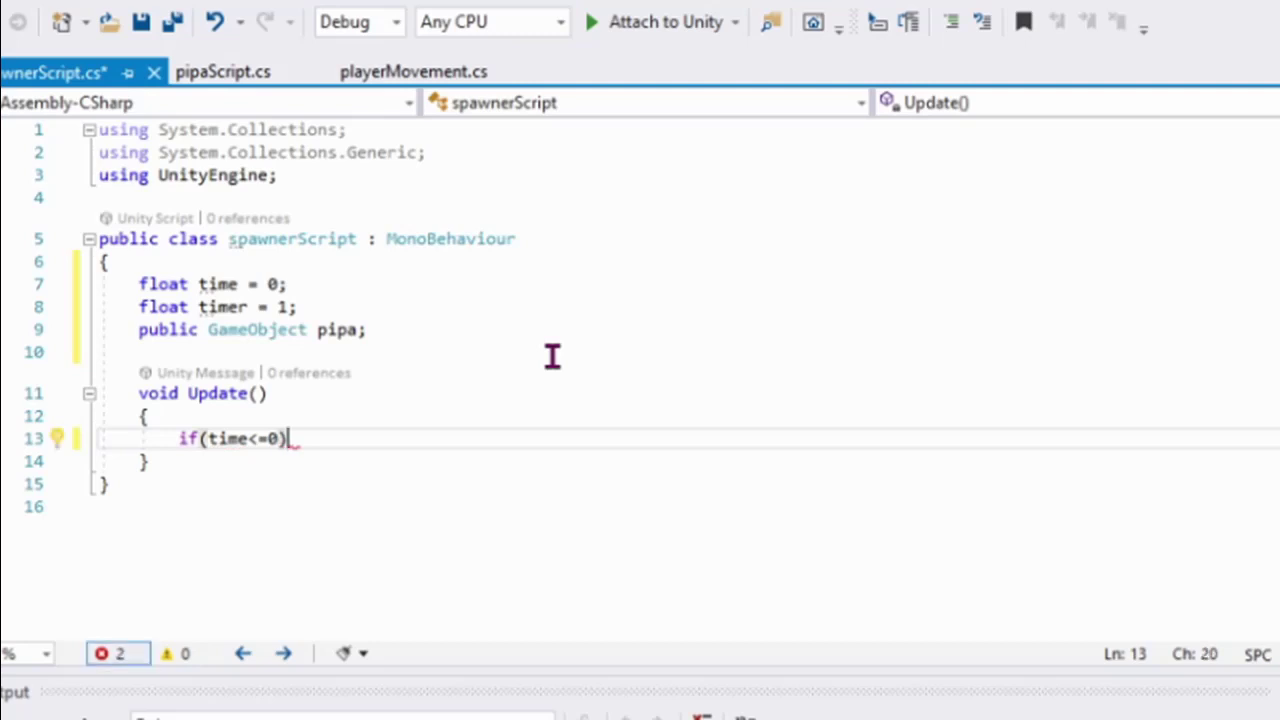
{"action": "type", "text": "{"}
{"action": "key", "text": "Return"}
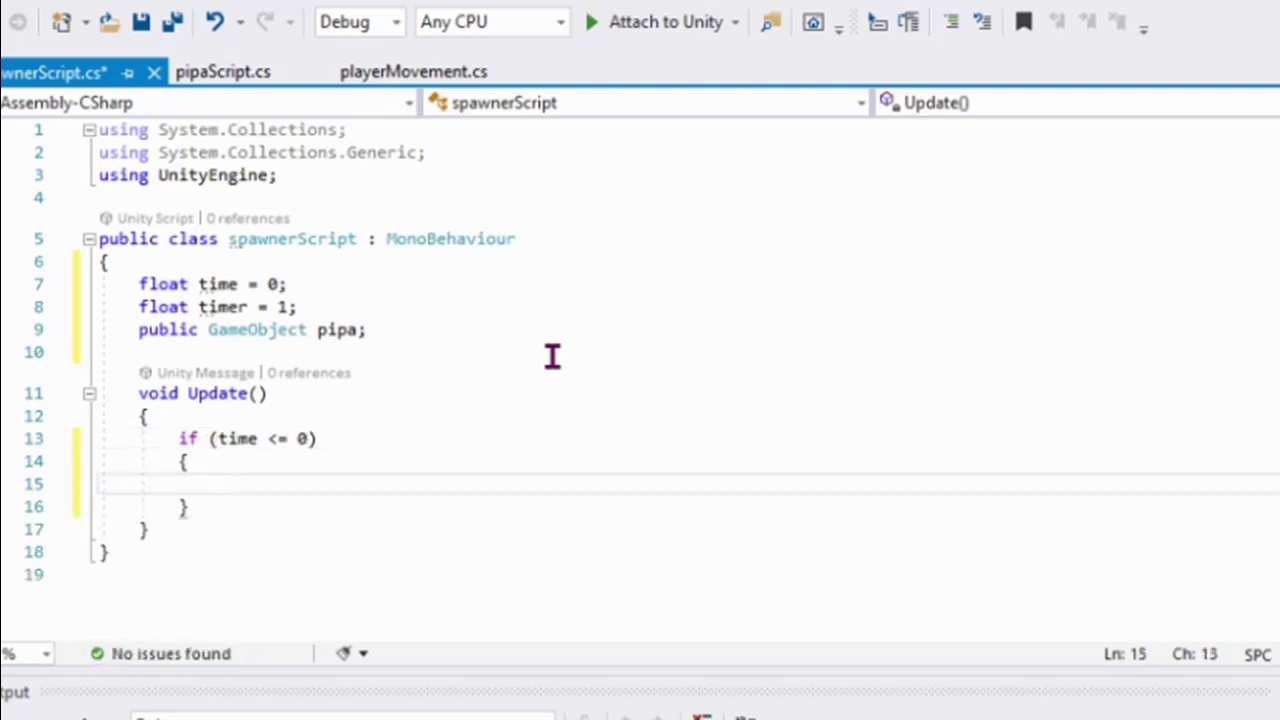
{"action": "type", "text": "Intan"}
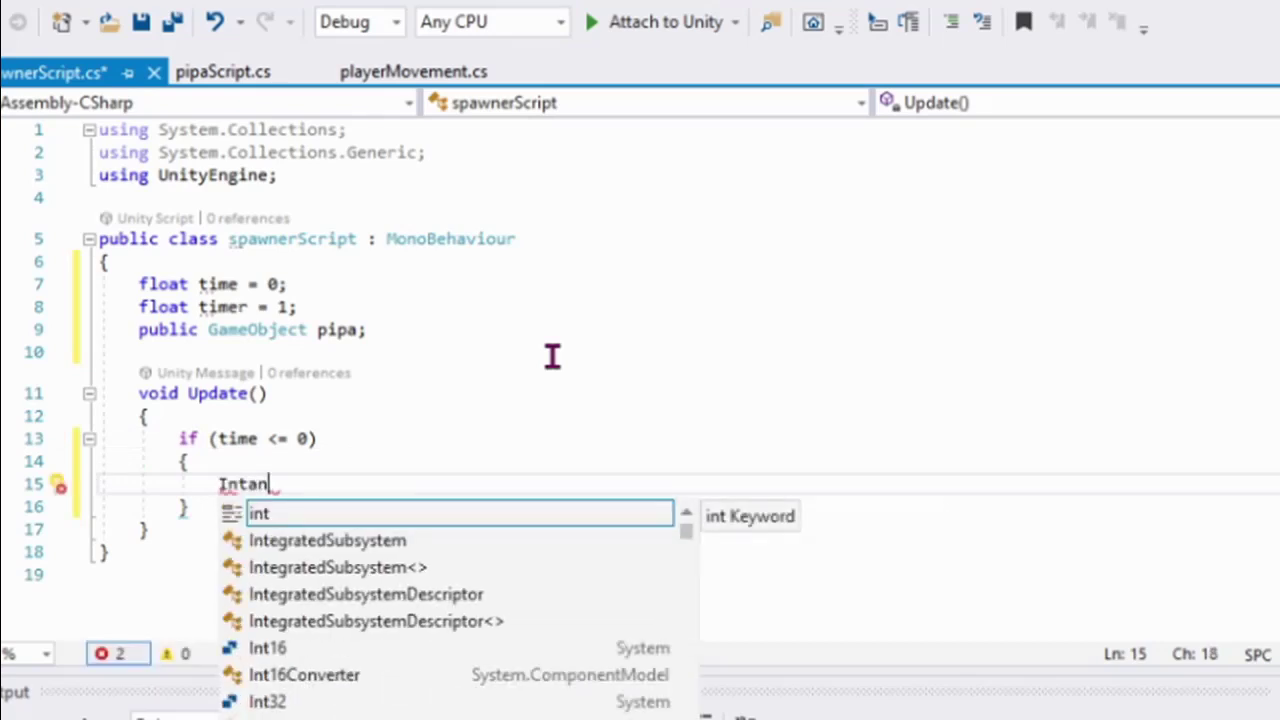
{"action": "key", "text": "BackSpace"}
{"action": "key", "text": "BackSpace"}
{"action": "key", "text": "BackSpace"}
{"action": "key", "text": "BackSpace"}
{"action": "type", "text": "nsta"}
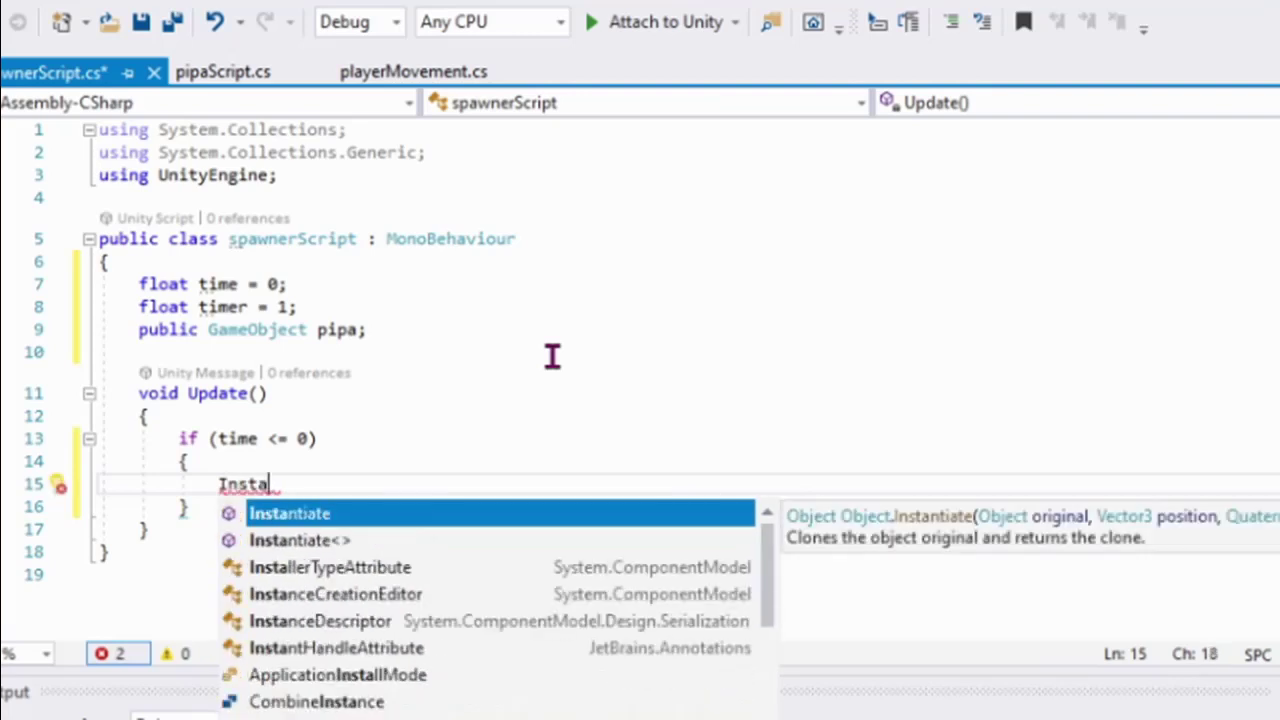
{"action": "key", "text": "Tab"}
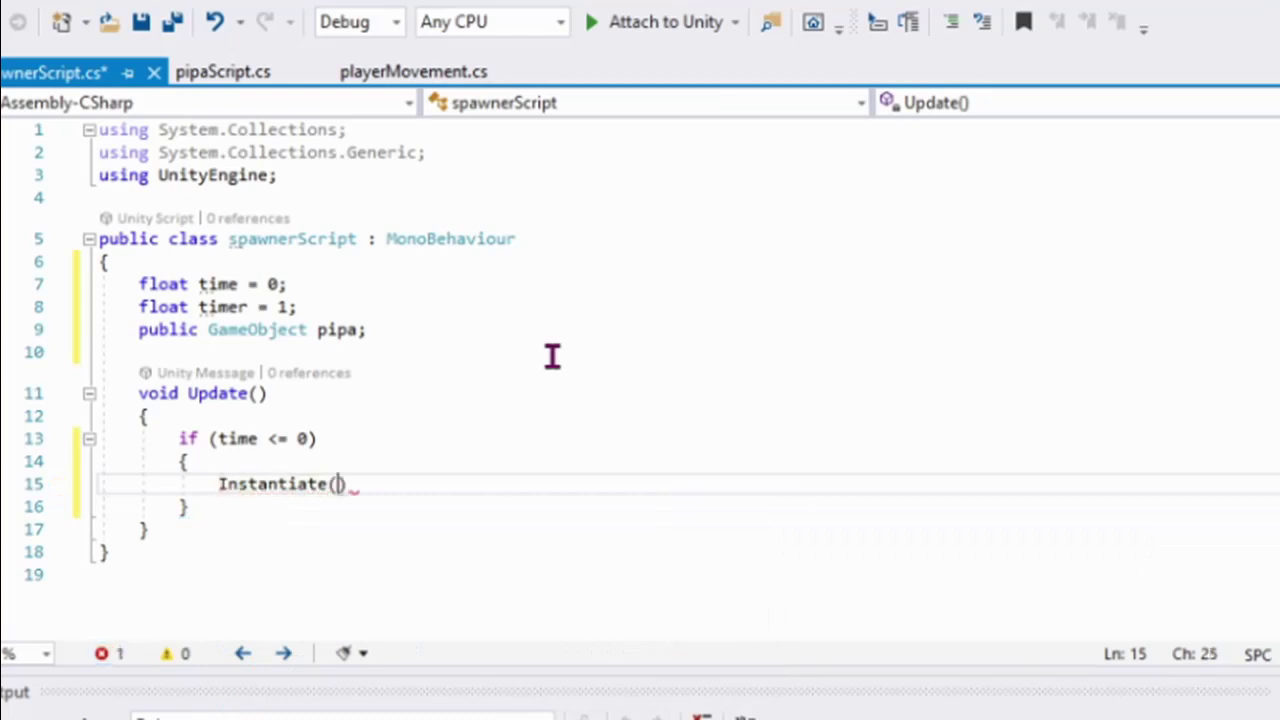
{"action": "type", "text": "(pi"}
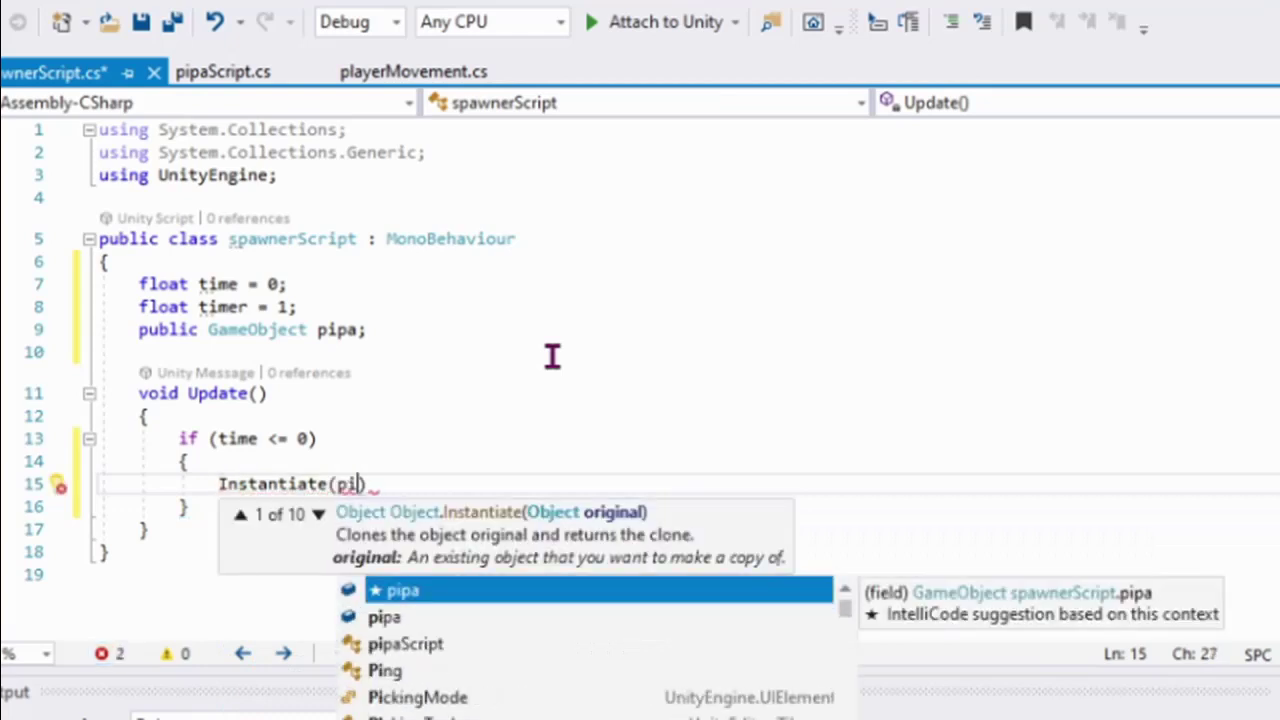
{"action": "key", "text": "Tab"}
{"action": "type", "text": ", "}
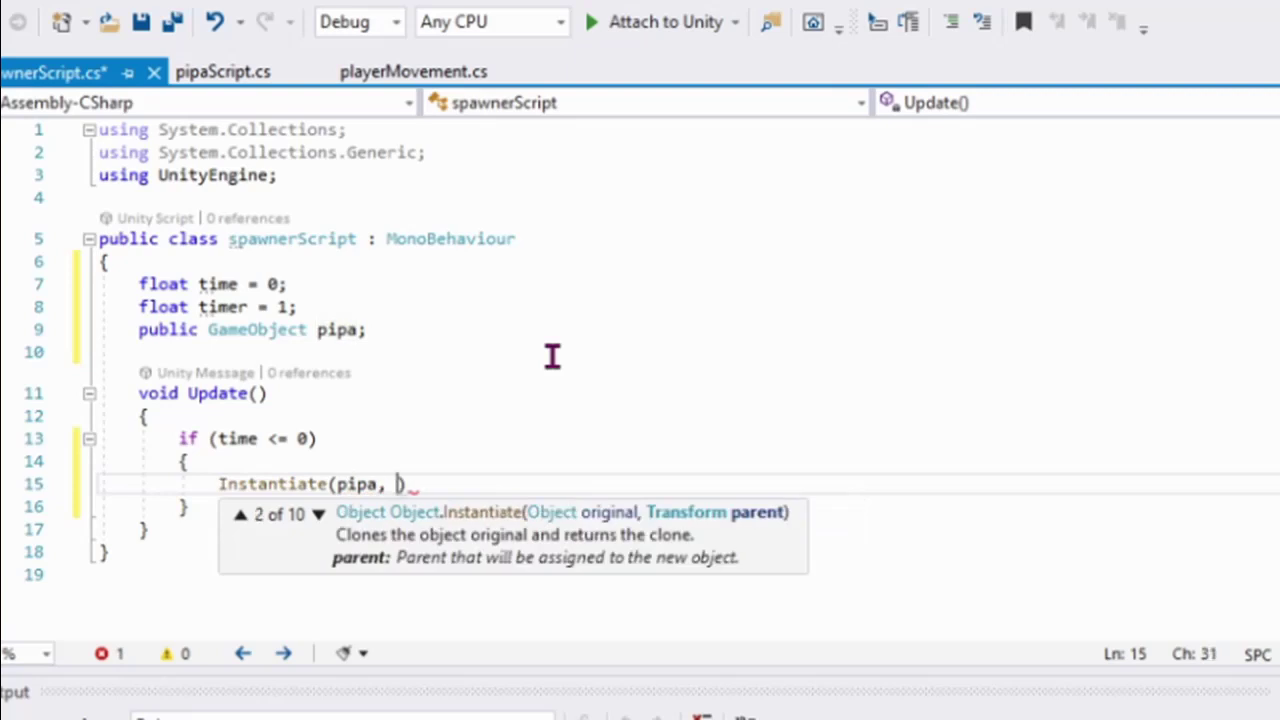
{"action": "type", "text": "tra"}
{"action": "key", "text": "Tab"}
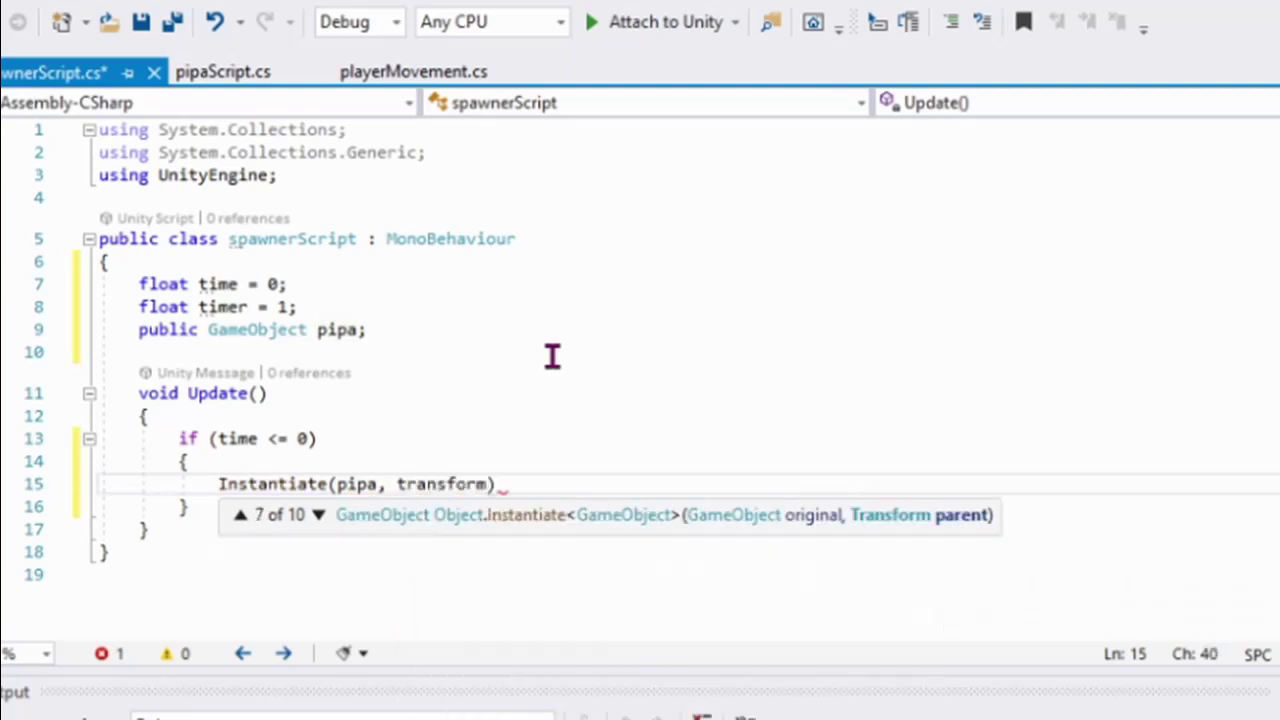
{"action": "type", "text": ".position"}
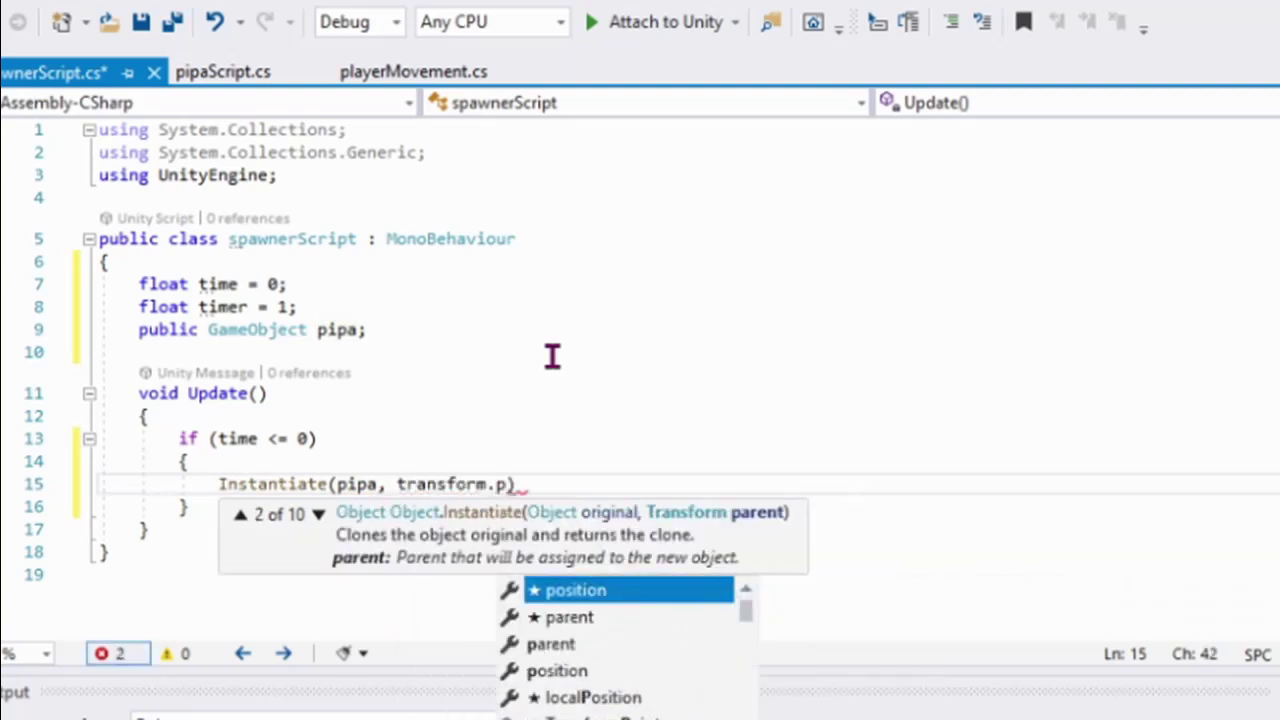
{"action": "key", "text": "Tab"}
Finish the call with quaternion.identity and a semicolon, then start a timer reset line.
{"action": "type", "text": ", qu"}
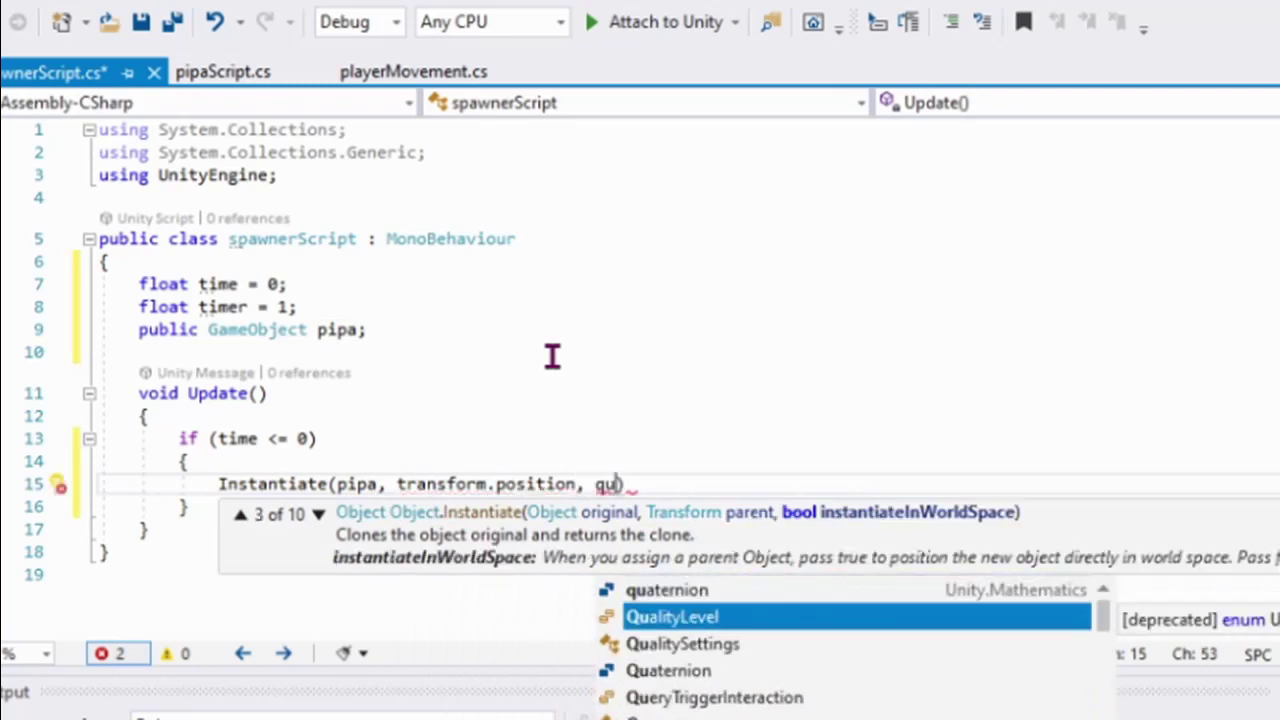
{"action": "key", "text": "Up"}
{"action": "key", "text": "Tab"}
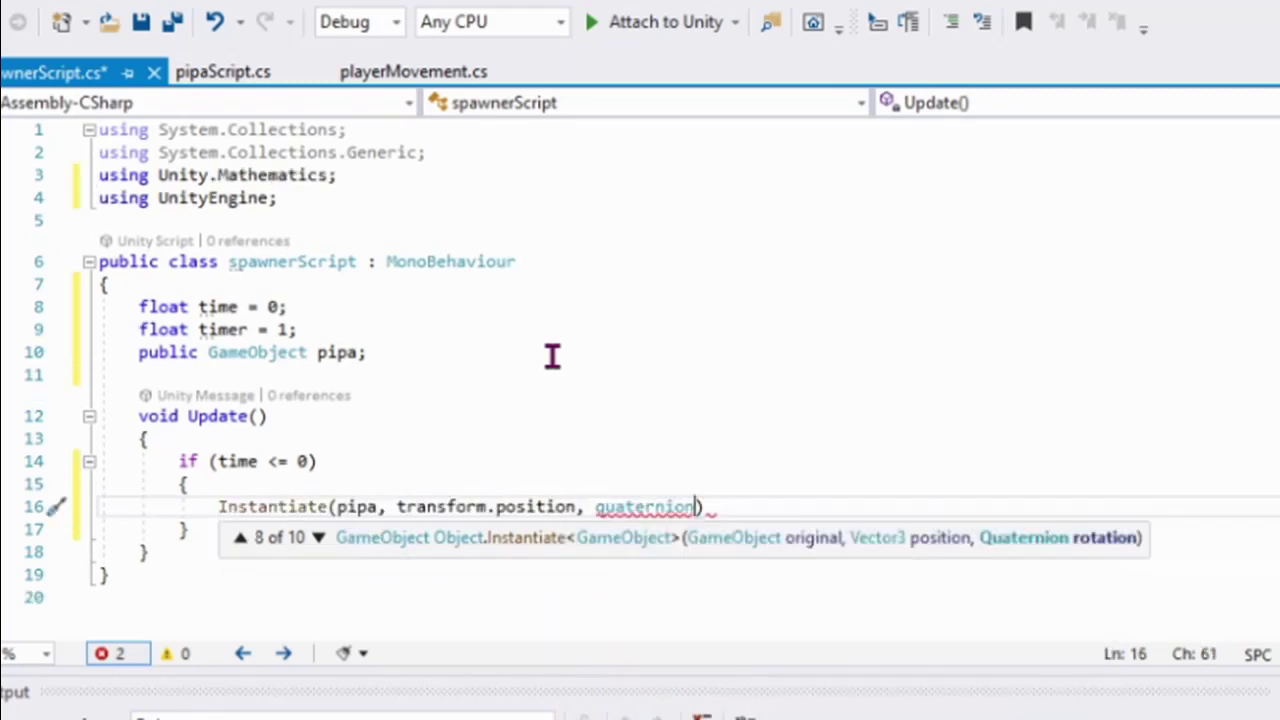
{"action": "type", "text": ".in"}
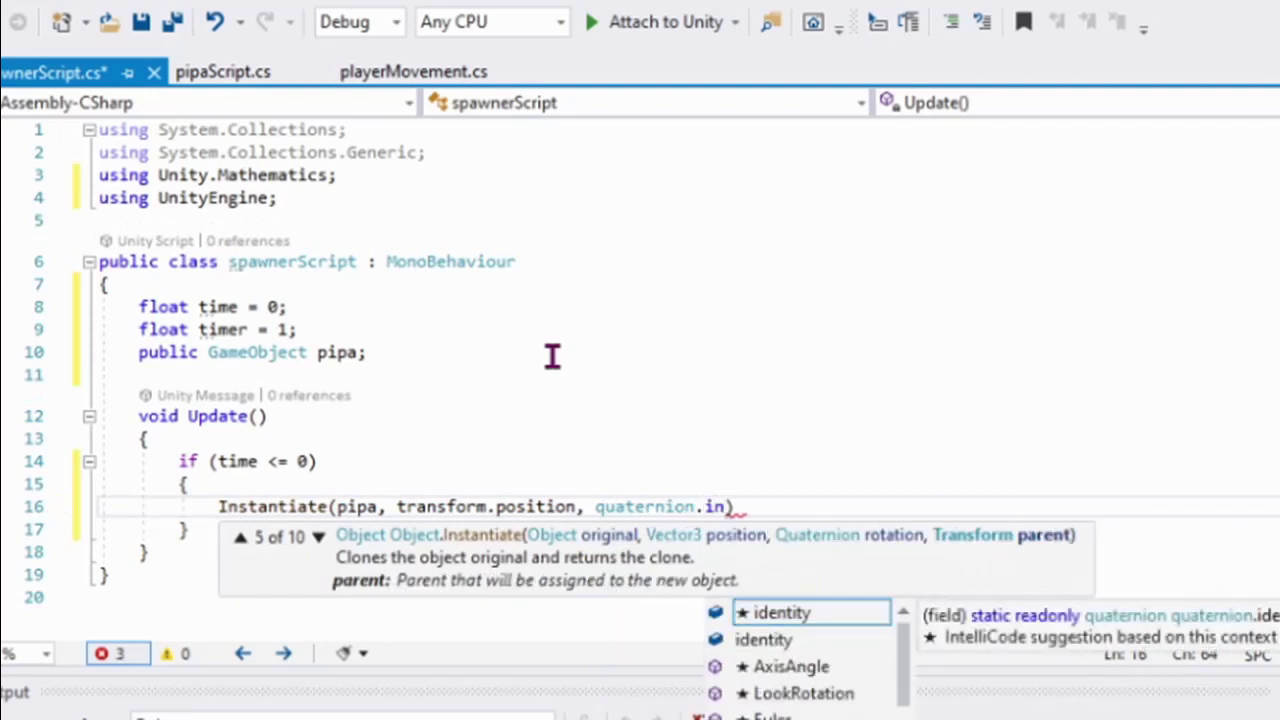
{"action": "key", "text": "Return"}
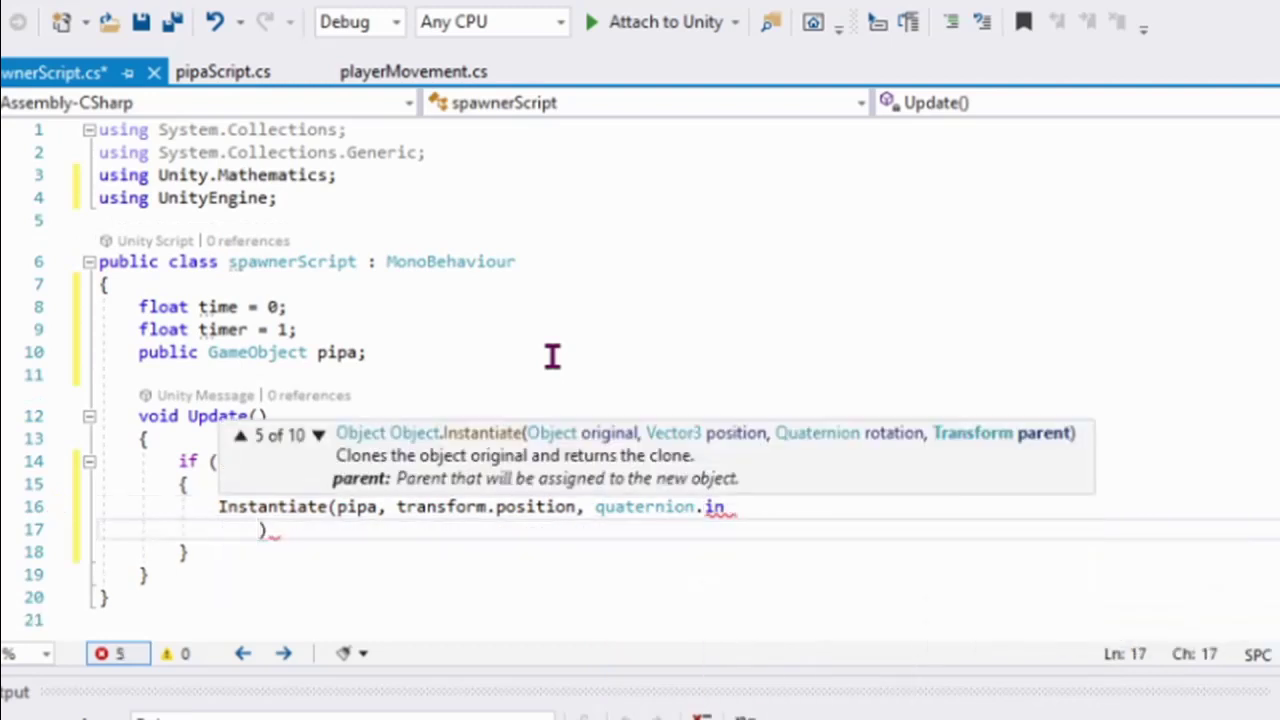
{"action": "type", "text": ")"}
{"action": "key", "text": "BackSpace"}
{"action": "key", "text": "BackSpace"}
{"action": "key", "text": "BackSpace"}
{"action": "key", "text": "BackSpace"}
{"action": "key", "text": "BackSpace"}
{"action": "key", "text": "BackSpace"}
{"action": "key", "text": "BackSpace"}
{"action": "key", "text": "BackSpace"}
{"action": "key", "text": "BackSpace"}
{"action": "key", "text": "BackSpace"}
{"action": "key", "text": "BackSpace"}
{"action": "key", "text": "BackSpace"}
{"action": "key", "text": "BackSpace"}
{"action": "key", "text": "BackSpace"}
{"action": "key", "text": "BackSpace"}
{"action": "key", "text": "BackSpace"}
{"action": "key", "text": "BackSpace"}
{"action": "type", "text": ".i"}
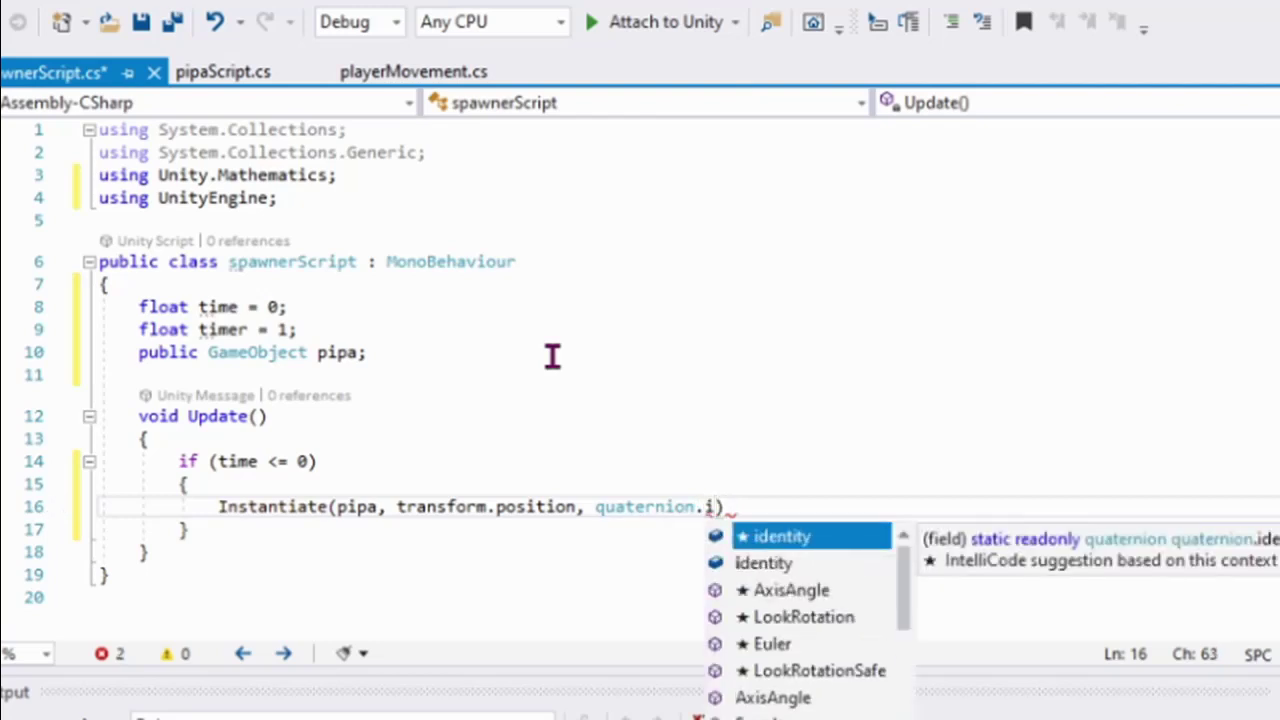
{"action": "key", "text": "Tab"}
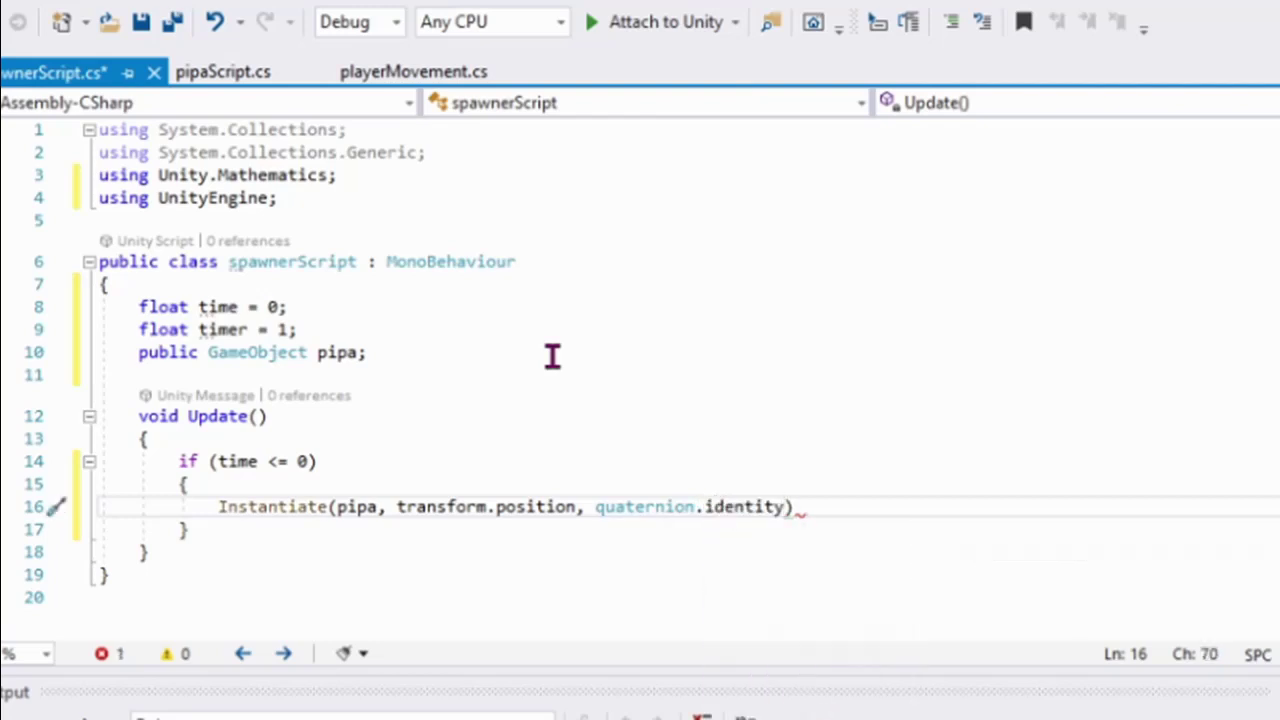
{"action": "key", "text": "Down"}
{"action": "key", "text": "Home"}
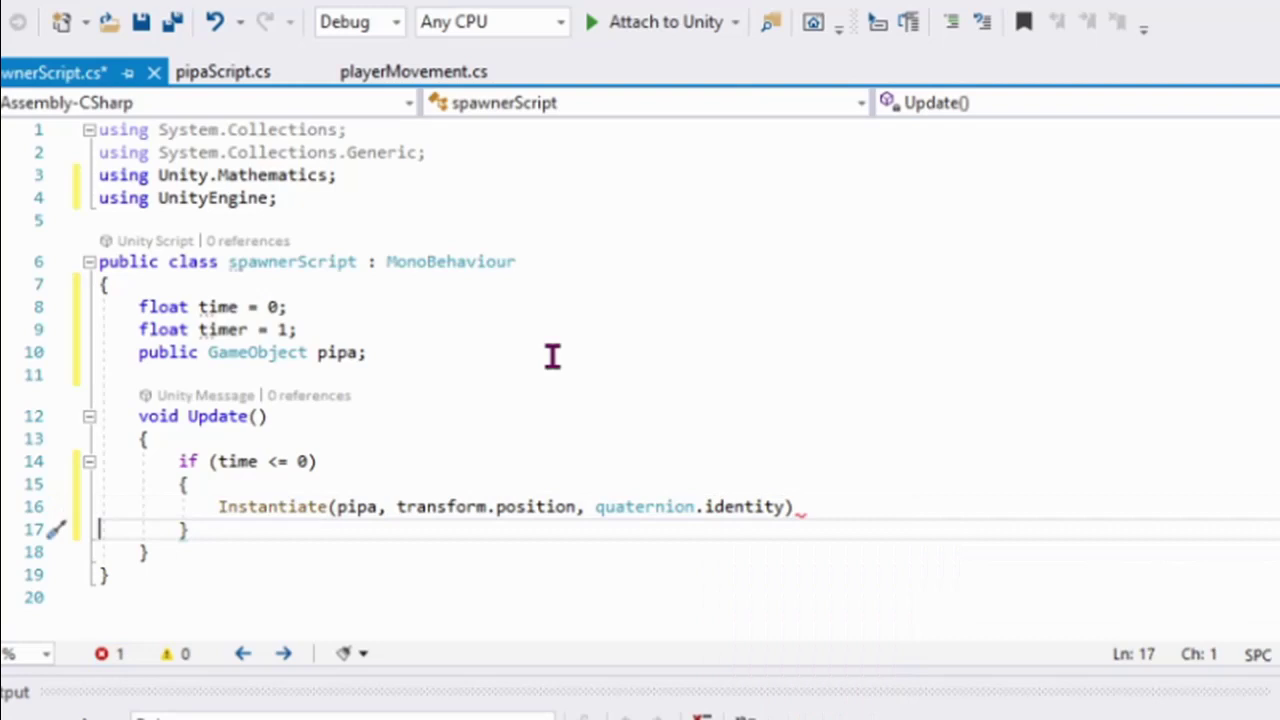
{"action": "key", "text": "Left"}
{"action": "type", "text": ";"}
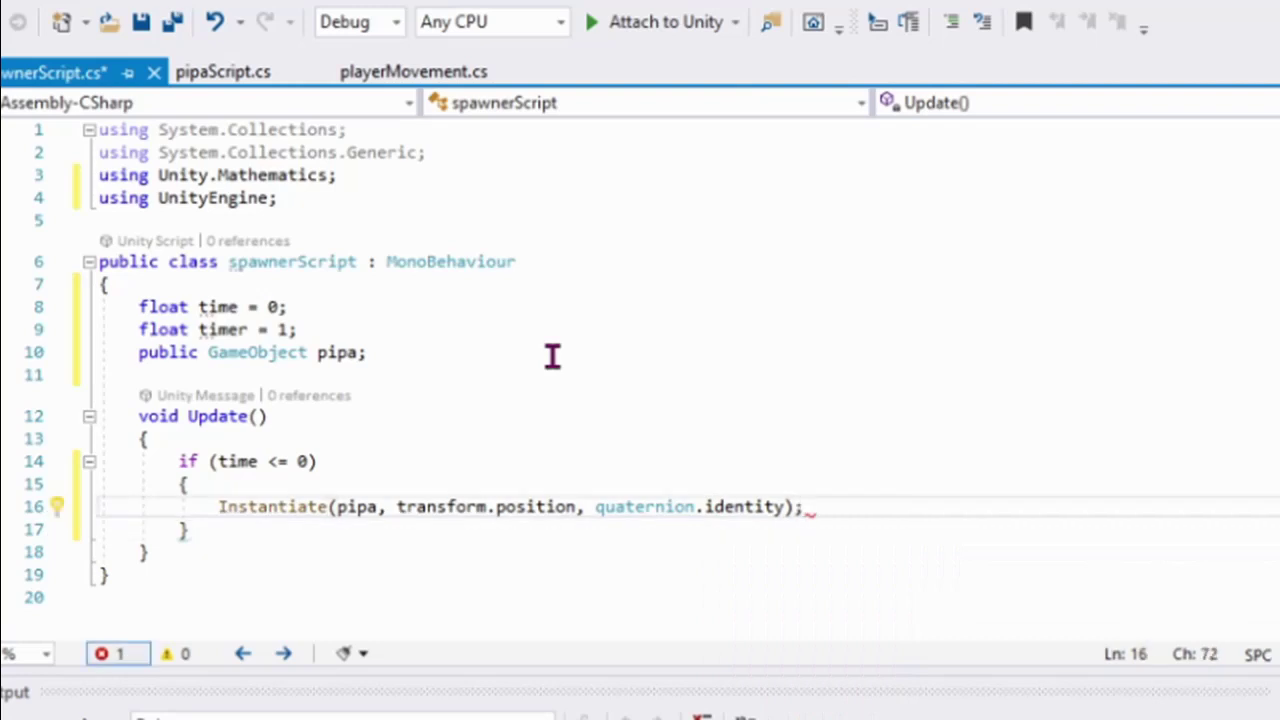
{"action": "key", "text": "Return"}
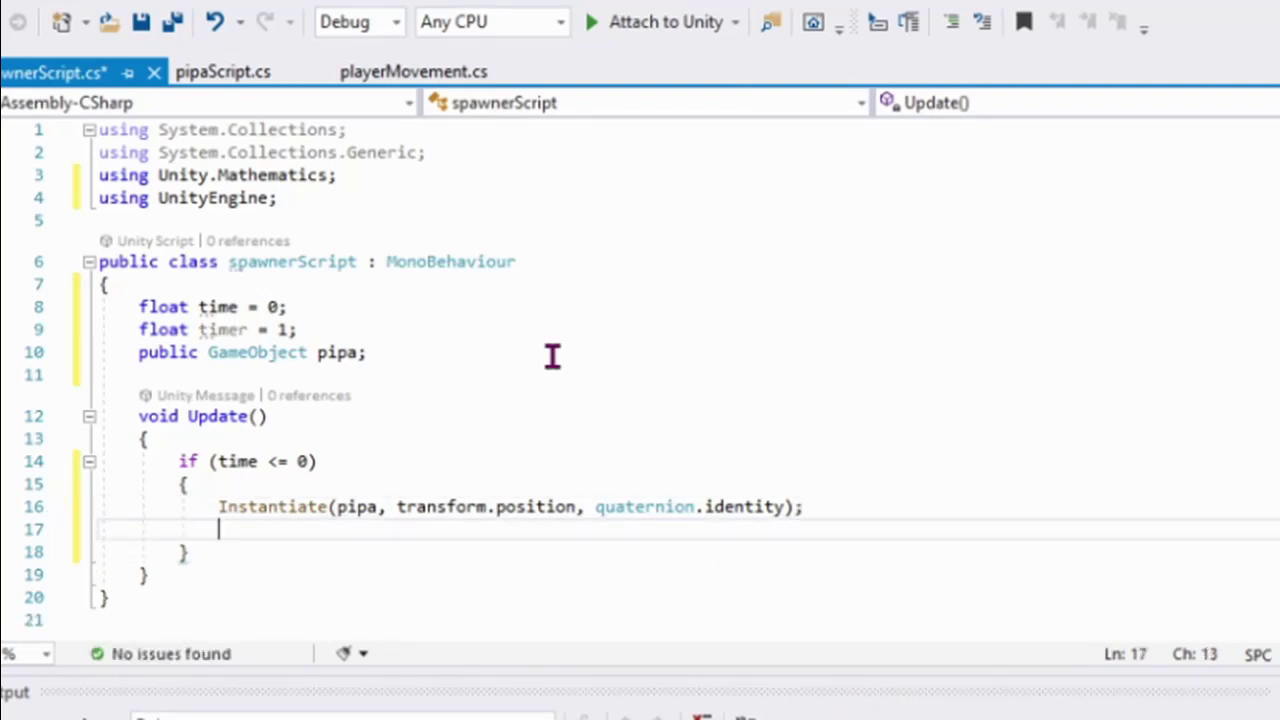
{"action": "type", "text": "timer = tim"}
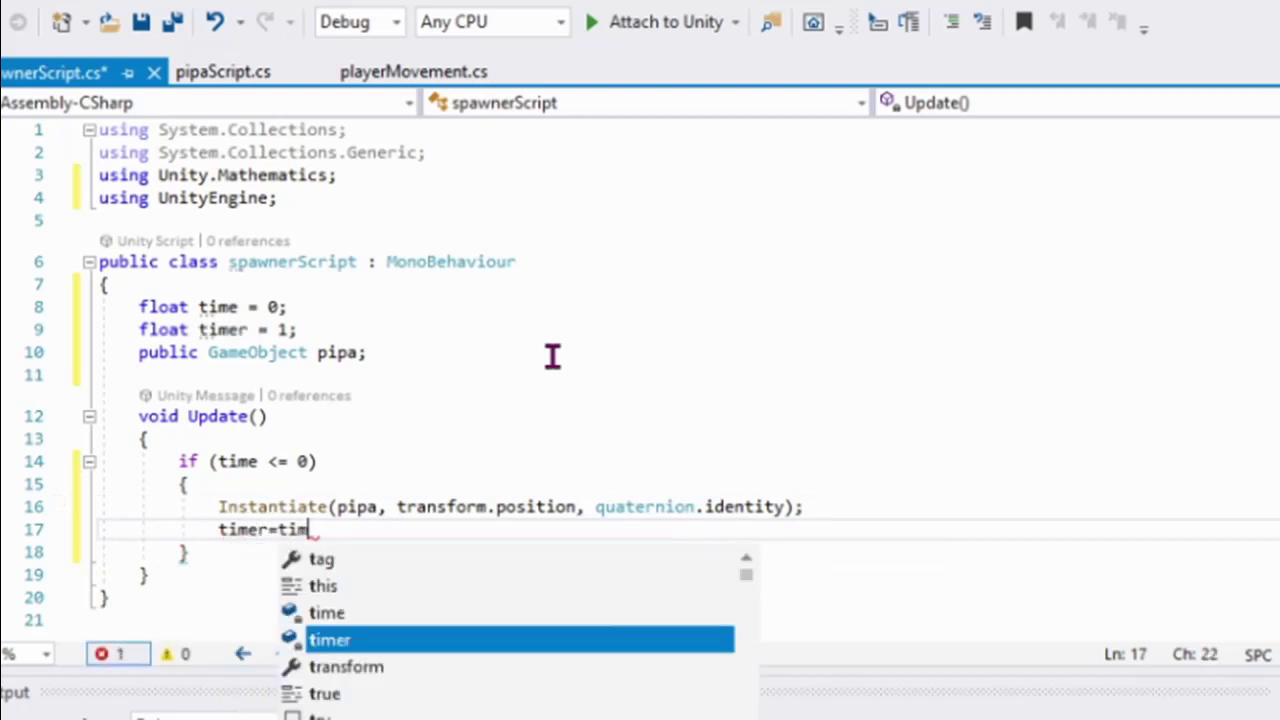
{"action": "type", "text": "er;"}
Correct the reset to time = timer and add an else block after the if.
{"action": "key", "text": "Left"}
{"action": "key", "text": "Left"}
{"action": "key", "text": "Left"}
{"action": "key", "text": "Left"}
{"action": "key", "text": "Left"}
{"action": "key", "text": "Left"}
{"action": "key", "text": "Left"}
{"action": "key", "text": "Left"}
{"action": "key", "text": "BackSpace"}
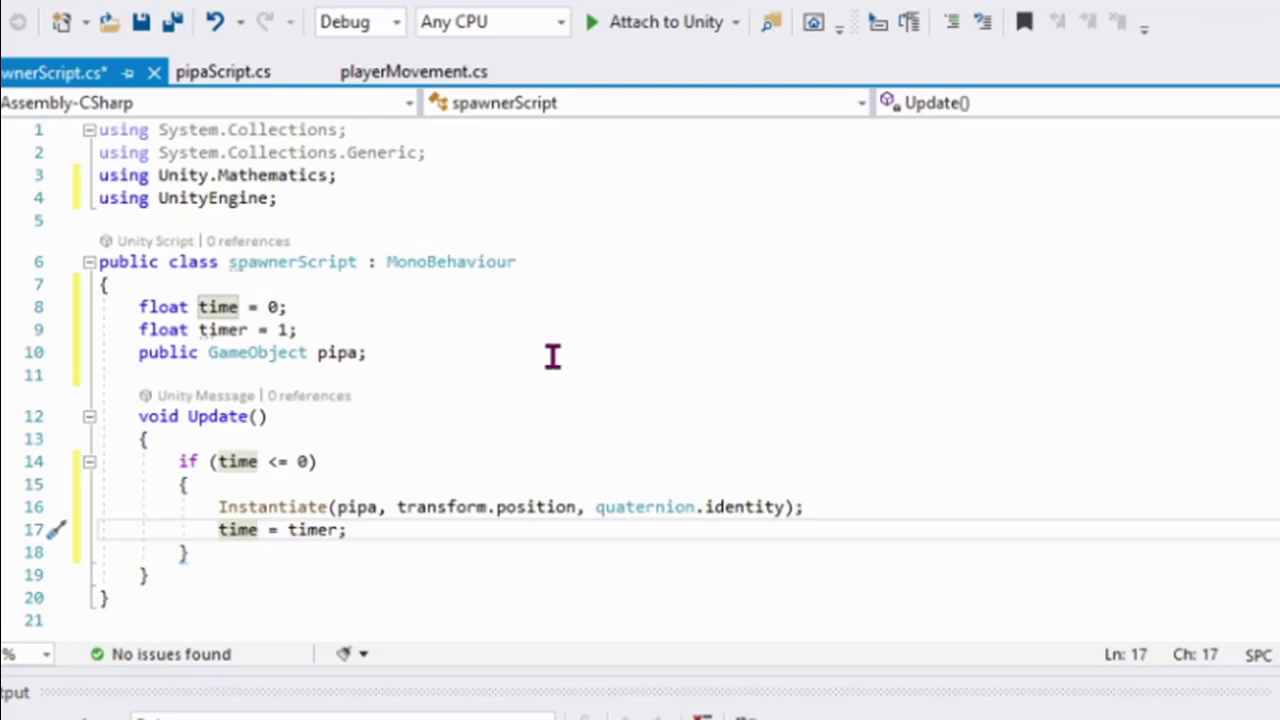
{"action": "key", "text": "Down"}
{"action": "key", "text": "Return"}
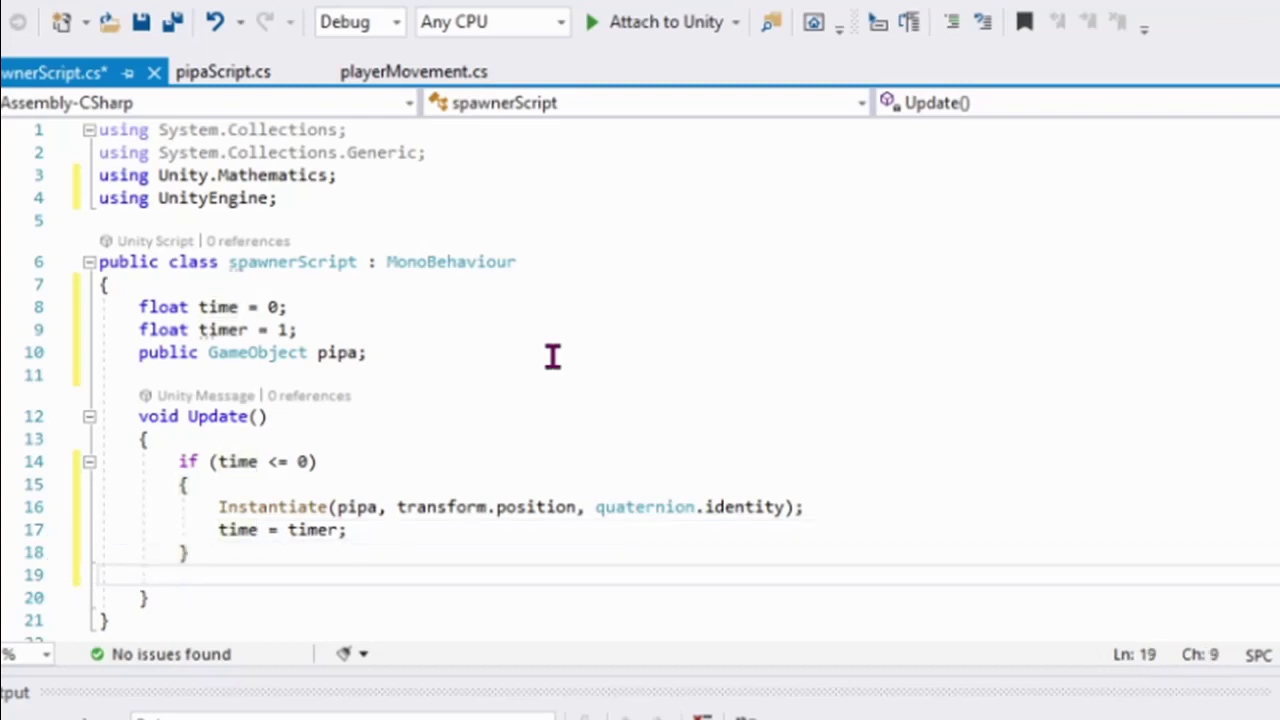
{"action": "type", "text": "er"}
{"action": "key", "text": "BackSpace"}
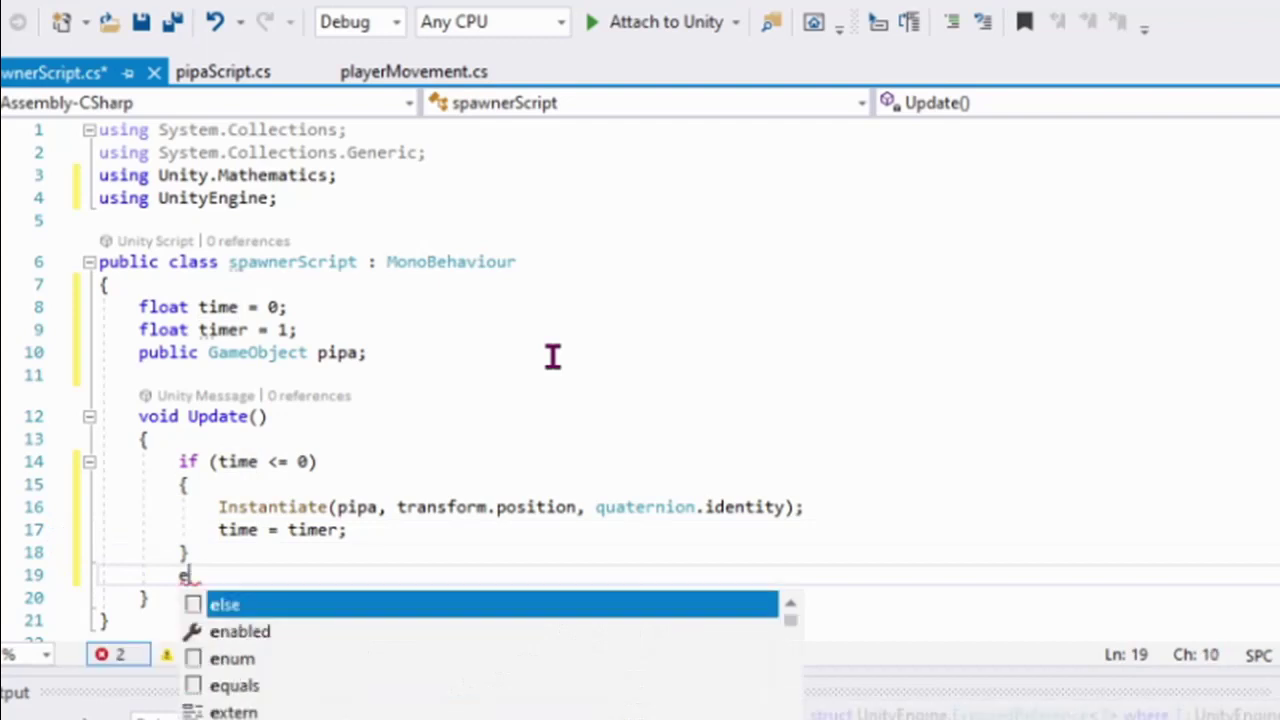
{"action": "type", "text": "le"}
{"action": "key", "text": "BackSpace"}
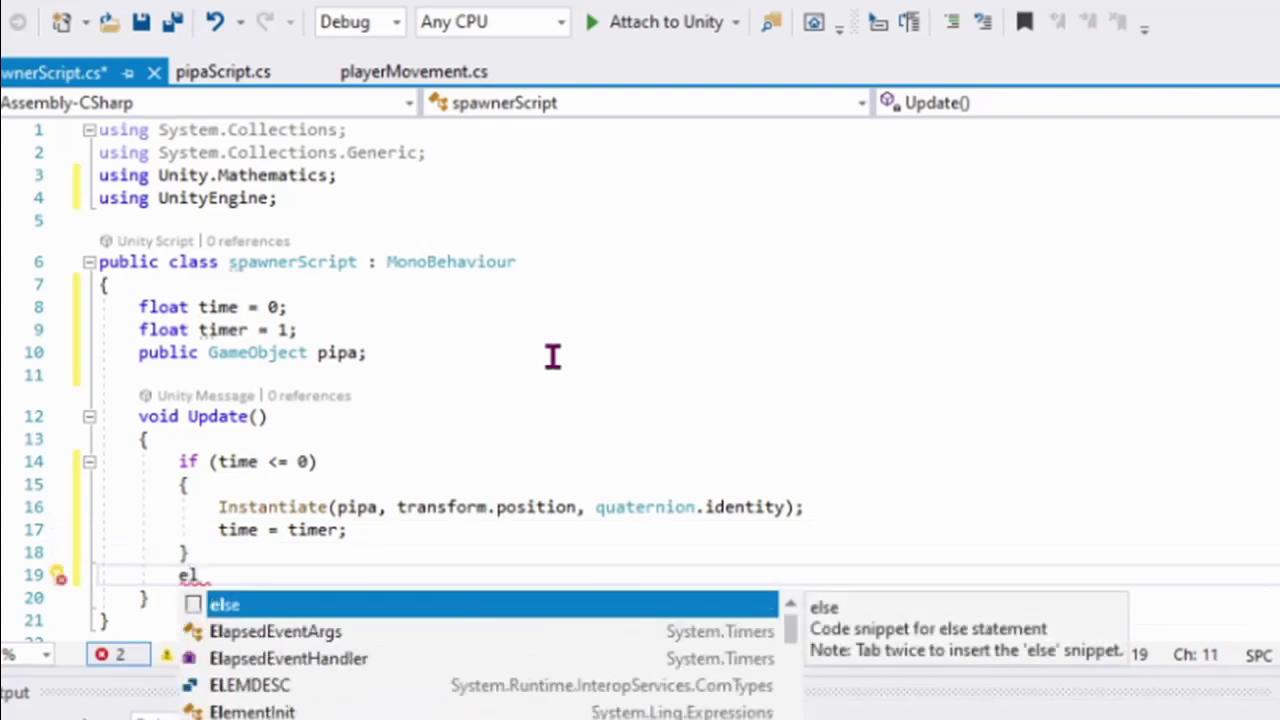
{"action": "key", "text": "Tab"}
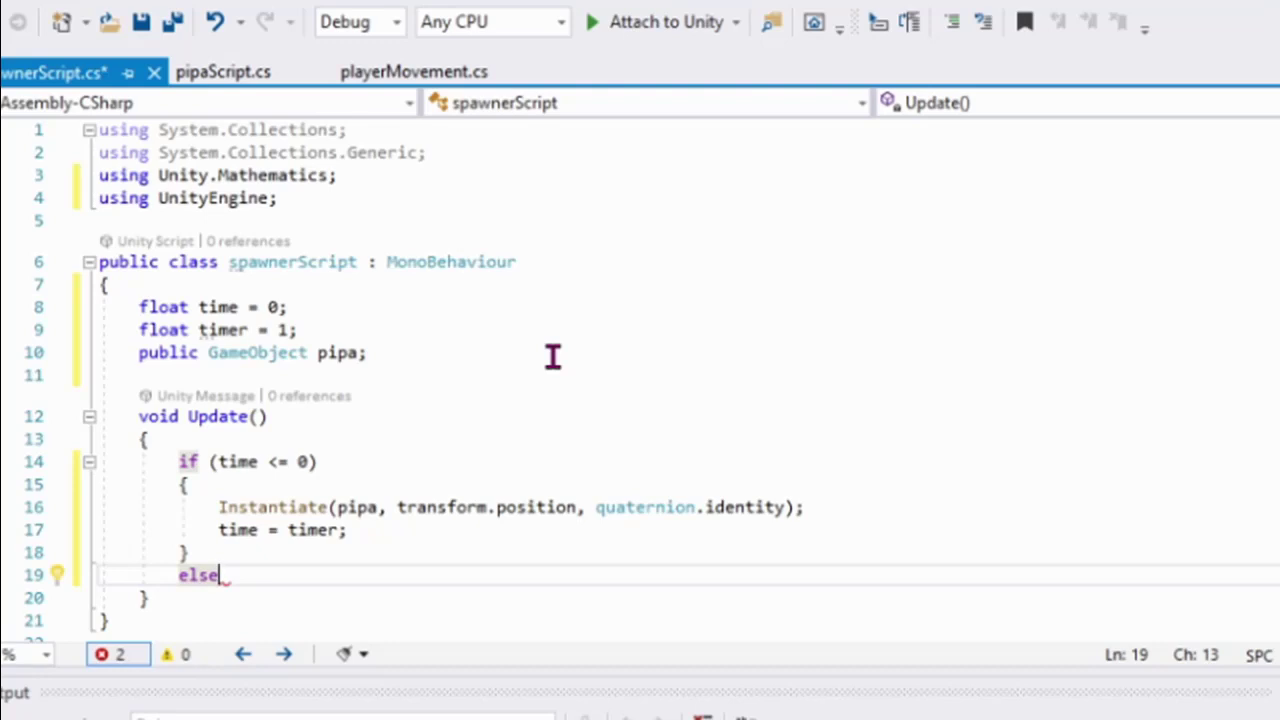
{"action": "key", "text": "Return"}
{"action": "type", "text": "{"}
{"action": "key", "text": "Return"}
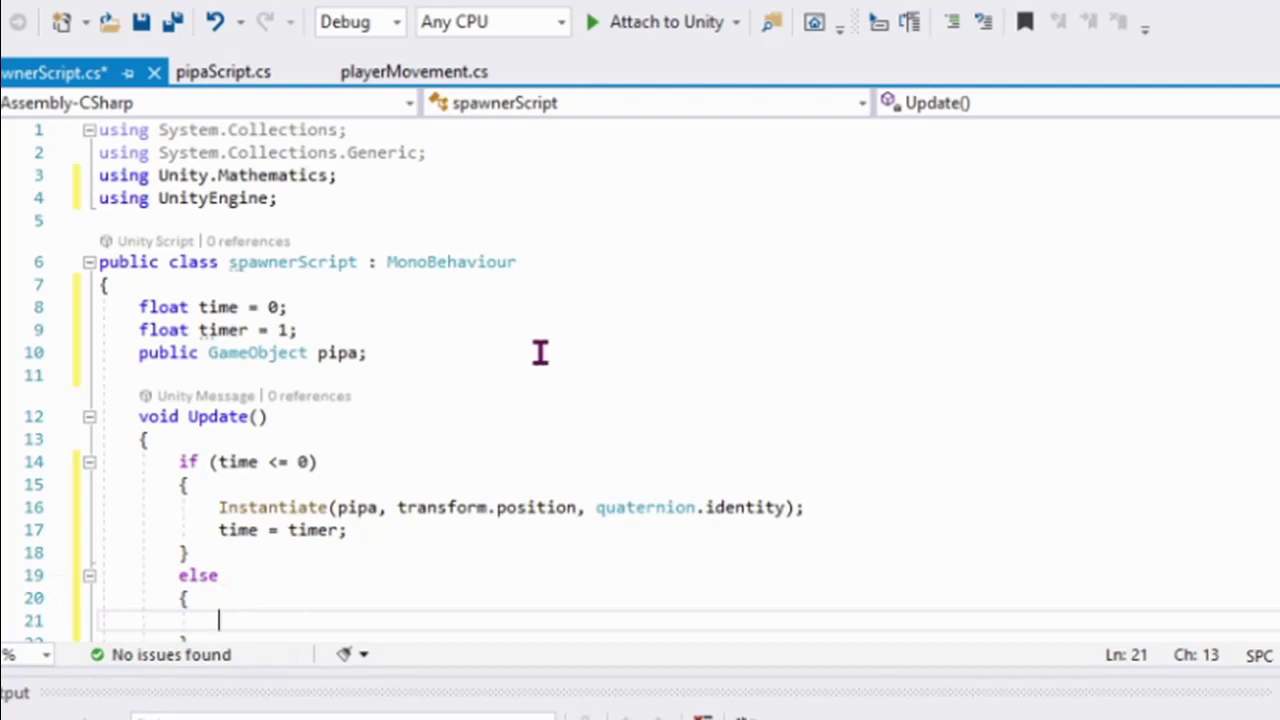
Inside the else block, write time -= Time.deltaTime;.
{"action": "scroll", "coordinate": [527, 404], "scroll_direction": "down", "scroll_amount": 2}
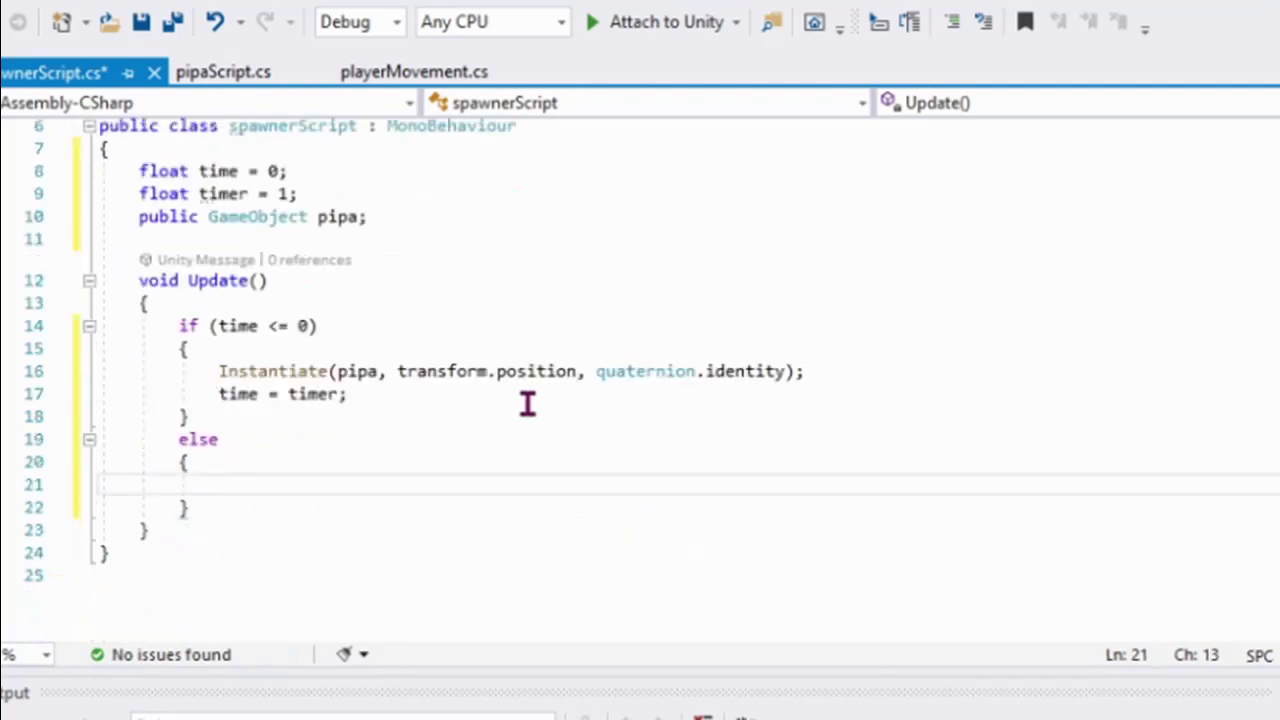
{"action": "type", "text": "time"}
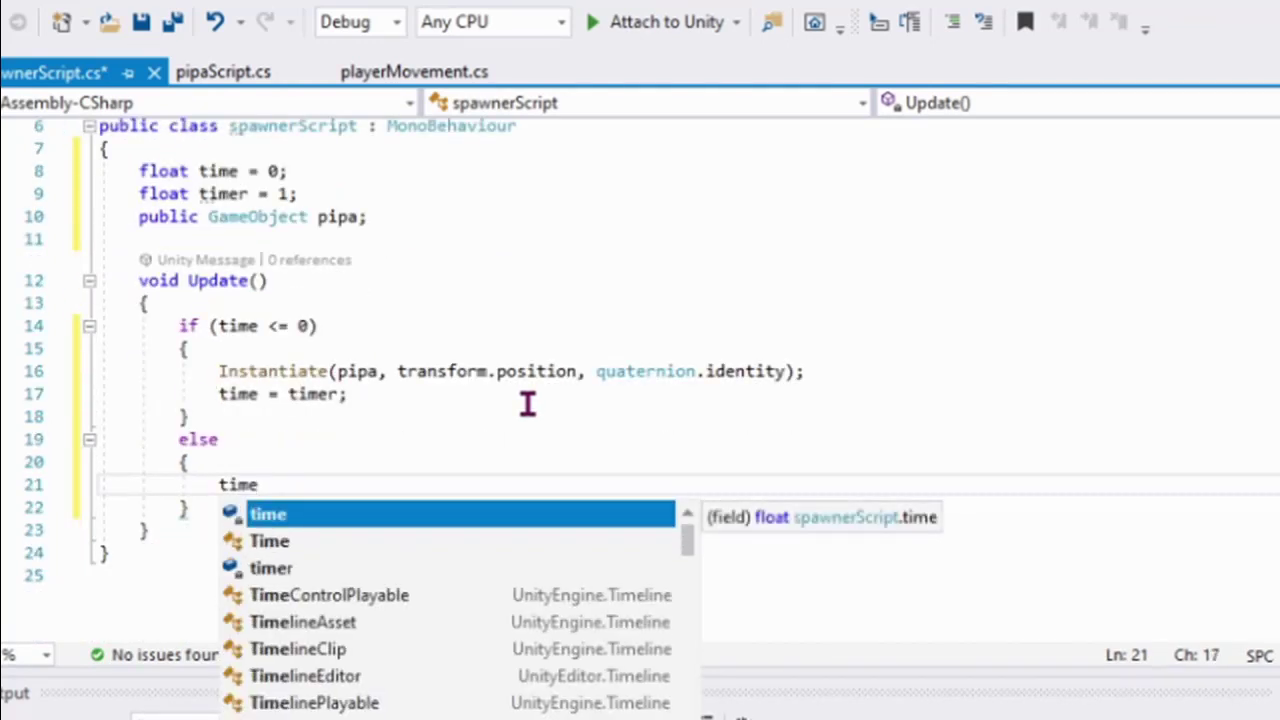
{"action": "type", "text": " -="}
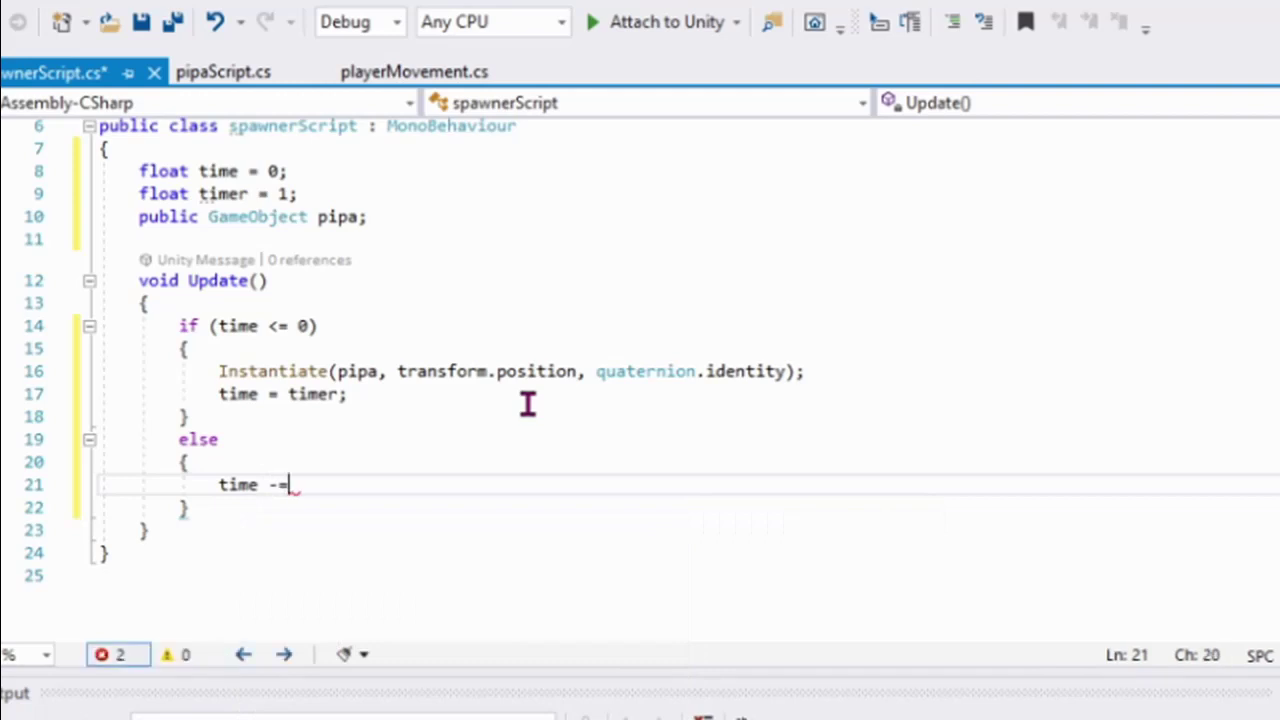
{"action": "type", "text": " time."}
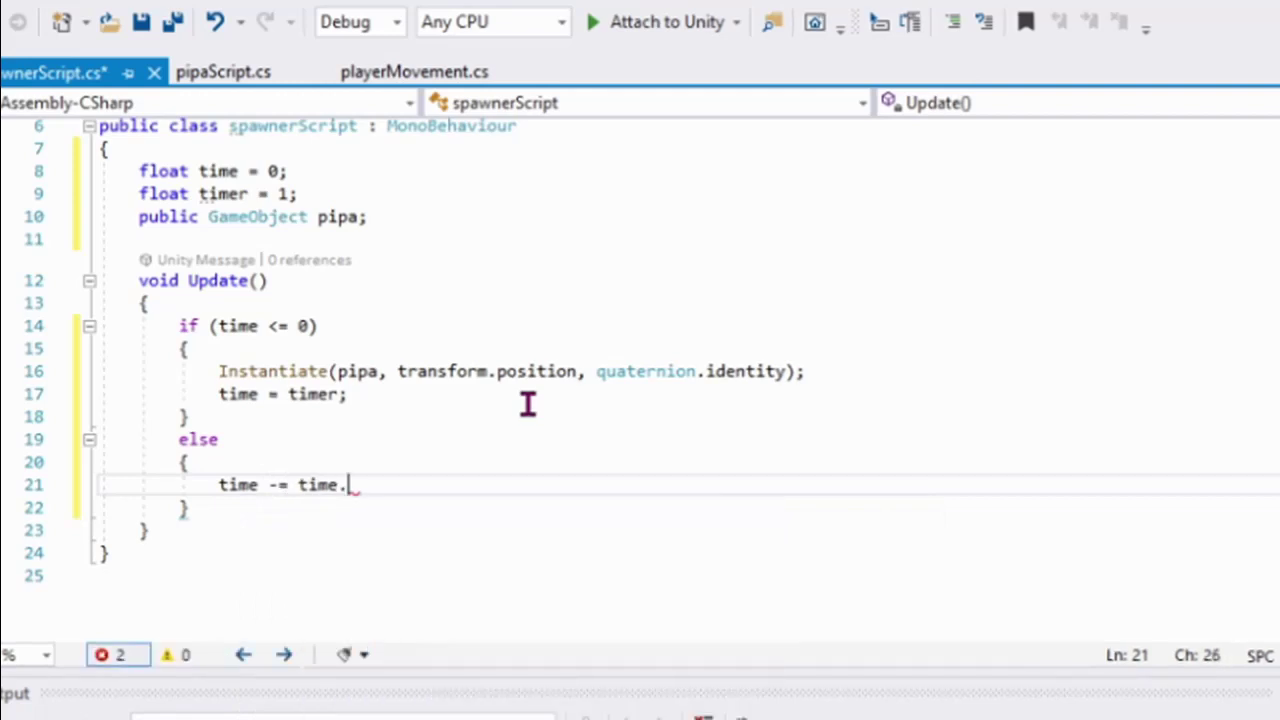
{"action": "type", "text": "delta"}
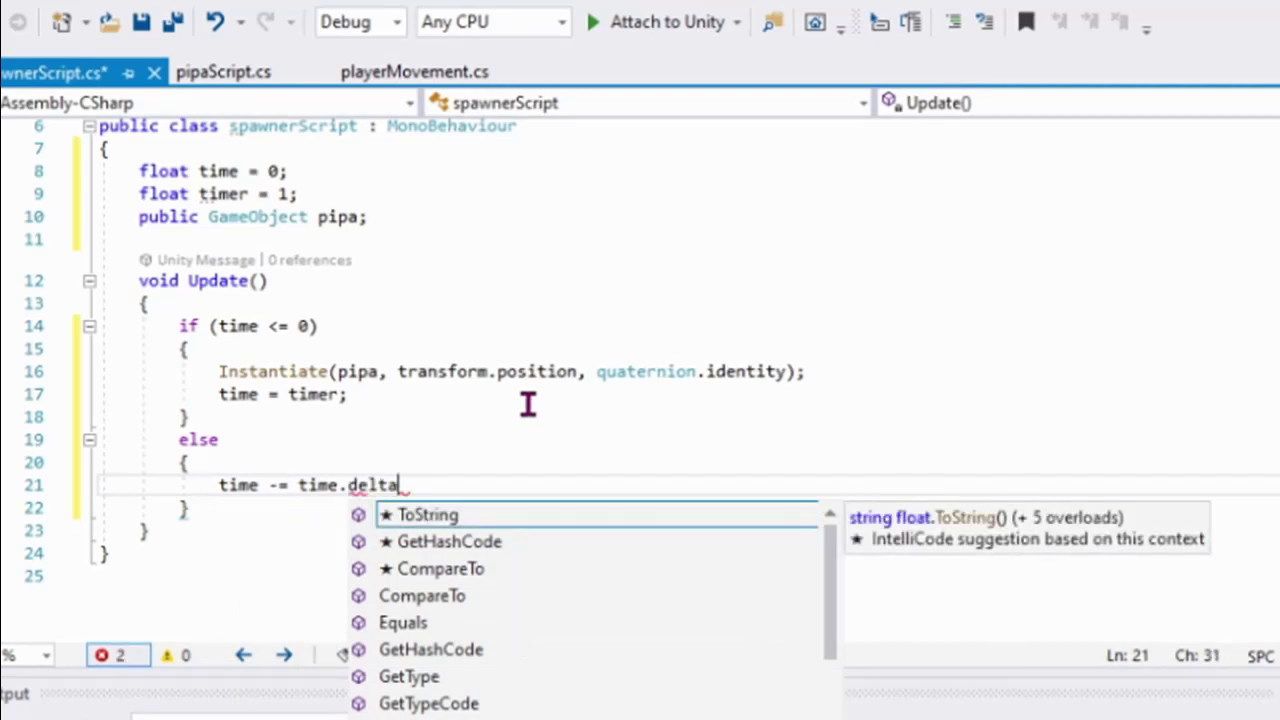
{"action": "key", "text": "BackSpace"}
{"action": "key", "text": "BackSpace"}
{"action": "key", "text": "BackSpace"}
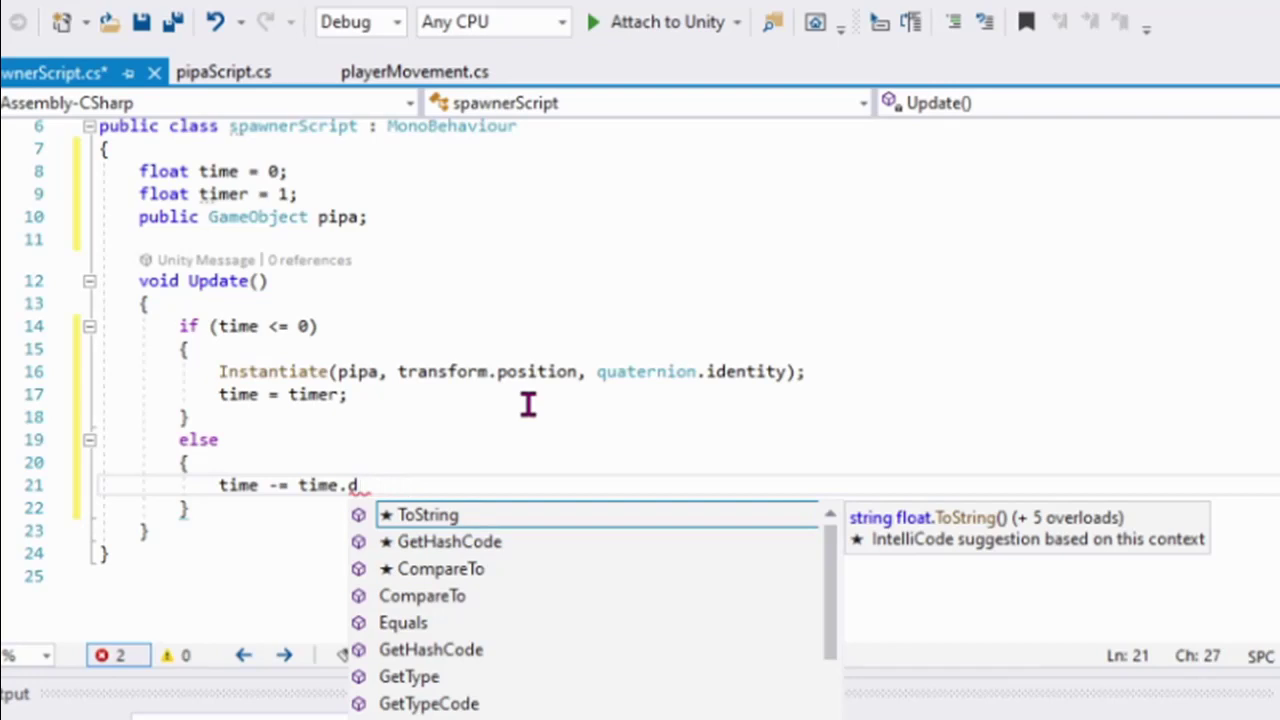
{"action": "key", "text": "BackSpace"}
{"action": "key", "text": "BackSpace"}
{"action": "key", "text": "BackSpace"}
{"action": "key", "text": "BackSpace"}
{"action": "key", "text": "BackSpace"}
{"action": "key", "text": "BackSpace"}
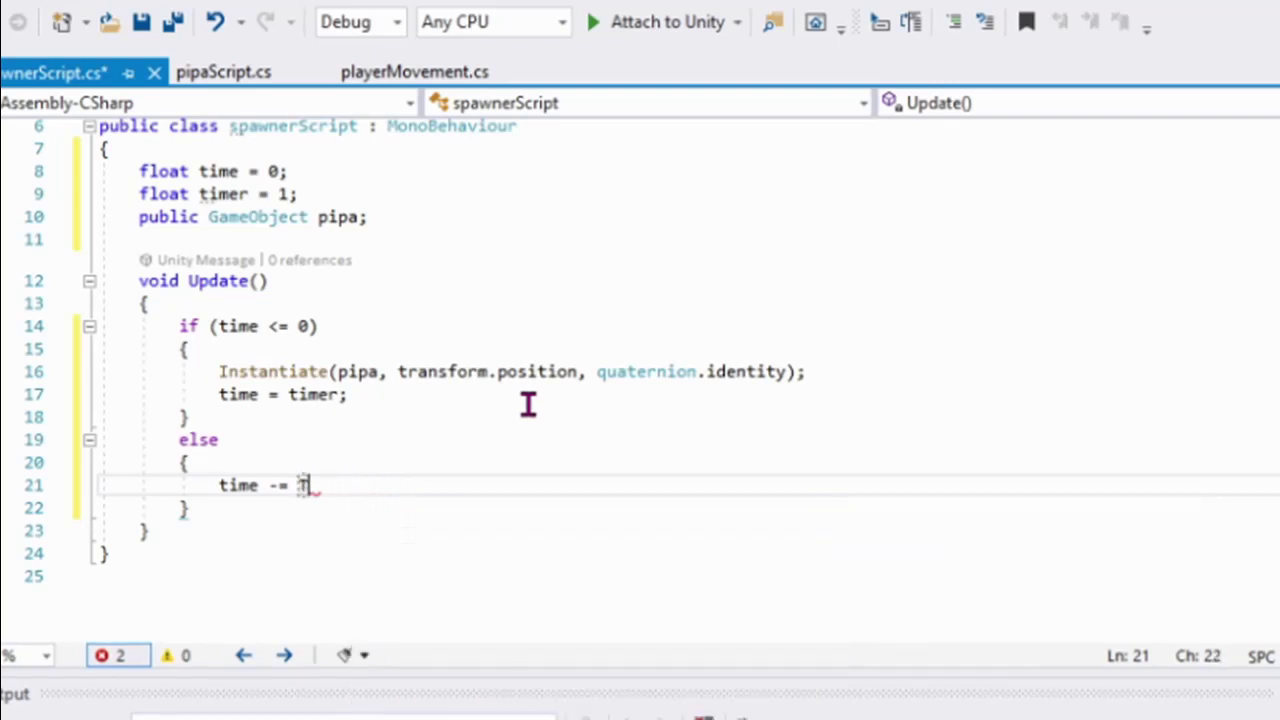
{"action": "type", "text": "ime.d"}
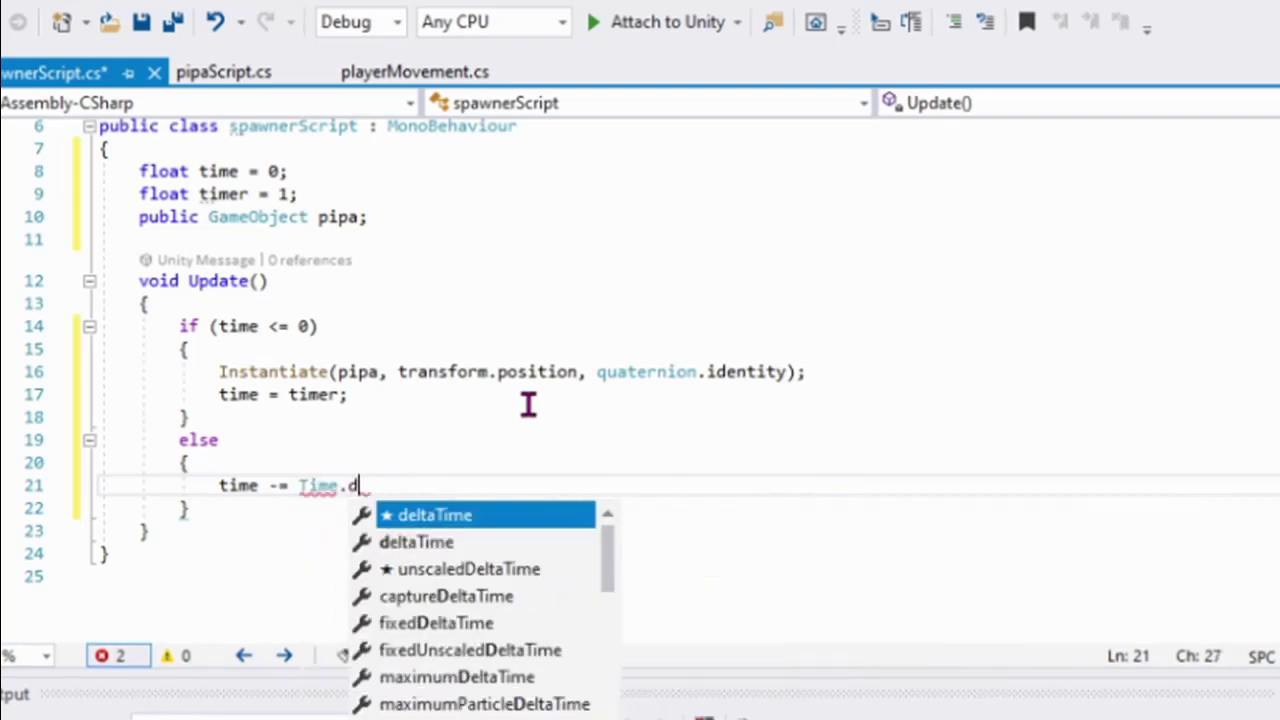
{"action": "key", "text": "Tab"}
{"action": "type", "text": ";"}
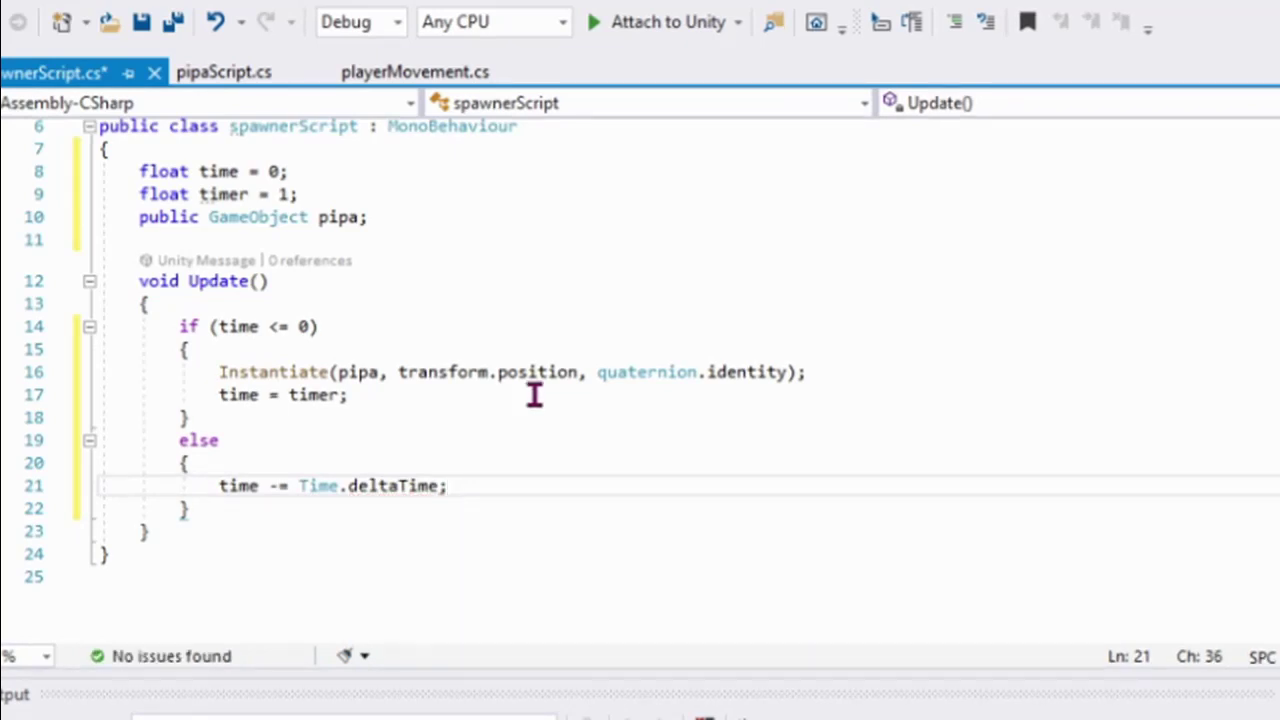
{"action": "scroll", "coordinate": [533, 402], "scroll_direction": "up", "scroll_amount": 2}
{"action": "scroll", "coordinate": [535, 398], "scroll_direction": "down", "scroll_amount": 1}
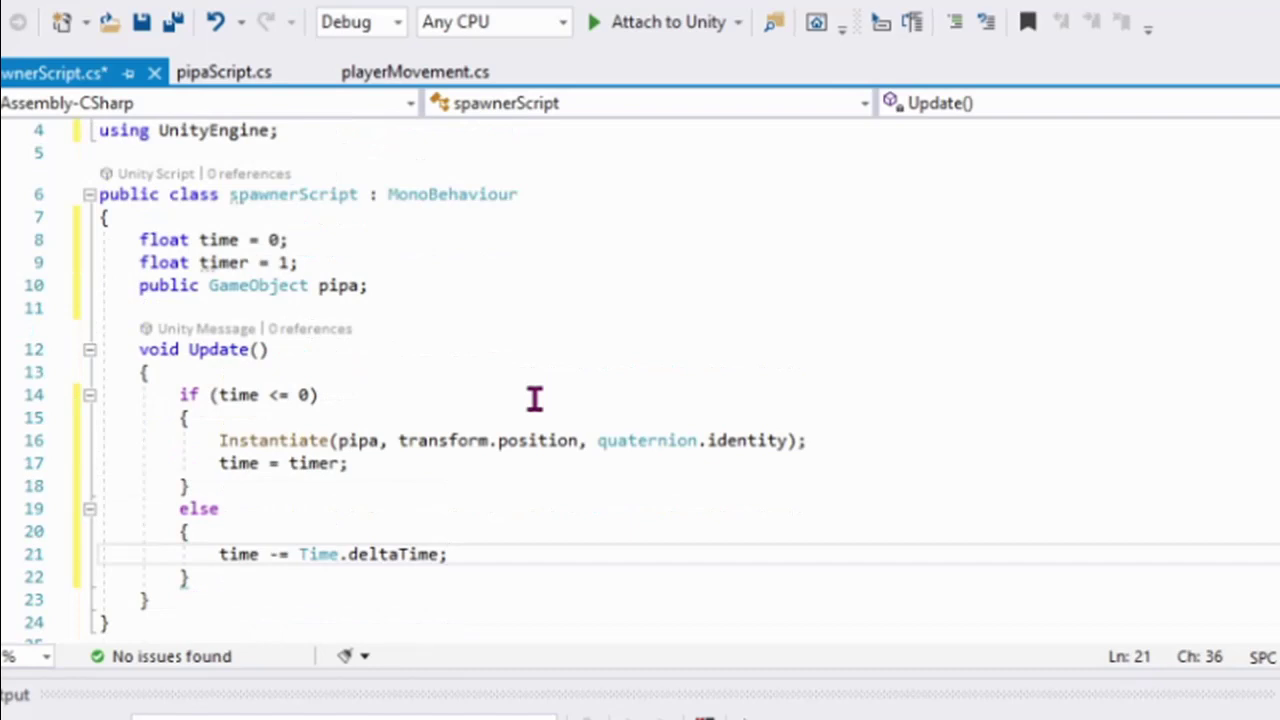
Save spawnerScript, run and stop a test in Unity, then inspect Spawner and PIPE.
{"action": "left_click", "coordinate": [141, 22]}
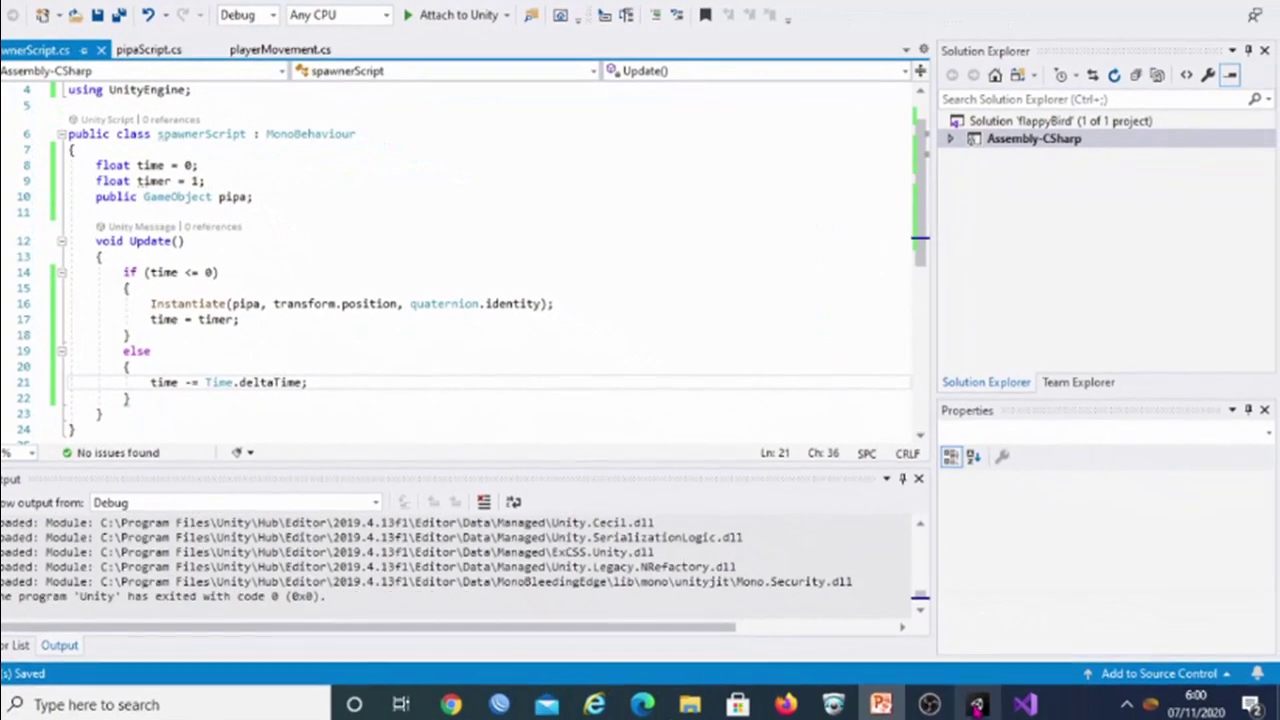
{"action": "key", "text": "alt+Tab"}
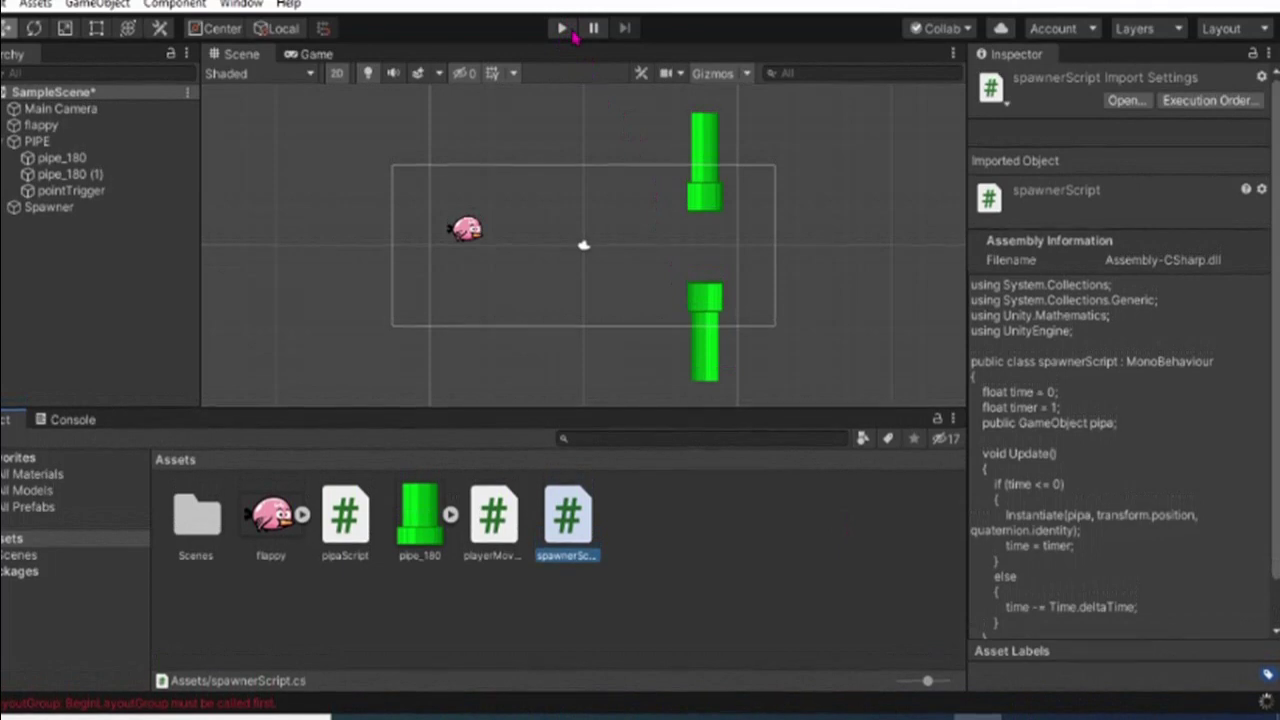
{"action": "left_click", "coordinate": [566, 30]}
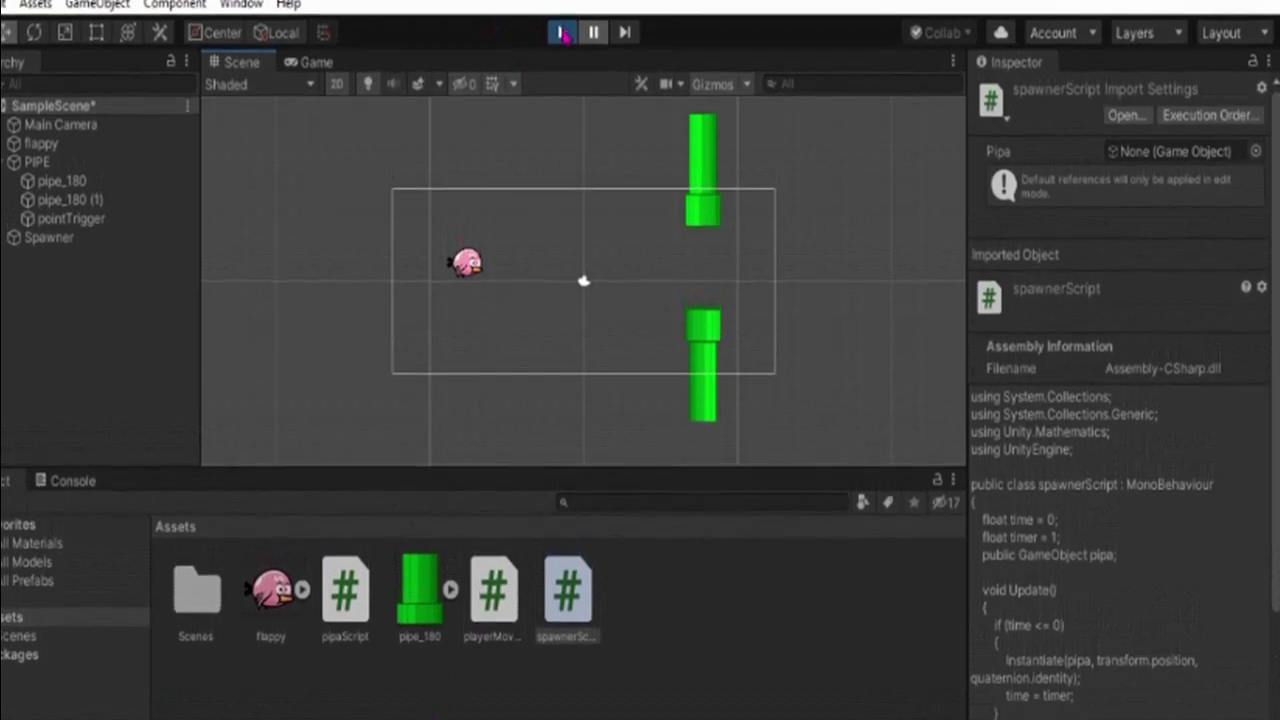
{"action": "left_click", "coordinate": [563, 33]}
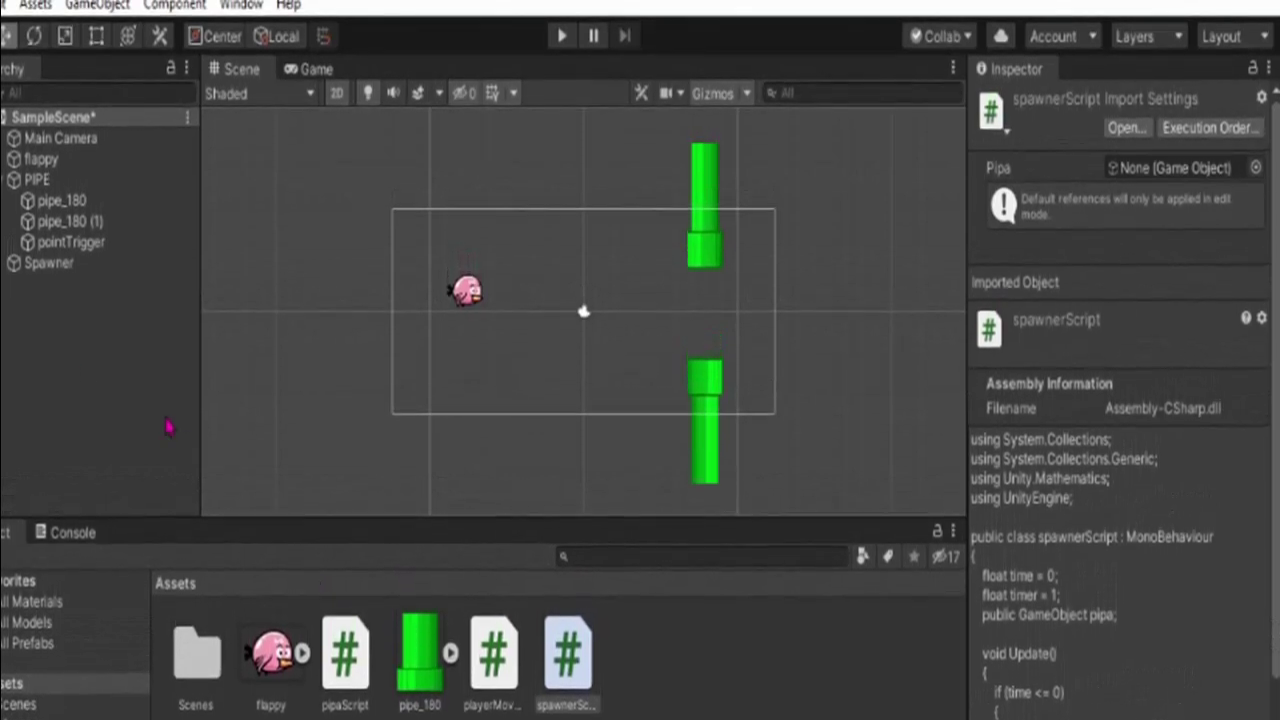
{"action": "left_click", "coordinate": [56, 264]}
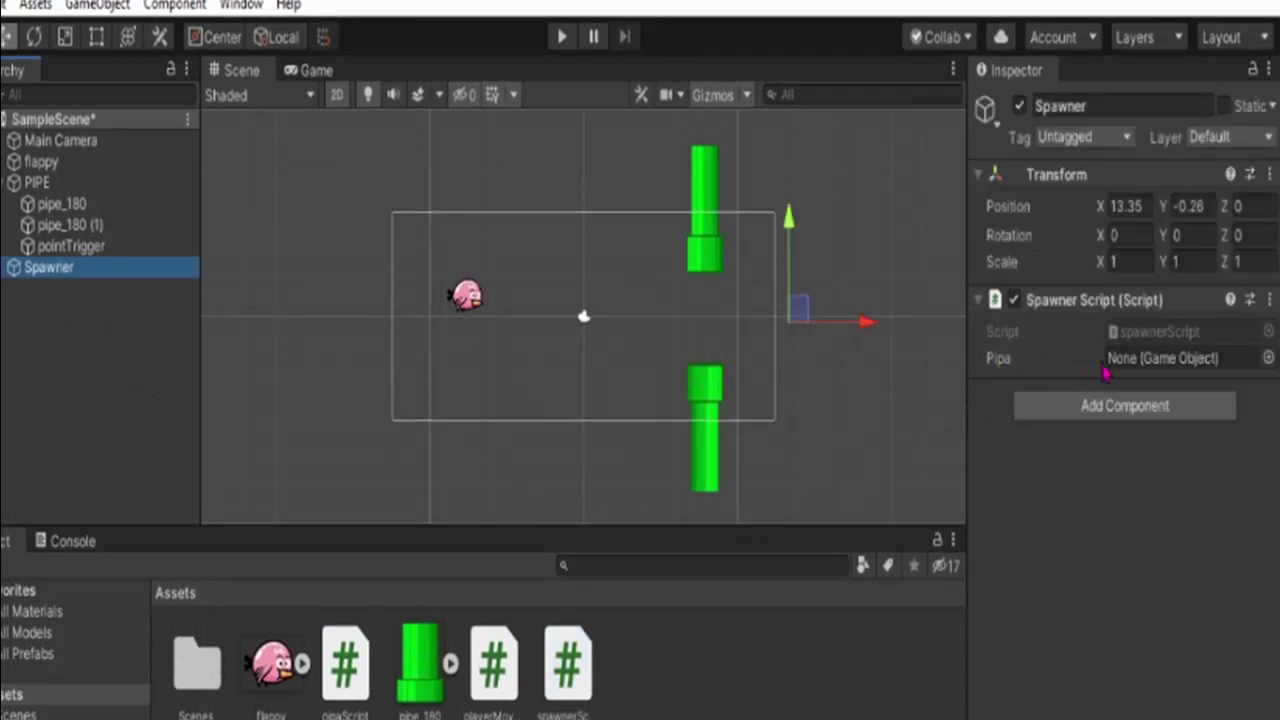
{"action": "left_click", "coordinate": [45, 182]}
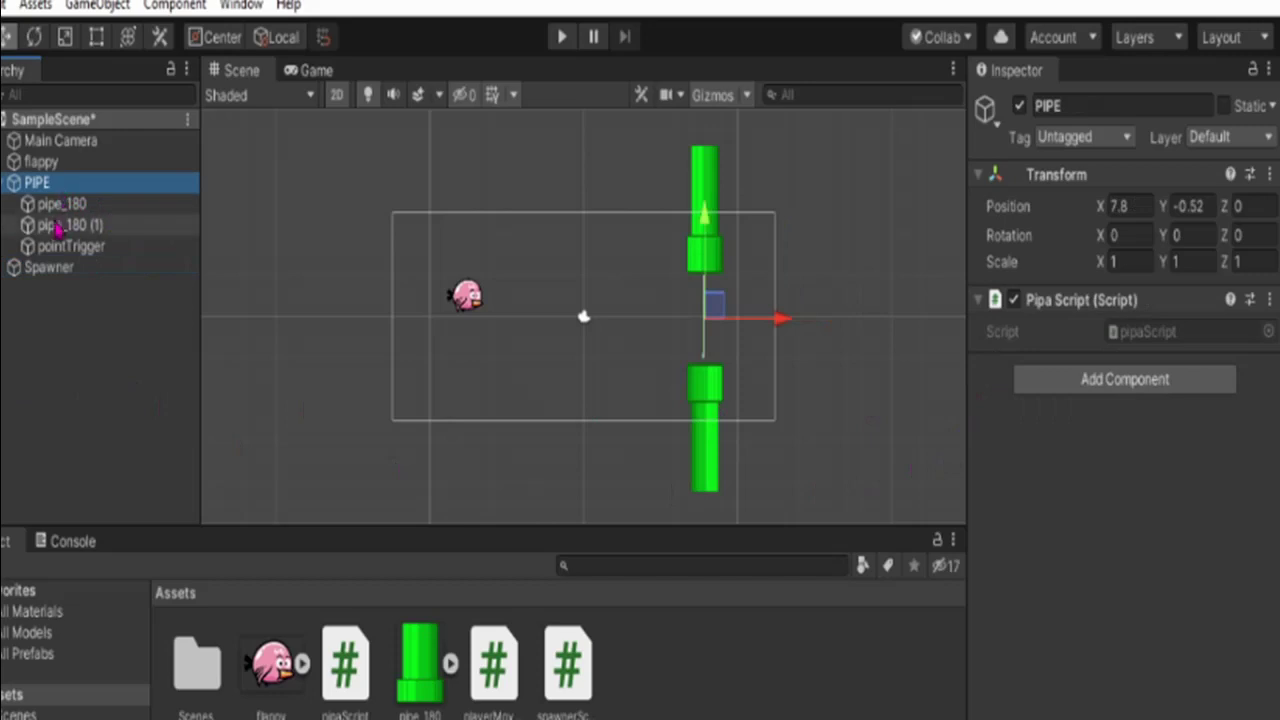
Assign PIPE to Spawner's Pipa field and run the game to watch PIPE clones spawn.
{"action": "left_click", "coordinate": [46, 276]}
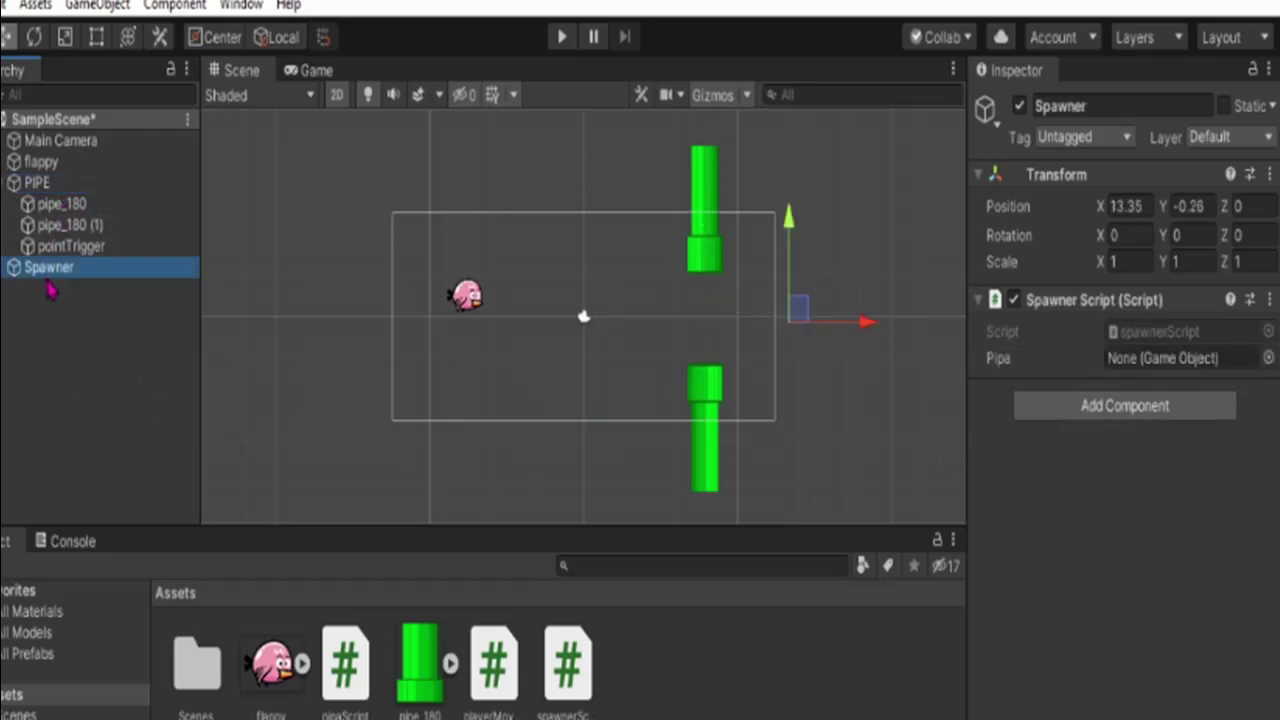
{"action": "left_click", "coordinate": [1107, 383]}
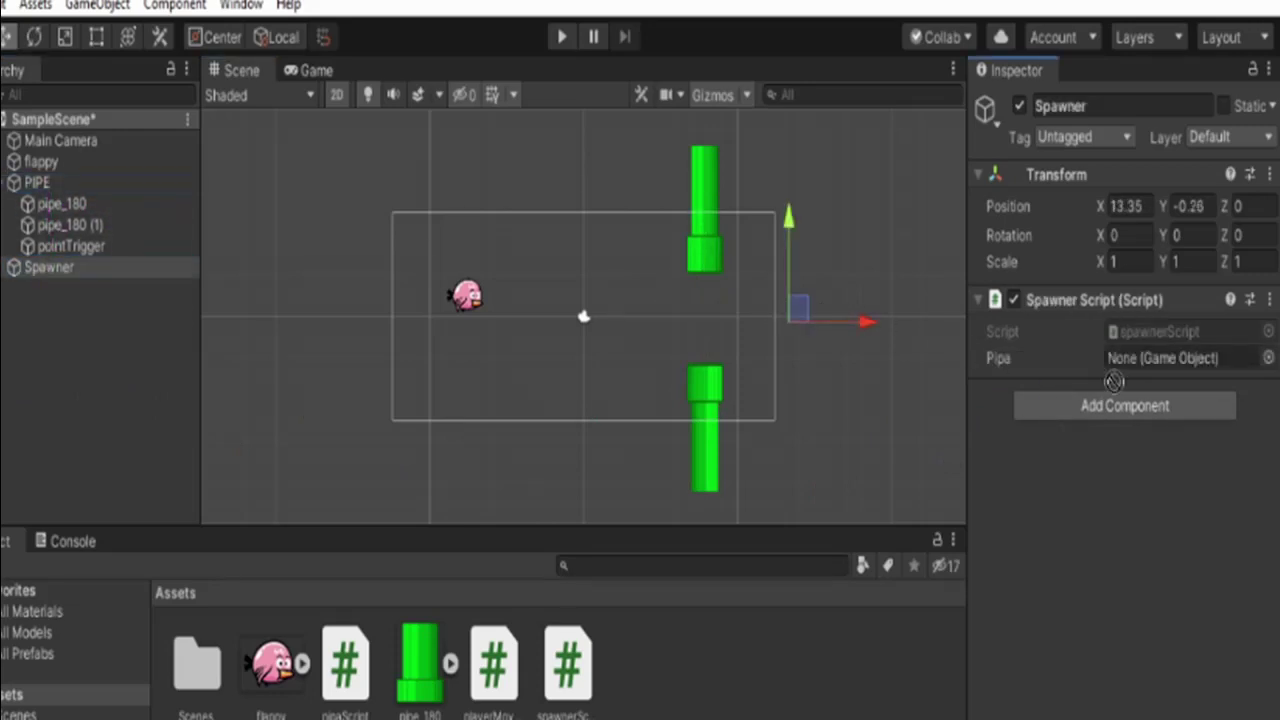
{"action": "left_click_drag", "start_coordinate": [1107, 383], "coordinate": [1140, 360]}
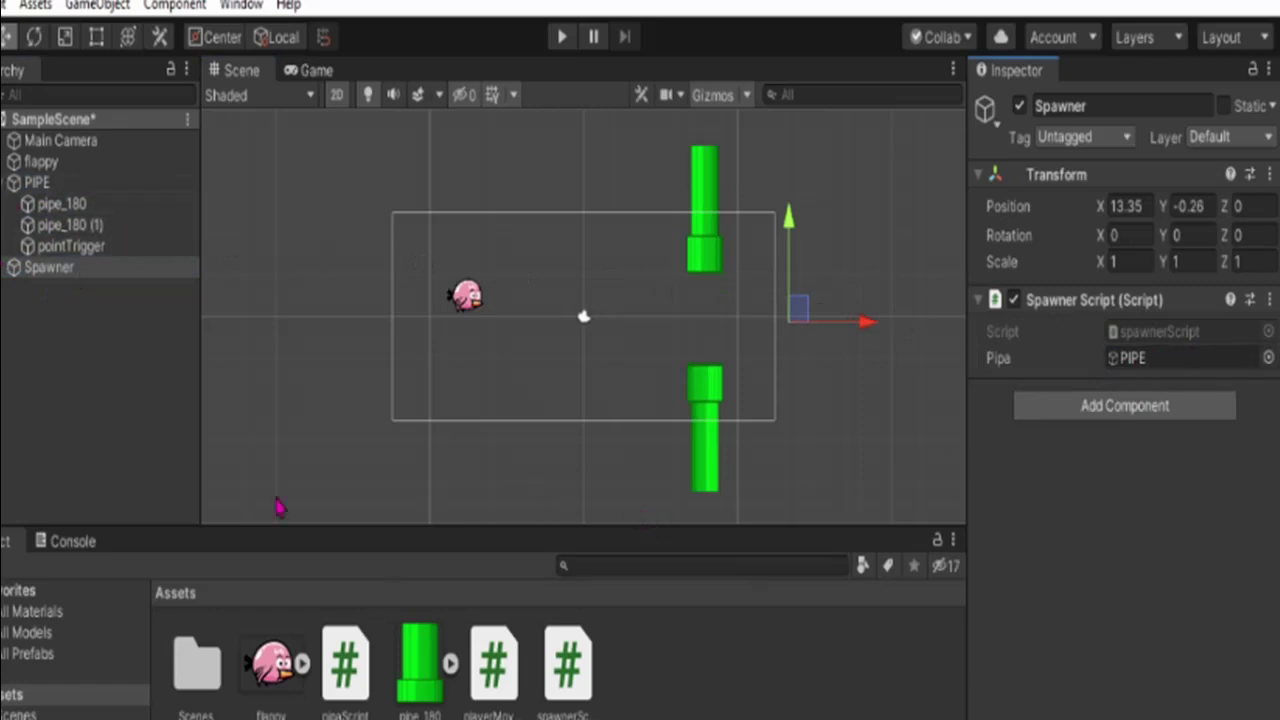
{"action": "left_click", "coordinate": [562, 38]}
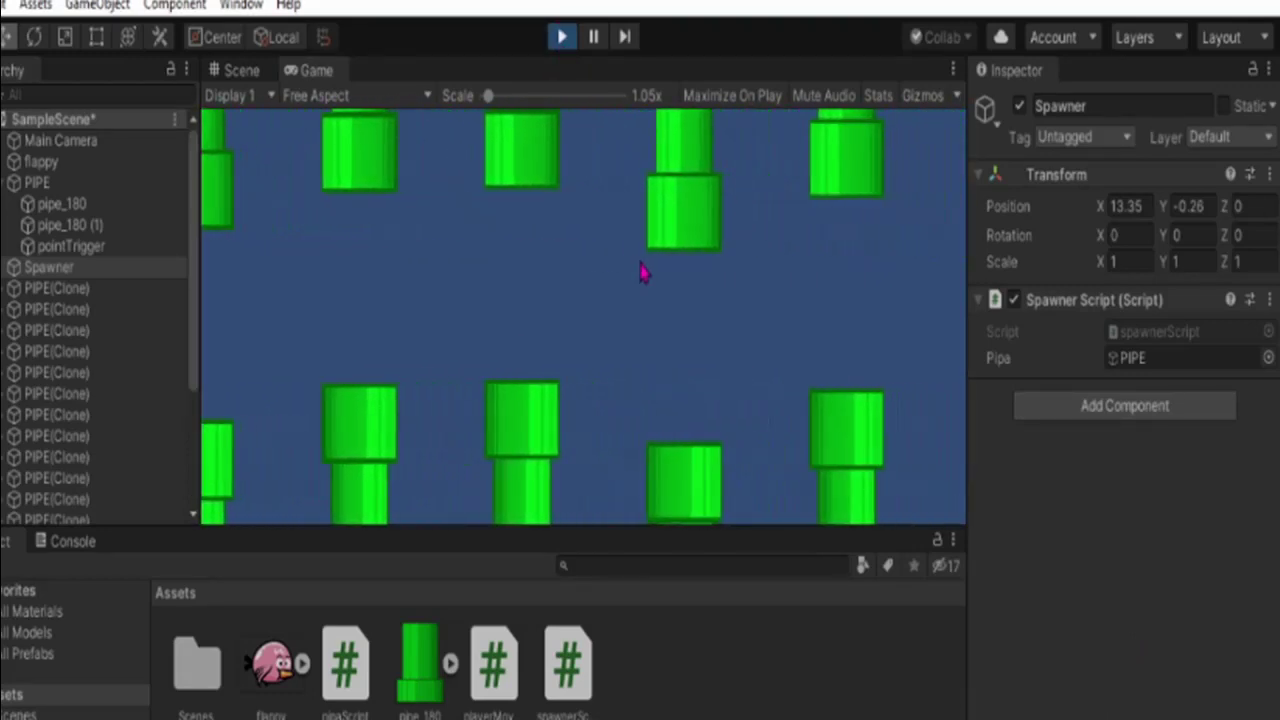
Stop the play test and open the playerMovement script in Visual Studio.
{"action": "key", "text": "ctrl+p"}
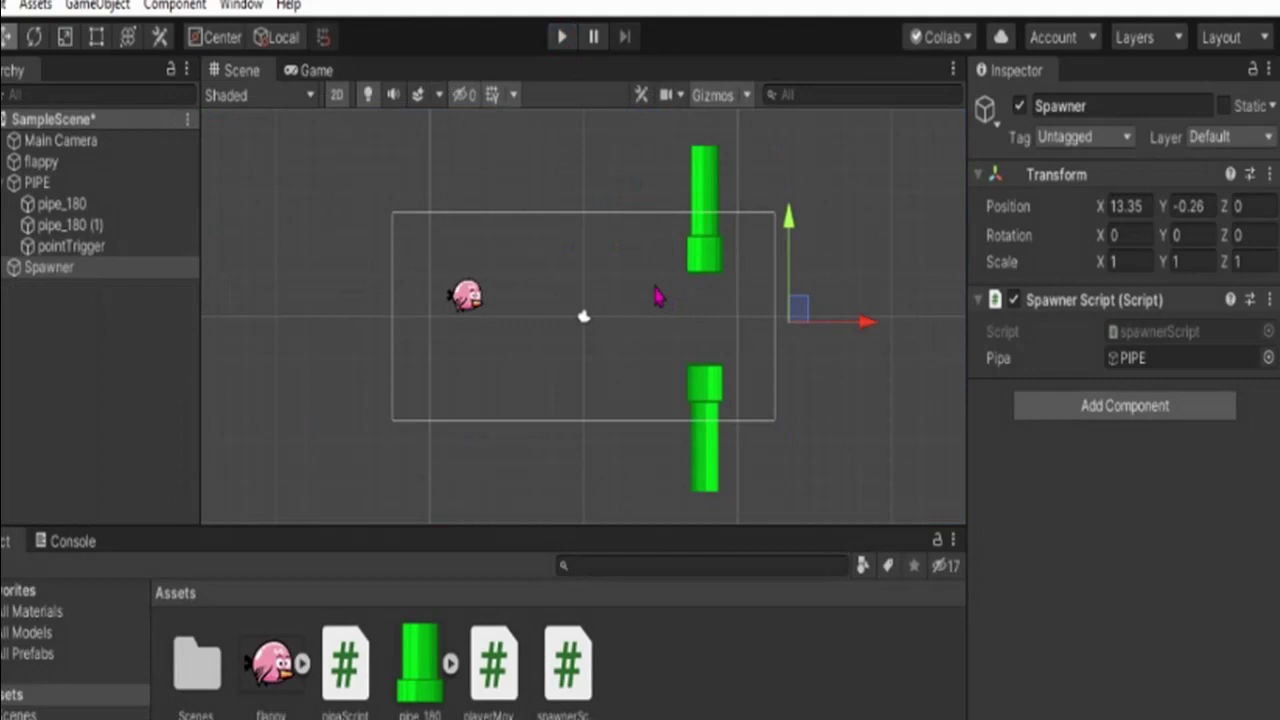
{"action": "left_click", "coordinate": [355, 670]}
{"action": "left_click", "coordinate": [572, 677]}
{"action": "left_click", "coordinate": [497, 682]}
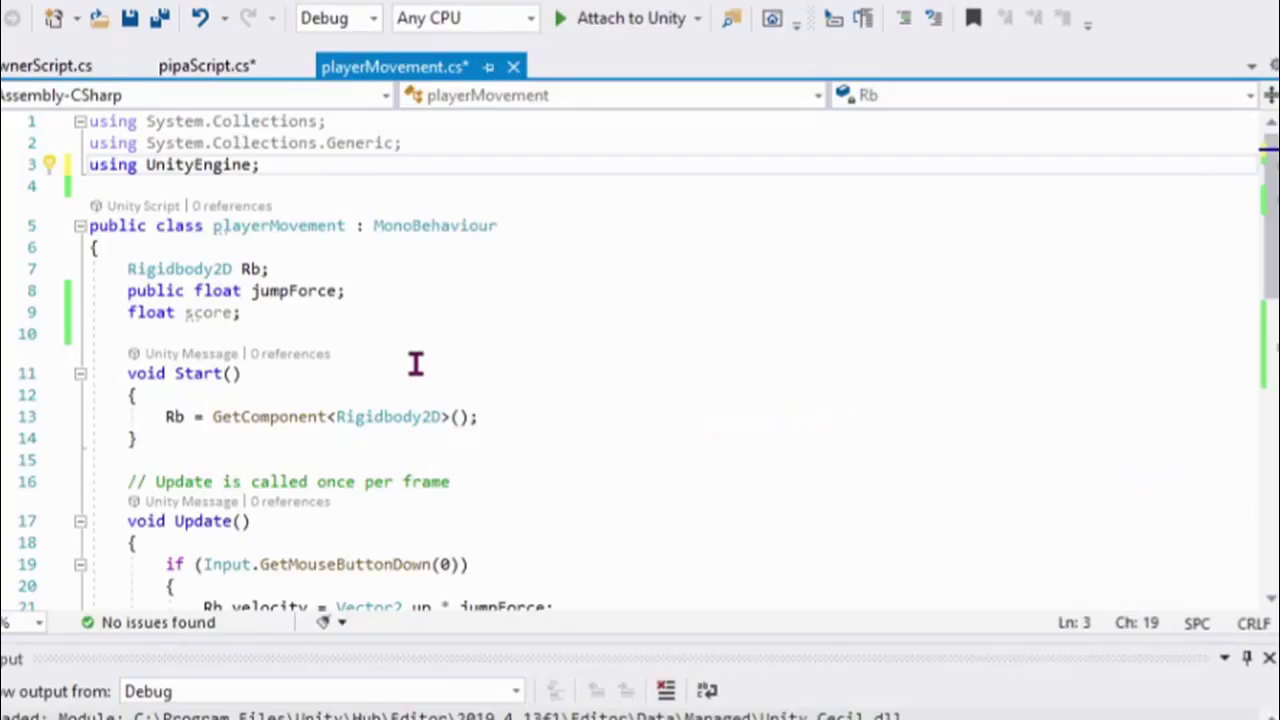
{"action": "left_click", "coordinate": [286, 318]}
Add a 'using UnityEngine.UI;' directive below the existing using lines.
{"action": "left_click", "coordinate": [311, 166]}
{"action": "key", "text": "Return"}
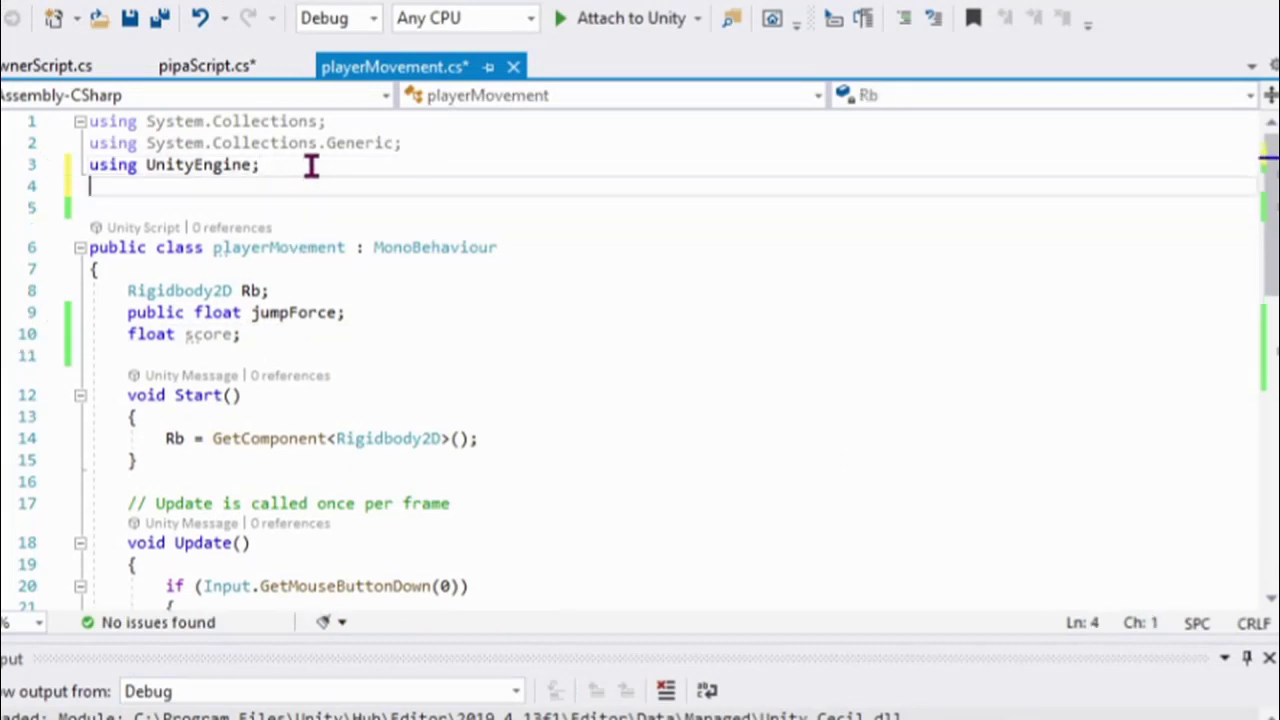
{"action": "type", "text": "us"}
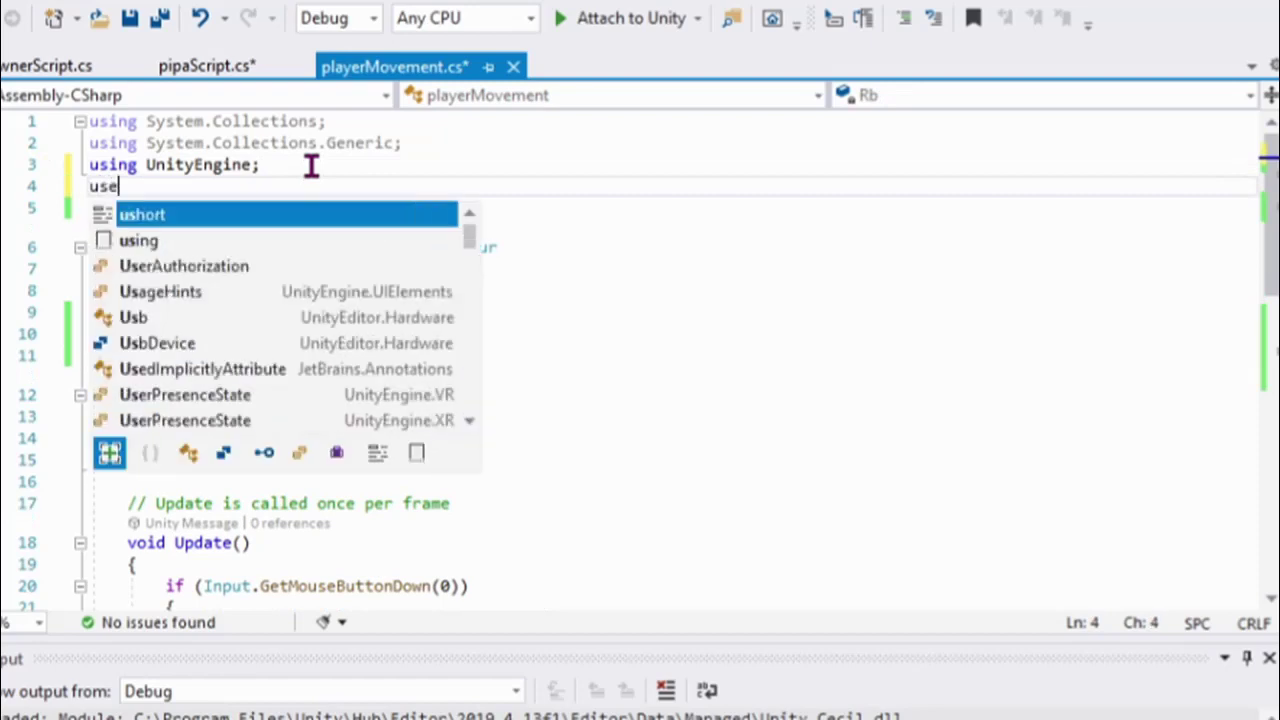
{"action": "type", "text": "e"}
{"action": "key", "text": "BackSpace"}
{"action": "type", "text": "ing "}
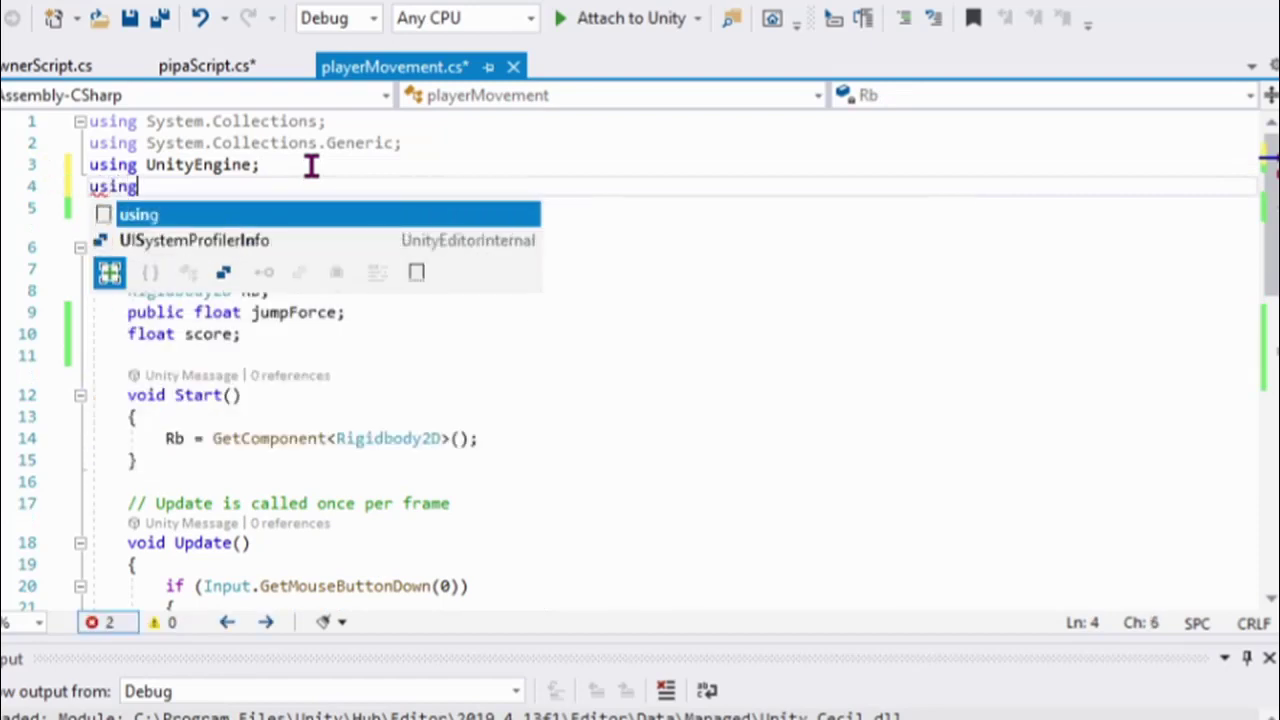
{"action": "type", "text": "uni"}
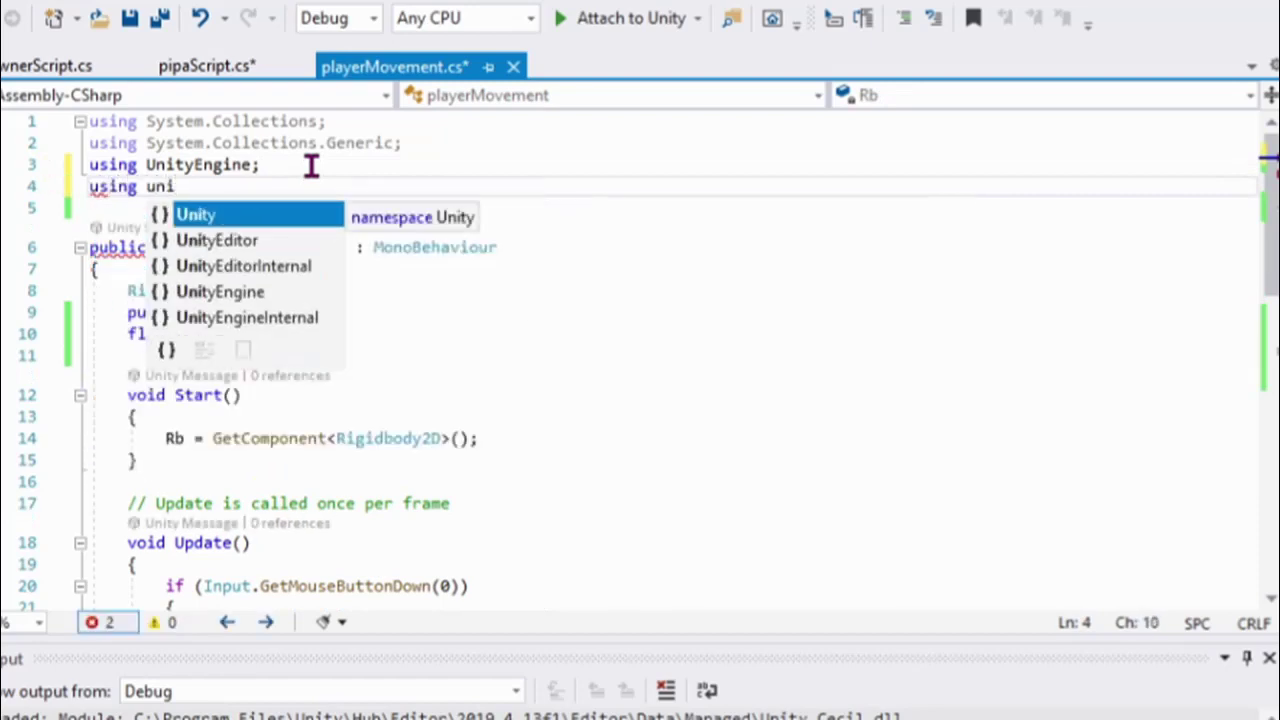
{"action": "type", "text": "tye"}
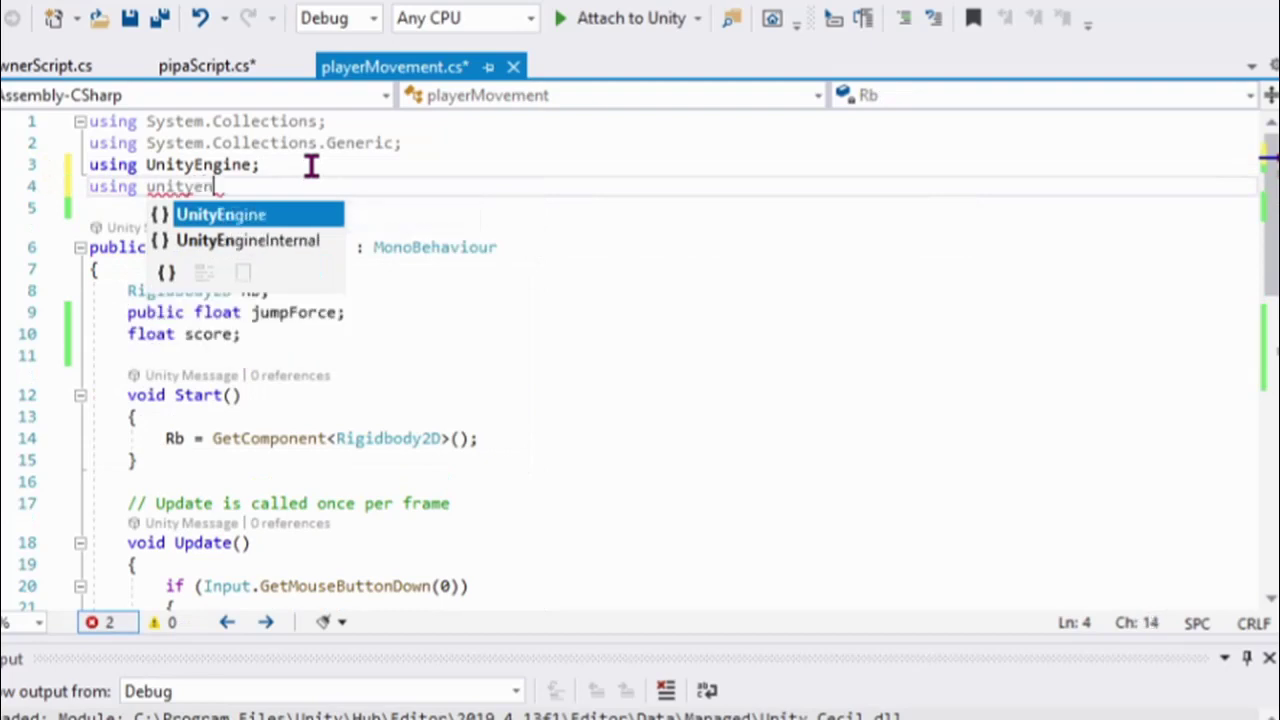
{"action": "type", "text": "ngine"}
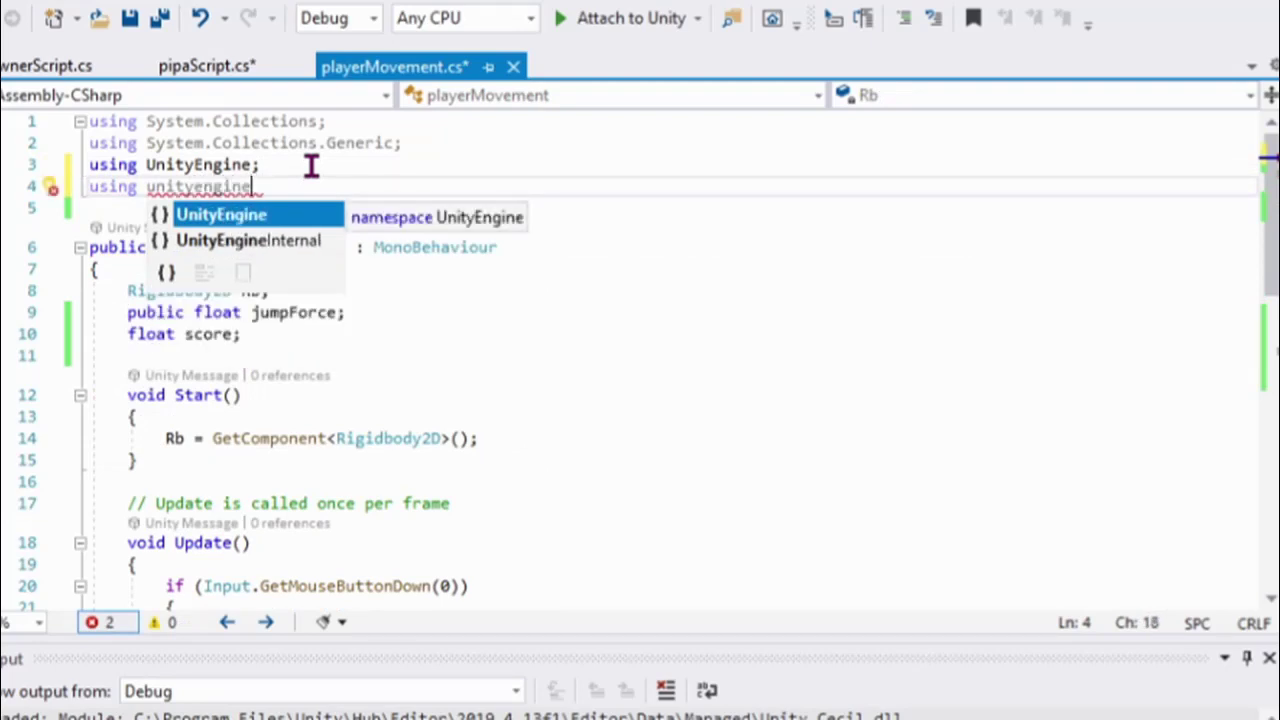
{"action": "type", "text": ".U"}
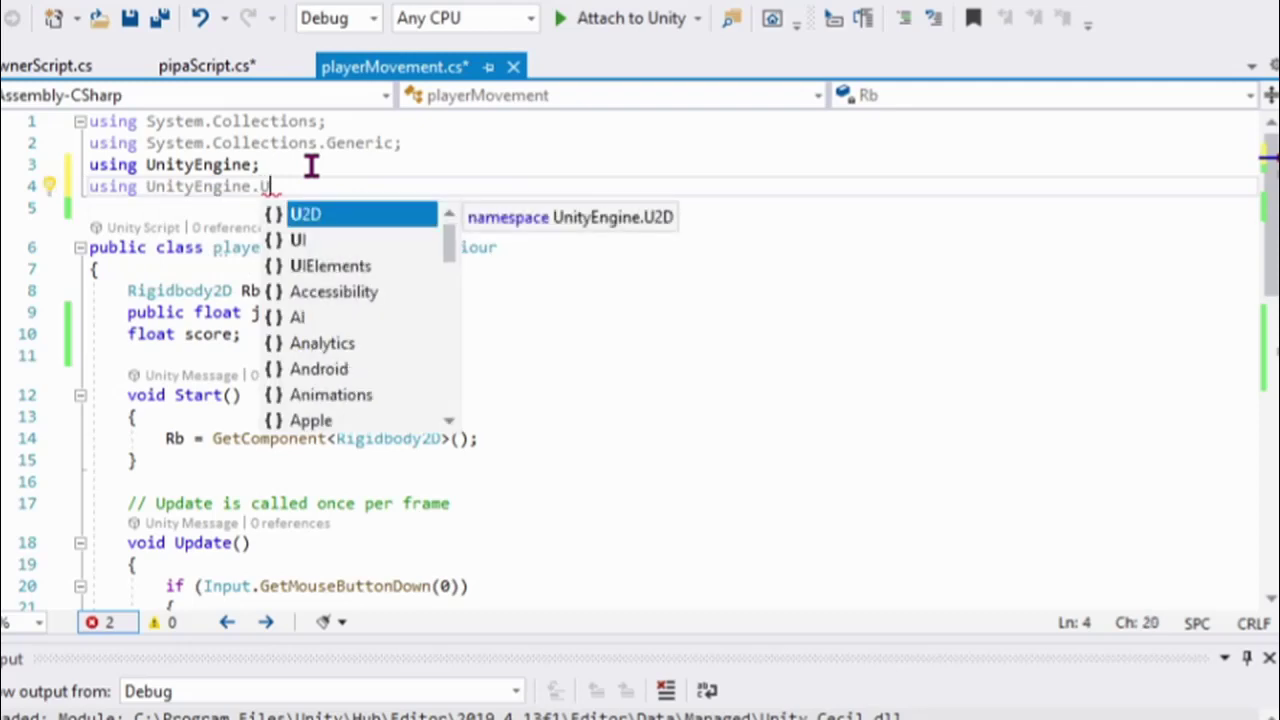
{"action": "key", "text": "Down"}
{"action": "key", "text": "Tab"}
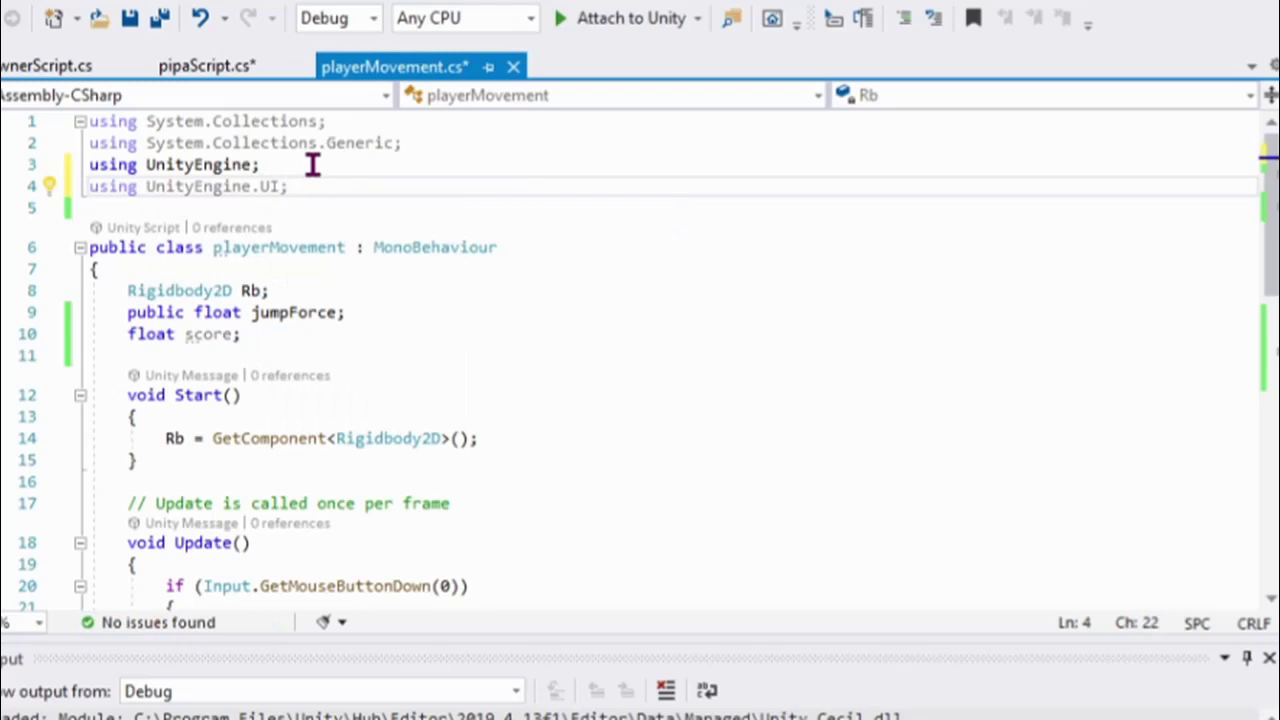
Declare 'public Text scoreTxt;' directly below the float score field.
{"action": "scroll", "coordinate": [280, 410], "scroll_direction": "down", "scroll_amount": 1}
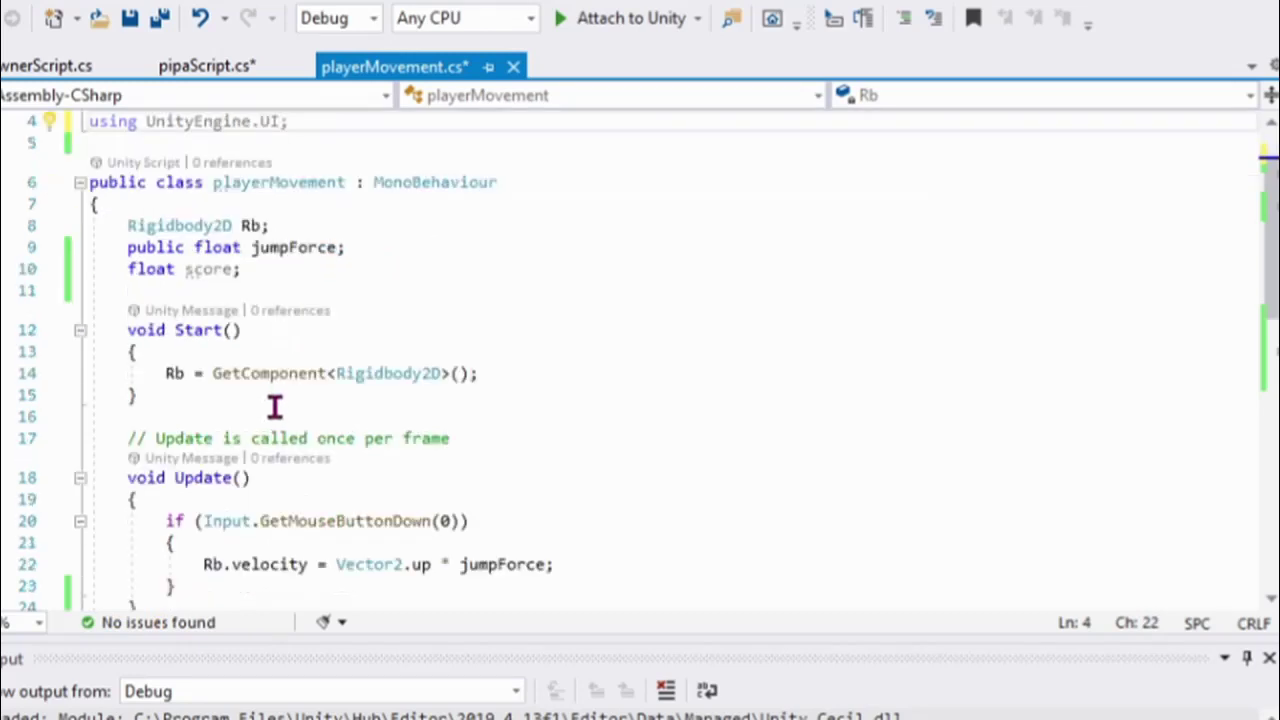
{"action": "left_click", "coordinate": [300, 268]}
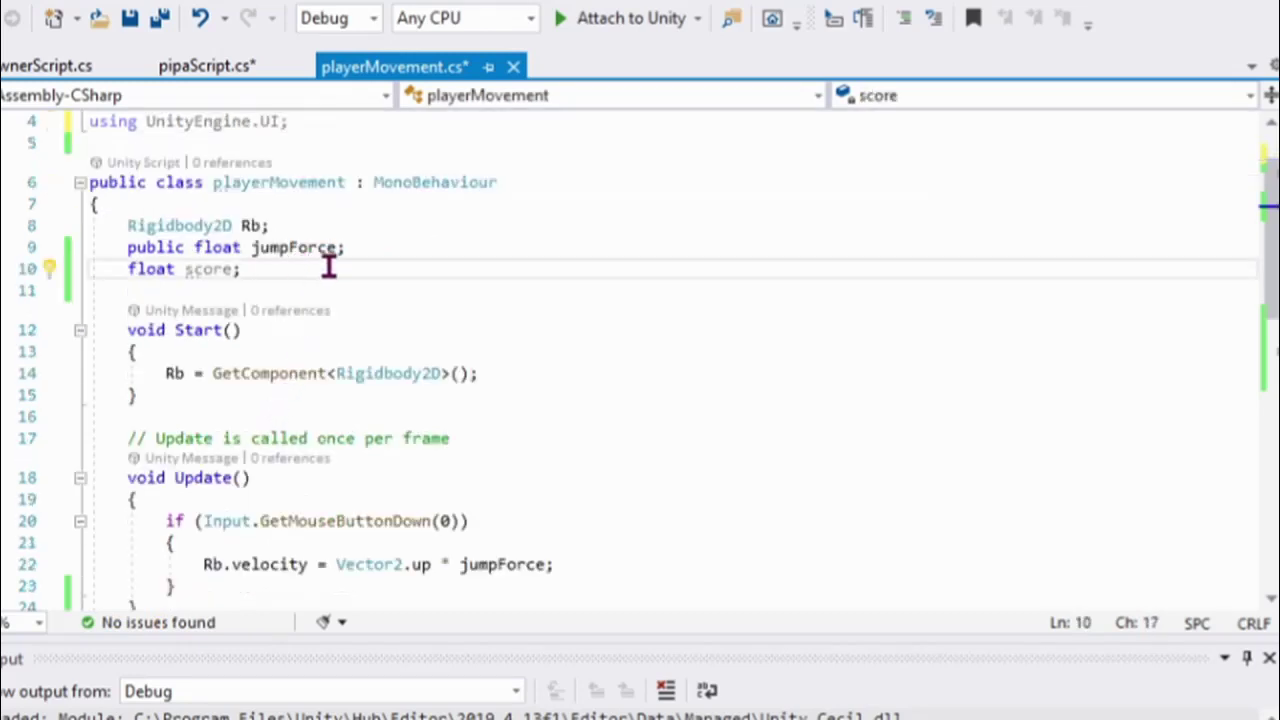
{"action": "key", "text": "Return"}
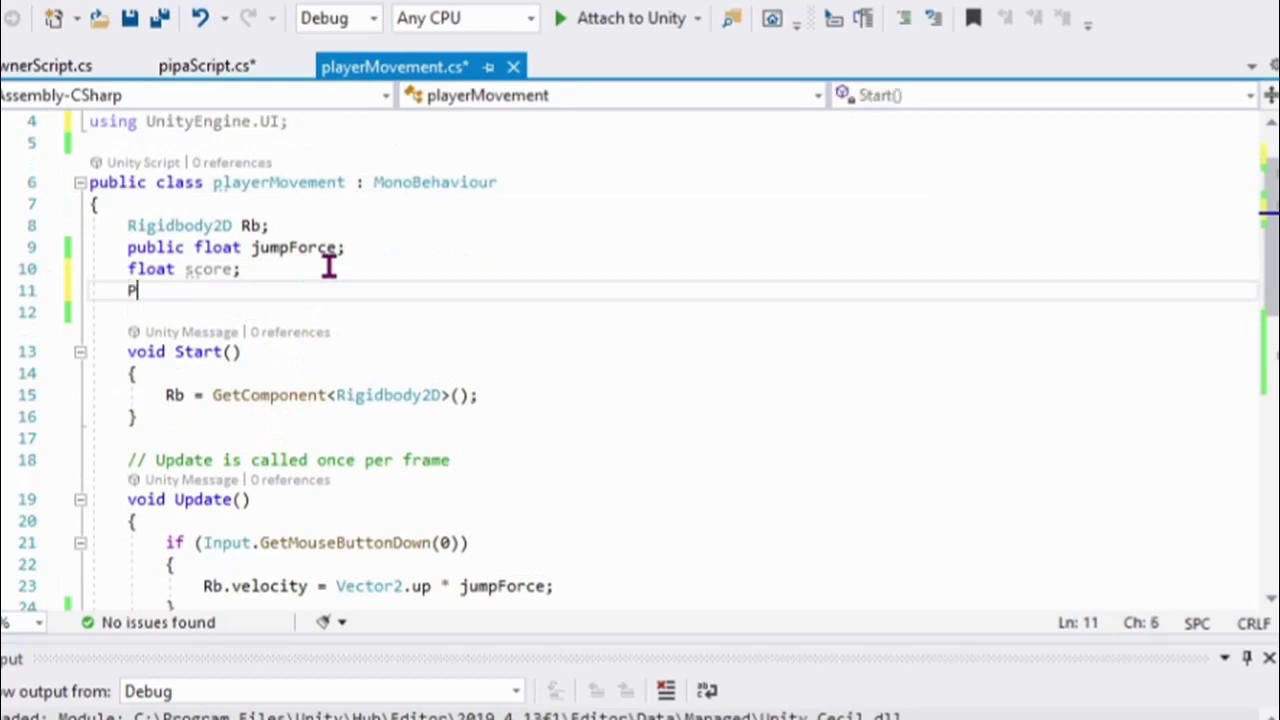
{"action": "type", "text": "pu"}
{"action": "key", "text": "Tab"}
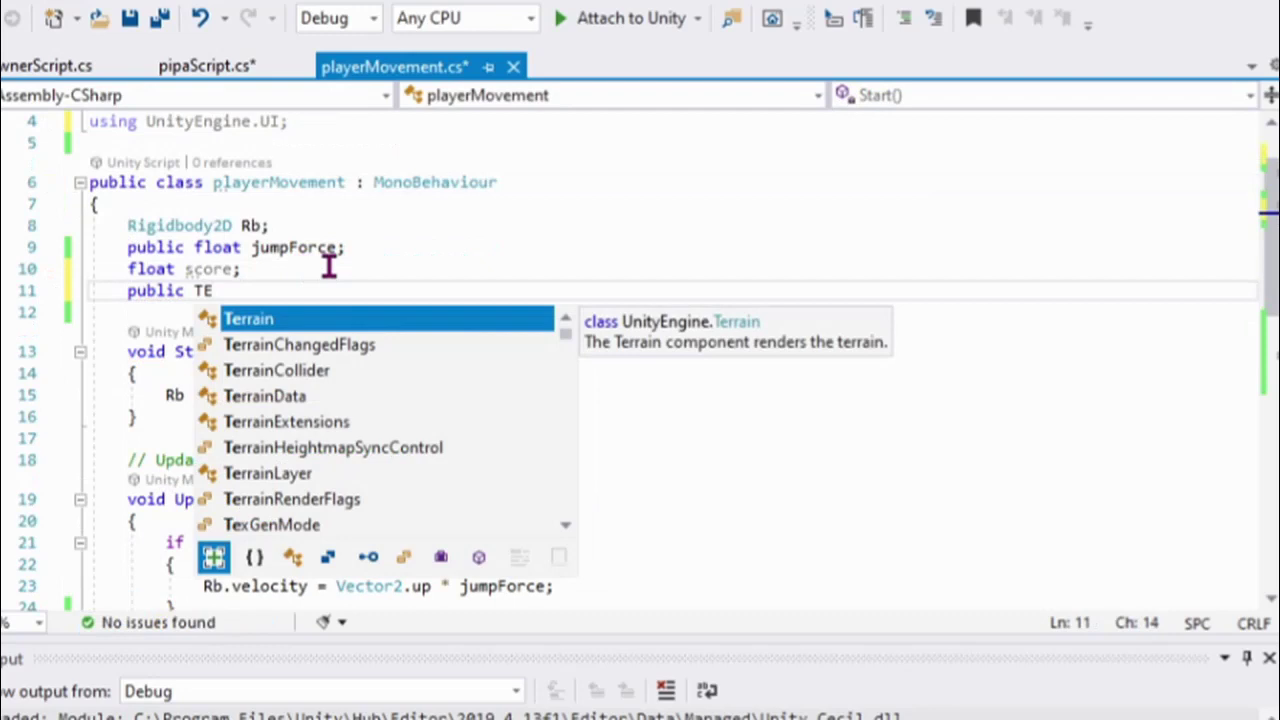
{"action": "key", "text": "BackSpace"}
{"action": "key", "text": "BackSpace"}
{"action": "type", "text": "te"}
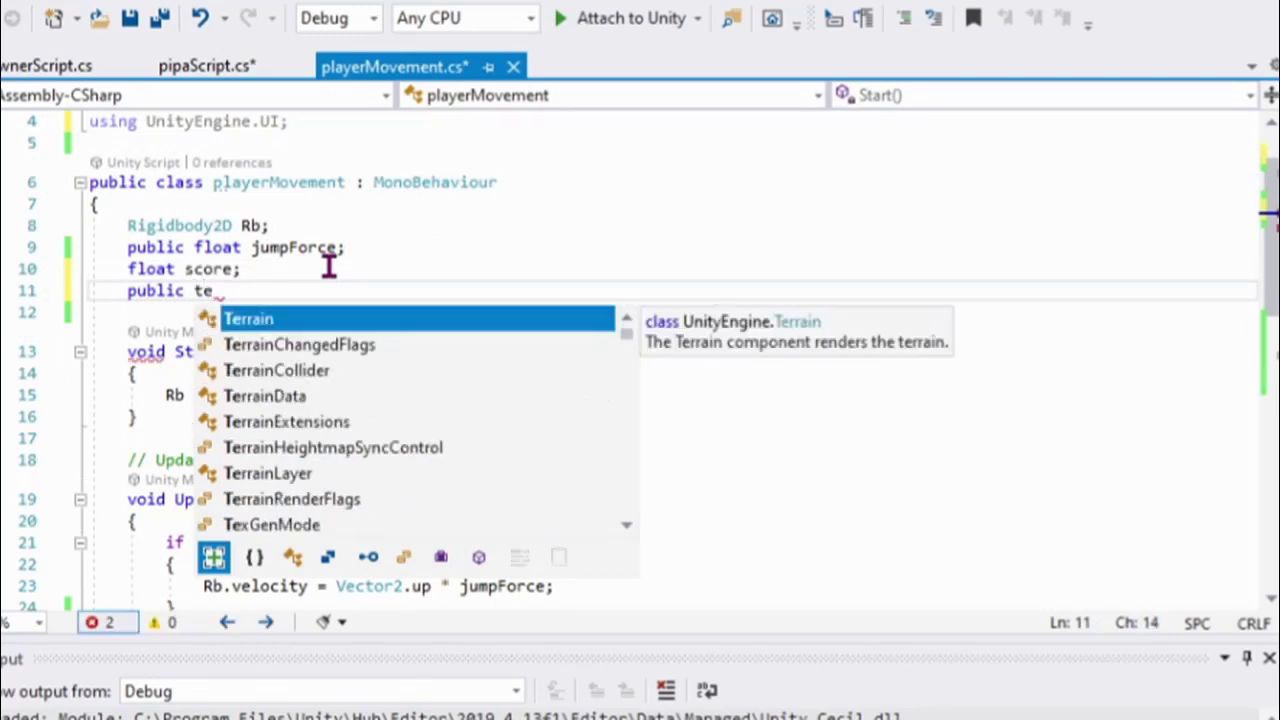
{"action": "type", "text": "x"}
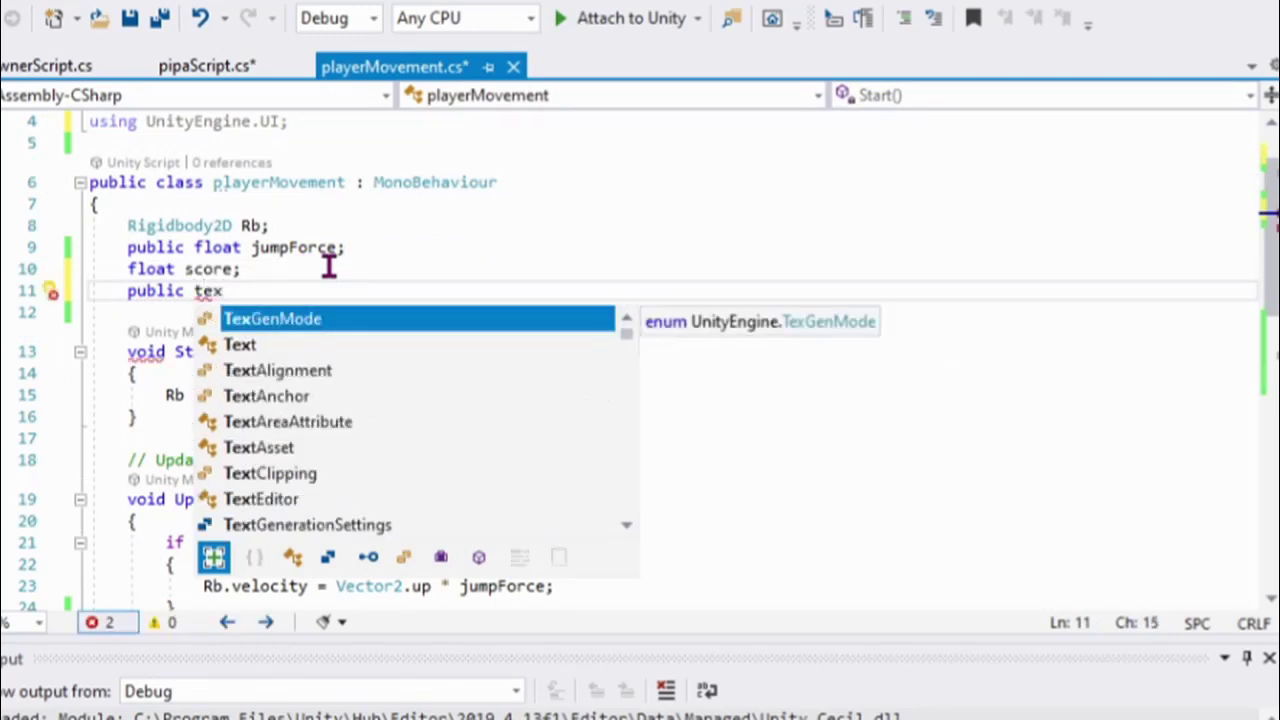
{"action": "key", "text": "Down"}
{"action": "key", "text": "Tab"}
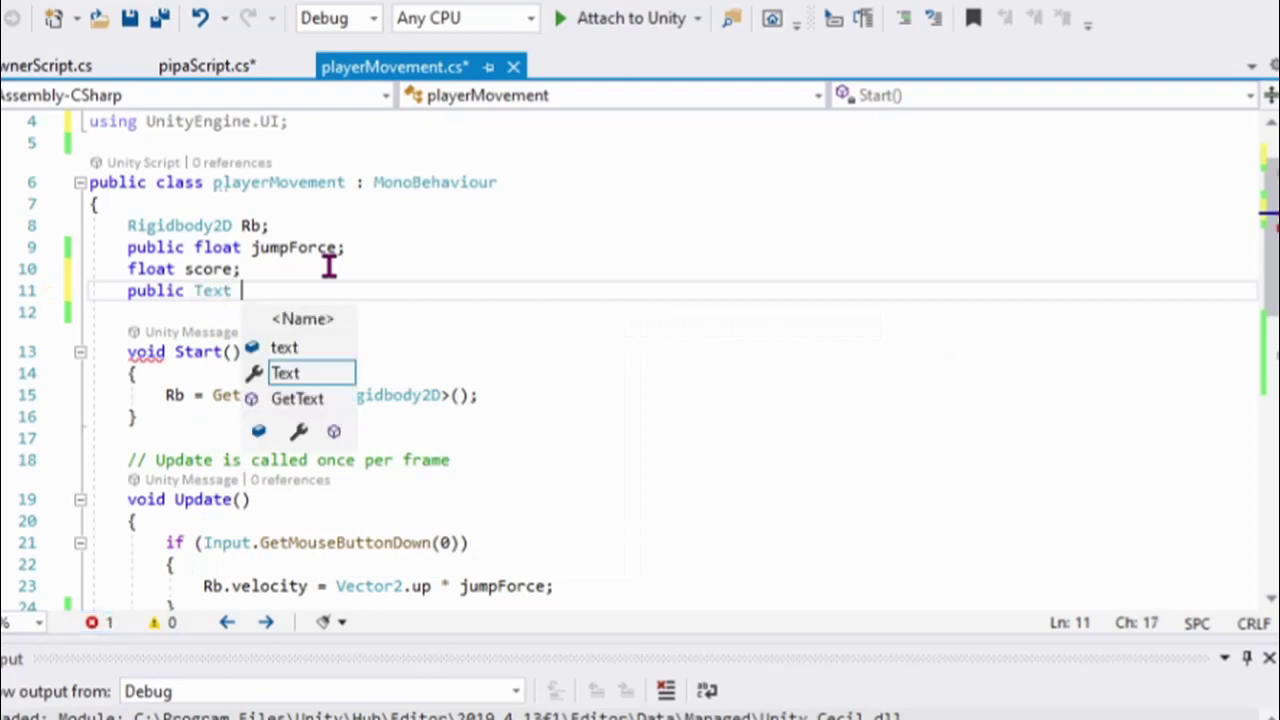
{"action": "type", "text": "score"}
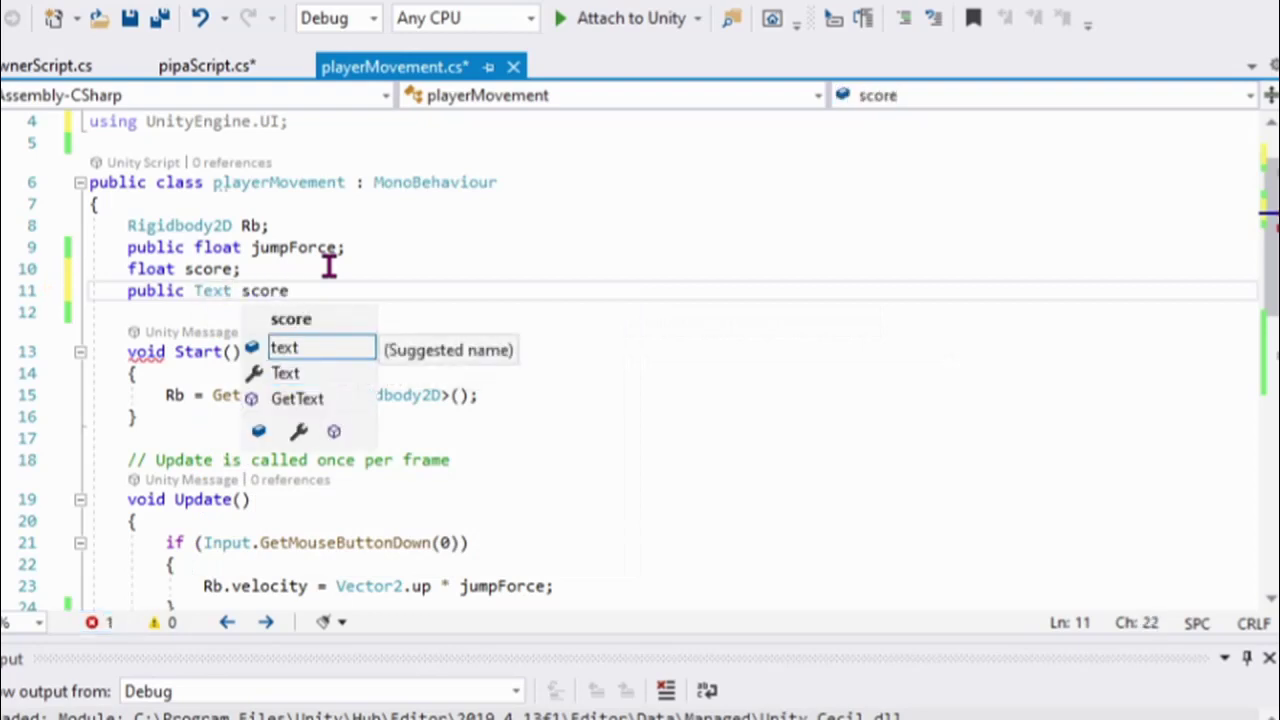
{"action": "type", "text": "Txt"}
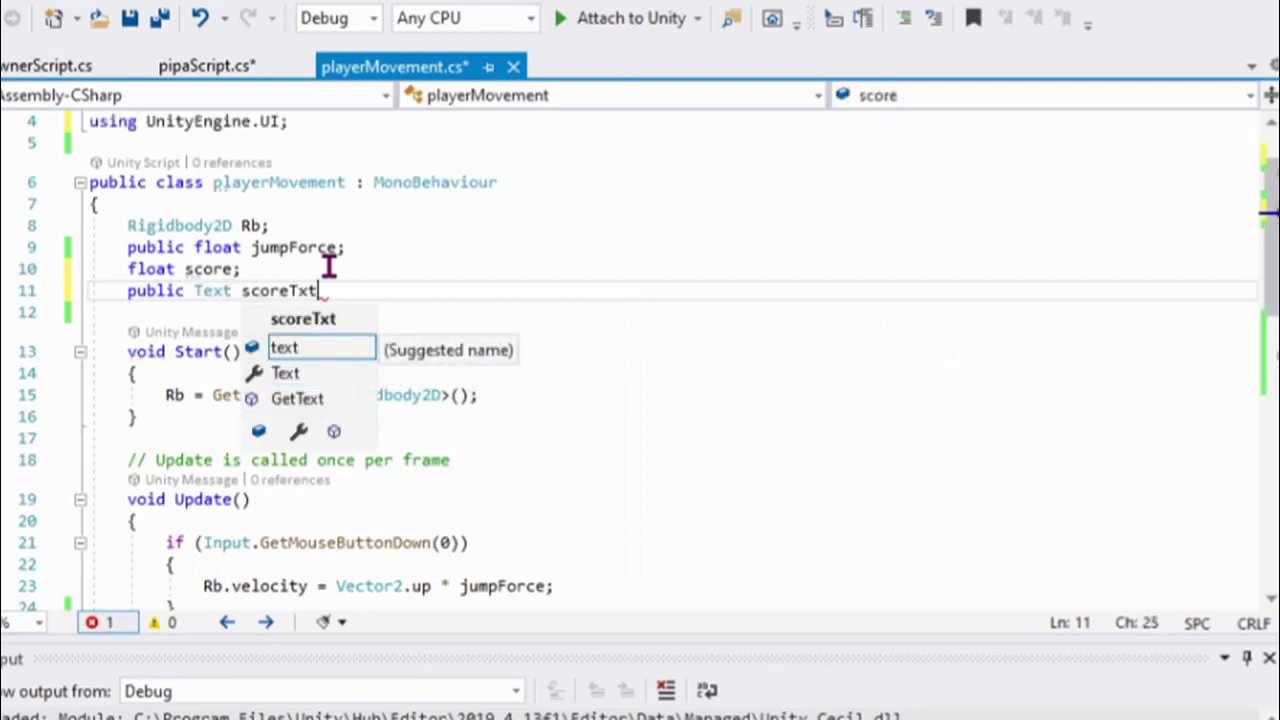
{"action": "type", "text": ";"}
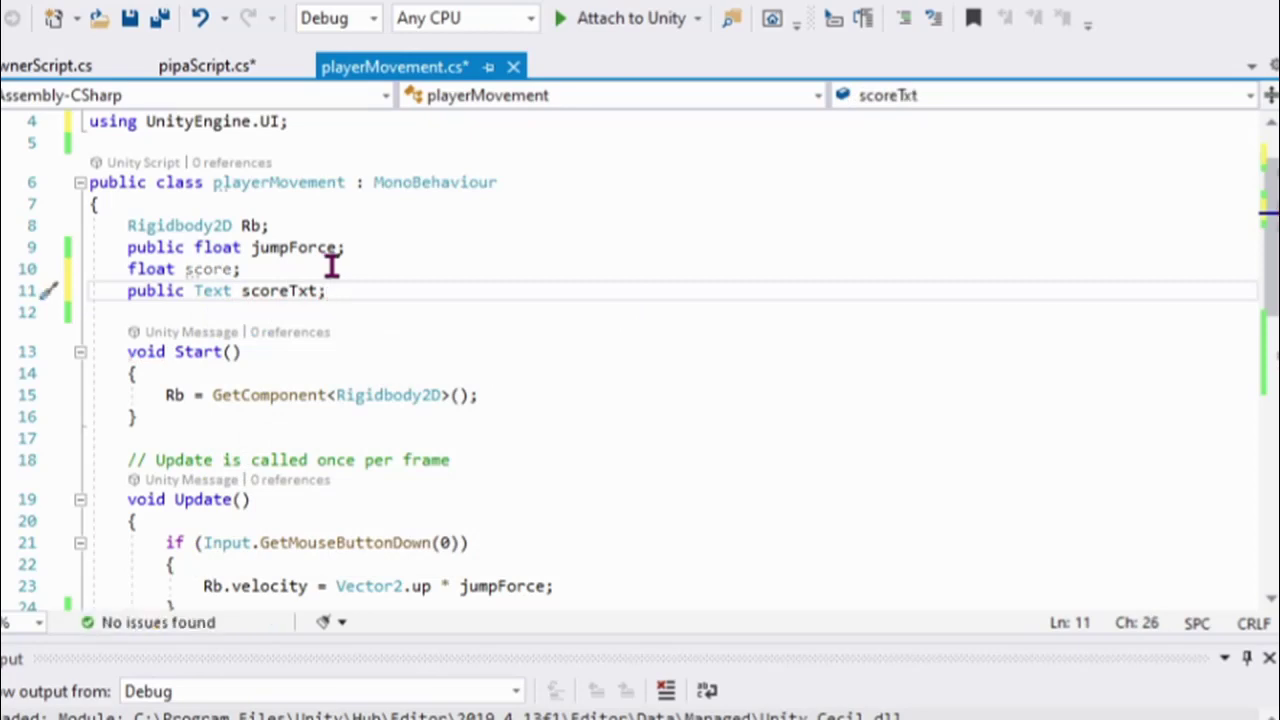
{"action": "scroll", "coordinate": [331, 270], "scroll_direction": "down", "scroll_amount": 2}
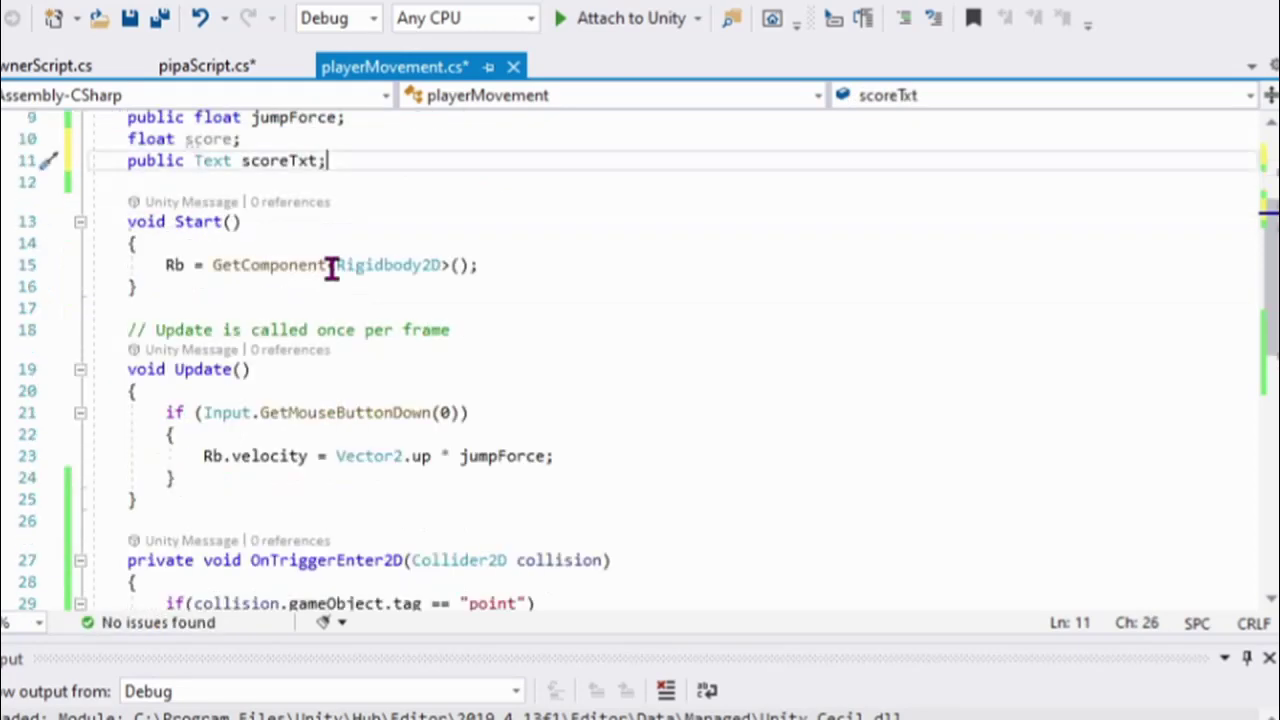
Open a new first line in Update() and begin it with scoreTxt.text.
{"action": "left_click", "coordinate": [216, 390]}
{"action": "key", "text": "Return"}
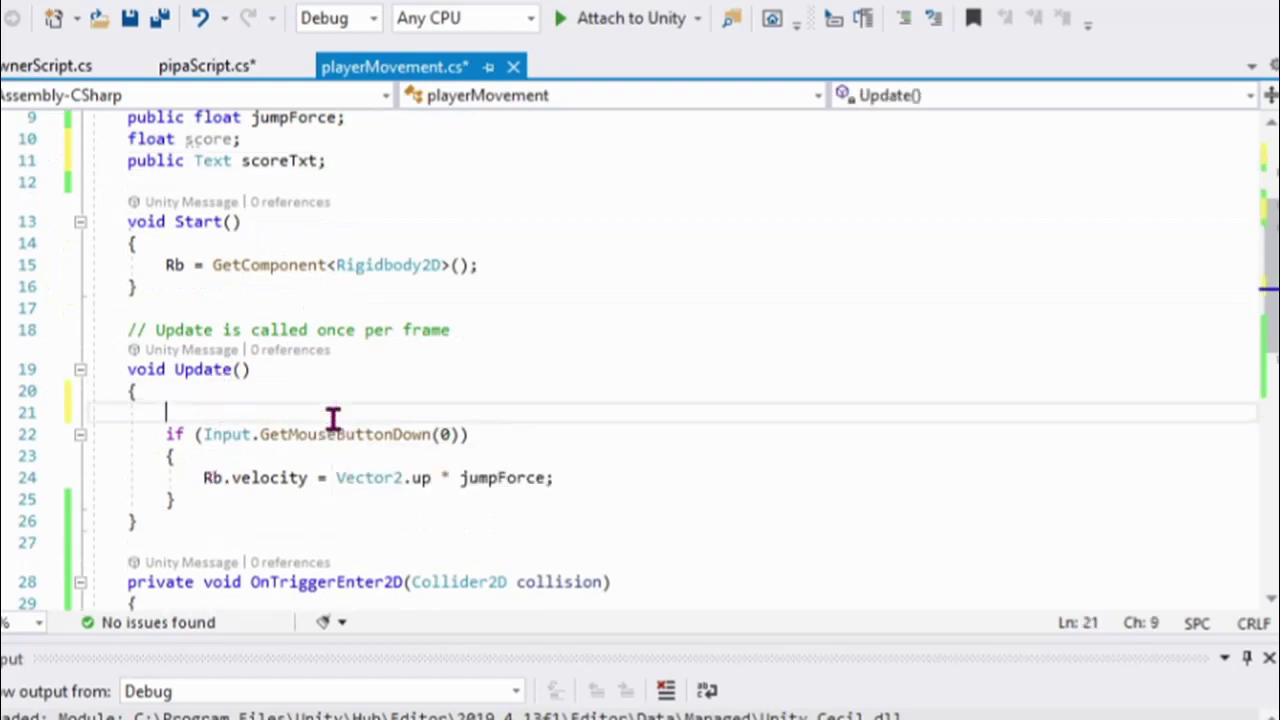
{"action": "key", "text": "Return"}
{"action": "key", "text": "Up"}
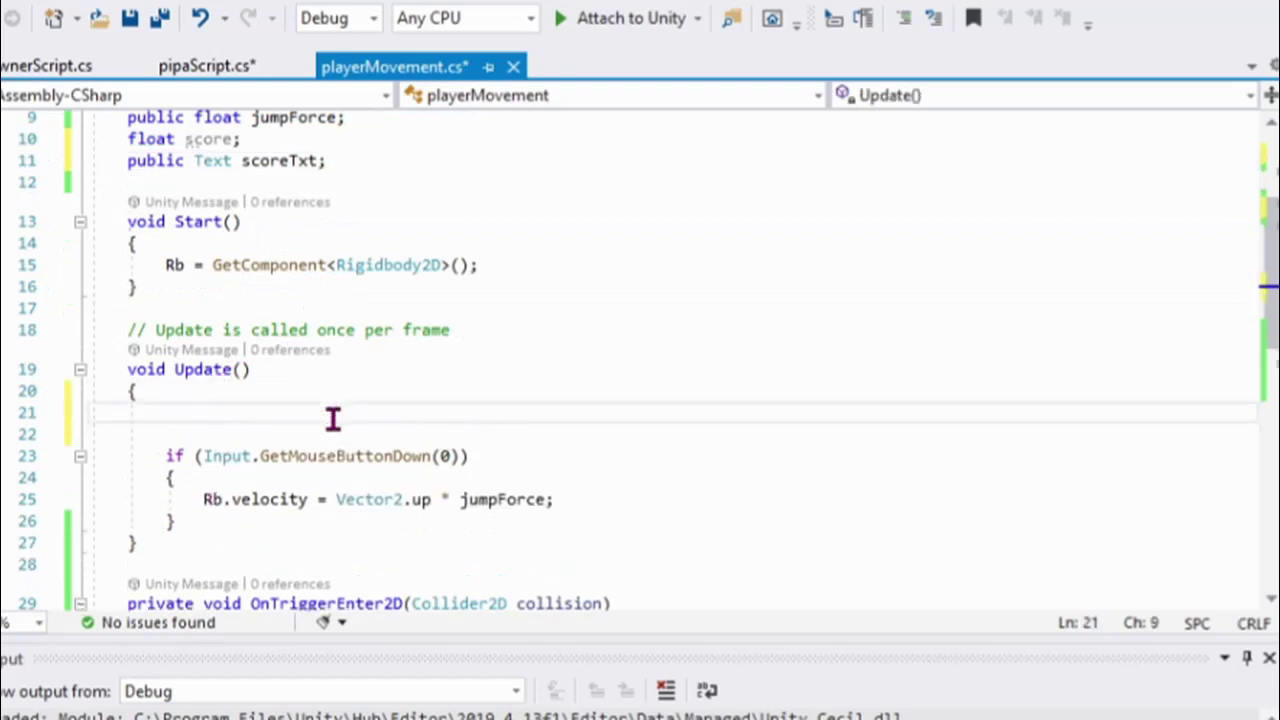
{"action": "type", "text": "sco"}
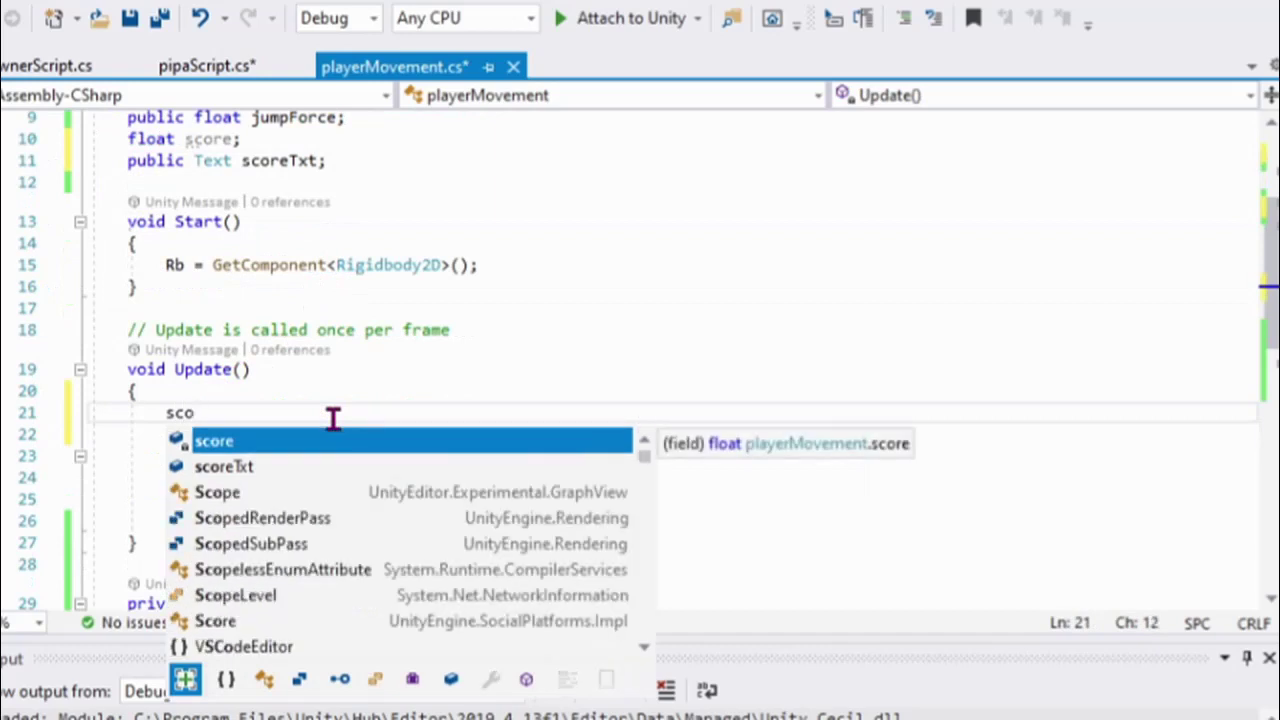
{"action": "key", "text": "Tab"}
{"action": "key", "text": "BackSpace"}
{"action": "key", "text": "BackSpace"}
{"action": "type", "text": "s"}
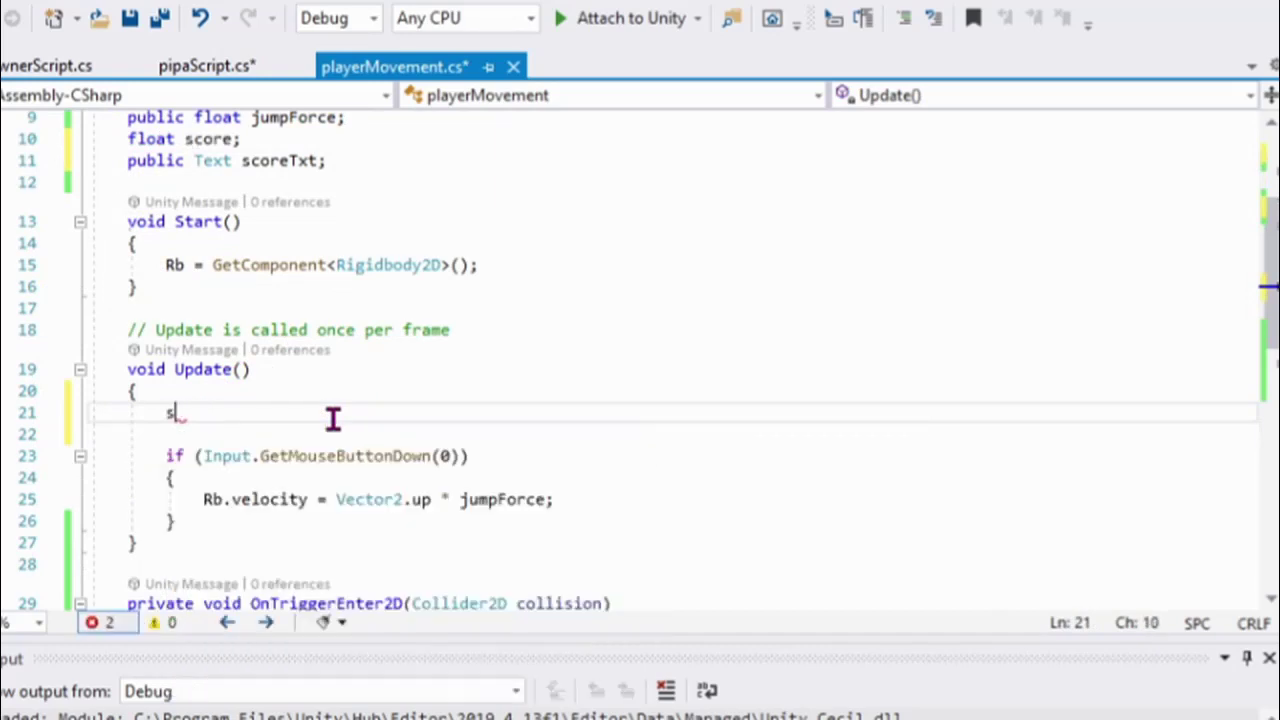
{"action": "type", "text": "co"}
{"action": "key", "text": "Down"}
{"action": "key", "text": "Tab"}
{"action": "type", "text": ".te"}
{"action": "key", "text": "Tab"}
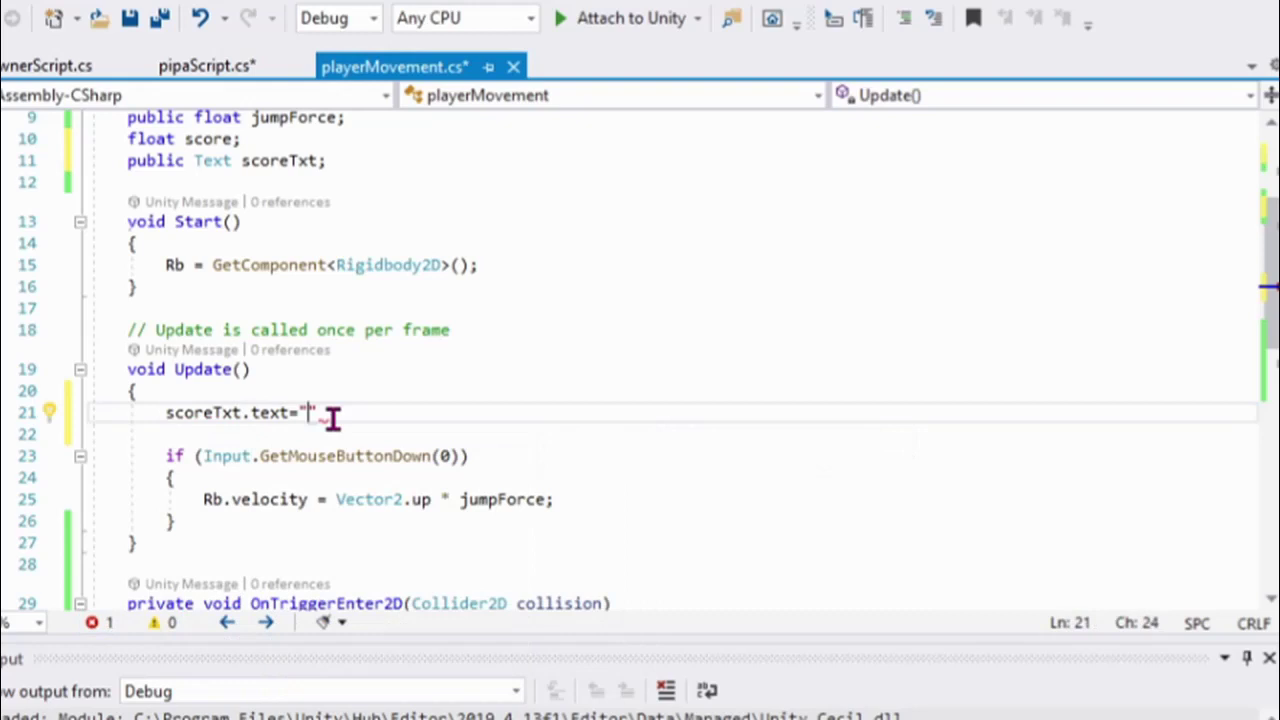
Complete the line as scoreTxt.text = "Score" + score;.
{"action": "type", "text": "+ "}
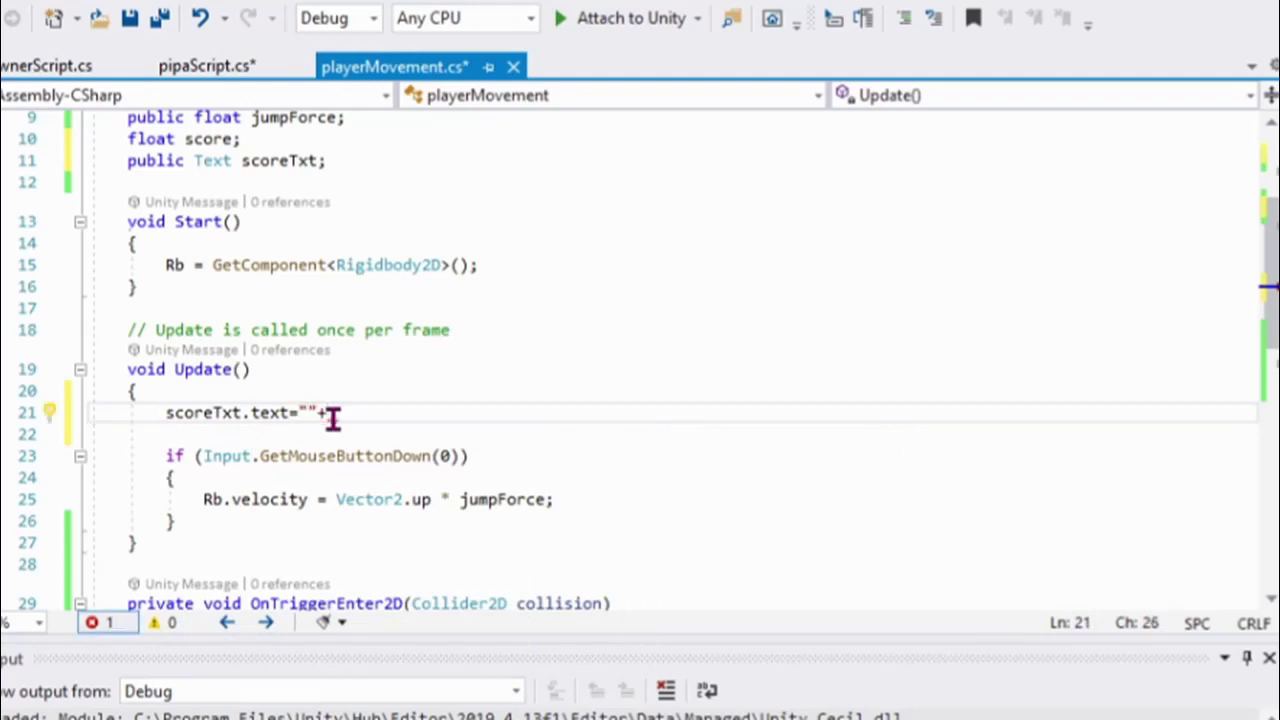
{"action": "type", "text": "score;"}
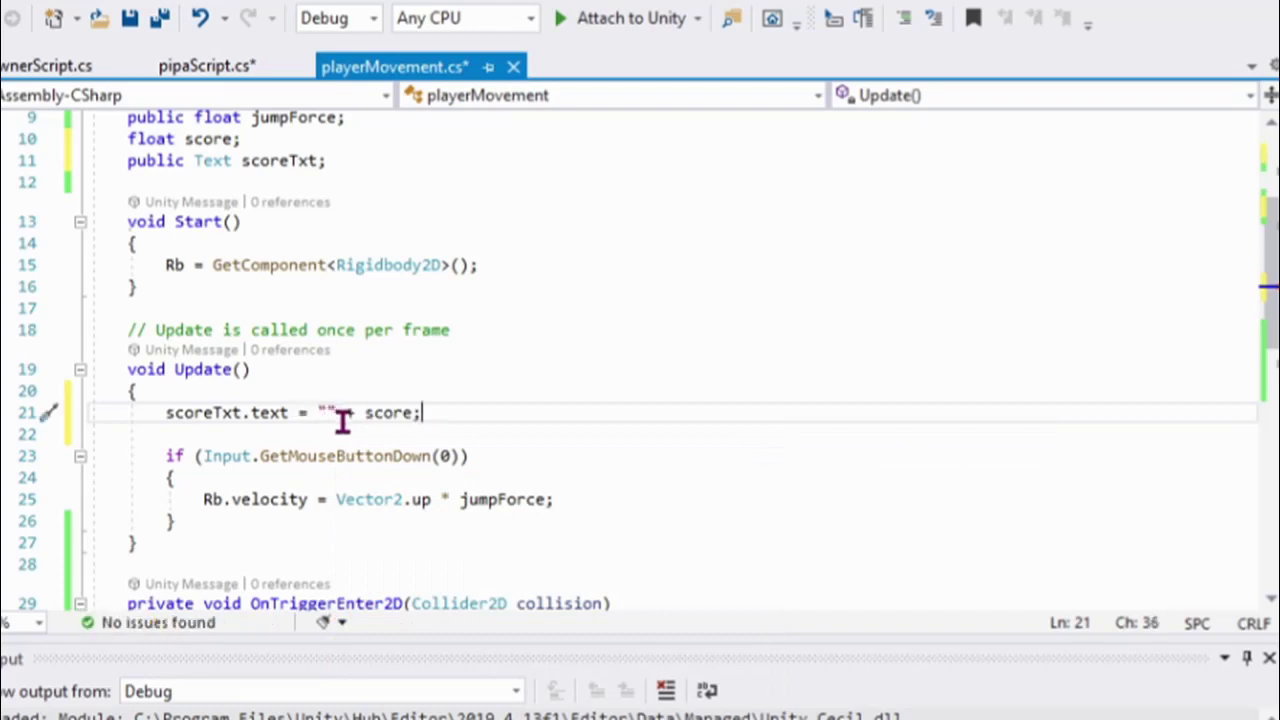
{"action": "scroll", "coordinate": [340, 418], "scroll_direction": "down", "scroll_amount": 2}
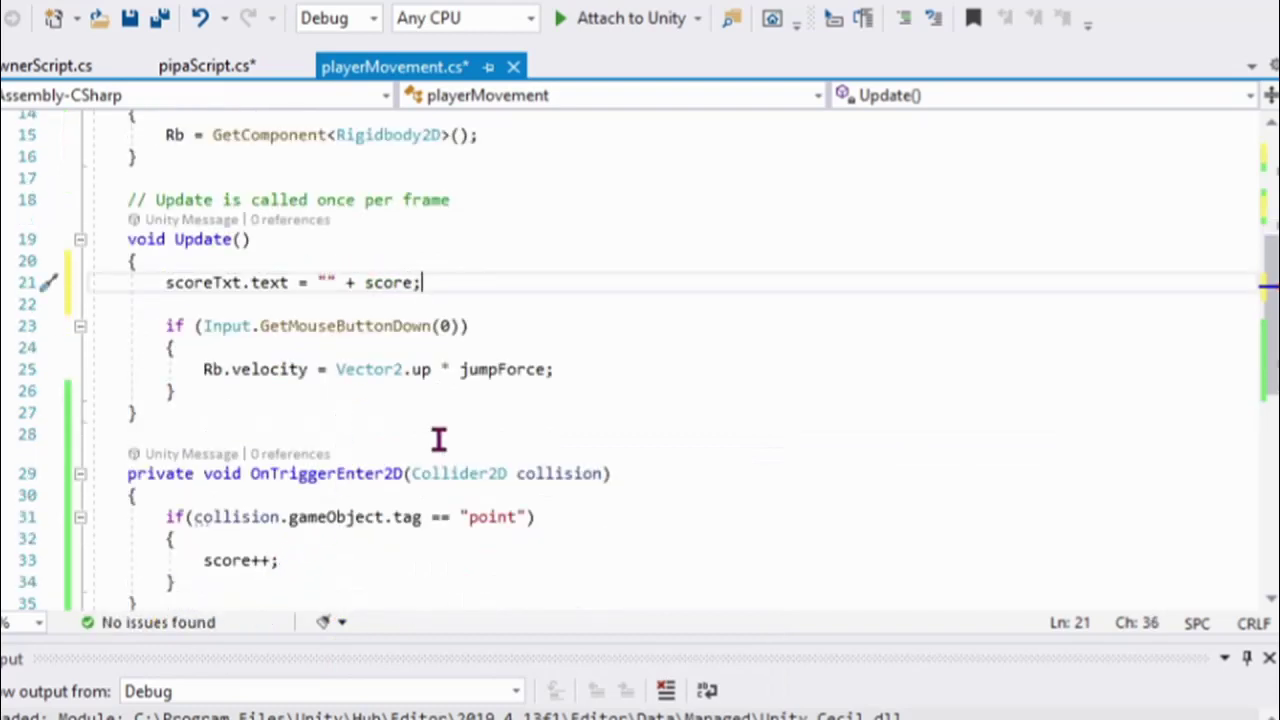
{"action": "scroll", "coordinate": [374, 427], "scroll_direction": "up", "scroll_amount": 2}
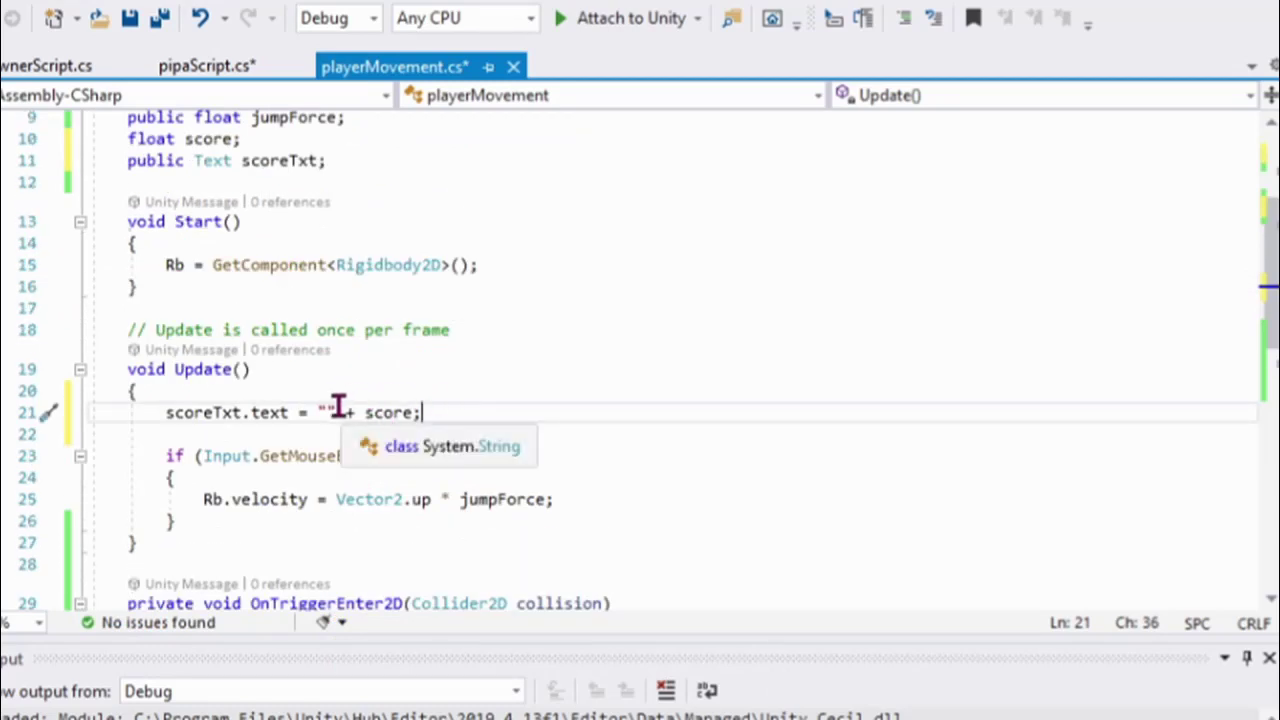
{"action": "left_click", "coordinate": [328, 412]}
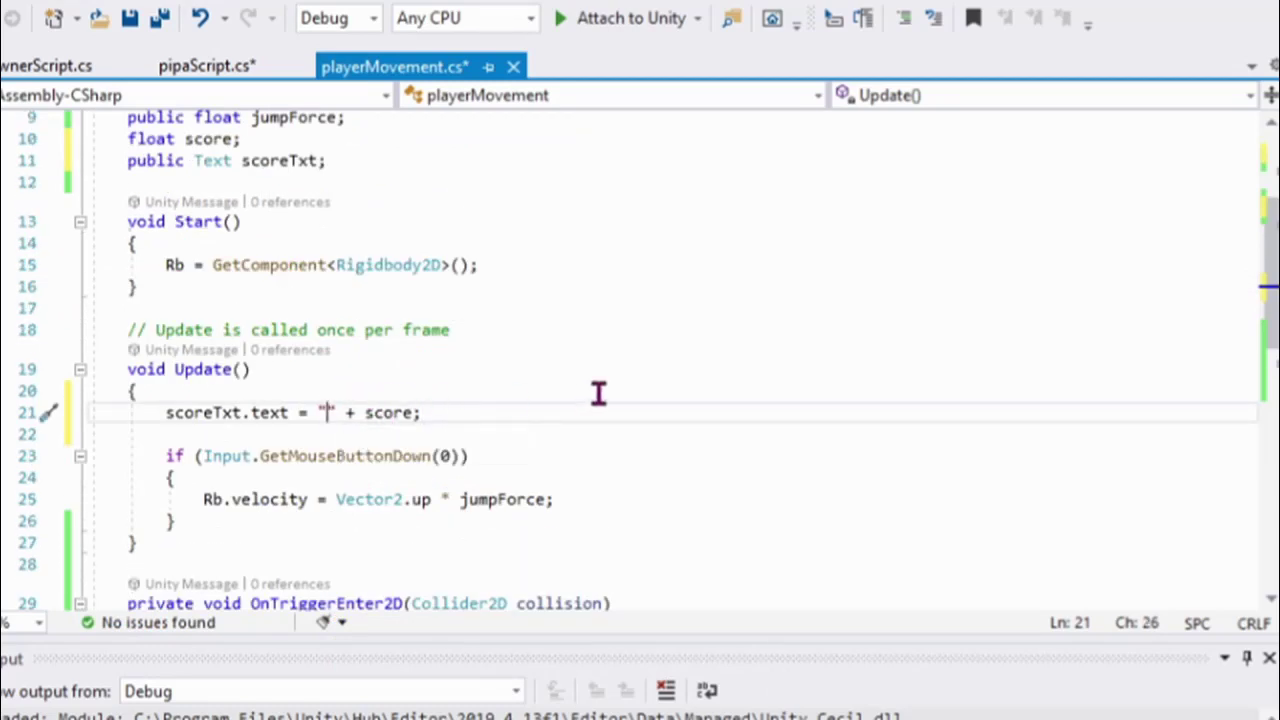
{"action": "type", "text": "Score"}
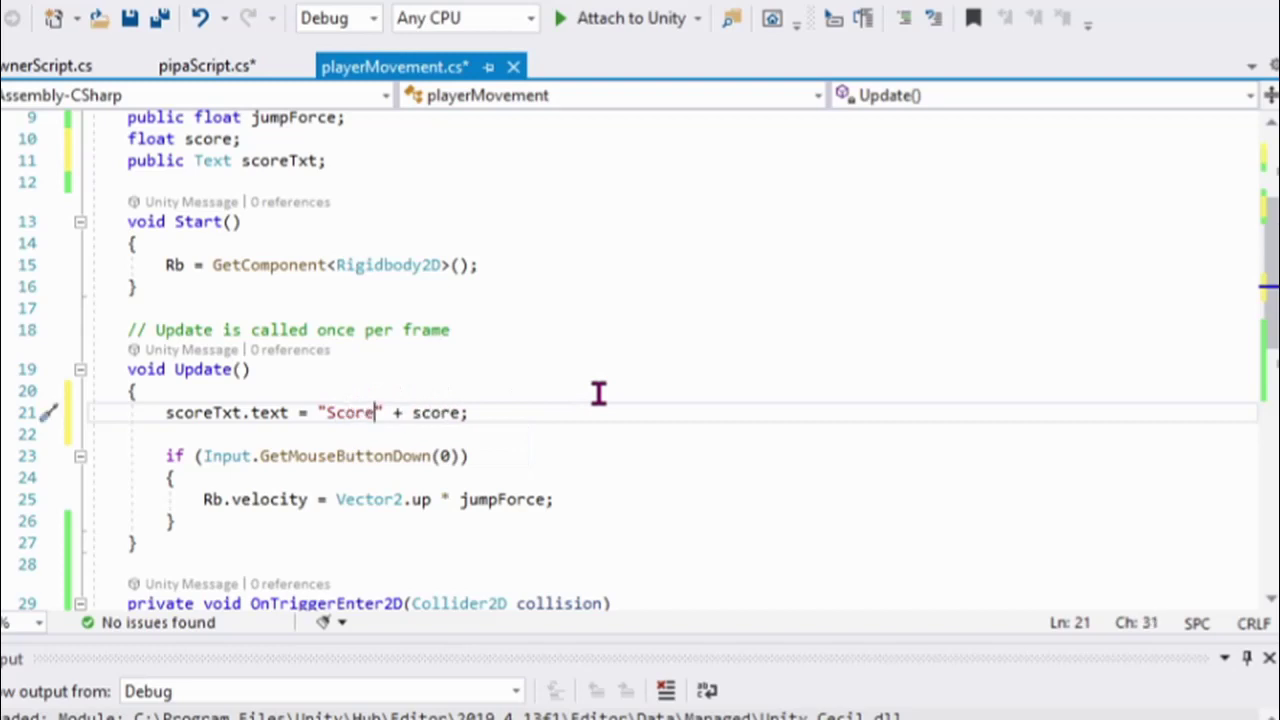
Save playerMovement.cs and return to the Unity editor.
{"action": "left_click", "coordinate": [575, 396]}
{"action": "scroll", "coordinate": [797, 423], "scroll_direction": "up", "scroll_amount": 2}
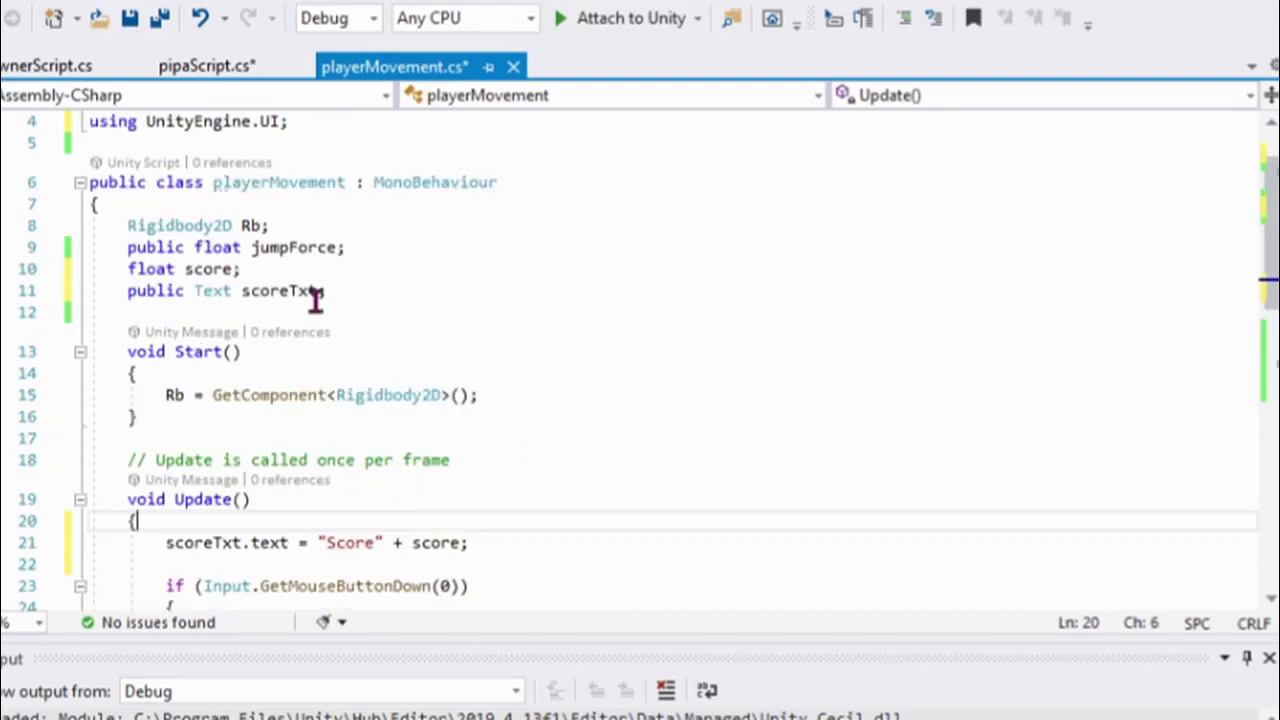
{"action": "left_click", "coordinate": [129, 18]}
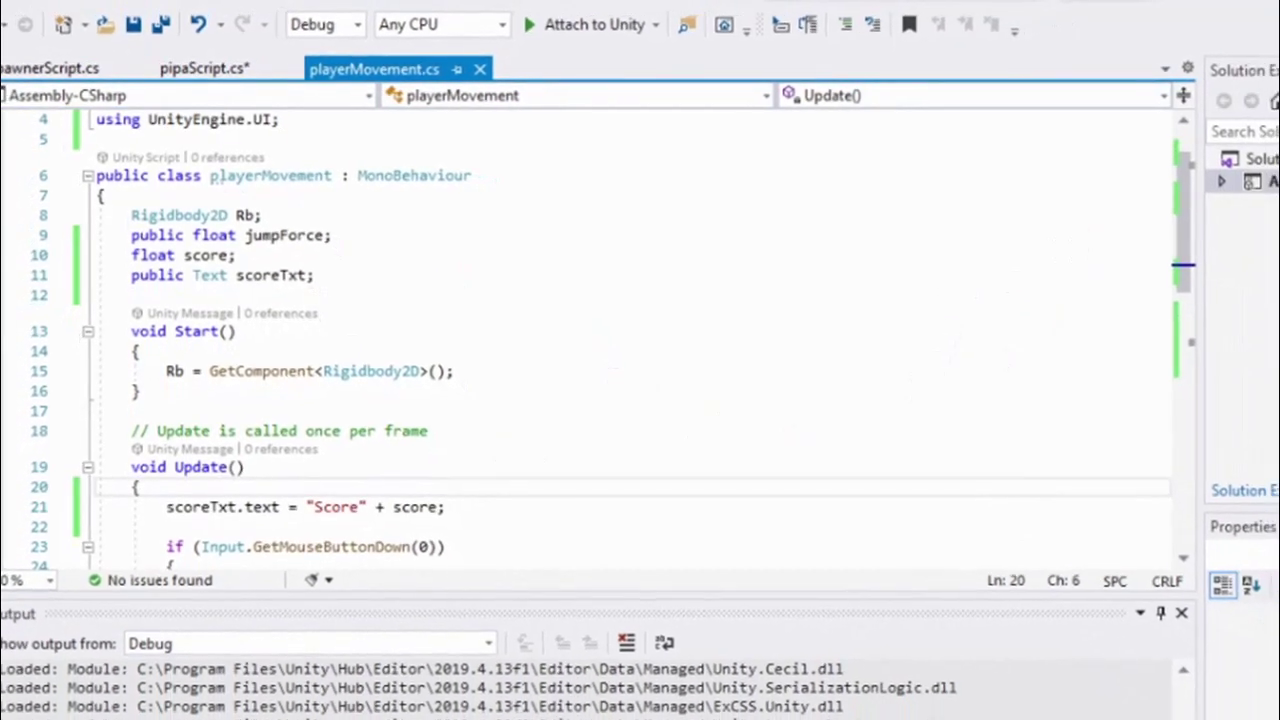
{"action": "key", "text": "alt+Tab"}
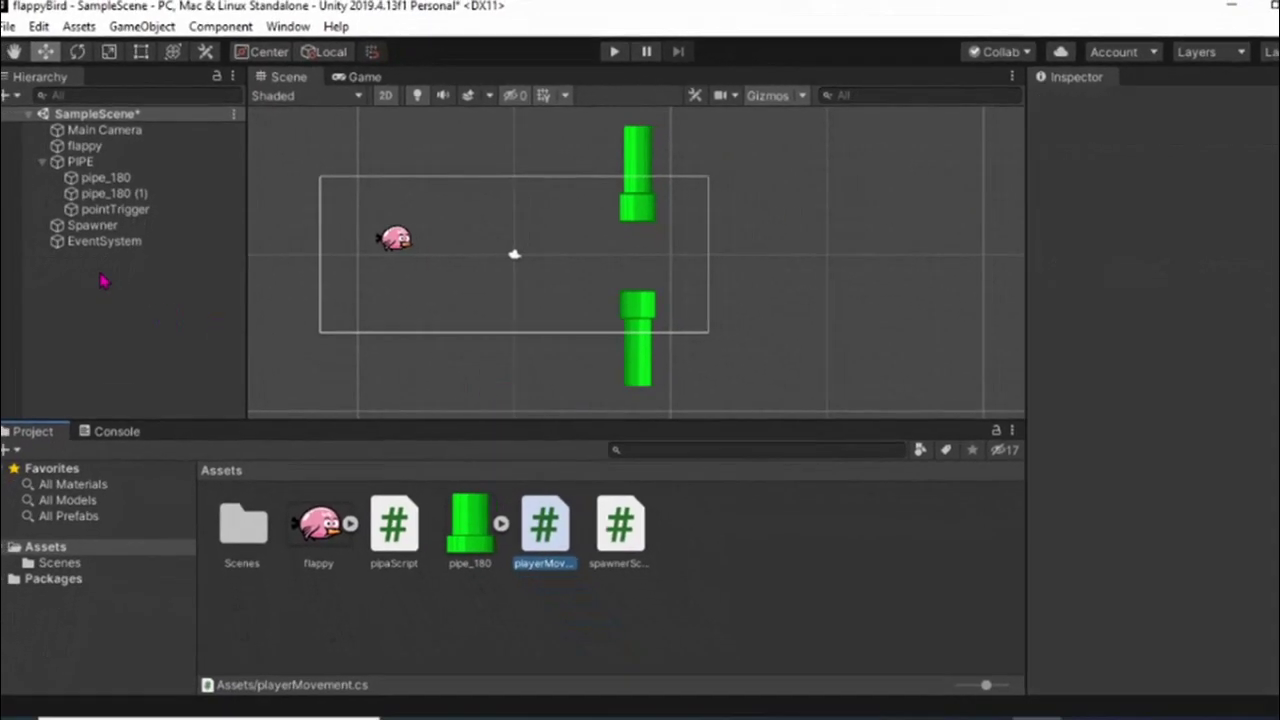
Add a UI Text object to the scene and change its text from New Text to 0.
{"action": "right_click", "coordinate": [100, 278]}
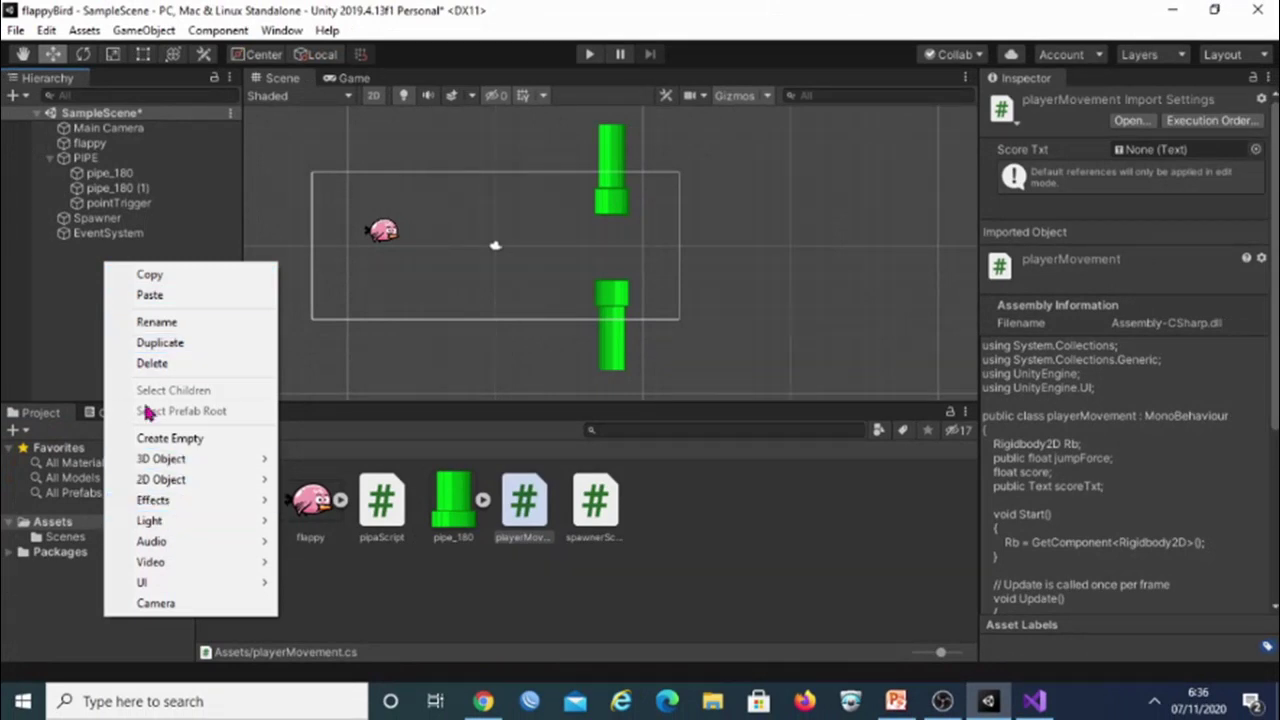
{"action": "mouse_move", "coordinate": [268, 583]}
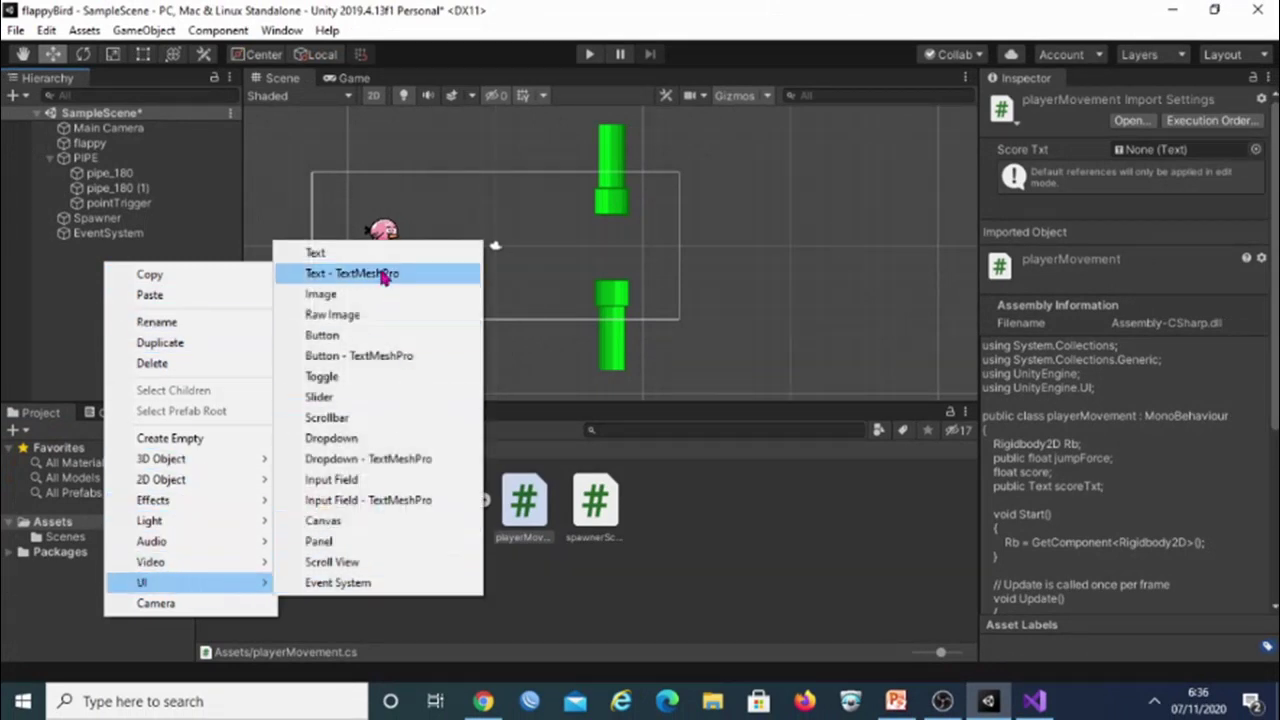
{"action": "left_click", "coordinate": [330, 253]}
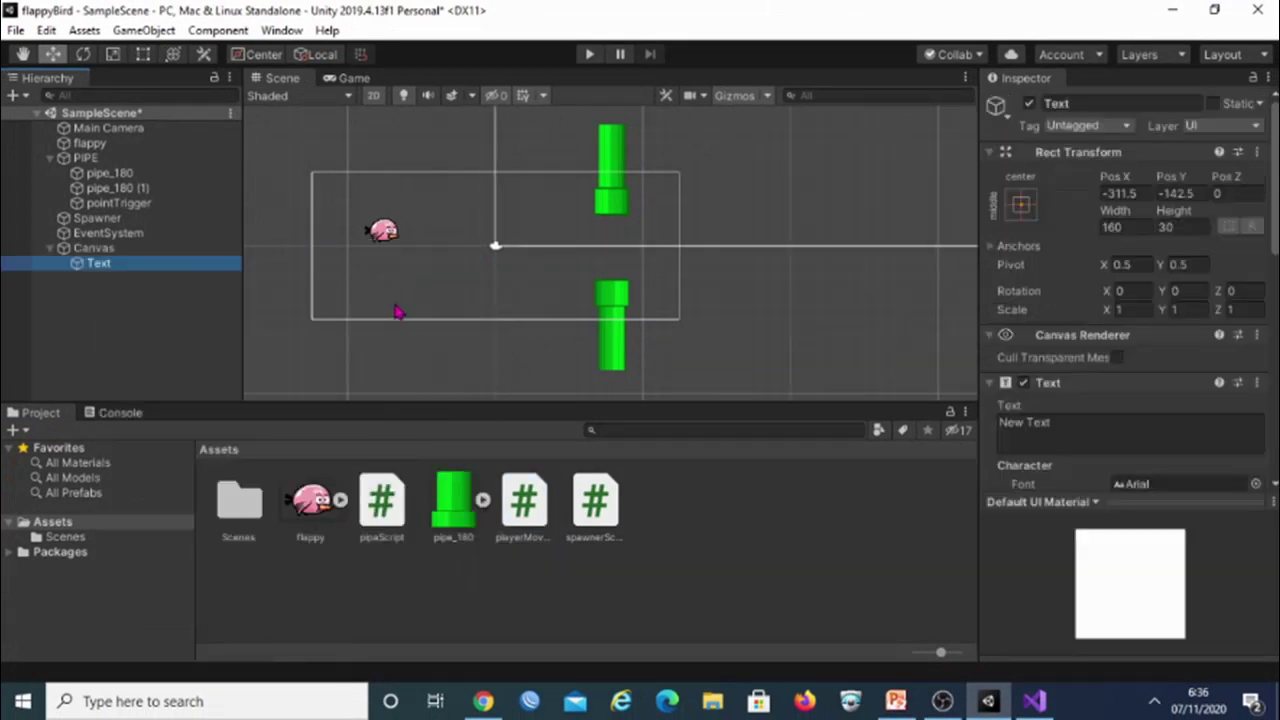
{"action": "scroll", "coordinate": [647, 268], "scroll_direction": "up", "scroll_amount": 1}
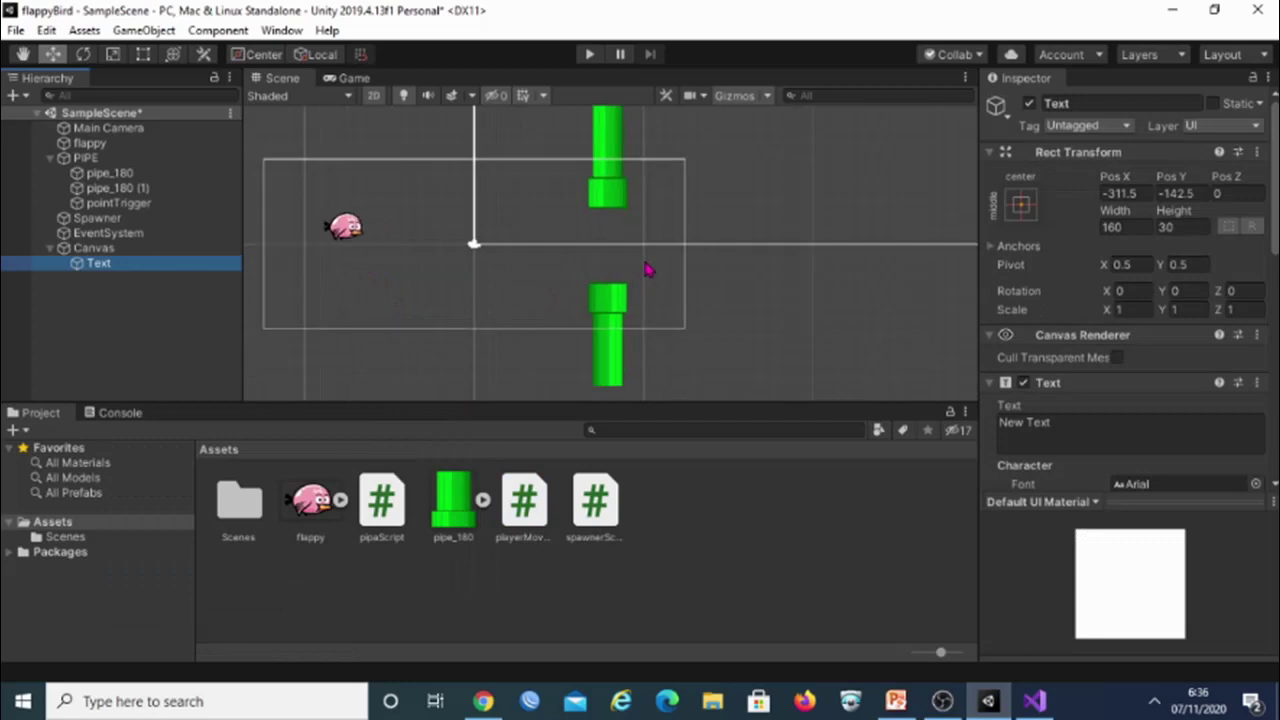
{"action": "double_click", "coordinate": [98, 263]}
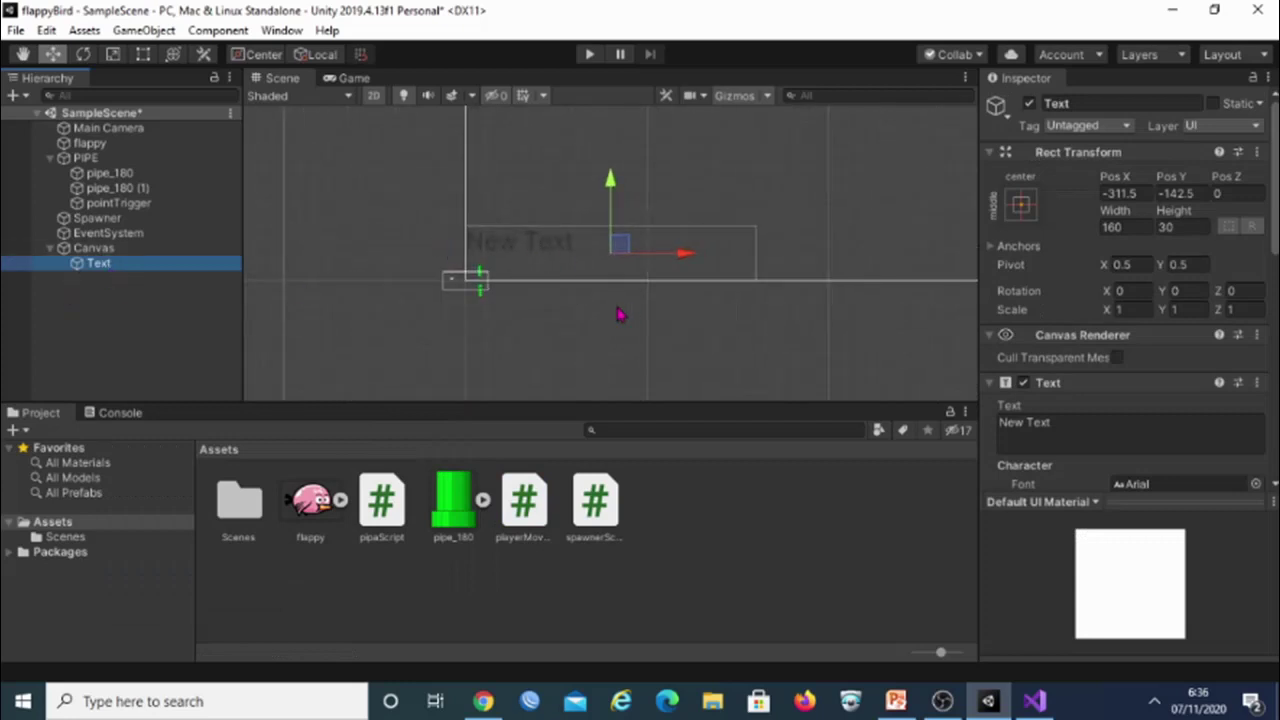
{"action": "left_click", "coordinate": [1077, 426]}
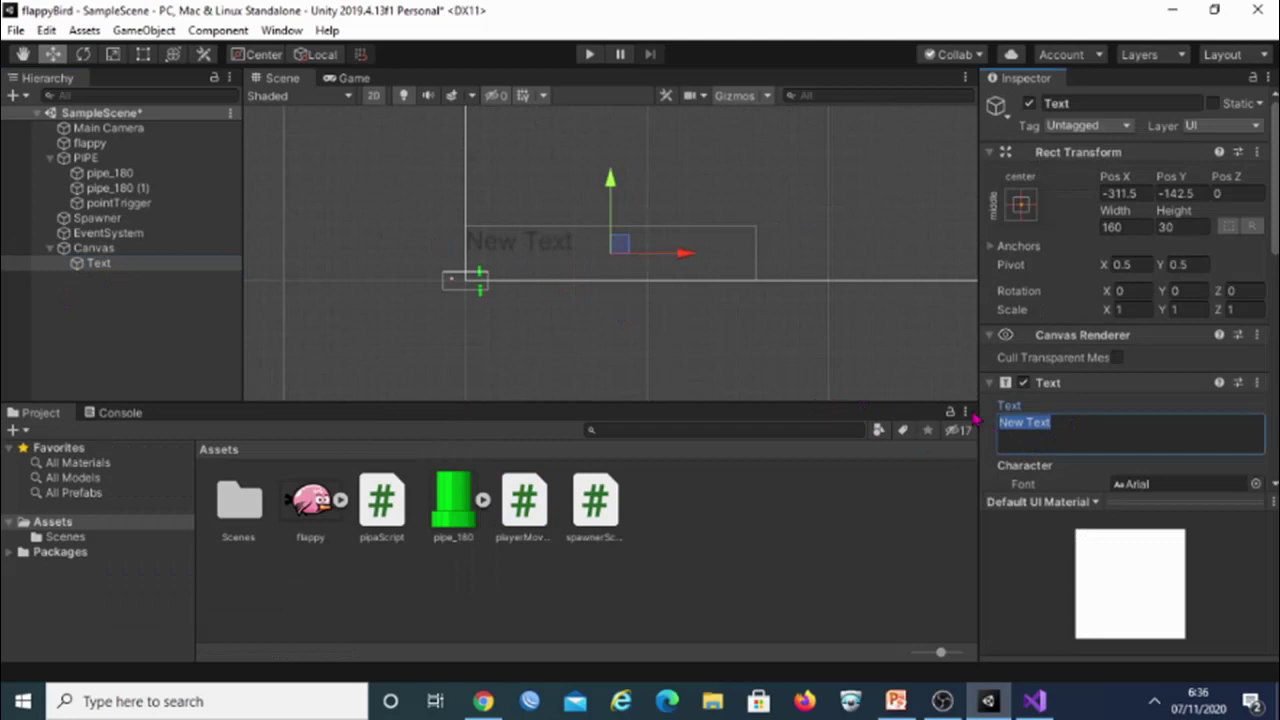
{"action": "type", "text": "0"}
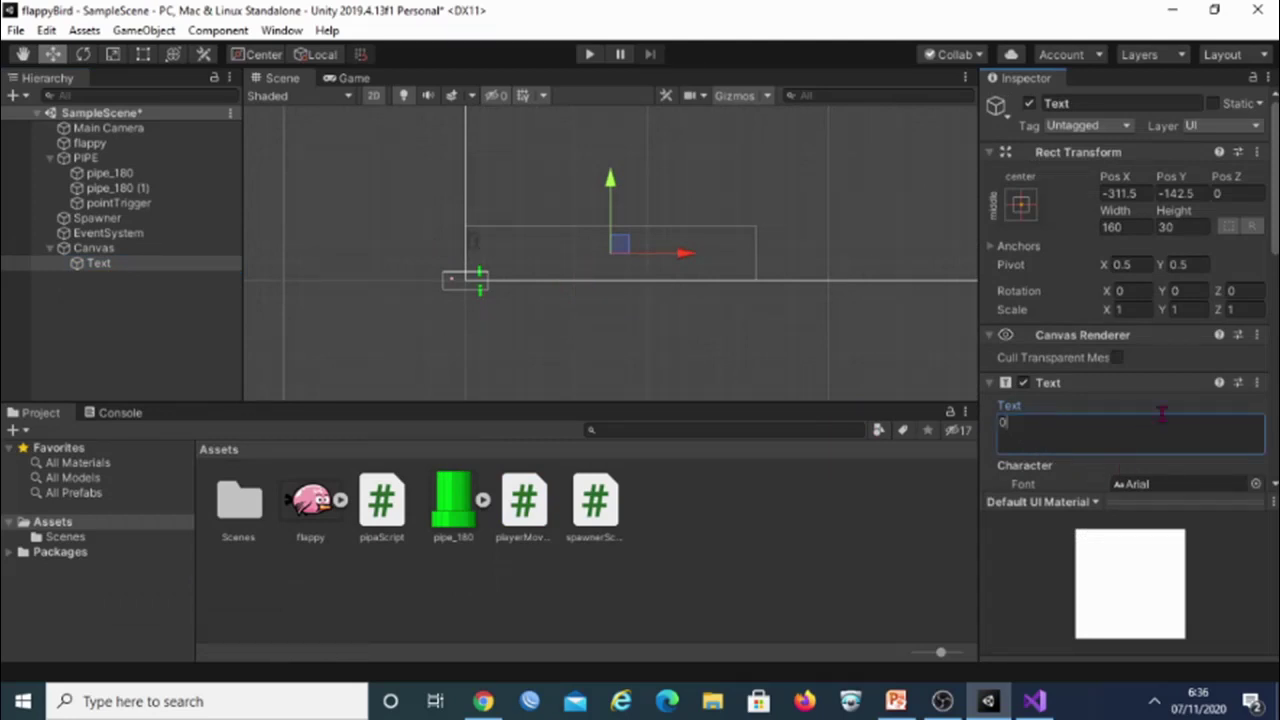
{"action": "scroll", "coordinate": [1207, 467], "scroll_direction": "down", "scroll_amount": 3}
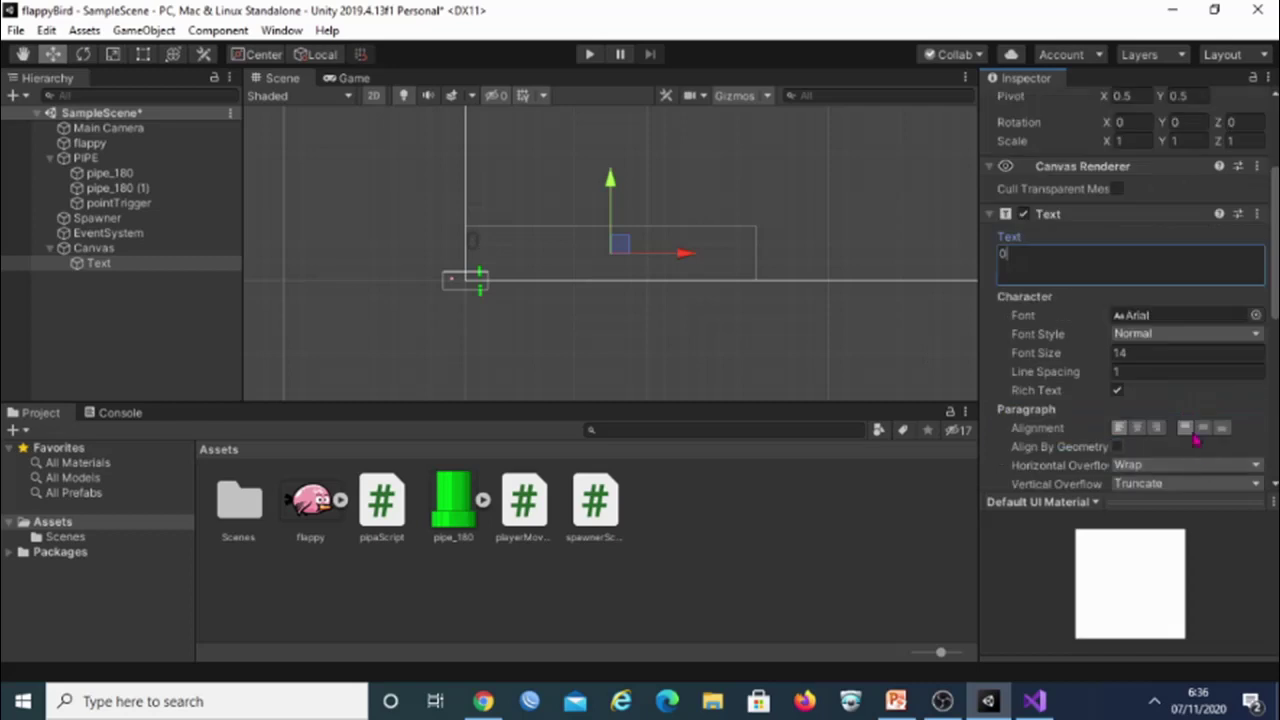
Make the score label bold, font size 24, colour FBEEEE, and centre-aligned.
{"action": "left_click", "coordinate": [1175, 338]}
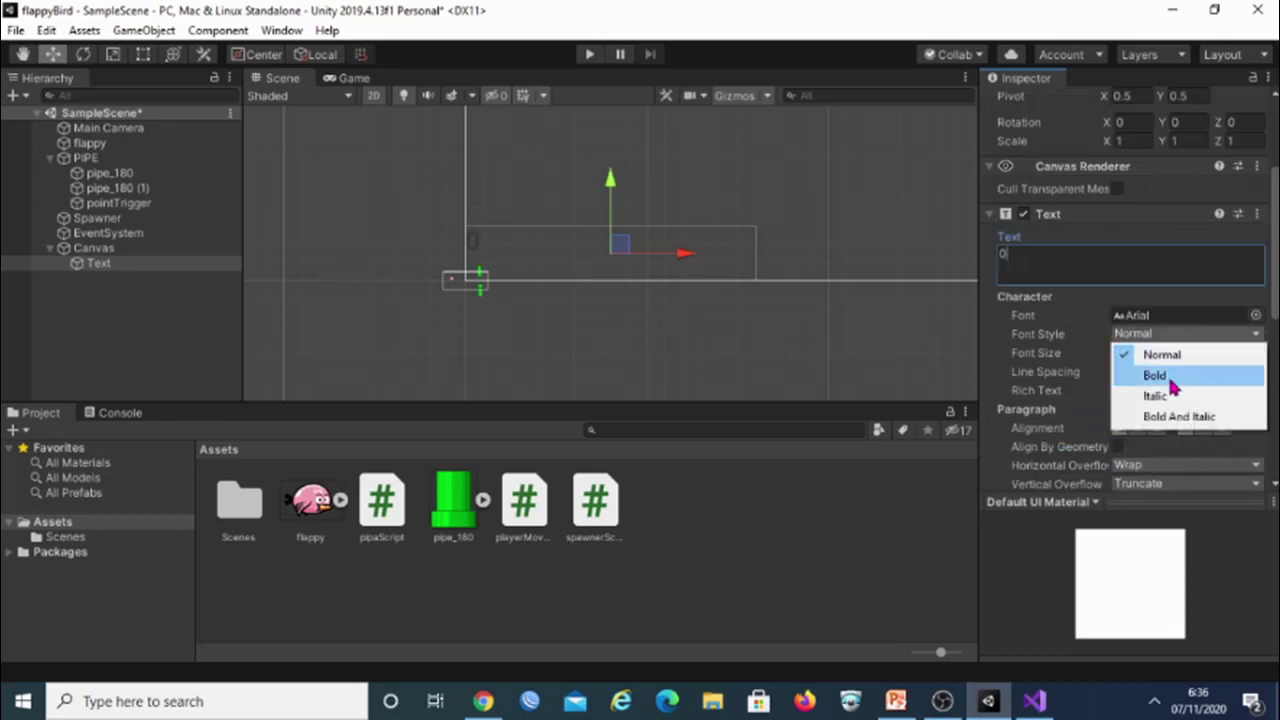
{"action": "left_click", "coordinate": [1171, 372]}
{"action": "left_click", "coordinate": [1158, 356]}
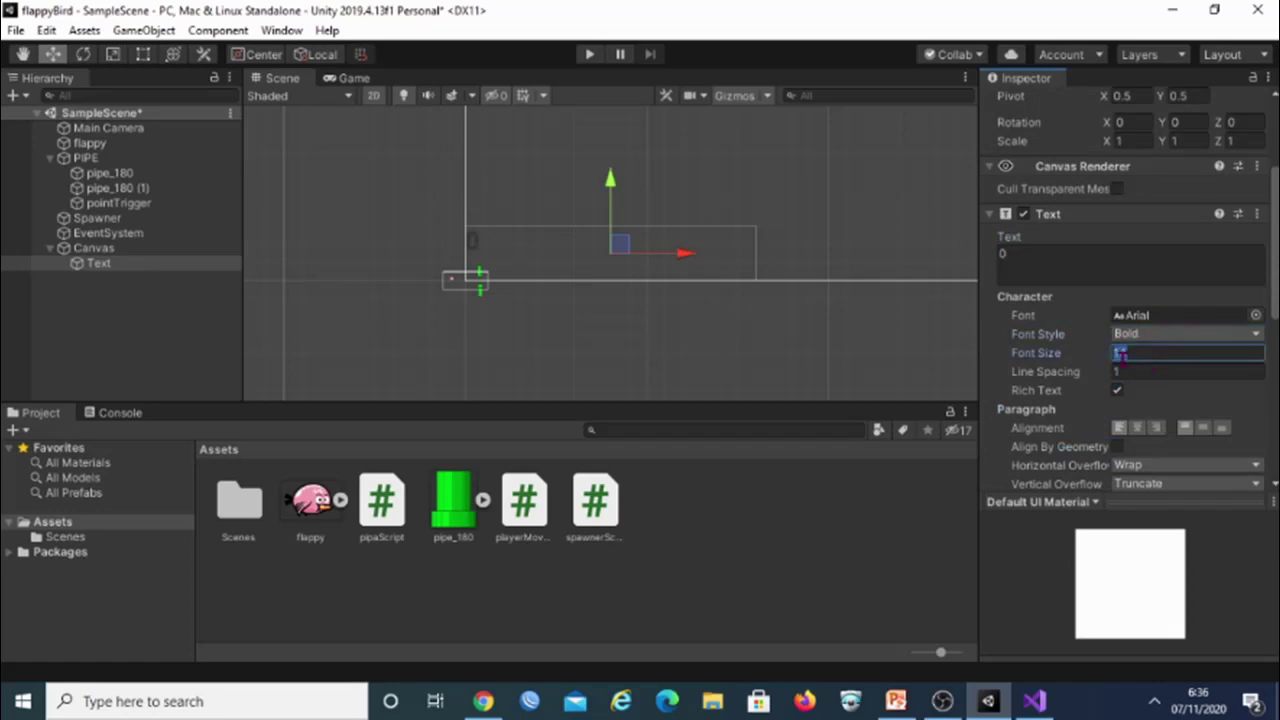
{"action": "type", "text": "24"}
{"action": "scroll", "coordinate": [1166, 391], "scroll_direction": "down", "scroll_amount": 5}
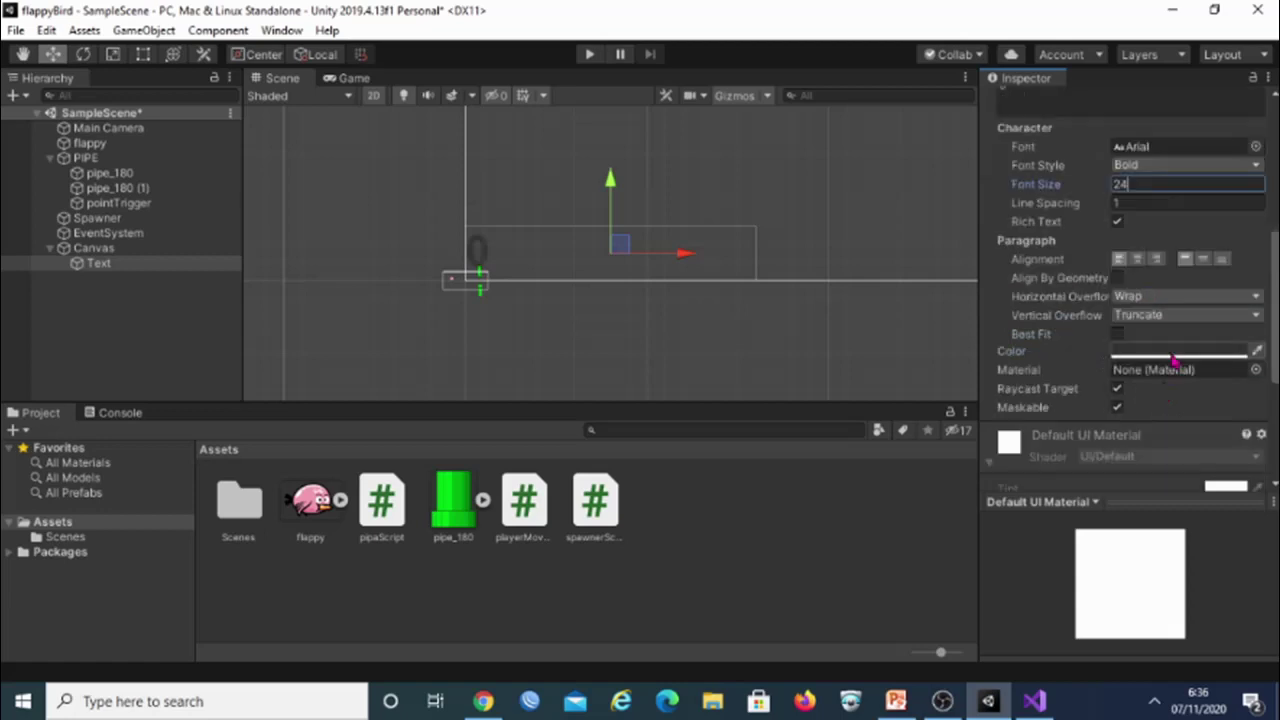
{"action": "left_click", "coordinate": [1138, 360]}
{"action": "left_click", "coordinate": [1120, 328]}
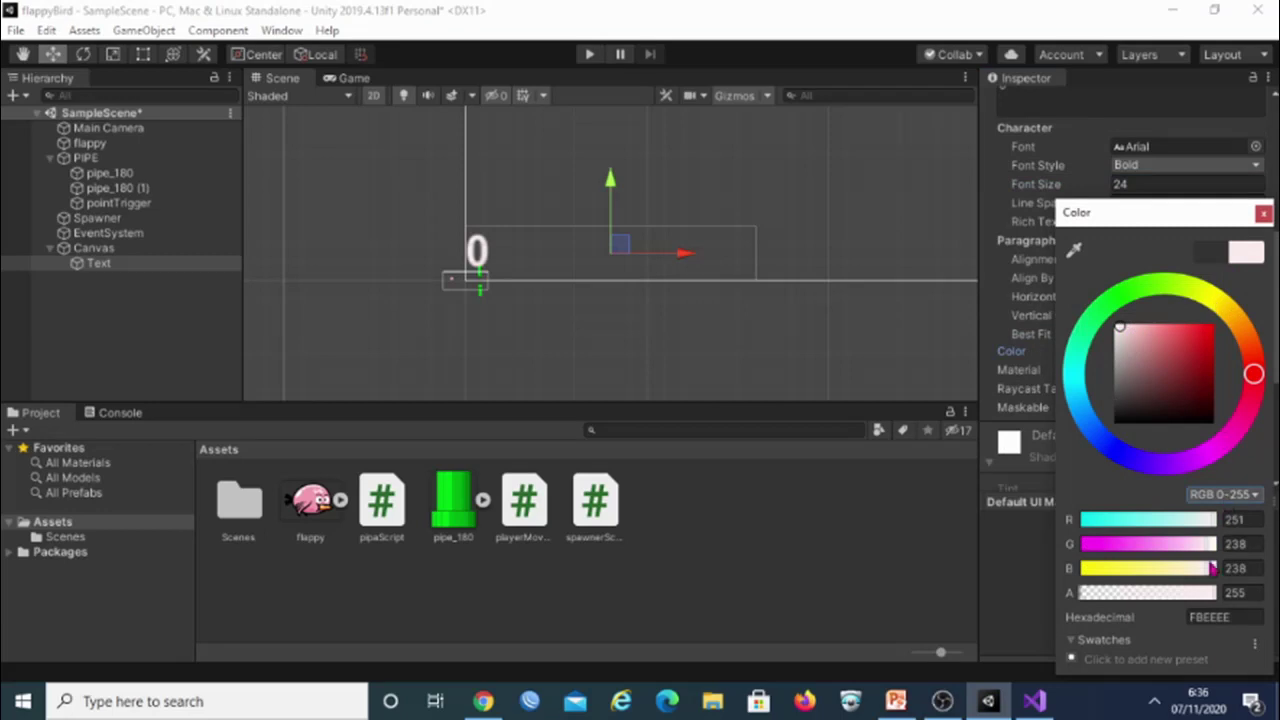
{"action": "left_click", "coordinate": [1264, 213]}
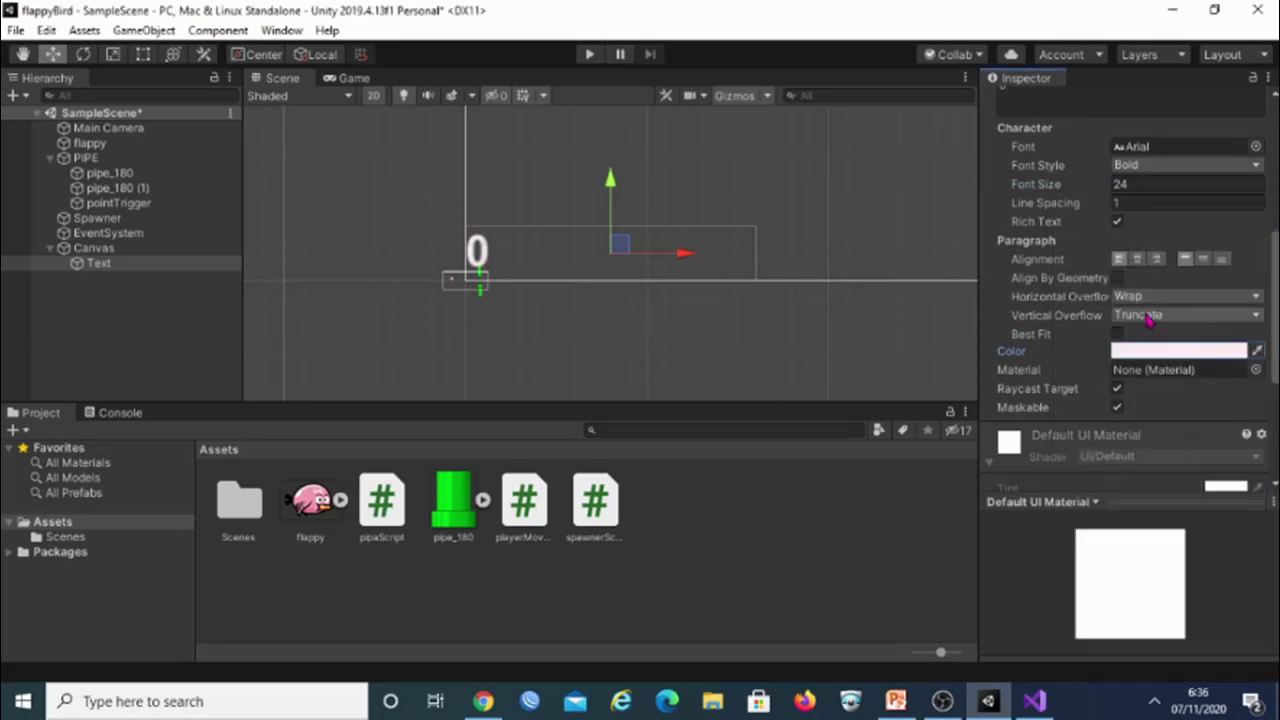
{"action": "left_click", "coordinate": [1138, 260]}
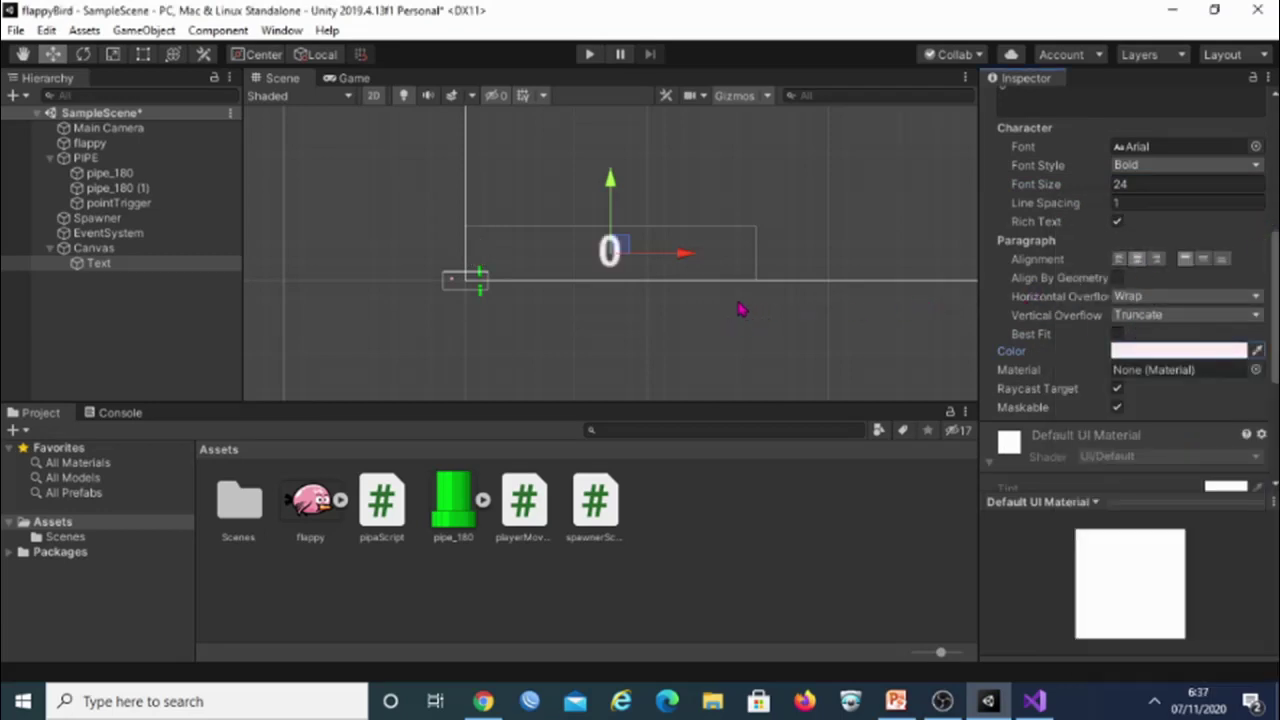
{"action": "scroll", "coordinate": [748, 315], "scroll_direction": "down", "scroll_amount": 5}
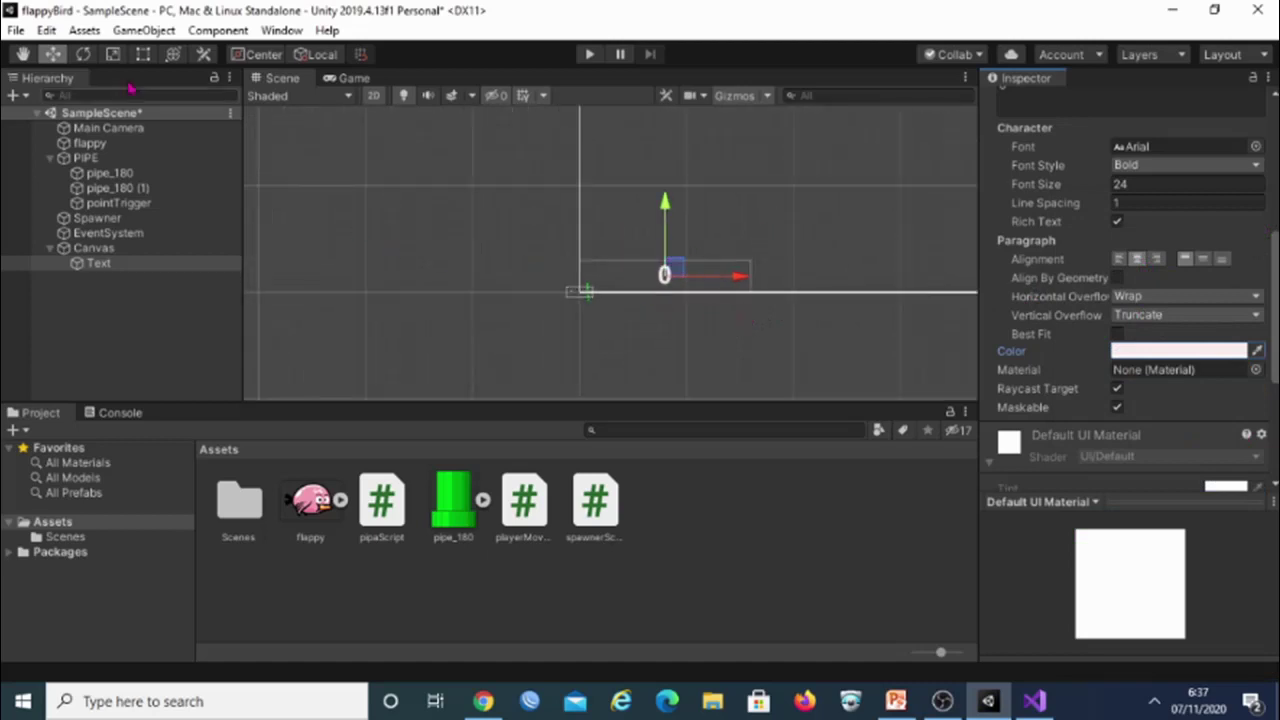
Pan toward the label, preview it in the Game view, and drag it upward roughly.
{"action": "left_click", "coordinate": [22, 54]}
{"action": "left_click_drag", "start_coordinate": [740, 210], "coordinate": [575, 310]}
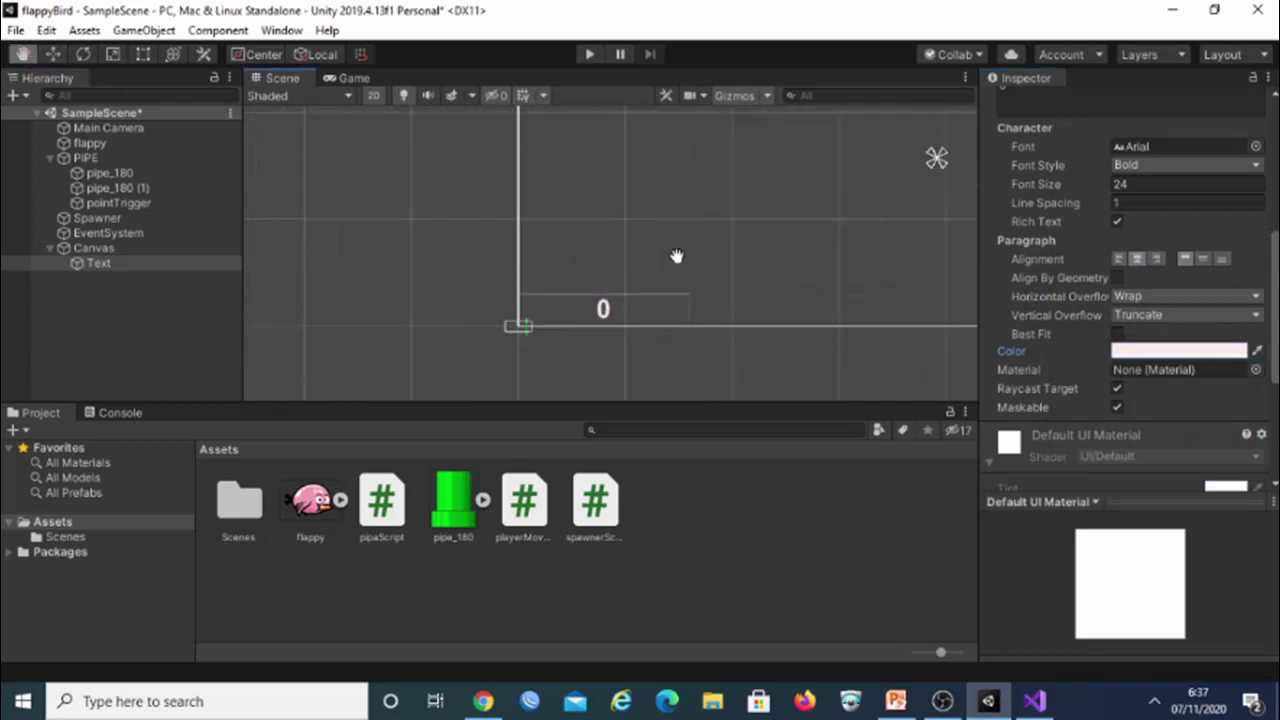
{"action": "left_click", "coordinate": [344, 80]}
{"action": "left_click", "coordinate": [282, 78]}
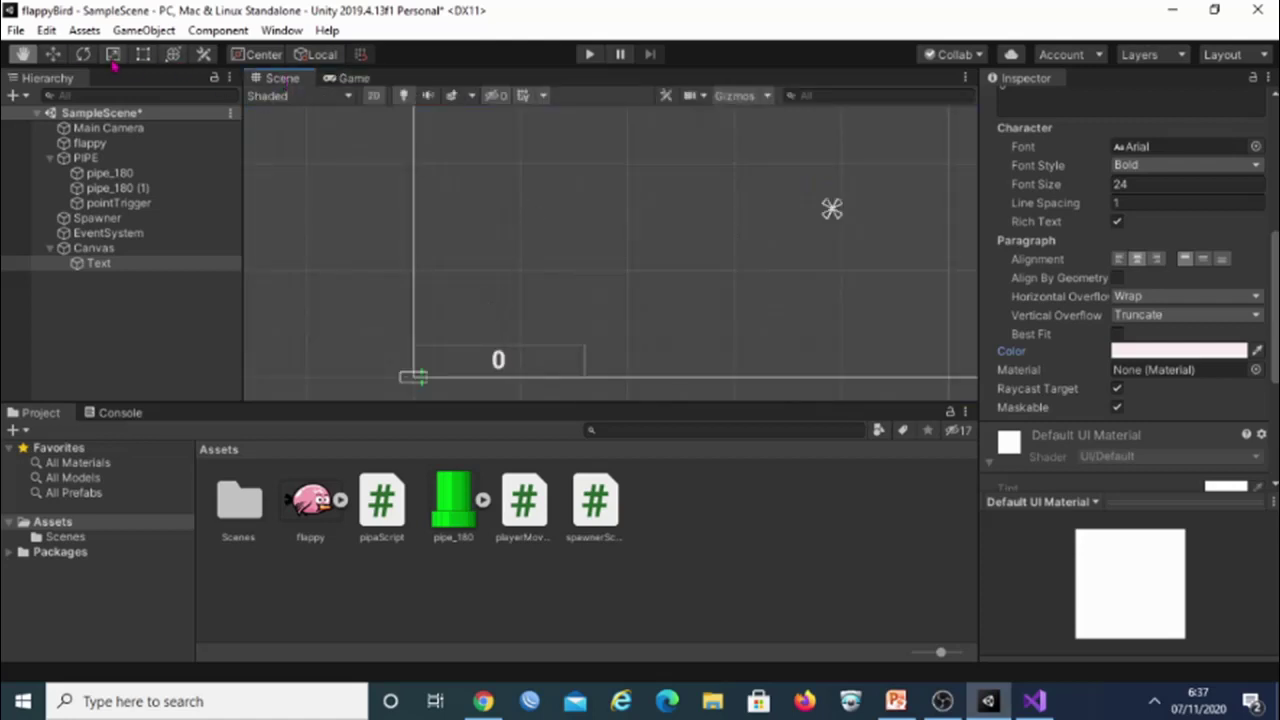
{"action": "left_click", "coordinate": [53, 54]}
{"action": "left_click_drag", "start_coordinate": [512, 360], "coordinate": [768, 153]}
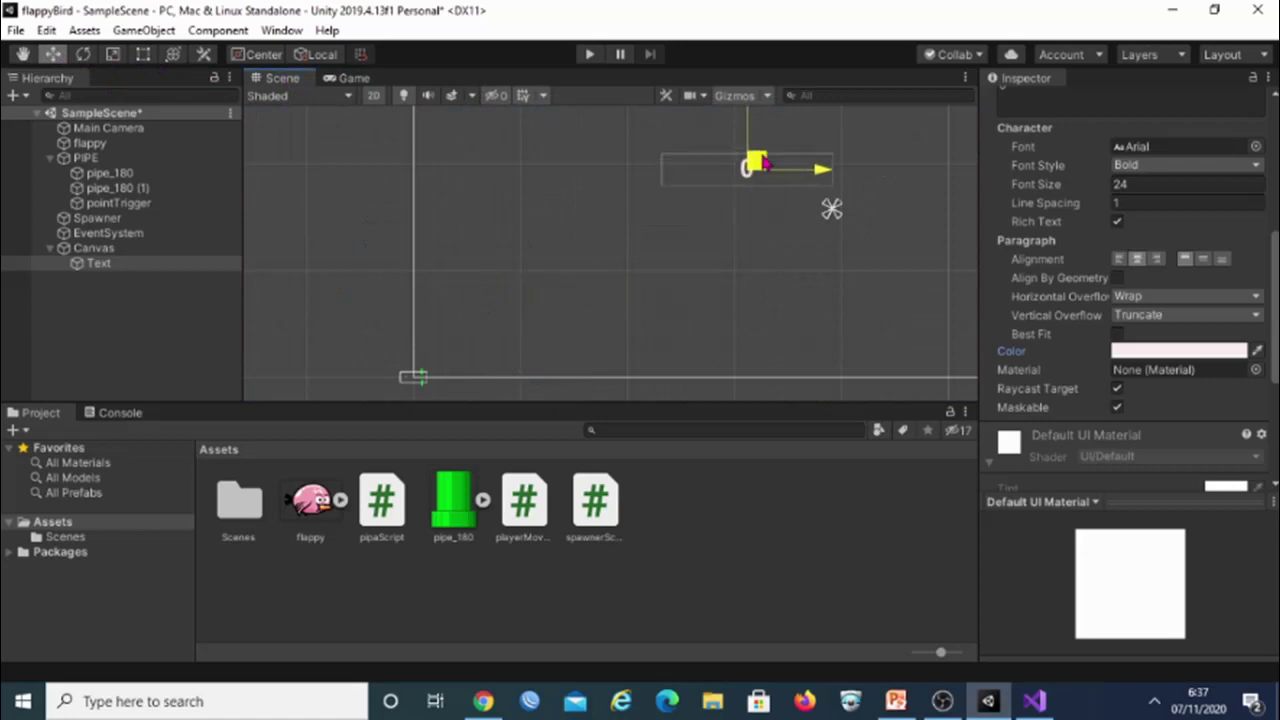
{"action": "left_click", "coordinate": [560, 245]}
Frame the whole canvas and move the label to the top centre at Pos X 0, Pos Y 142.
{"action": "left_click", "coordinate": [22, 54]}
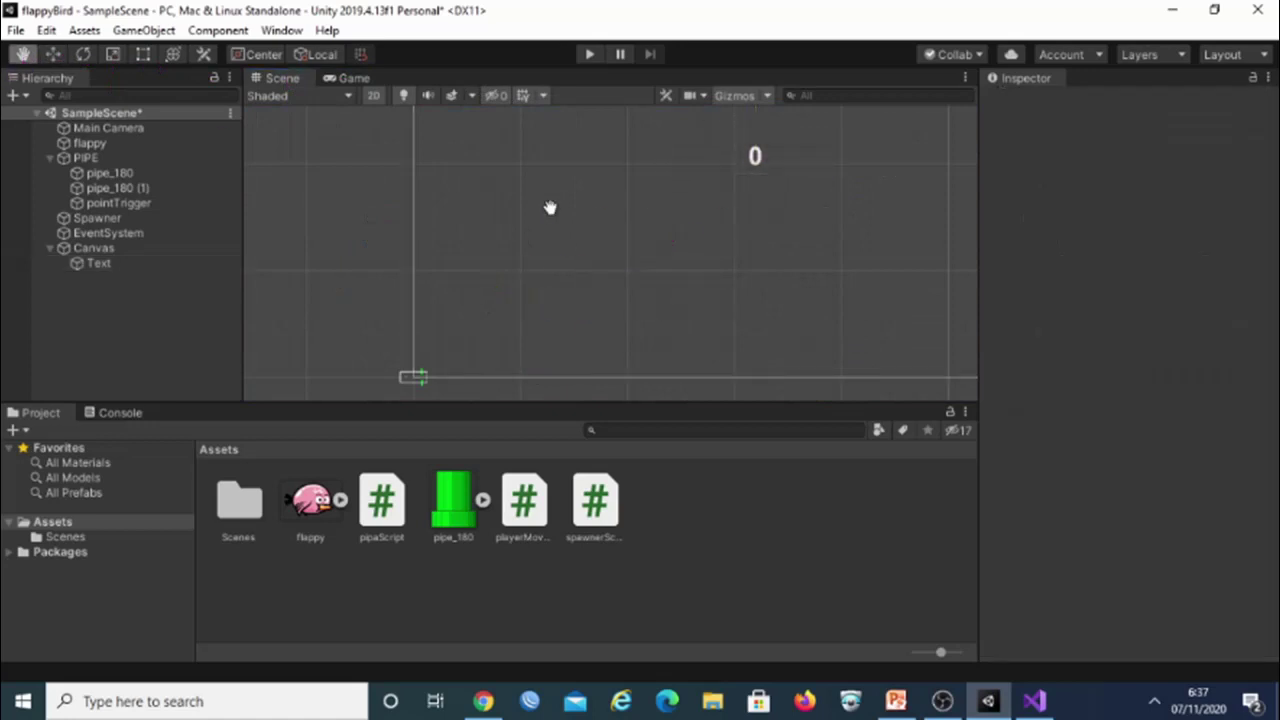
{"action": "left_click_drag", "start_coordinate": [549, 206], "coordinate": [357, 386]}
{"action": "scroll", "coordinate": [660, 305], "scroll_direction": "down", "scroll_amount": 2}
{"action": "scroll", "coordinate": [686, 300], "scroll_direction": "down", "scroll_amount": 1}
{"action": "mouse_move", "coordinate": [686, 300]}
{"action": "left_mouse_down"}
{"action": "mouse_move", "coordinate": [643, 189]}
{"action": "mouse_move", "coordinate": [645, 244]}
{"action": "left_mouse_up"}
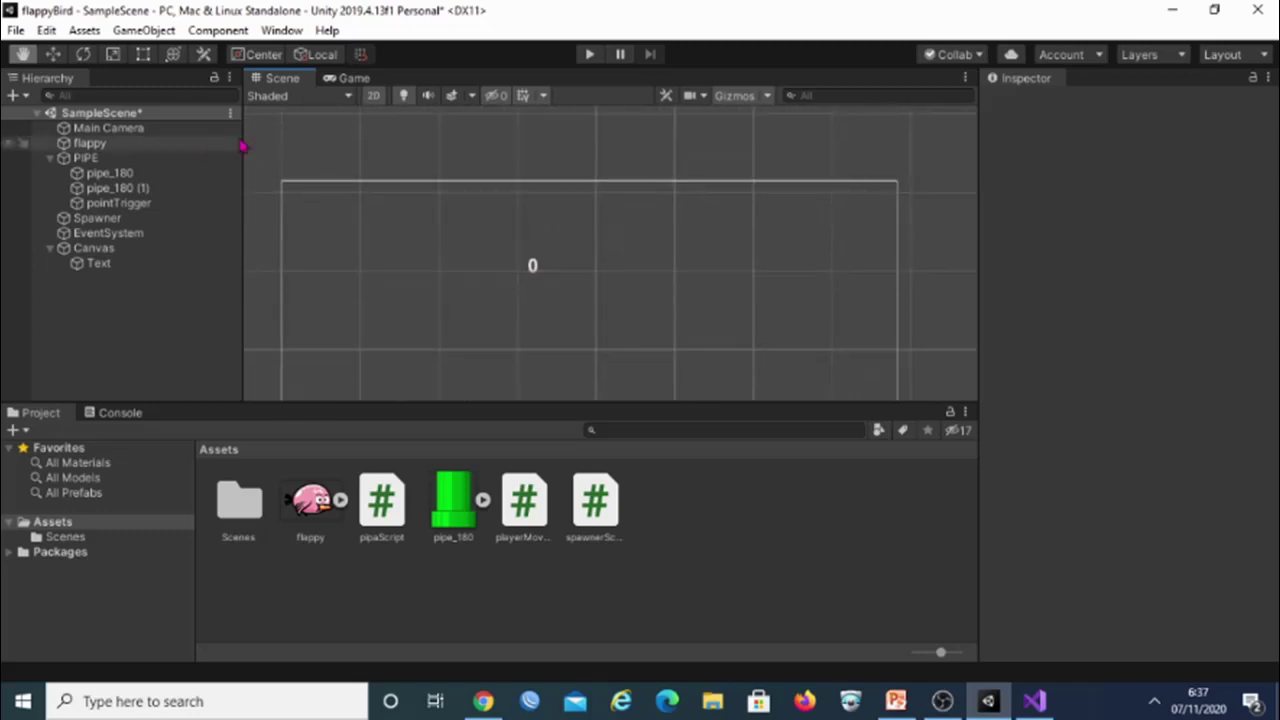
{"action": "left_click", "coordinate": [118, 266]}
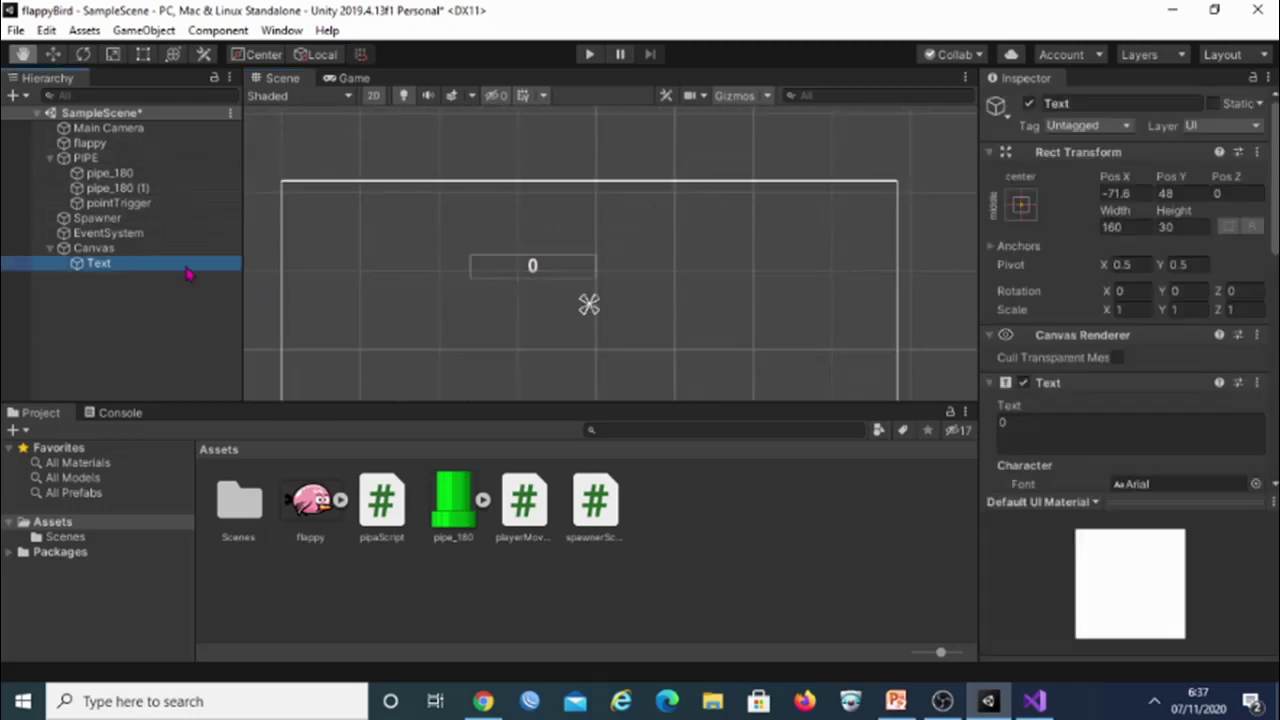
{"action": "left_click", "coordinate": [53, 54]}
{"action": "left_click_drag", "start_coordinate": [545, 259], "coordinate": [604, 185]}
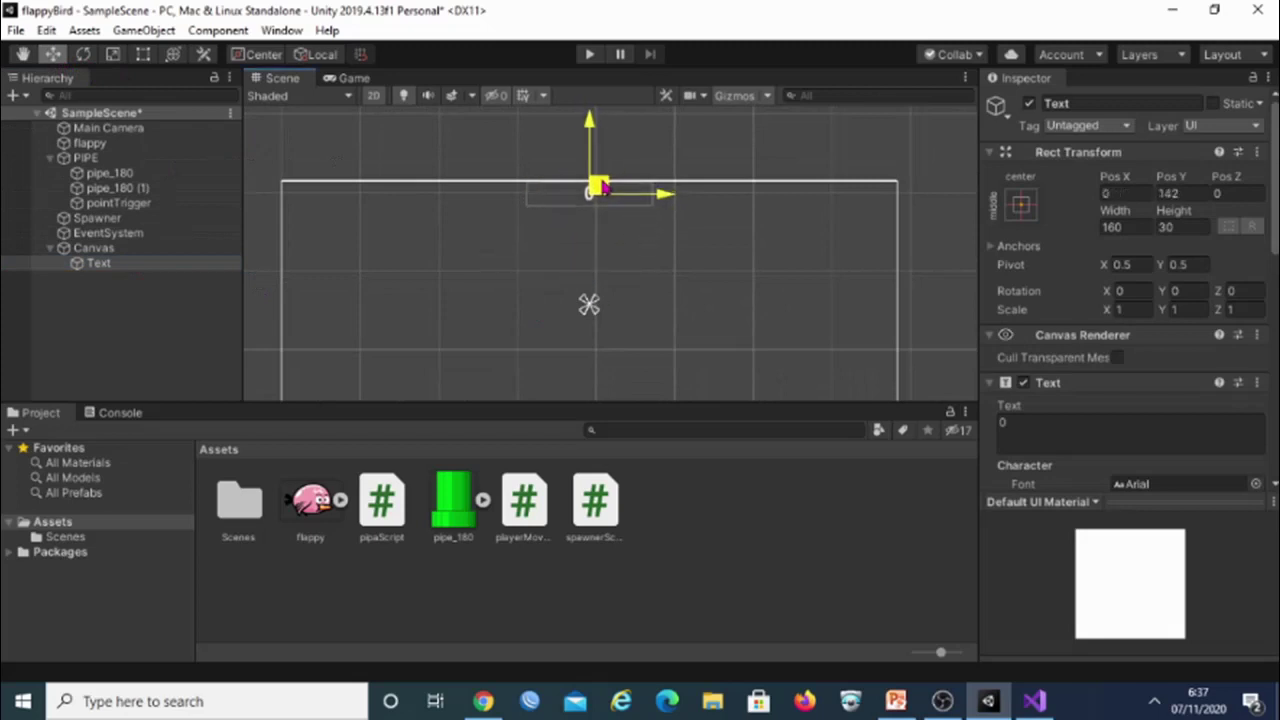
{"action": "left_click", "coordinate": [639, 291]}
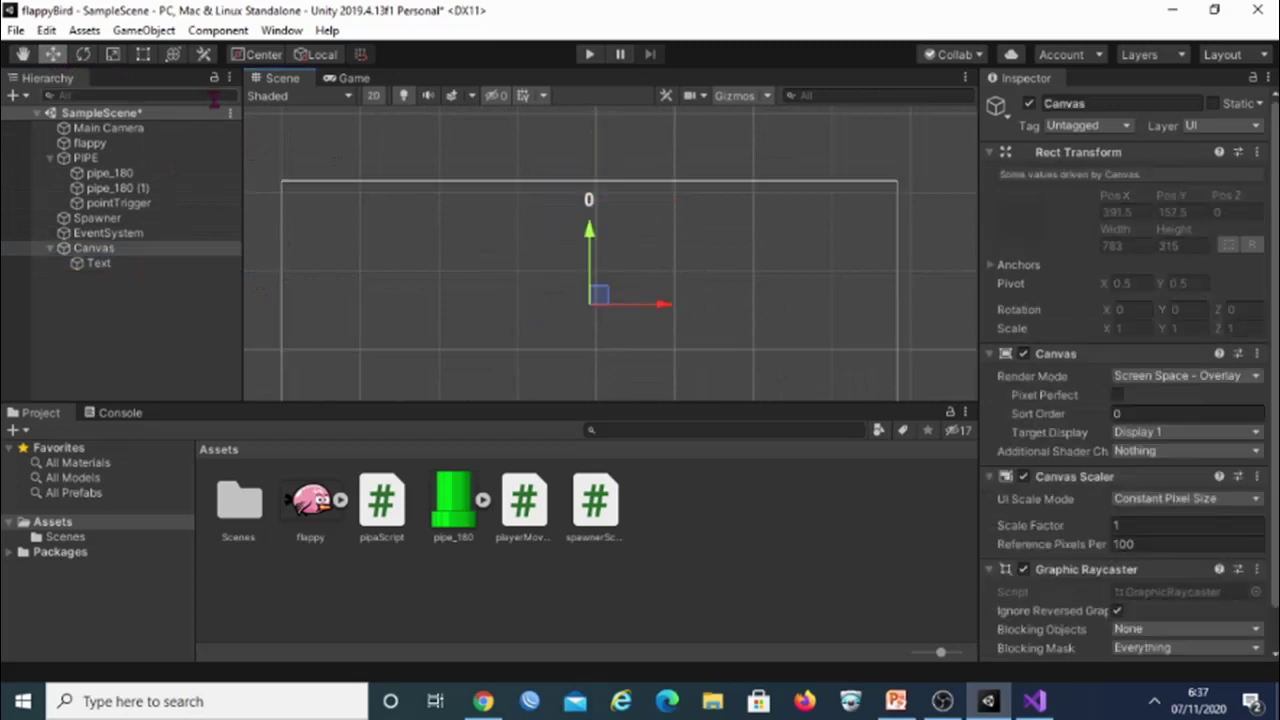
Switch to the Game view and start a play test.
{"action": "left_click", "coordinate": [350, 78]}
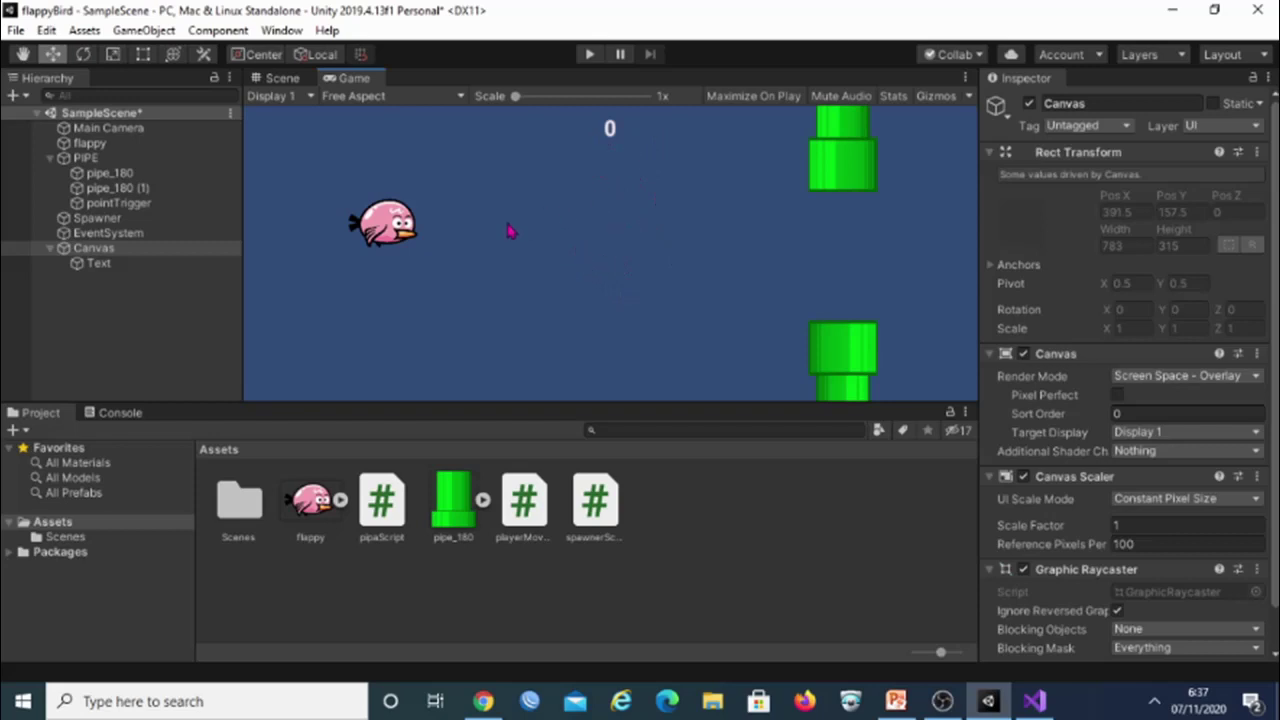
{"action": "left_click", "coordinate": [590, 55]}
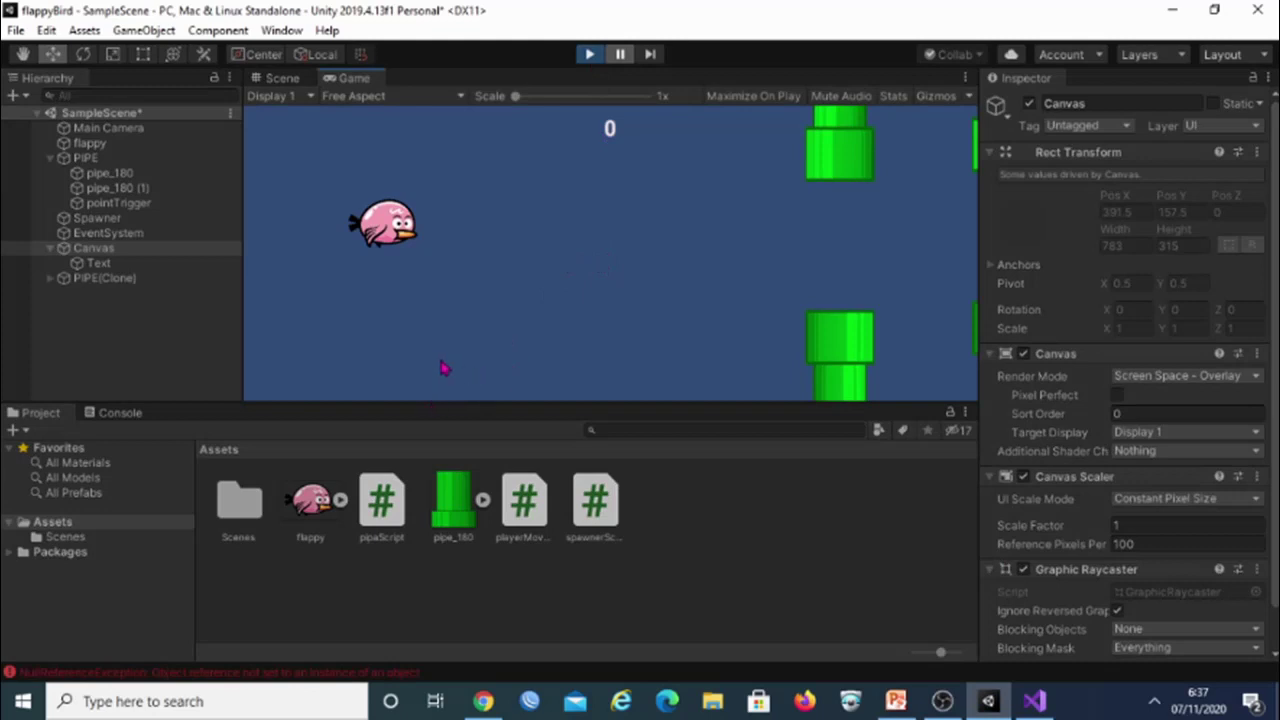
Stop play and link the Text object to the Score Txt field of flappy's Player Movement.
{"action": "left_click", "coordinate": [590, 55]}
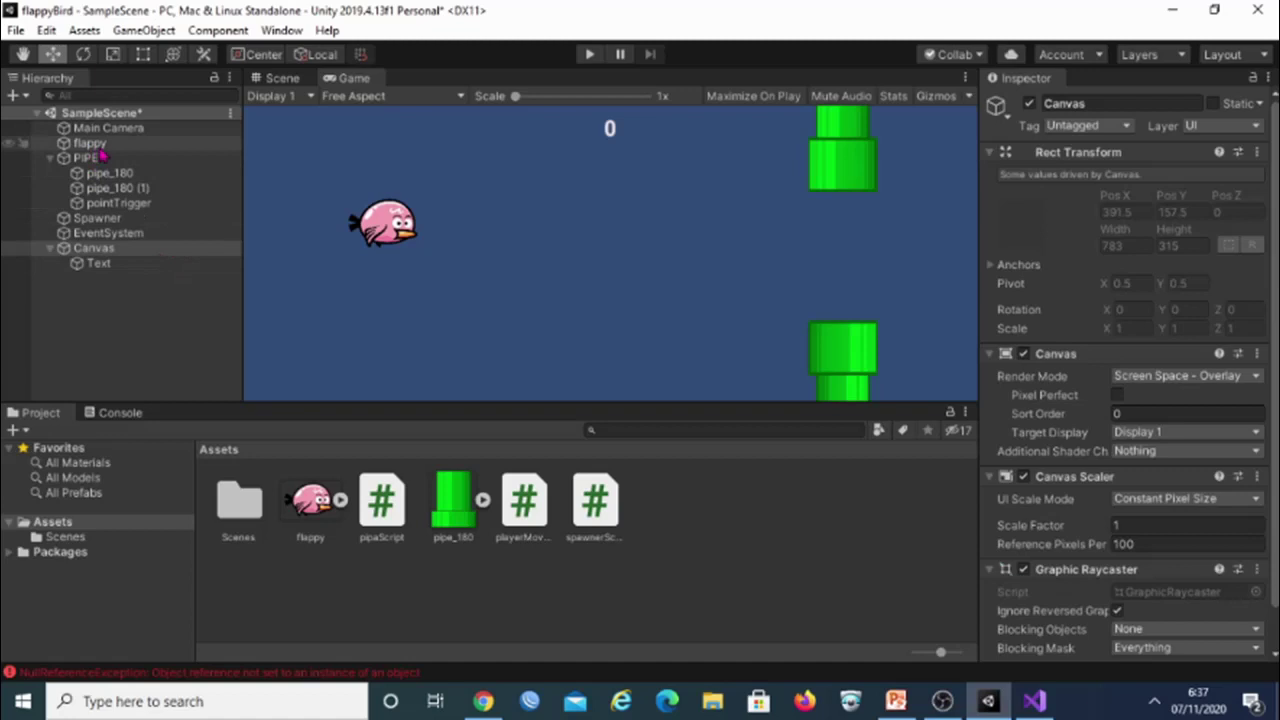
{"action": "left_click", "coordinate": [90, 143]}
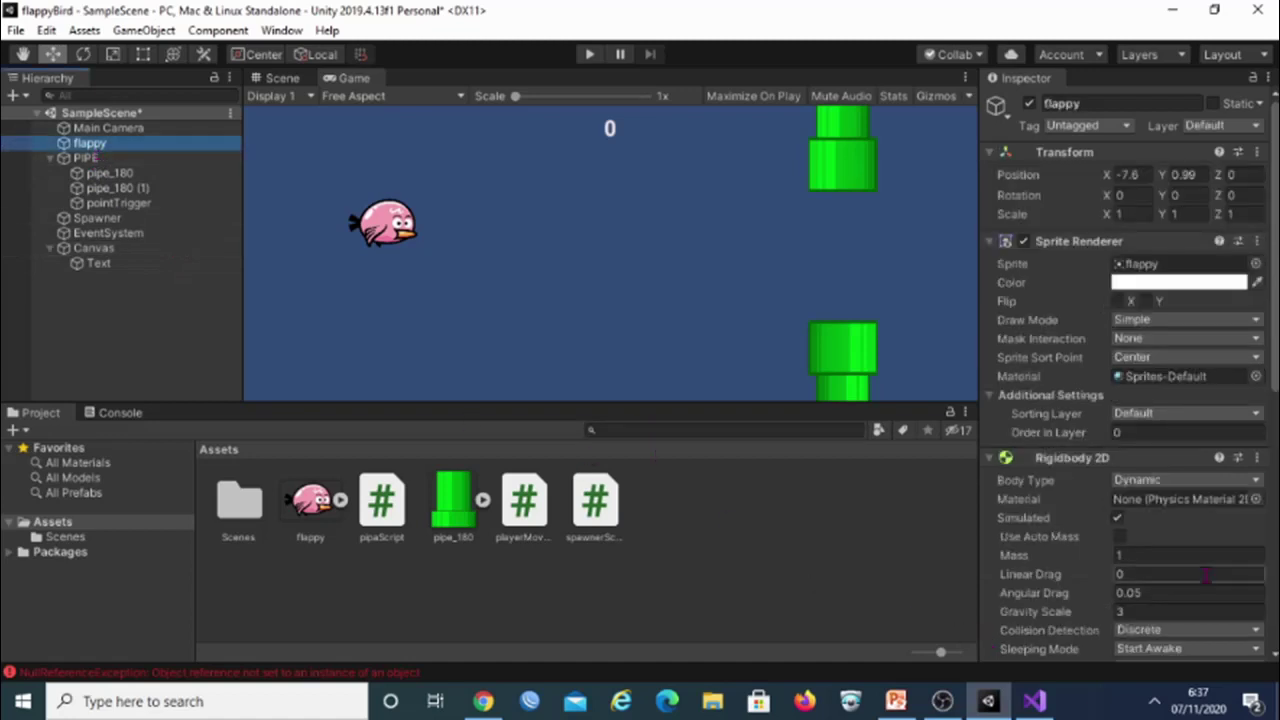
{"action": "scroll", "coordinate": [1210, 580], "scroll_direction": "down", "scroll_amount": 5}
{"action": "scroll", "coordinate": [1210, 580], "scroll_direction": "down", "scroll_amount": 4}
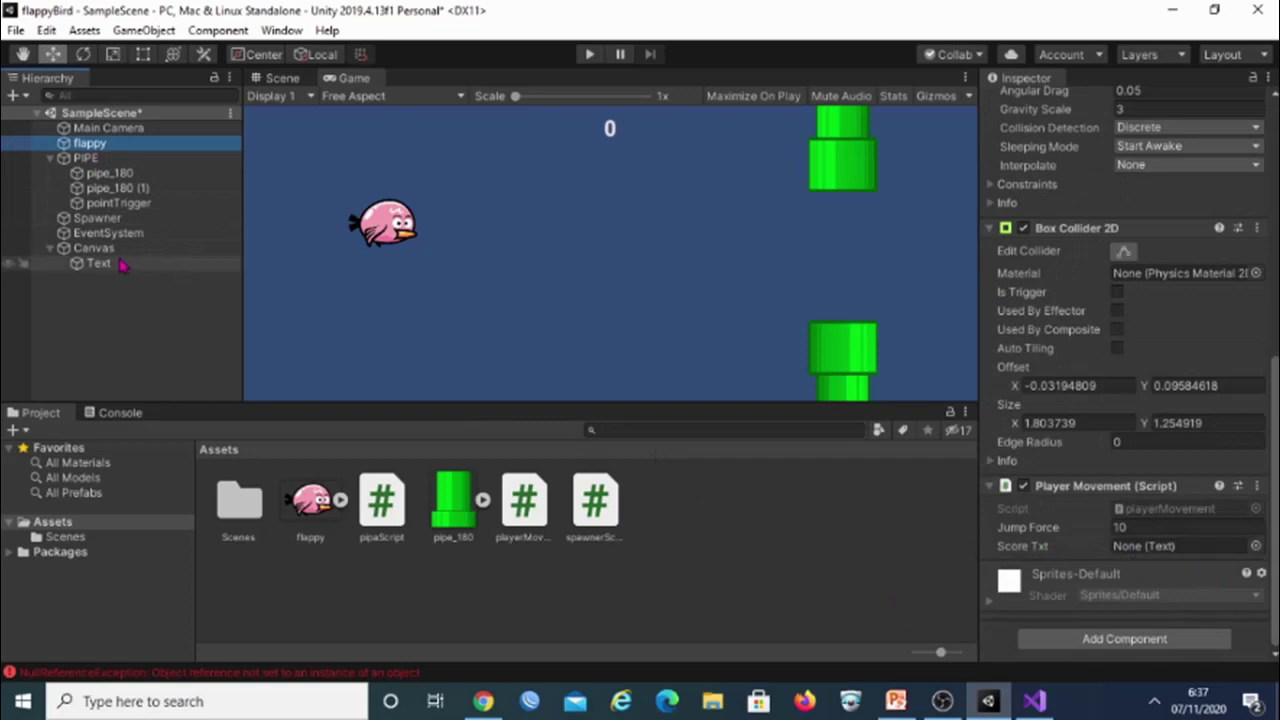
{"action": "left_click_drag", "start_coordinate": [117, 265], "coordinate": [1165, 550]}
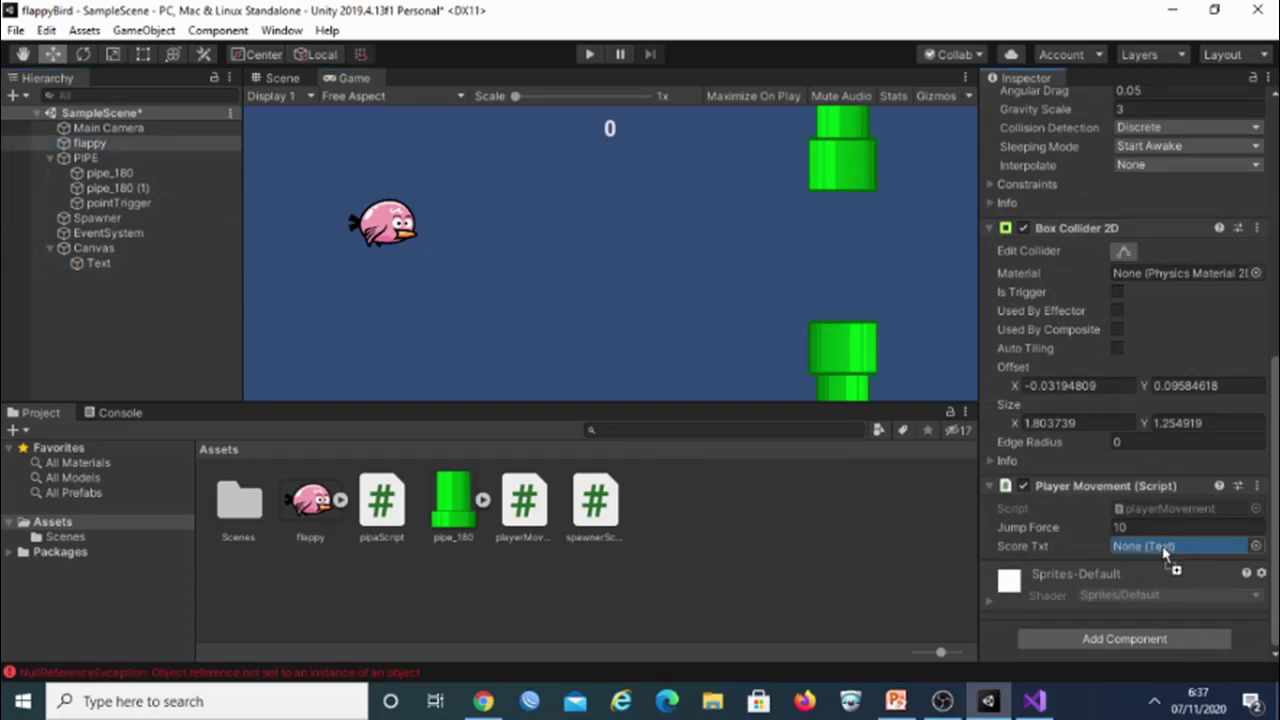
Play-test by flapping the bird through the pipes until the score reaches Score23, then stop.
{"action": "left_click", "coordinate": [590, 55]}
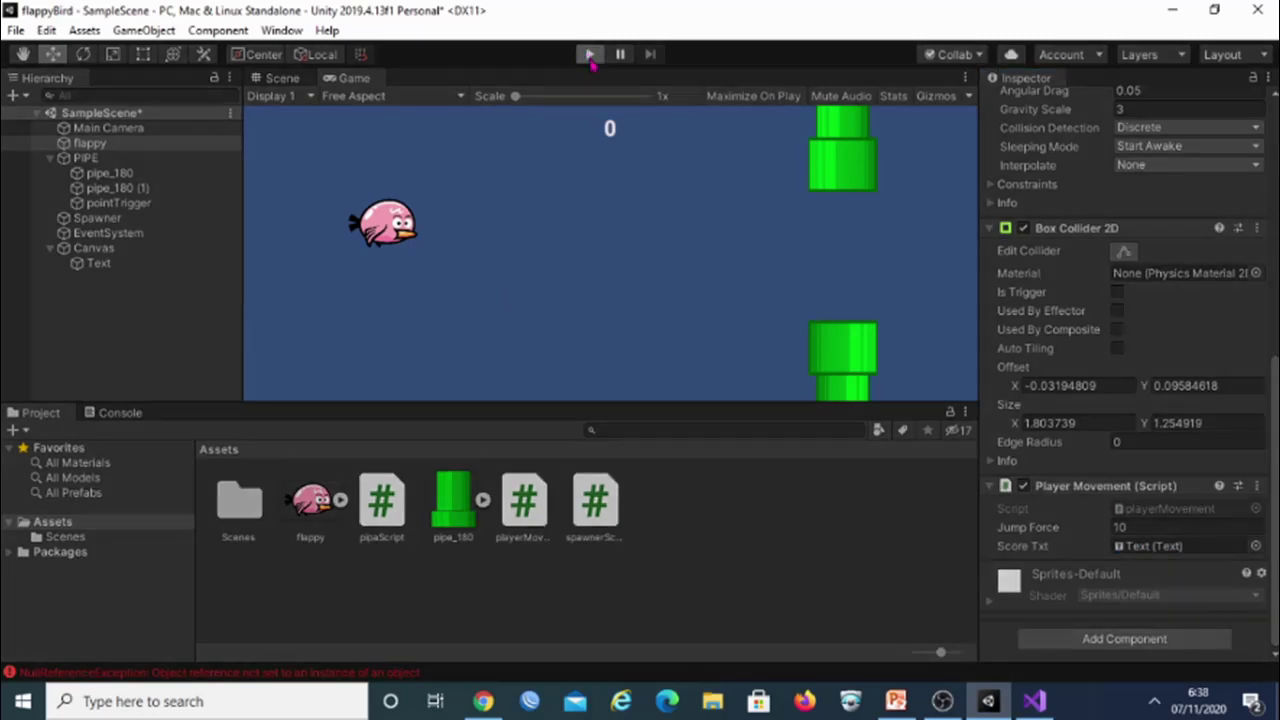
{"action": "left_click", "coordinate": [586, 202]}
{"action": "left_click", "coordinate": [586, 205]}
{"action": "left_click", "coordinate": [586, 207]}
{"action": "left_click", "coordinate": [586, 207]}
{"action": "left_click", "coordinate": [586, 208]}
{"action": "left_click", "coordinate": [586, 209]}
{"action": "left_click", "coordinate": [587, 210]}
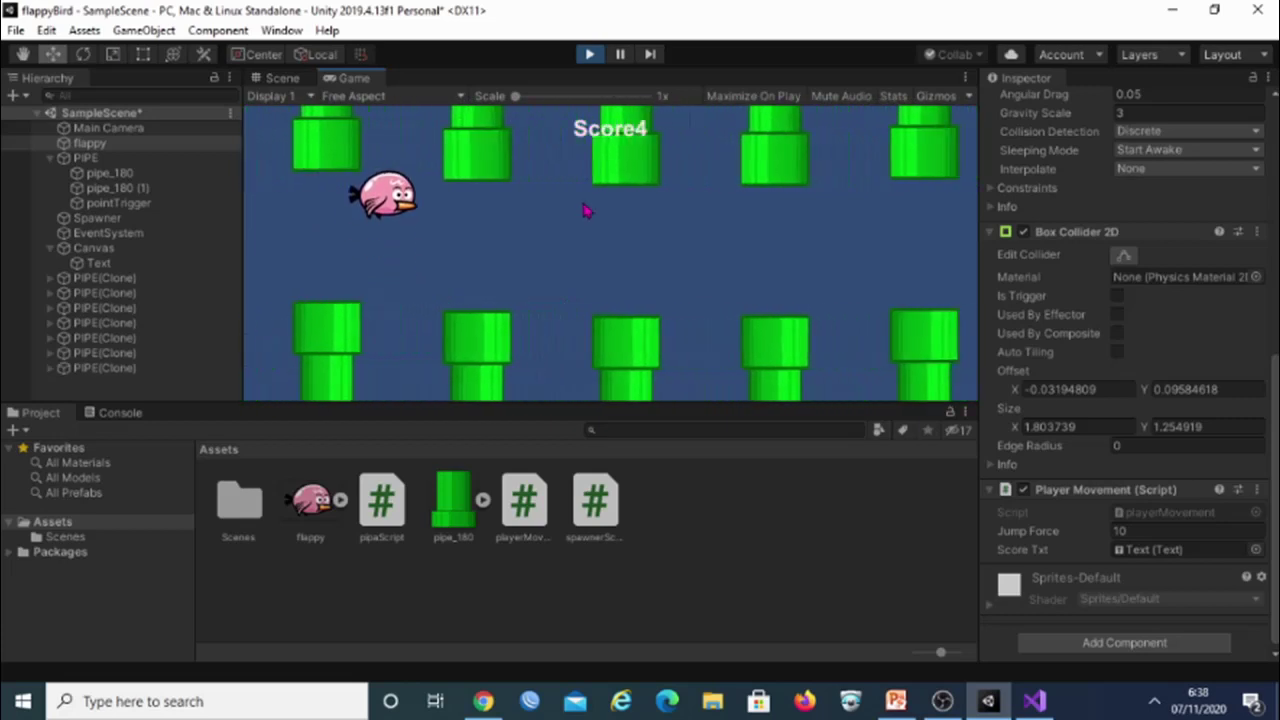
{"action": "left_click", "coordinate": [587, 210]}
{"action": "left_click", "coordinate": [588, 211]}
{"action": "left_click", "coordinate": [588, 211]}
{"action": "left_click", "coordinate": [588, 211]}
{"action": "left_click", "coordinate": [589, 212]}
{"action": "left_click", "coordinate": [589, 212]}
{"action": "left_click", "coordinate": [589, 212]}
{"action": "left_click", "coordinate": [589, 213]}
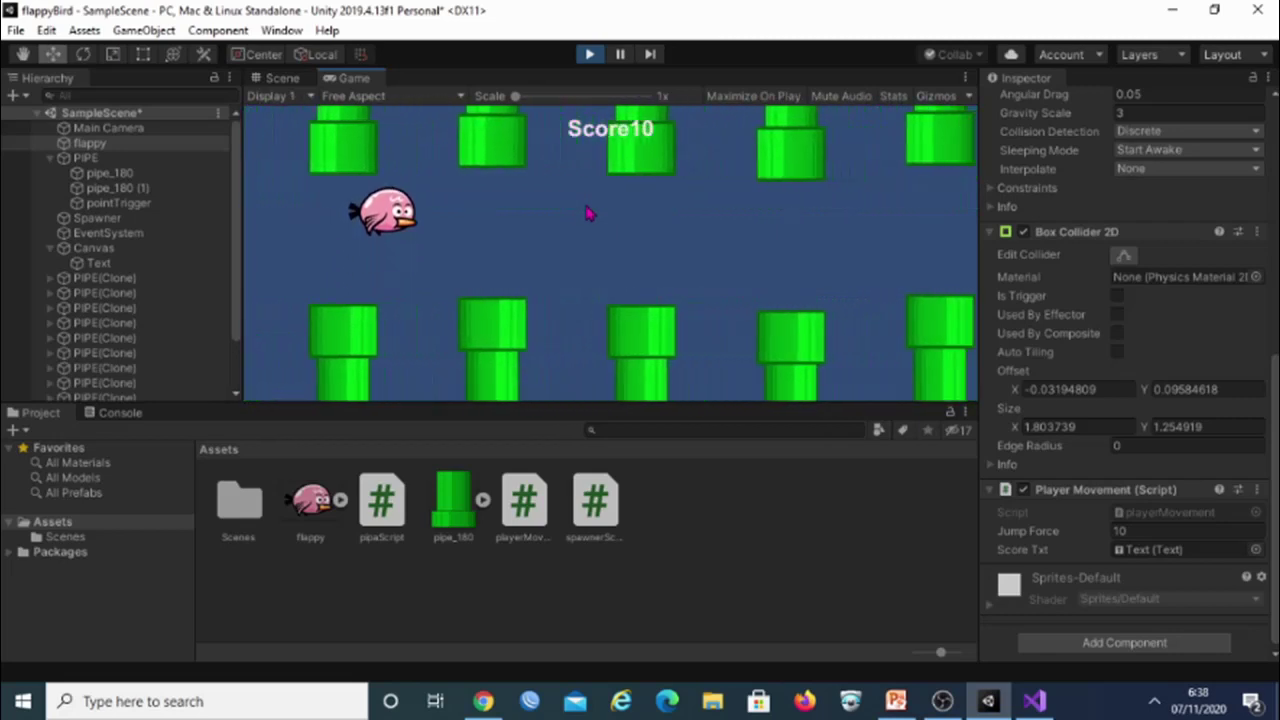
{"action": "left_click", "coordinate": [589, 213]}
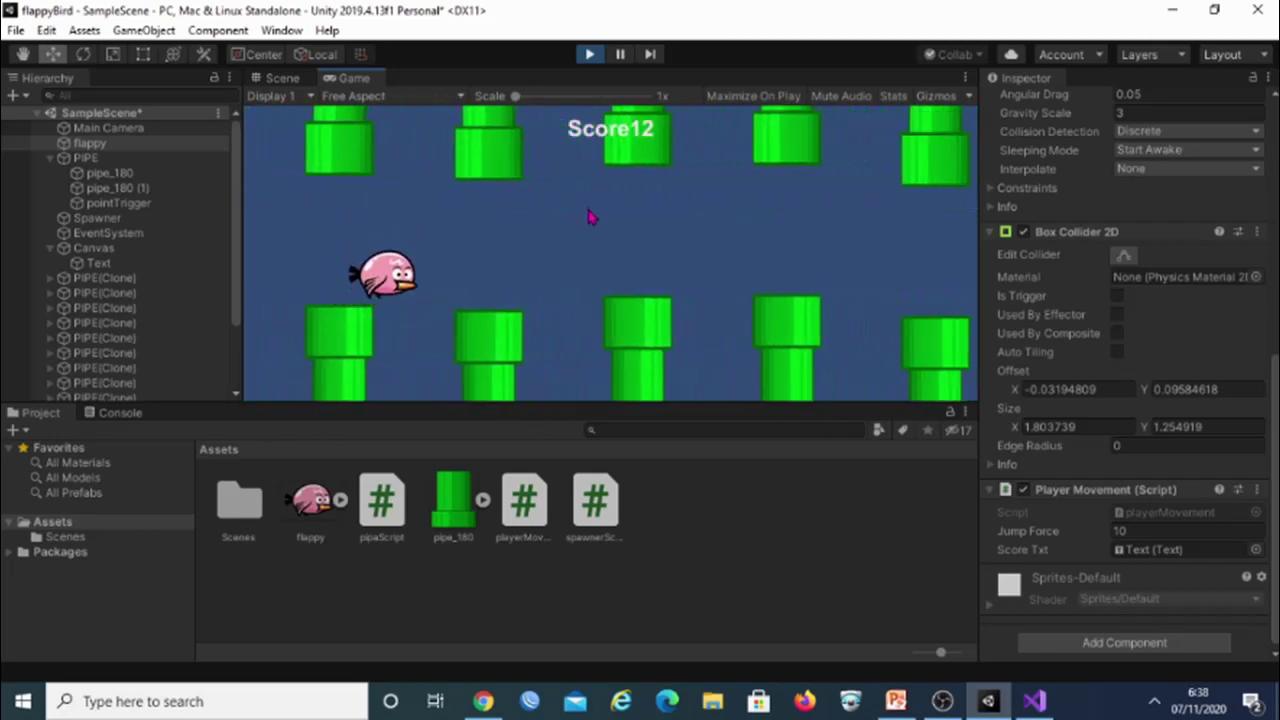
{"action": "left_click", "coordinate": [589, 213]}
{"action": "left_click", "coordinate": [589, 213]}
{"action": "left_click", "coordinate": [589, 213]}
{"action": "left_click", "coordinate": [590, 217]}
{"action": "left_click", "coordinate": [590, 217]}
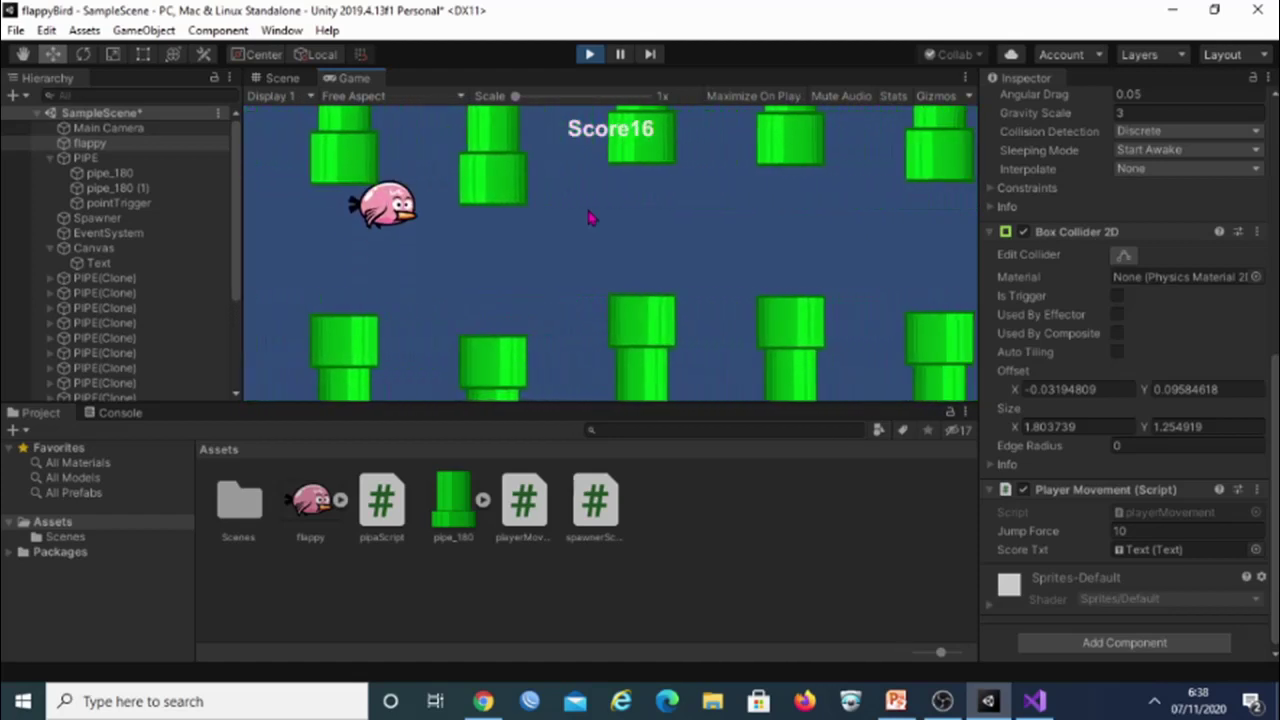
{"action": "left_click", "coordinate": [590, 218]}
{"action": "left_click", "coordinate": [590, 218]}
{"action": "left_click", "coordinate": [590, 219]}
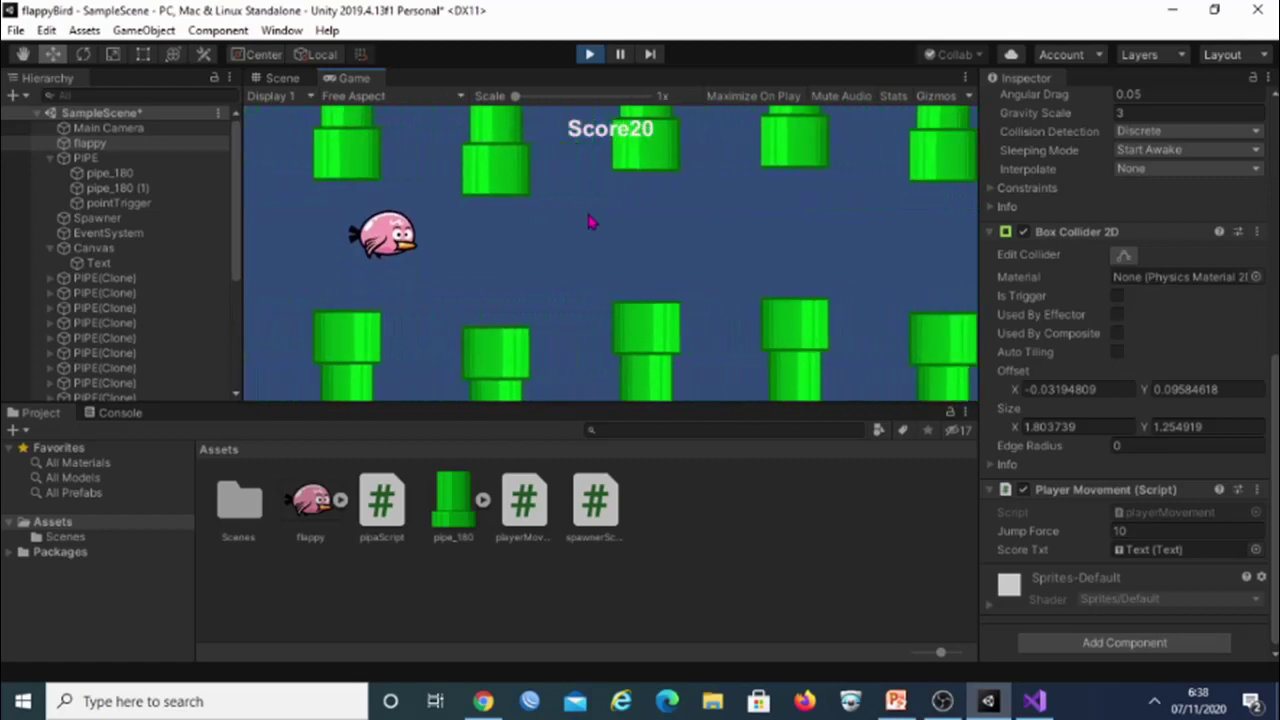
{"action": "left_click", "coordinate": [590, 220]}
{"action": "left_click", "coordinate": [589, 220]}
{"action": "left_click", "coordinate": [587, 221]}
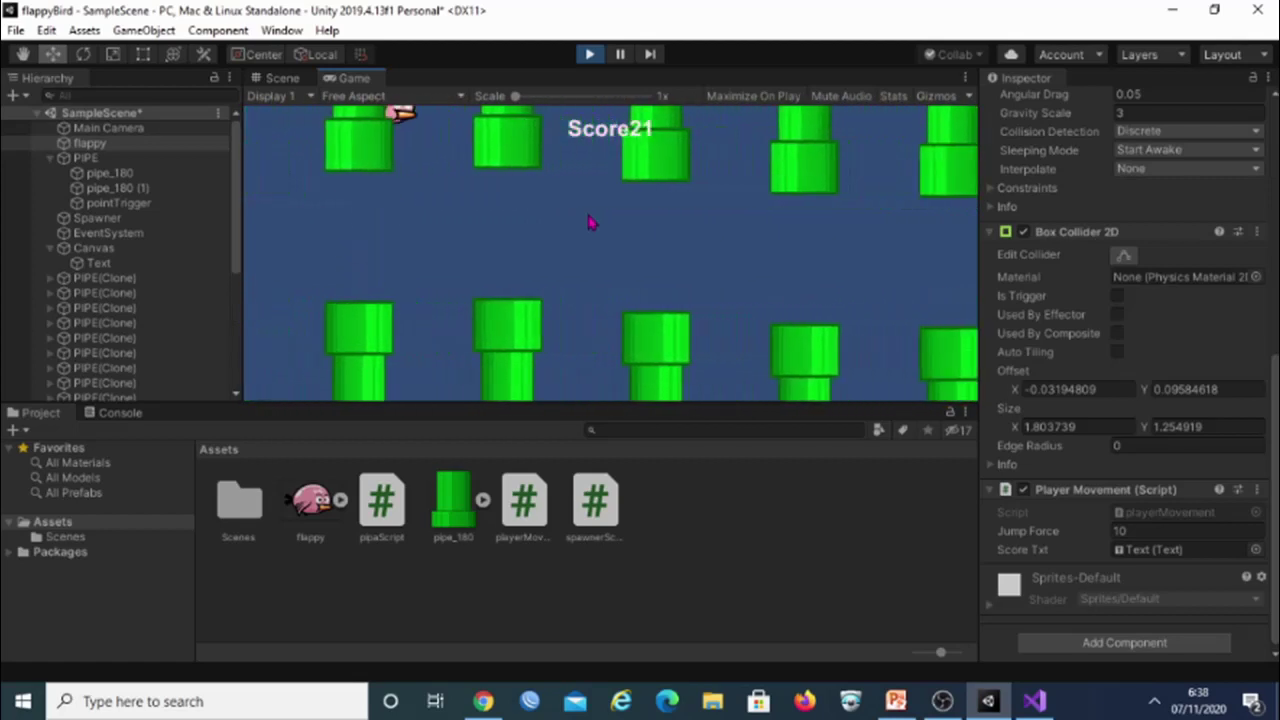
{"action": "left_click", "coordinate": [586, 220]}
{"action": "left_click", "coordinate": [586, 220]}
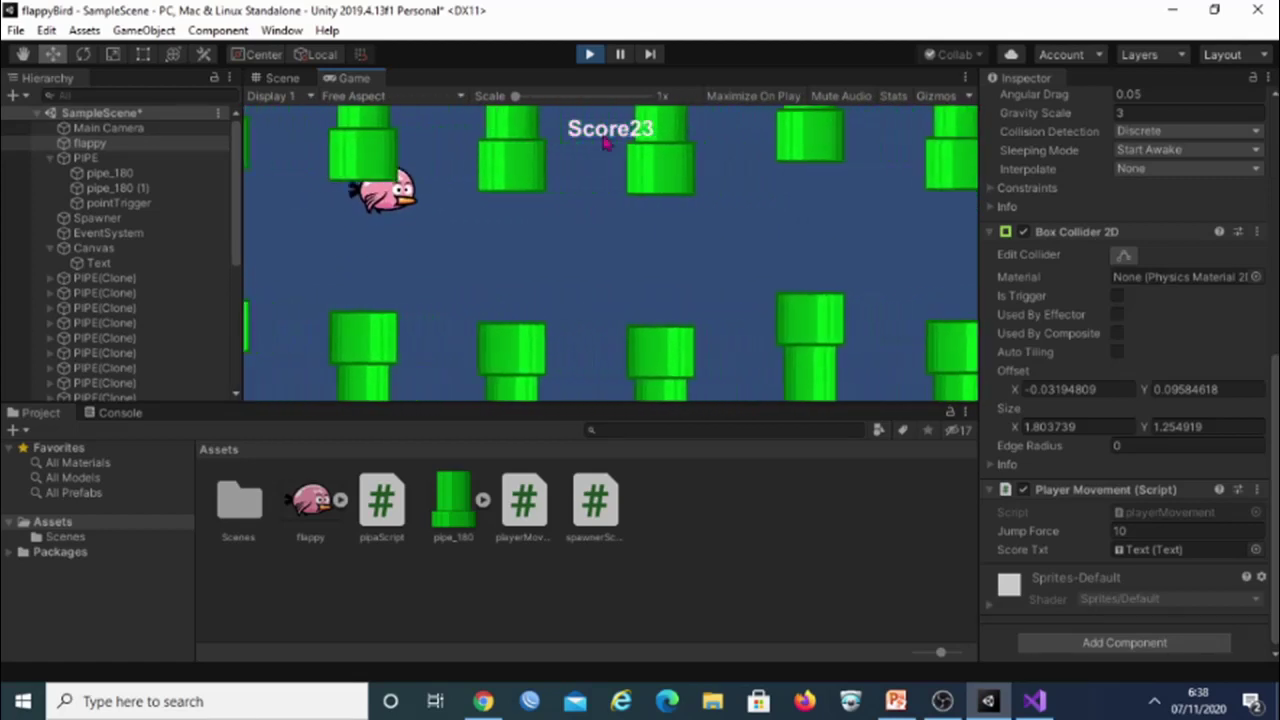
{"action": "left_click", "coordinate": [598, 57]}
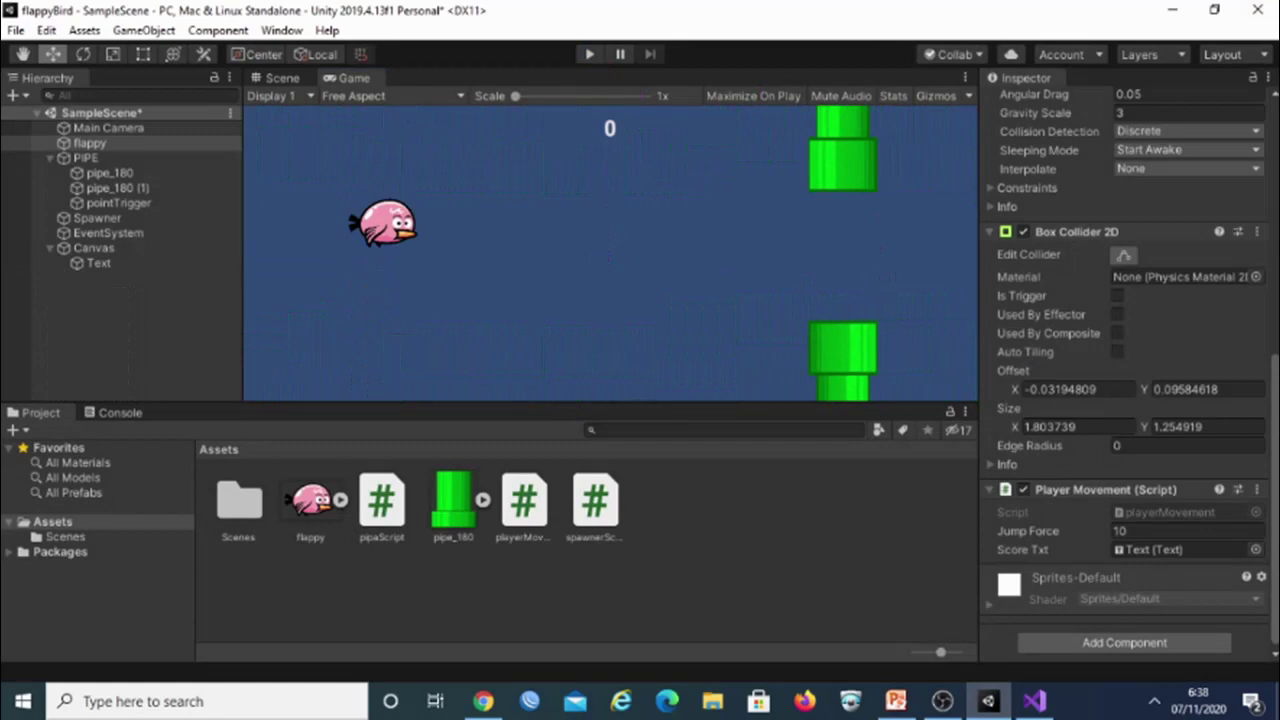
Select both pipe_180 pieces and frame the PIPE group in the scene view.
{"action": "key", "text": "alt+Tab"}
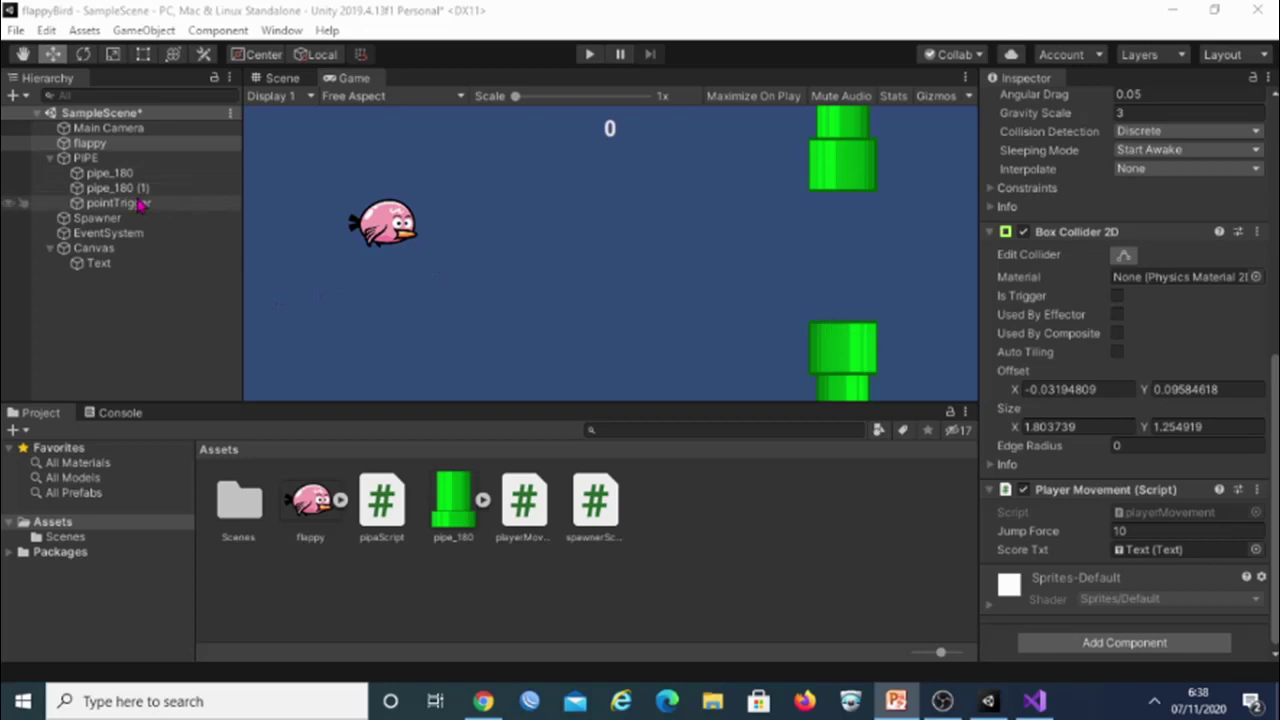
{"action": "left_click", "coordinate": [135, 175]}
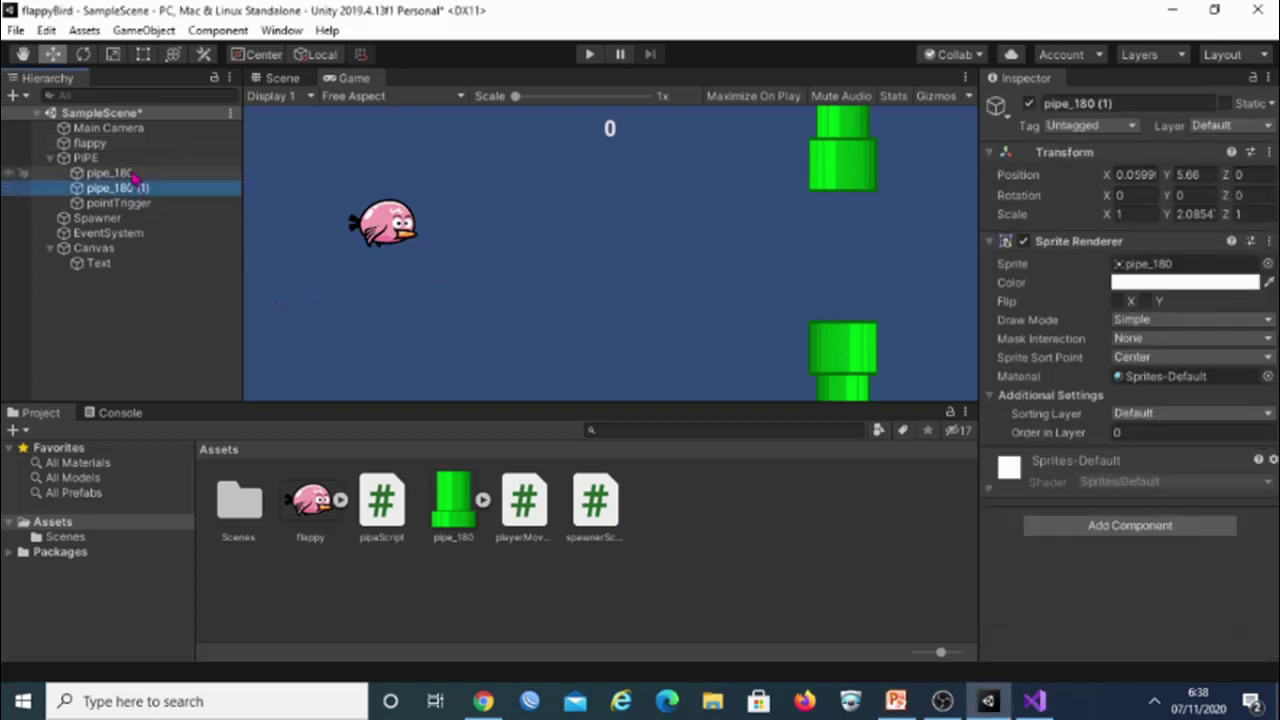
{"action": "left_click", "coordinate": [230, 189], "text": "shift"}
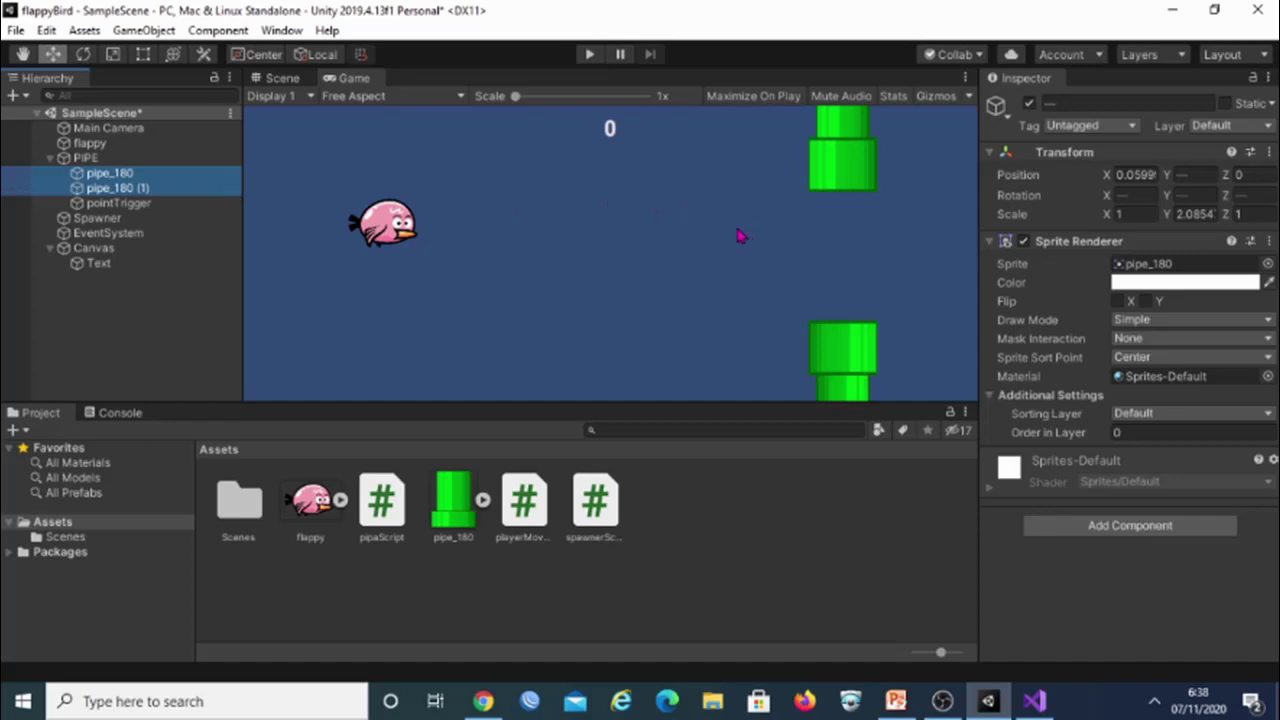
{"action": "left_click", "coordinate": [285, 78]}
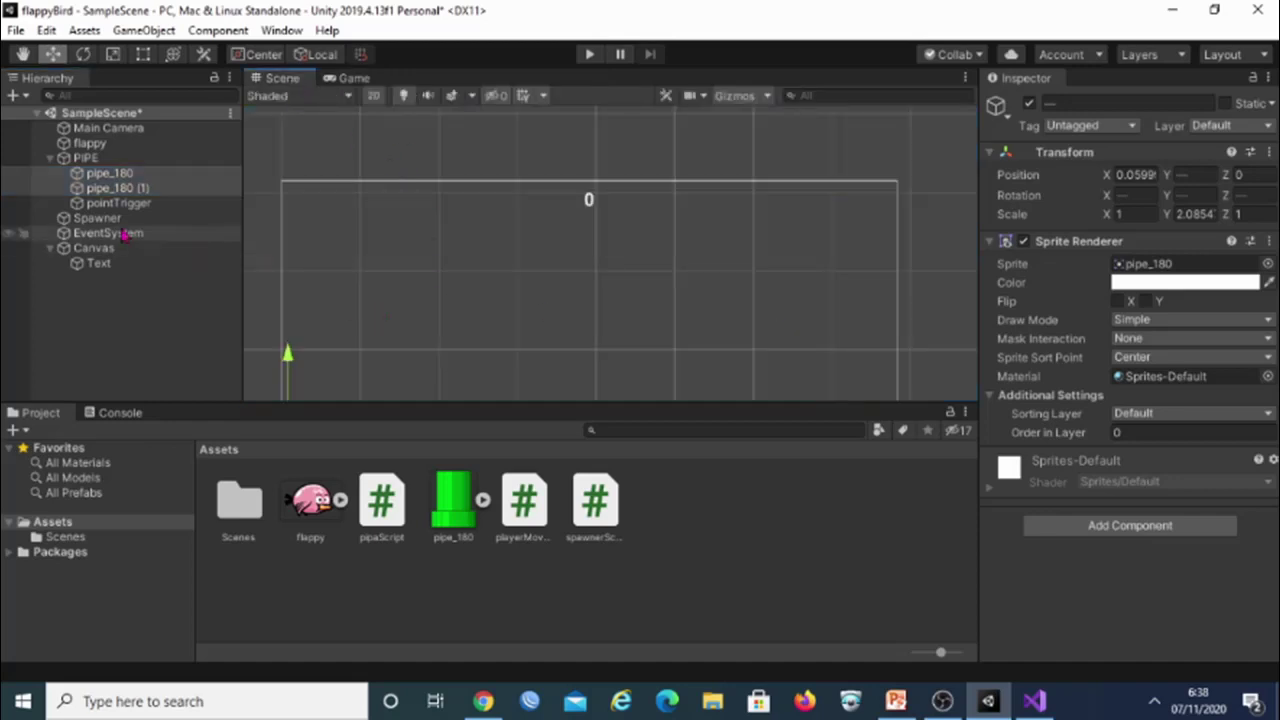
{"action": "double_click", "coordinate": [98, 160]}
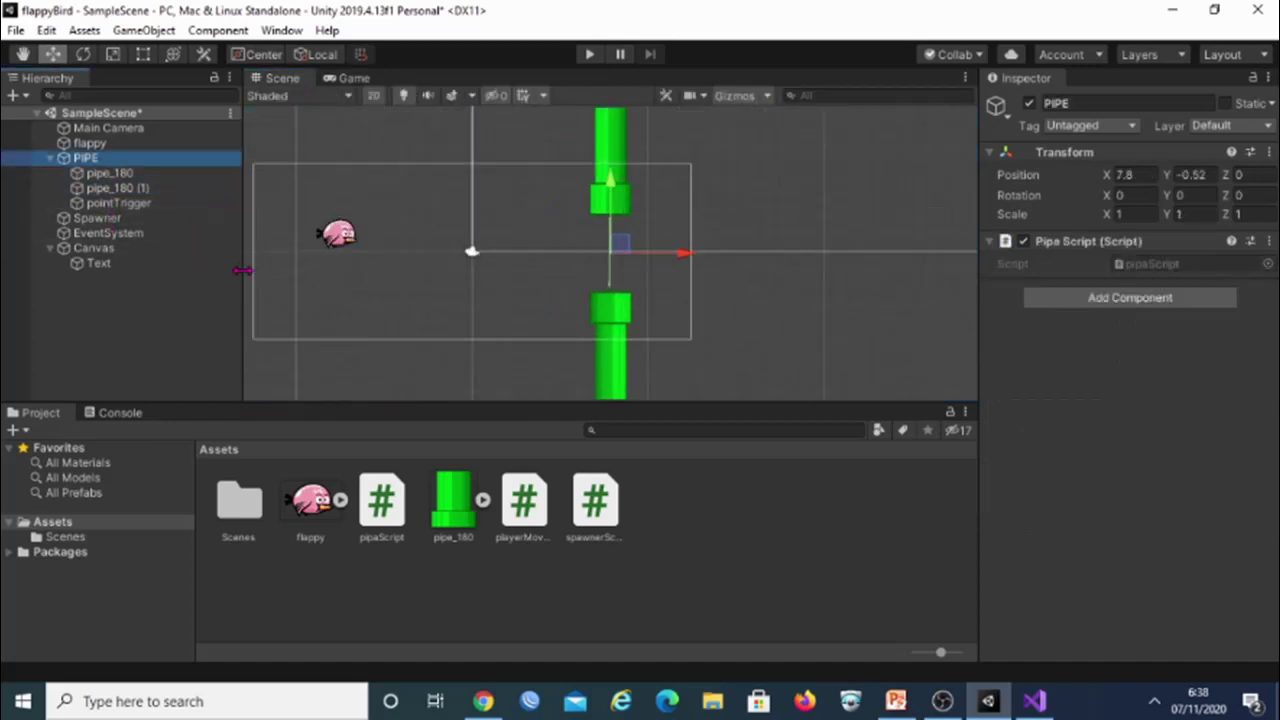
{"action": "left_click", "coordinate": [133, 174]}
{"action": "left_click", "coordinate": [140, 189], "text": "shift"}
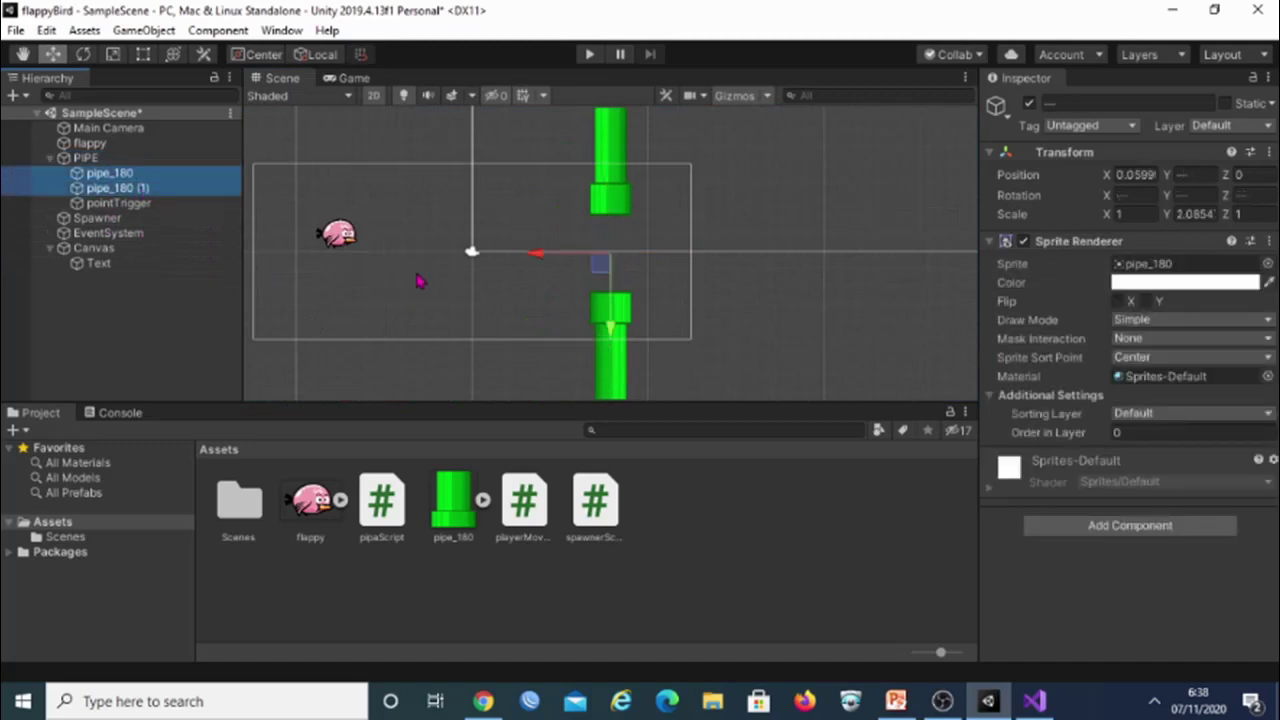
Add a Polygon Collider 2D to both pipes, then reopen playerMovement.cs in Visual Studio.
{"action": "left_click", "coordinate": [1166, 528]}
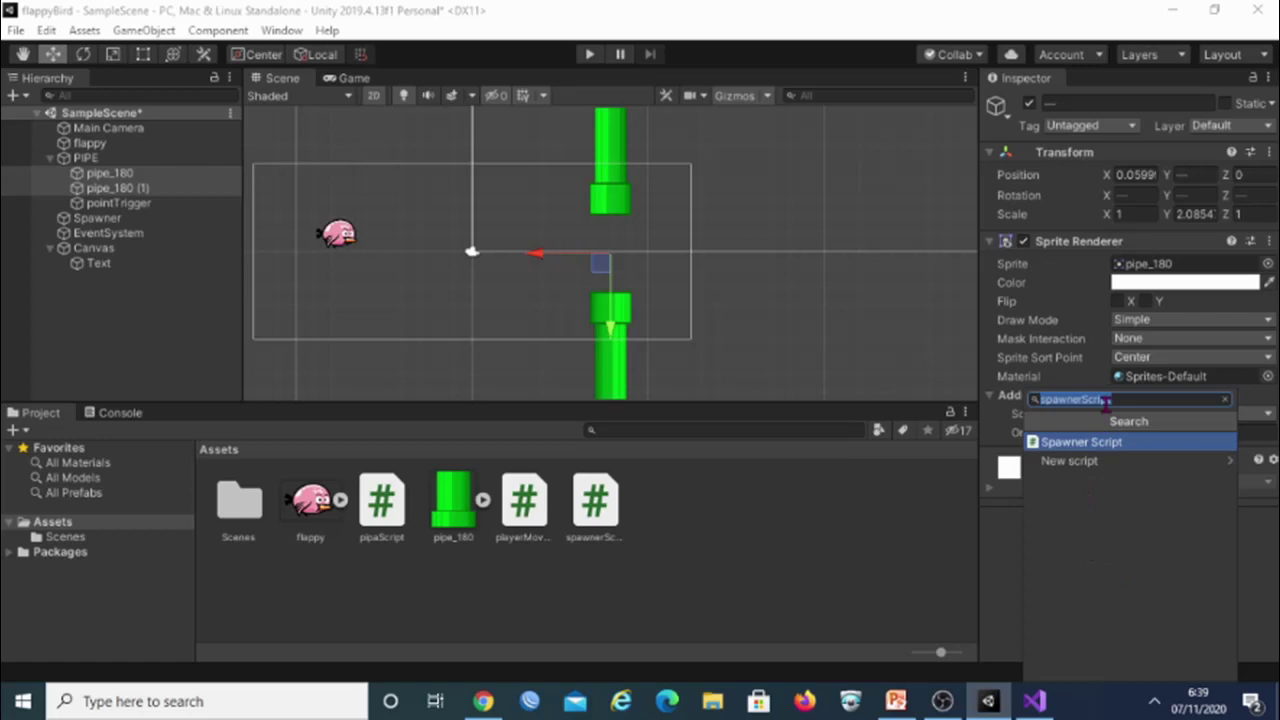
{"action": "type", "text": "pol"}
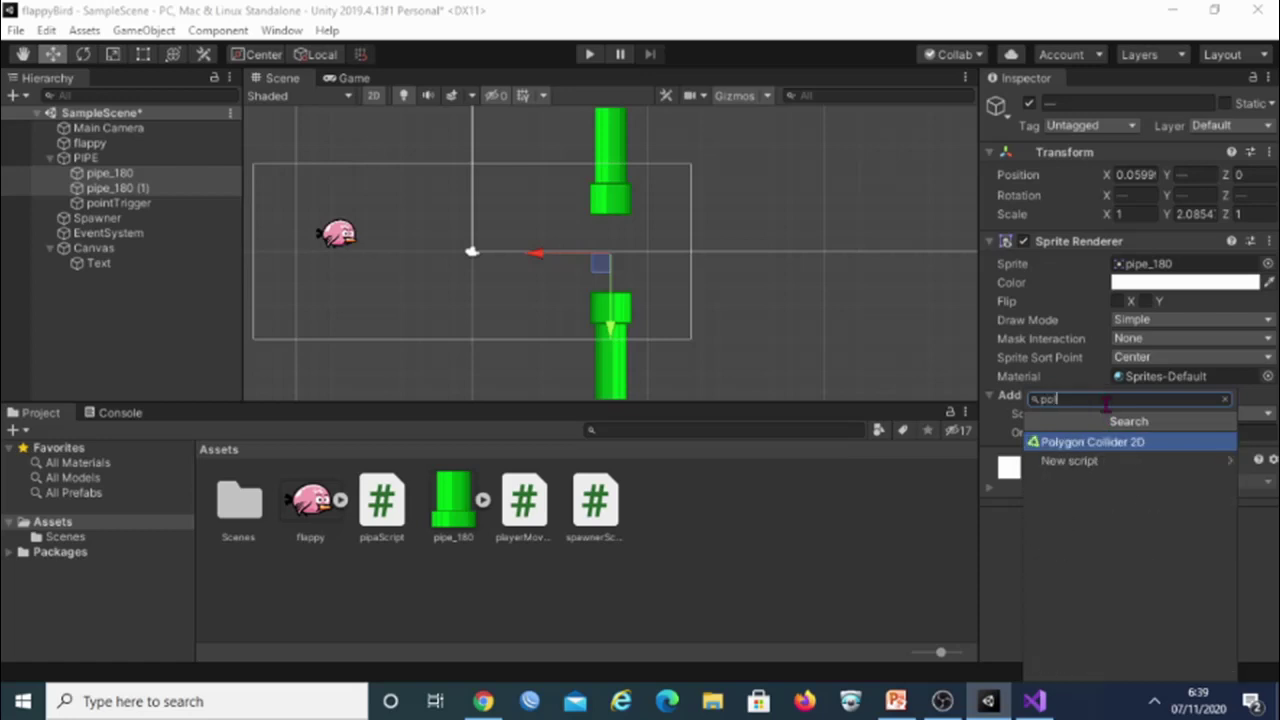
{"action": "left_click", "coordinate": [1143, 445]}
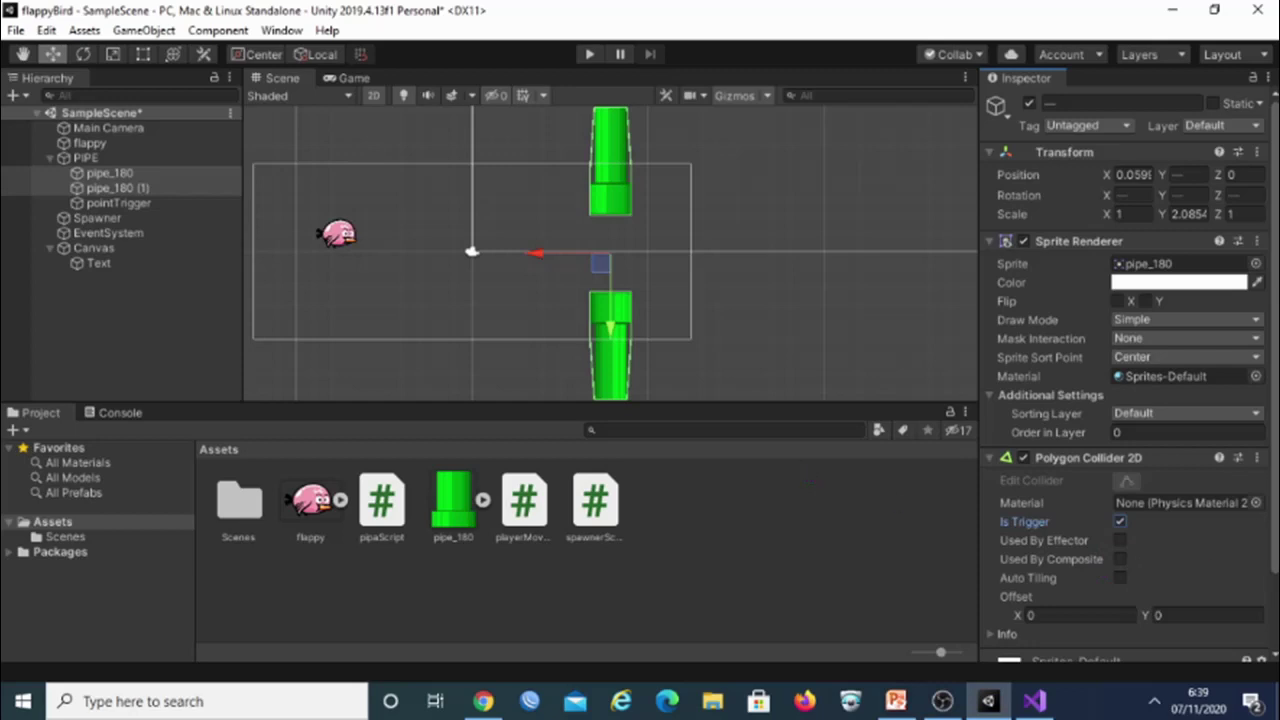
{"action": "key", "text": "alt+Tab"}
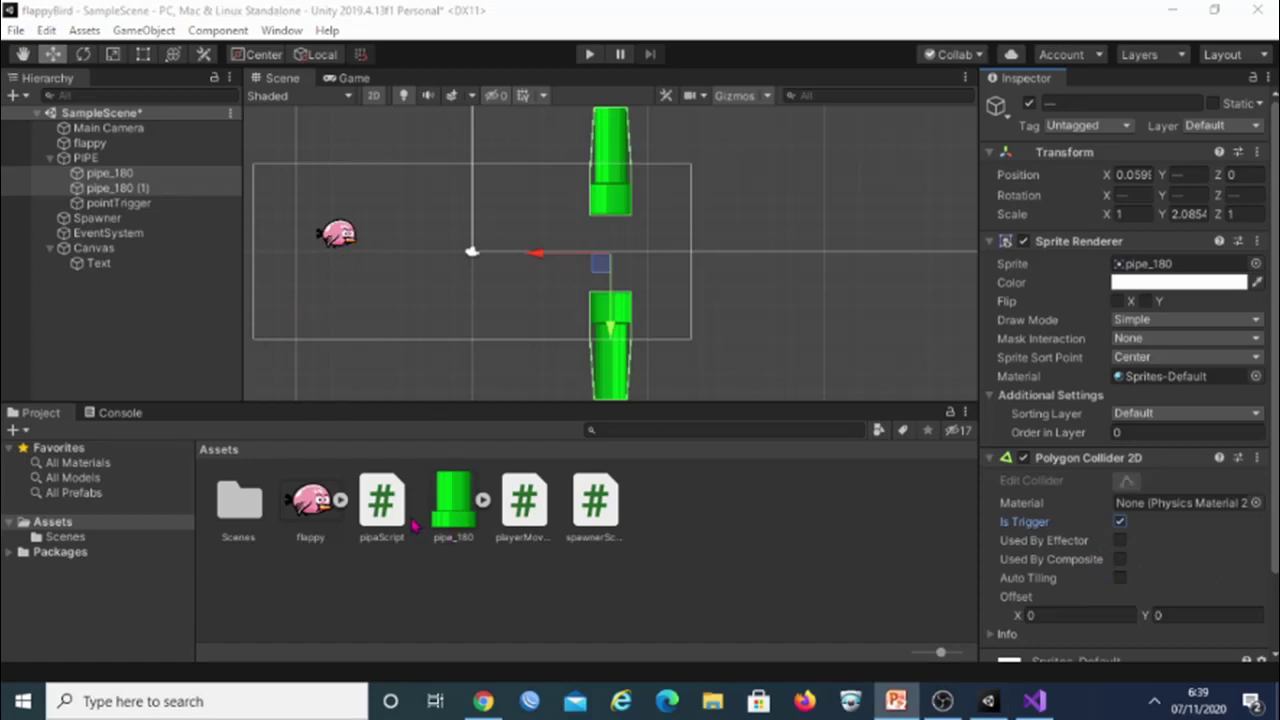
{"action": "double_click", "coordinate": [525, 508]}
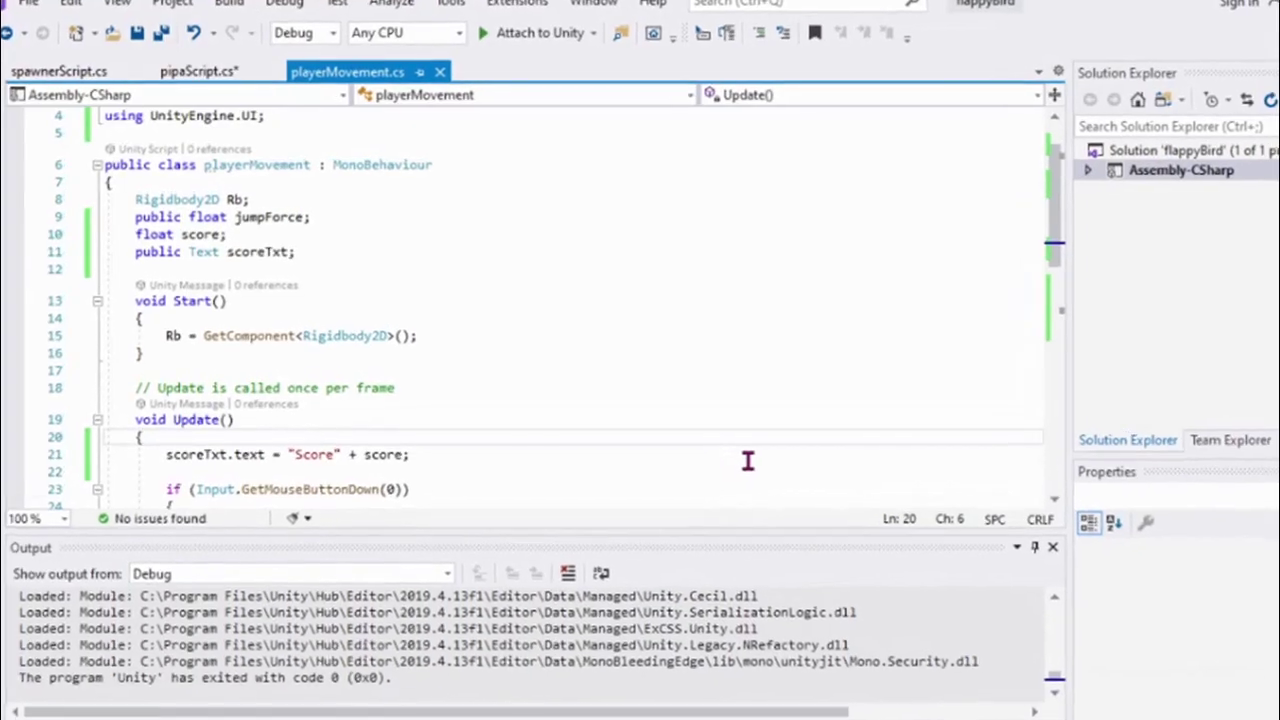
Below the score check in OnTriggerEnter2D, add the condition if (collision.gameObject.tag == "pipa").
{"action": "scroll", "coordinate": [515, 350], "scroll_direction": "down", "scroll_amount": 1}
{"action": "scroll", "coordinate": [515, 350], "scroll_direction": "down", "scroll_amount": 1}
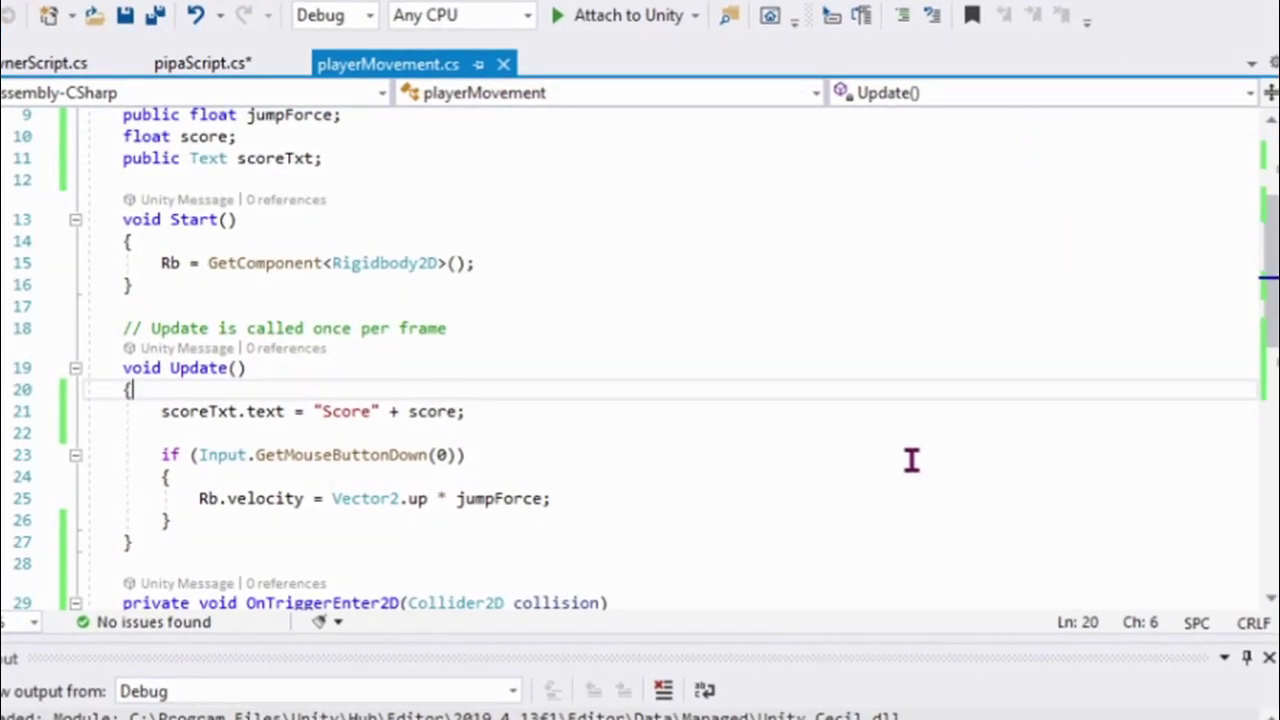
{"action": "scroll", "coordinate": [860, 437], "scroll_direction": "down", "scroll_amount": 1}
{"action": "scroll", "coordinate": [860, 437], "scroll_direction": "down", "scroll_amount": 3}
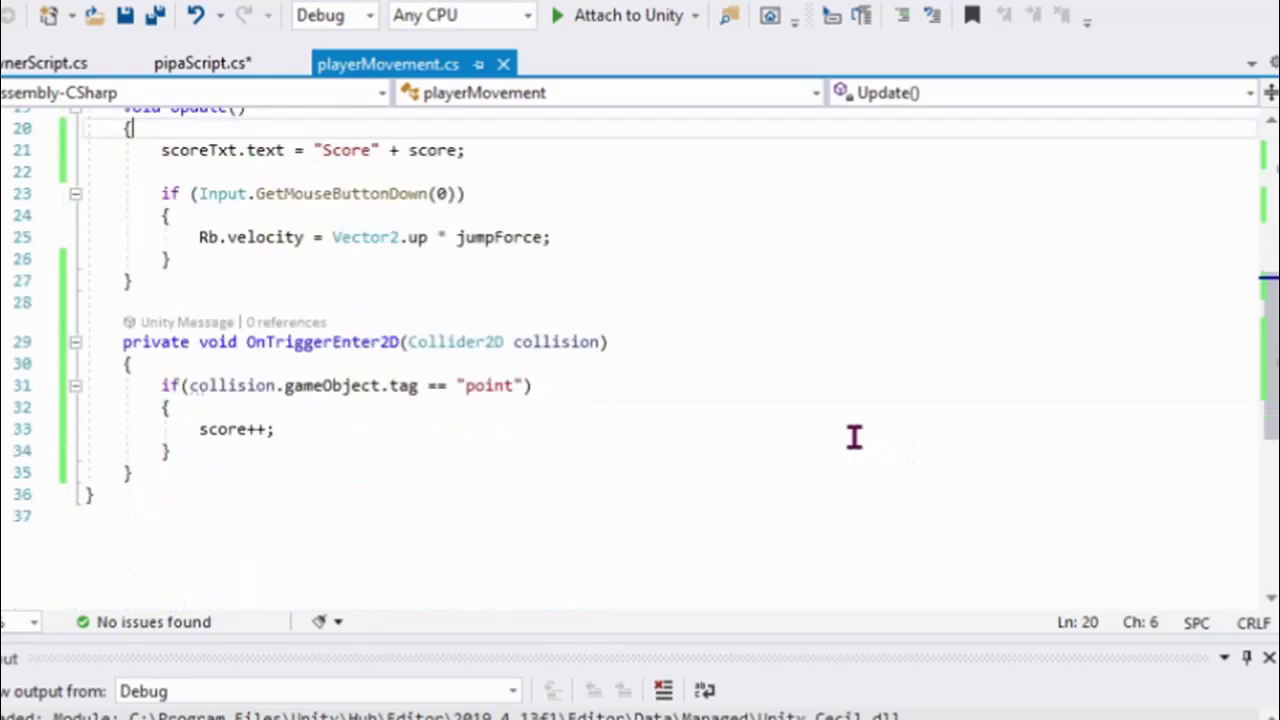
{"action": "left_click", "coordinate": [279, 460]}
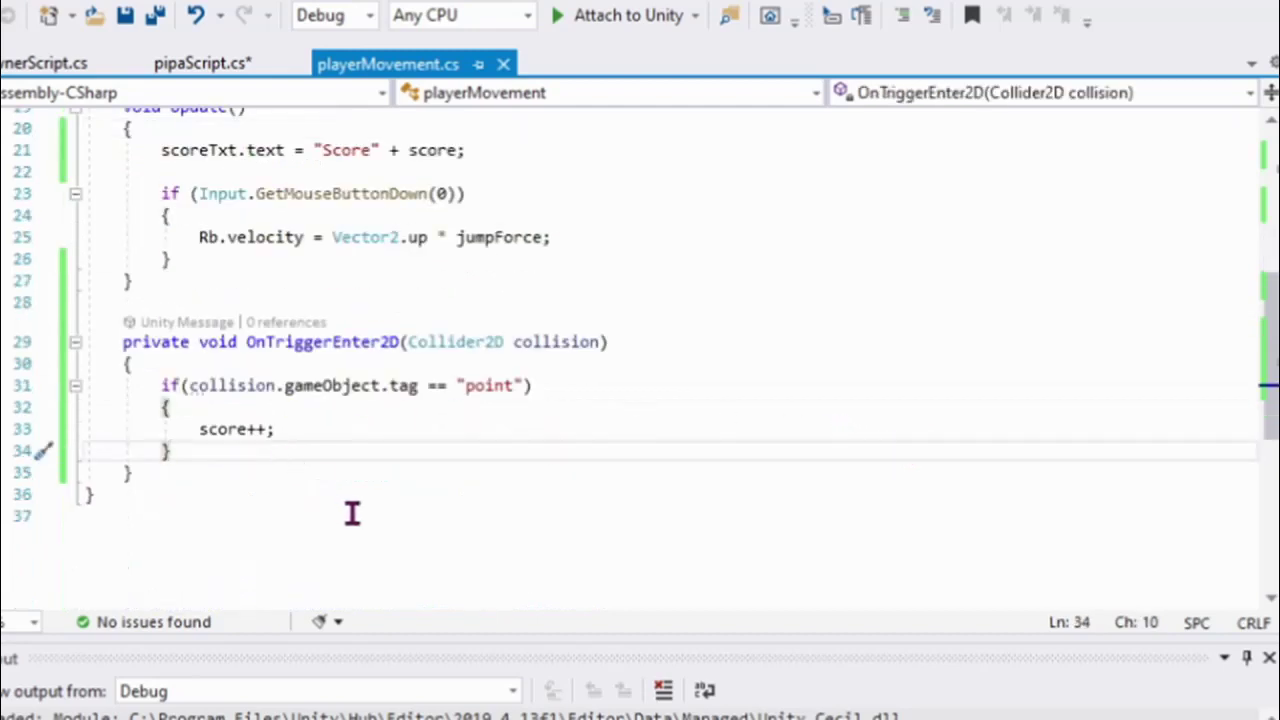
{"action": "key", "text": "Return"}
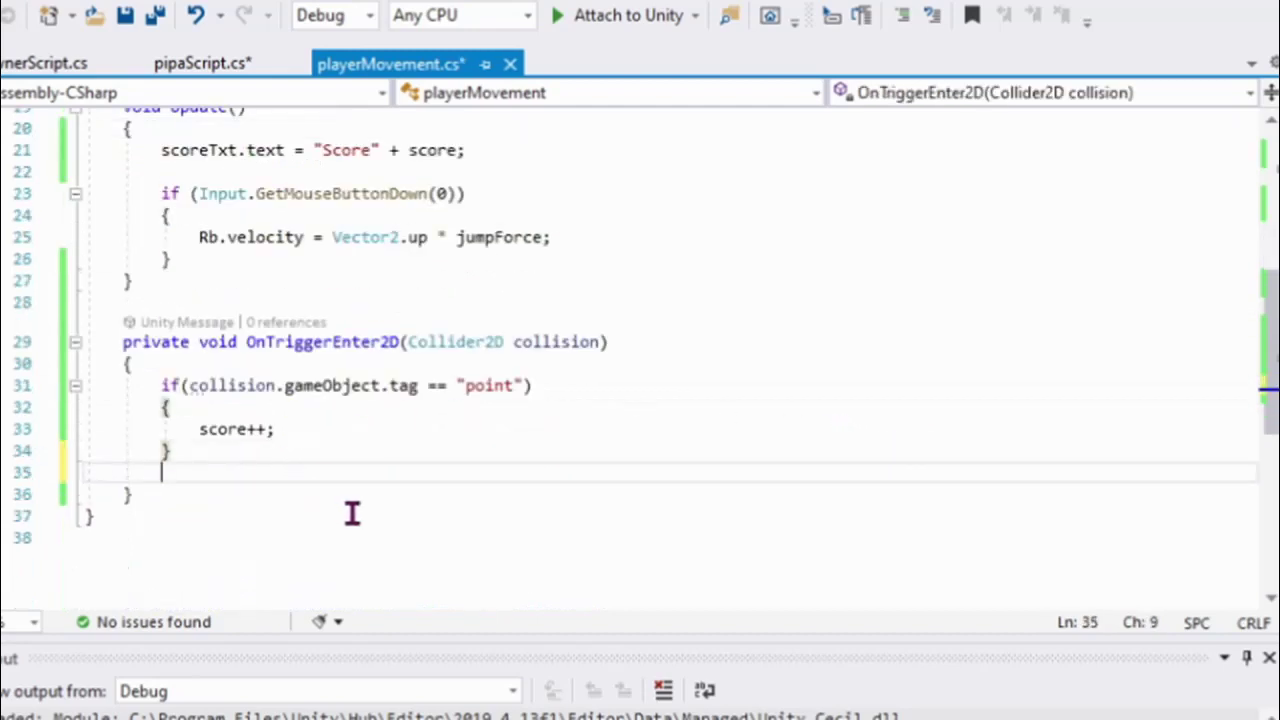
{"action": "key", "text": "Return"}
{"action": "type", "text": "if"}
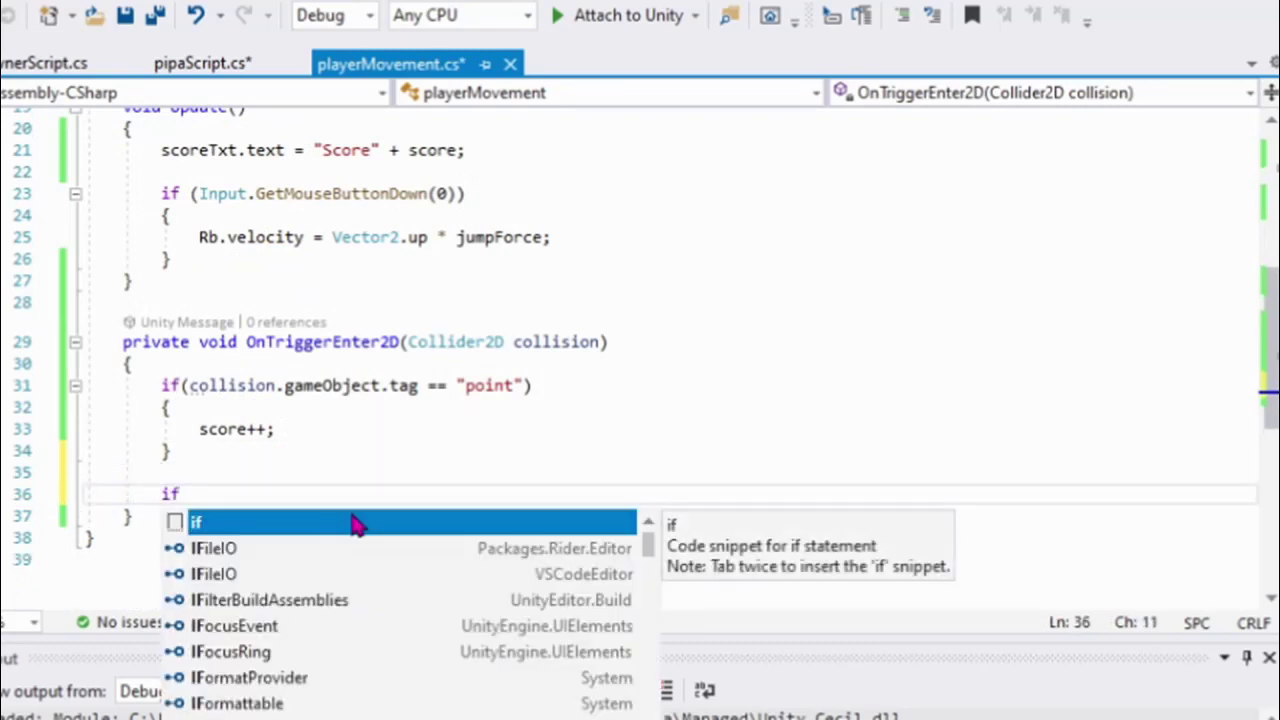
{"action": "type", "text": "(co"}
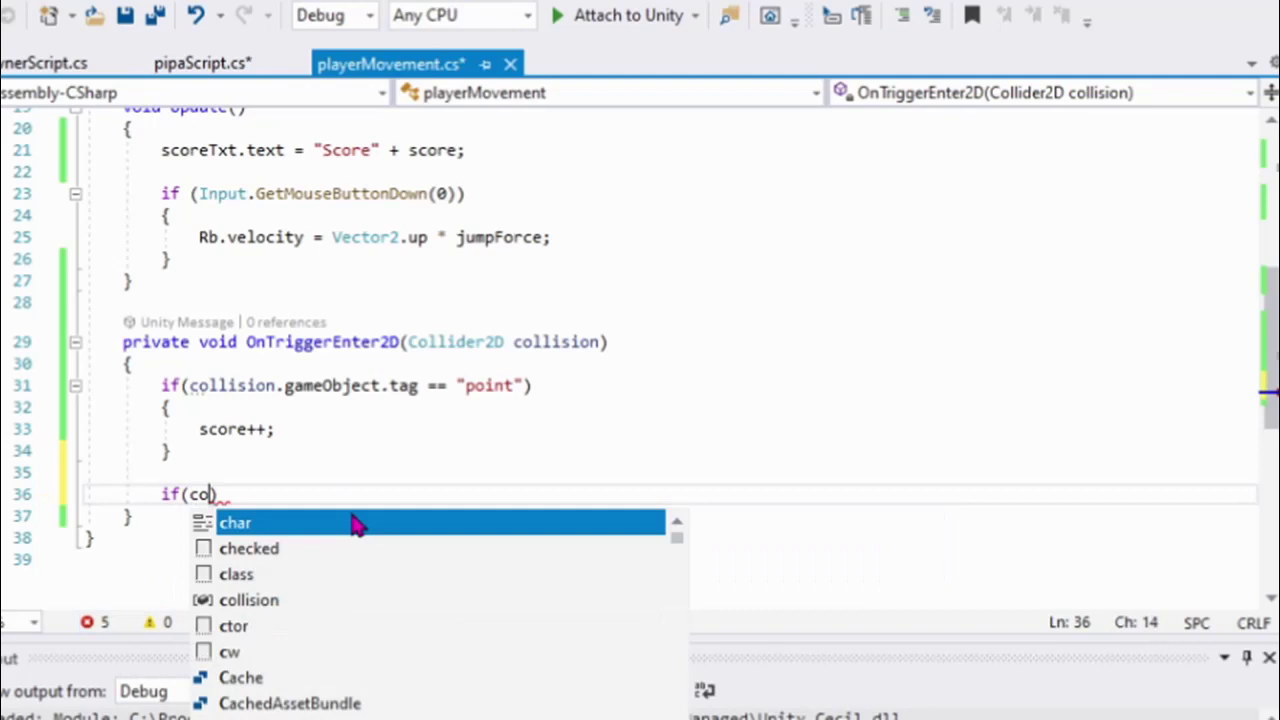
{"action": "key", "text": "Tab"}
{"action": "type", "text": ".ga"}
{"action": "key", "text": "Tab"}
{"action": "type", "text": ".tag"}
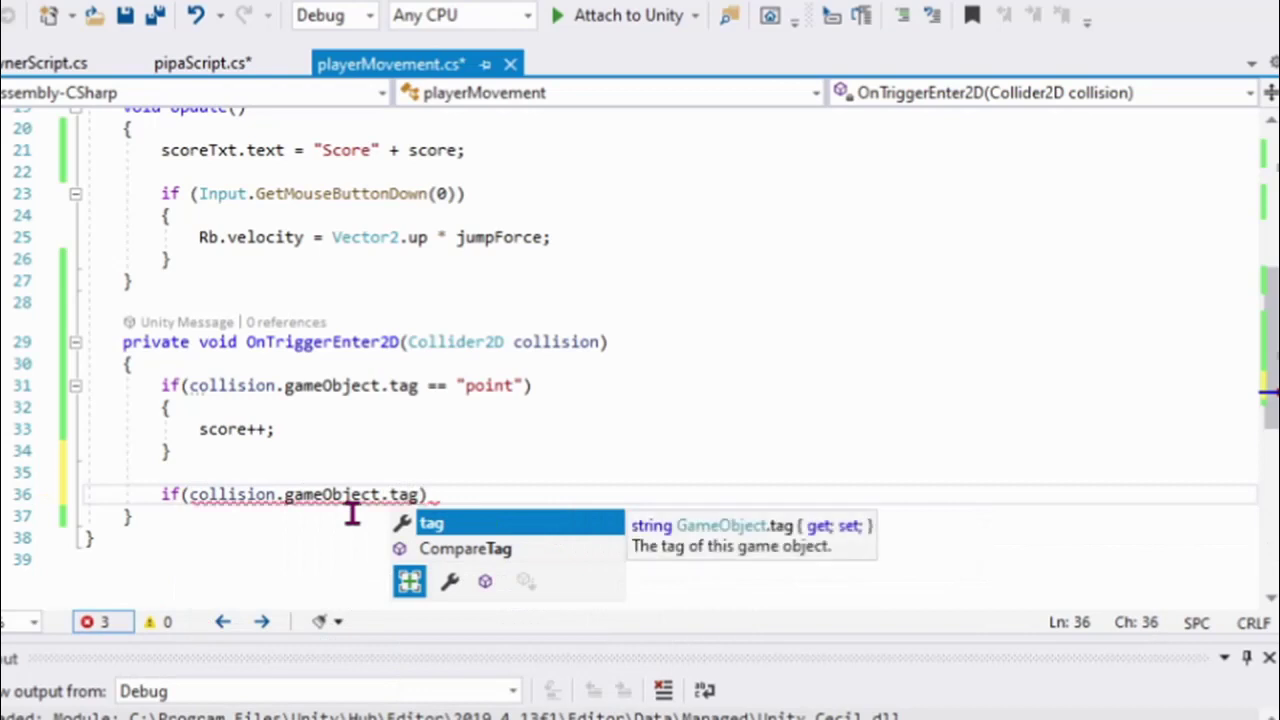
{"action": "type", "text": "==\""}
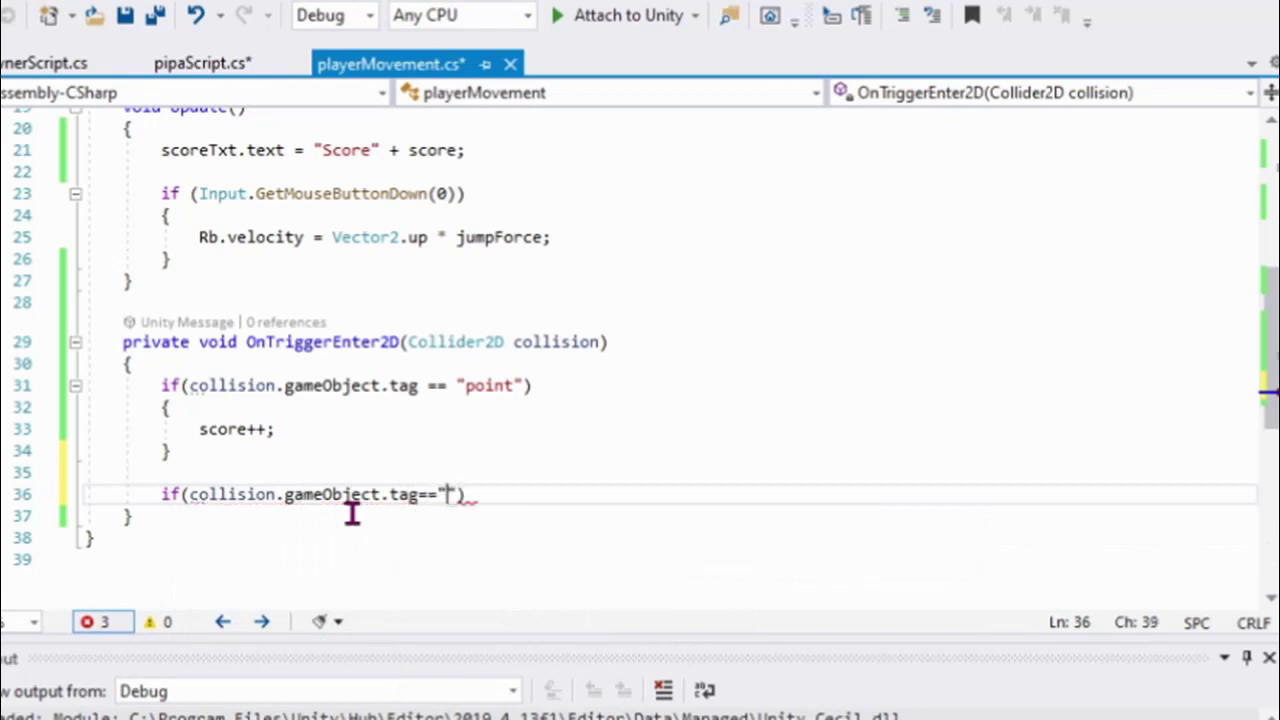
{"action": "type", "text": "pipa"}
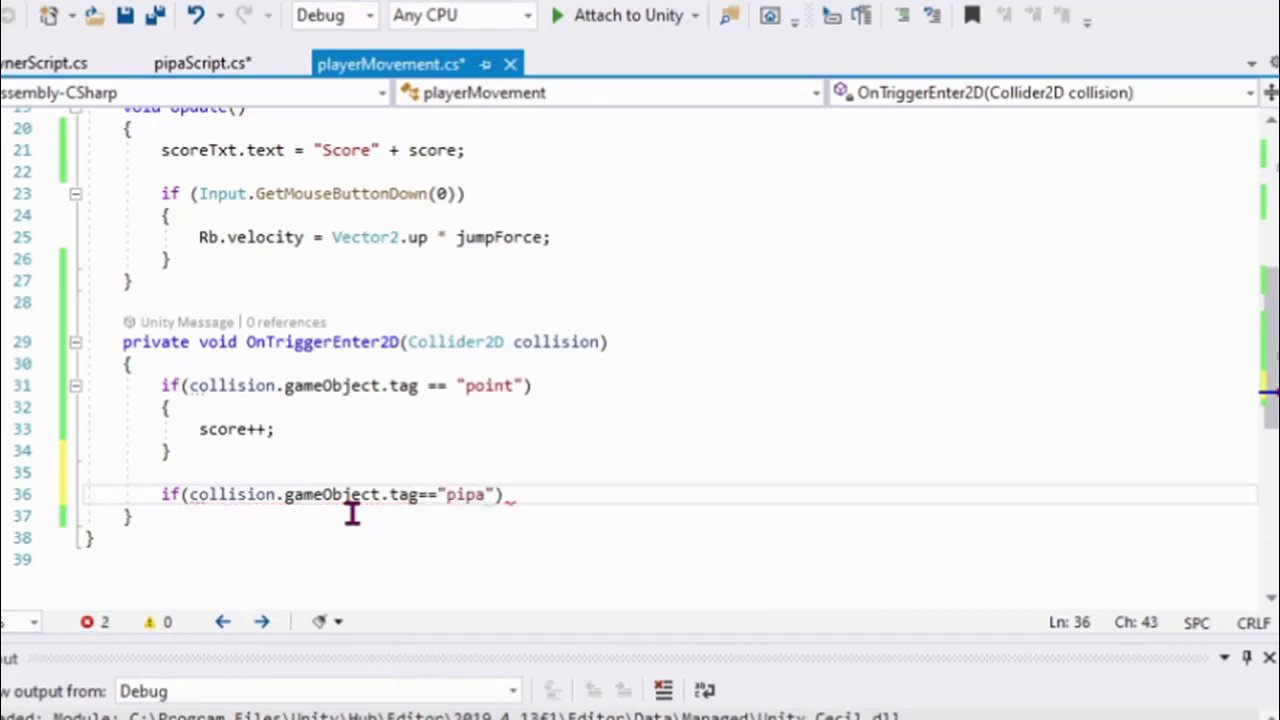
Give the pipa check a body calling Destroy(gameObject) and save playerMovement.cs.
{"action": "left_click", "coordinate": [352, 513]}
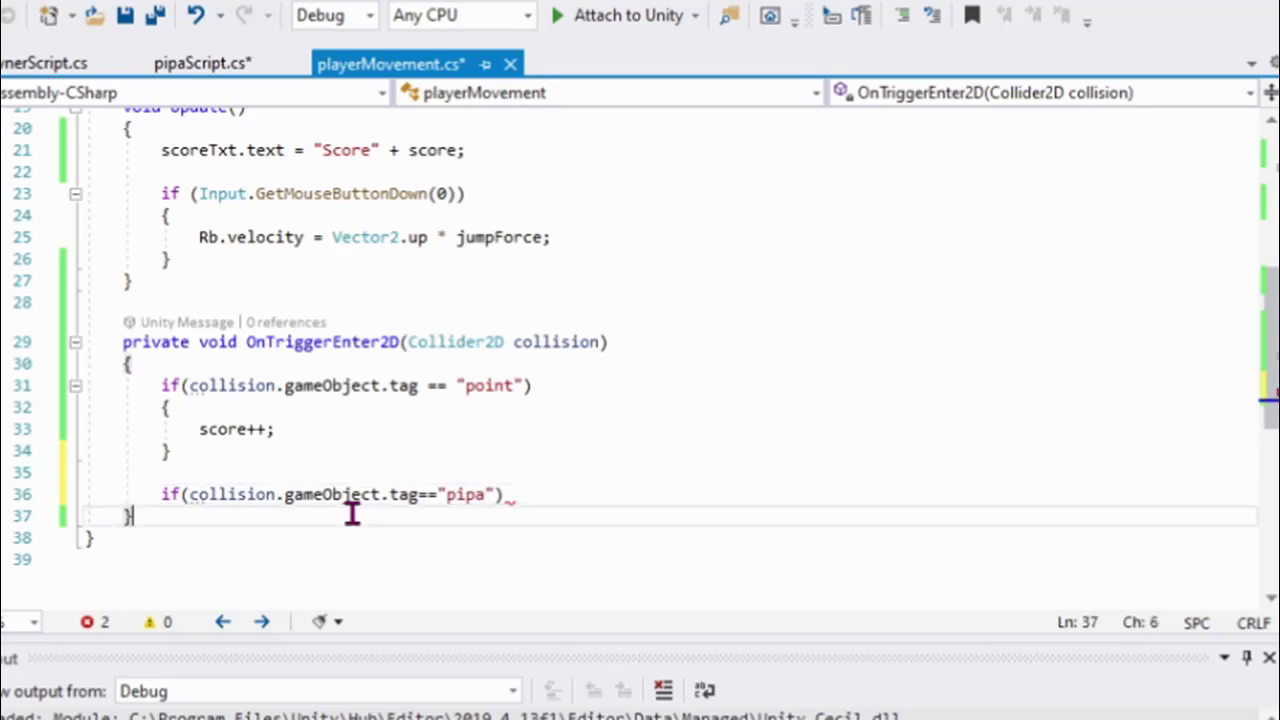
{"action": "key", "text": "Up"}
{"action": "key", "text": "End"}
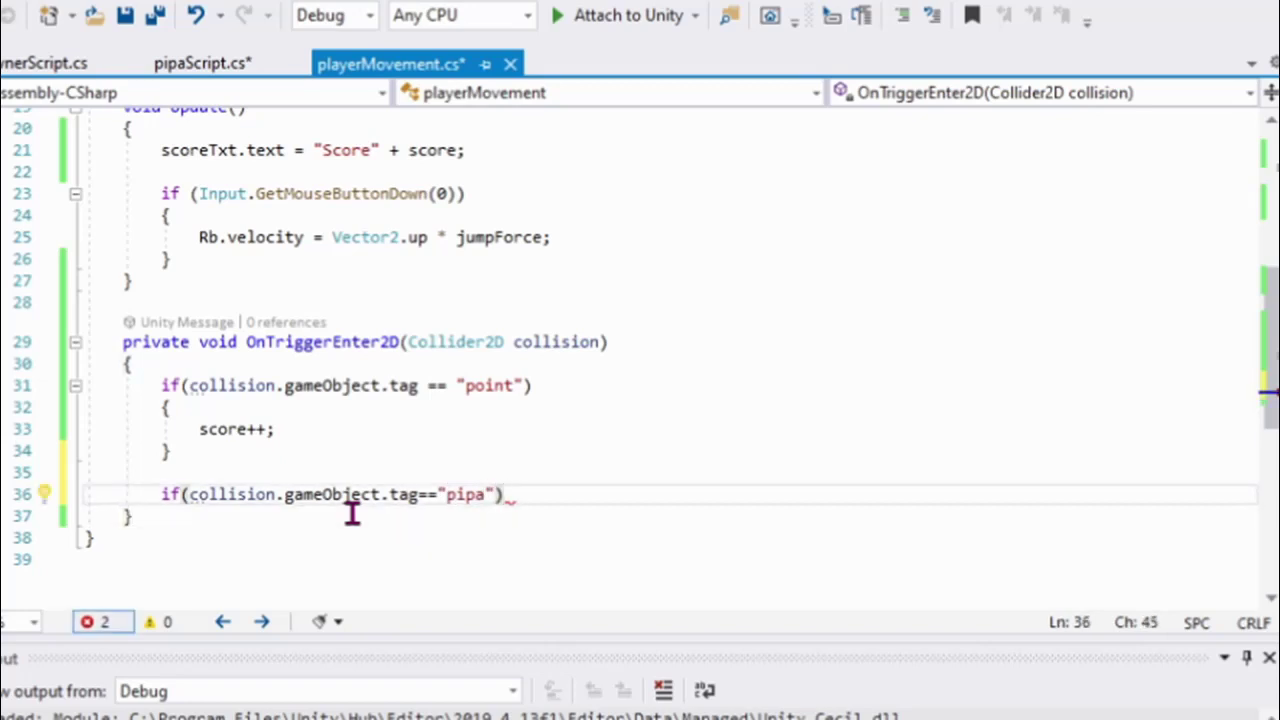
{"action": "type", "text": "{"}
{"action": "key", "text": "Return"}
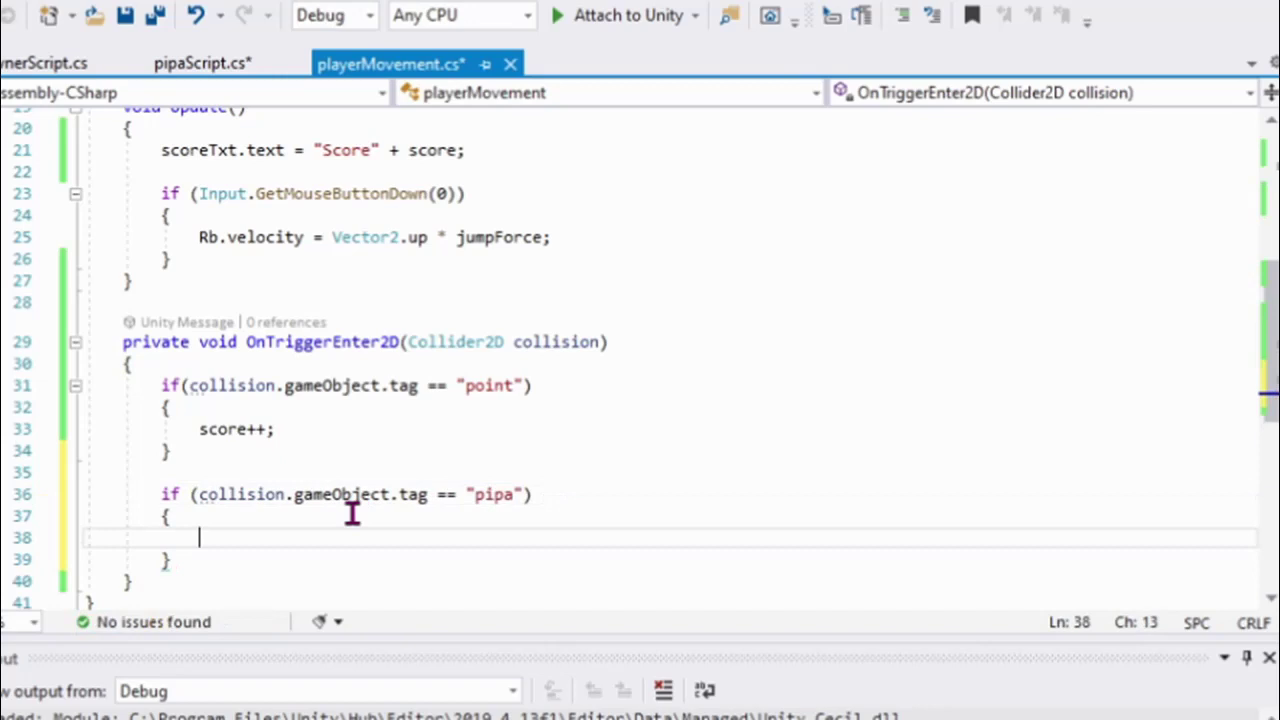
{"action": "type", "text": "De"}
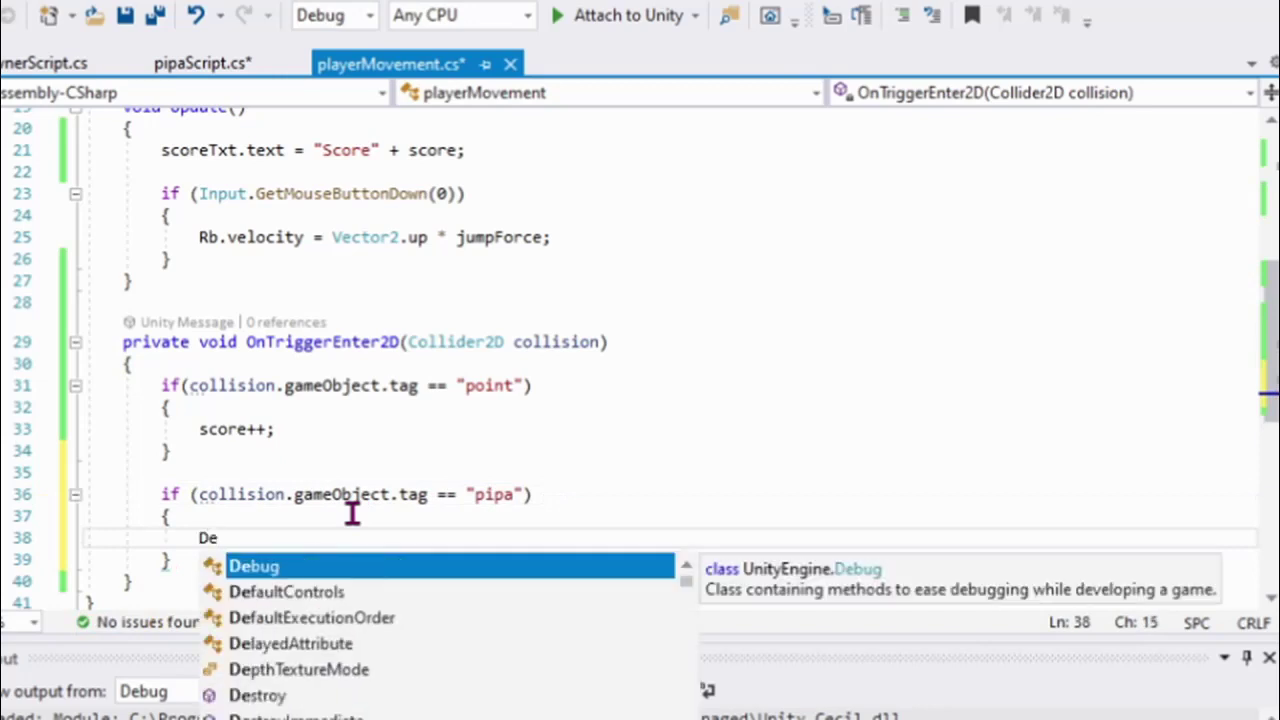
{"action": "type", "text": "st"}
{"action": "key", "text": "Tab"}
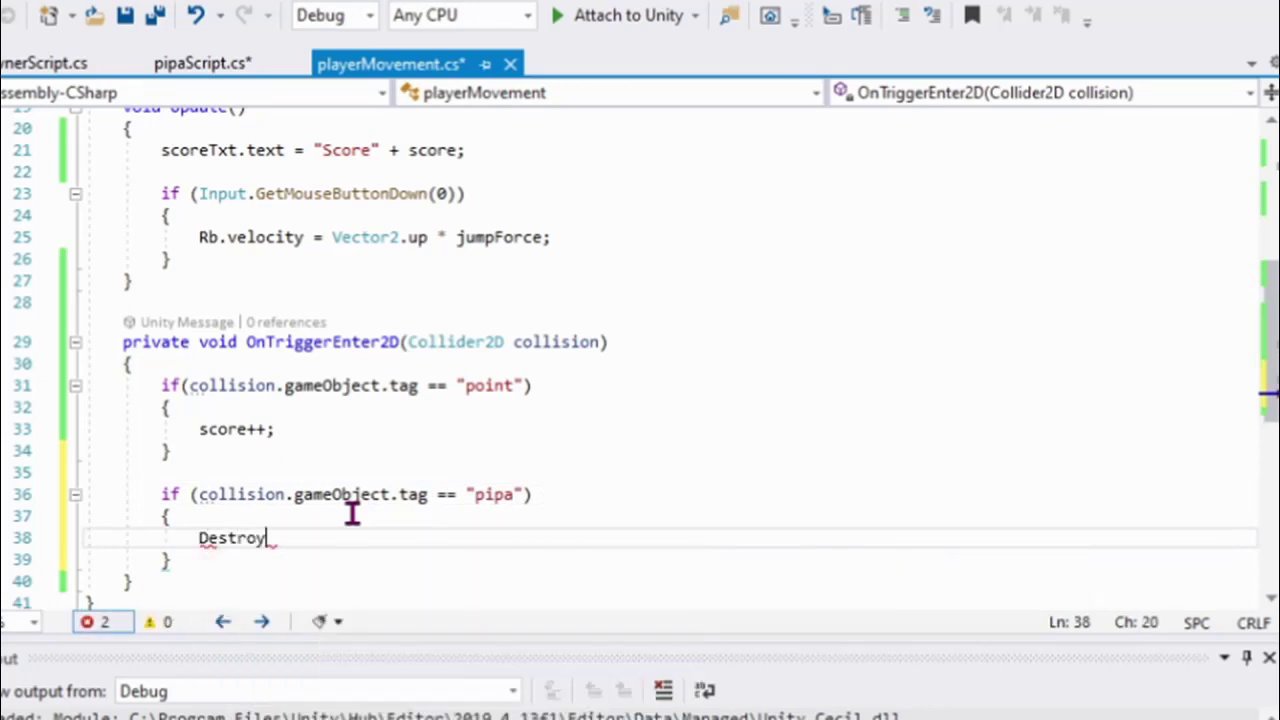
{"action": "type", "text": "(gam"}
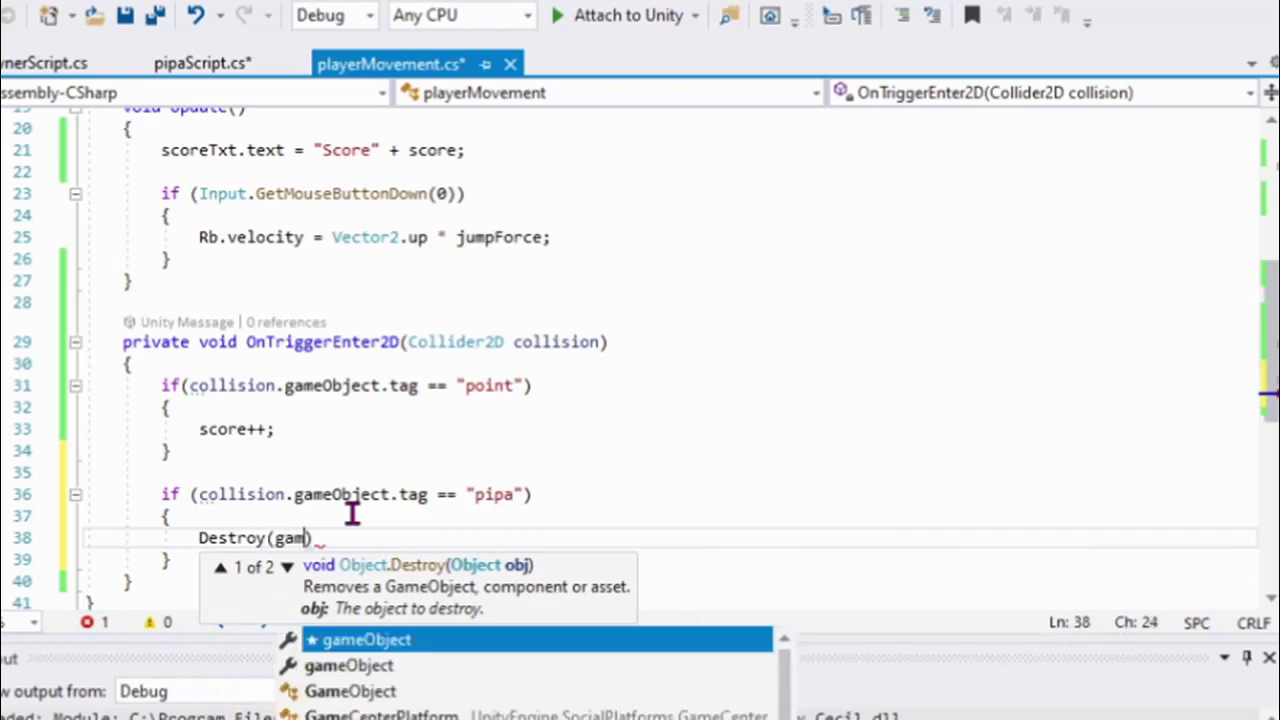
{"action": "key", "text": "Tab"}
{"action": "type", "text": ")"}
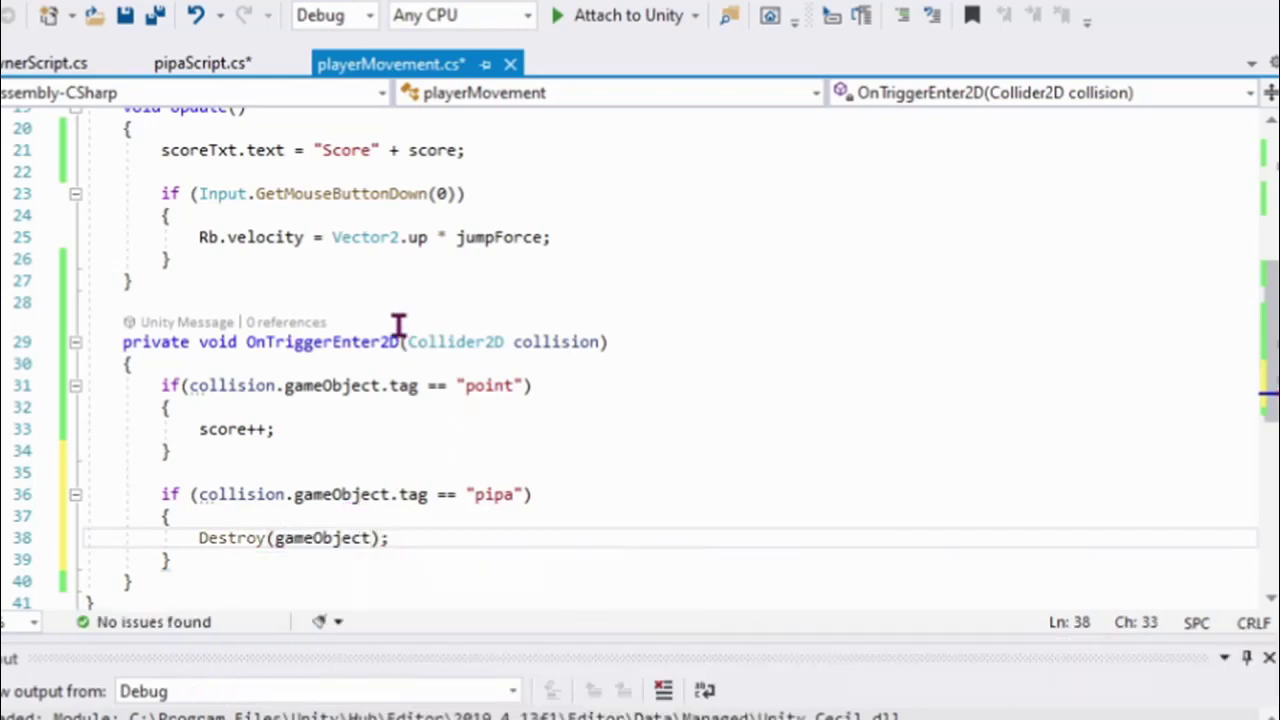
{"action": "left_click", "coordinate": [125, 22]}
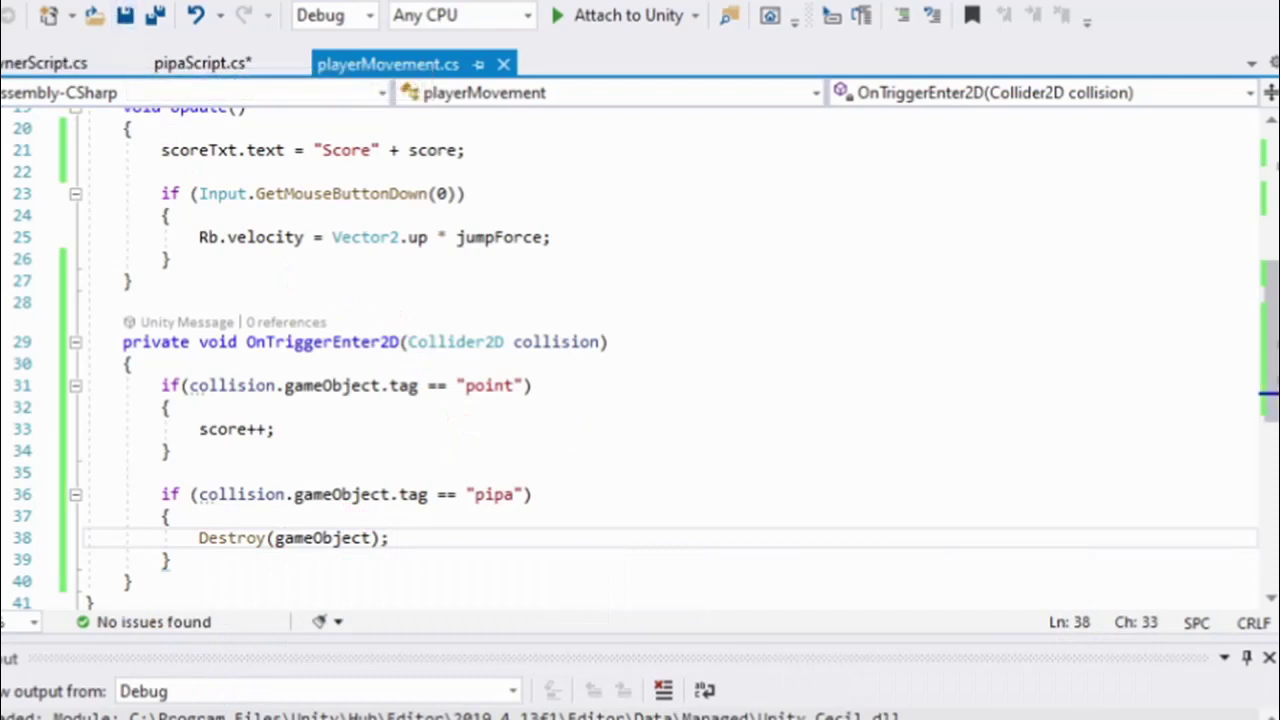
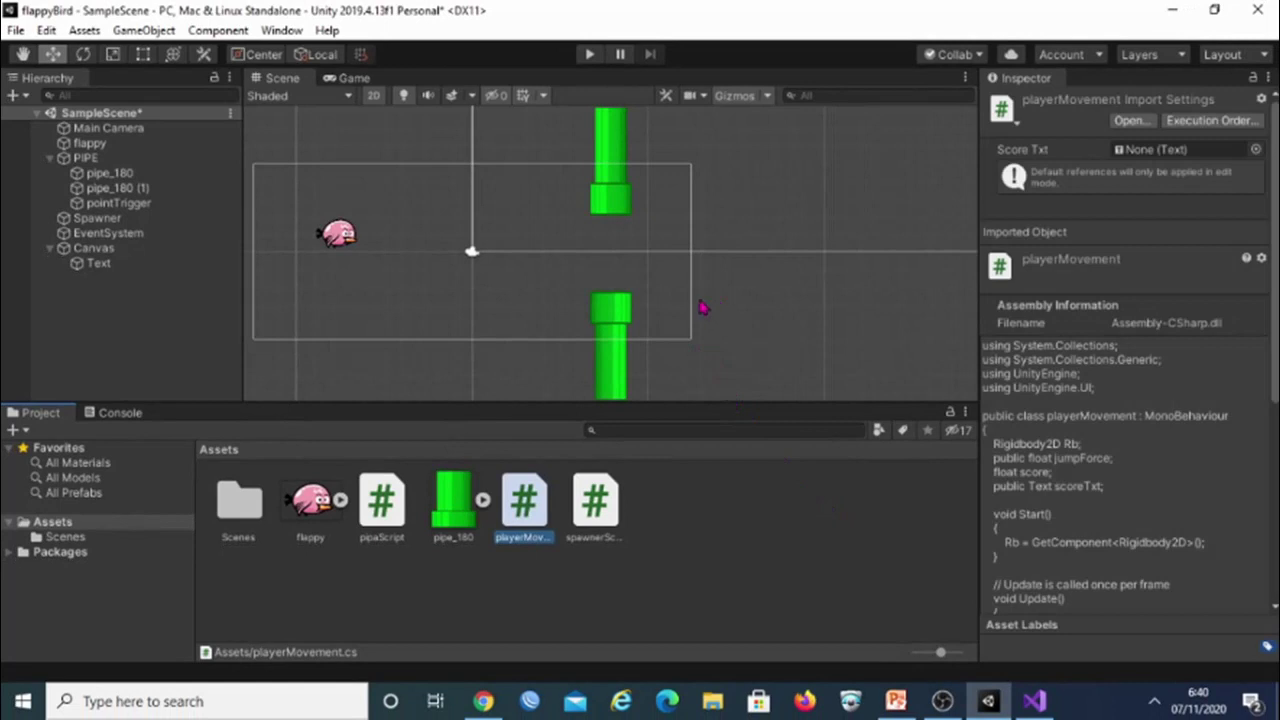
Add a new 'pipa' tag to the project, then select both pipe_180 objects.
{"action": "left_click", "coordinate": [180, 189]}
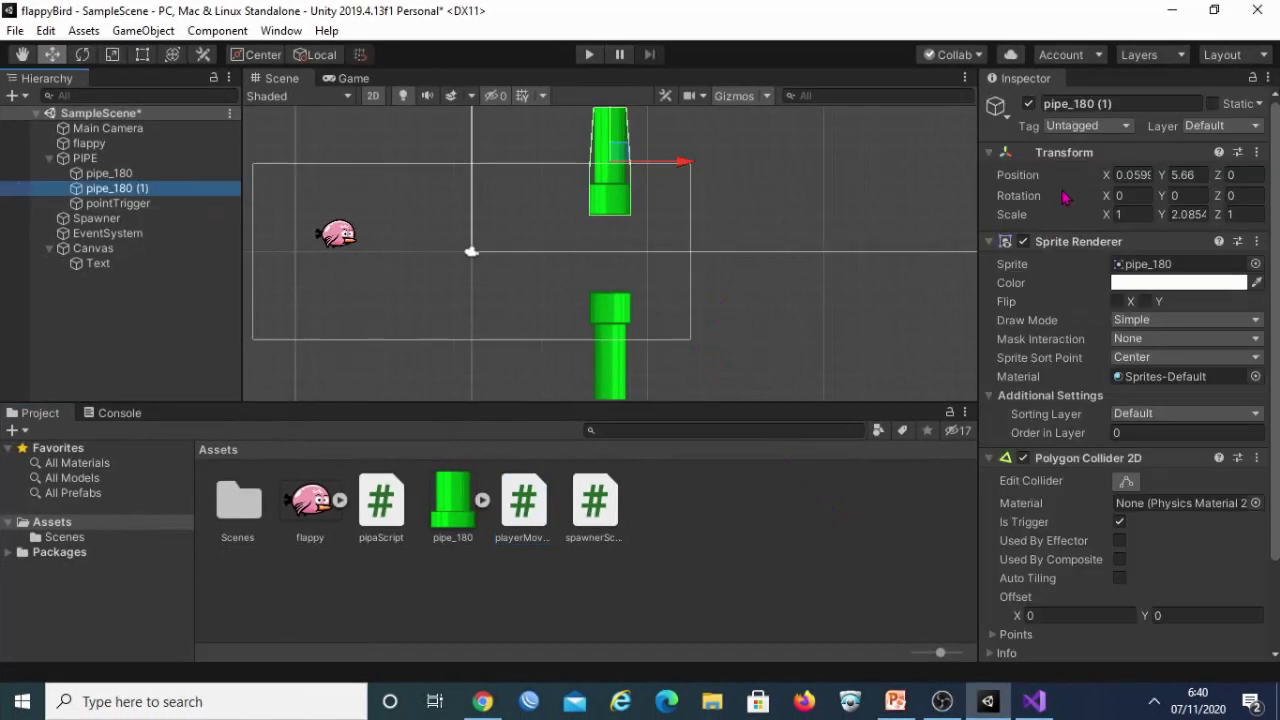
{"action": "left_click", "coordinate": [1088, 132]}
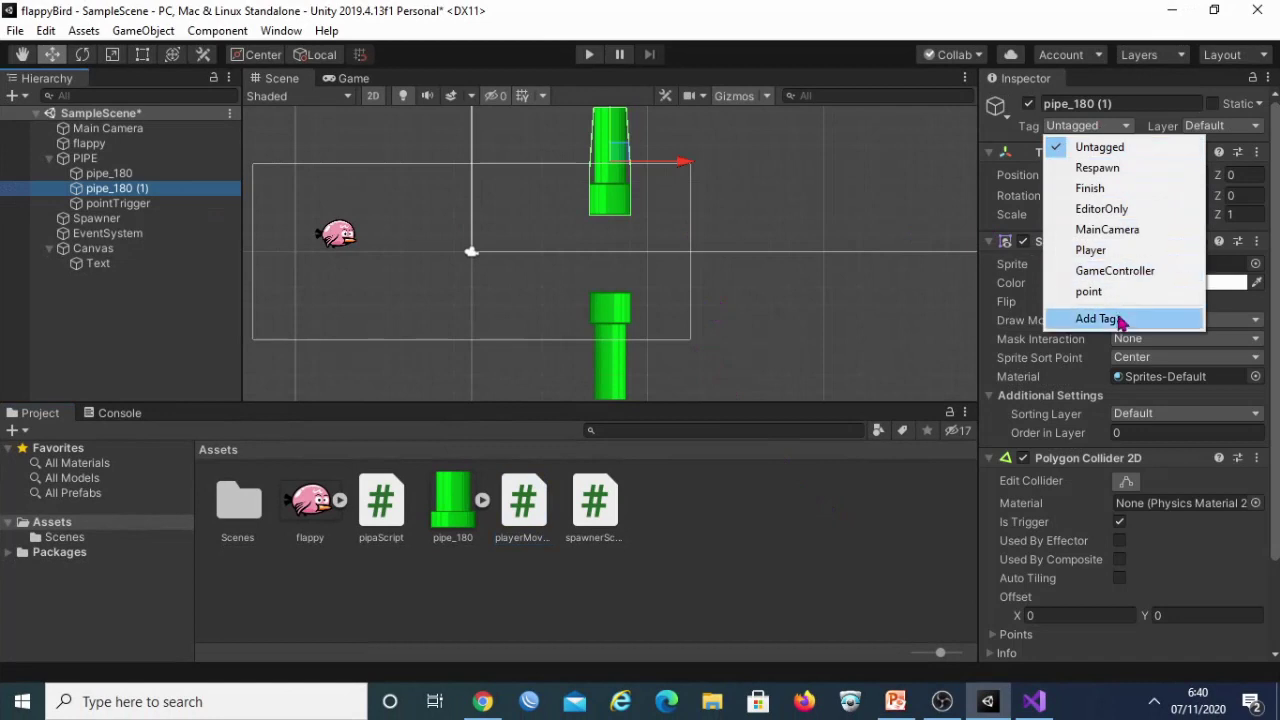
{"action": "left_click", "coordinate": [1122, 322]}
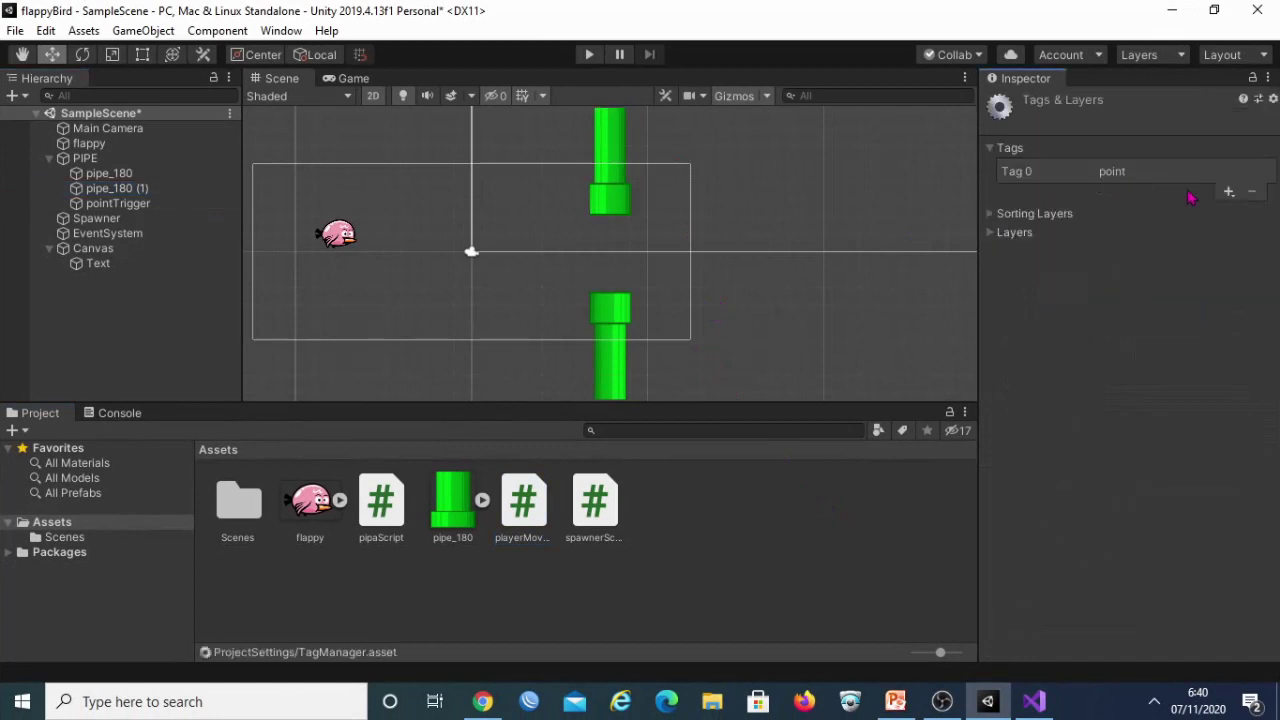
{"action": "left_click", "coordinate": [1229, 191]}
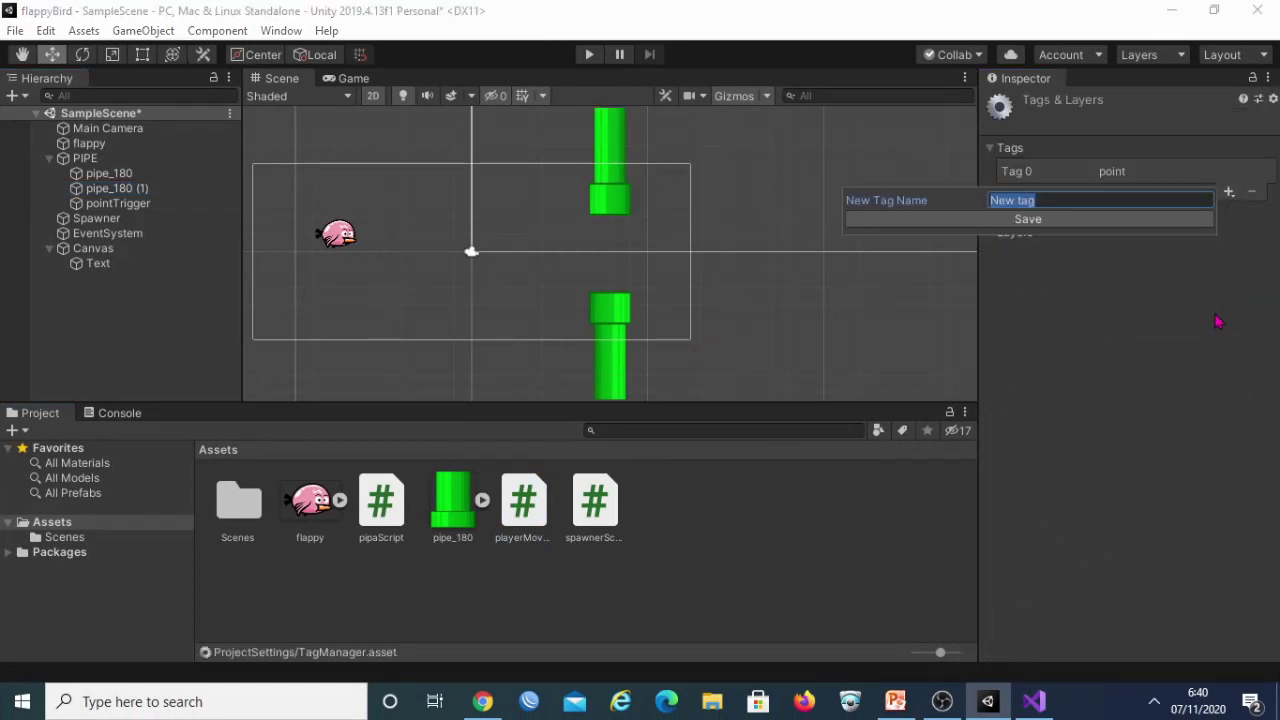
{"action": "type", "text": "pipa"}
{"action": "left_click", "coordinate": [1160, 224]}
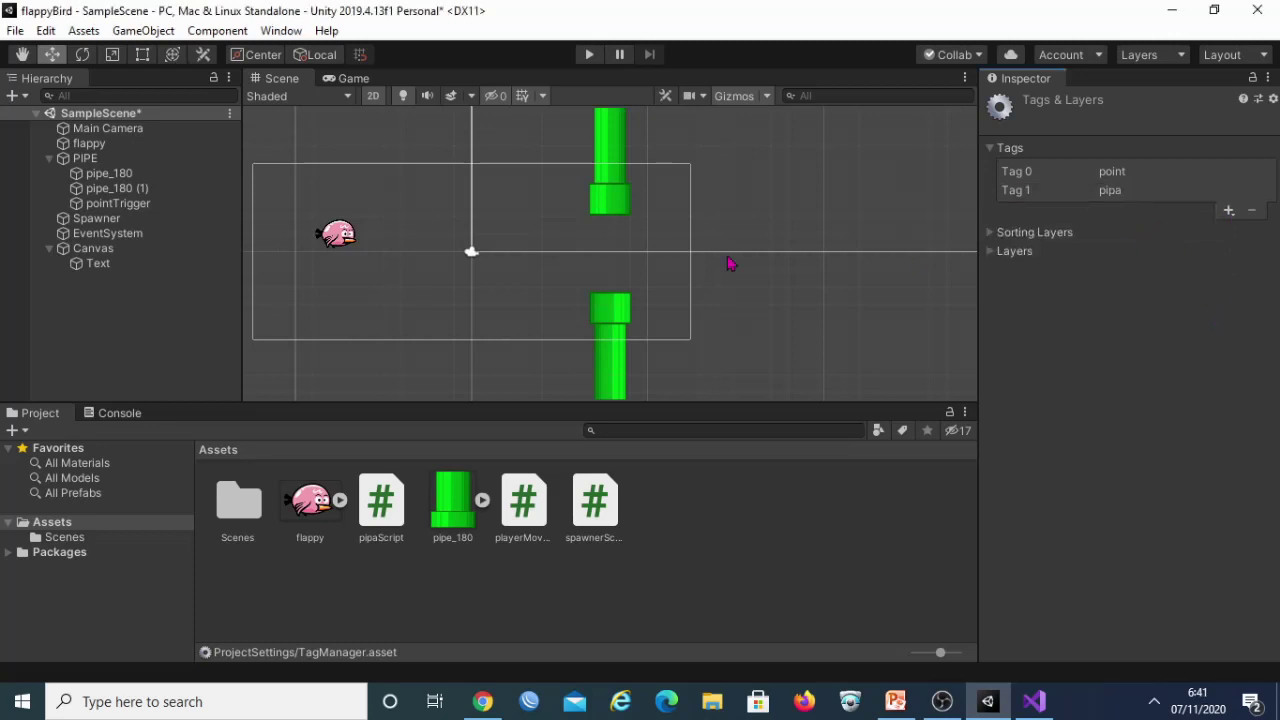
{"action": "left_click", "coordinate": [104, 188]}
{"action": "left_click", "coordinate": [108, 174], "text": "shift"}
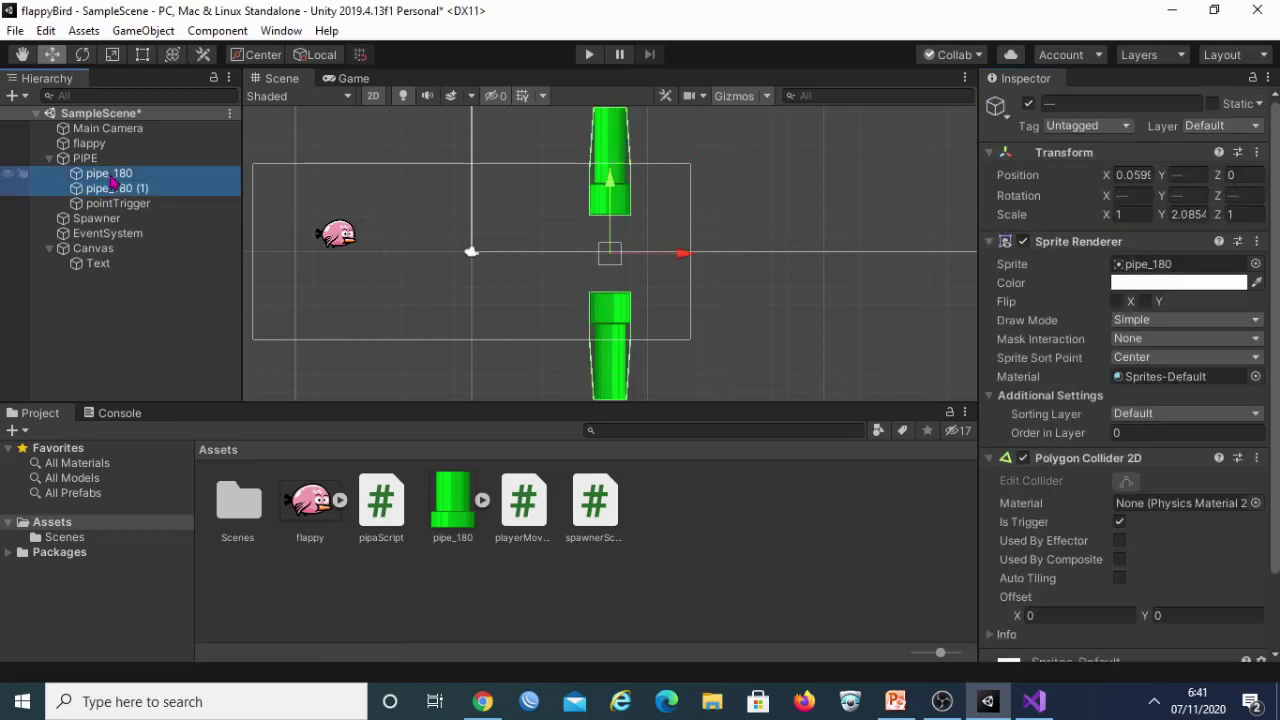
Tag both pipe_180 objects as pipa and start a play test with a first flap.
{"action": "left_click", "coordinate": [1090, 126]}
{"action": "left_click", "coordinate": [1120, 317]}
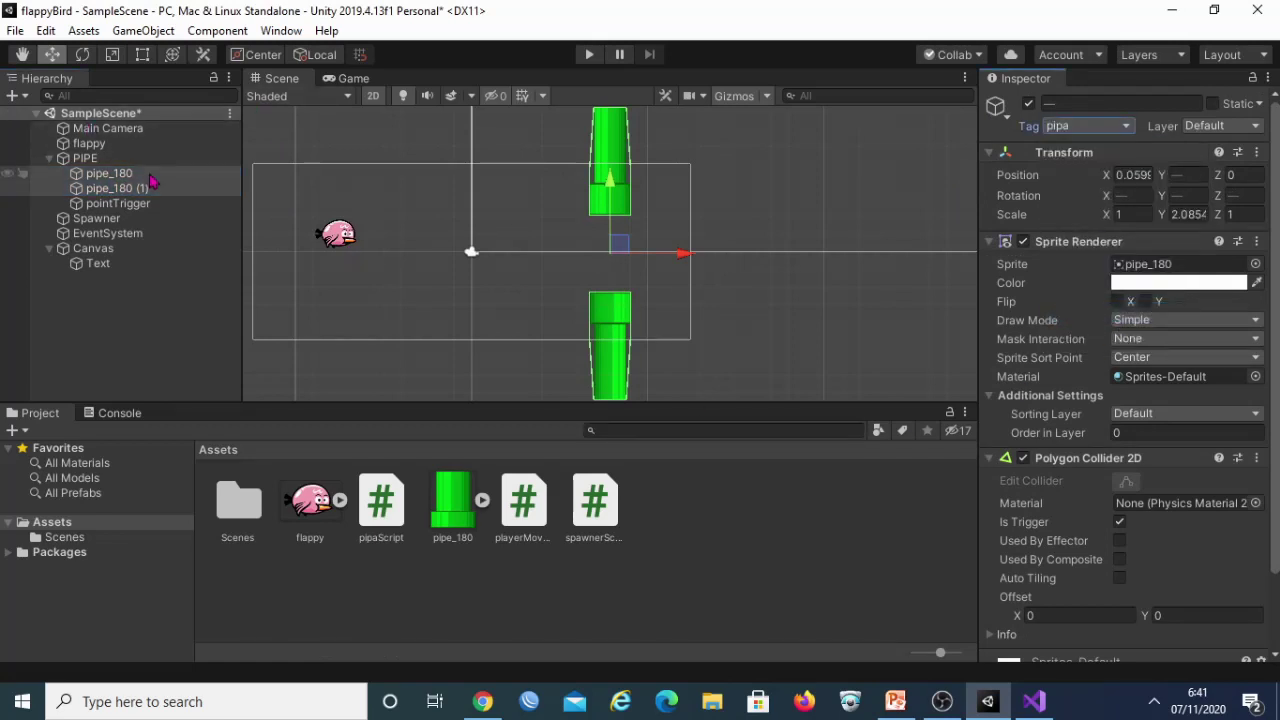
{"action": "left_click", "coordinate": [589, 54]}
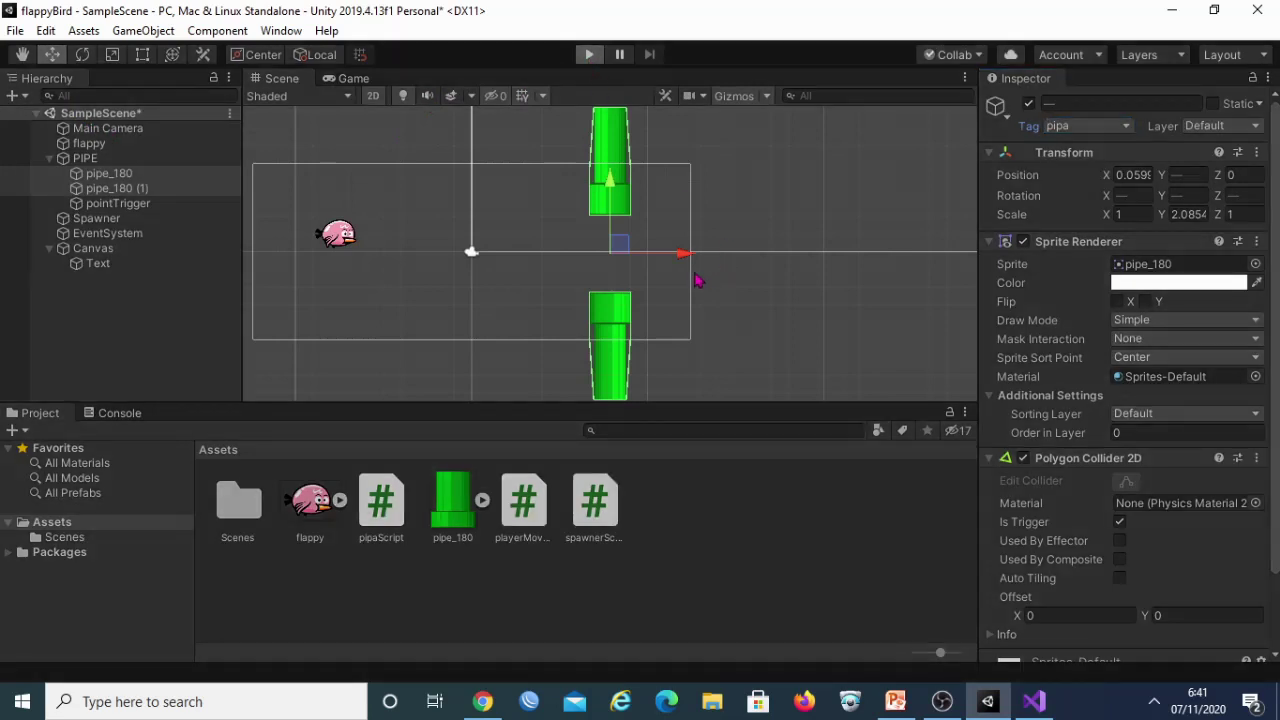
{"action": "left_click", "coordinate": [603, 265]}
Flap the bird through the pipes to score 1, stop play, and select flappy.
{"action": "left_click", "coordinate": [605, 252]}
{"action": "left_click", "coordinate": [615, 246]}
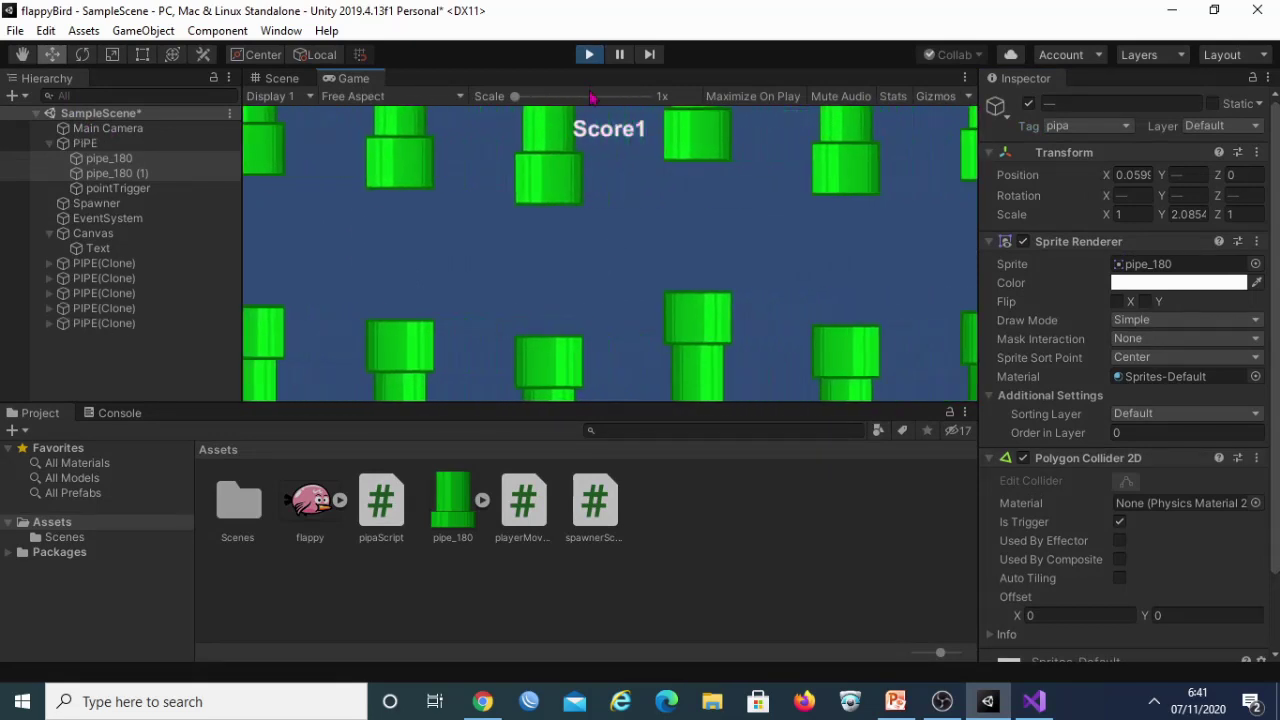
{"action": "left_click", "coordinate": [589, 54]}
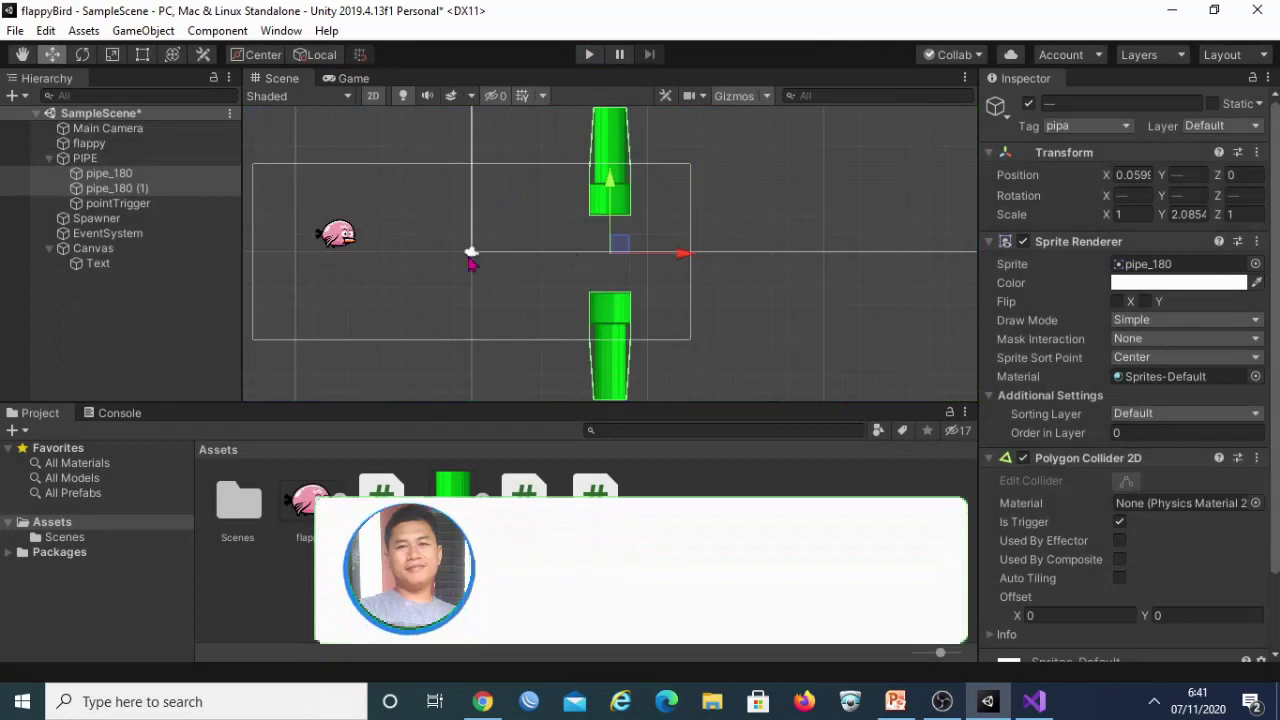
{"action": "left_click", "coordinate": [340, 234]}
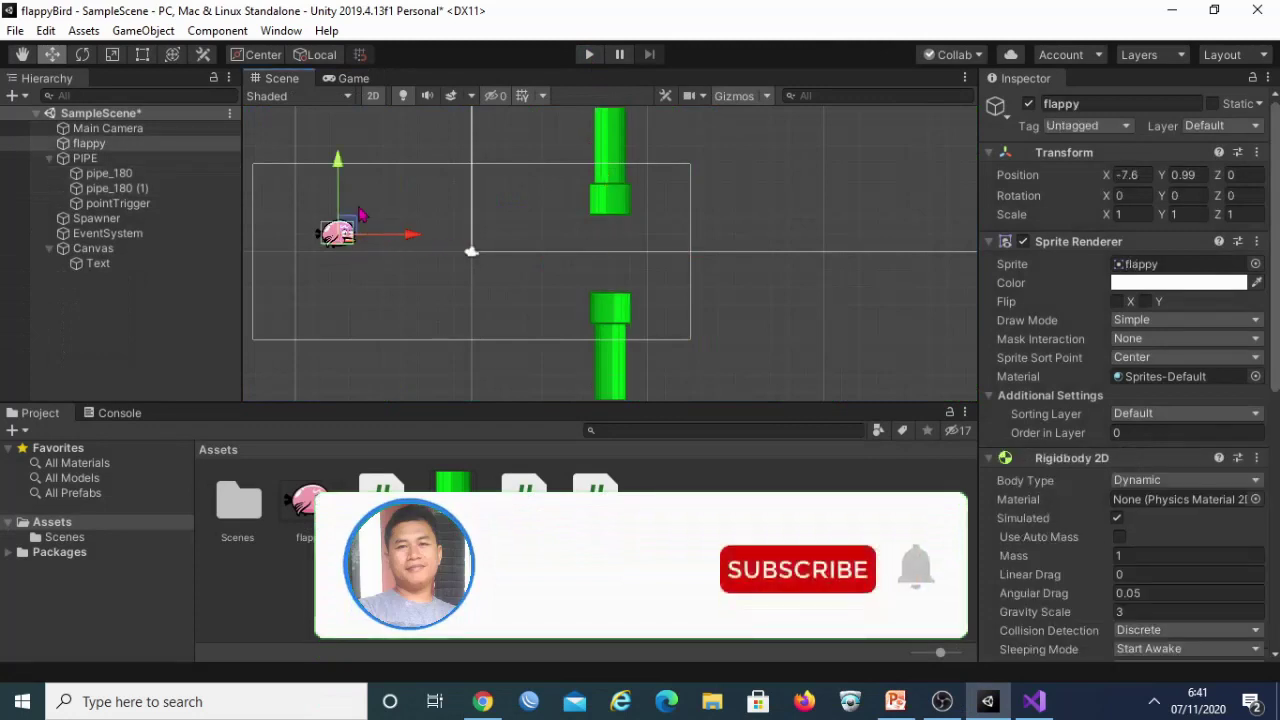
Scale the flappy bird down to about 0.41 on all axes, then start Play.
{"action": "left_click", "coordinate": [112, 54]}
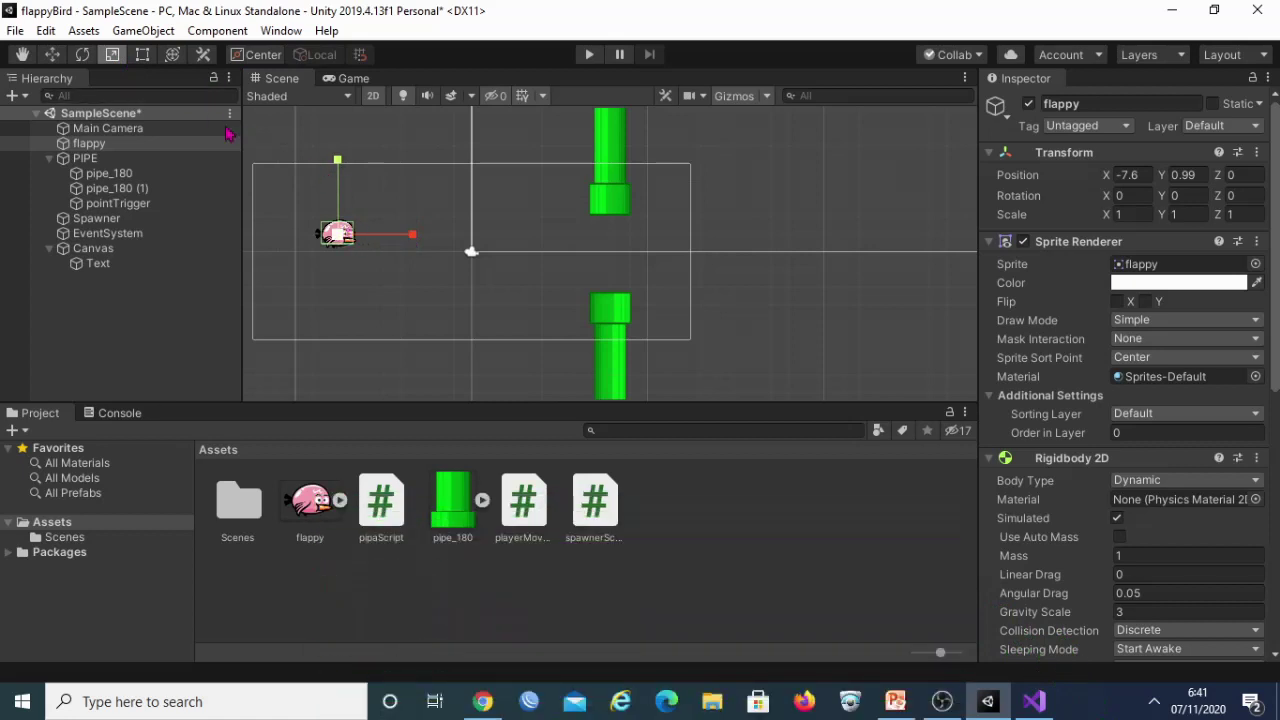
{"action": "scroll", "coordinate": [335, 259], "scroll_direction": "up", "scroll_amount": 2}
{"action": "scroll", "coordinate": [335, 255], "scroll_direction": "up", "scroll_amount": 2}
{"action": "scroll", "coordinate": [334, 250], "scroll_direction": "up", "scroll_amount": 2}
{"action": "scroll", "coordinate": [333, 241], "scroll_direction": "up", "scroll_amount": 2}
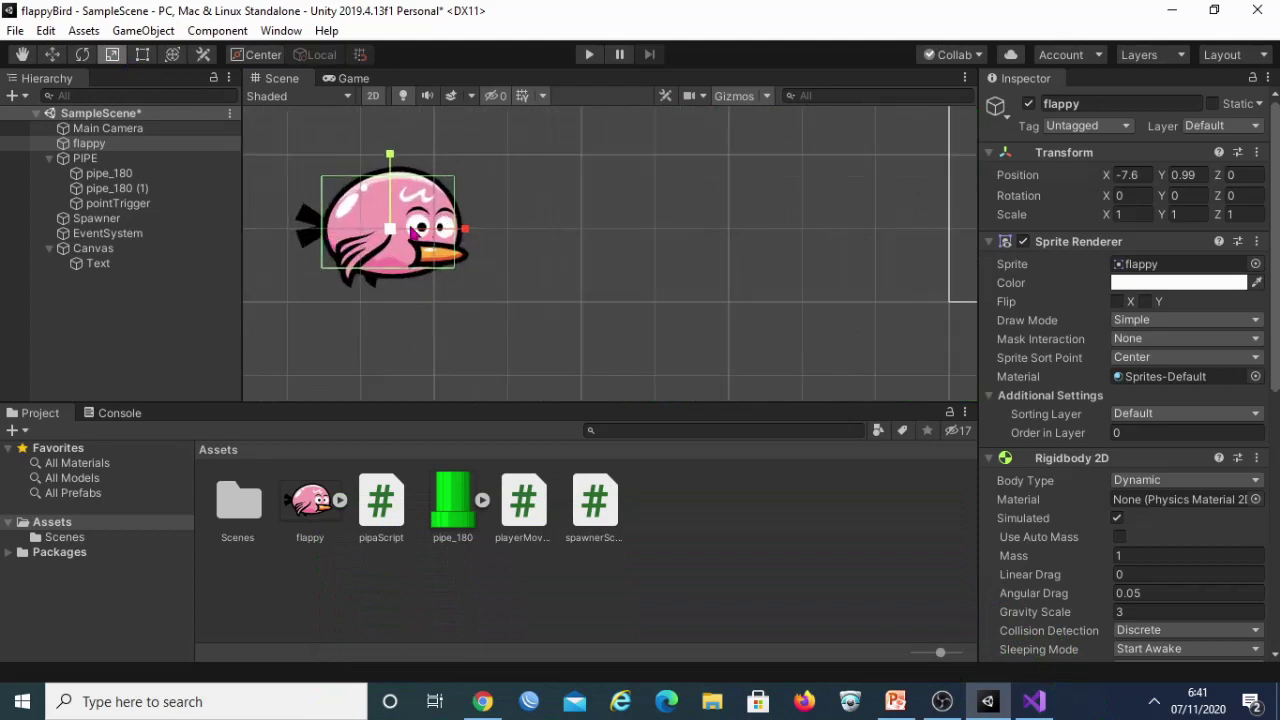
{"action": "left_click_drag", "start_coordinate": [388, 232], "coordinate": [368, 274]}
{"action": "scroll", "coordinate": [483, 271], "scroll_direction": "down", "scroll_amount": 3}
{"action": "scroll", "coordinate": [477, 277], "scroll_direction": "down", "scroll_amount": 3}
{"action": "scroll", "coordinate": [469, 266], "scroll_direction": "down", "scroll_amount": 2}
{"action": "scroll", "coordinate": [470, 268], "scroll_direction": "up", "scroll_amount": 2}
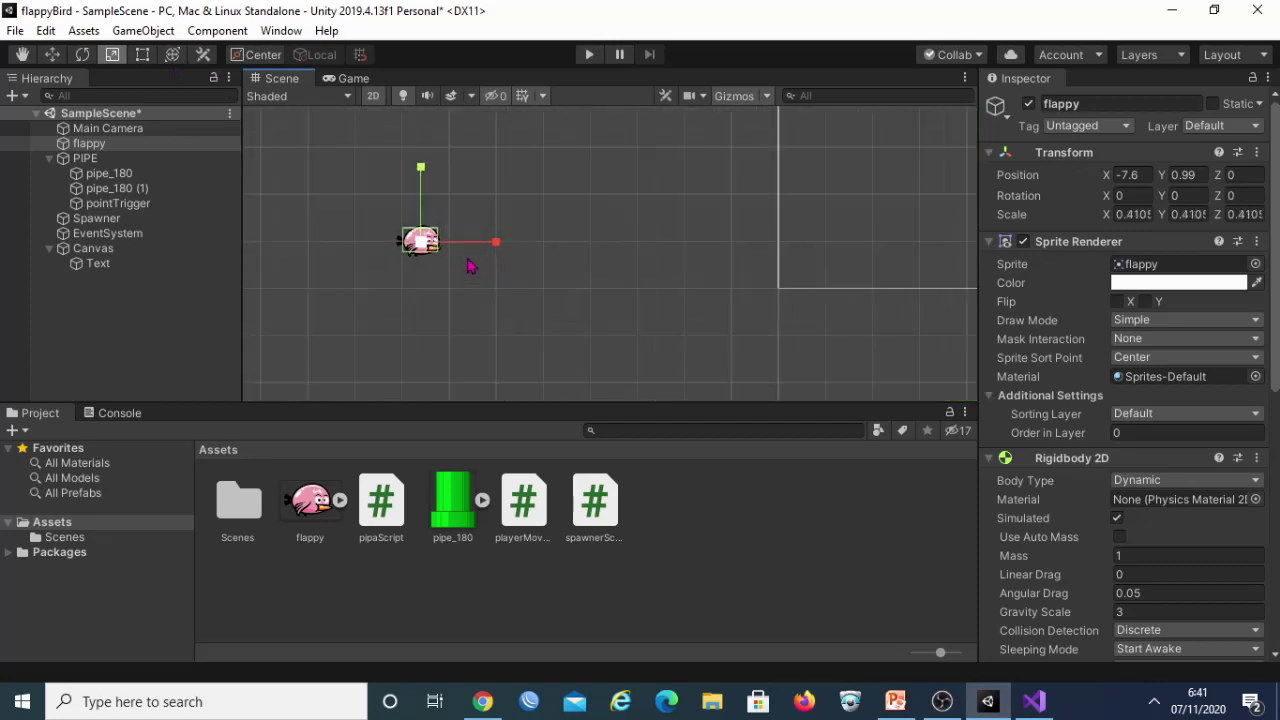
{"action": "scroll", "coordinate": [460, 272], "scroll_direction": "down", "scroll_amount": 3}
{"action": "scroll", "coordinate": [450, 275], "scroll_direction": "down", "scroll_amount": 1}
{"action": "scroll", "coordinate": [450, 273], "scroll_direction": "up", "scroll_amount": 1}
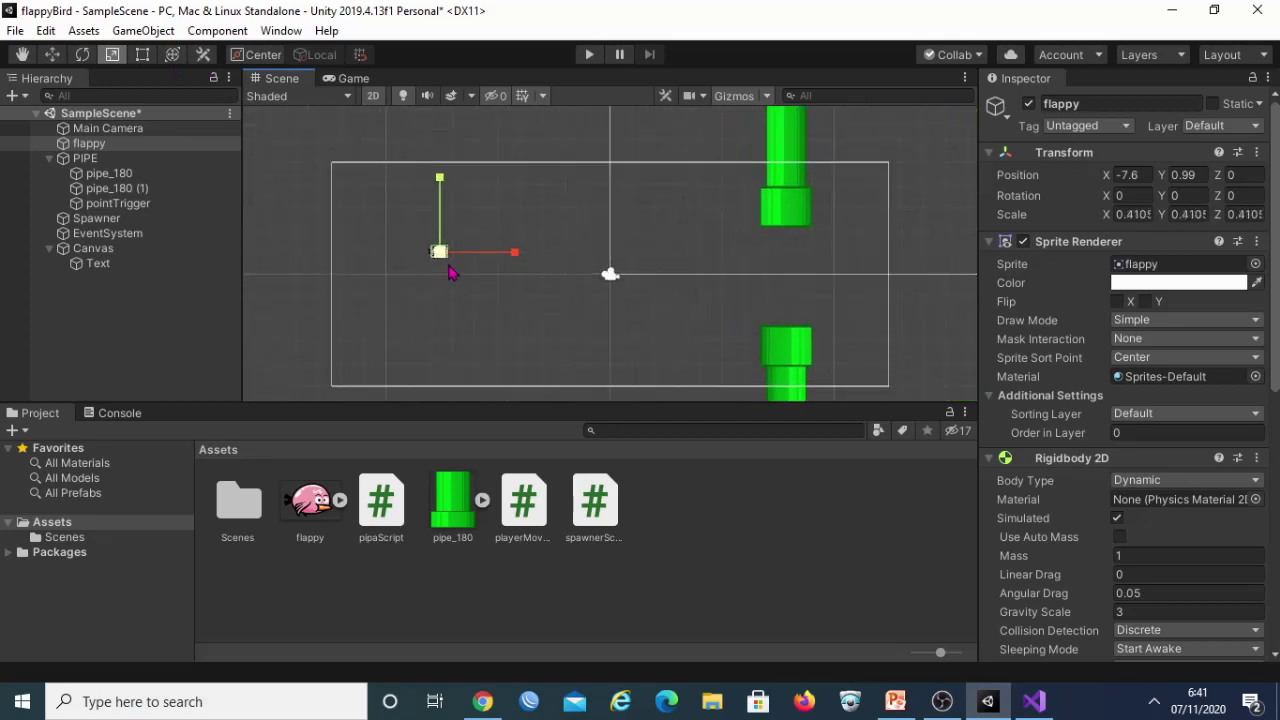
{"action": "scroll", "coordinate": [450, 273], "scroll_direction": "up", "scroll_amount": 1}
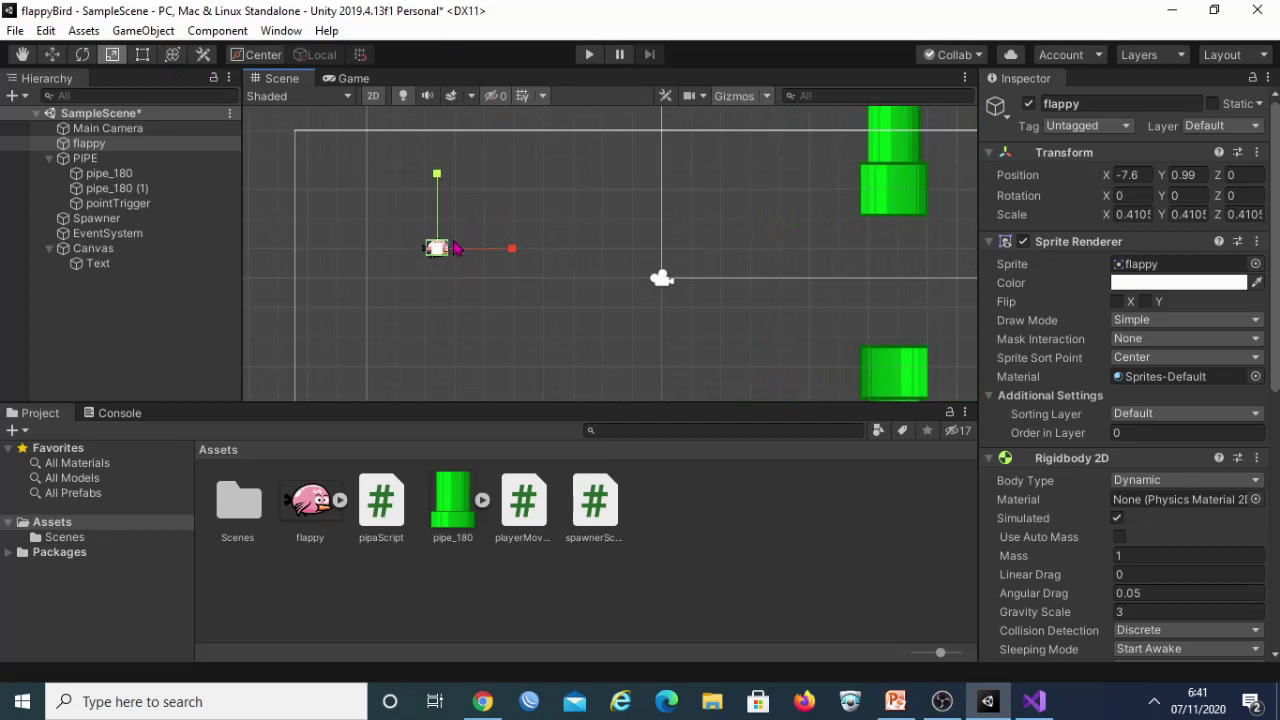
{"action": "left_click", "coordinate": [588, 55]}
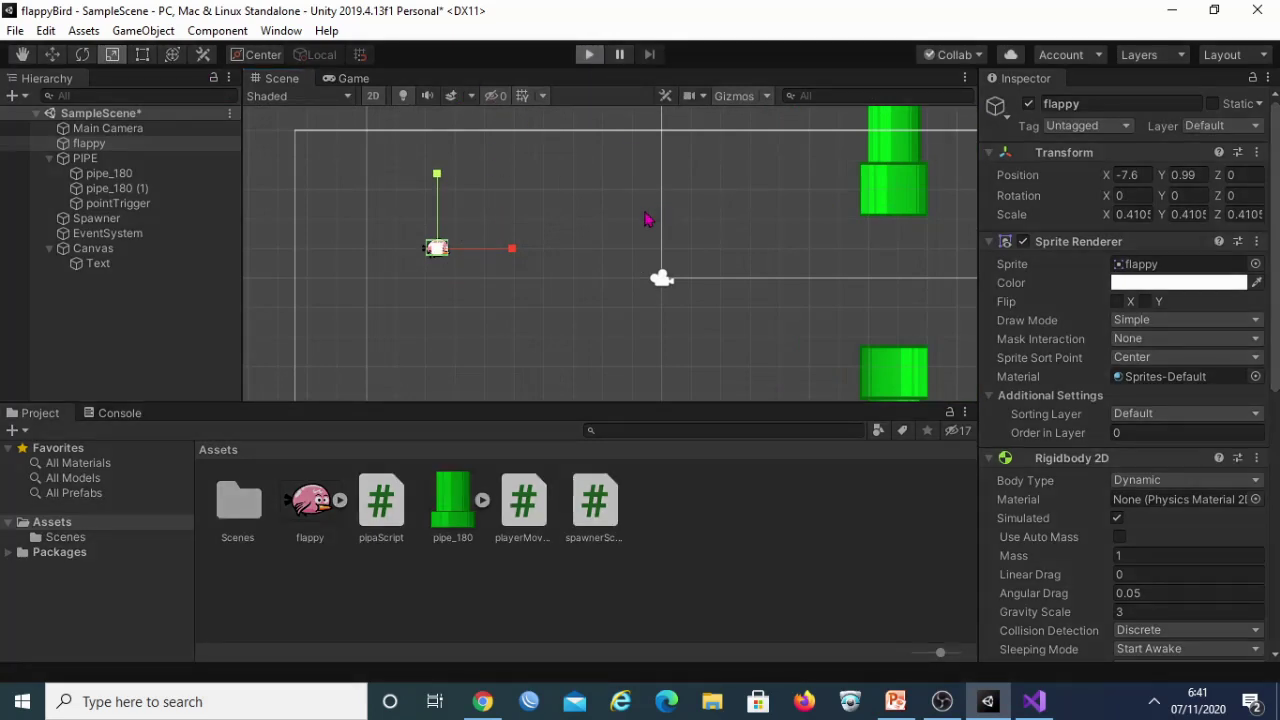
Fly the smaller bird through the pipes with Space to a score of 7, then stop play.
{"action": "key", "text": "space"}
{"action": "key", "text": "space"}
{"action": "key", "text": "space"}
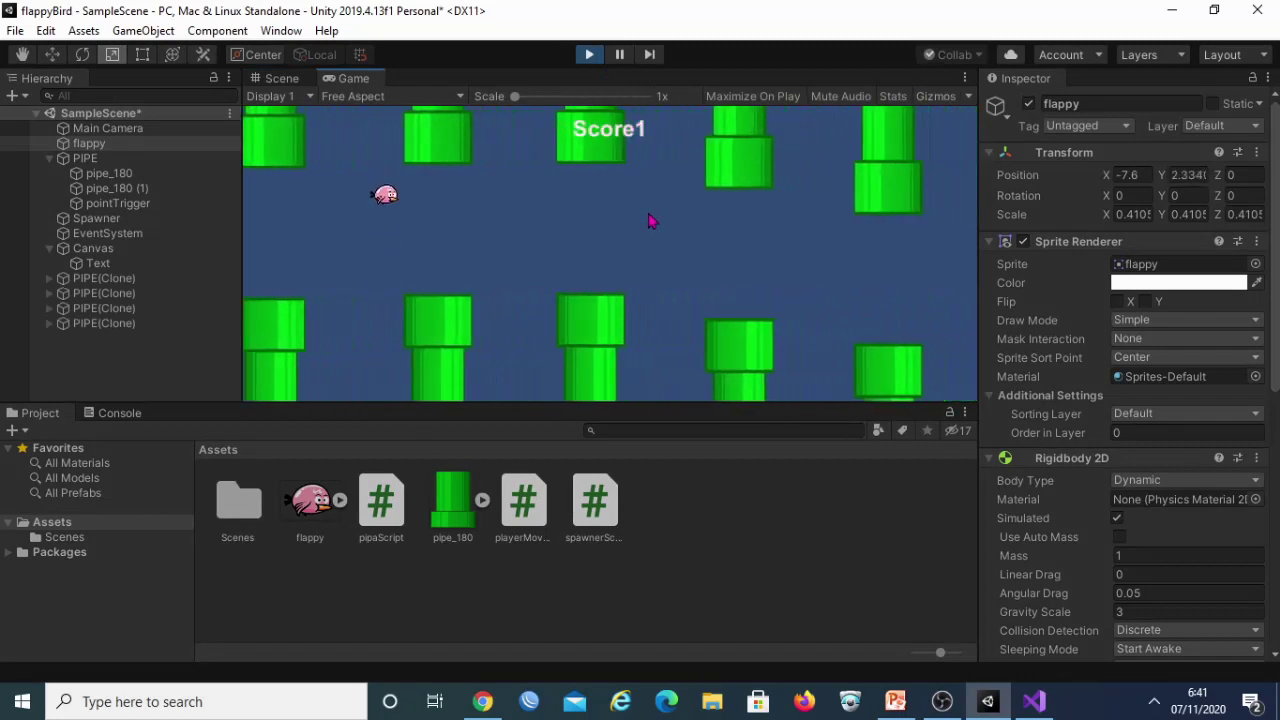
{"action": "key", "text": "space"}
{"action": "key", "text": "space"}
{"action": "key", "text": "space"}
{"action": "key", "text": "space"}
{"action": "key", "text": "space"}
{"action": "key", "text": "space"}
{"action": "key", "text": "space"}
{"action": "key", "text": "space"}
{"action": "key", "text": "space"}
{"action": "key", "text": "space"}
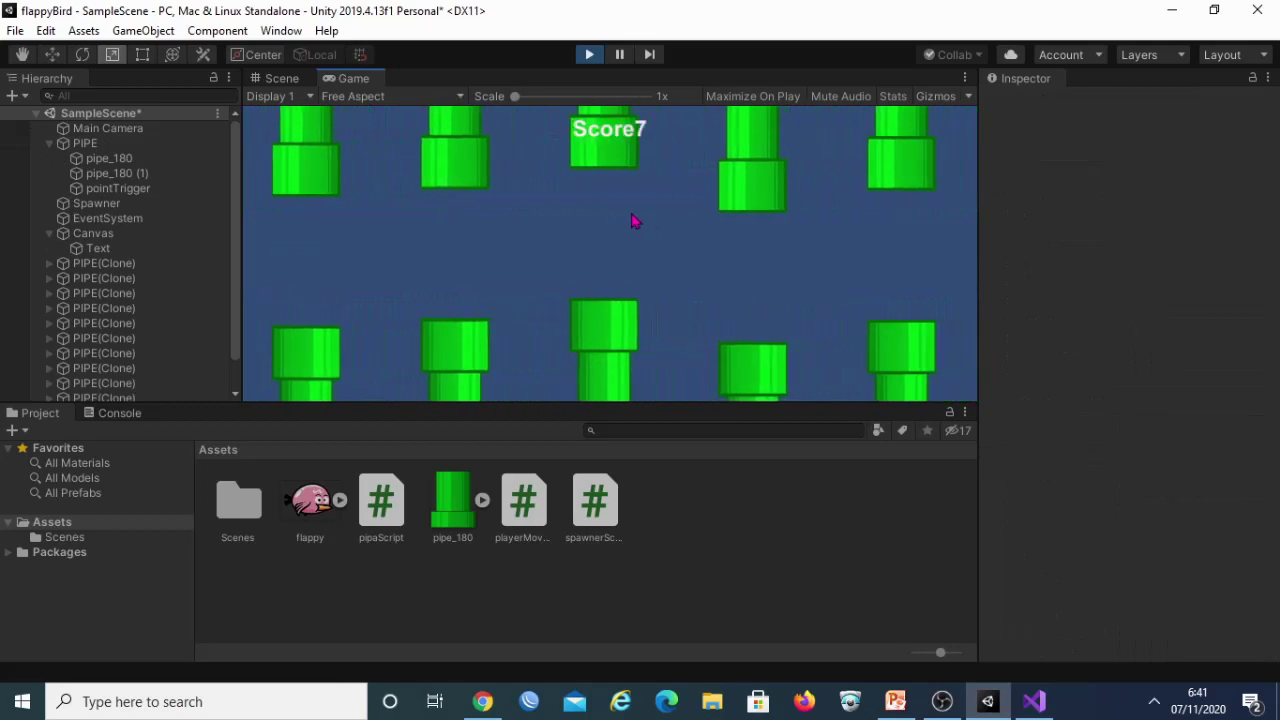
{"action": "left_click", "coordinate": [590, 56]}
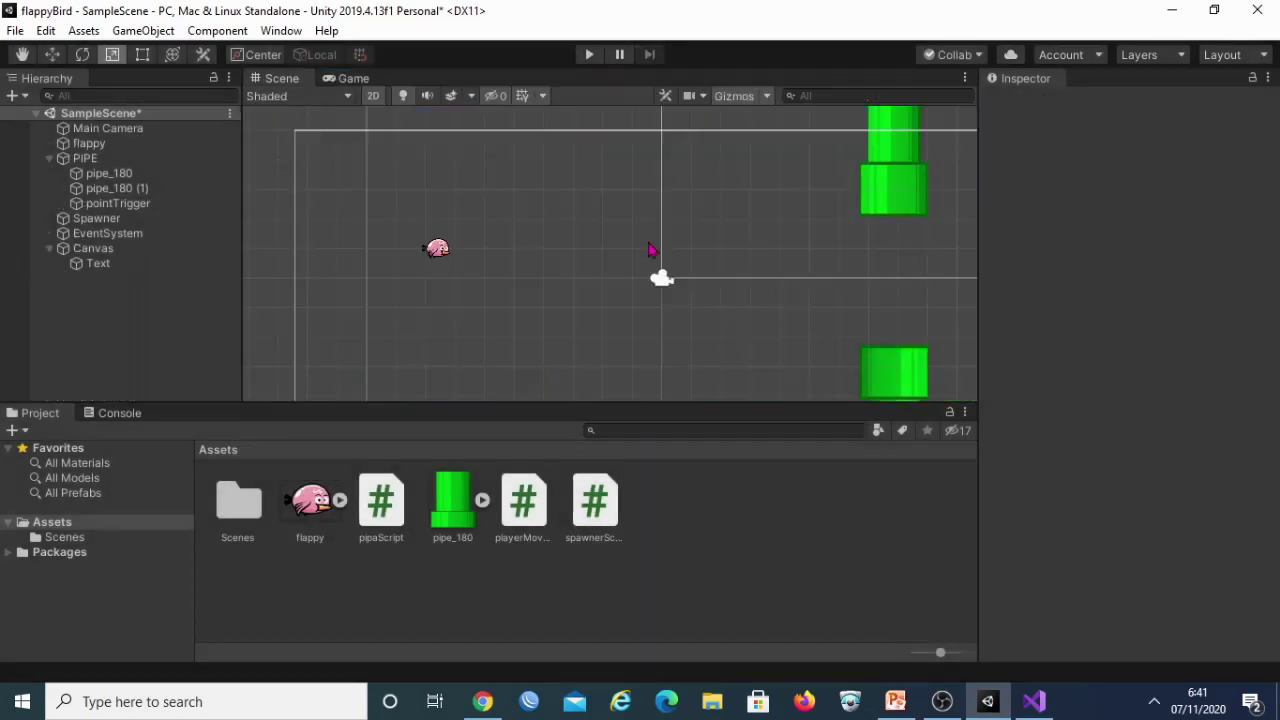